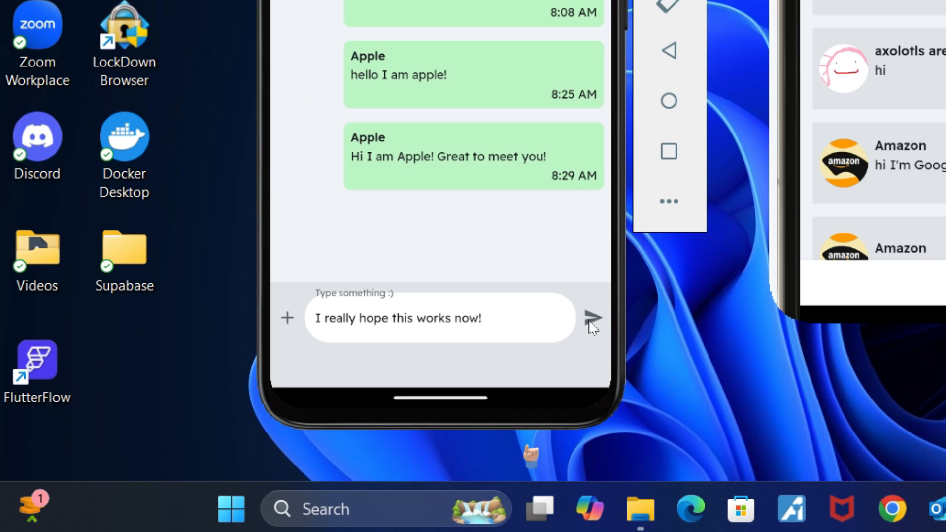
# Step: Send the typed message 'I really hope this works now!' in the emulator chat
pyautogui.click(593, 317)
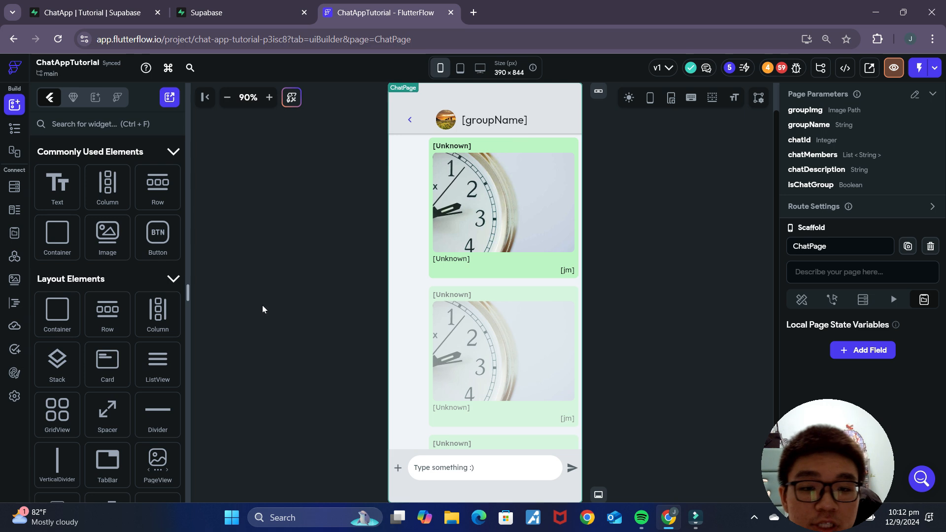
# Step: Check and dismiss the Issues list, then show the Supabase integration page in App Settings
pyautogui.click(782, 68)
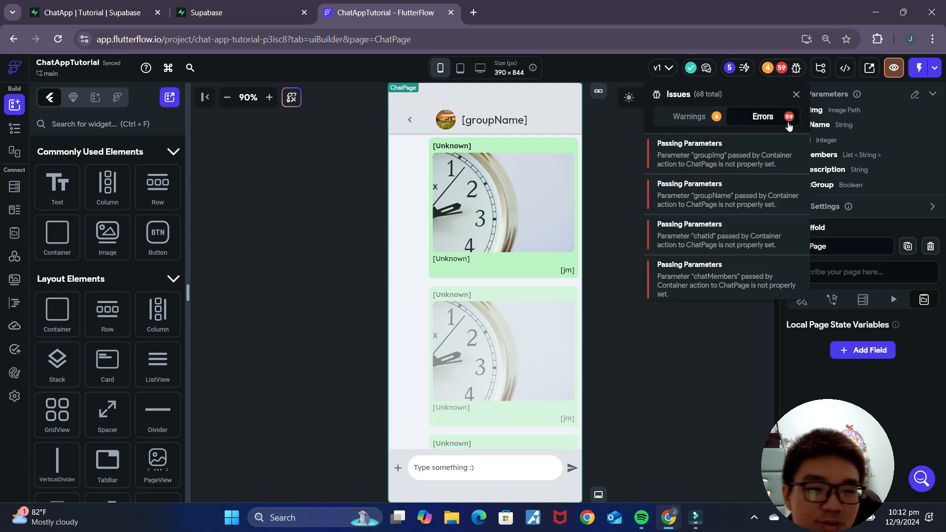
pyautogui.click(715, 354)
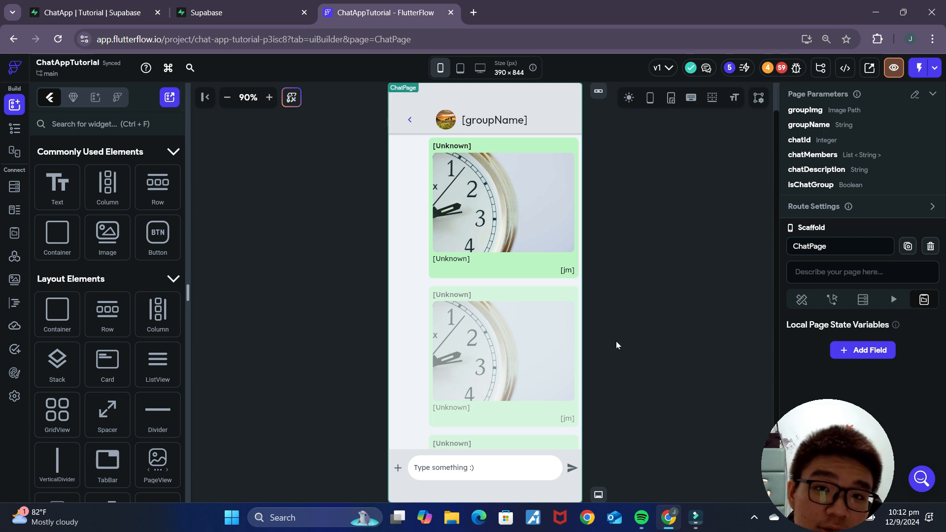
pyautogui.click(15, 396)
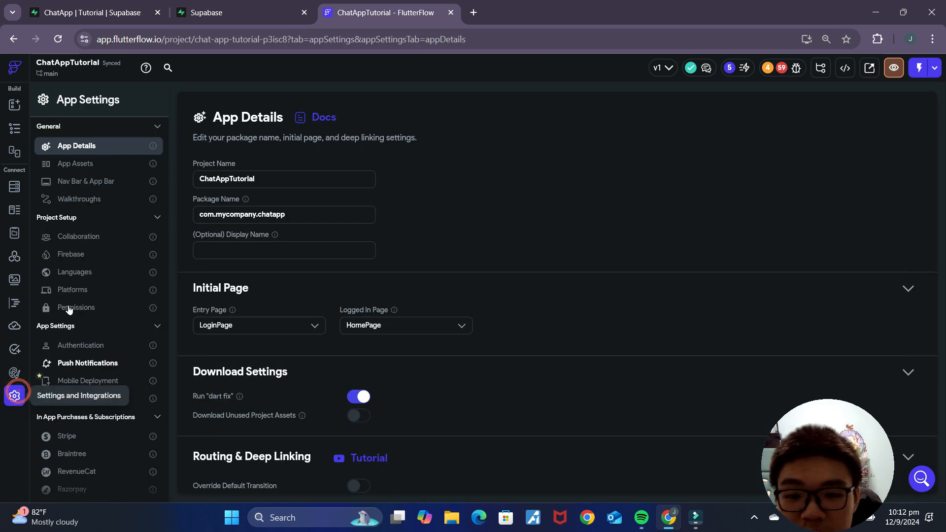
pyautogui.scroll(-2, 93, 439)
pyautogui.click(73, 418)
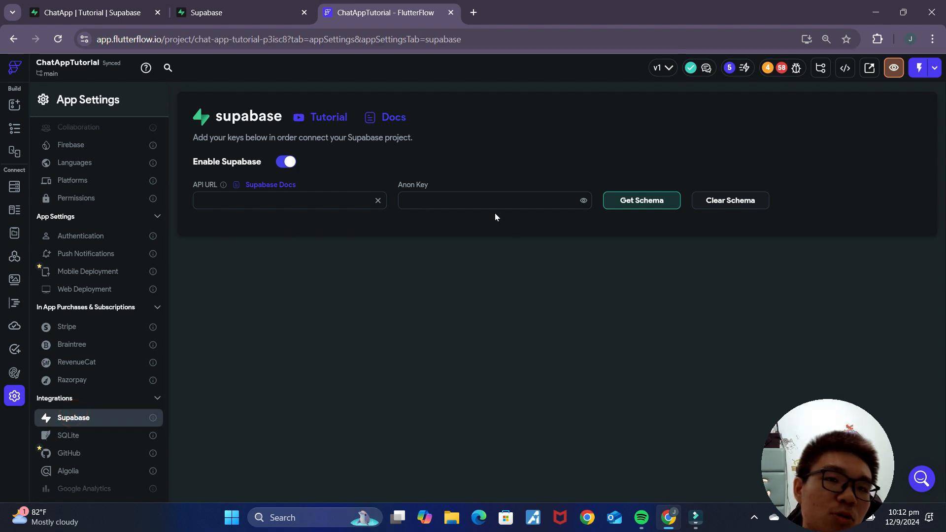
# Step: Create the ChatAppTutorial Supabase project and go to its Table Editor
pyautogui.click(217, 13)
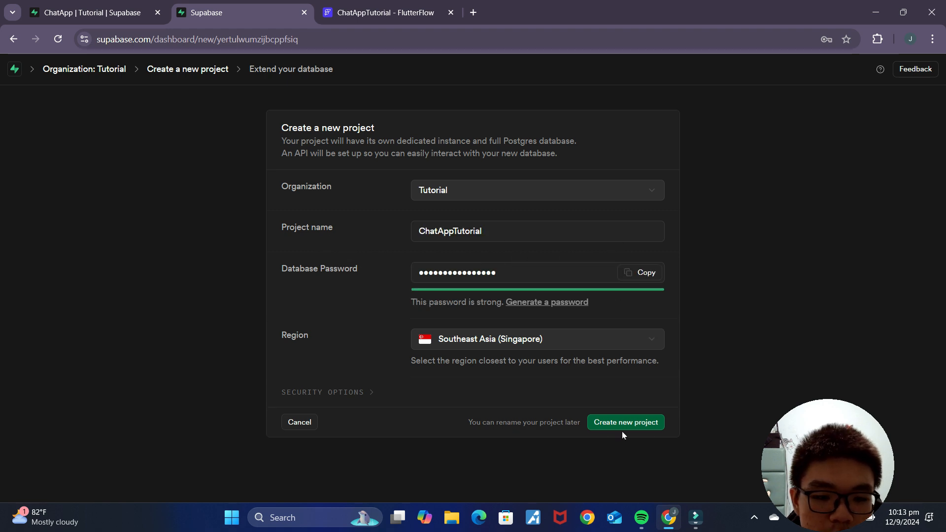
pyautogui.click(622, 425)
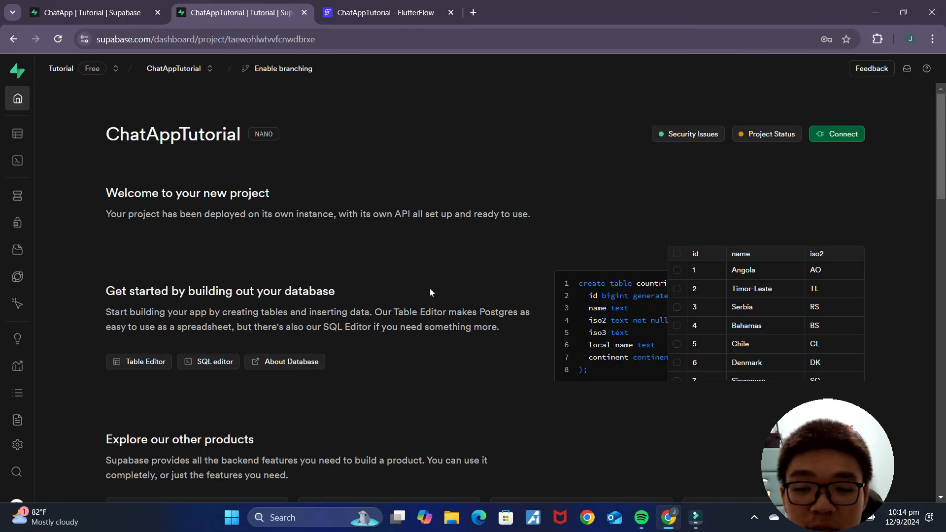
pyautogui.moveTo(12, 173)
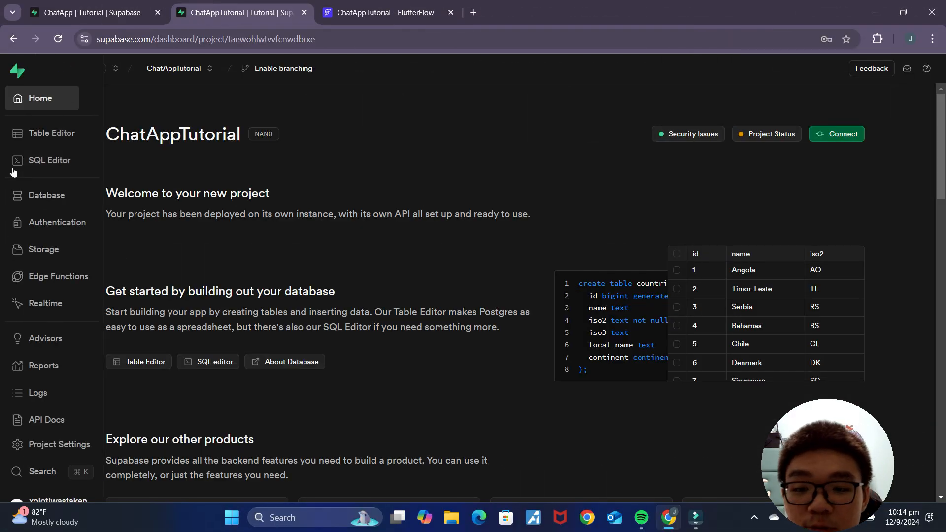
pyautogui.click(36, 138)
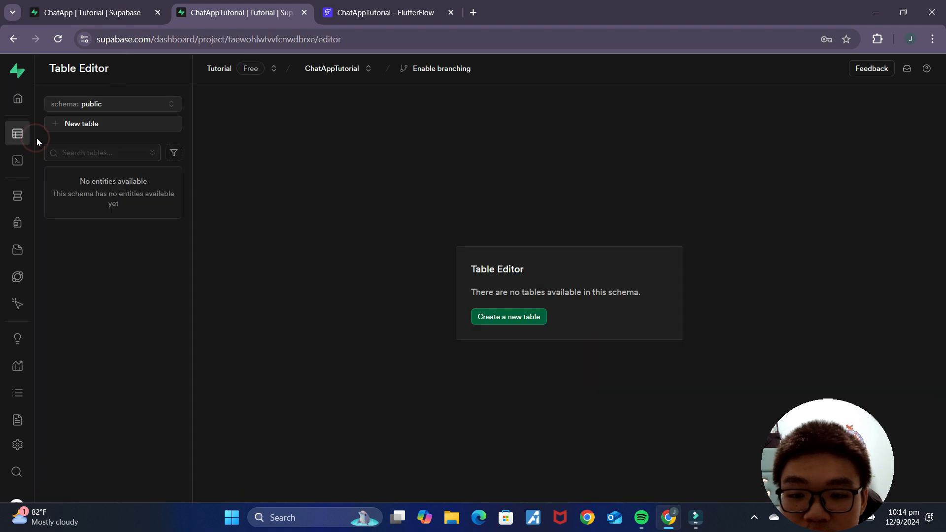
# Step: Start a new table named 'chats', comparing against the existing ChatApp chats table
pyautogui.click(78, 129)
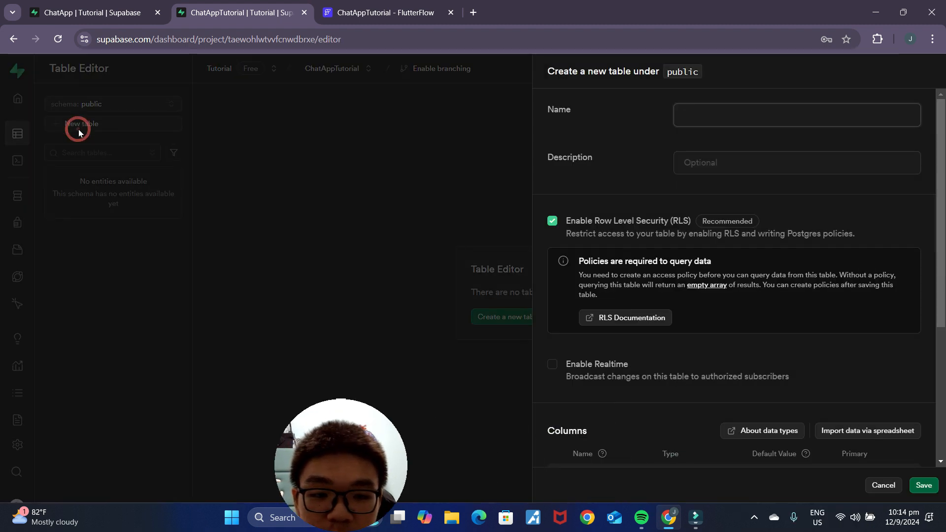
pyautogui.click(93, 12)
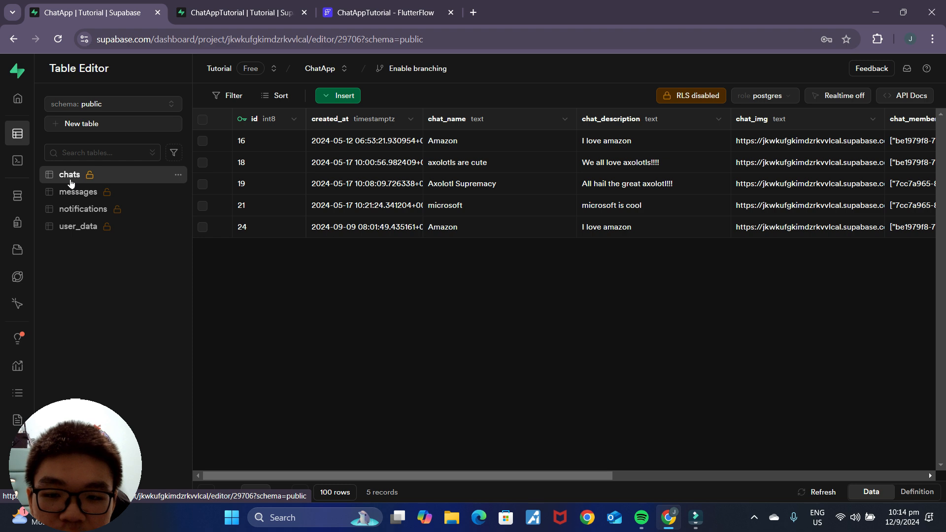
pyautogui.click(241, 12)
pyautogui.write('chats')
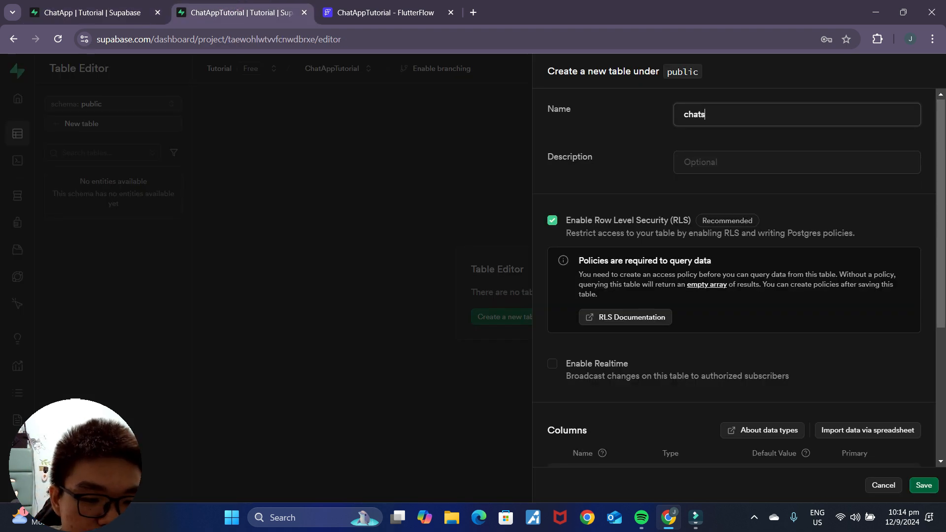
pyautogui.scroll(-5, 735, 276)
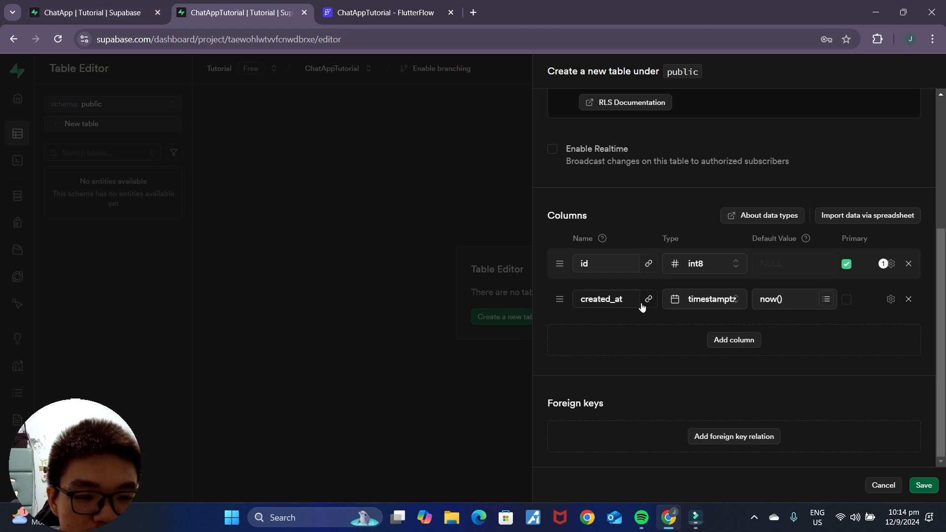
pyautogui.click(734, 340)
pyautogui.click(133, 13)
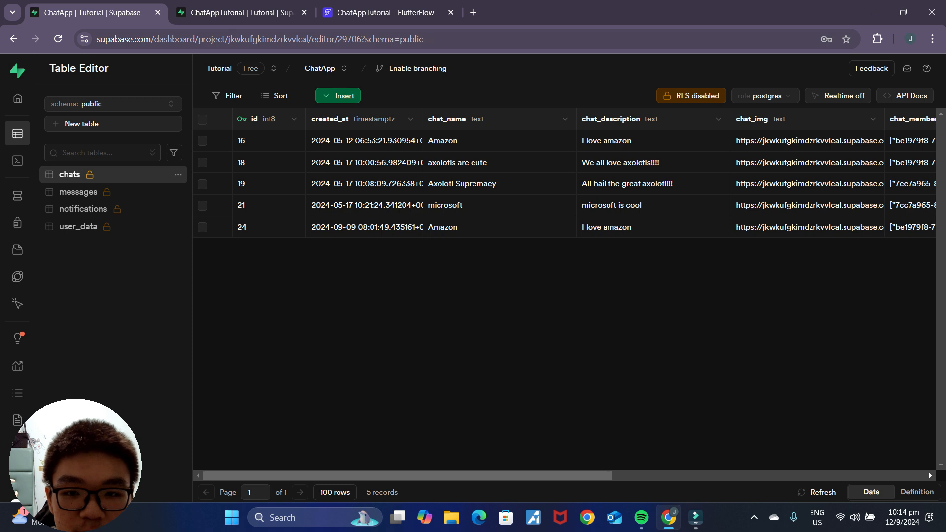
pyautogui.click(241, 12)
# Step: Add a chat_name column of type text
pyautogui.click(618, 322)
pyautogui.write('chat_name')
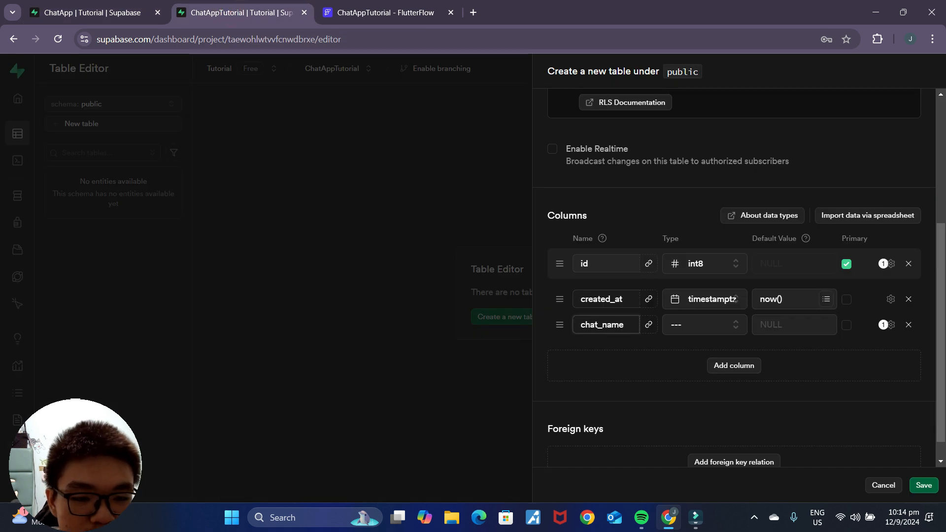
pyautogui.click(720, 327)
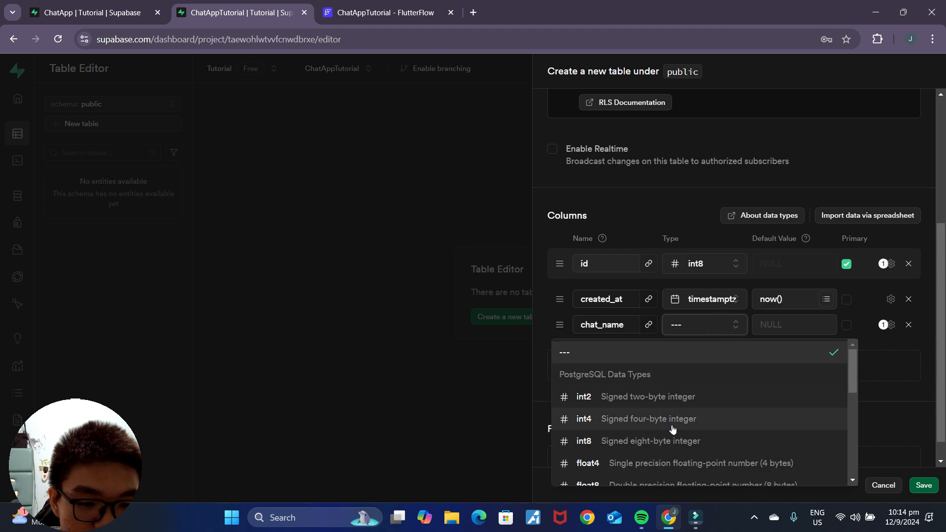
pyautogui.scroll(-3, 647, 438)
pyautogui.click(638, 453)
pyautogui.scroll(-1, 844, 379)
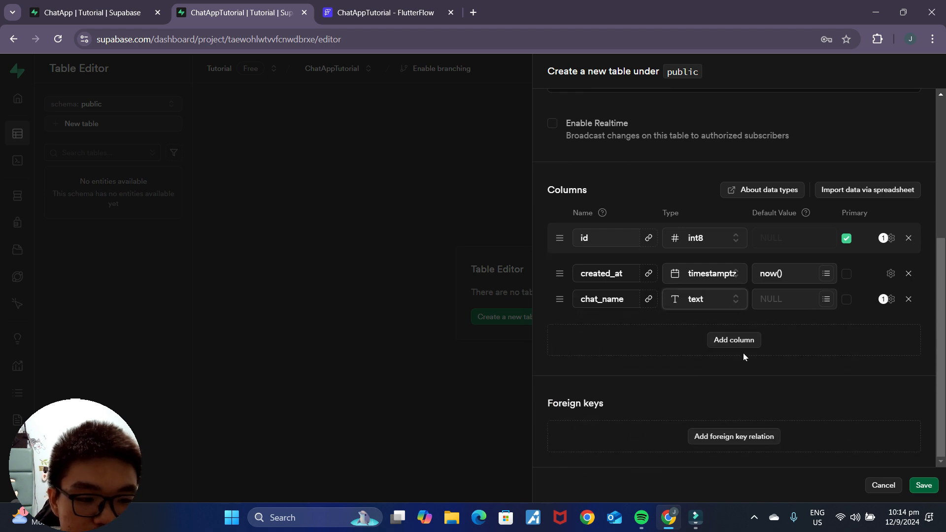
pyautogui.click(111, 7)
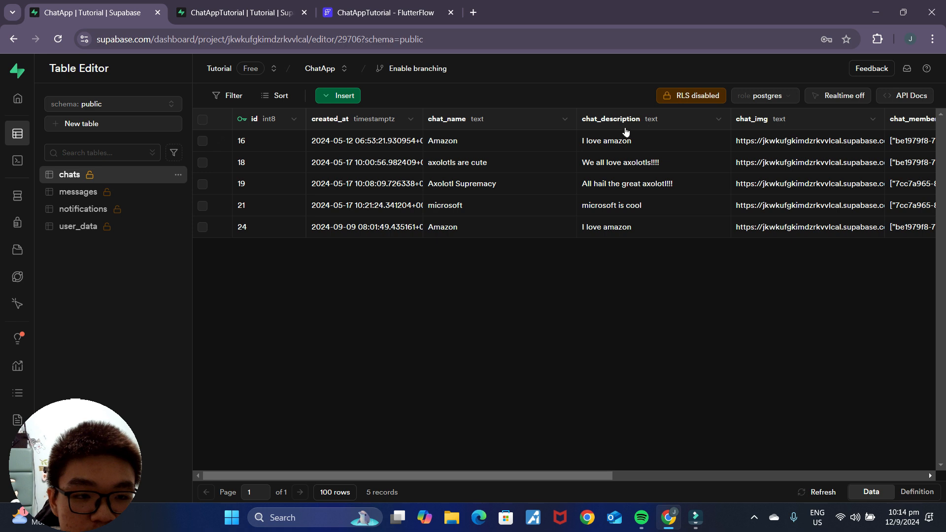
pyautogui.click(237, 13)
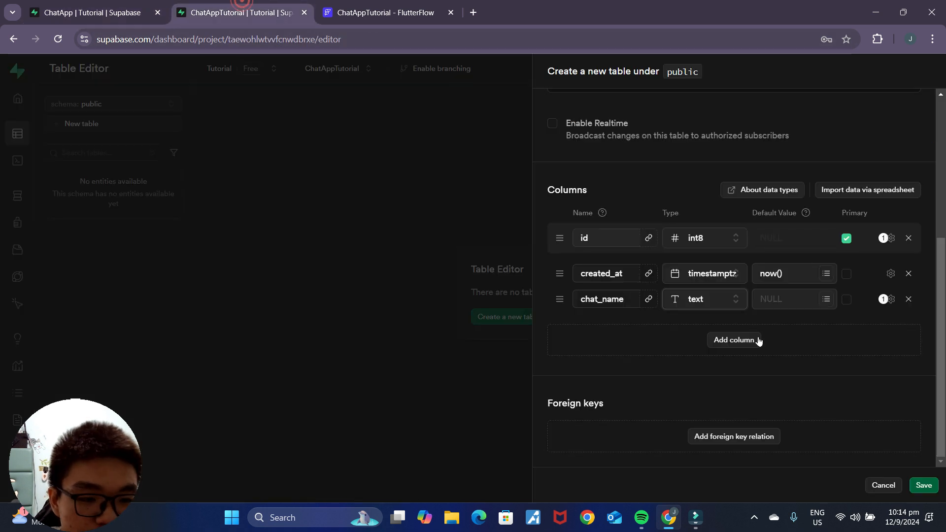
# Step: Add a chat_description column of type text
pyautogui.click(746, 338)
pyautogui.click(608, 324)
pyautogui.write('chat_description')
pyautogui.click(716, 328)
pyautogui.scroll(-5, 714, 416)
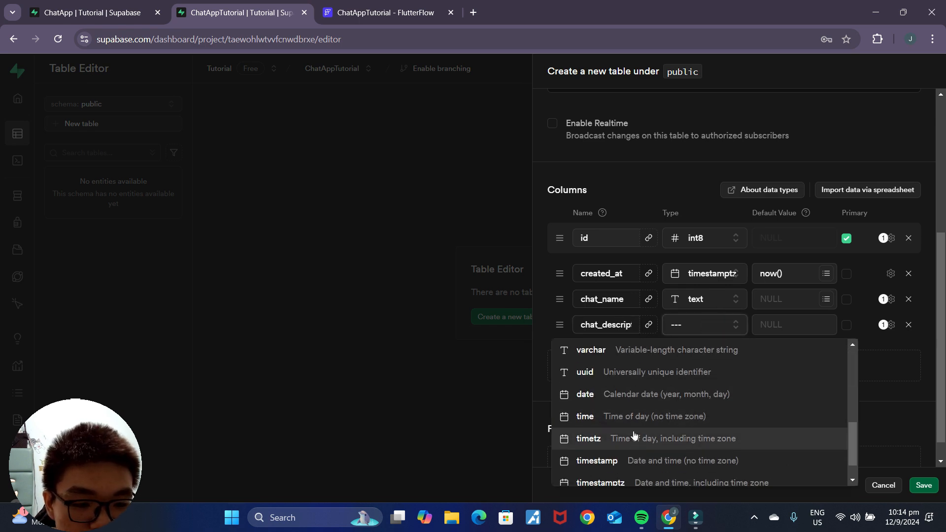
pyautogui.scroll(3, 634, 419)
pyautogui.click(614, 450)
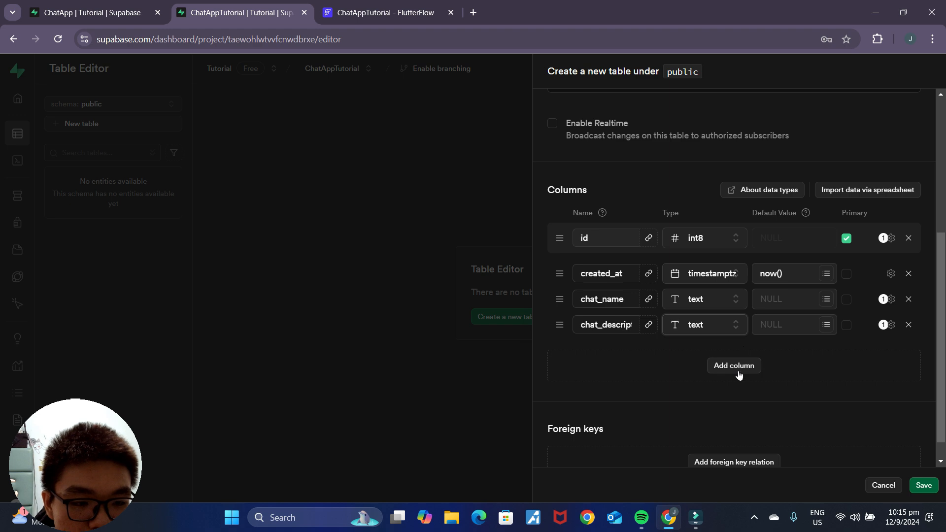
# Step: Add a chat_img text column, then review the reference chats table's columns
pyautogui.click(739, 376)
pyautogui.click(619, 350)
pyautogui.write('chat_img')
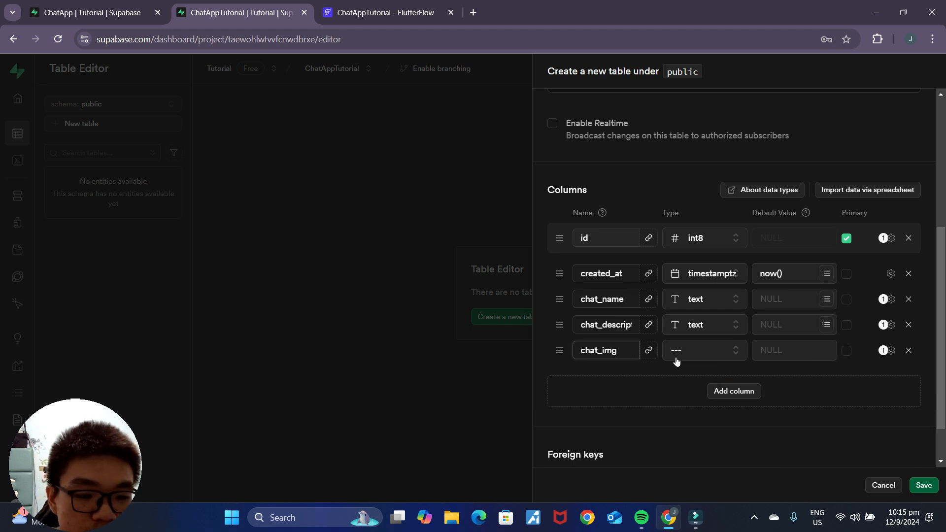
pyautogui.click(677, 359)
pyautogui.scroll(-3, 640, 296)
pyautogui.click(637, 289)
pyautogui.click(98, 12)
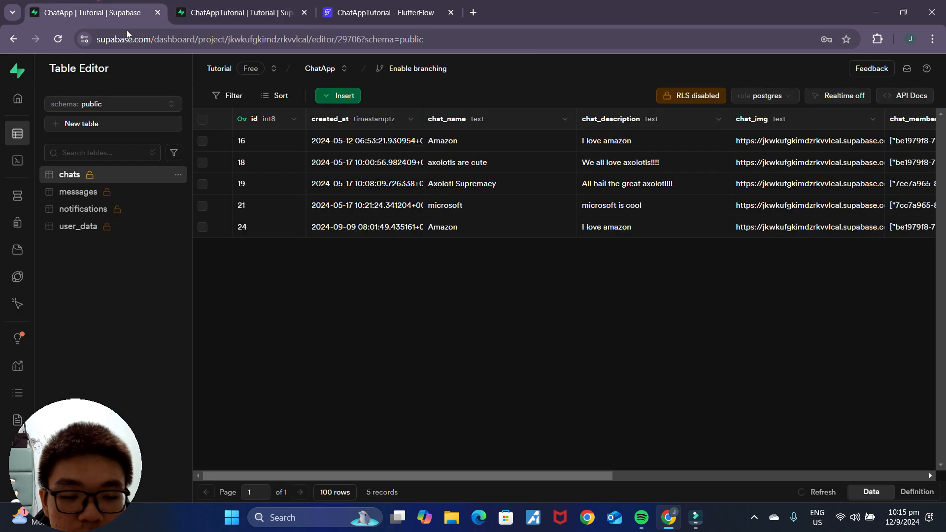
pyautogui.moveTo(571, 475); pyautogui.dragTo(791, 474)
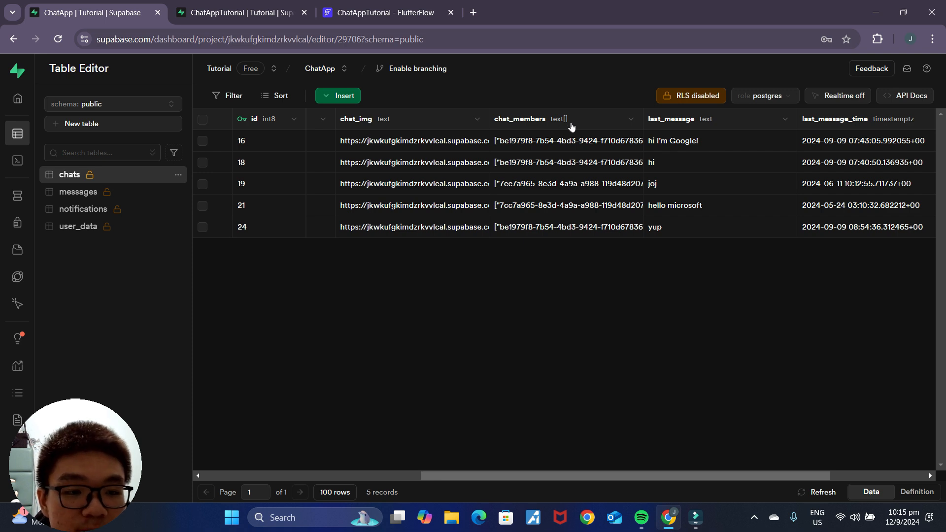
# Step: Add a chat_members column as a text array
pyautogui.hotkey('ctrl', 'Tab')
pyautogui.click(719, 392)
pyautogui.click(602, 372)
pyautogui.write('chat_members')
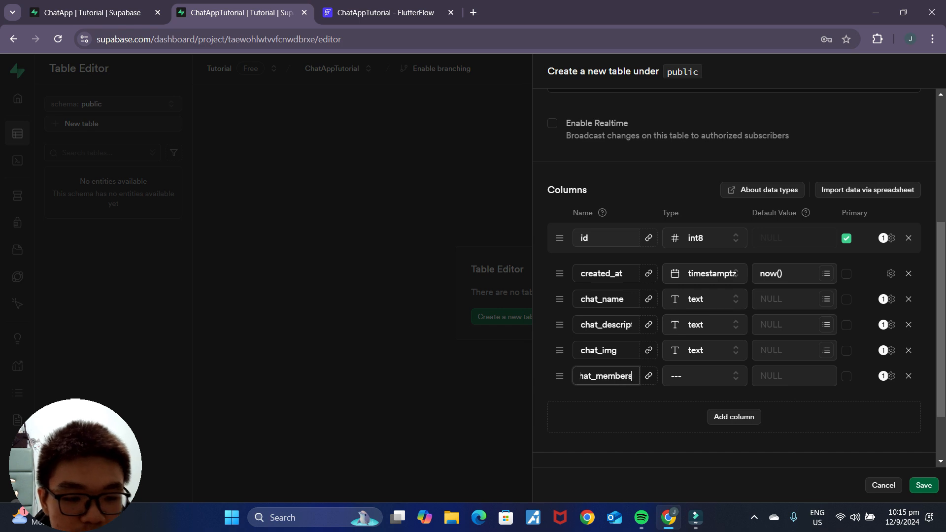
pyautogui.click(679, 380)
pyautogui.scroll(-2, 644, 314)
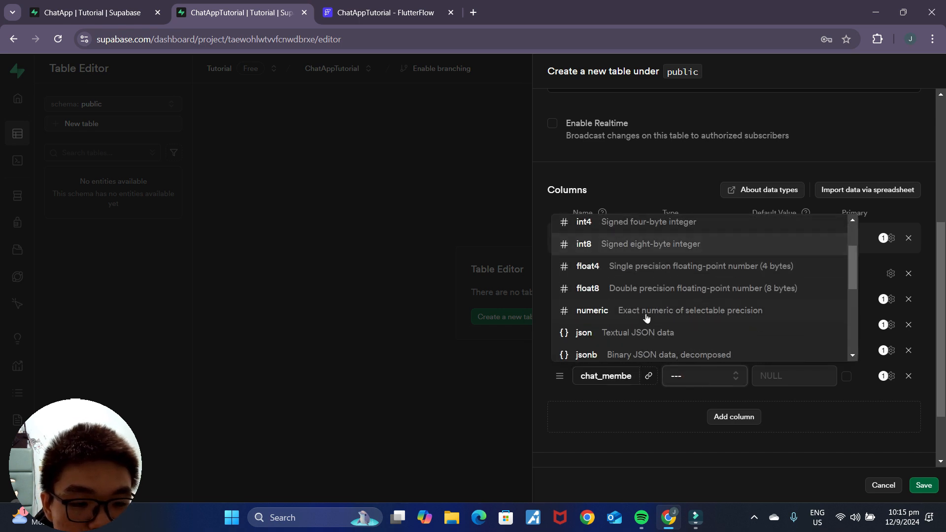
pyautogui.scroll(-1, 626, 330)
pyautogui.click(614, 317)
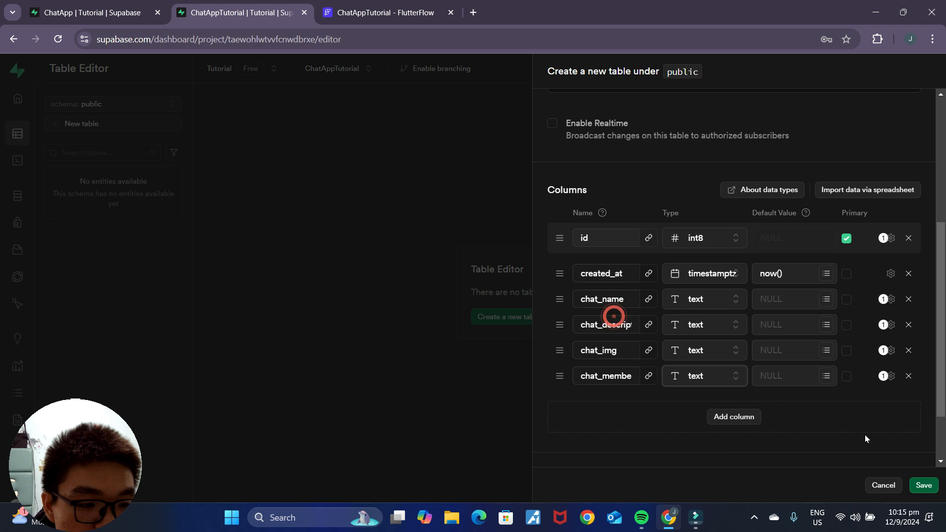
pyautogui.click(891, 377)
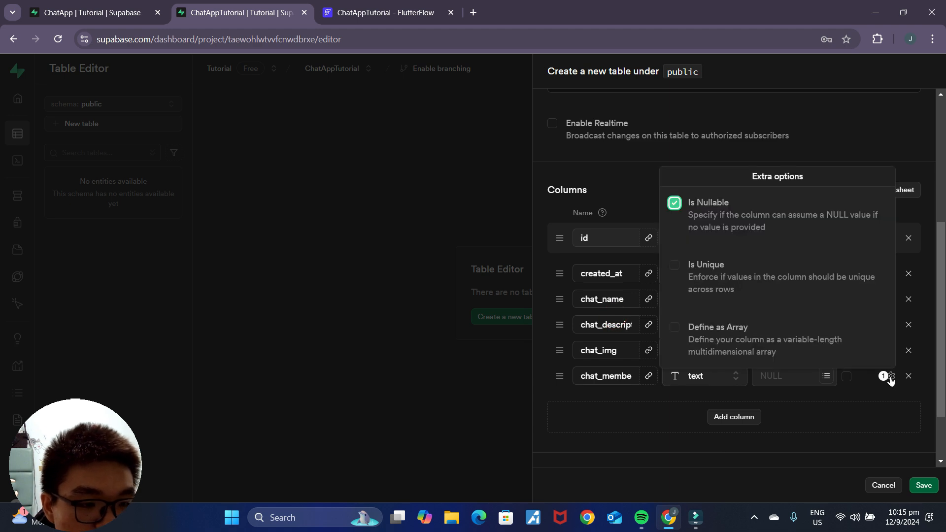
pyautogui.click(675, 329)
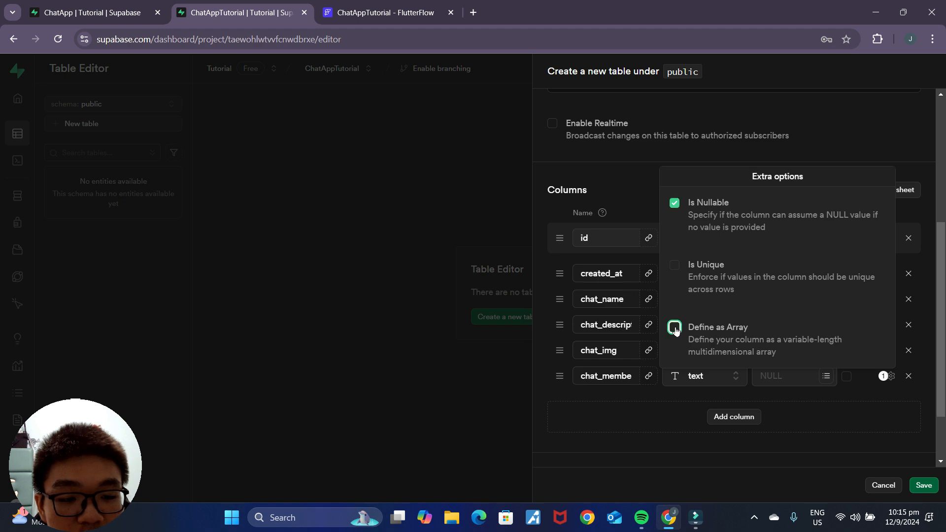
pyautogui.click(808, 414)
pyautogui.scroll(-2, 740, 378)
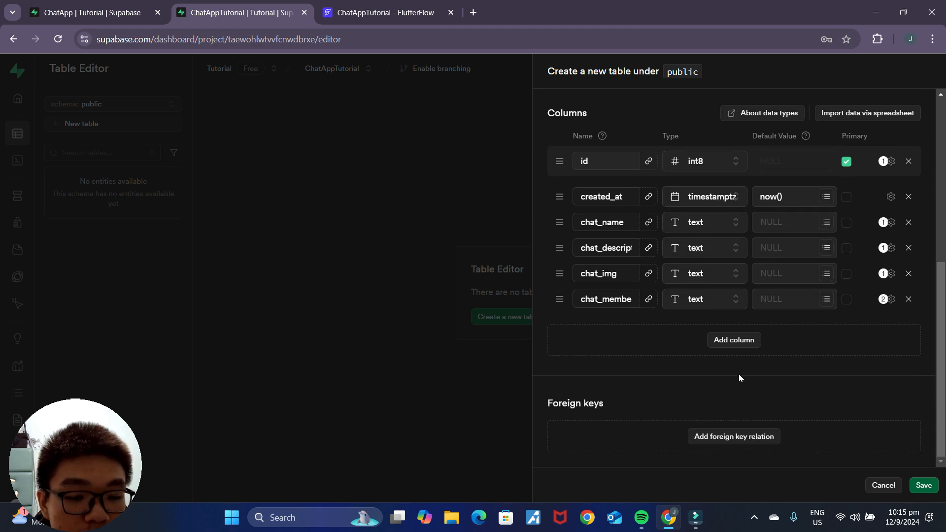
# Step: Add a last_message text column, checking the original ChatApp chats table
pyautogui.click(732, 341)
pyautogui.hotkey('ctrl', 'shift', 'Tab')
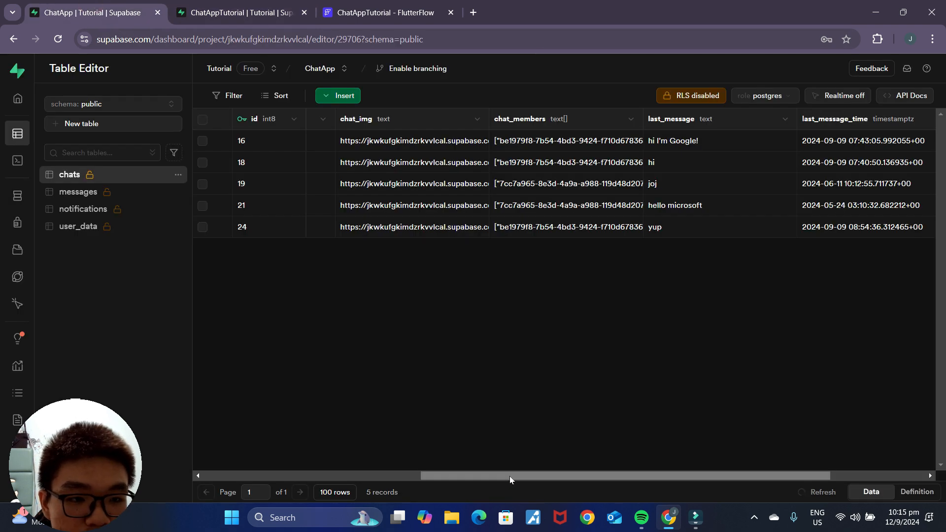
pyautogui.moveTo(509, 476); pyautogui.dragTo(606, 449)
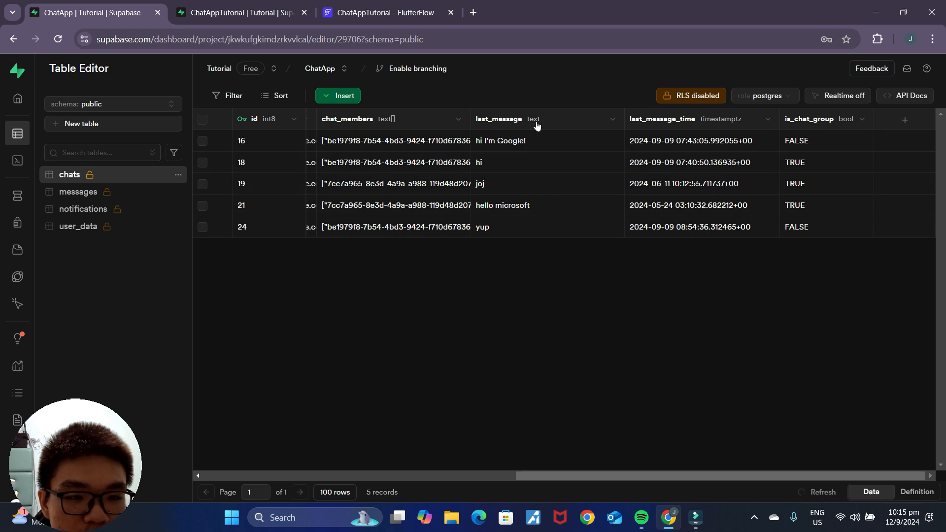
pyautogui.click(238, 14)
pyautogui.click(607, 324)
pyautogui.write('last_message')
pyautogui.click(675, 331)
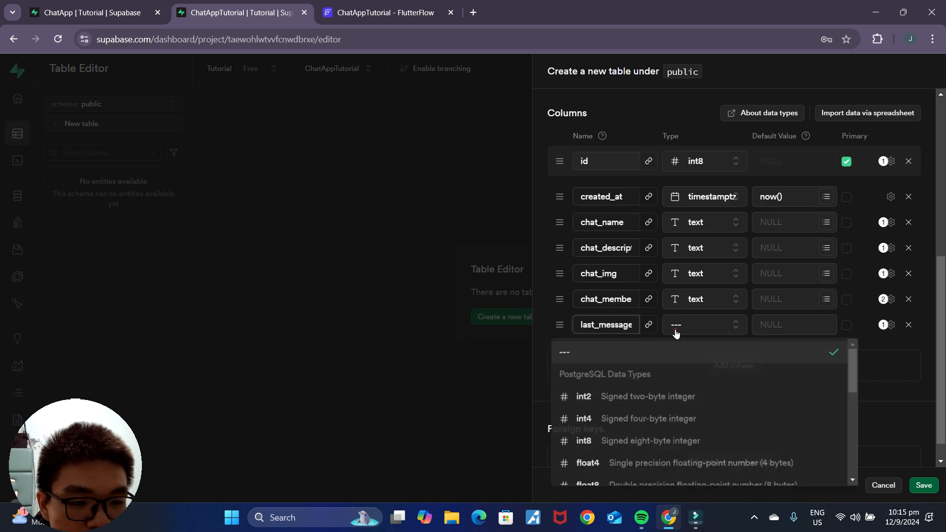
pyautogui.scroll(-3, 621, 404)
pyautogui.click(607, 390)
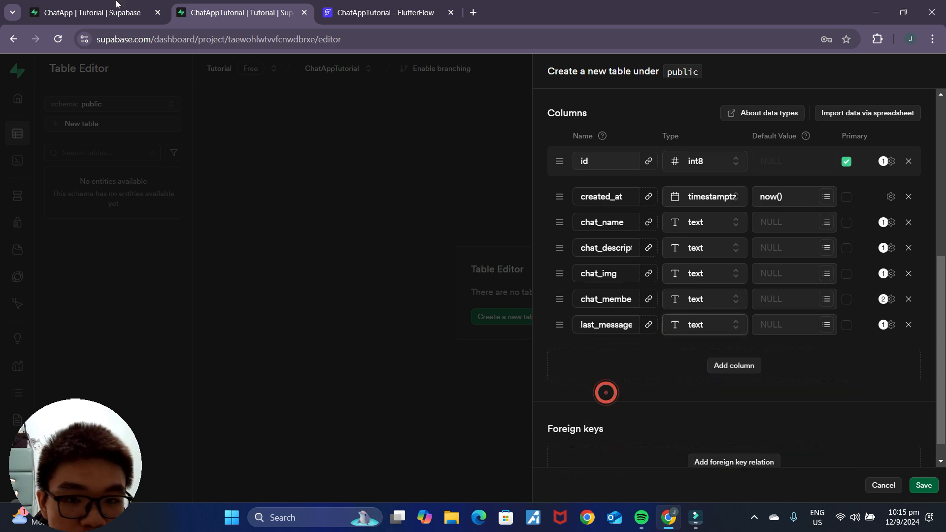
pyautogui.click(91, 13)
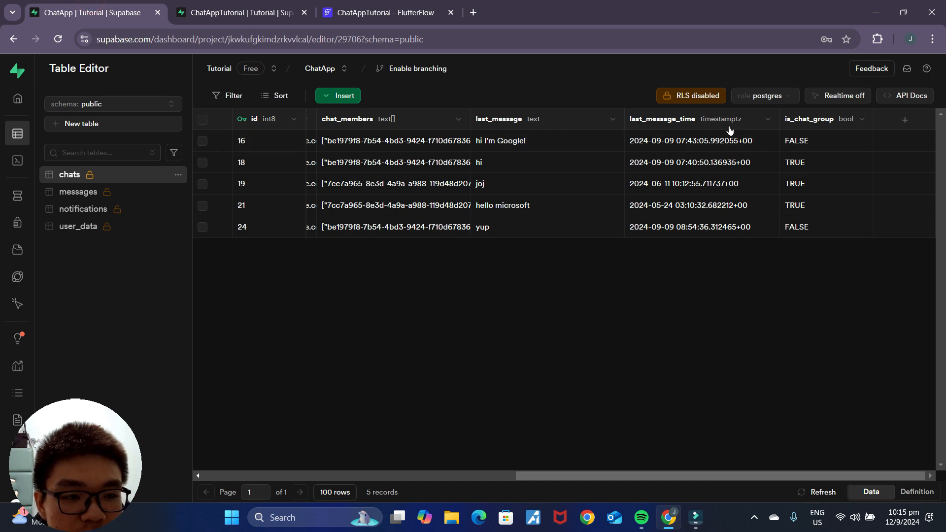
# Step: Add a last_message_time column of type timestamptz
pyautogui.click(216, 21)
pyautogui.click(739, 365)
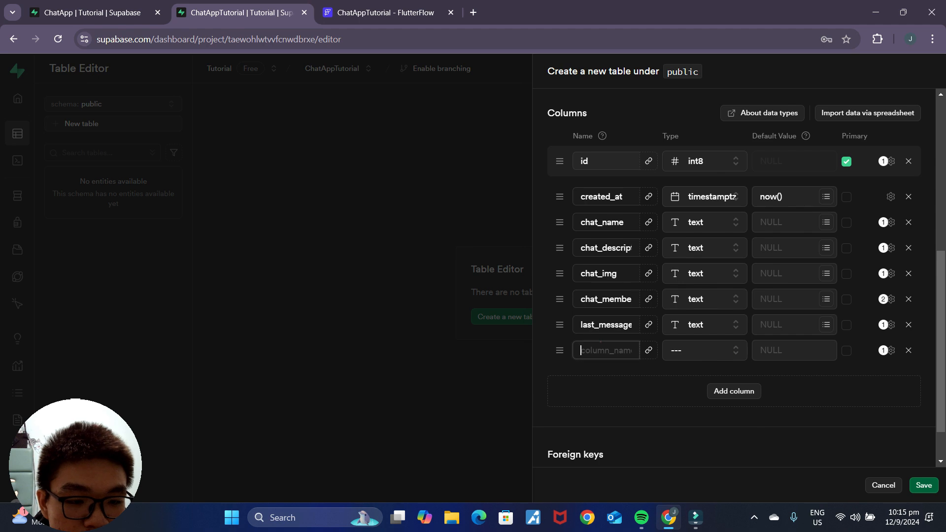
pyautogui.click(600, 342)
pyautogui.write('last_')
pyautogui.write('message_time')
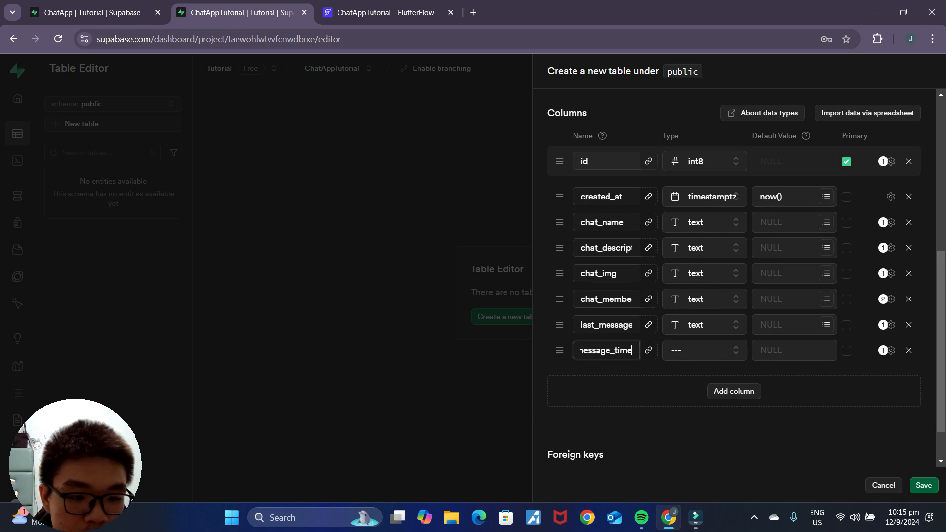
pyautogui.click(706, 359)
pyautogui.scroll(-5, 632, 269)
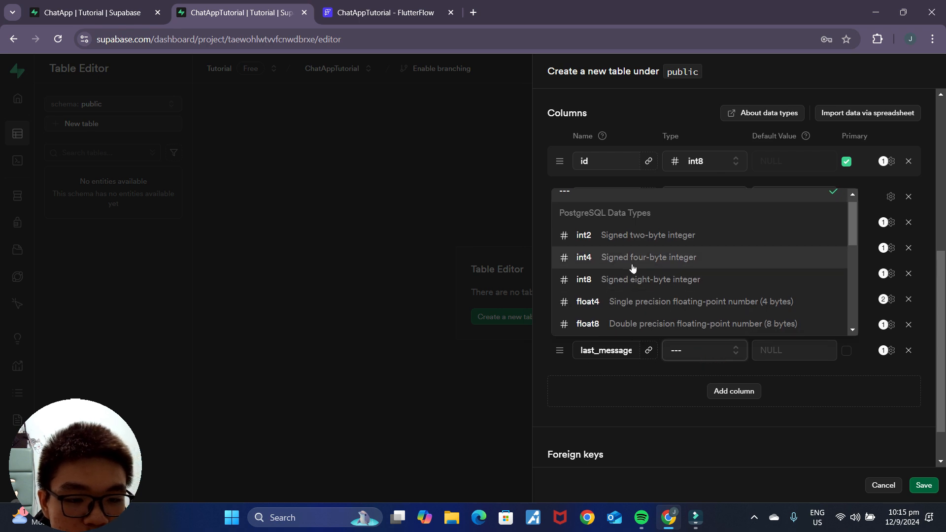
pyautogui.scroll(-1, 633, 268)
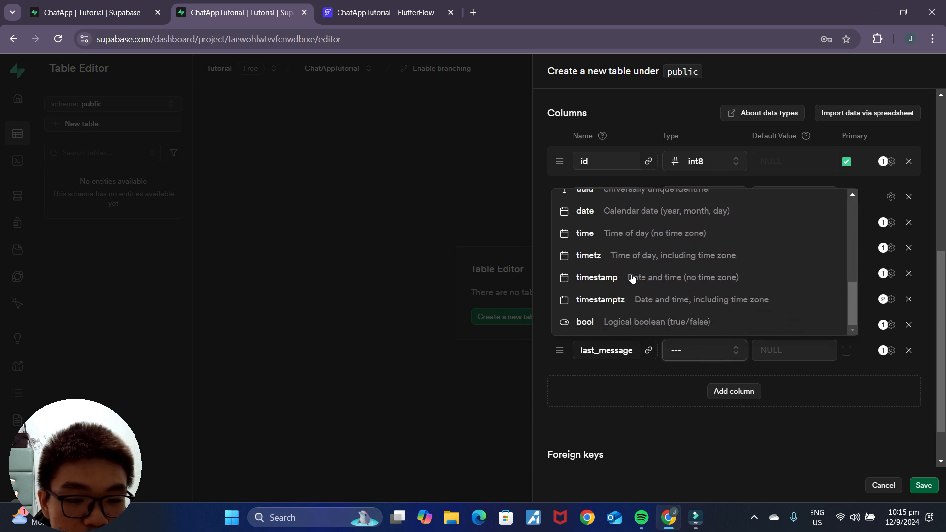
pyautogui.click(623, 302)
pyautogui.hotkey('ctrl', 'pageup')
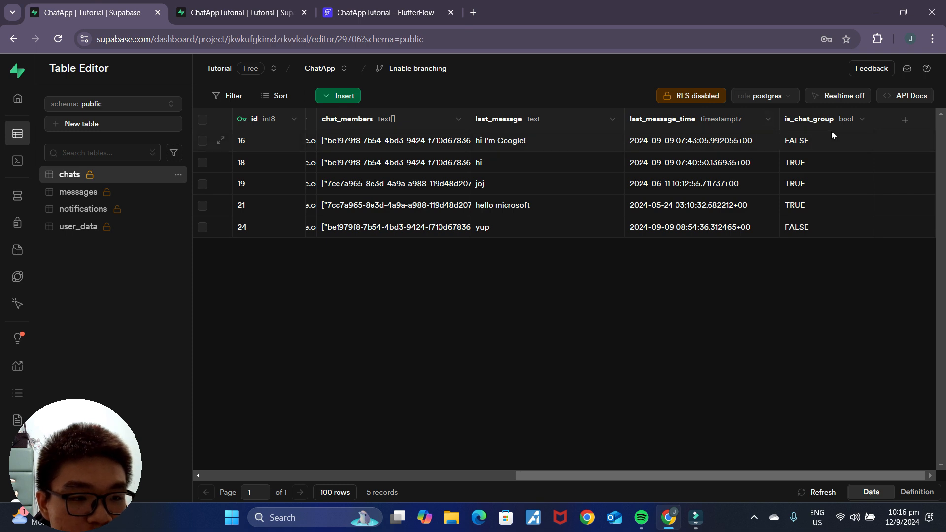
pyautogui.hotkey('ctrl', 'pagedown')
# Step: Add an is_chat_group column of type bool
pyautogui.click(733, 392)
pyautogui.click(595, 374)
pyautogui.write('is_chat_group')
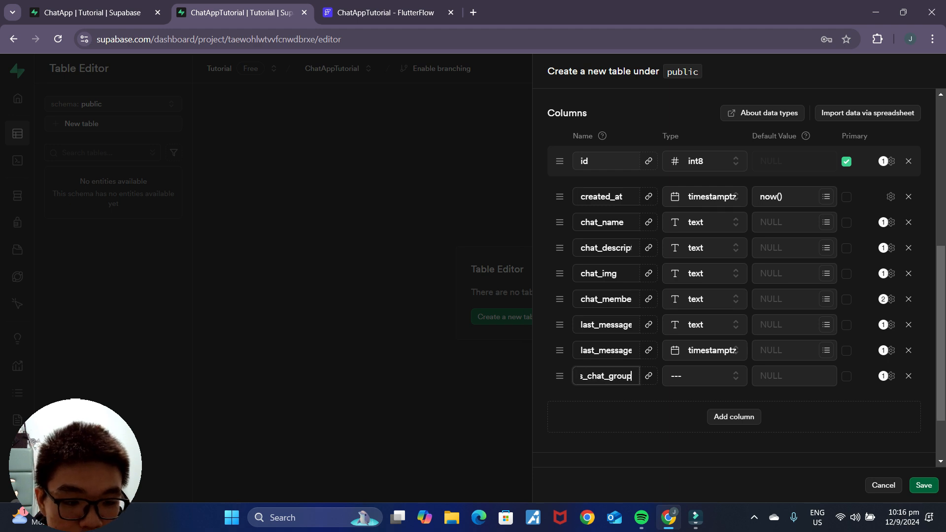
pyautogui.click(703, 384)
pyautogui.scroll(-3, 697, 327)
pyautogui.click(685, 345)
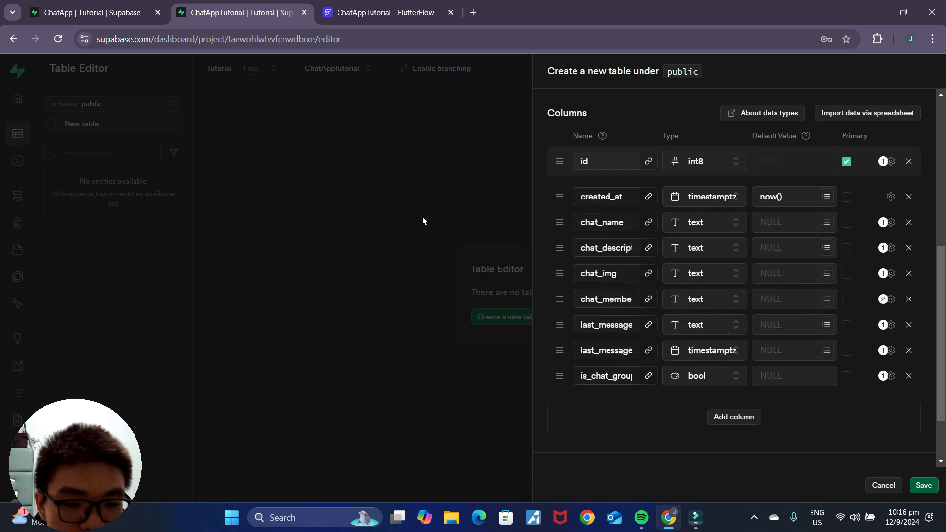
# Step: Match the reference is_chat_group settings with default false, then save the chats table
pyautogui.click(70, 14)
pyautogui.click(862, 124)
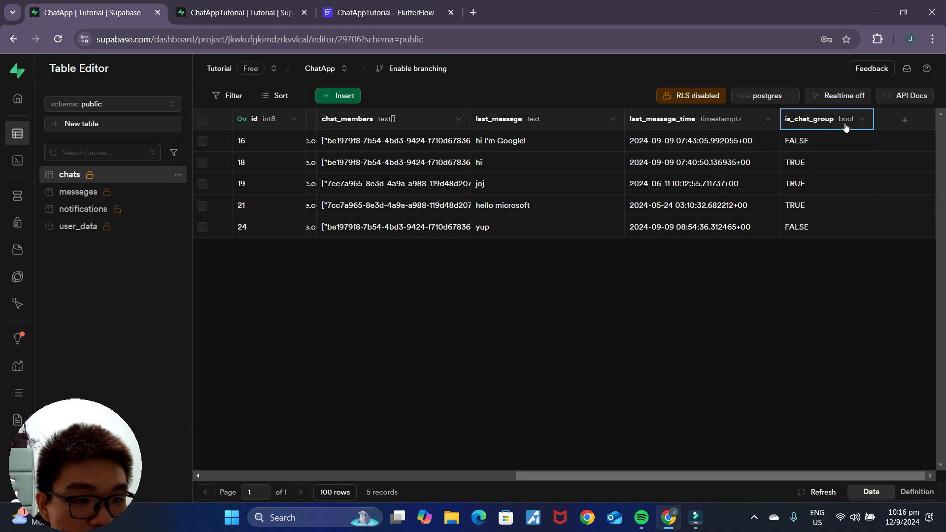
pyautogui.click(796, 142)
pyautogui.scroll(-2, 774, 350)
pyautogui.scroll(-1, 774, 350)
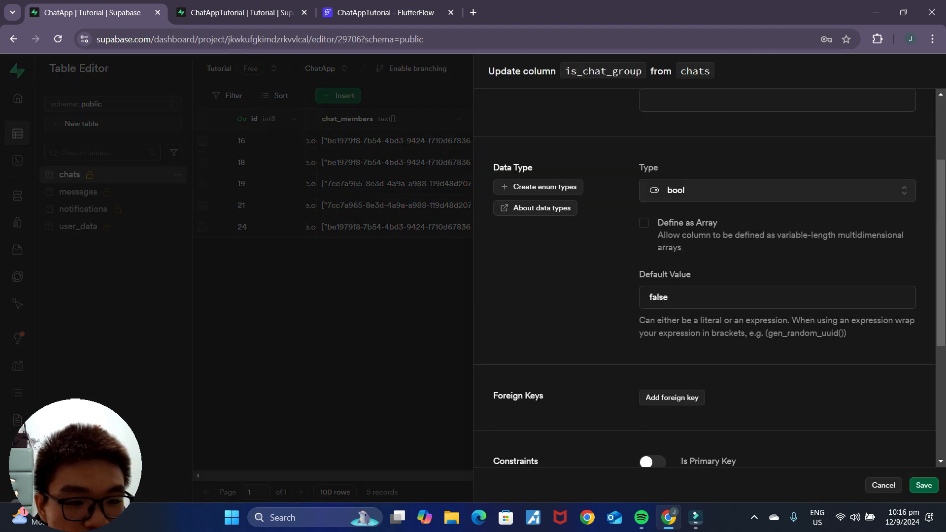
pyautogui.click(199, 4)
pyautogui.click(779, 376)
pyautogui.write('false')
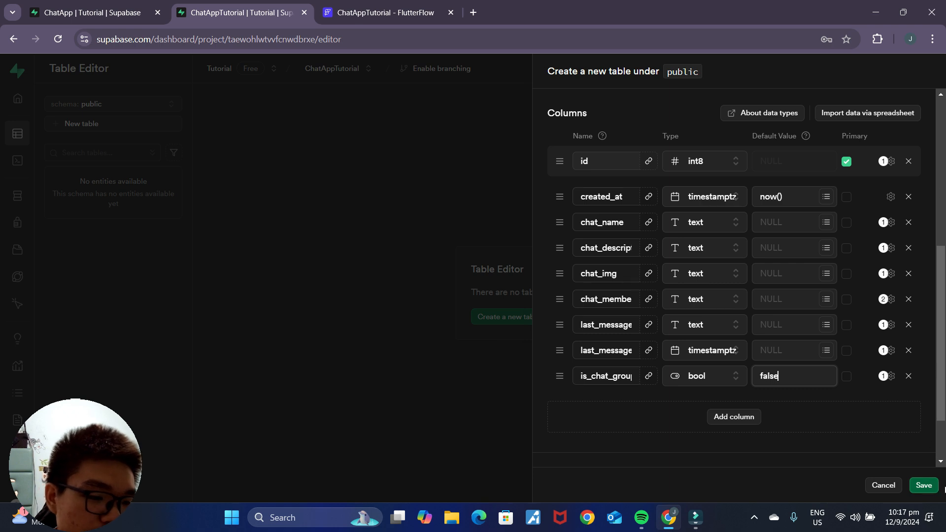
pyautogui.click(925, 486)
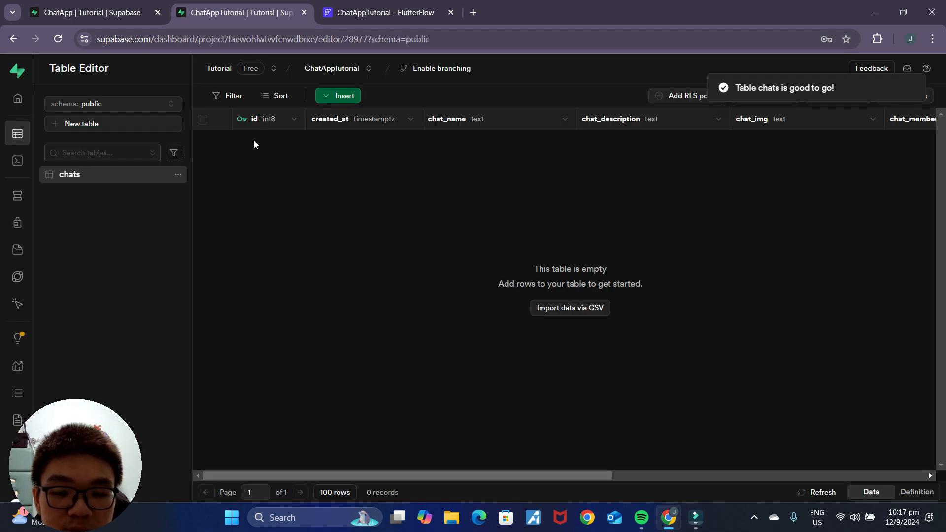
# Step: Turn off Row Level Security for the chats table via Edit Table
pyautogui.click(177, 174)
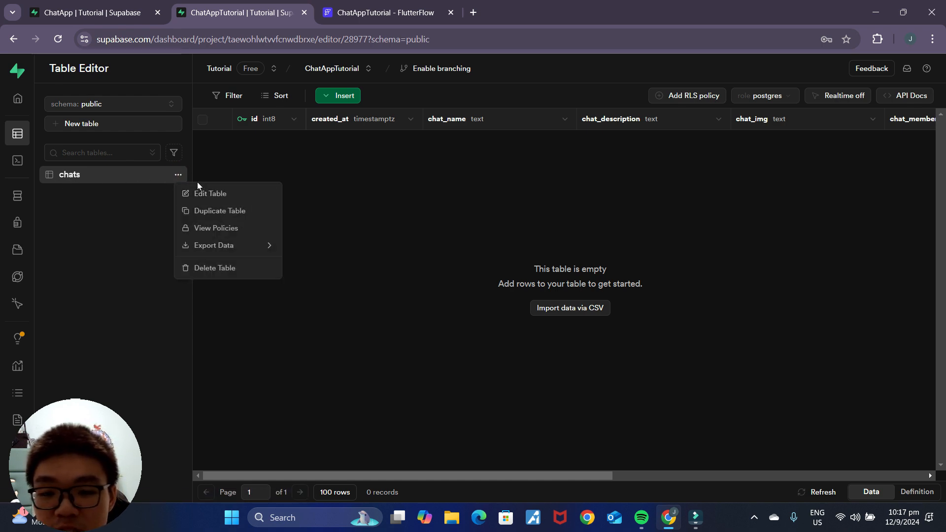
pyautogui.click(194, 195)
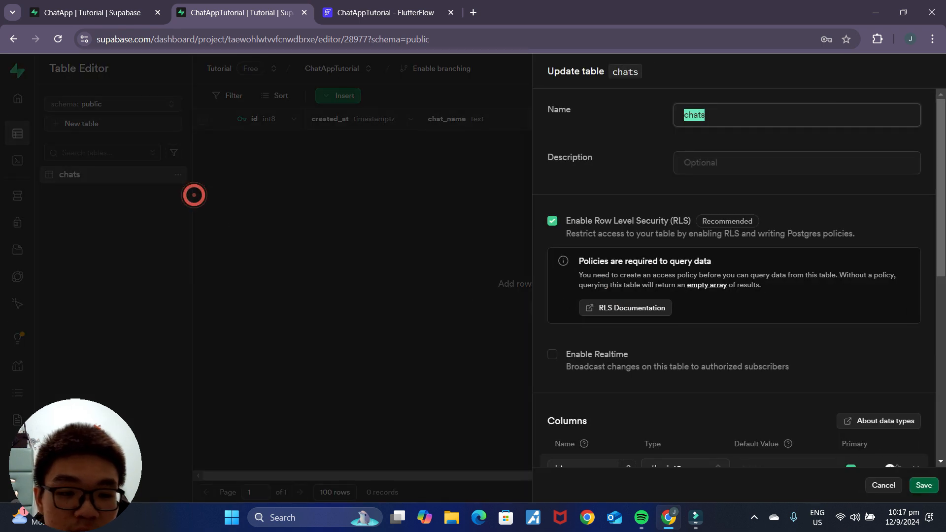
pyautogui.click(552, 223)
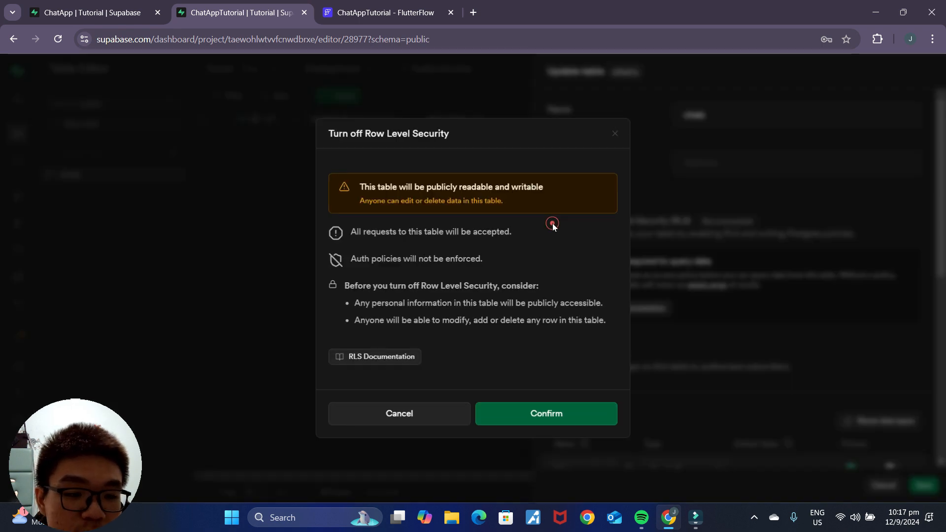
pyautogui.click(566, 413)
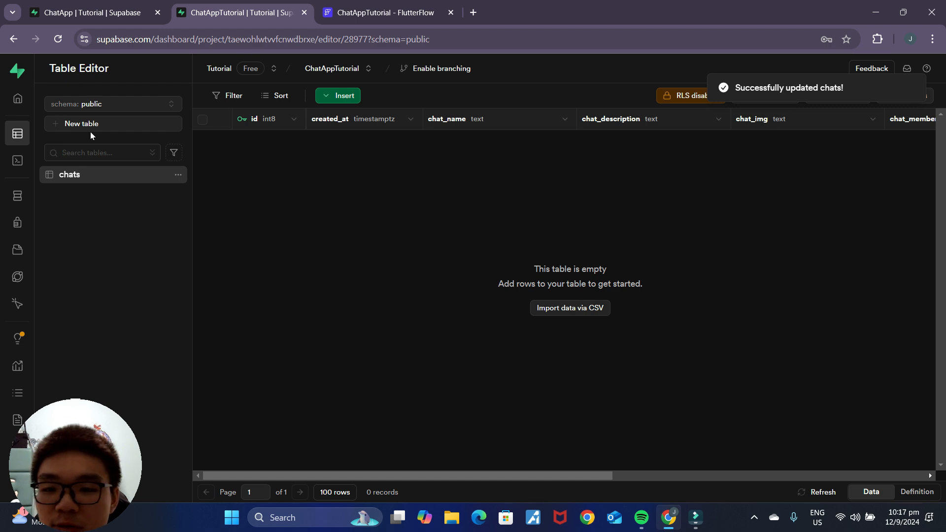
pyautogui.click(76, 12)
# Step: Start a new table named 'messages' and review the original messages table's columns
pyautogui.click(78, 192)
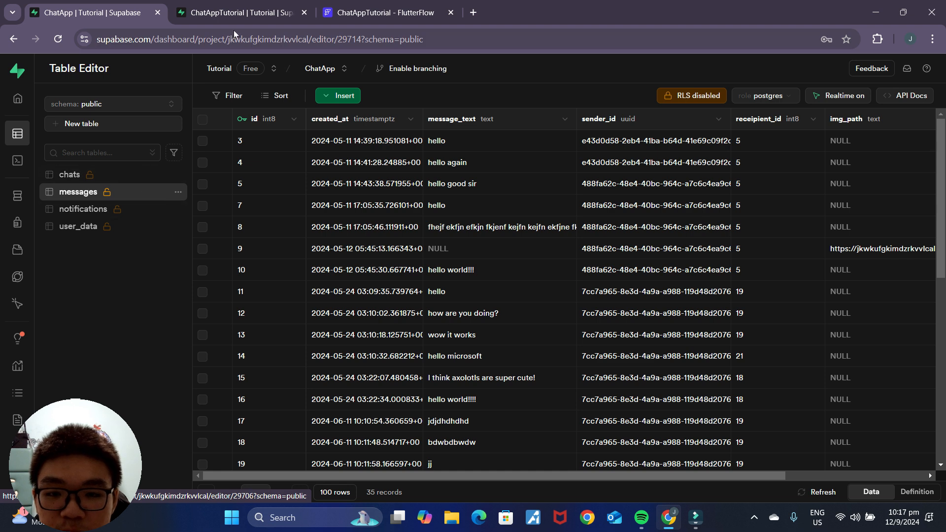
pyautogui.click(227, 13)
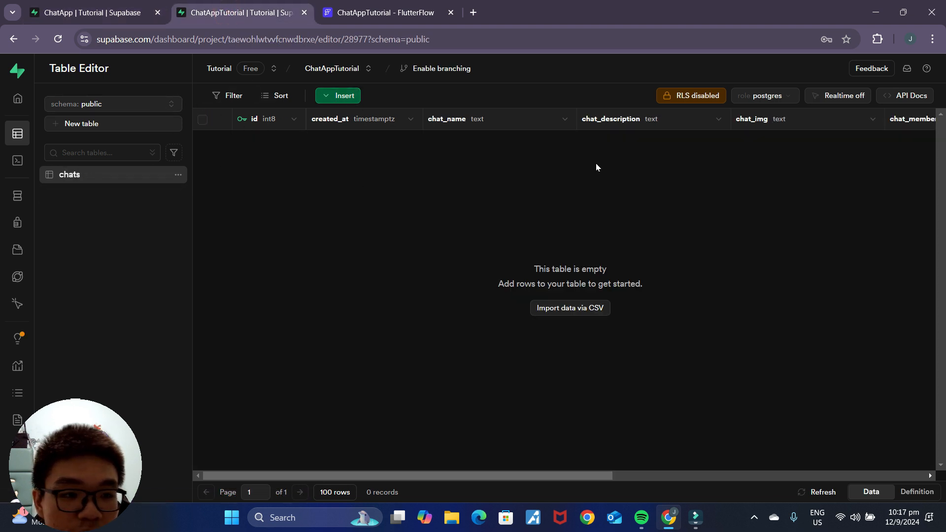
pyautogui.click(137, 125)
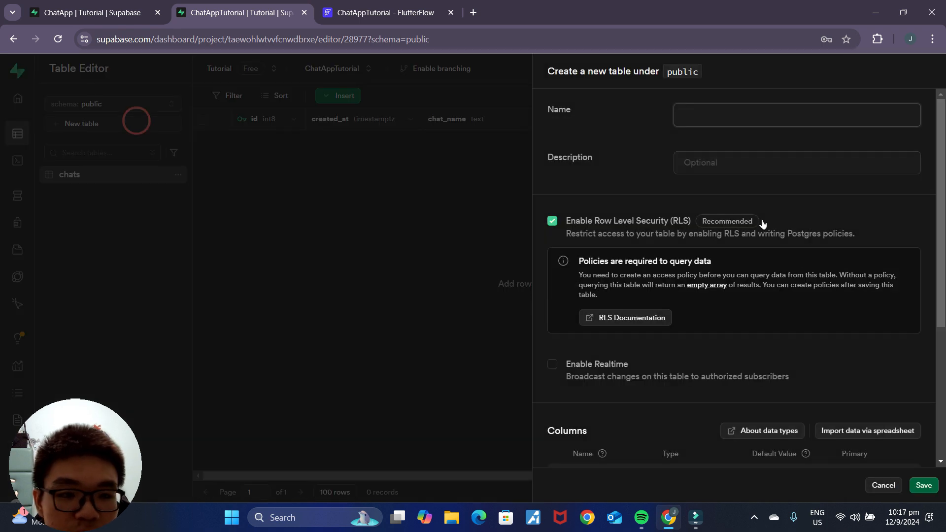
pyautogui.write('mess')
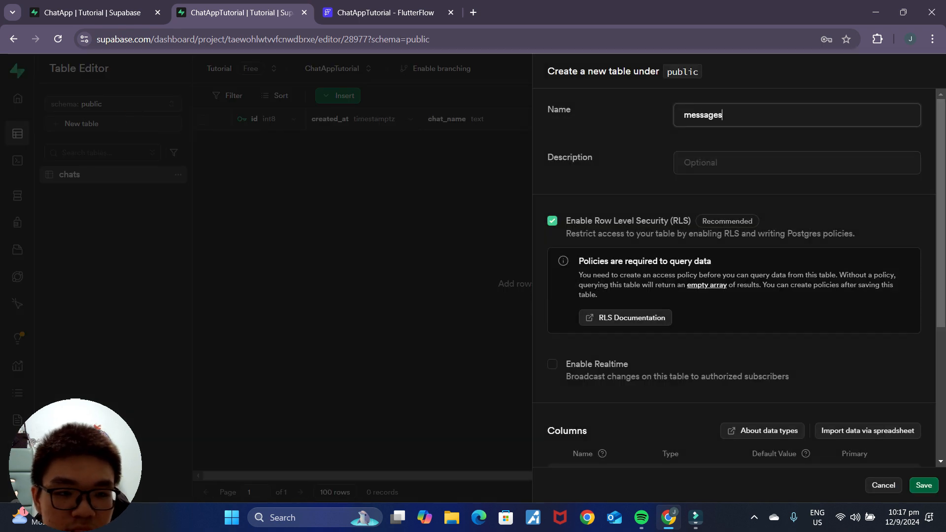
pyautogui.write('ages')
pyautogui.click(88, 12)
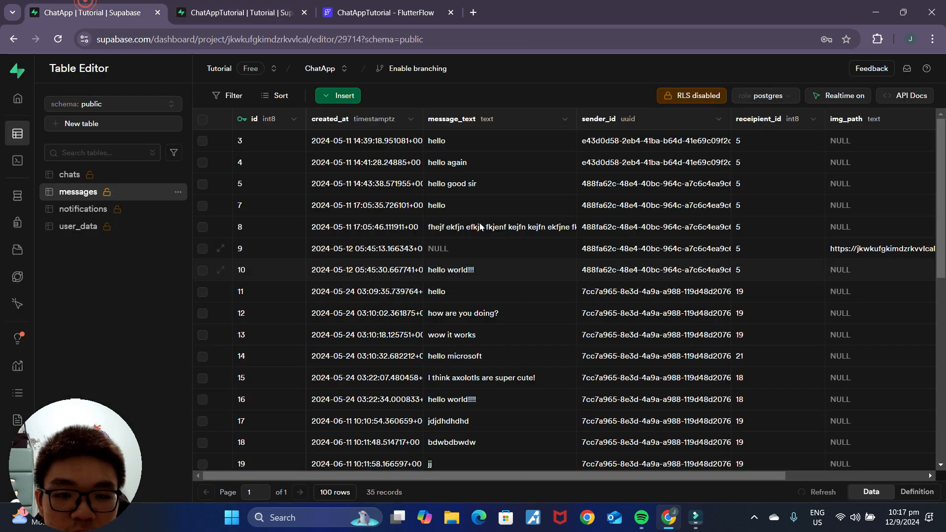
pyautogui.click(179, 193)
pyautogui.click(200, 210)
pyautogui.scroll(-5, 699, 268)
pyautogui.scroll(-2, 699, 268)
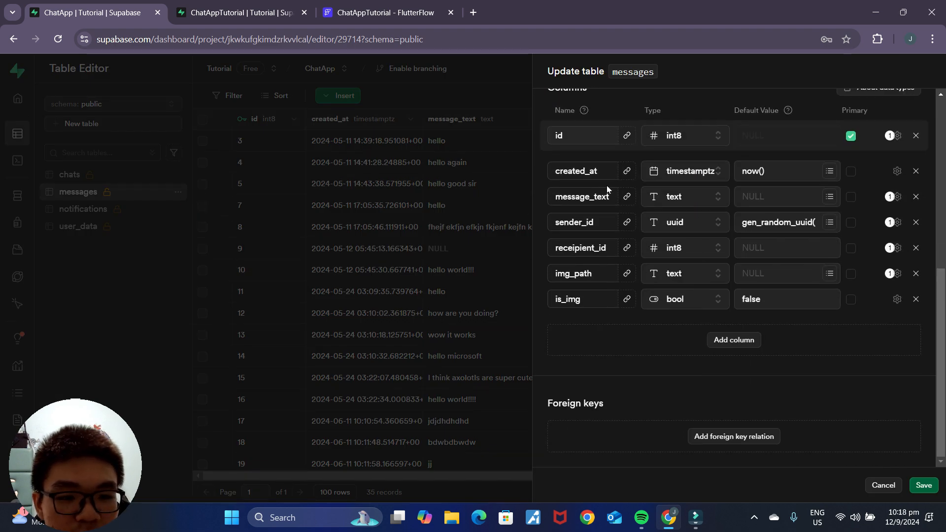
# Step: Disable Row Level Security on the new messages table draft
pyautogui.click(244, 13)
pyautogui.scroll(-4, 696, 320)
pyautogui.scroll(4, 562, 206)
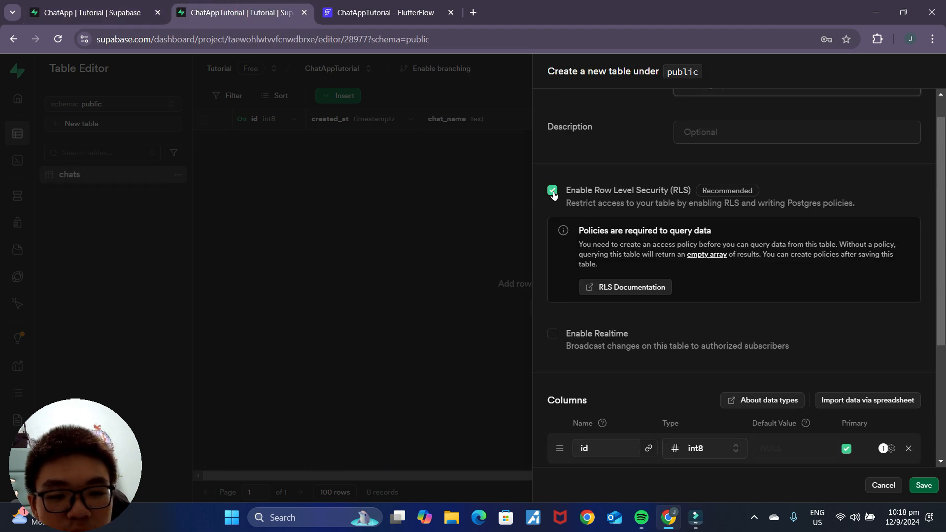
pyautogui.click(553, 196)
pyautogui.click(585, 425)
# Step: Add five blank column rows to the messages draft, checking the reference columns
pyautogui.scroll(-3, 698, 379)
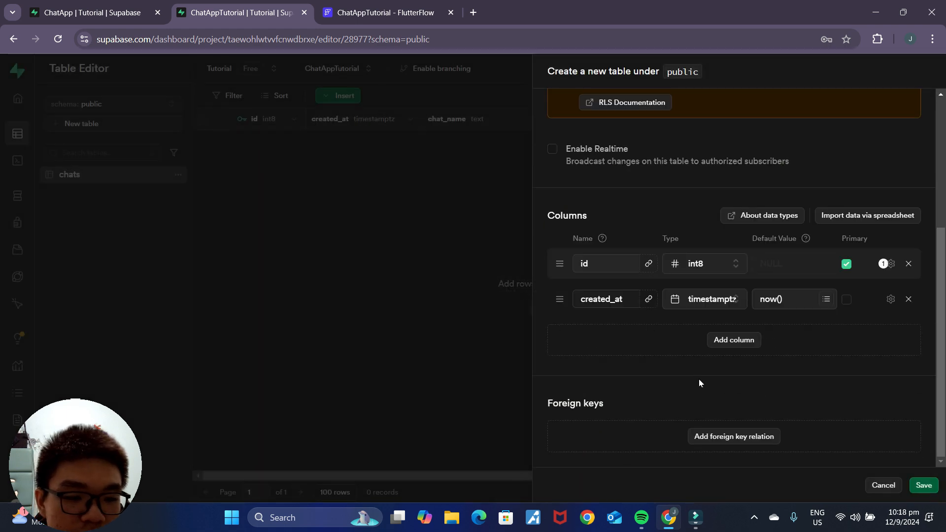
pyautogui.click(755, 341)
pyautogui.click(733, 366)
pyautogui.click(732, 392)
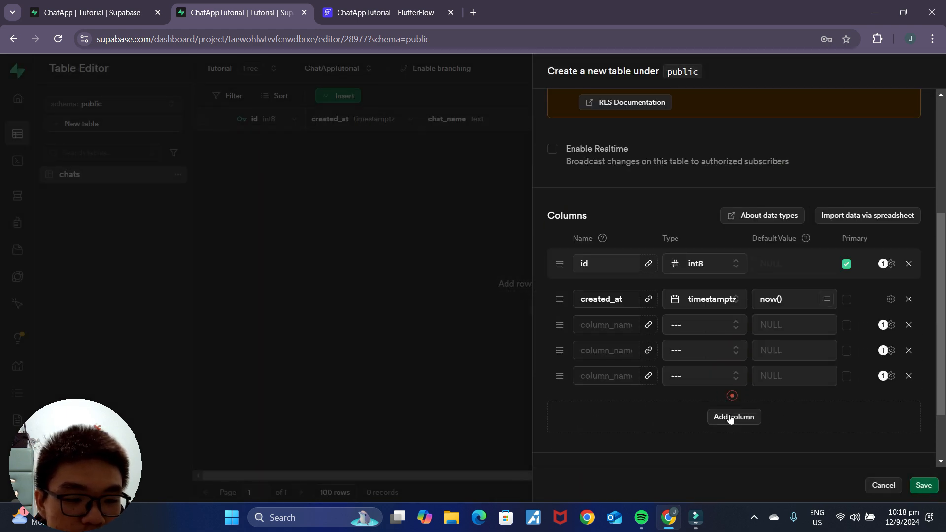
pyautogui.click(730, 417)
pyautogui.click(732, 445)
pyautogui.scroll(-3, 670, 397)
pyautogui.click(112, 2)
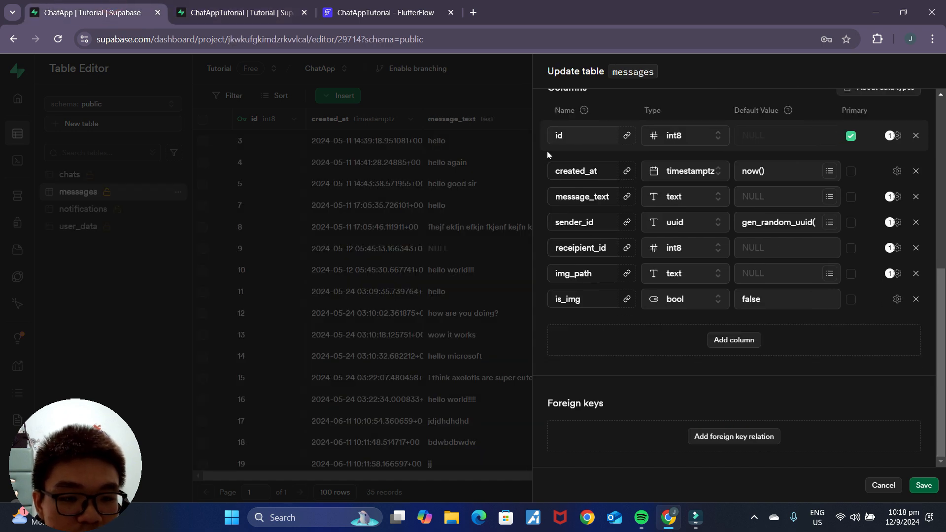
pyautogui.click(274, 6)
# Step: Add a message_text column of type text
pyautogui.click(587, 201)
pyautogui.write('message_text')
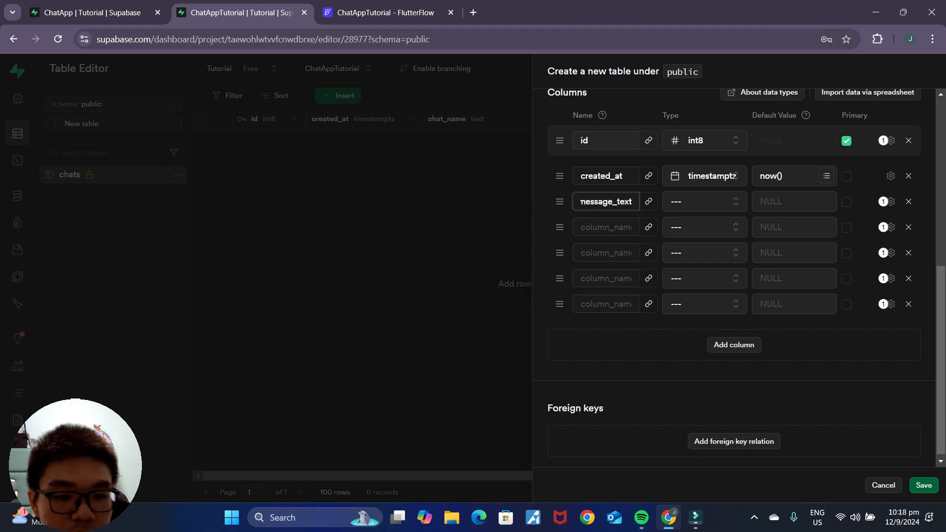
pyautogui.click(676, 204)
pyautogui.scroll(-5, 726, 296)
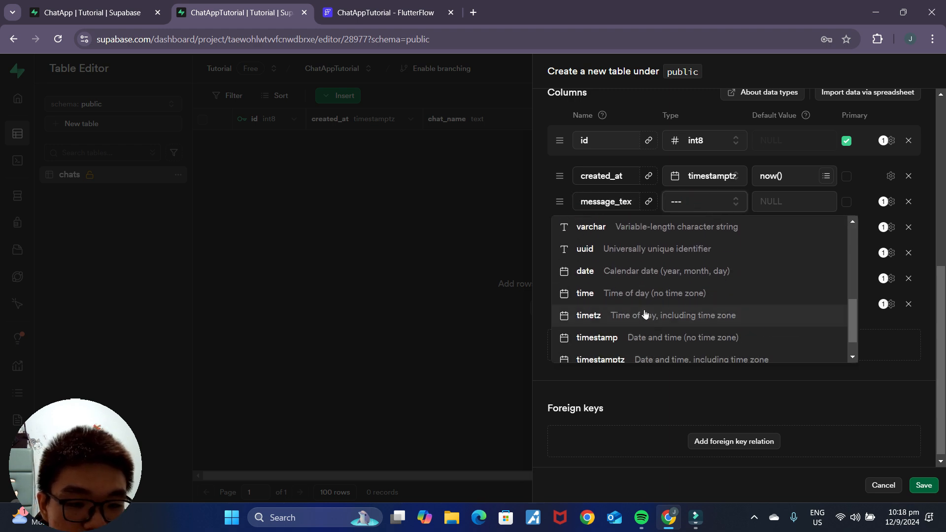
pyautogui.scroll(3, 645, 314)
pyautogui.click(611, 326)
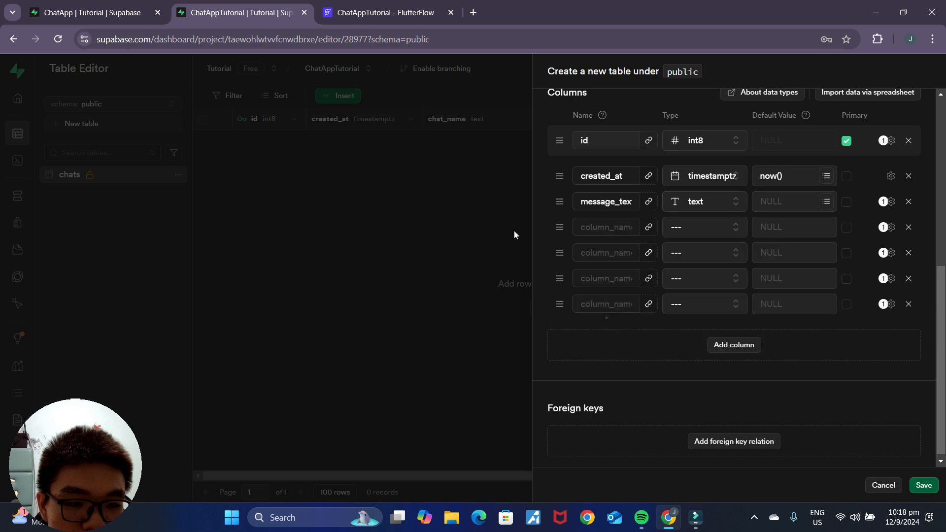
pyautogui.click(94, 3)
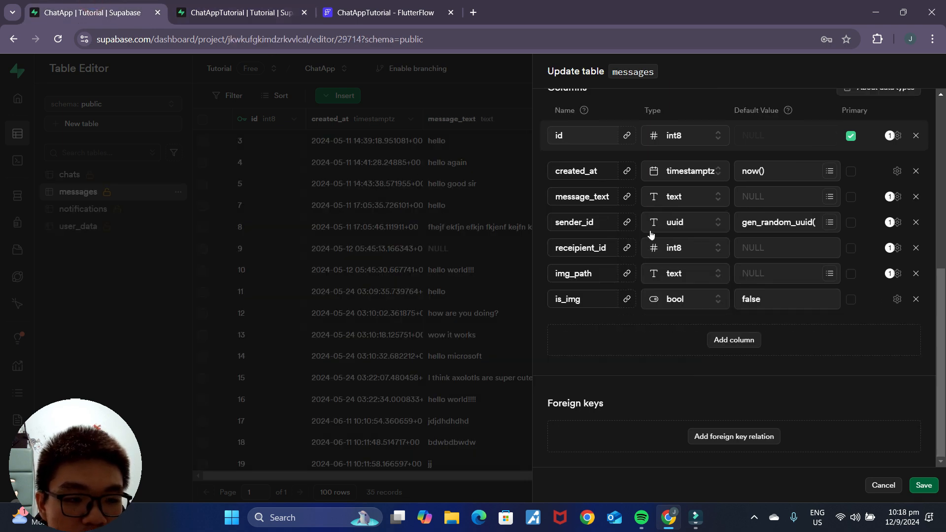
pyautogui.click(252, 5)
# Step: Add a sender_id column of type uuid, matching the reference messages table
pyautogui.click(602, 229)
pyautogui.write('sender_id')
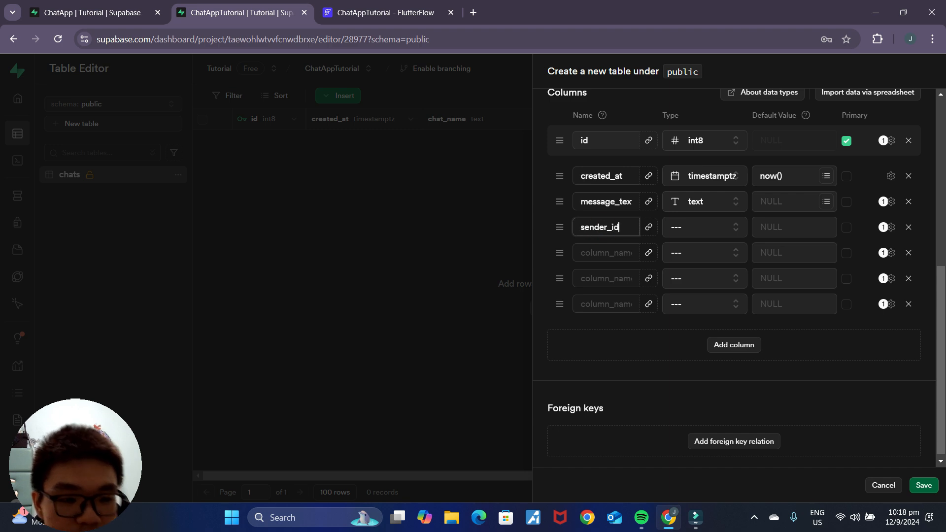
pyautogui.click(720, 232)
pyautogui.scroll(-5, 611, 310)
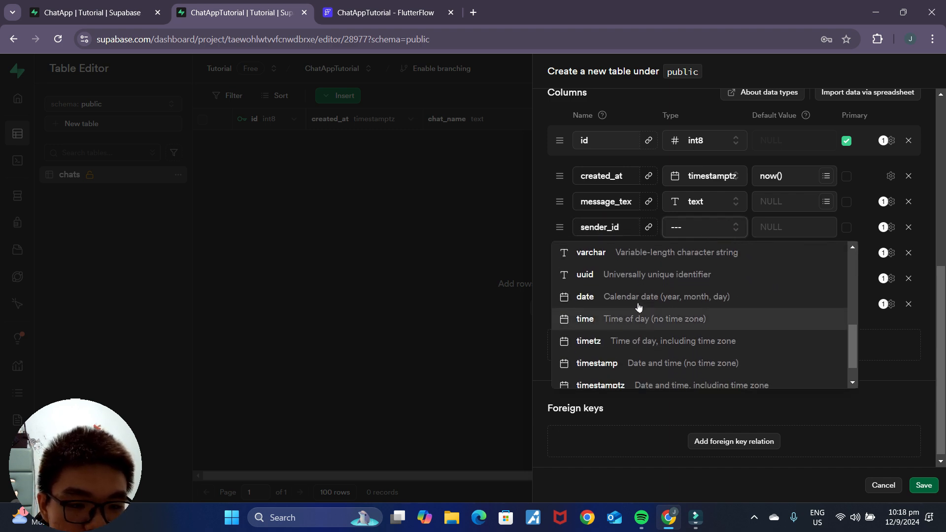
pyautogui.click(637, 280)
pyautogui.click(75, 5)
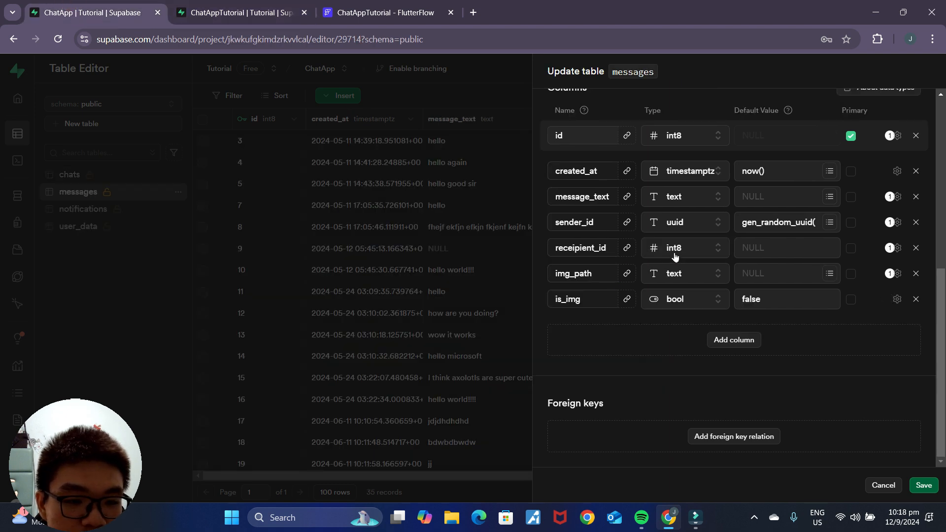
pyautogui.click(236, 12)
# Step: Add a receipient_id column of type int8
pyautogui.click(599, 244)
pyautogui.write('rec')
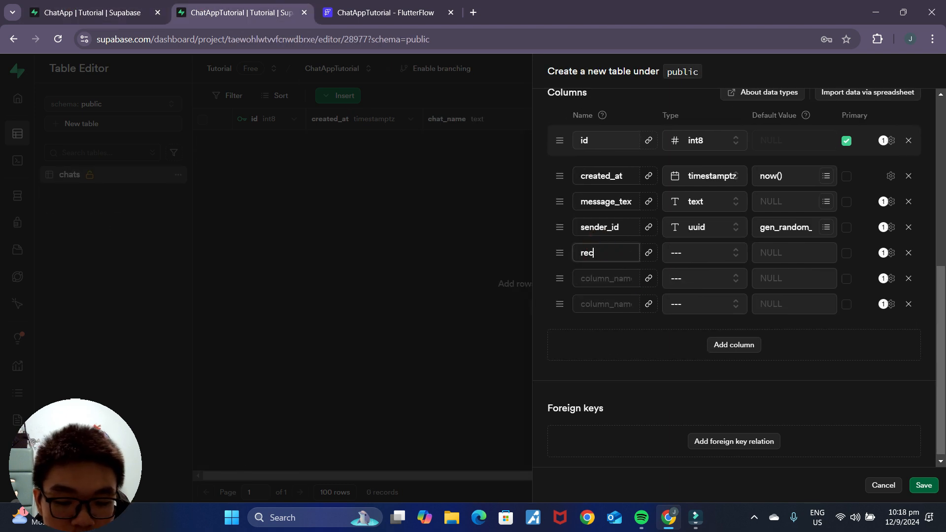
pyautogui.write('e')
pyautogui.click(103, 11)
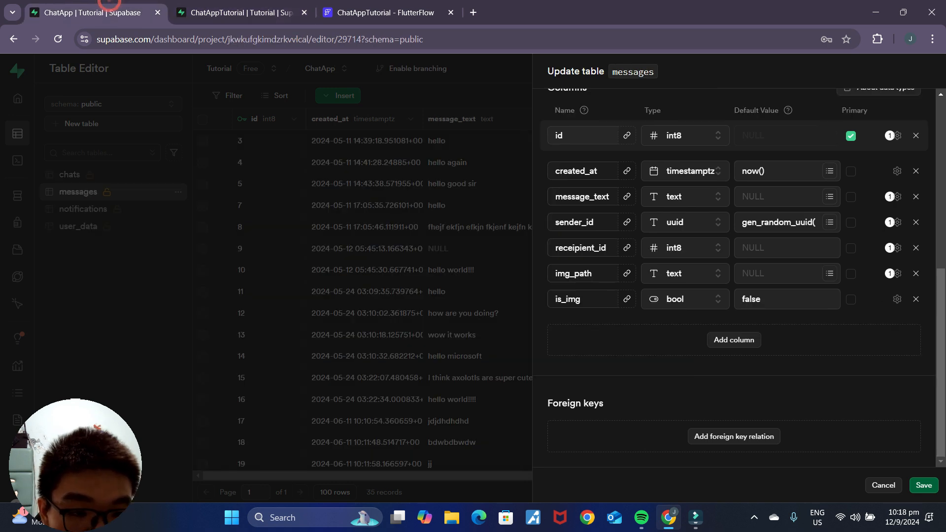
pyautogui.click(271, 10)
pyautogui.write('ipient_id')
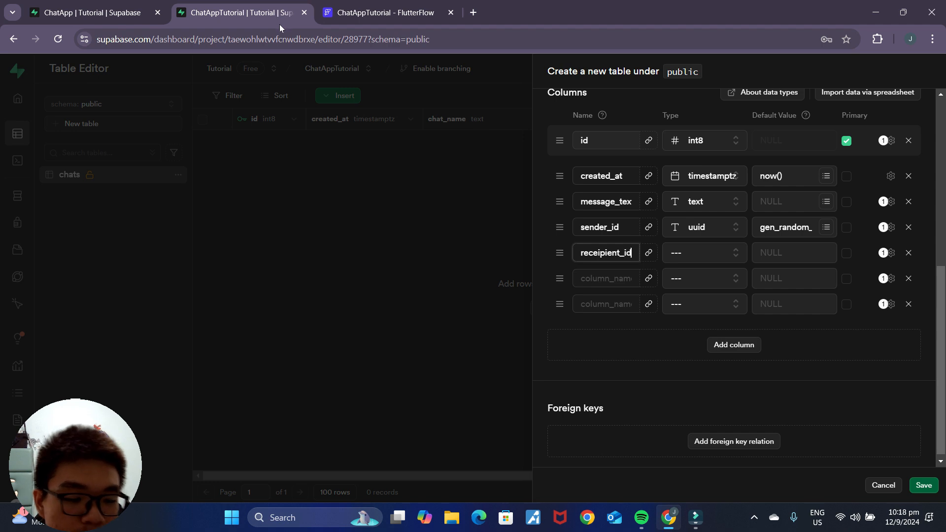
pyautogui.click(700, 253)
pyautogui.scroll(-2, 705, 315)
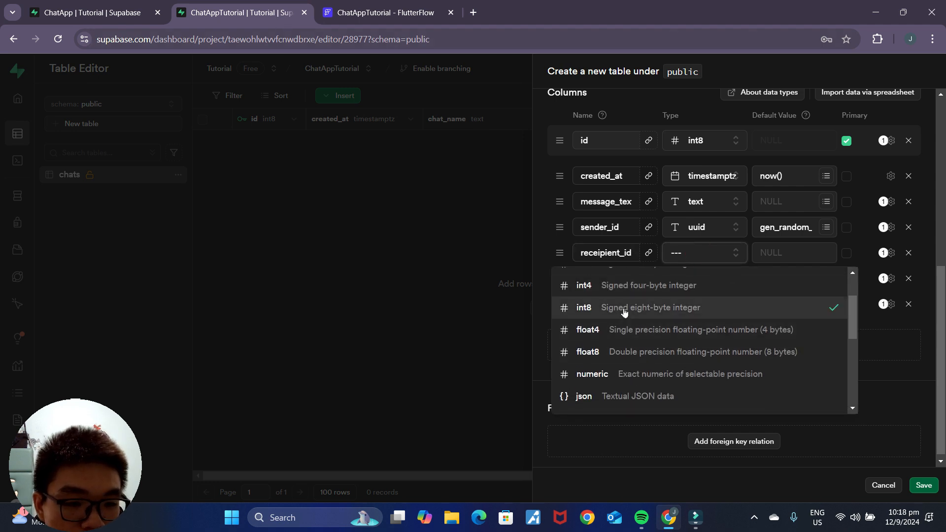
pyautogui.click(623, 306)
pyautogui.click(89, 12)
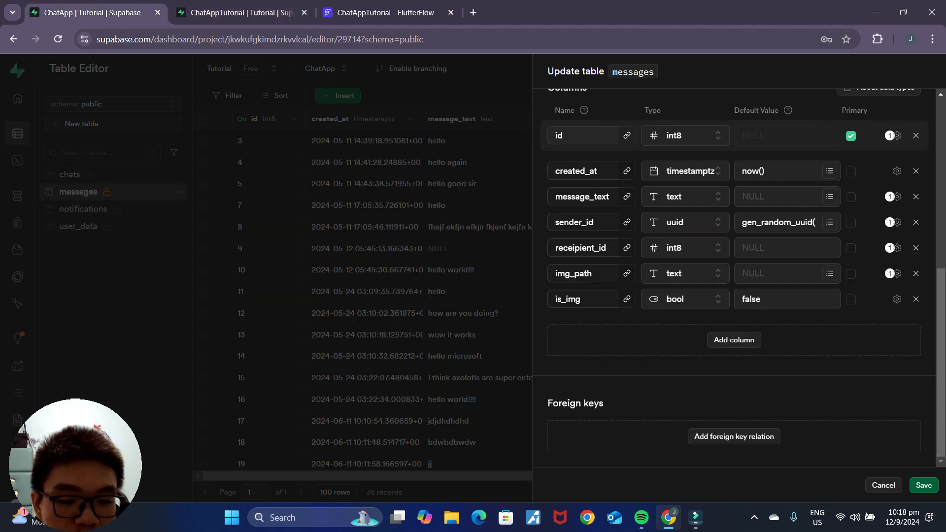
pyautogui.click(241, 12)
# Step: Add an img_path column of type text
pyautogui.click(595, 281)
pyautogui.write('img_path')
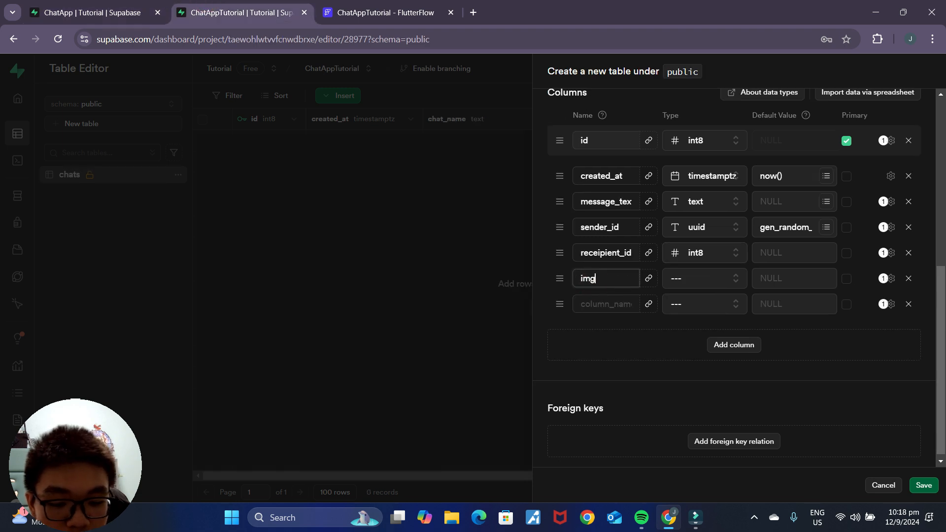
pyautogui.click(679, 281)
pyautogui.scroll(-5, 659, 387)
pyautogui.click(602, 347)
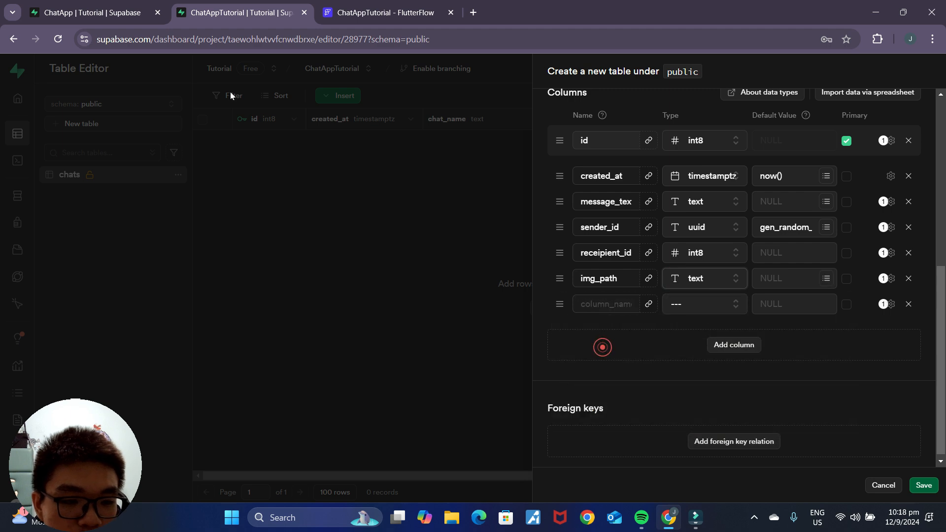
pyautogui.click(99, 12)
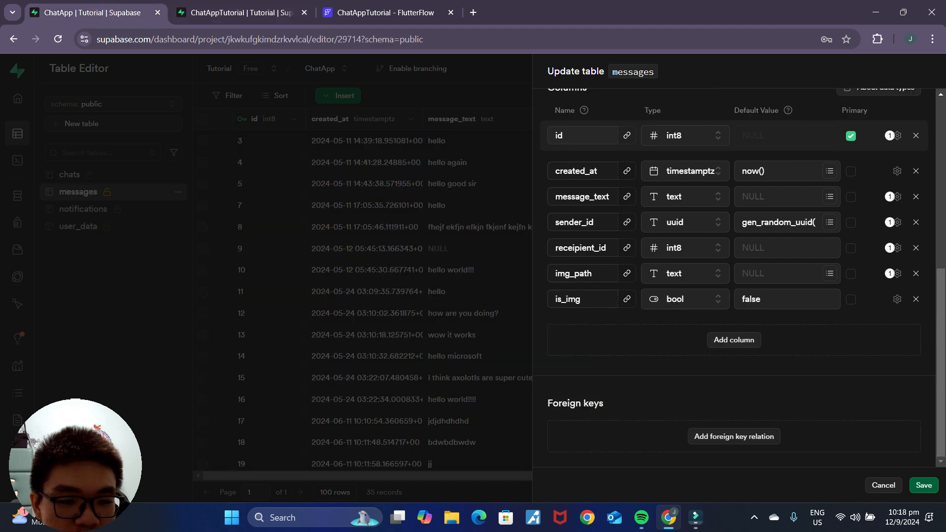
pyautogui.click(241, 13)
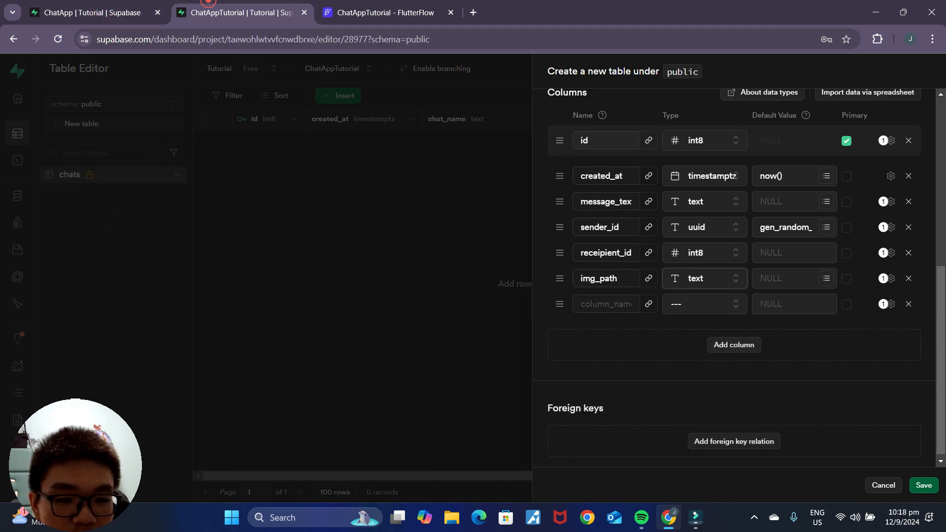
# Step: Add an is_img column of type bool with default value false
pyautogui.click(607, 303)
pyautogui.write('is_img')
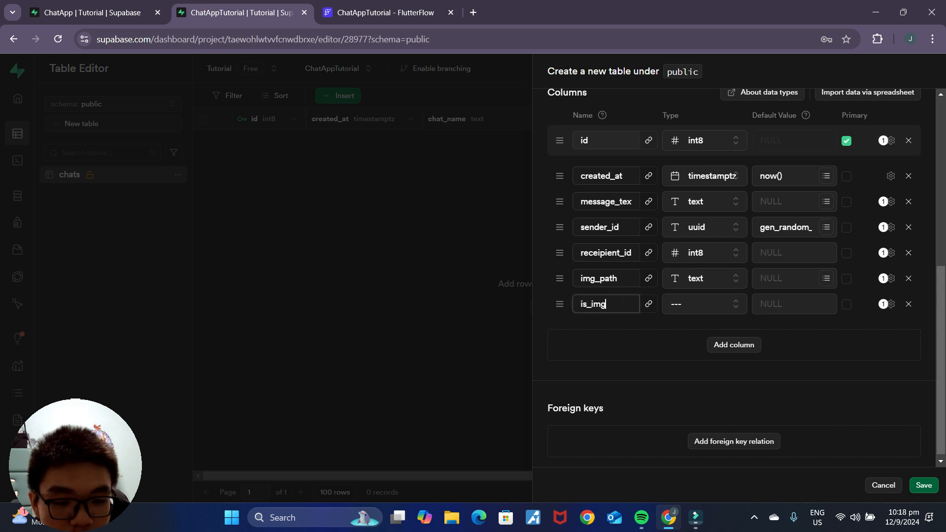
pyautogui.click(716, 304)
pyautogui.scroll(-10, 714, 325)
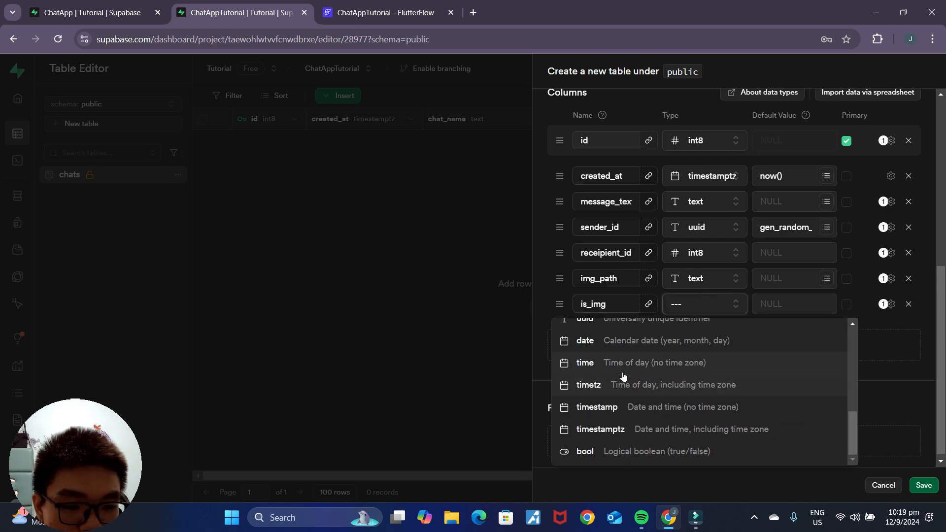
pyautogui.click(640, 452)
pyautogui.click(796, 308)
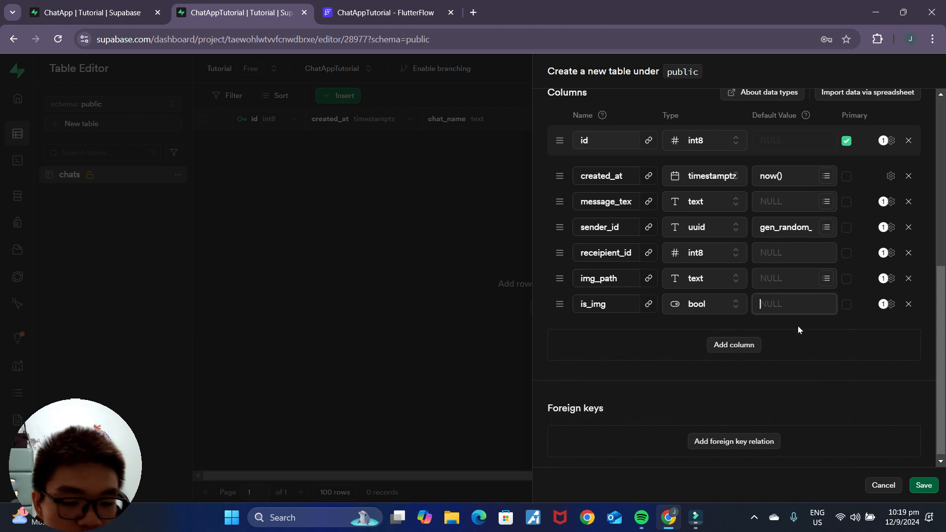
pyautogui.write('fa')
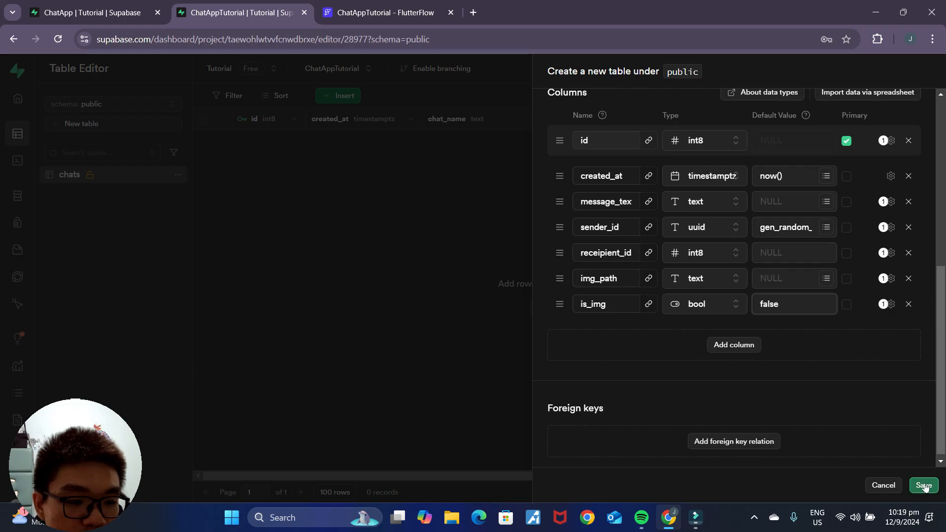
# Step: Save the new seven-column messages table in ChatAppTutorial
pyautogui.click(923, 486)
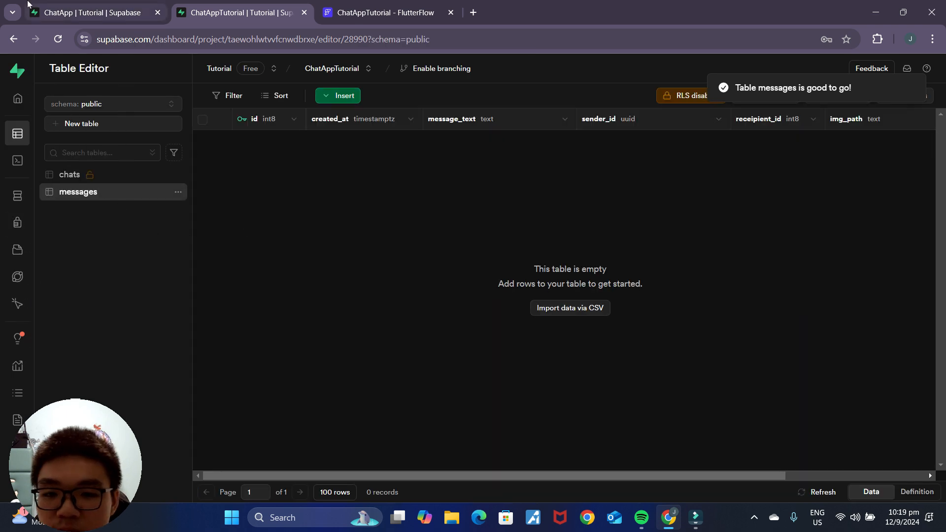
# Step: View the user_data table's column definitions in the original ChatApp project for reference
pyautogui.click(93, 12)
pyautogui.click(154, 274)
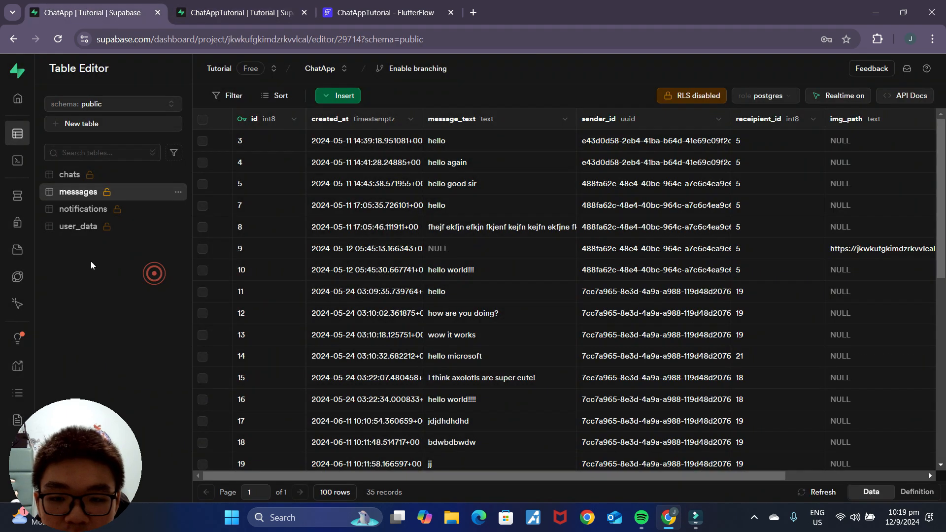
pyautogui.click(79, 228)
pyautogui.rightClick(73, 228)
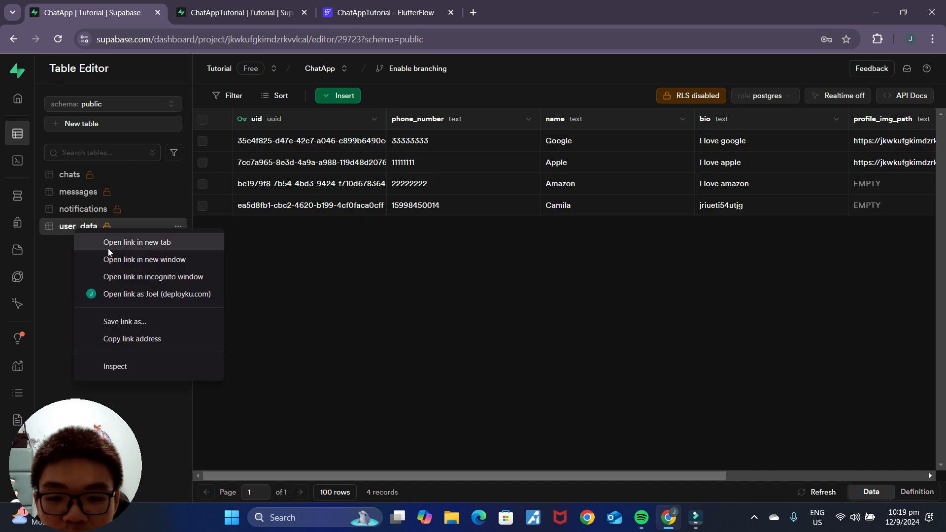
pyautogui.press('Escape')
pyautogui.click(177, 230)
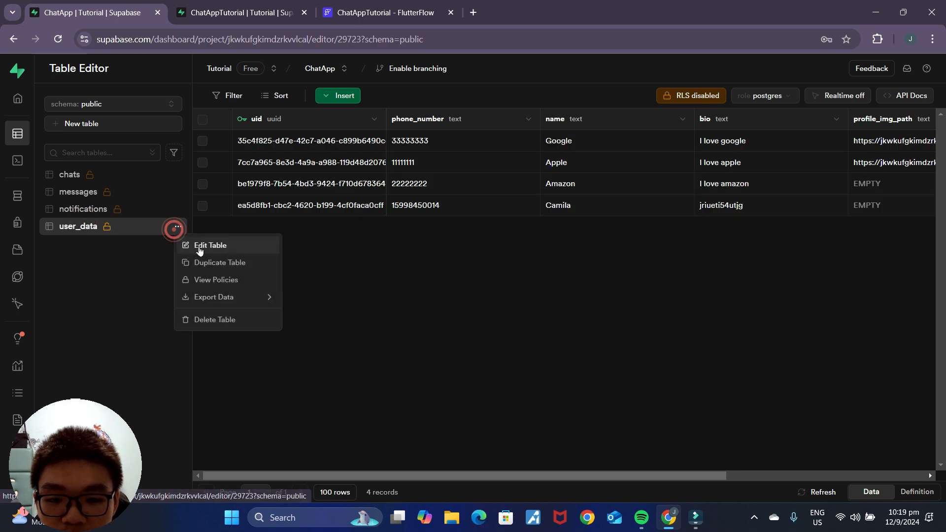
pyautogui.click(194, 244)
pyautogui.scroll(-4, 734, 296)
pyautogui.scroll(-2, 715, 338)
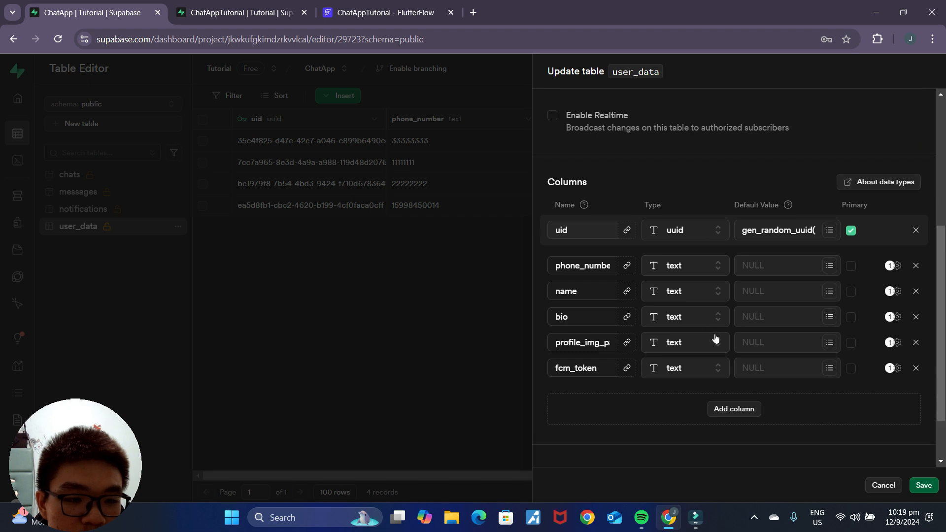
# Step: Start a new table in the tutorial project, removing id and created_at and adding five empty columns
pyautogui.click(223, 11)
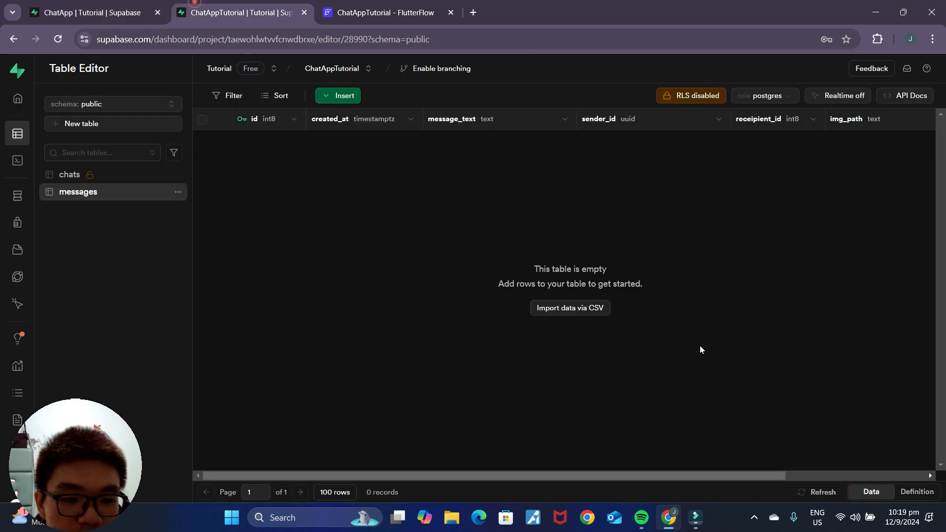
pyautogui.click(102, 123)
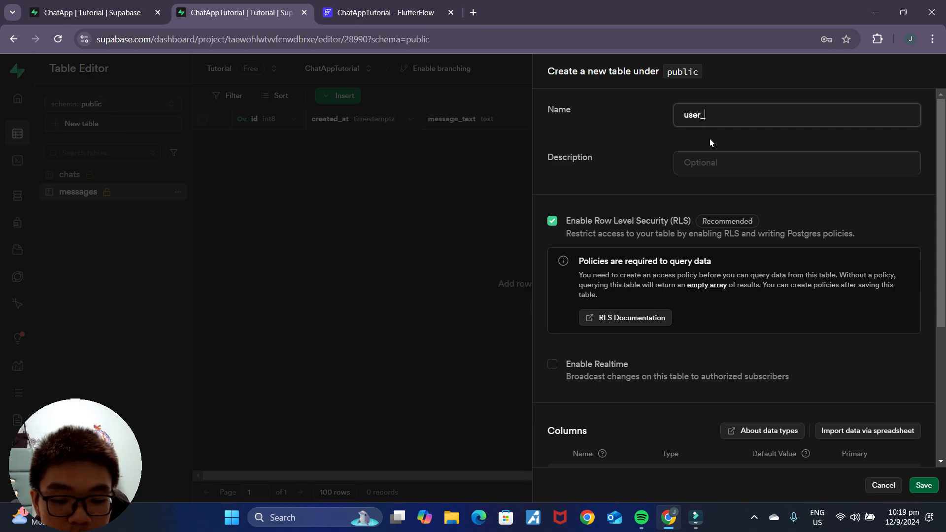
pyautogui.scroll(-3, 761, 312)
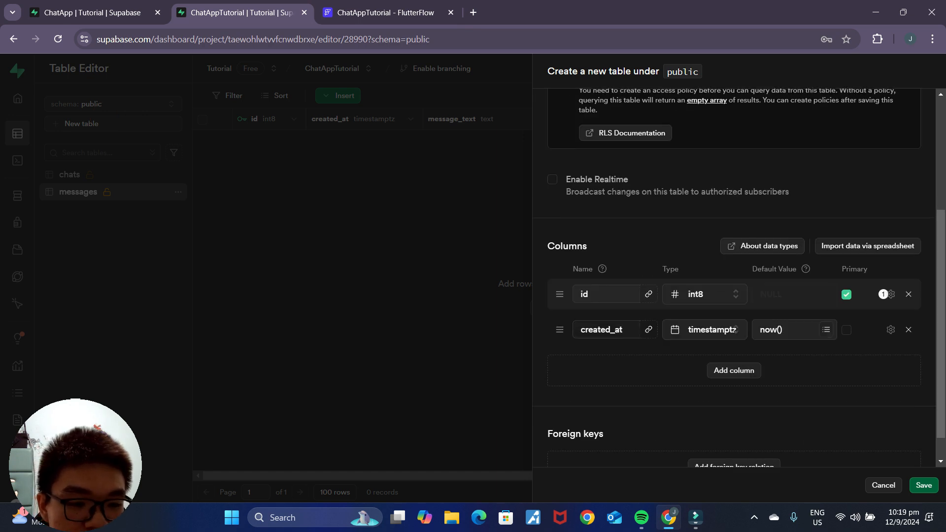
pyautogui.scroll(-1, 823, 348)
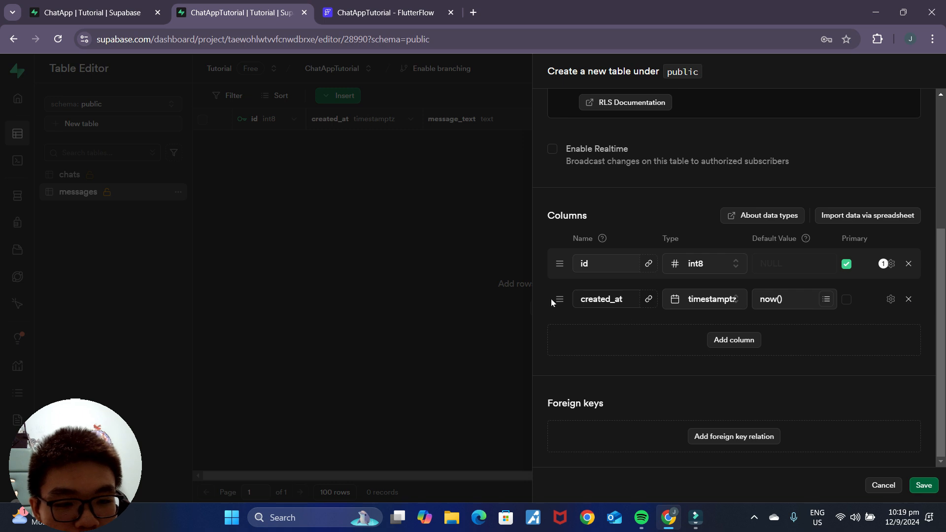
pyautogui.click(910, 300)
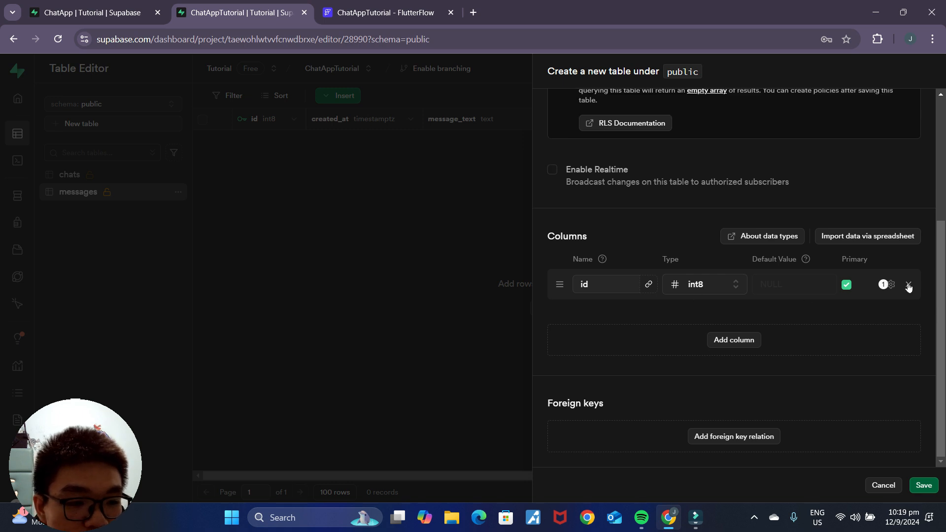
pyautogui.click(909, 284)
pyautogui.click(726, 381)
pyautogui.click(734, 396)
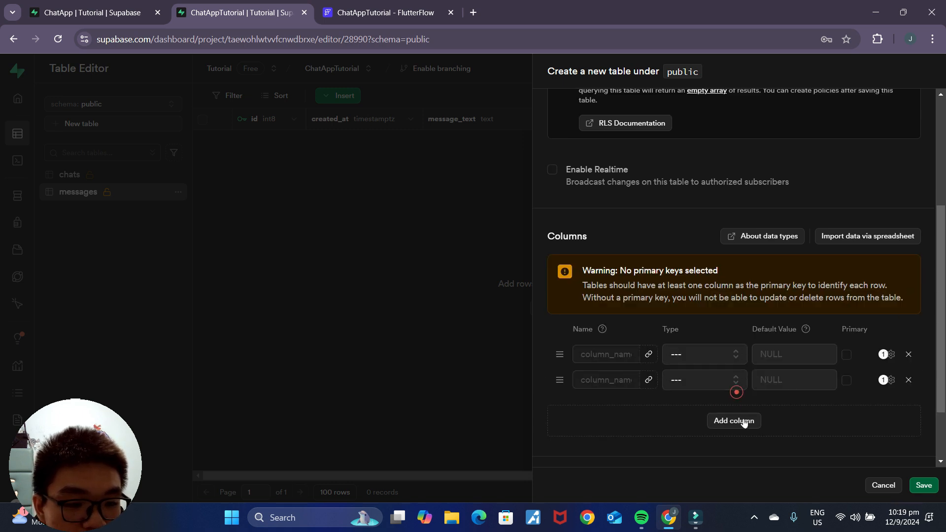
pyautogui.click(742, 421)
pyautogui.click(745, 446)
pyautogui.scroll(-3, 751, 427)
pyautogui.click(742, 351)
# Step: Add a uid column of type uuid and make it the primary key
pyautogui.click(37, 8)
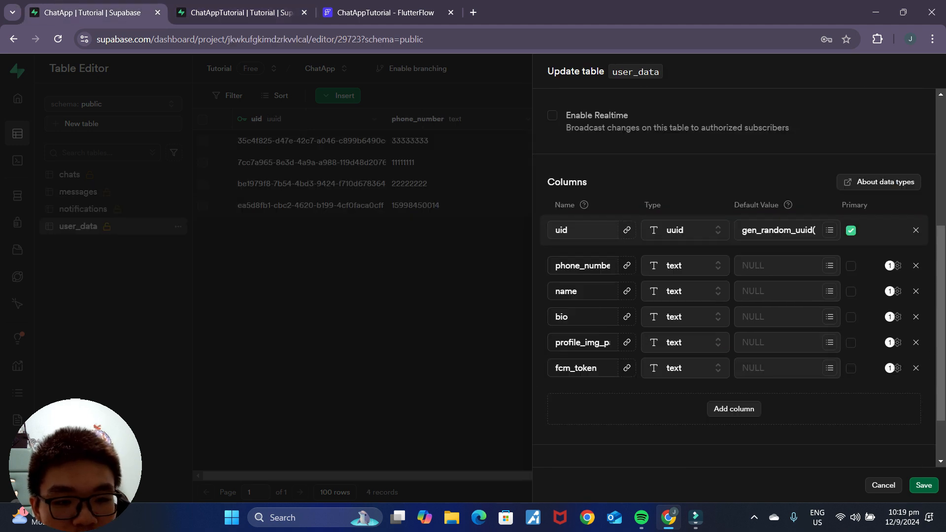
pyautogui.click(236, 12)
pyautogui.click(599, 230)
pyautogui.write('uid')
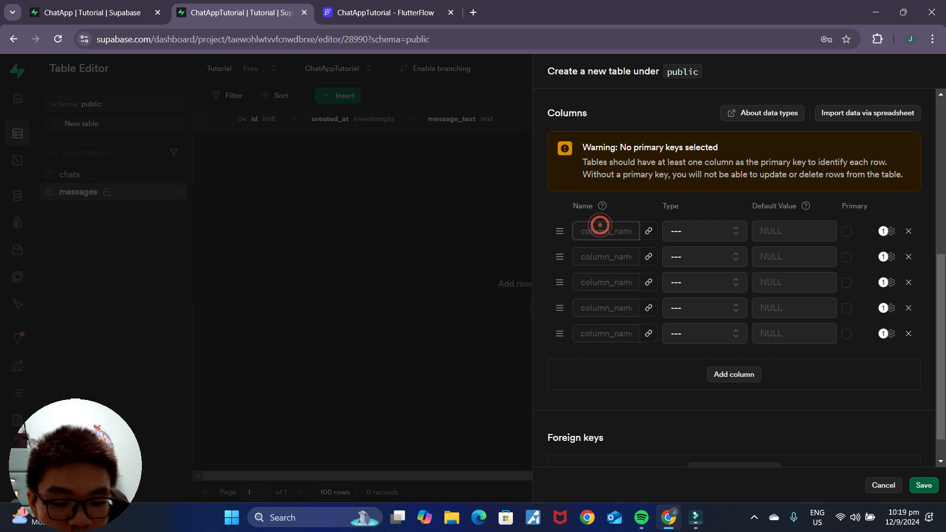
pyautogui.click(700, 231)
pyautogui.scroll(-3, 630, 358)
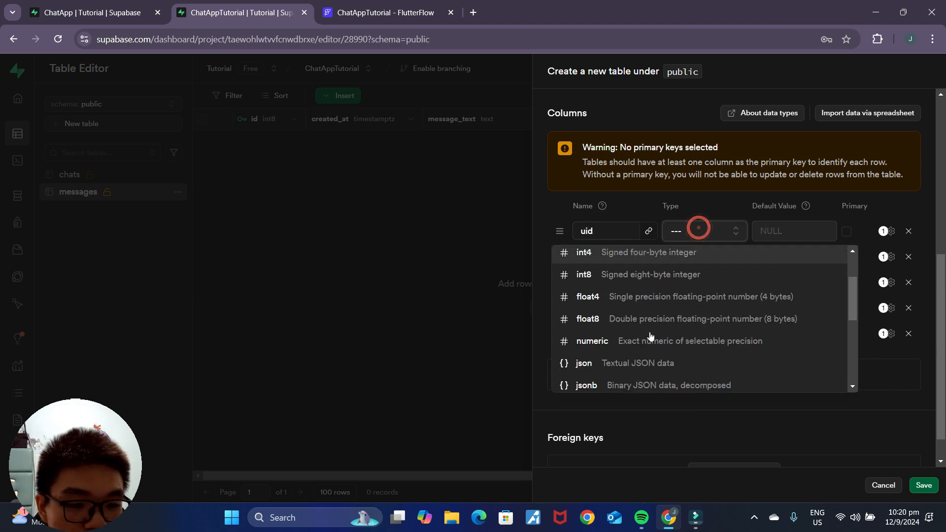
pyautogui.click(622, 344)
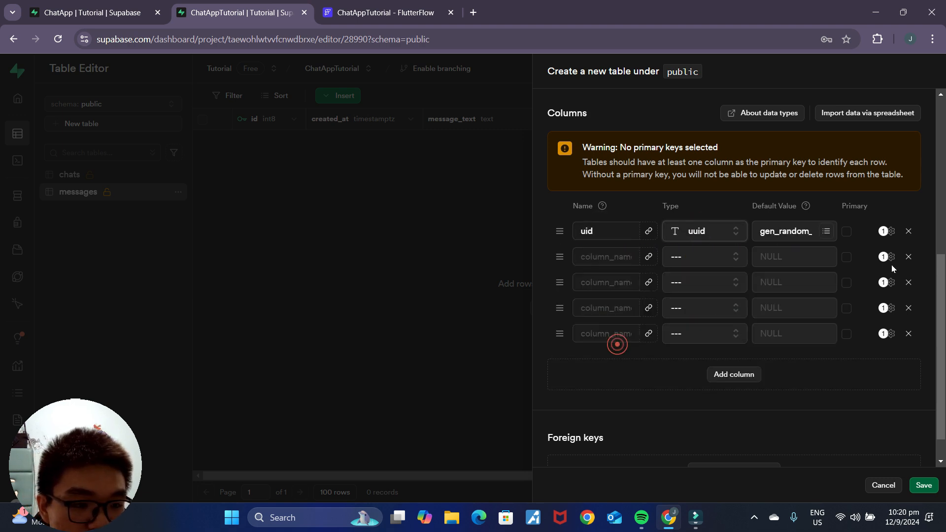
pyautogui.click(847, 233)
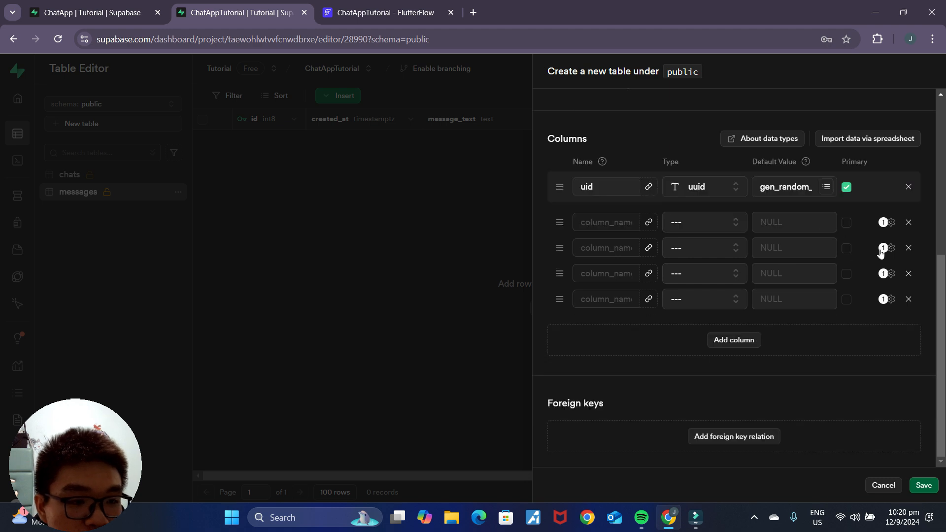
pyautogui.click(88, 11)
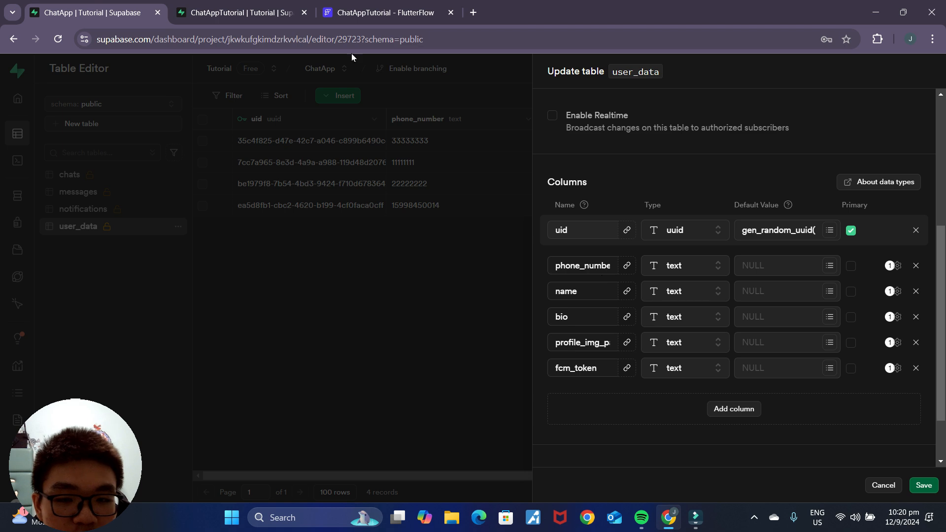
pyautogui.click(242, 12)
# Step: Add a phone_number column of type text
pyautogui.click(627, 345)
pyautogui.write('ohone')
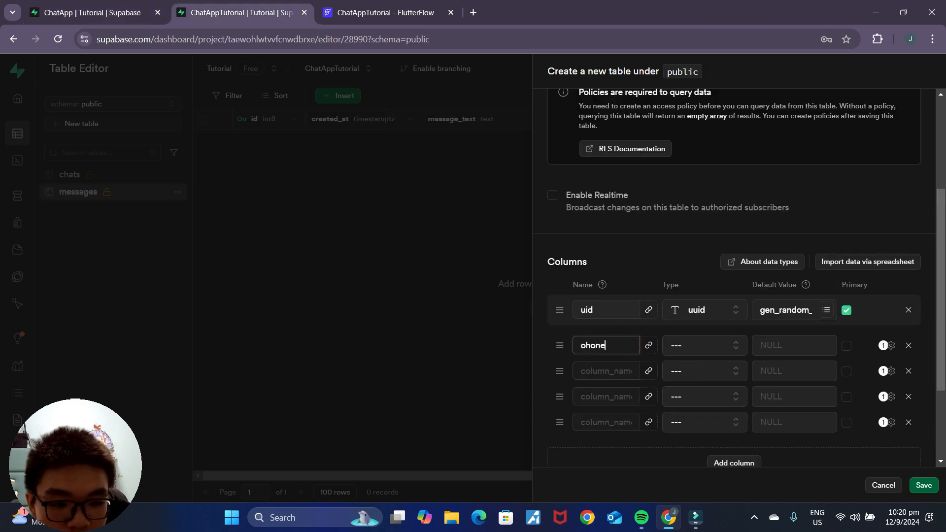
pyautogui.press('BackSpace')
pyautogui.press('BackSpace')
pyautogui.press('BackSpace')
pyautogui.write('phone_')
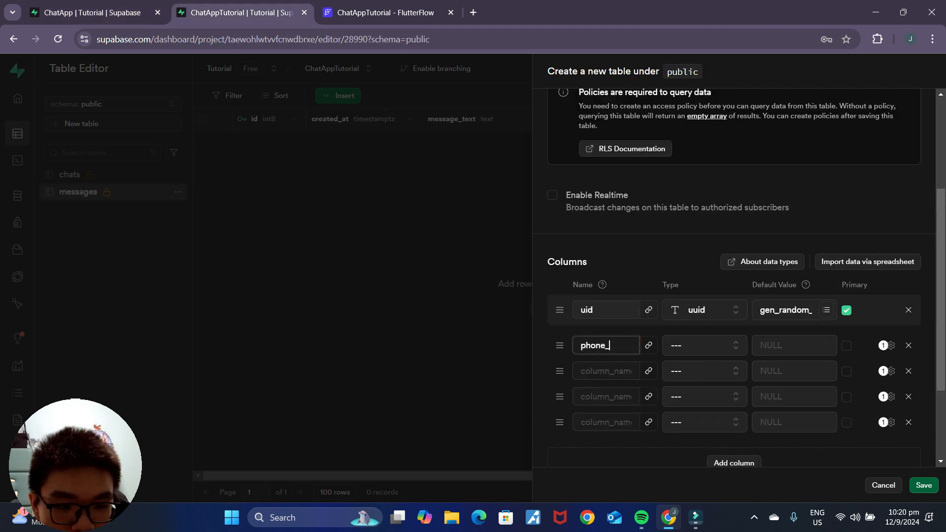
pyautogui.write('number')
pyautogui.click(727, 348)
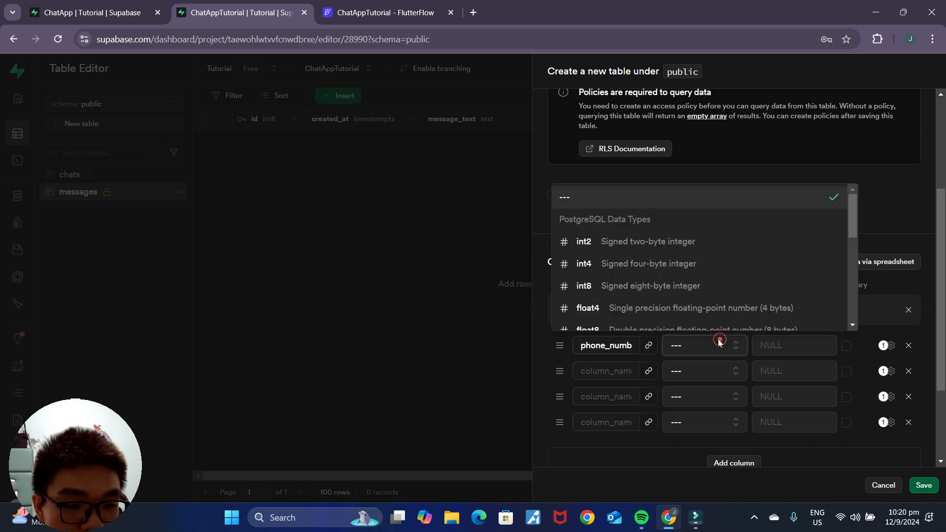
pyautogui.scroll(-5, 641, 276)
pyautogui.click(621, 231)
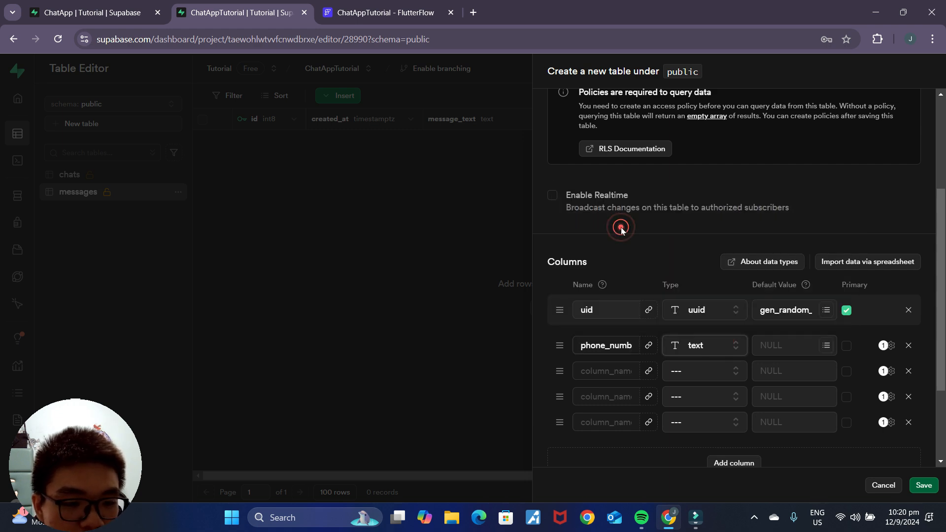
pyautogui.click(80, 8)
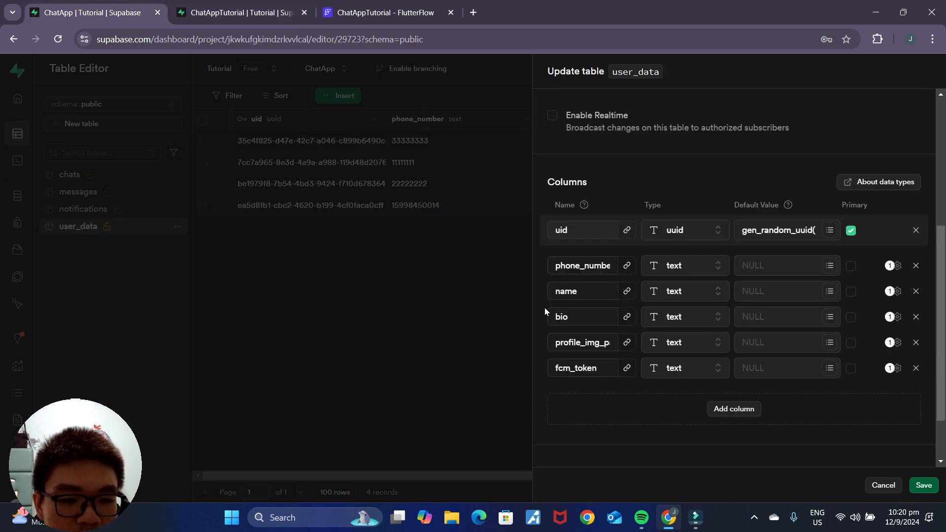
pyautogui.click(237, 4)
# Step: Add a name column of type text
pyautogui.click(602, 371)
pyautogui.write('name')
pyautogui.click(695, 379)
pyautogui.scroll(-3, 690, 345)
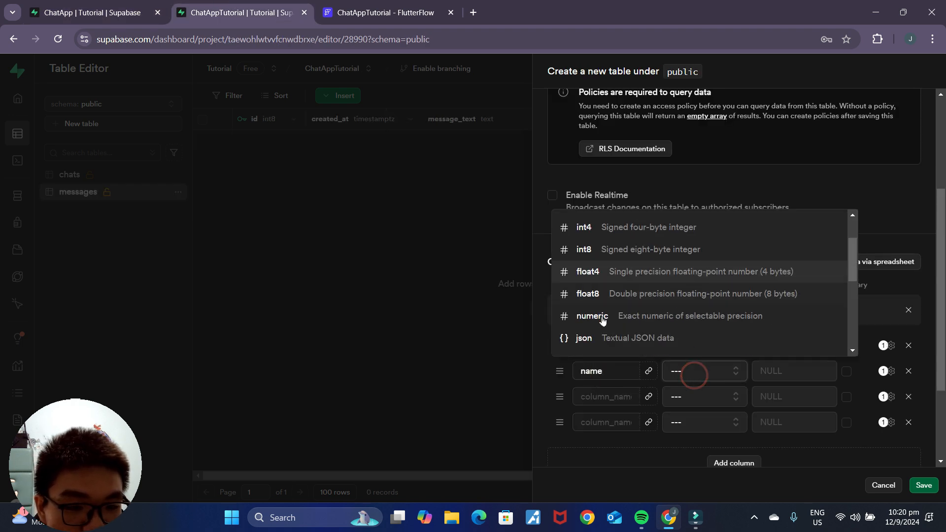
pyautogui.click(614, 315)
pyautogui.click(129, 12)
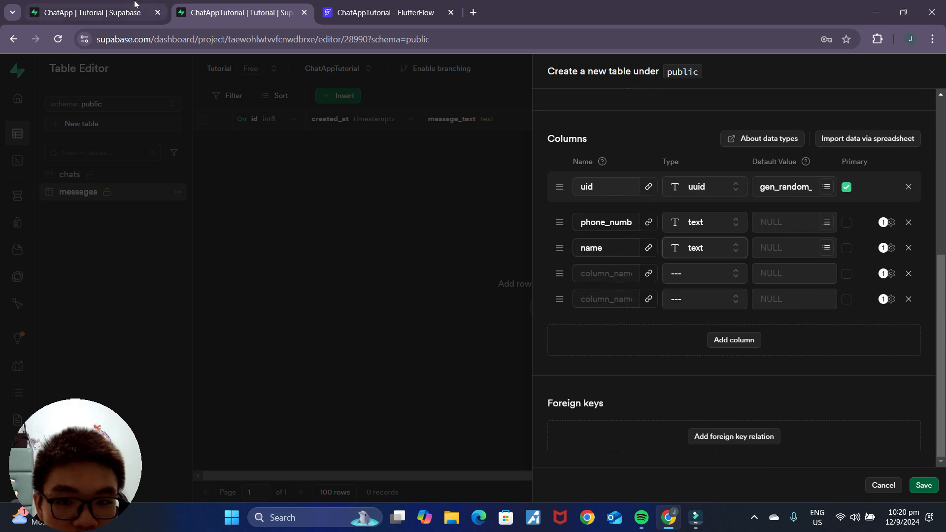
pyautogui.click(221, 4)
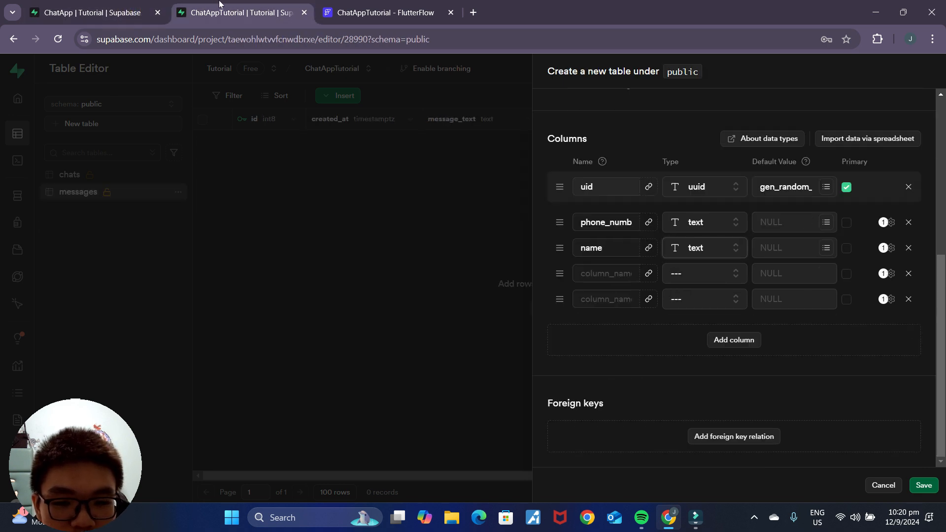
# Step: Add a bio text column, then select profile_img_path in the reference user_data table
pyautogui.click(600, 274)
pyautogui.write('bio')
pyautogui.click(680, 273)
pyautogui.scroll(-3, 636, 384)
pyautogui.click(635, 410)
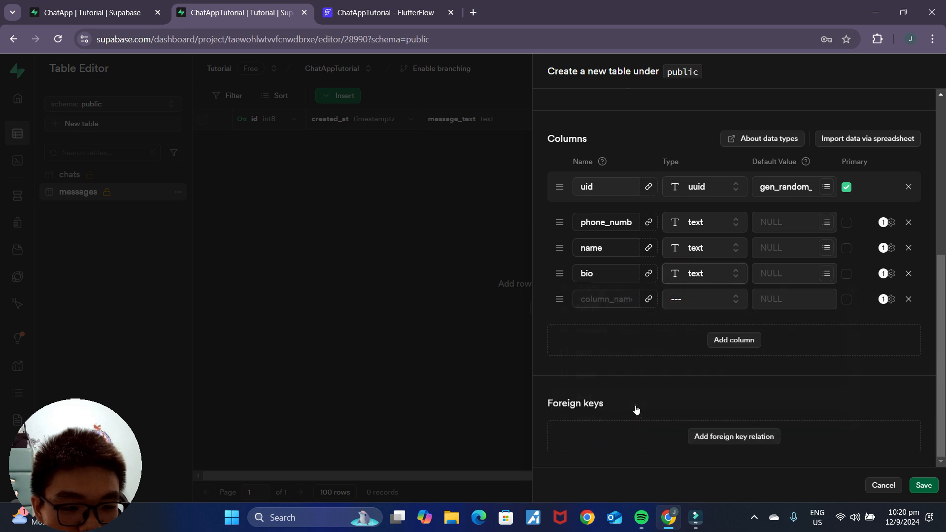
pyautogui.click(71, 4)
pyautogui.doubleClick(571, 343)
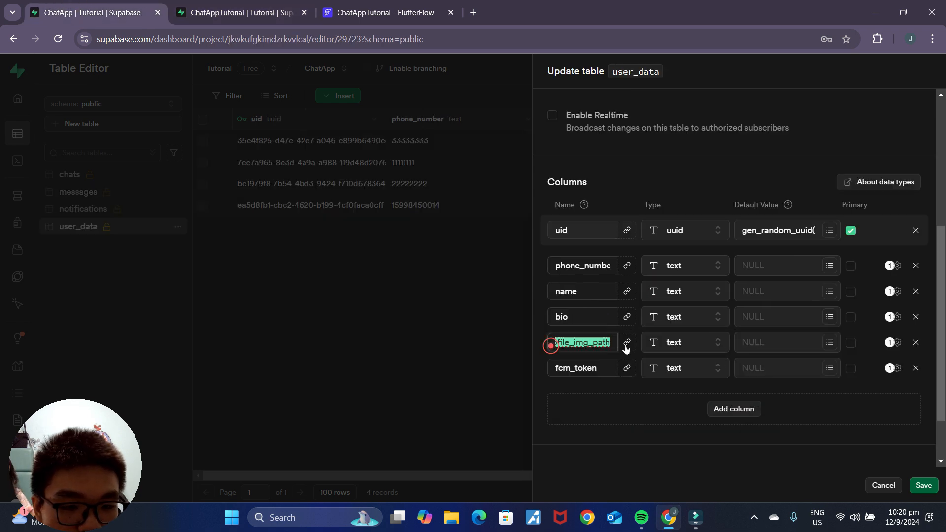
# Step: Add a fifth column, profile_img_path, of type text, checking it against the reference table
pyautogui.click(232, 12)
pyautogui.click(596, 297)
pyautogui.write('profile_img')
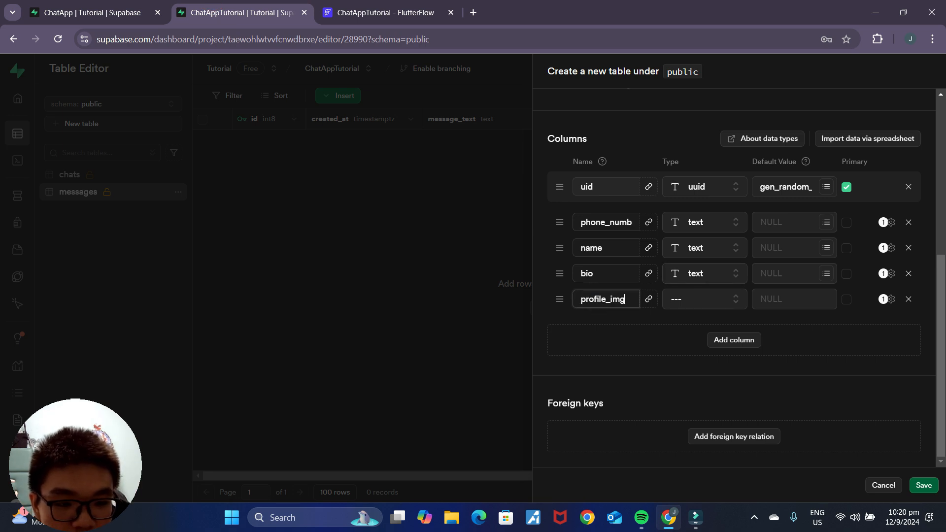
pyautogui.write('_path')
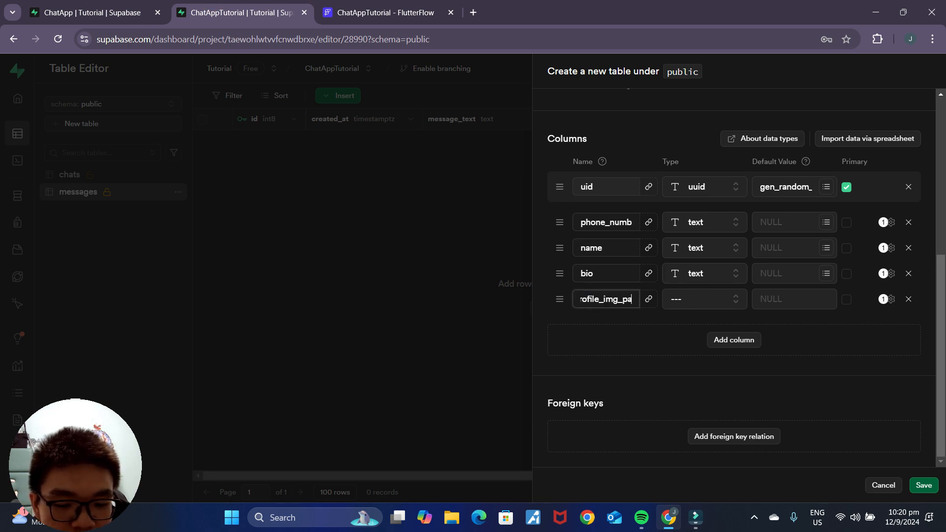
pyautogui.click(671, 298)
pyautogui.scroll(-5, 613, 402)
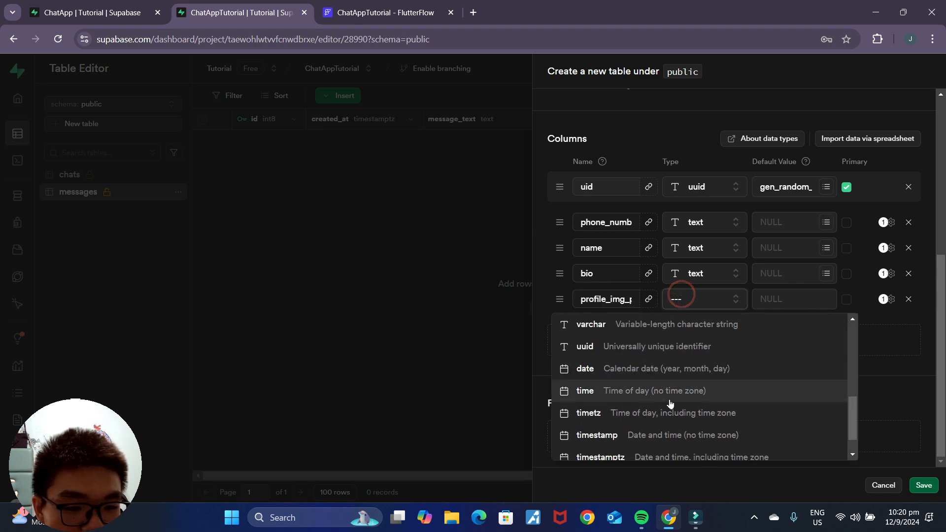
pyautogui.scroll(-1, 643, 405)
pyautogui.scroll(3, 621, 394)
pyautogui.click(620, 391)
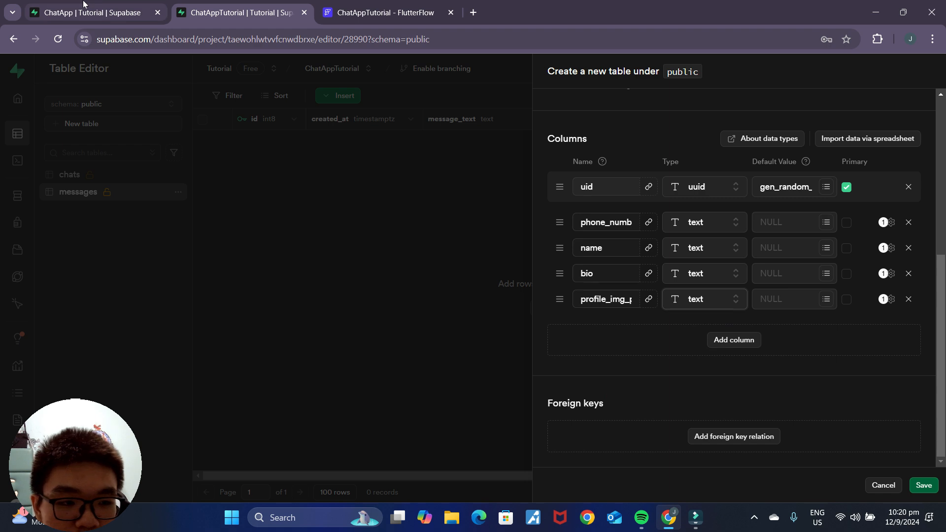
pyautogui.click(82, 6)
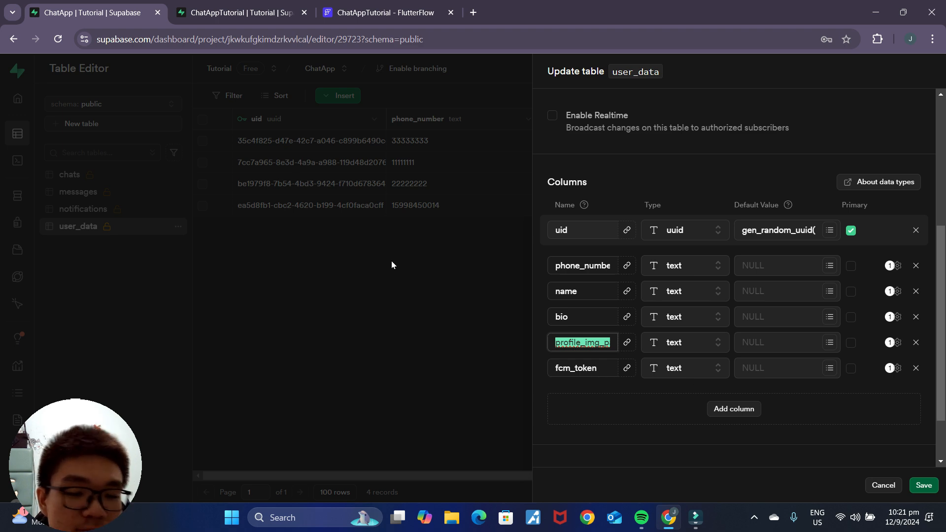
pyautogui.click(260, 15)
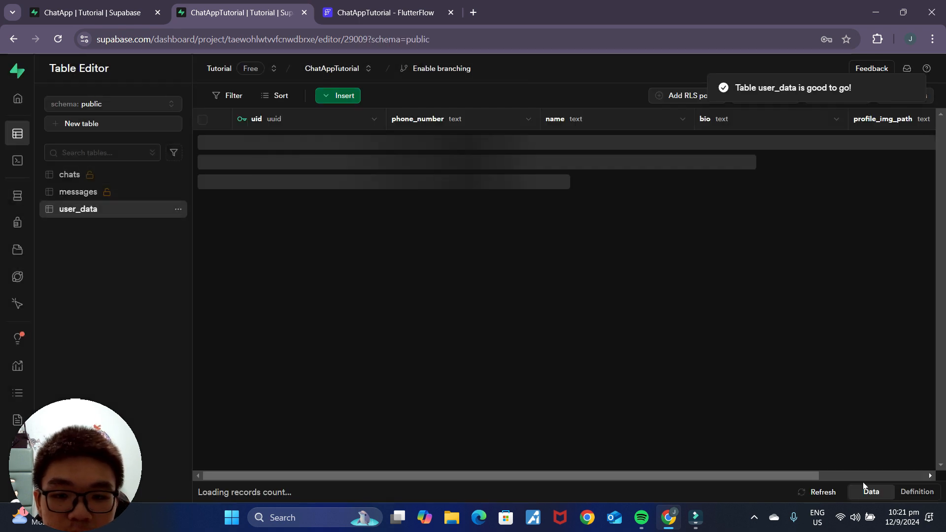
# Step: Disable Row Level Security on user_data via Edit Table and save the change
pyautogui.click(173, 209)
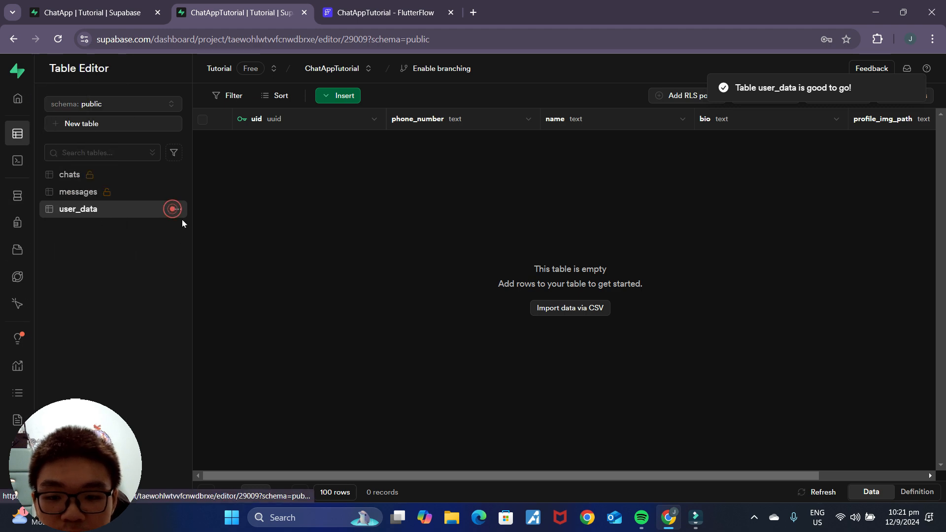
pyautogui.click(197, 226)
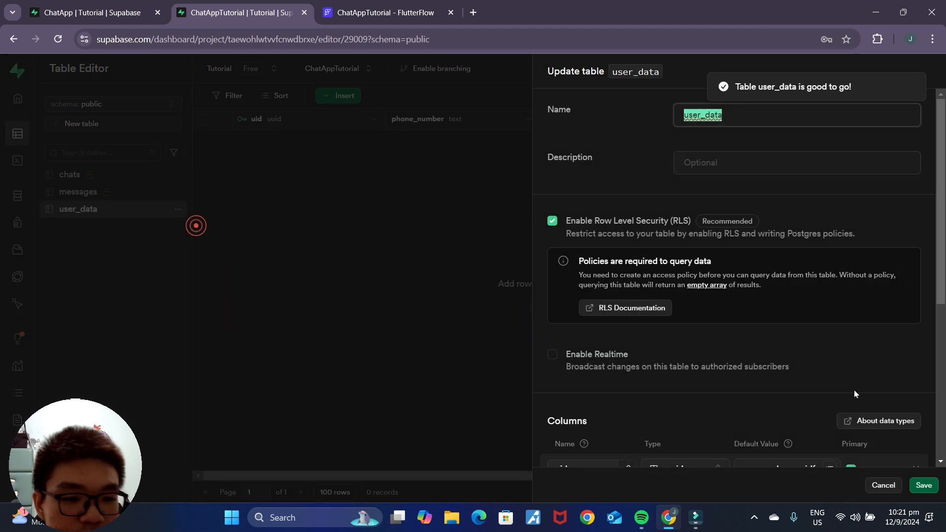
pyautogui.click(552, 221)
pyautogui.click(570, 410)
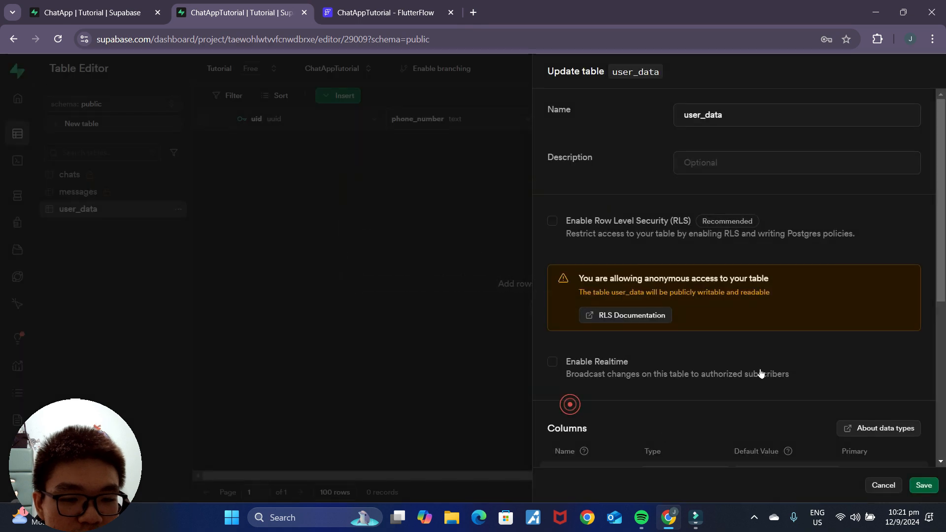
pyautogui.click(924, 486)
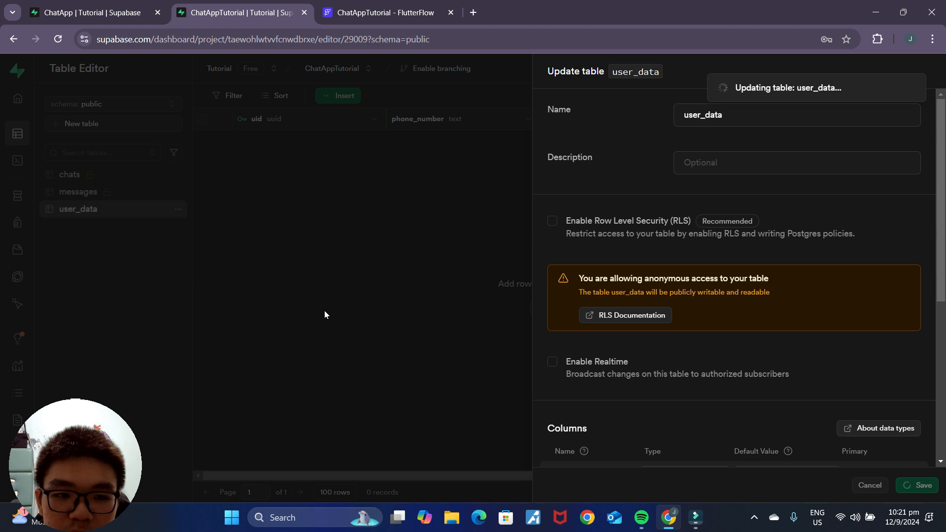
# Step: Close the other project's table editing panel and open the messages table in ChatAppTutorial
pyautogui.click(71, 6)
pyautogui.click(461, 396)
pyautogui.click(216, 7)
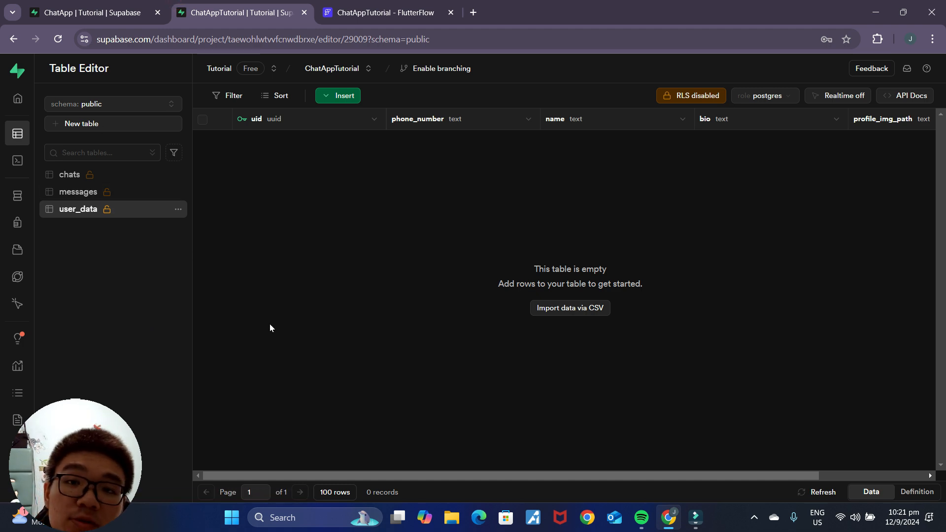
pyautogui.click(140, 193)
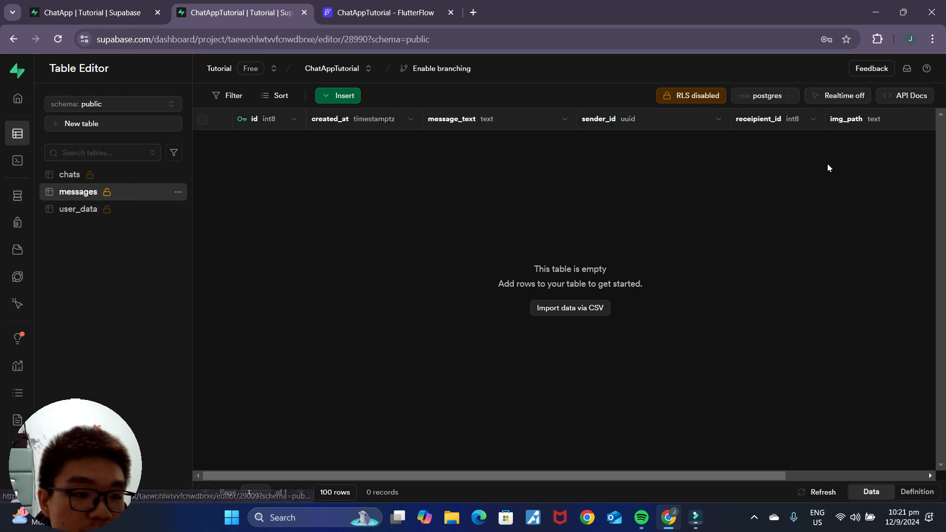
# Step: Turn on realtime for messages, visit Database > Tables, then return to the project home page
pyautogui.click(843, 96)
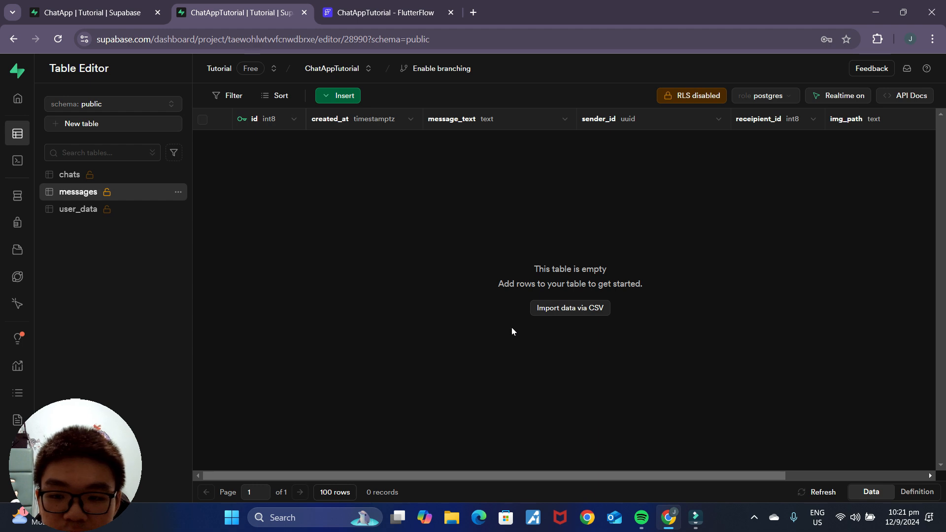
pyautogui.moveTo(39, 204)
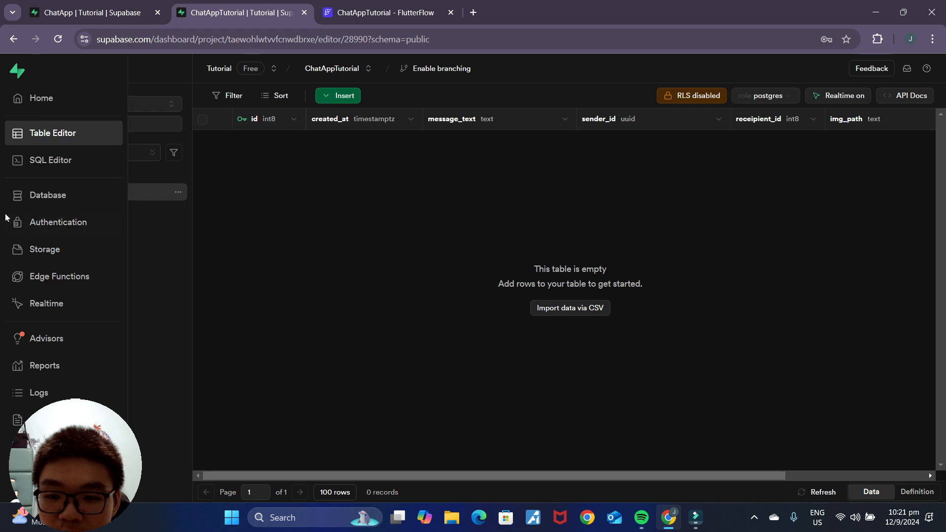
pyautogui.click(39, 203)
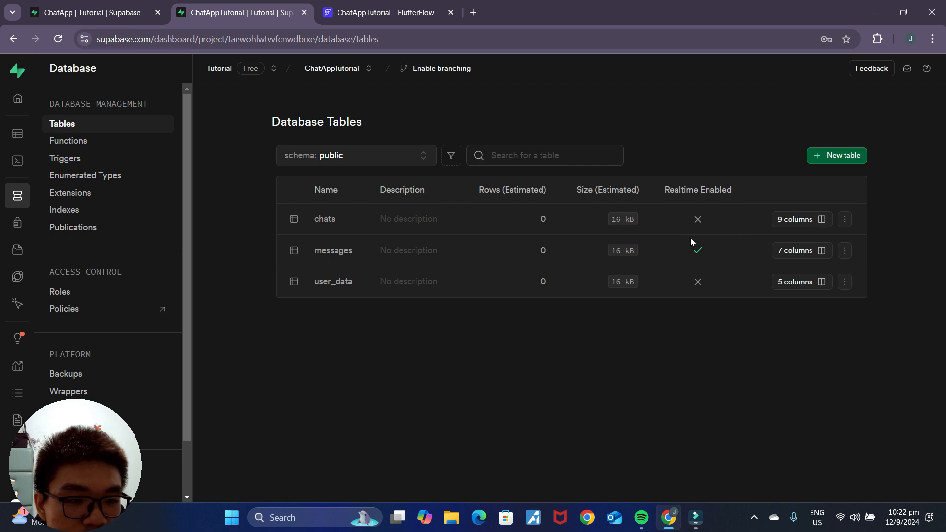
pyautogui.click(844, 251)
pyautogui.click(18, 98)
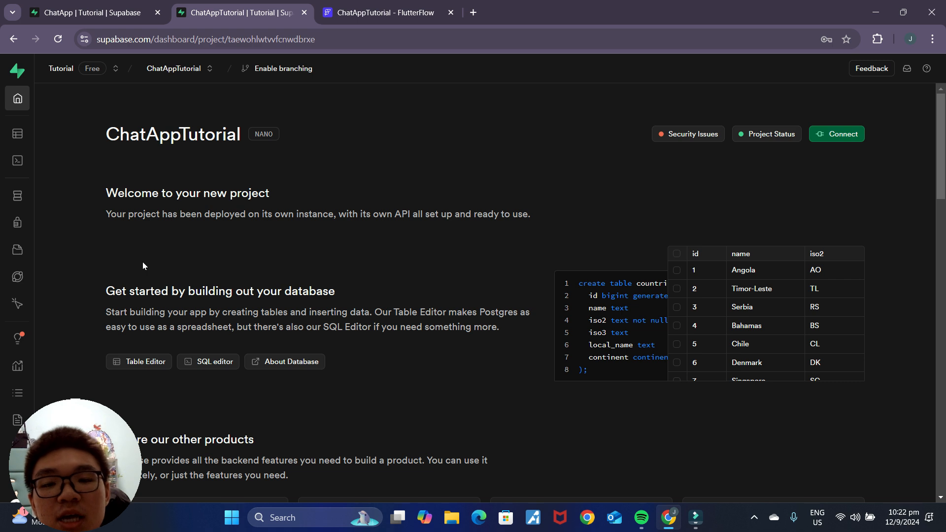
# Step: Copy the ChatAppTutorial Project URL from Project Settings > API for use in FlutterFlow
pyautogui.click(381, 13)
pyautogui.click(232, 12)
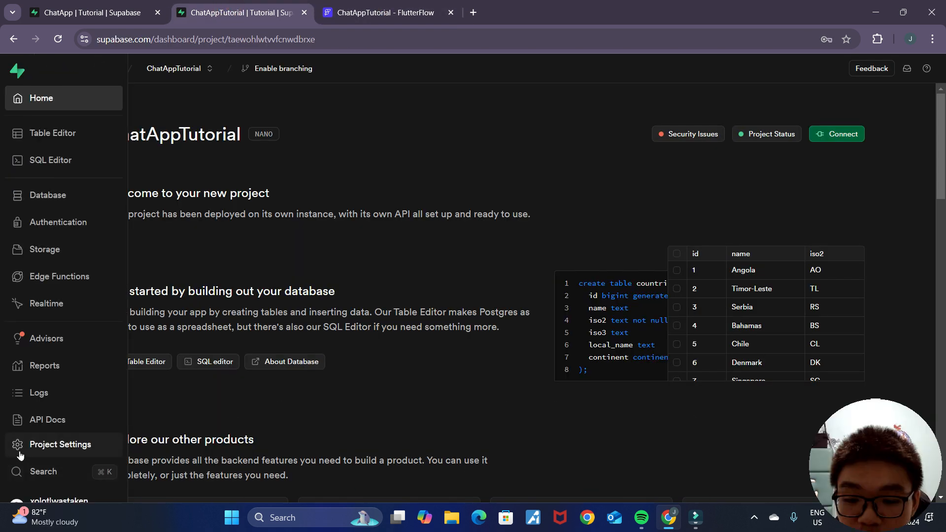
pyautogui.click(21, 454)
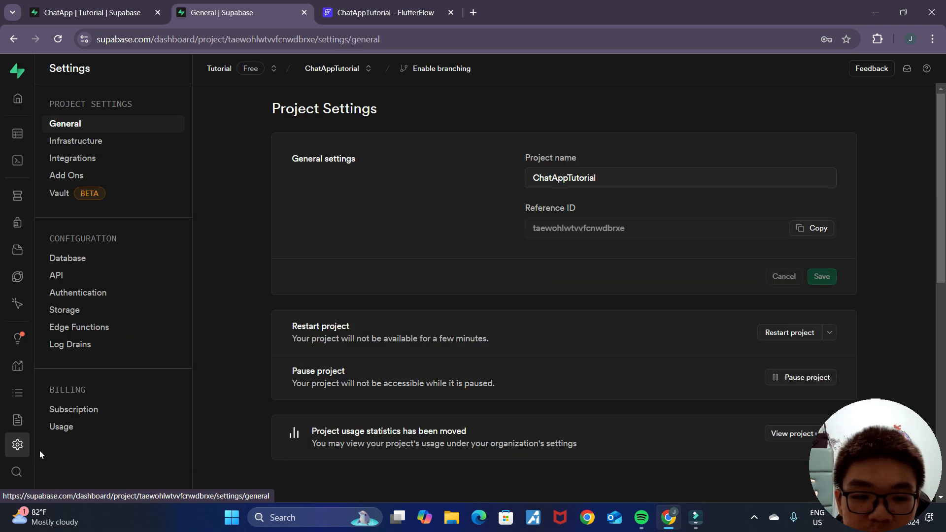
pyautogui.click(57, 275)
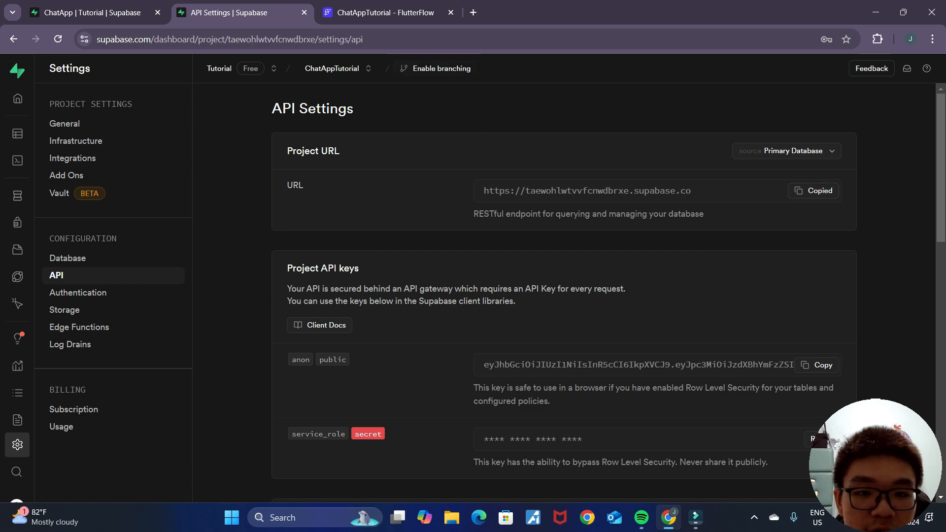
pyautogui.click(387, 12)
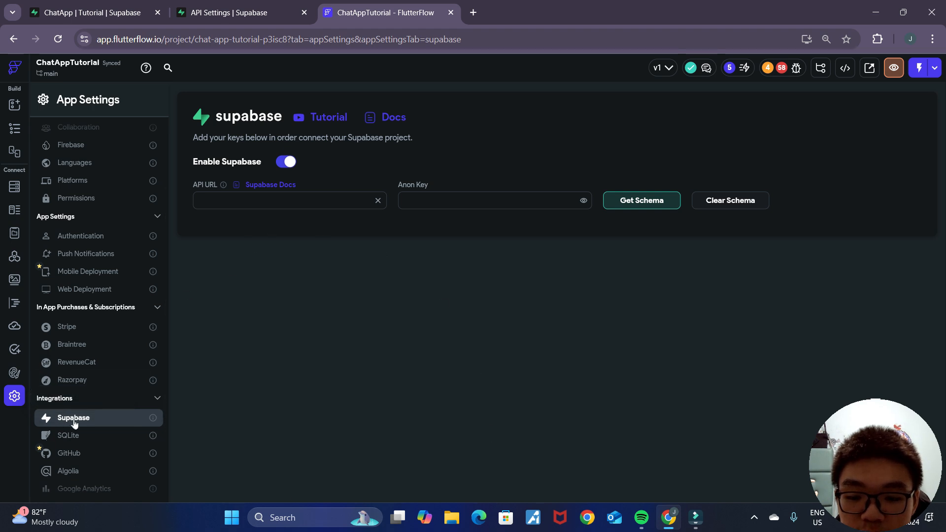
# Step: Paste the Supabase project URL and anon public key into FlutterFlow's Supabase settings
pyautogui.click(266, 201)
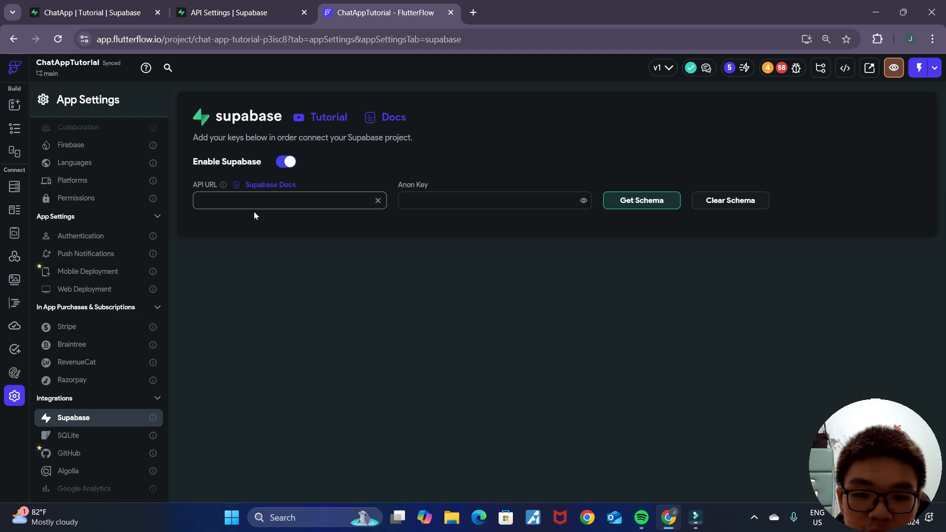
pyautogui.write('https://taewohlwtvvfcnwdbrxe.supabase.co')
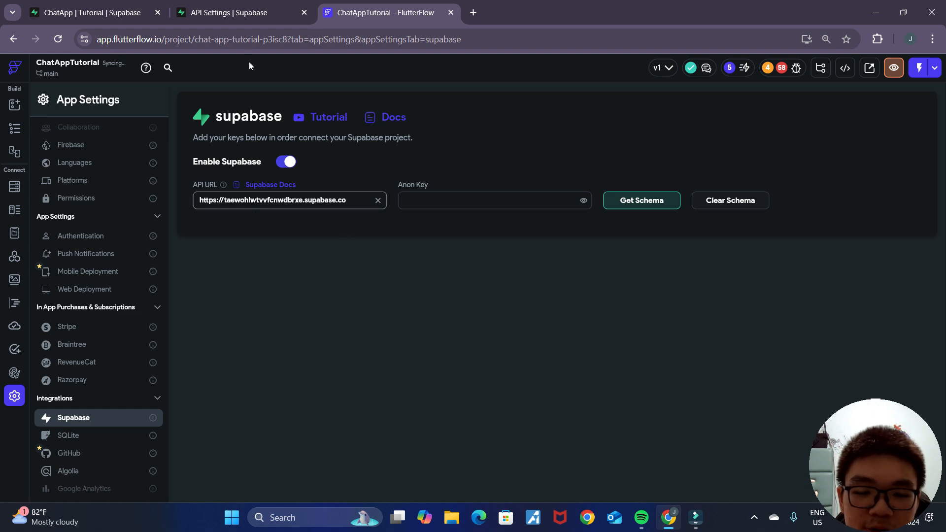
pyautogui.click(227, 9)
pyautogui.scroll(-1, 696, 333)
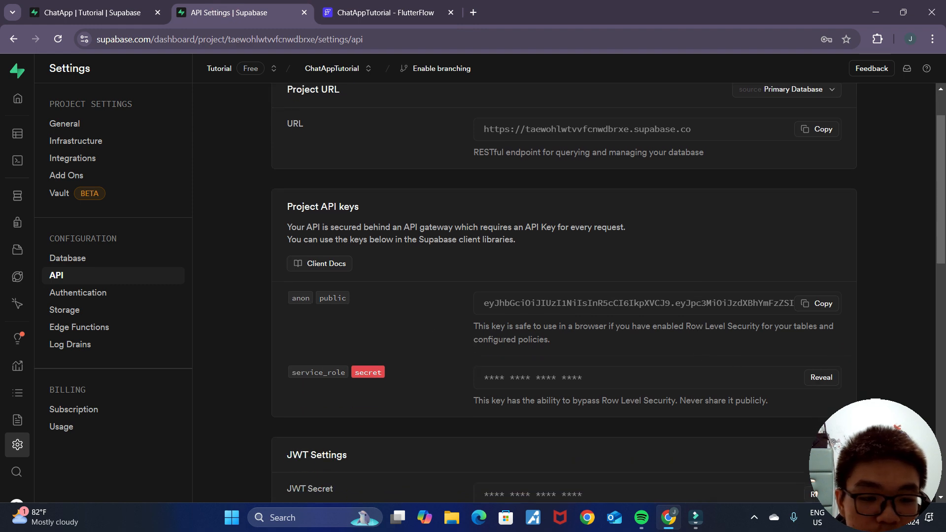
pyautogui.click(826, 304)
pyautogui.click(378, 6)
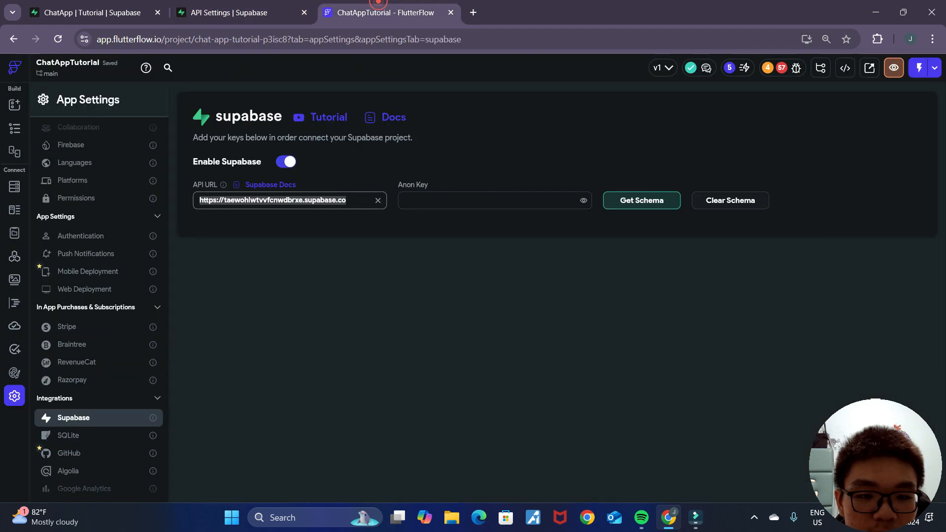
pyautogui.click(501, 205)
pyautogui.hotkey('ctrl', 'v')
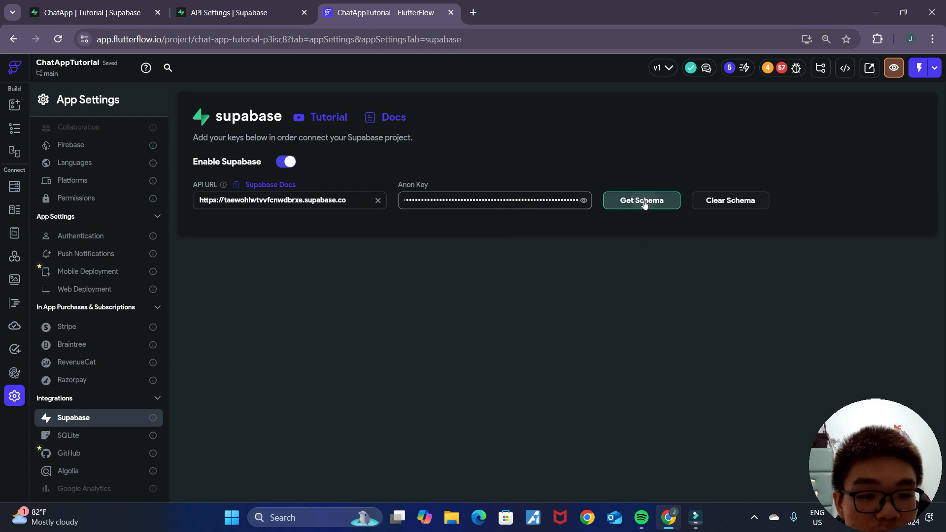
# Step: Load the Supabase schema, then open the error-flagged custom function from the Issues list
pyautogui.click(643, 201)
pyautogui.scroll(-1, 582, 320)
pyautogui.scroll(1, 570, 336)
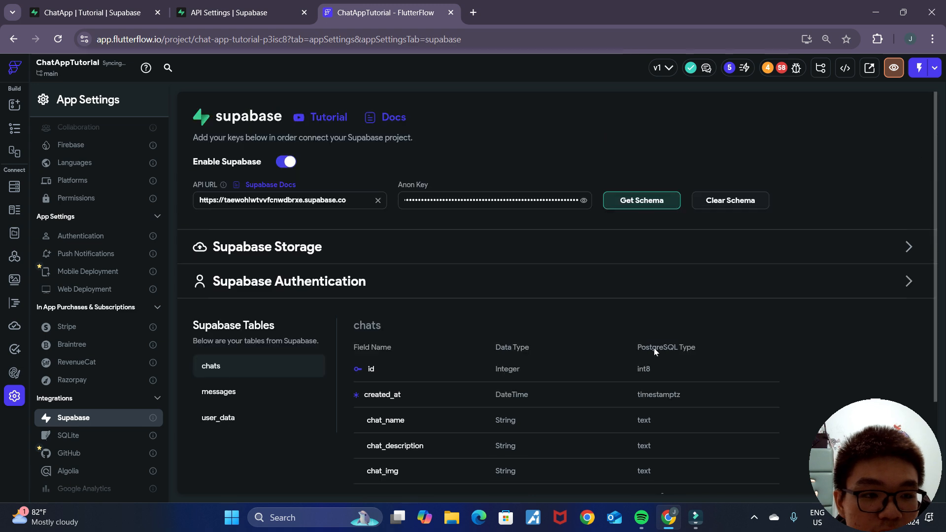
pyautogui.click(789, 73)
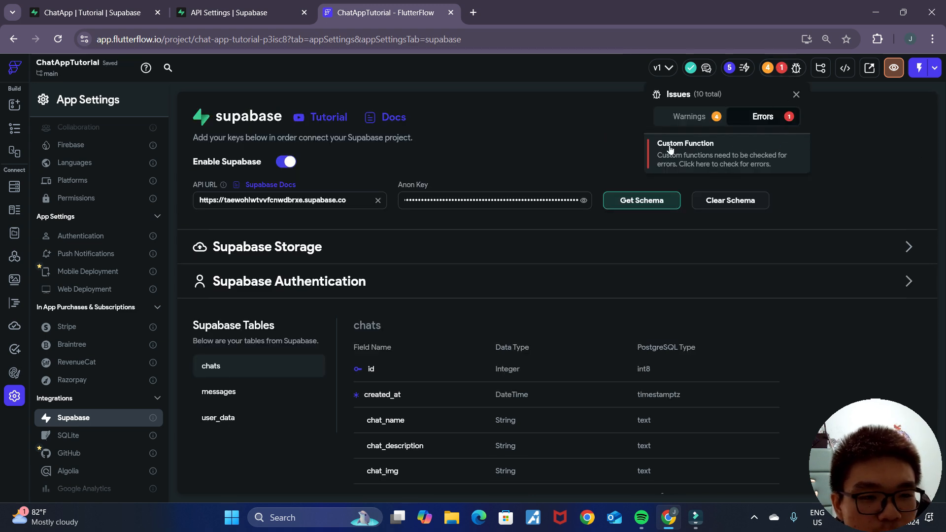
pyautogui.click(697, 151)
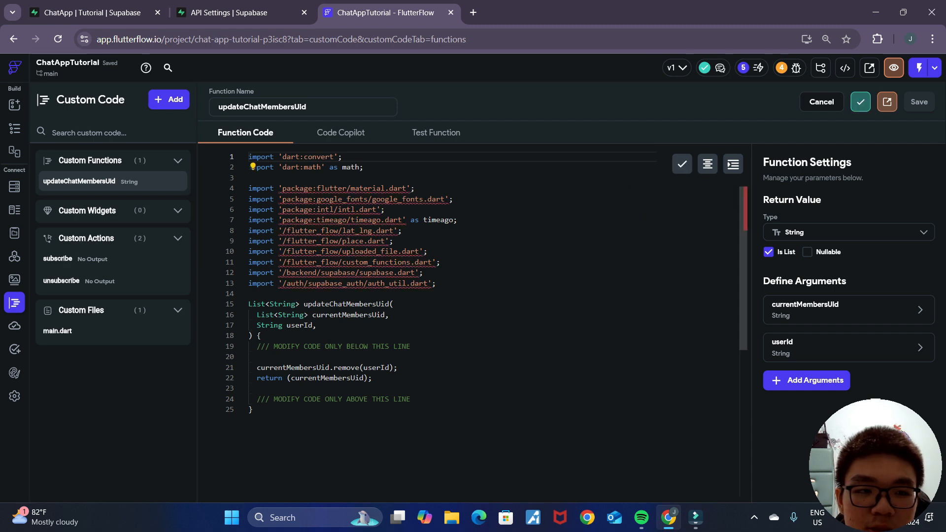
# Step: Recheck the FlutterFlow project's issues to confirm zero errors
pyautogui.click(797, 69)
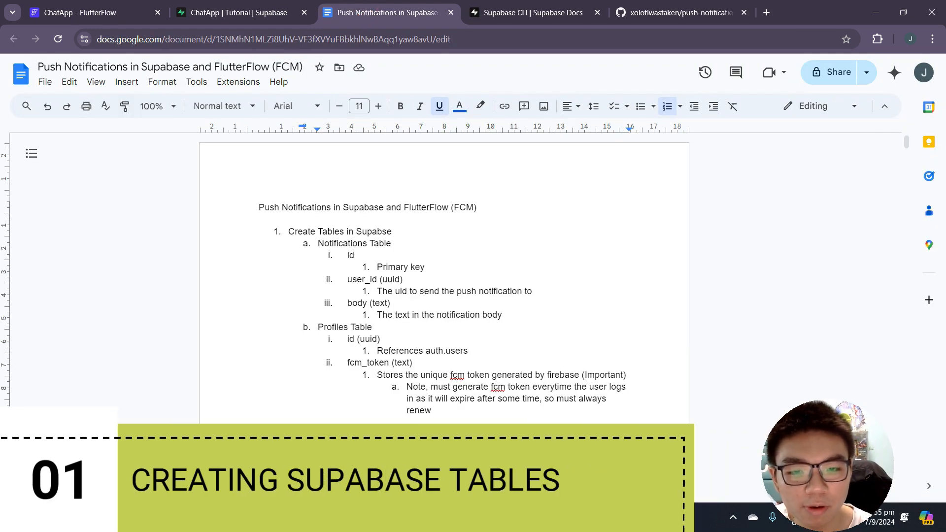
pyautogui.moveTo(285, 232); pyautogui.dragTo(394, 233)
pyautogui.click(404, 234)
pyautogui.moveTo(318, 244); pyautogui.dragTo(398, 246)
pyautogui.click(401, 247)
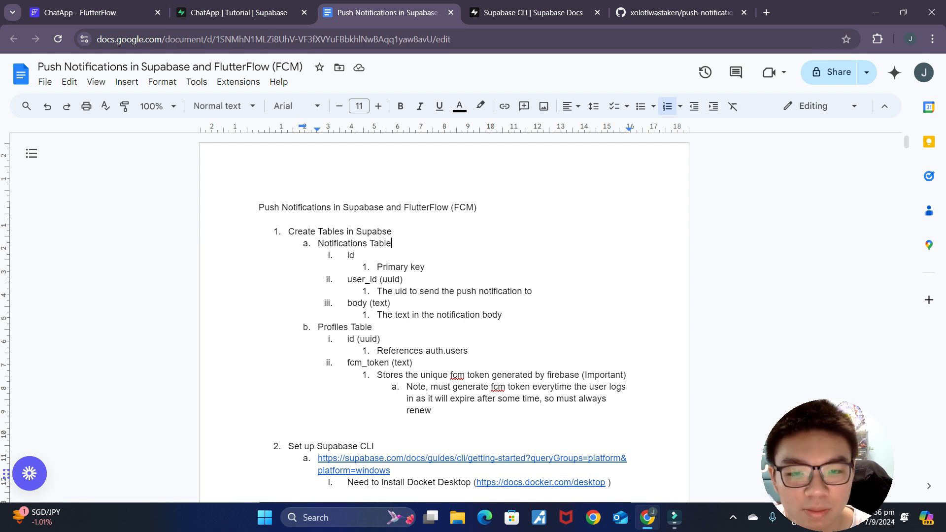
pyautogui.moveTo(347, 255)
pyautogui.mouseDown()
pyautogui.moveTo(404, 280)
pyautogui.moveTo(430, 267)
pyautogui.mouseUp()
pyautogui.moveTo(344, 279); pyautogui.dragTo(537, 291)
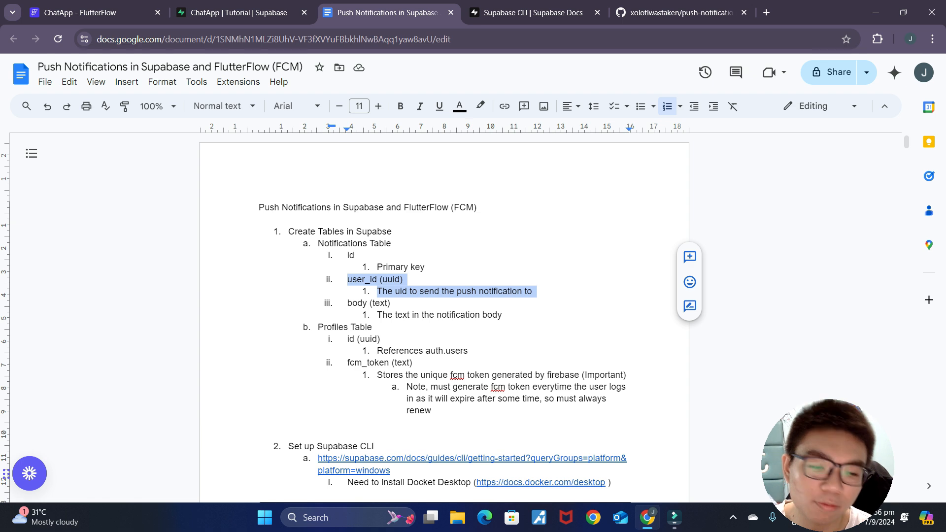
pyautogui.click(537, 292)
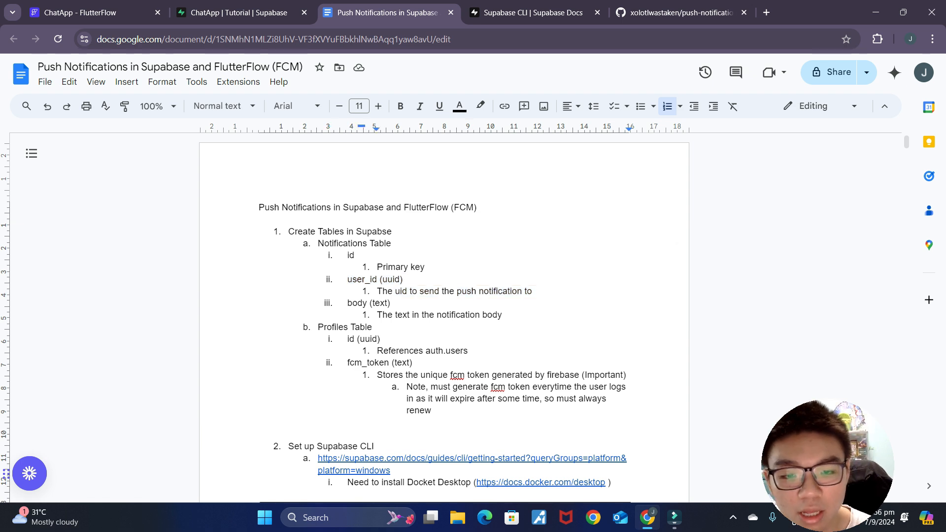
pyautogui.moveTo(344, 303); pyautogui.dragTo(507, 316)
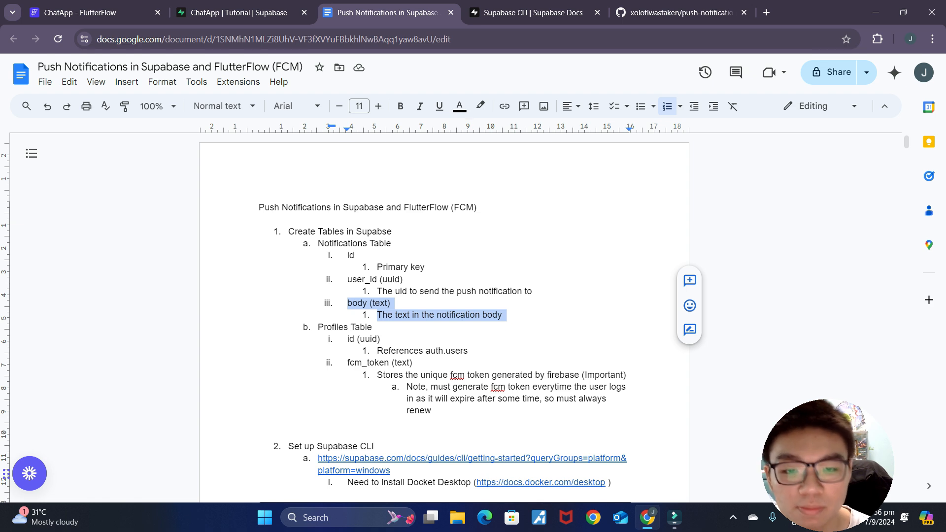
# Step: Start a new table named 'notifications' in the Supabase table editor
pyautogui.click(251, 12)
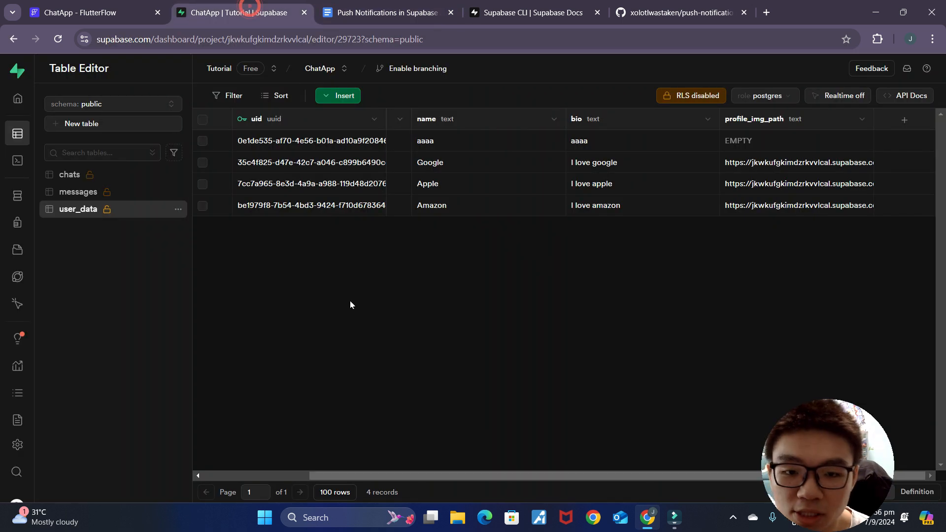
pyautogui.click(143, 269)
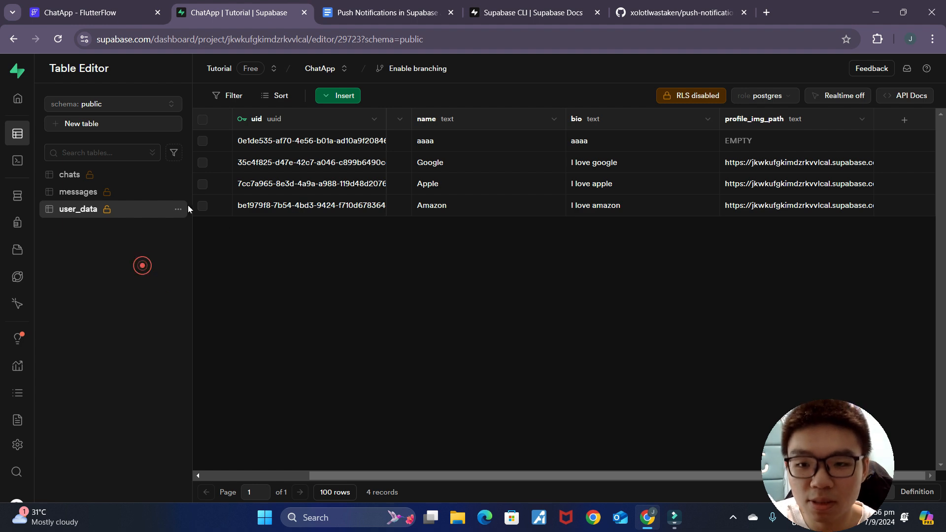
pyautogui.click(139, 124)
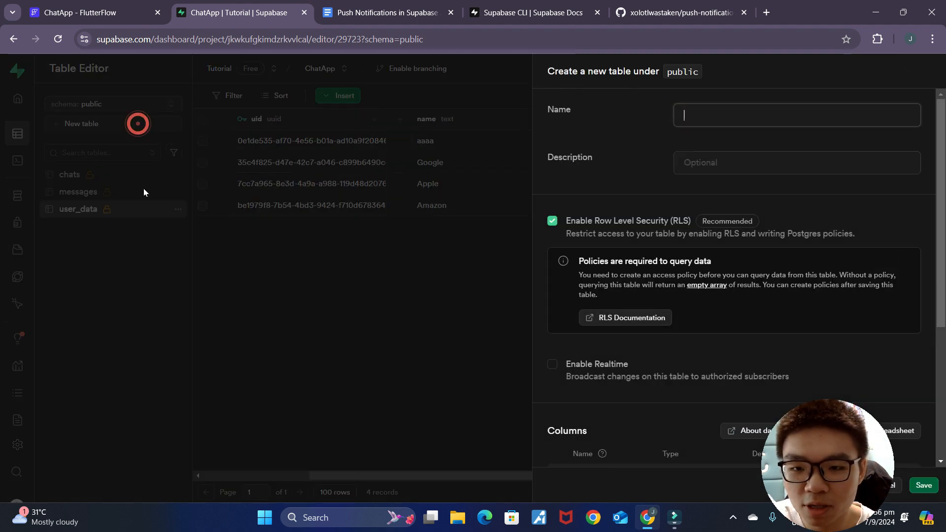
pyautogui.click(703, 111)
pyautogui.write('notifications')
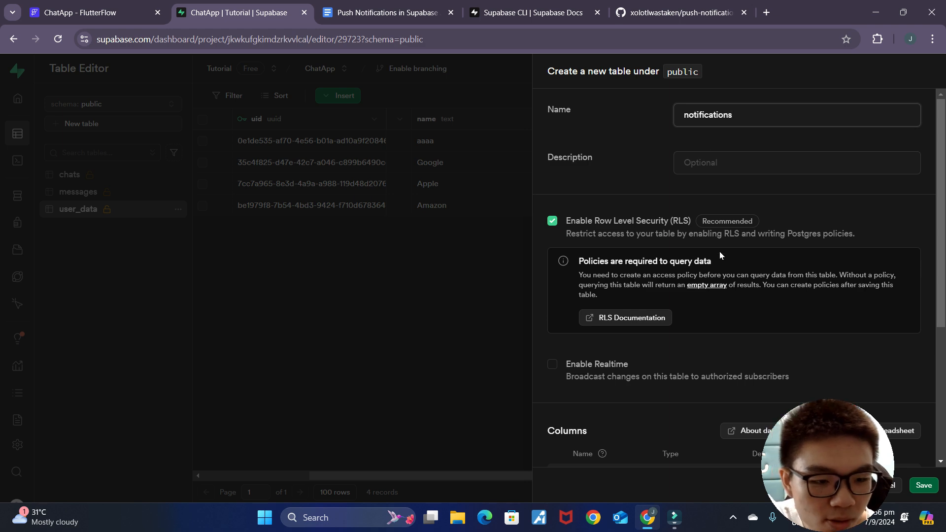
pyautogui.scroll(-4, 719, 254)
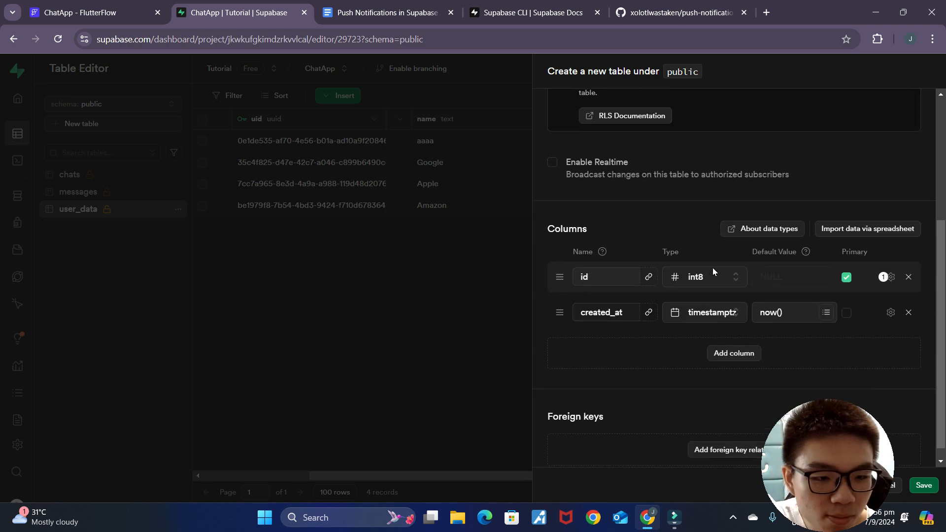
# Step: Add columns, making id a uuid and adding a user_id uuid column
pyautogui.click(732, 345)
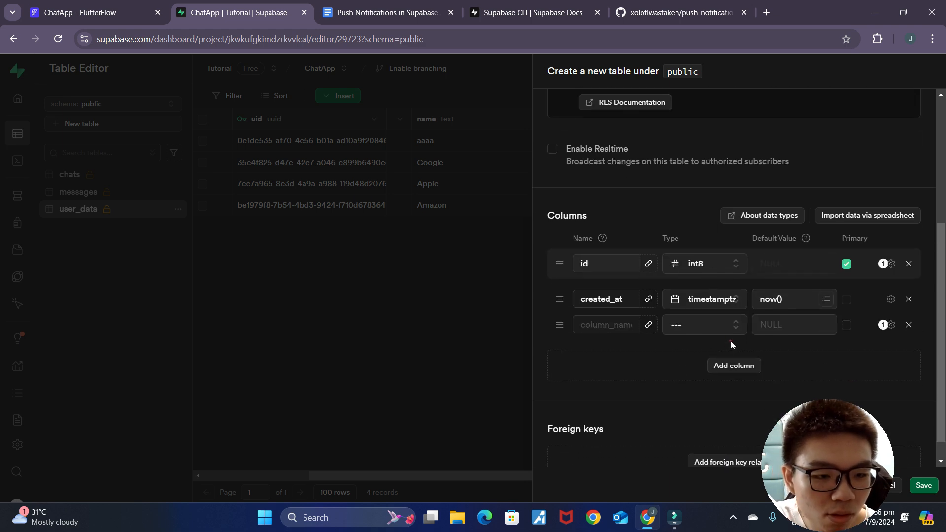
pyautogui.click(729, 365)
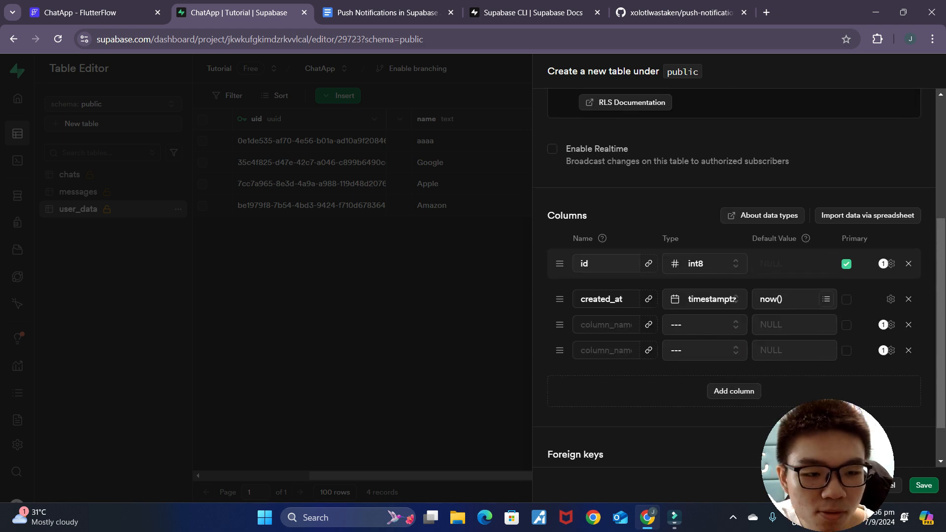
pyautogui.click(705, 276)
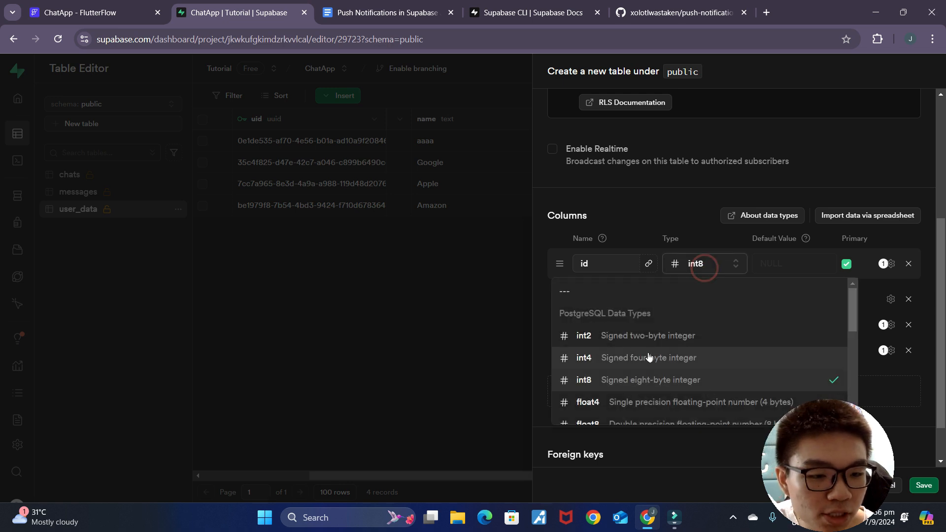
pyautogui.scroll(-5, 650, 345)
pyautogui.click(630, 315)
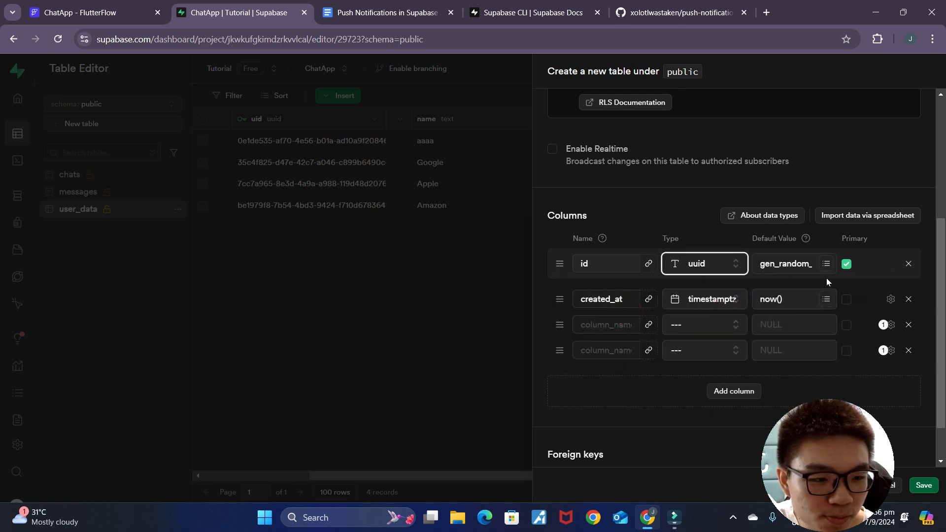
pyautogui.click(598, 325)
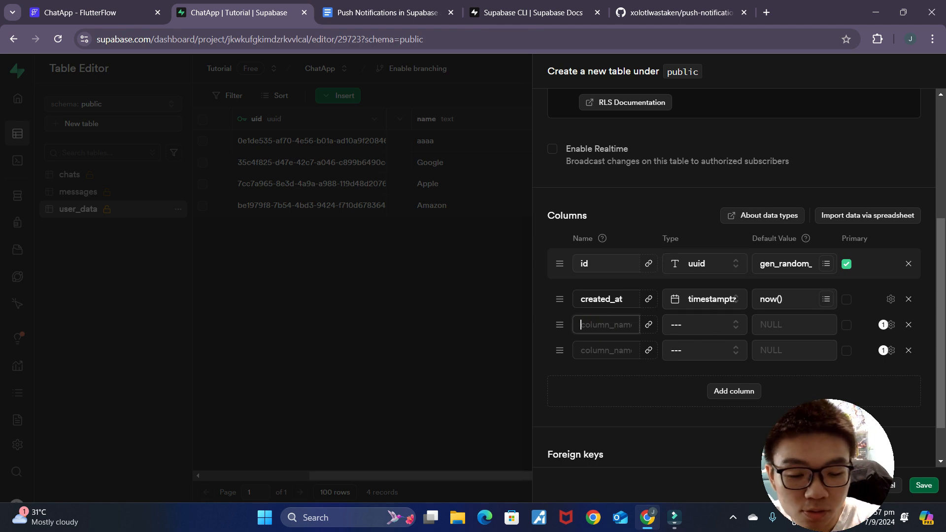
pyautogui.write('user_id')
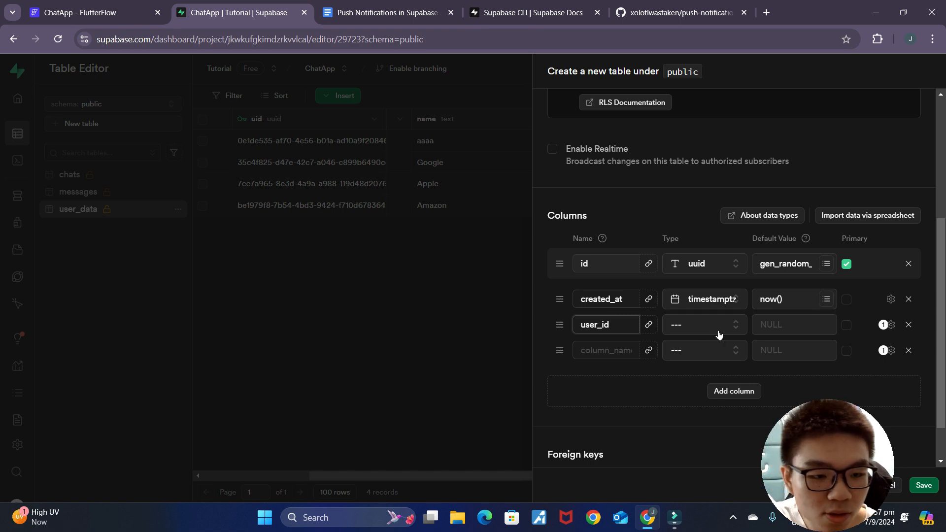
pyautogui.click(694, 327)
pyautogui.scroll(-5, 623, 414)
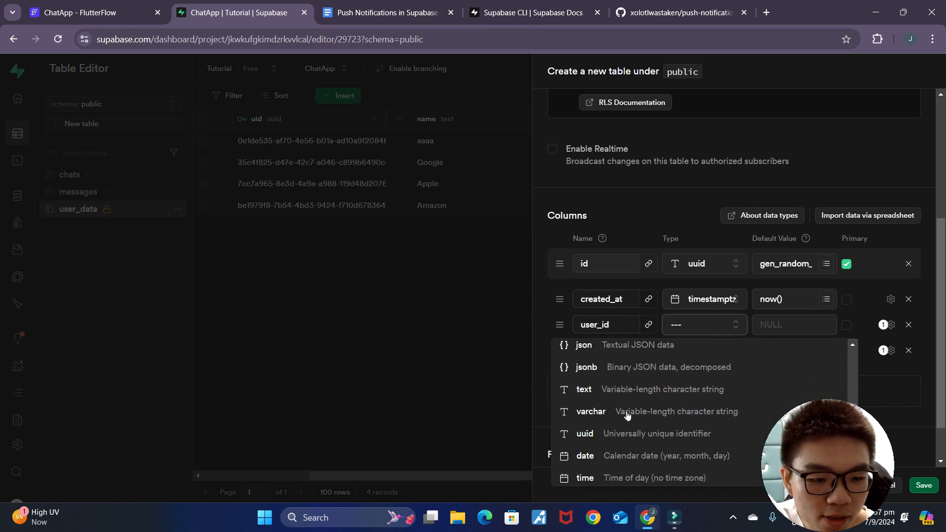
pyautogui.click(627, 438)
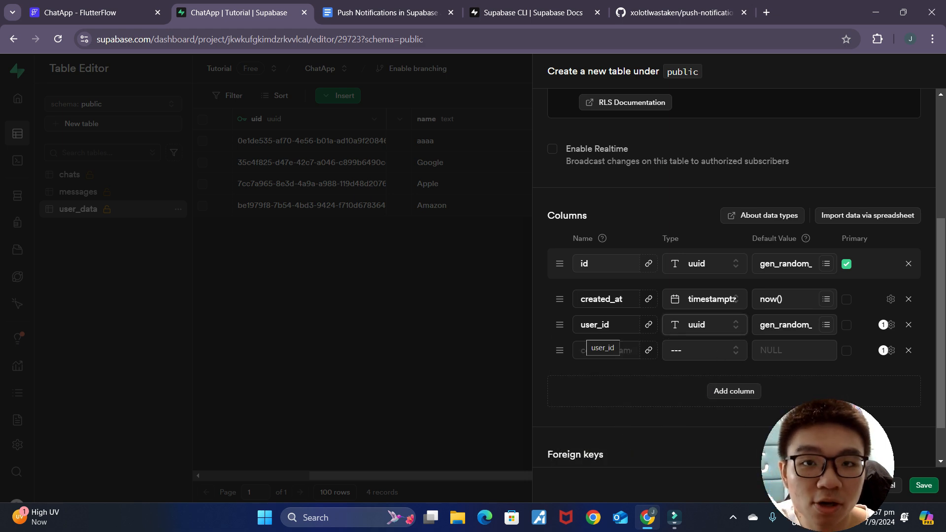
# Step: Add a text column named body and create the notifications table
pyautogui.click(602, 346)
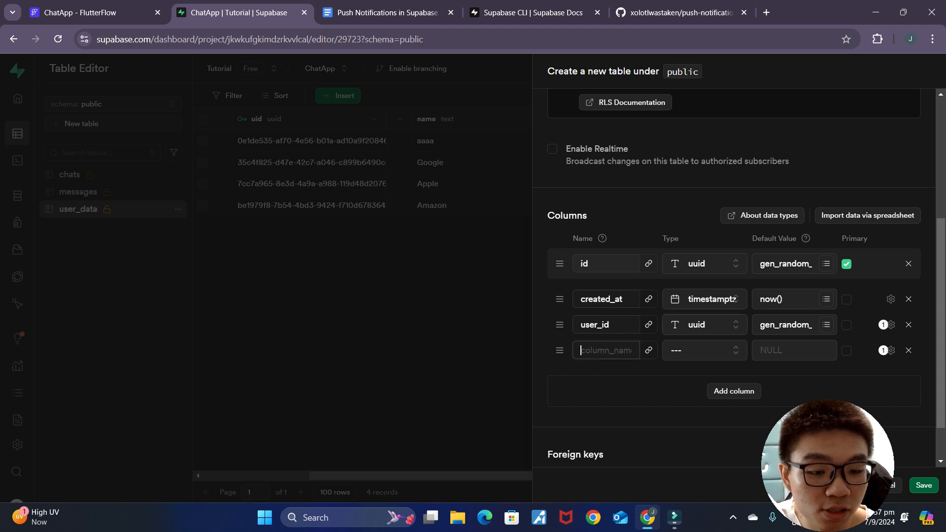
pyautogui.write('body')
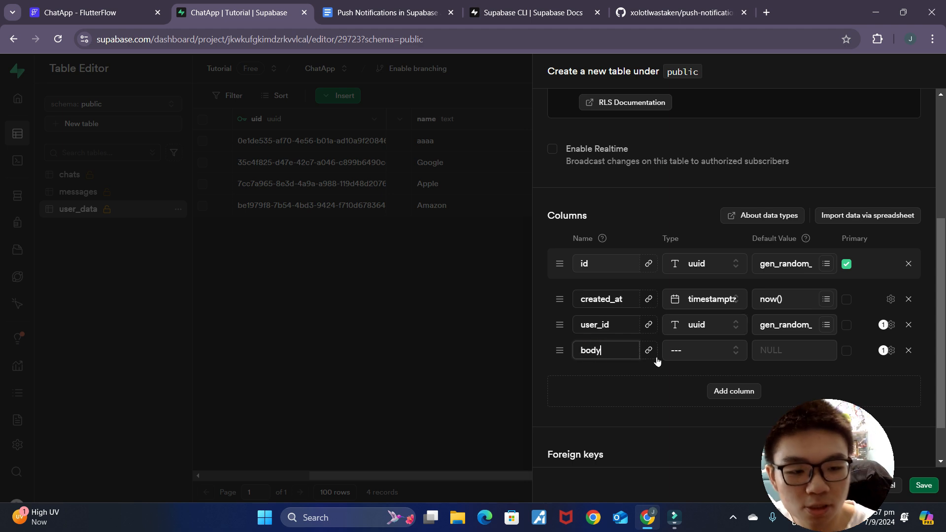
pyautogui.click(685, 350)
pyautogui.click(634, 291)
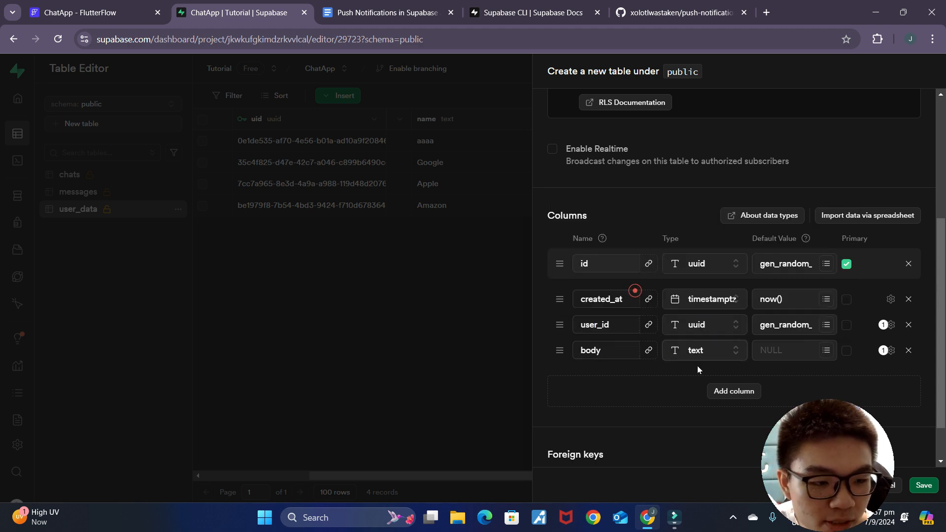
pyautogui.scroll(-2, 697, 365)
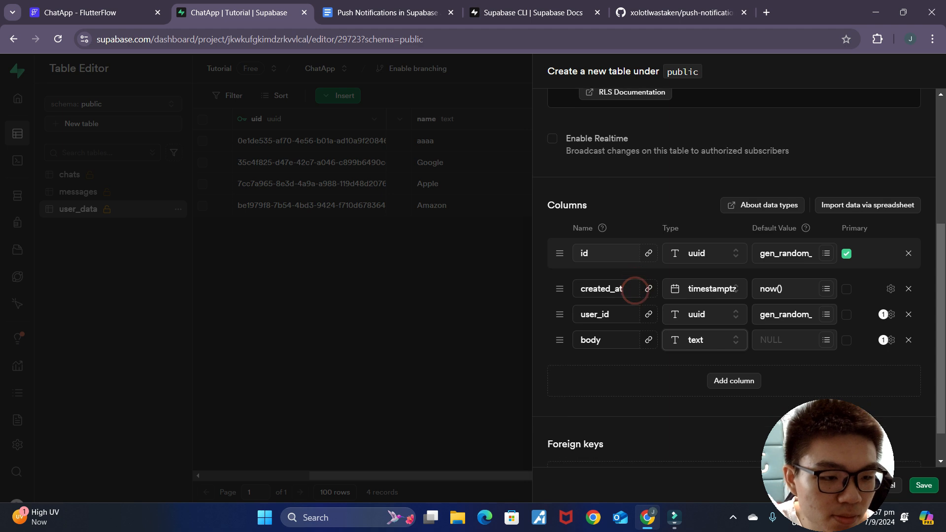
pyautogui.click(932, 487)
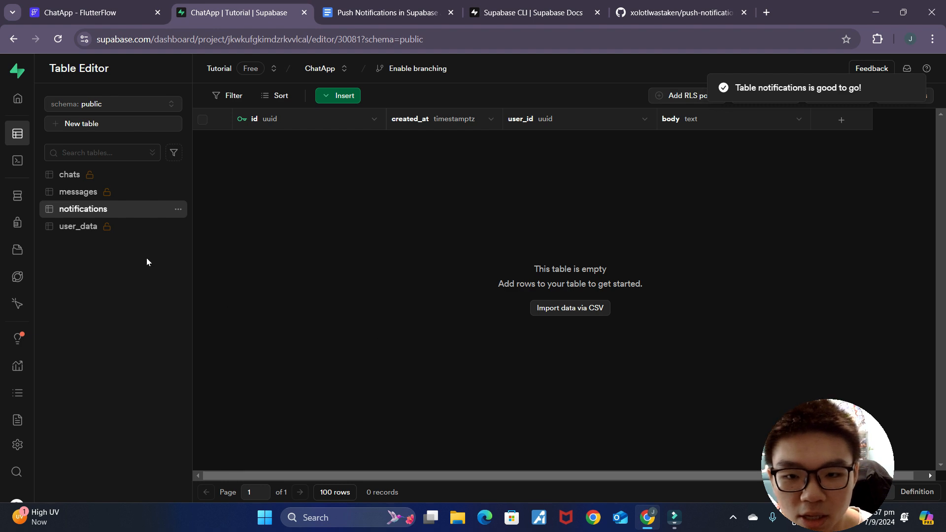
# Step: Turn off Row Level Security on the notifications table and save the change
pyautogui.click(178, 209)
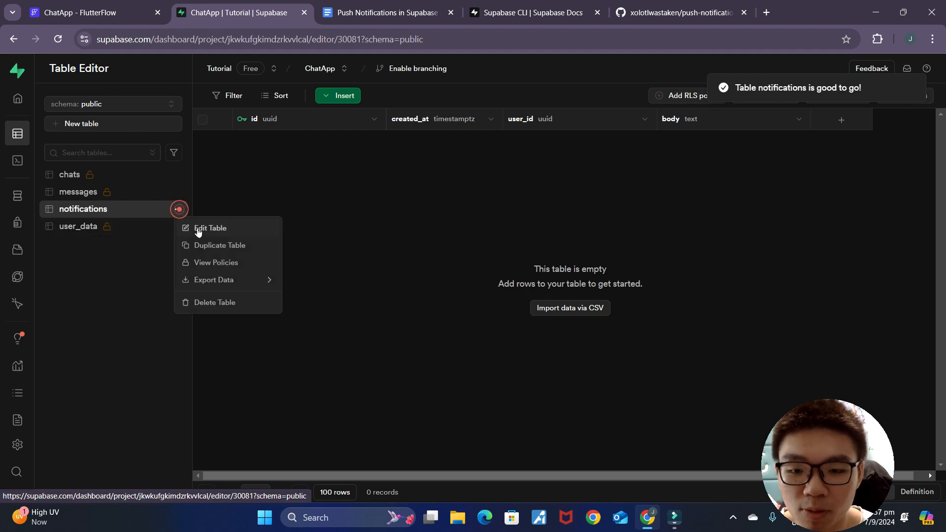
pyautogui.click(198, 228)
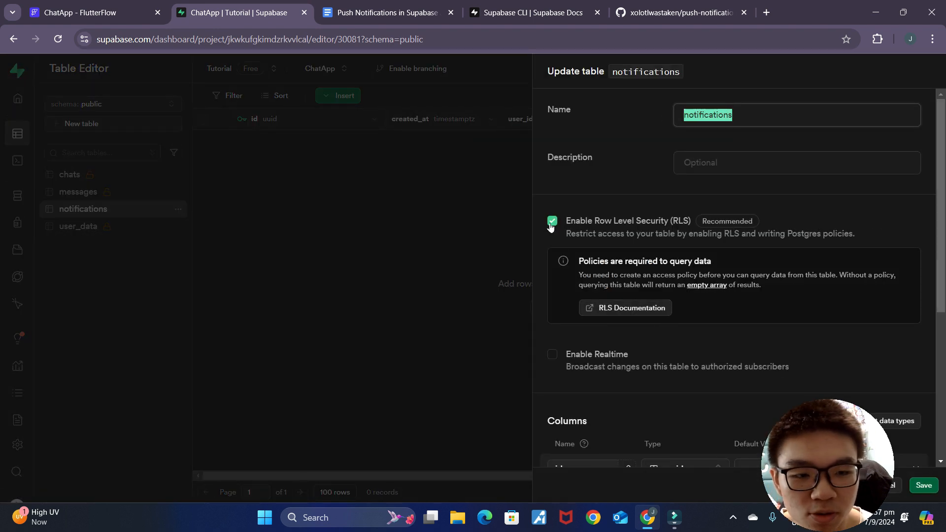
pyautogui.click(552, 222)
pyautogui.click(570, 416)
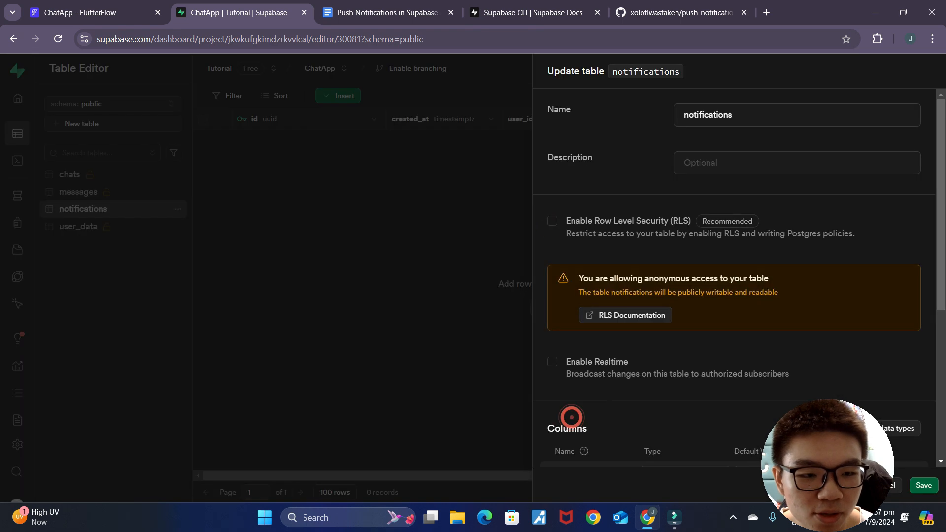
pyautogui.click(923, 487)
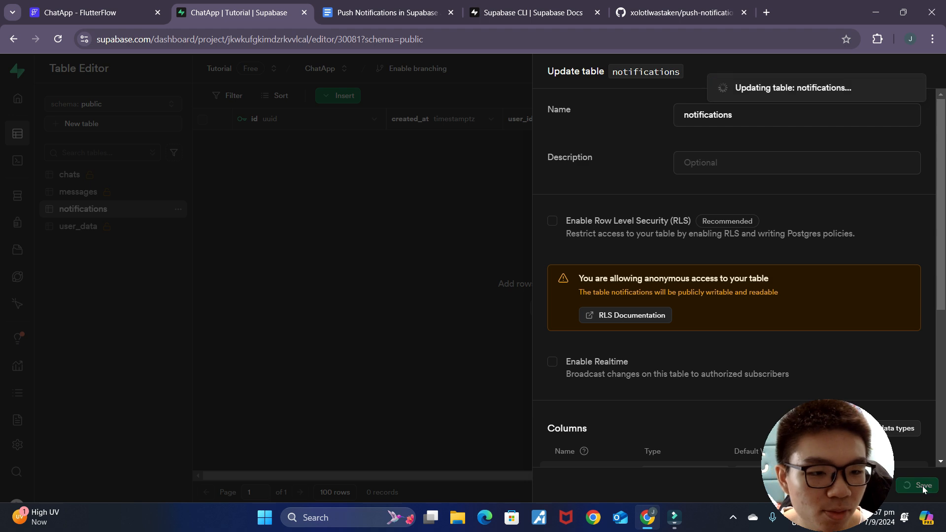
pyautogui.click(373, 12)
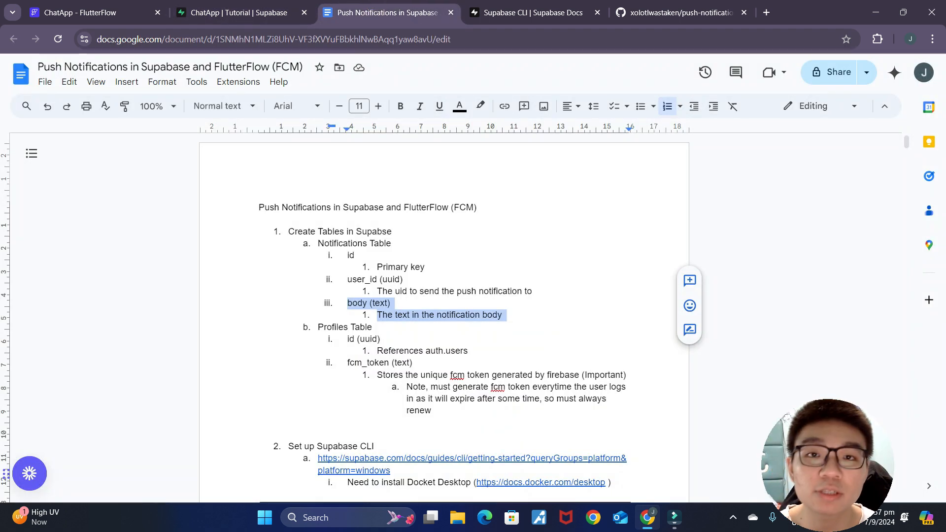
# Step: Review the Profiles Table notes and open the user_data table in Supabase
pyautogui.moveTo(316, 327); pyautogui.dragTo(379, 328)
pyautogui.click(381, 327)
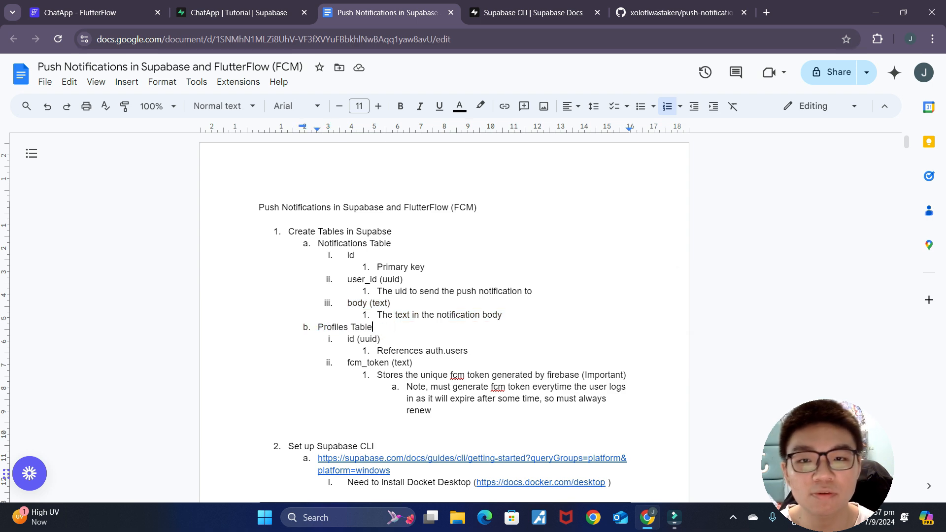
pyautogui.click(197, 11)
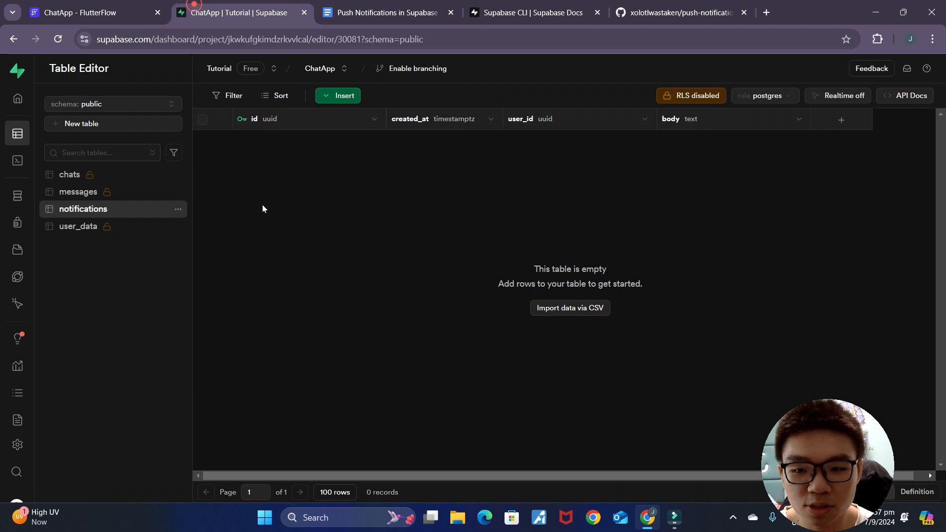
pyautogui.click(77, 228)
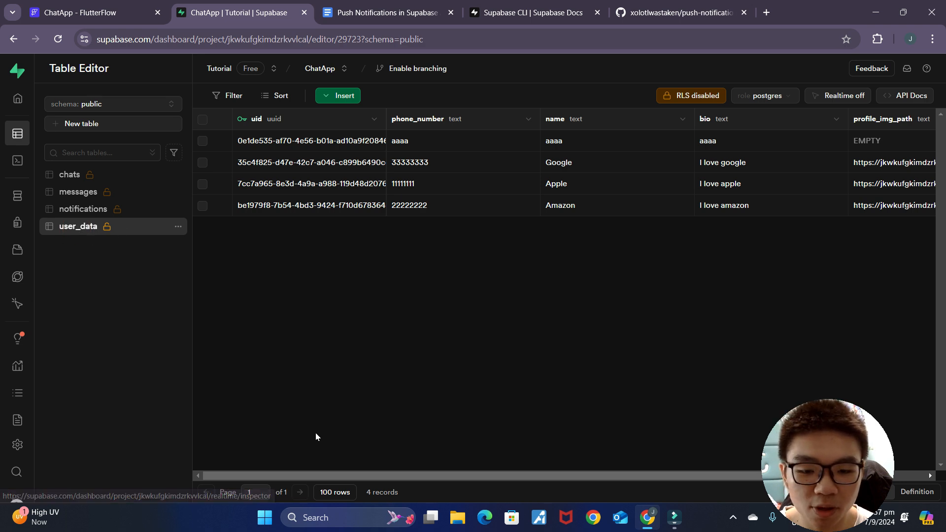
pyautogui.moveTo(330, 475); pyautogui.dragTo(552, 471)
# Step: Check the fcm_token column notes in the setup document against user_data
pyautogui.click(361, 11)
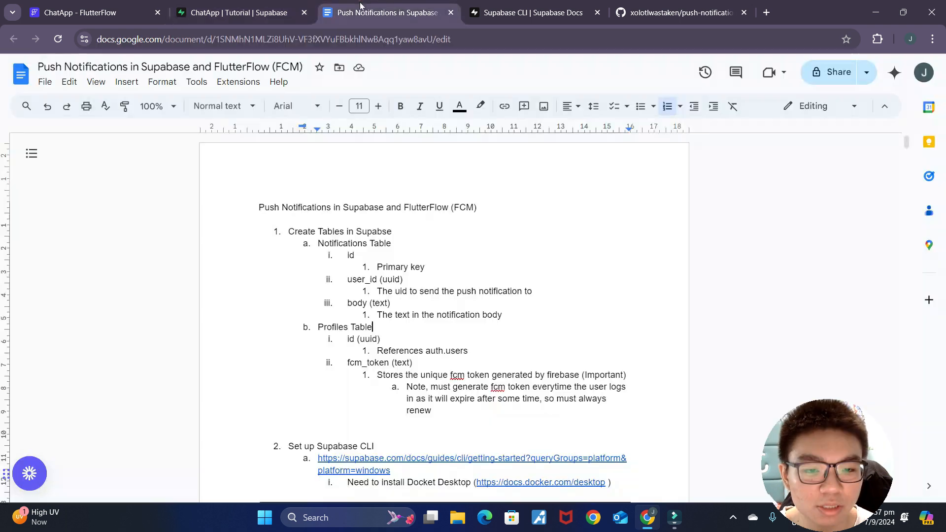
pyautogui.moveTo(347, 363); pyautogui.dragTo(435, 411)
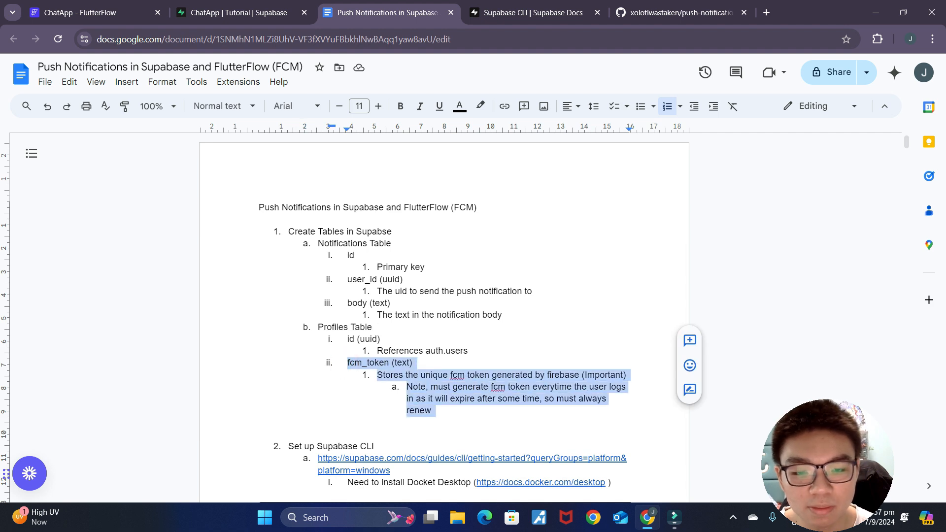
pyautogui.click(414, 363)
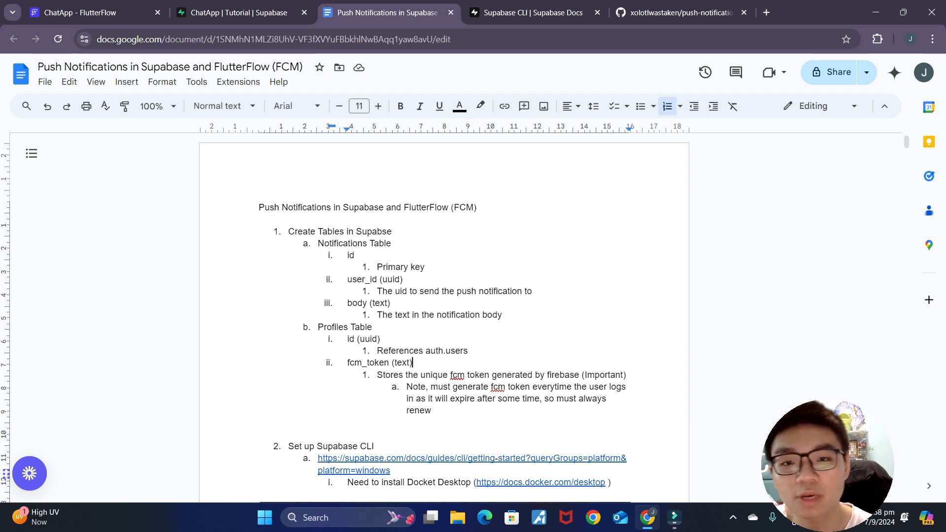
pyautogui.click(232, 13)
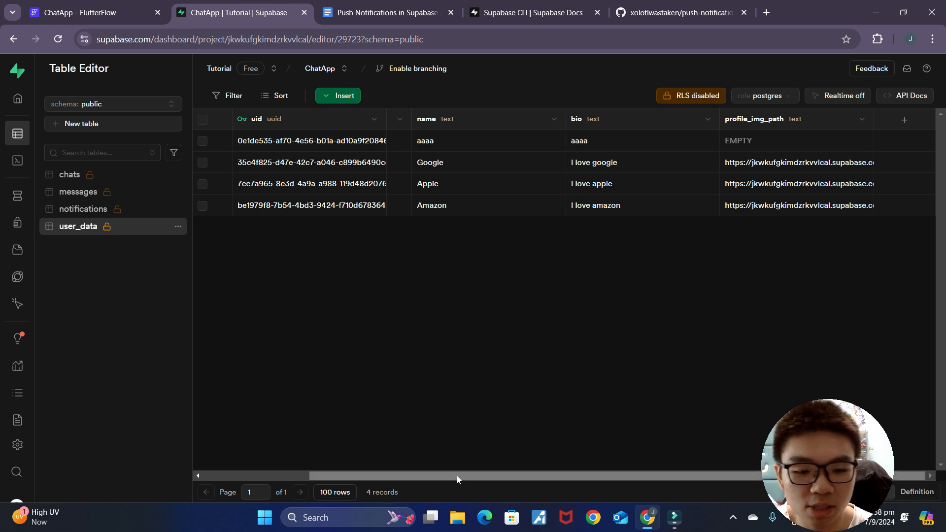
# Step: Add a nullable text column named fcm_token to user_data and save it
pyautogui.click(913, 123)
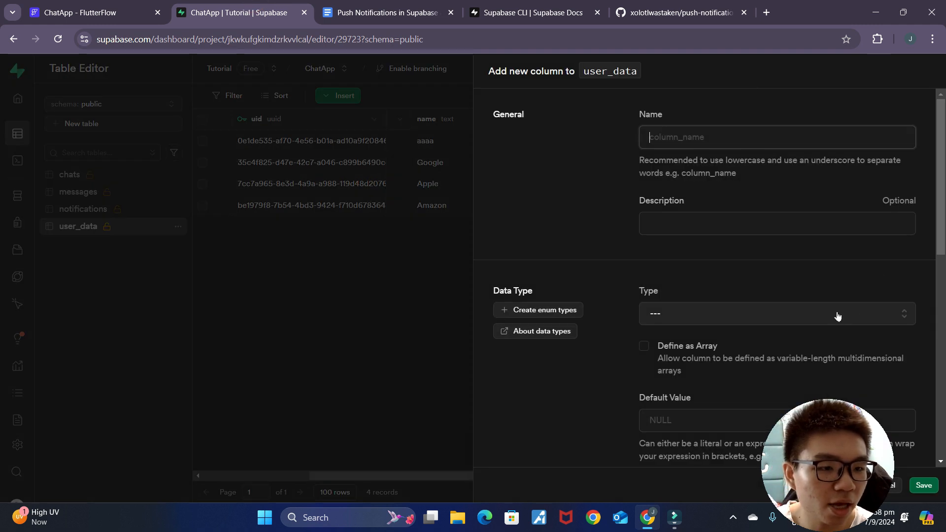
pyautogui.click(732, 142)
pyautogui.write('fcm_token')
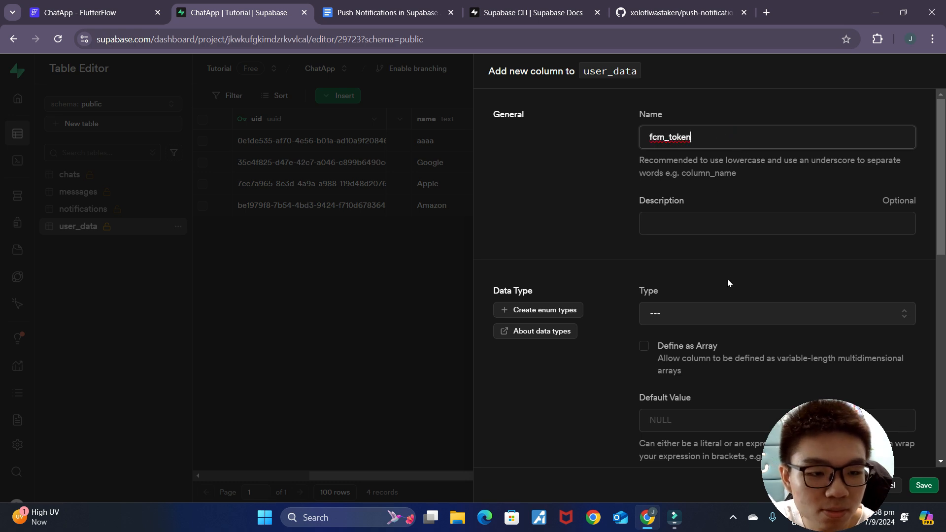
pyautogui.scroll(-1, 727, 279)
pyautogui.click(727, 257)
pyautogui.scroll(-2, 714, 328)
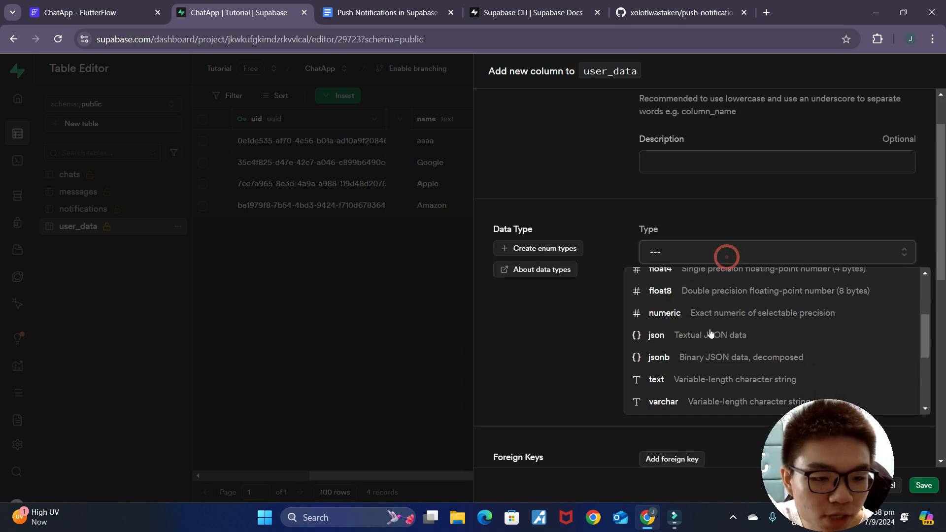
pyautogui.click(685, 380)
pyautogui.scroll(-2, 767, 380)
pyautogui.scroll(-2, 740, 354)
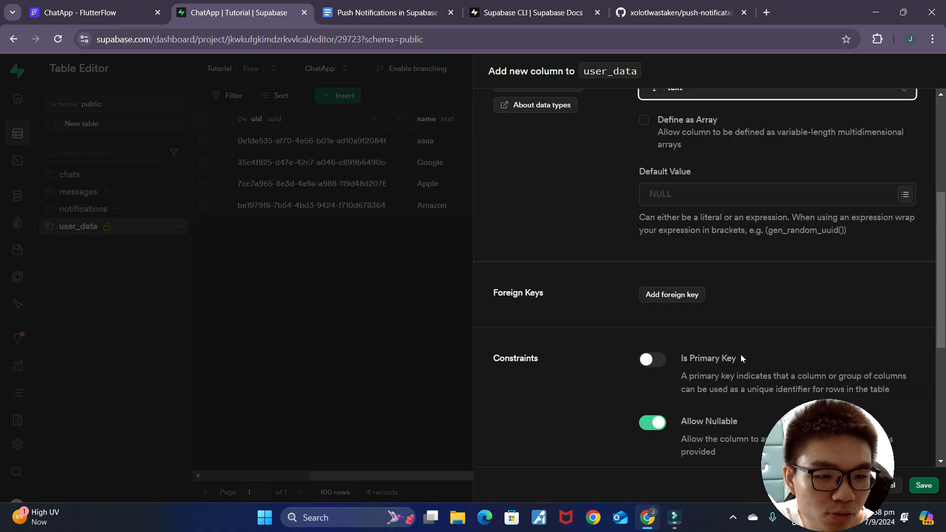
pyautogui.click(922, 485)
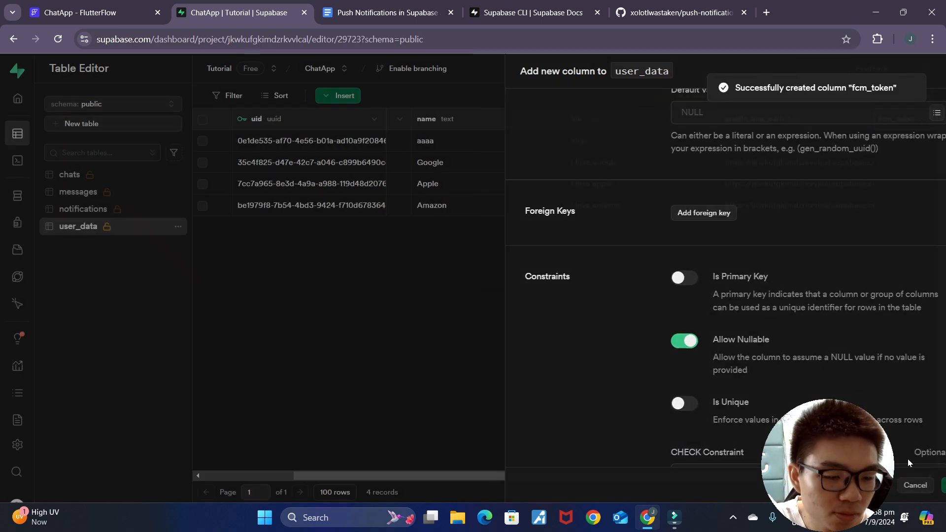
pyautogui.moveTo(622, 472); pyautogui.dragTo(730, 472)
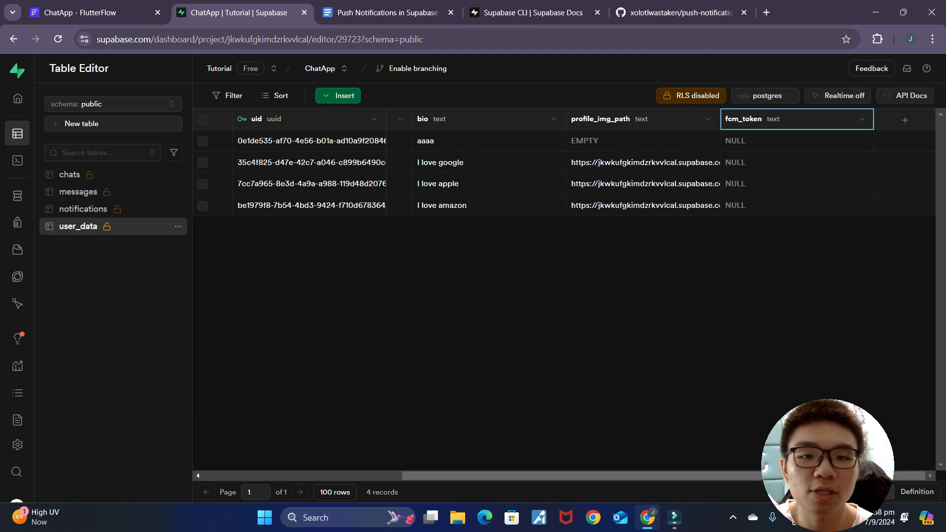
pyautogui.click(387, 12)
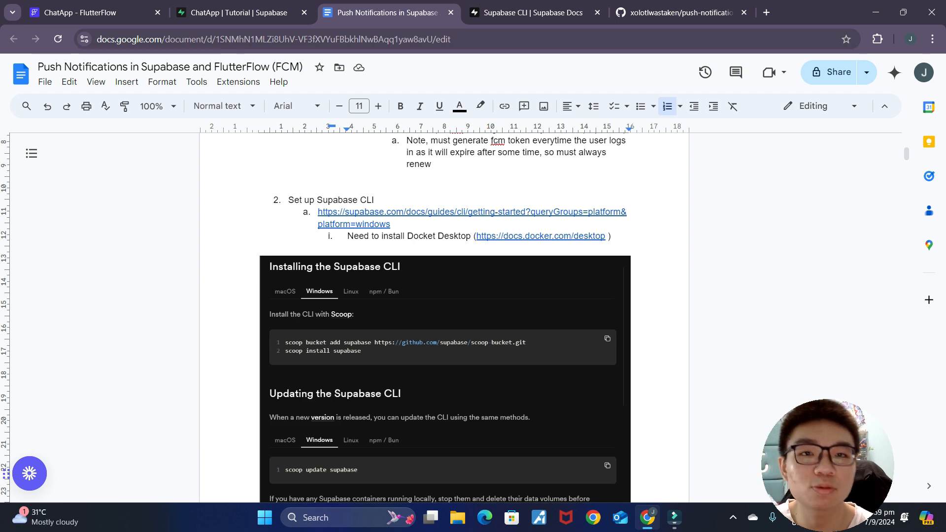
# Step: Replace the long Supabase CLI URL with its title and open the linked docs page
pyautogui.click(389, 224)
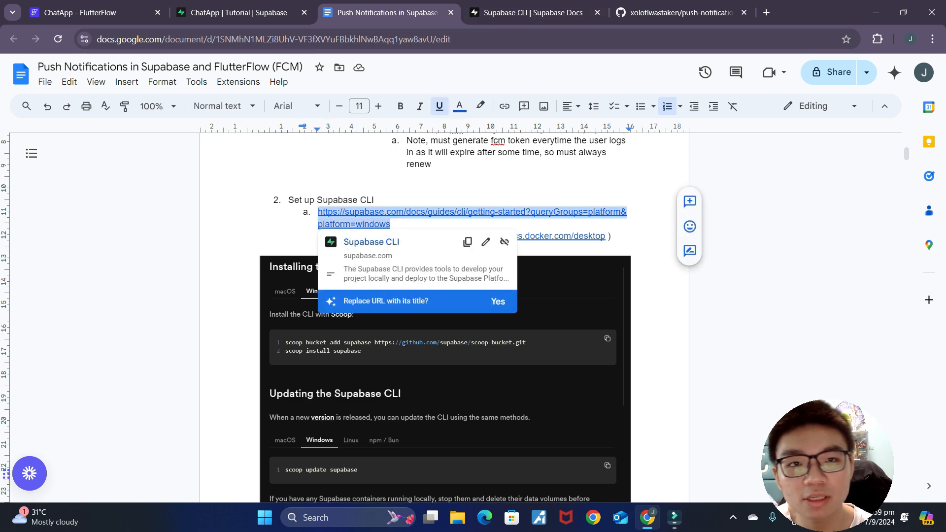
pyautogui.click(498, 301)
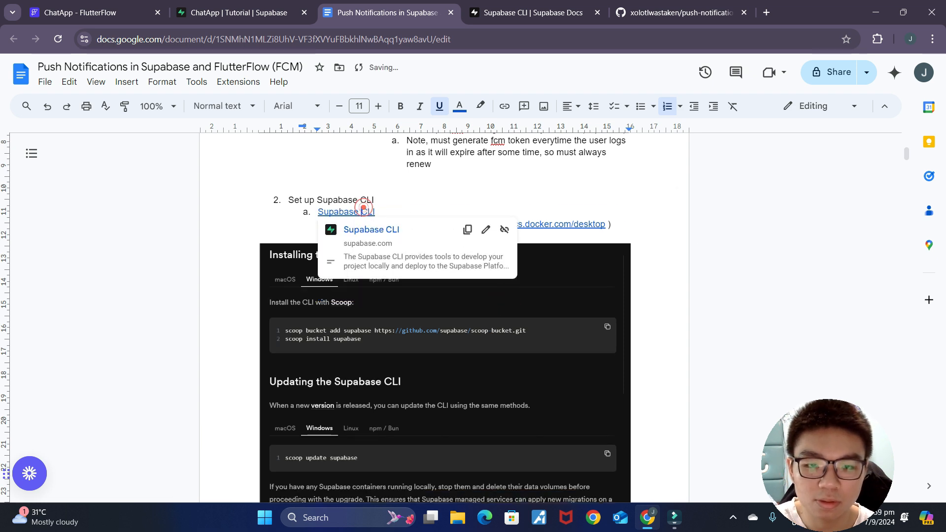
pyautogui.click(385, 228)
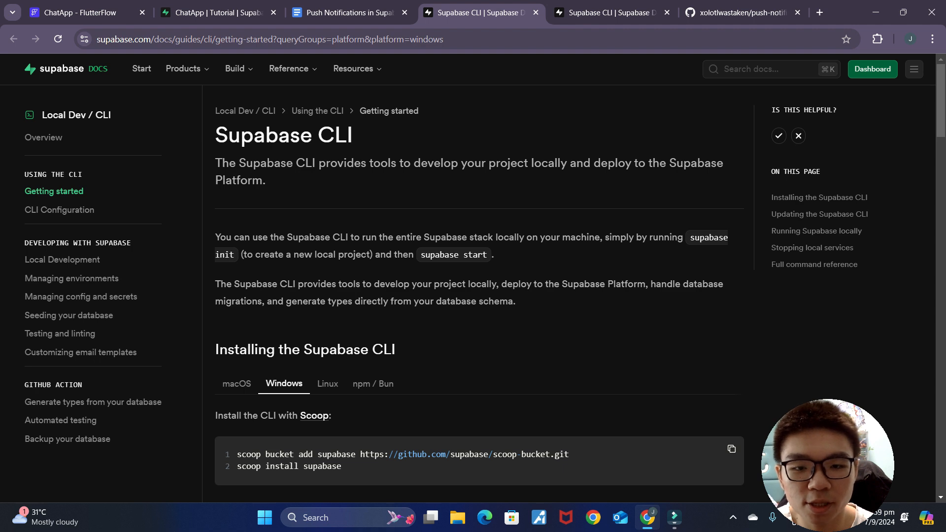
# Step: Scroll to the Windows scoop install and update commands for the Supabase CLI
pyautogui.scroll(-5, 533, 263)
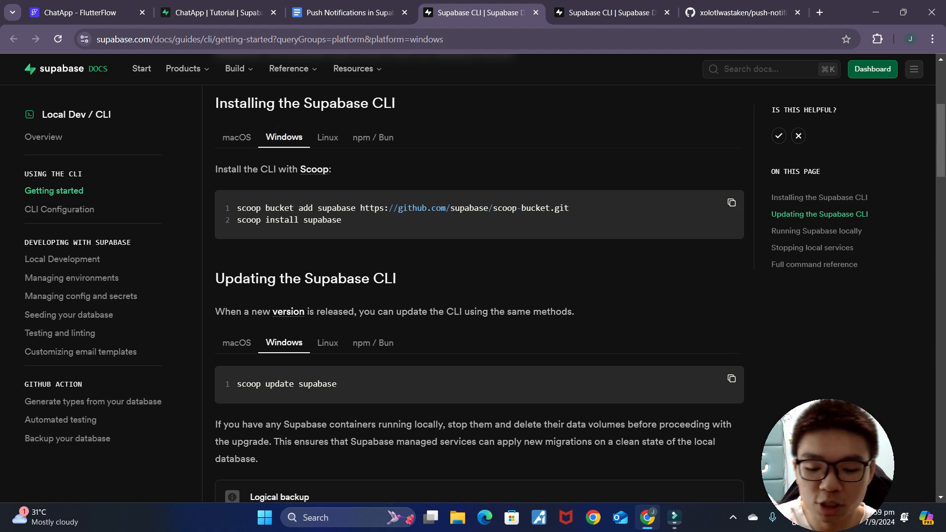
# Step: Launch Windows PowerShell and paste in the scoop bucket add and install supabase commands
pyautogui.press('super')
pyautogui.write('powershell')
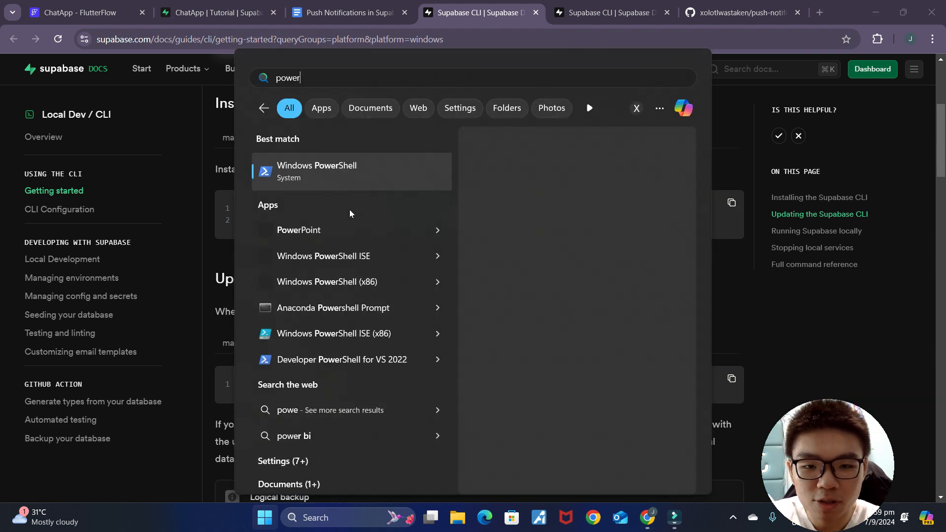
pyautogui.press('Return')
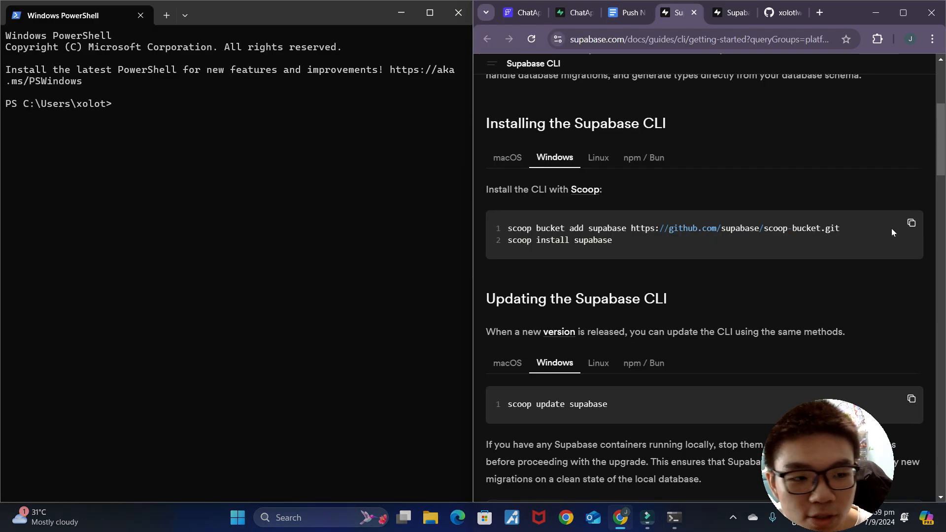
pyautogui.click(134, 107)
pyautogui.hotkey('ctrl', 'v')
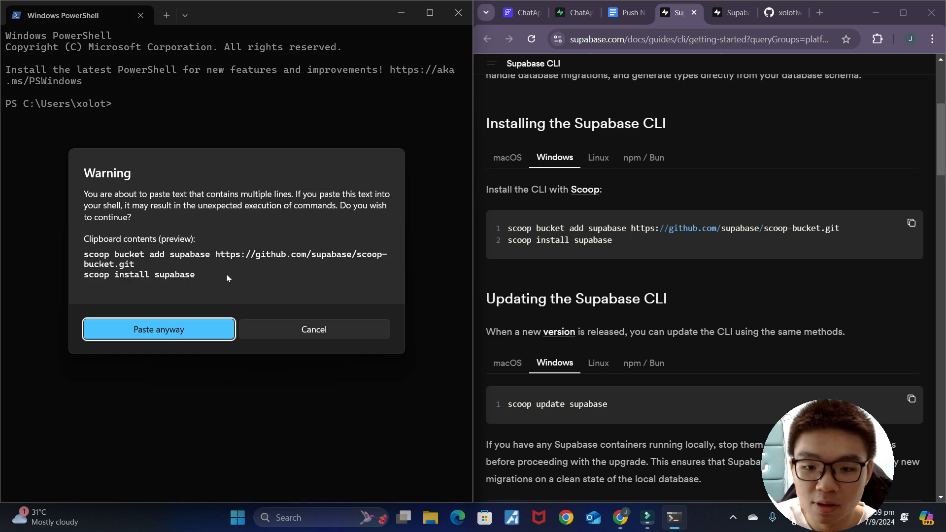
pyautogui.click(173, 327)
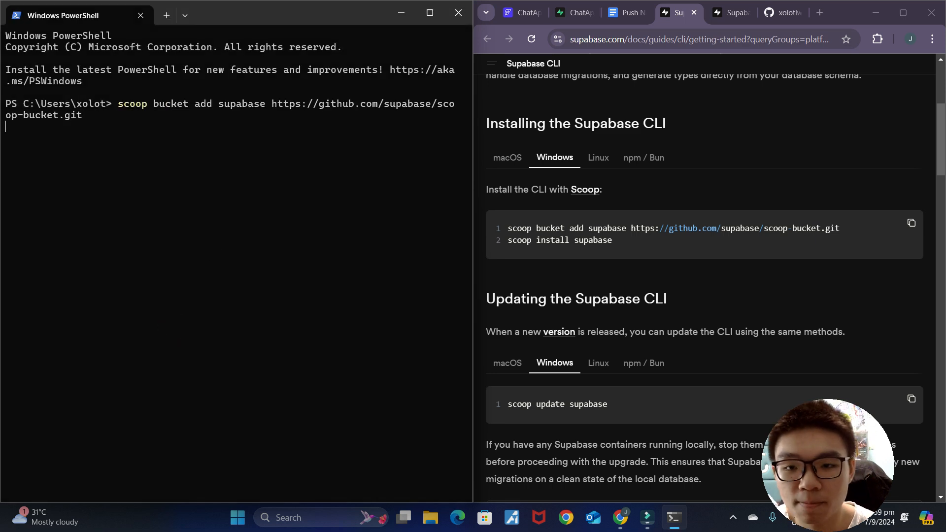
pyautogui.scroll(1, 641, 301)
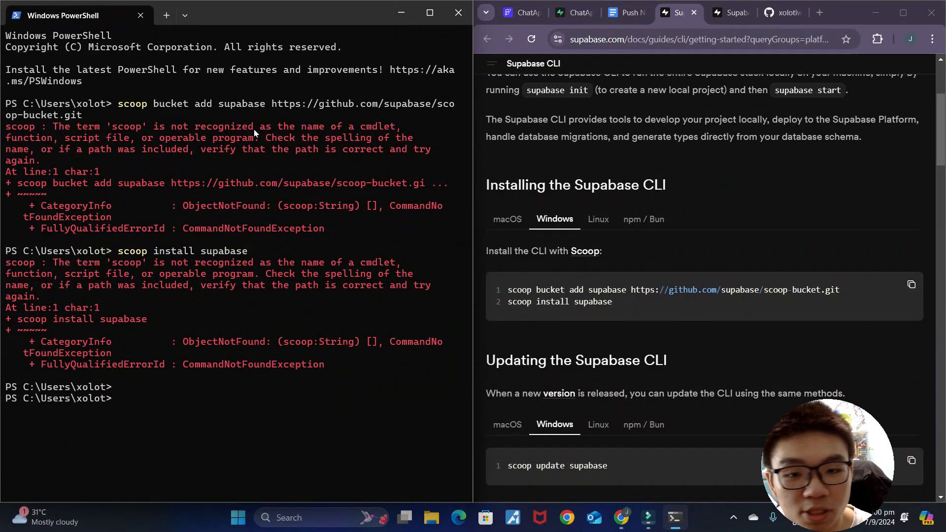
# Step: Run Scoop's Quickstart commands (RemoteSigned execution policy, get.scoop.sh installer) in PowerShell to install Scoop
pyautogui.click(587, 252)
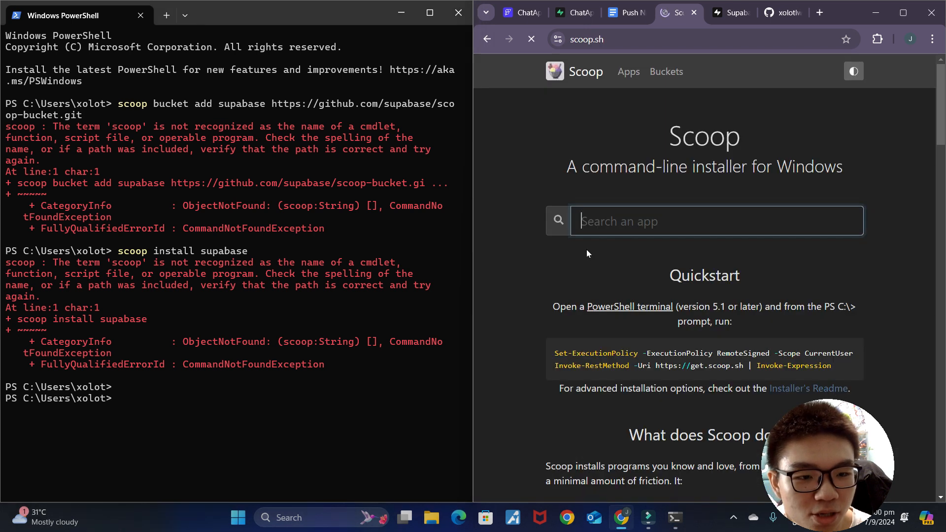
pyautogui.scroll(-1, 578, 368)
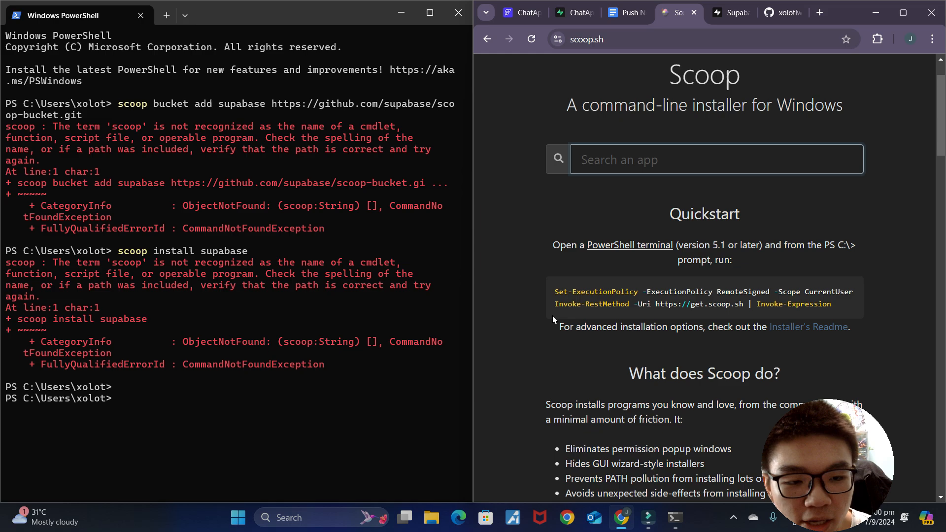
pyautogui.moveTo(552, 292); pyautogui.dragTo(829, 303)
pyautogui.rightClick(733, 294)
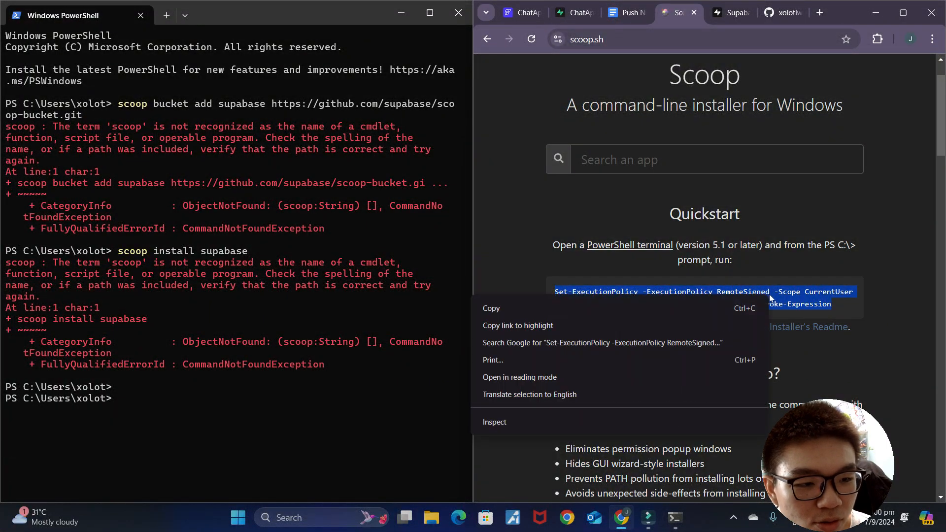
pyautogui.click(625, 315)
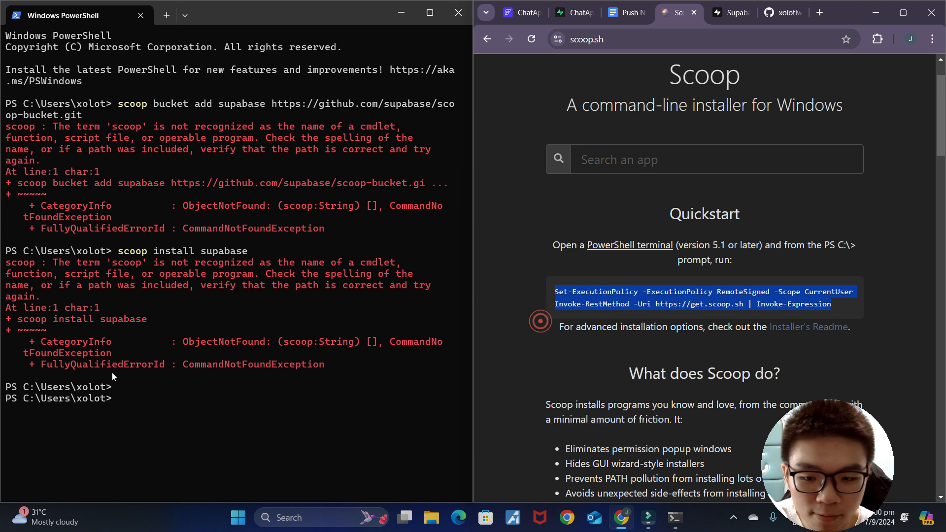
pyautogui.click(131, 395)
pyautogui.hotkey('ctrl', 'v')
pyautogui.click(198, 329)
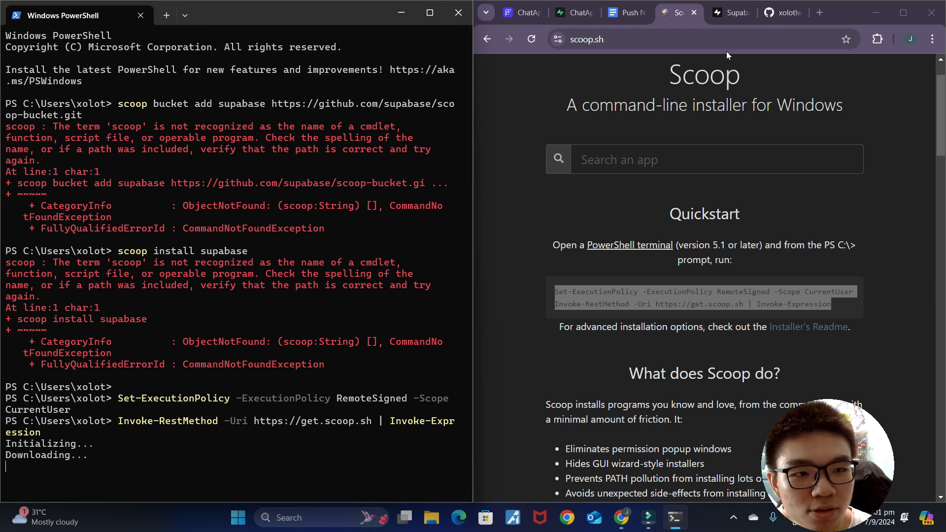
pyautogui.click(486, 39)
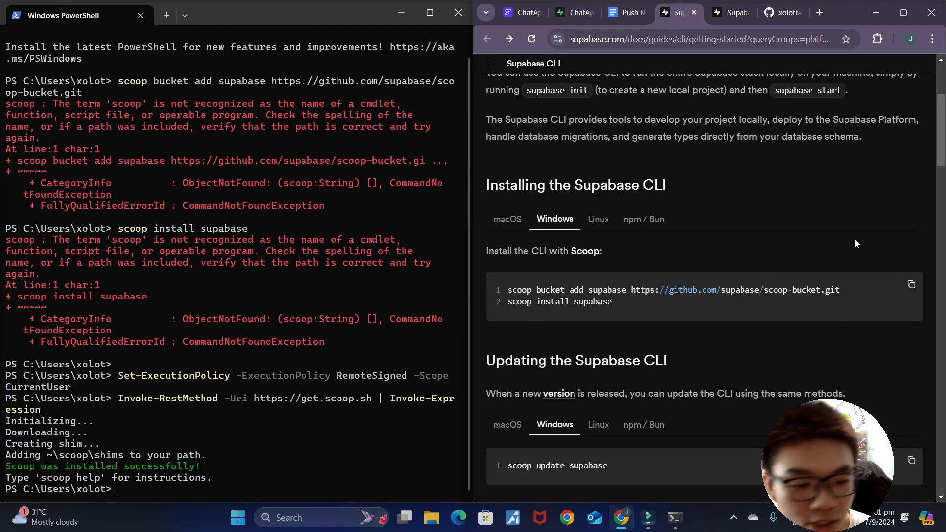
# Step: Run scoop bucket add supabase and scoop install supabase in PowerShell
pyautogui.click(911, 285)
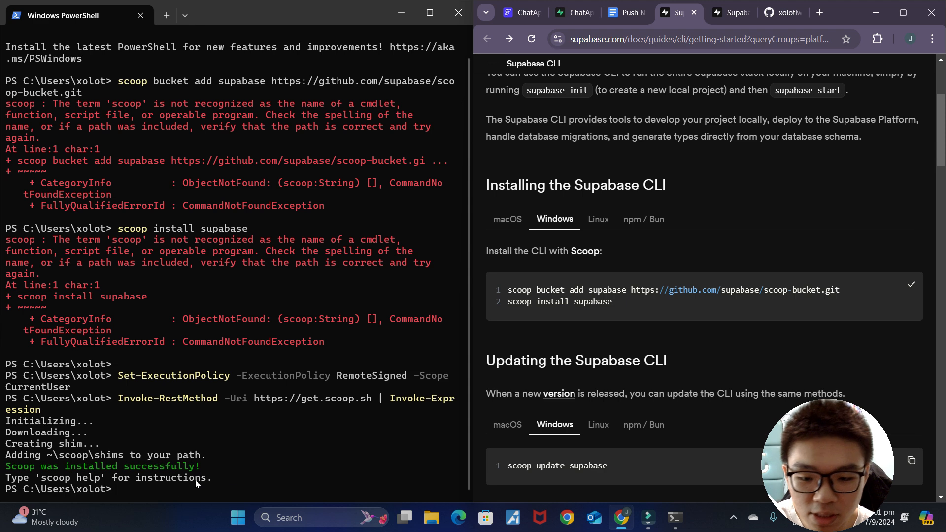
pyautogui.rightClick(178, 488)
pyautogui.click(191, 324)
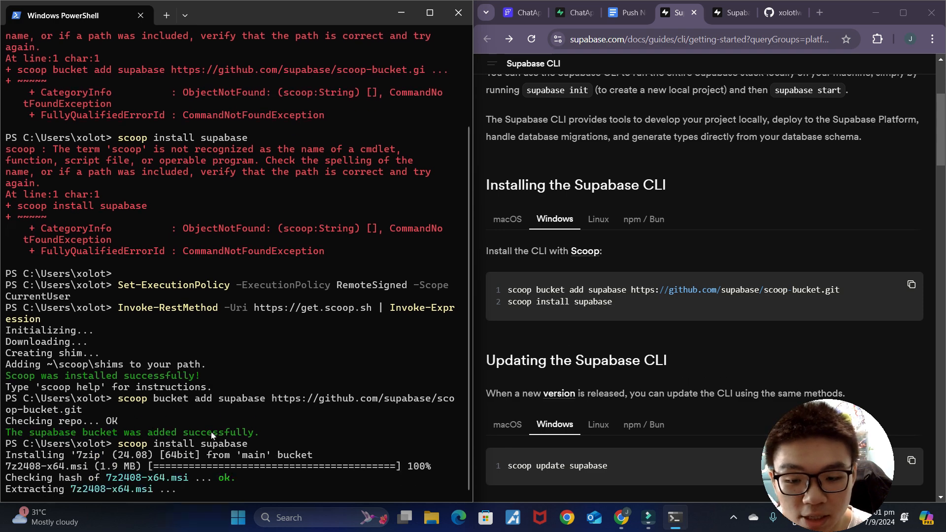
pyautogui.scroll(-5, 644, 334)
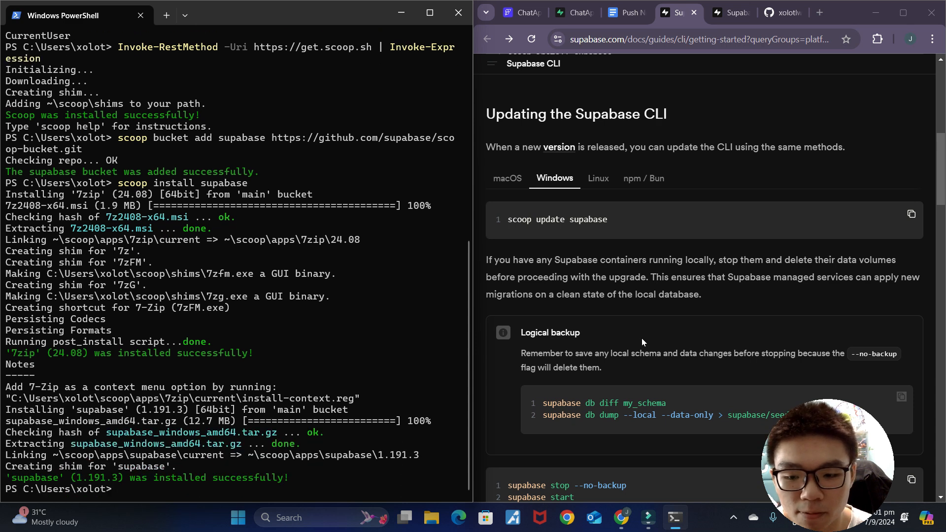
# Step: Run scoop update supabase to confirm Supabase CLI 1.191.3 is the latest version
pyautogui.click(911, 214)
pyautogui.click(234, 485)
pyautogui.hotkey('ctrl', 'v')
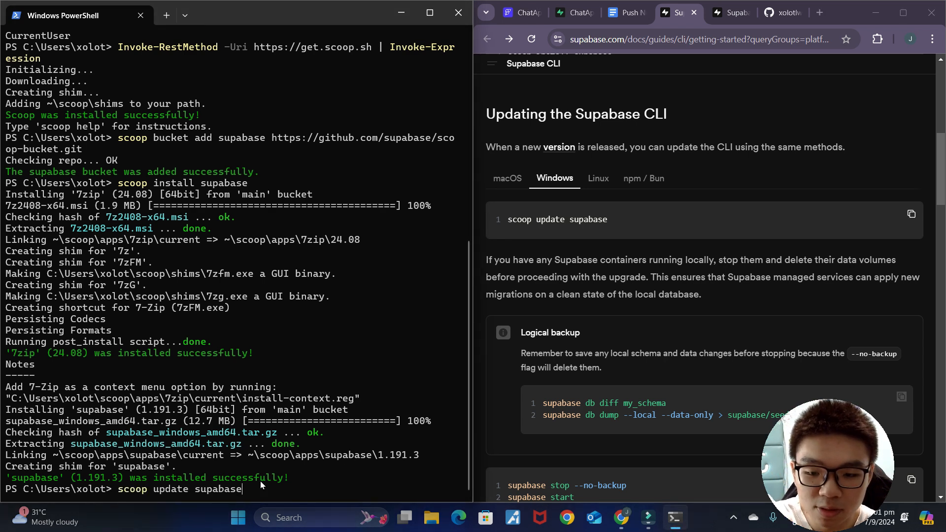
pyautogui.press('Return')
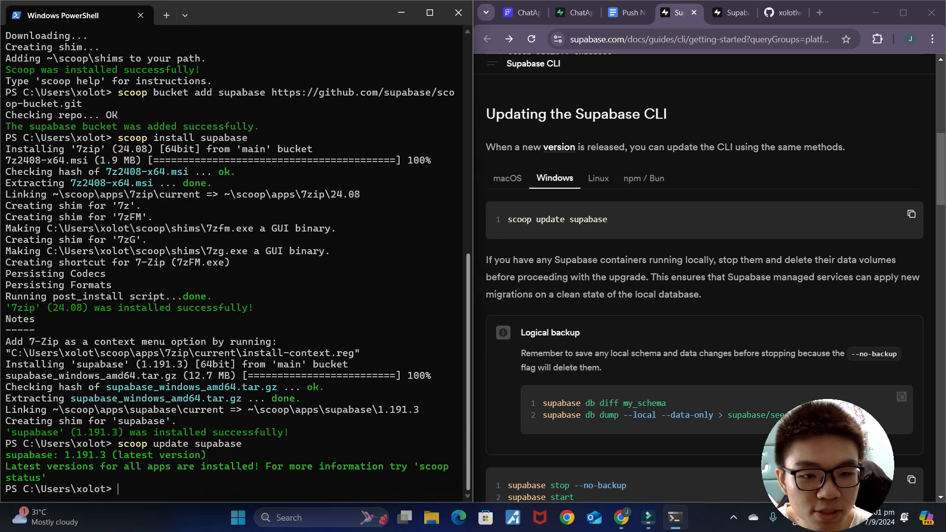
pyautogui.scroll(-3, 673, 285)
pyautogui.scroll(-1, 673, 285)
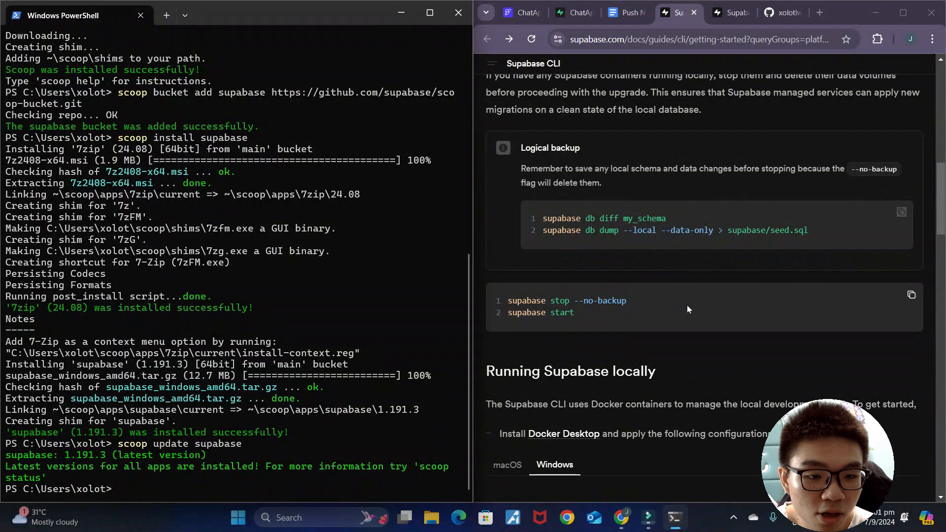
pyautogui.scroll(2, 690, 307)
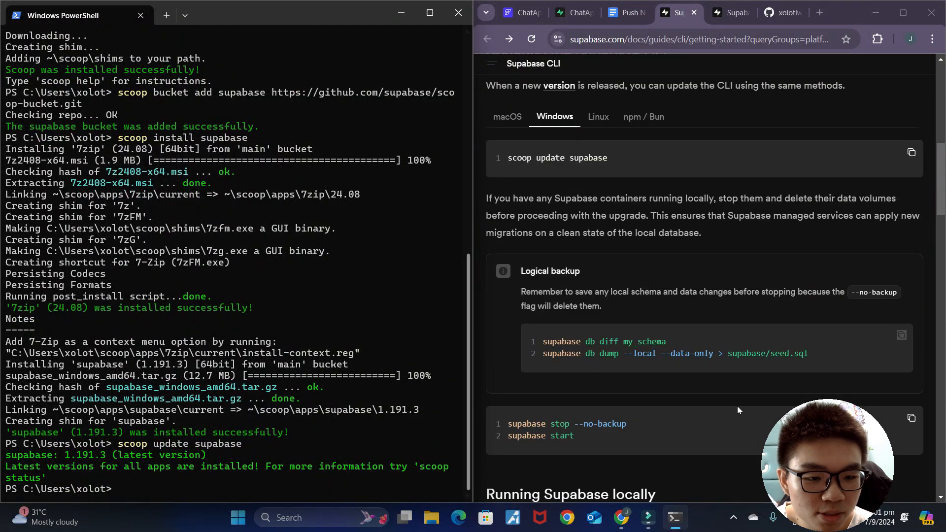
pyautogui.scroll(-6, 610, 410)
pyautogui.scroll(-3, 733, 235)
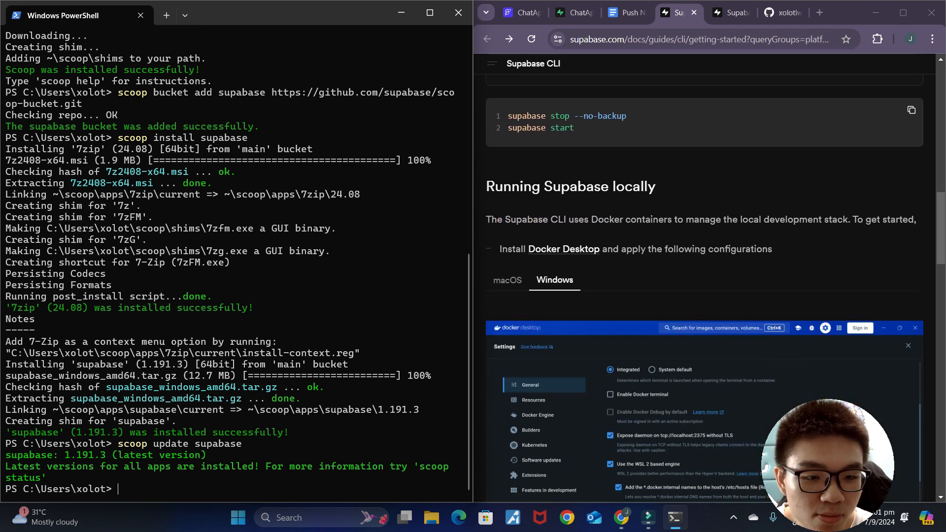
pyautogui.scroll(1, 733, 235)
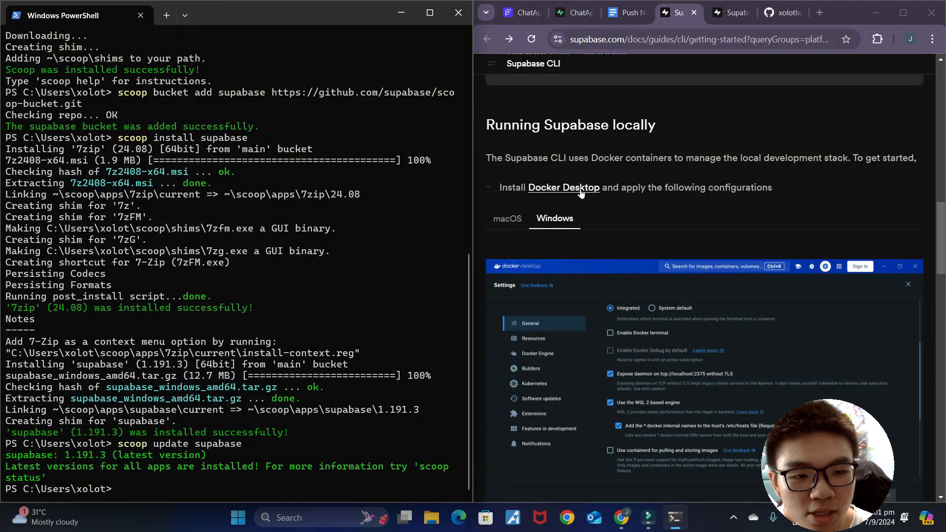
# Step: Open Docker Desktop's Windows install page and download the x86_64 installer
pyautogui.click(581, 192)
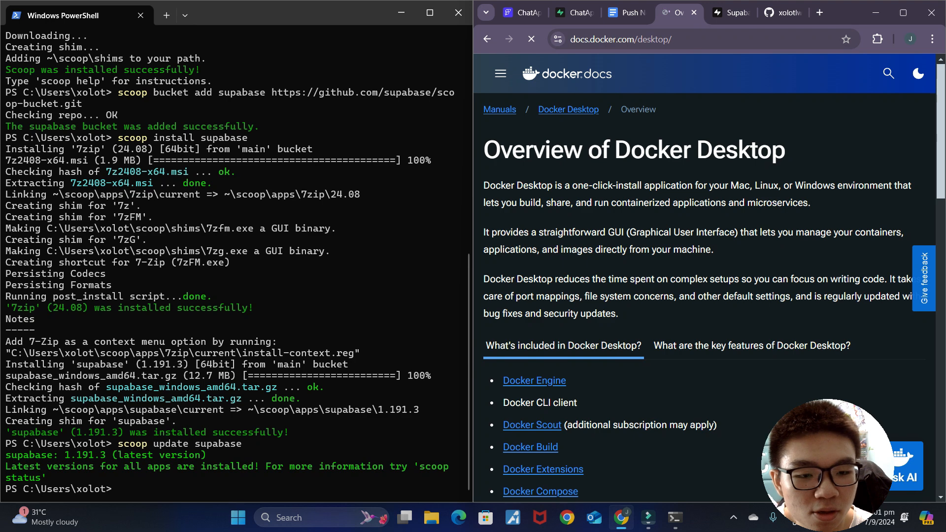
pyautogui.scroll(-3, 678, 236)
pyautogui.scroll(-7, 678, 236)
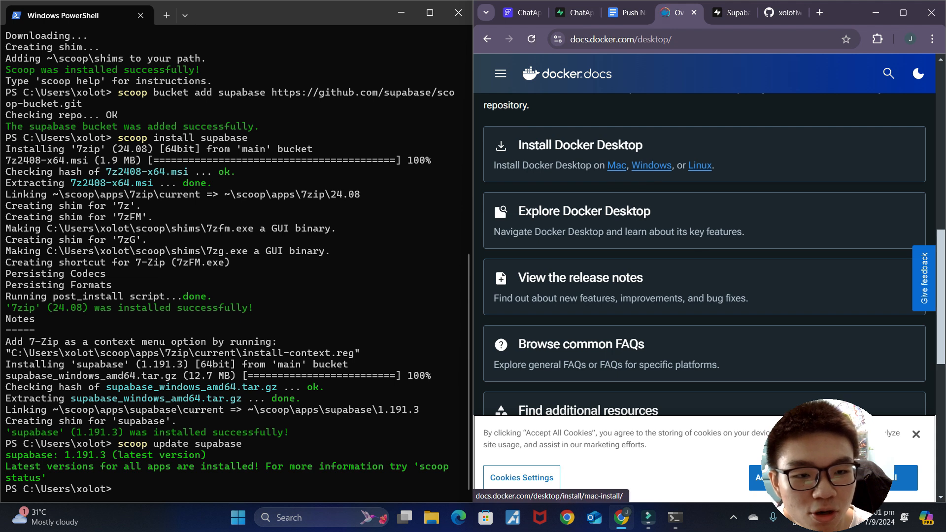
pyautogui.click(652, 170)
pyautogui.scroll(-4, 678, 238)
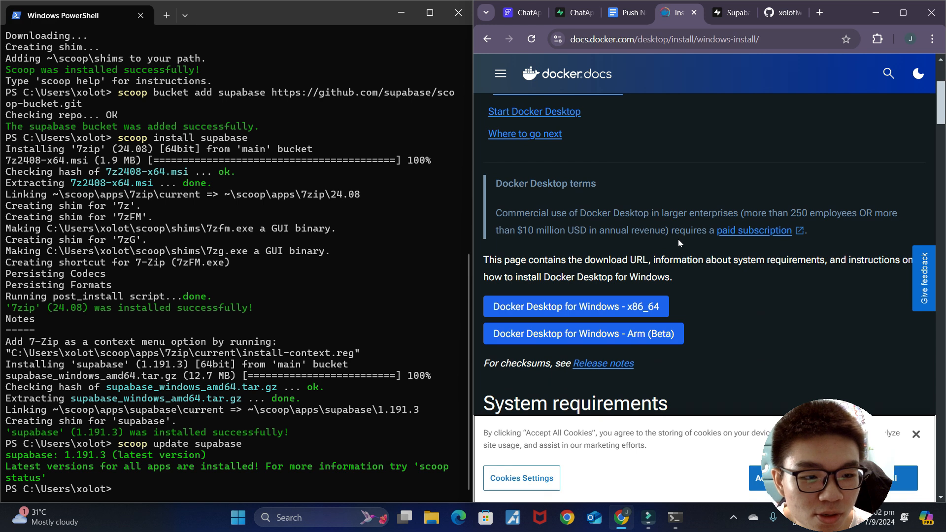
pyautogui.scroll(-1, 678, 239)
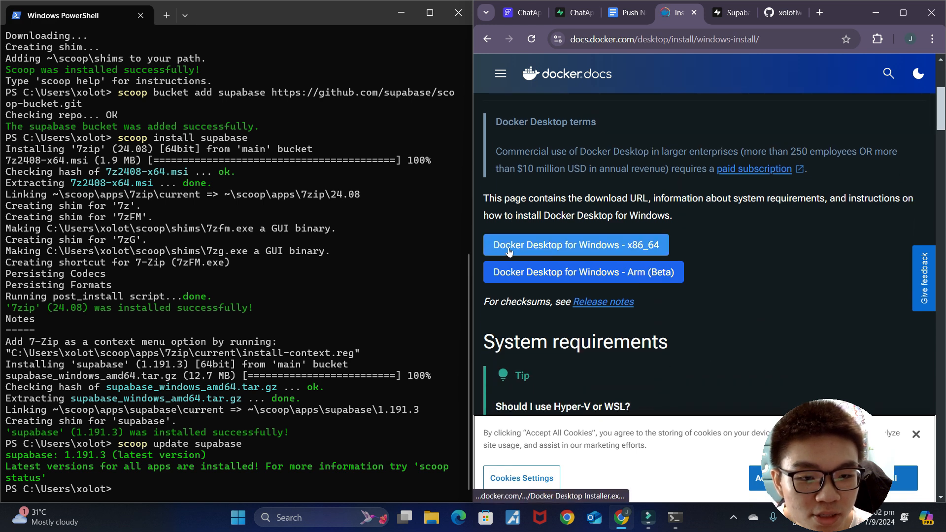
pyautogui.click(642, 251)
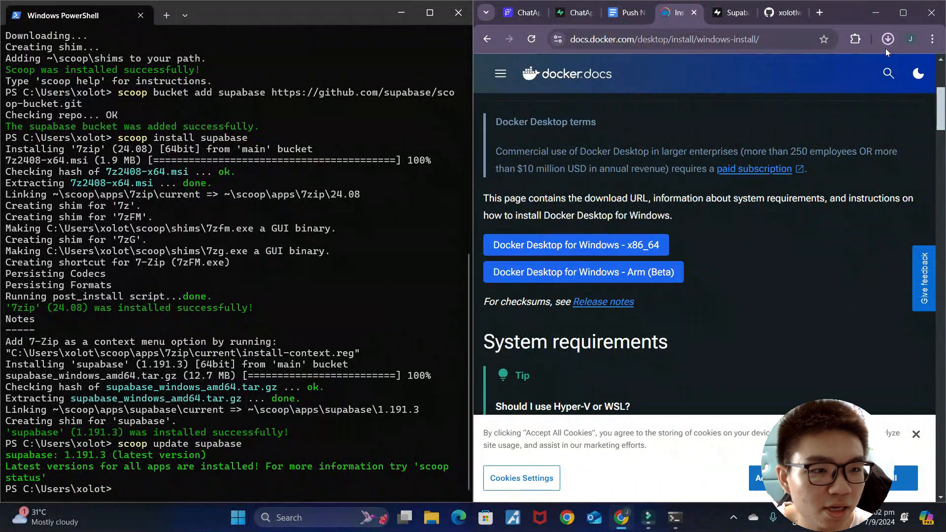
# Step: Install Docker Desktop 4.33.1 from the Downloads folder with default configuration, then restart Windows
pyautogui.click(431, 517)
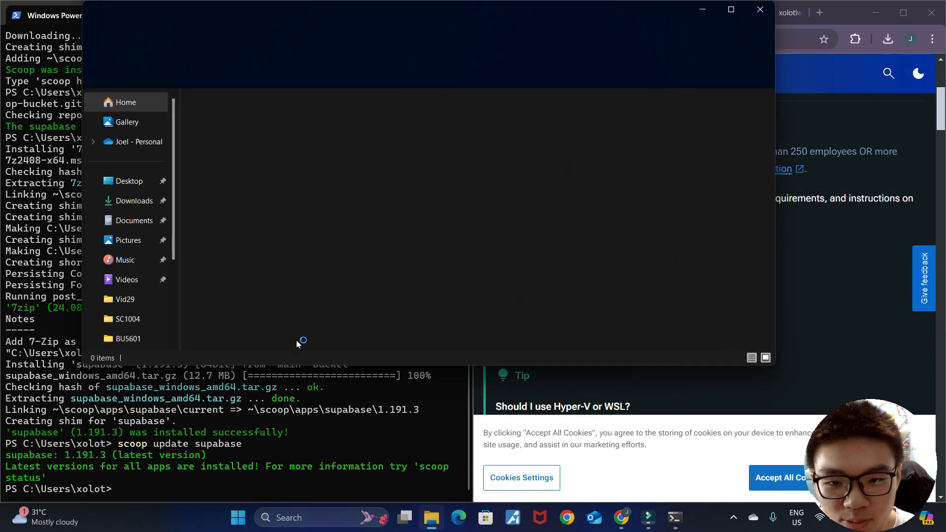
pyautogui.click(134, 201)
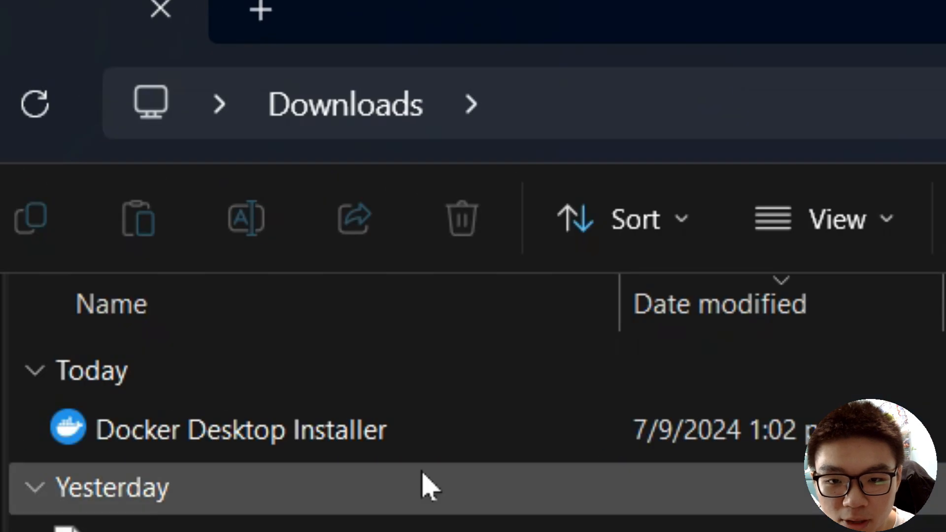
pyautogui.click(422, 460)
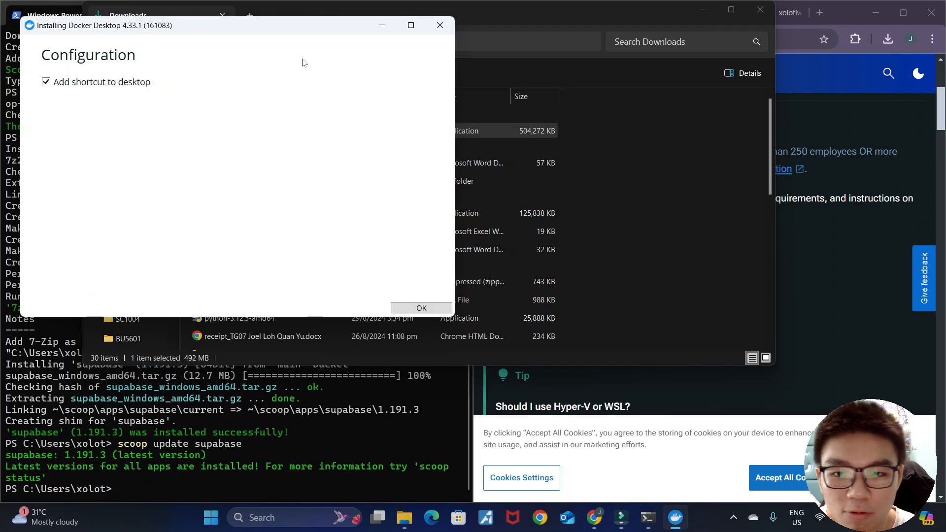
pyautogui.click(421, 308)
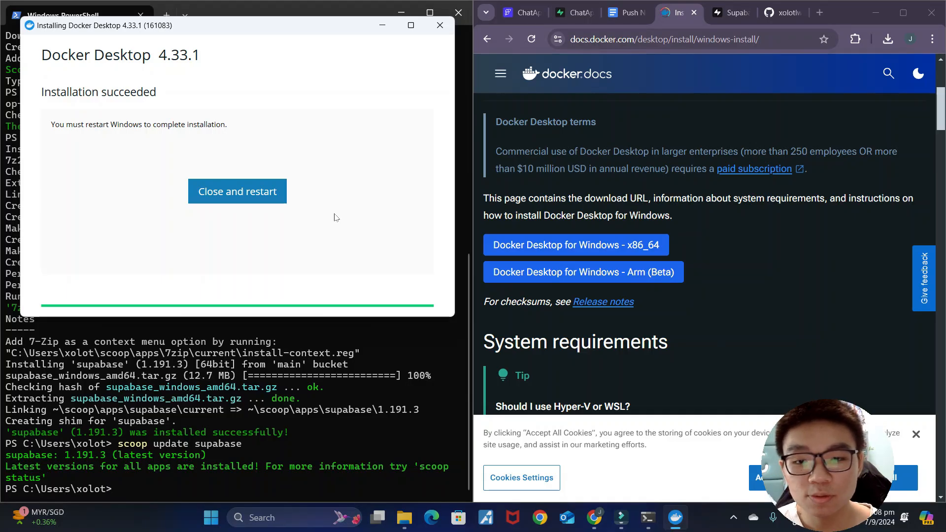
pyautogui.click(249, 199)
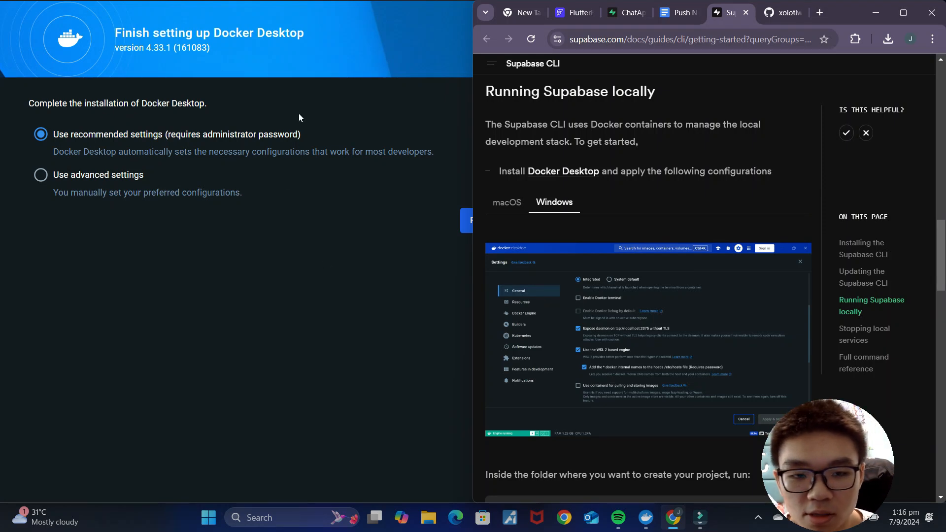
# Step: Finish Docker Desktop setup without signing in, skipping the welcome survey
pyautogui.click(245, 297)
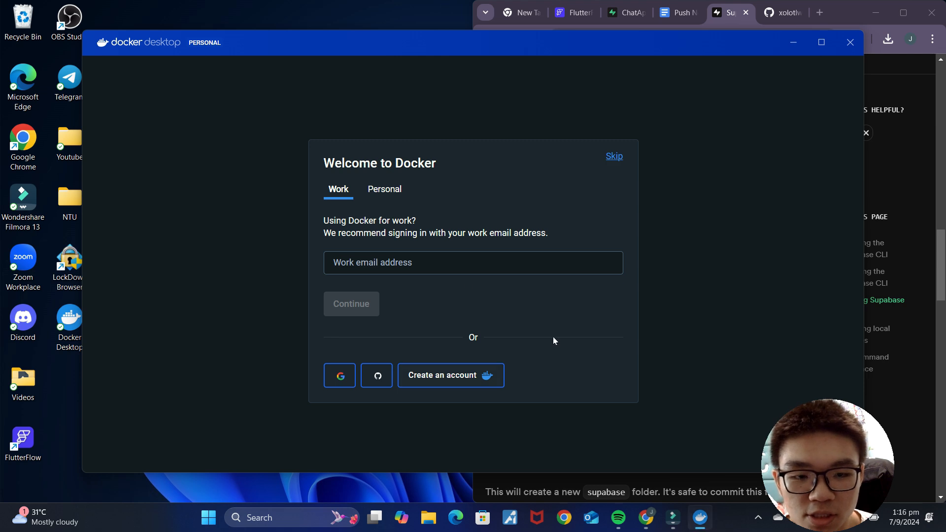
pyautogui.click(622, 157)
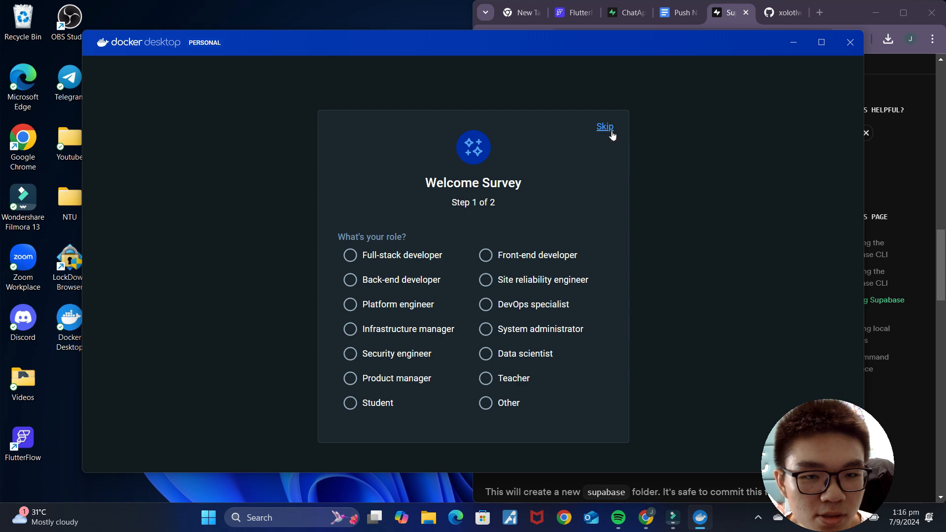
pyautogui.click(605, 129)
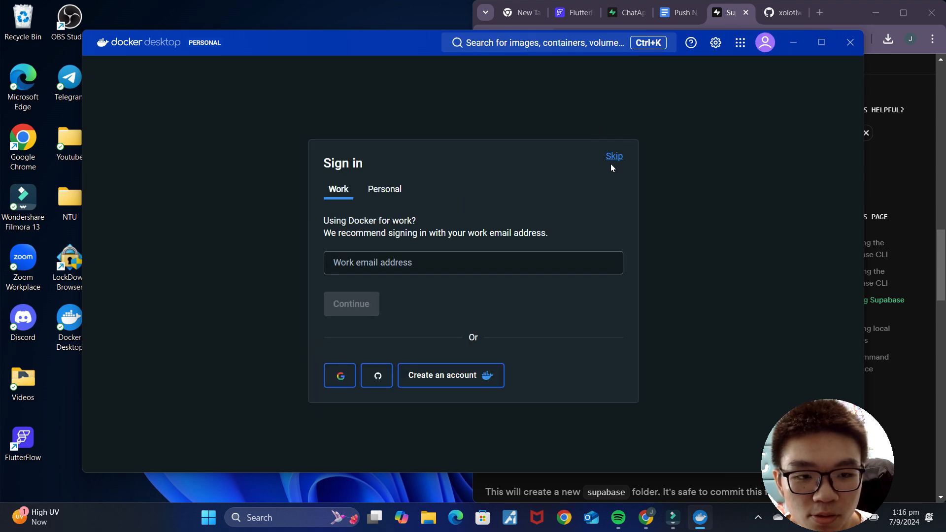
pyautogui.click(611, 155)
# Step: Snap Docker Desktop left beside the Supabase docs and open its Settings
pyautogui.moveTo(407, 39); pyautogui.dragTo(1, 247)
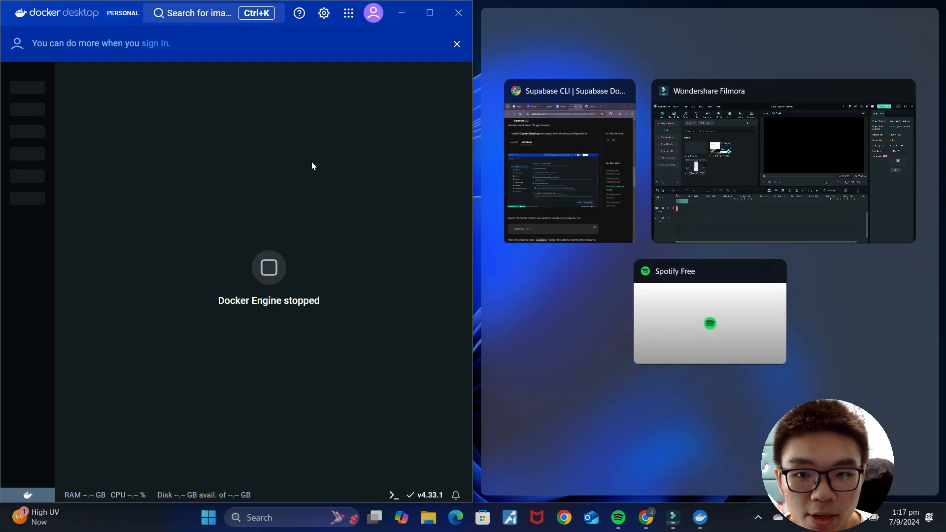
pyautogui.click(618, 160)
pyautogui.moveTo(476, 261); pyautogui.dragTo(526, 255)
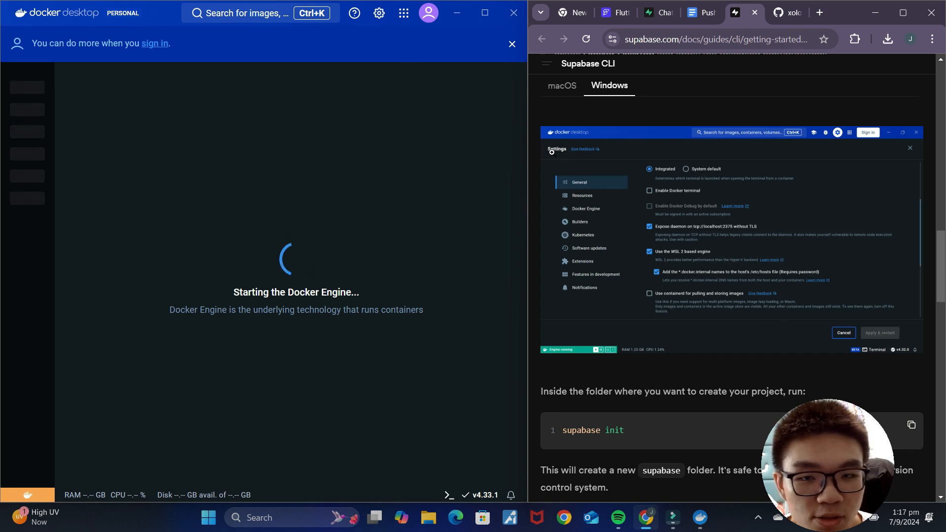
pyautogui.click(380, 21)
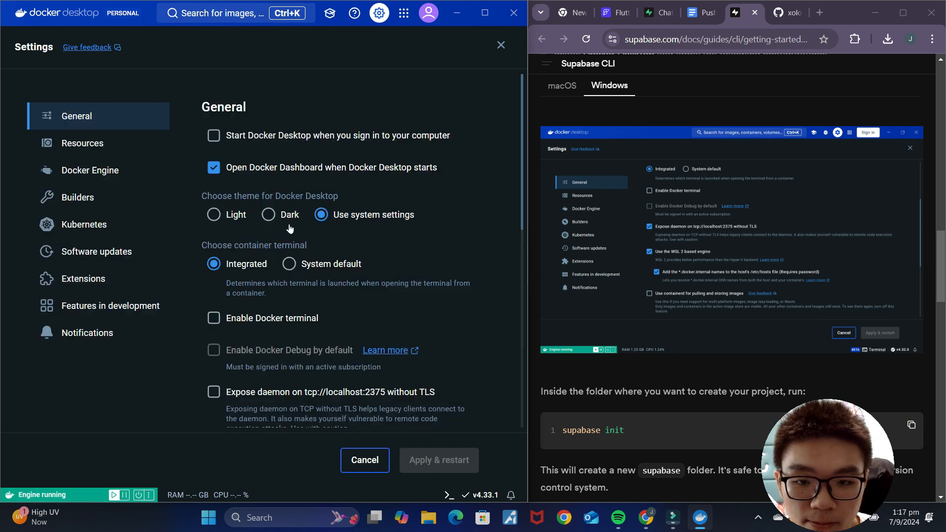
# Step: Enable exposing the daemon on tcp://localhost:2375 and adding *.docker.internal names to hosts
pyautogui.scroll(-1, 710, 256)
pyautogui.scroll(1, 710, 257)
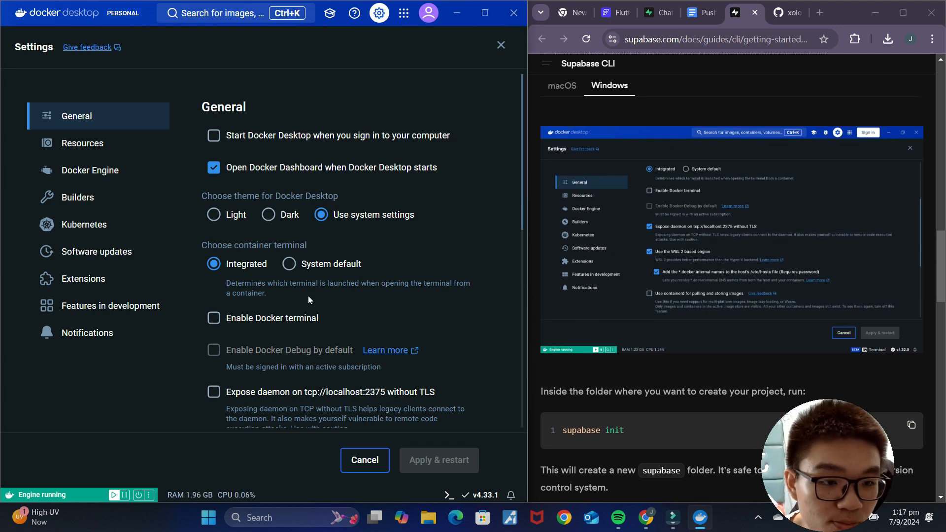
pyautogui.scroll(-3, 275, 242)
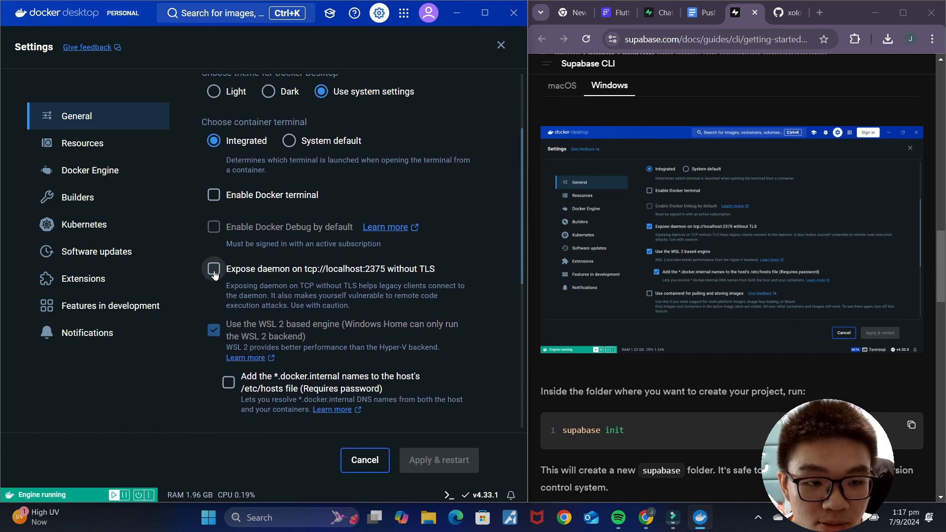
pyautogui.click(214, 269)
pyautogui.scroll(-3, 347, 318)
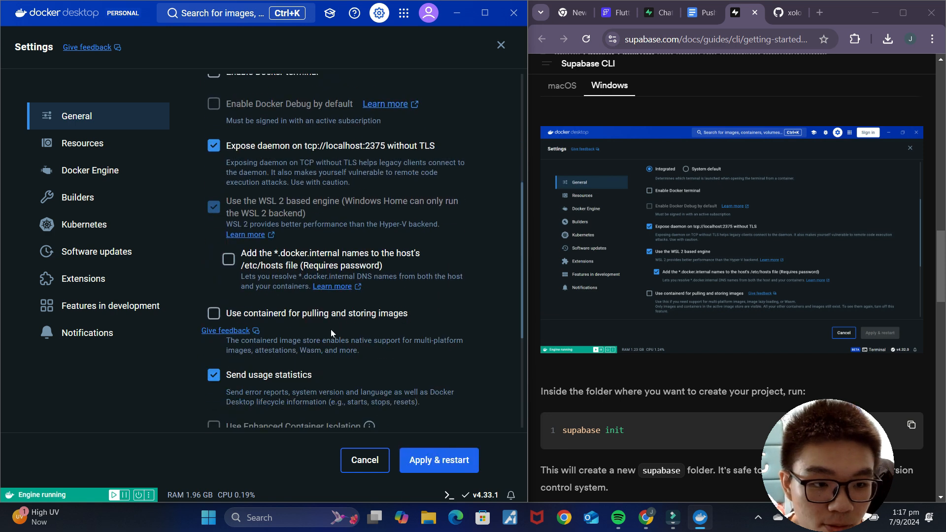
pyautogui.click(228, 268)
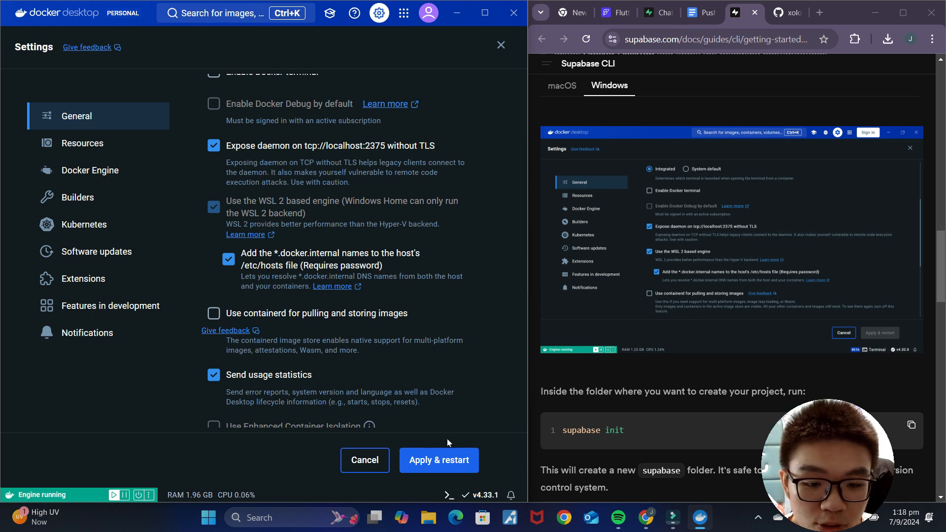
# Step: Apply and restart Docker, start the privileged helper service, and return to Containers
pyautogui.click(444, 460)
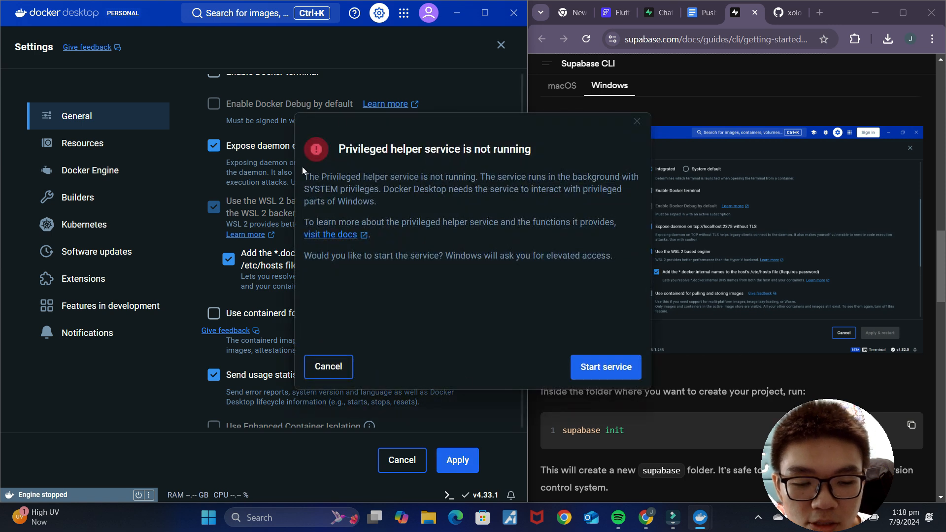
pyautogui.click(627, 367)
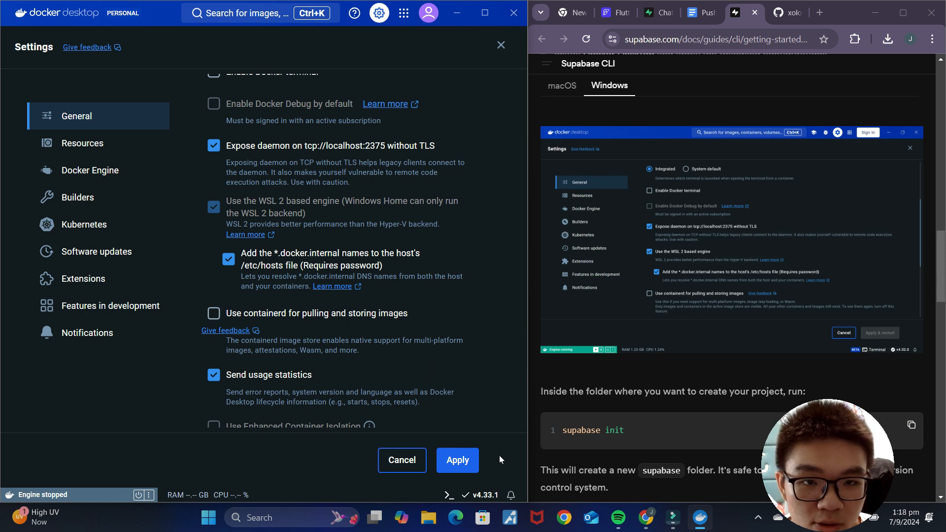
pyautogui.click(466, 461)
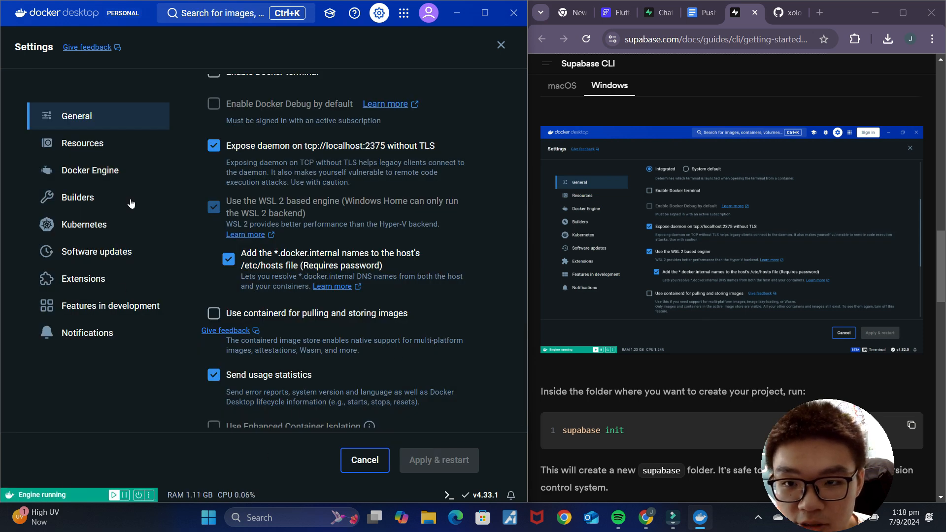
pyautogui.click(493, 45)
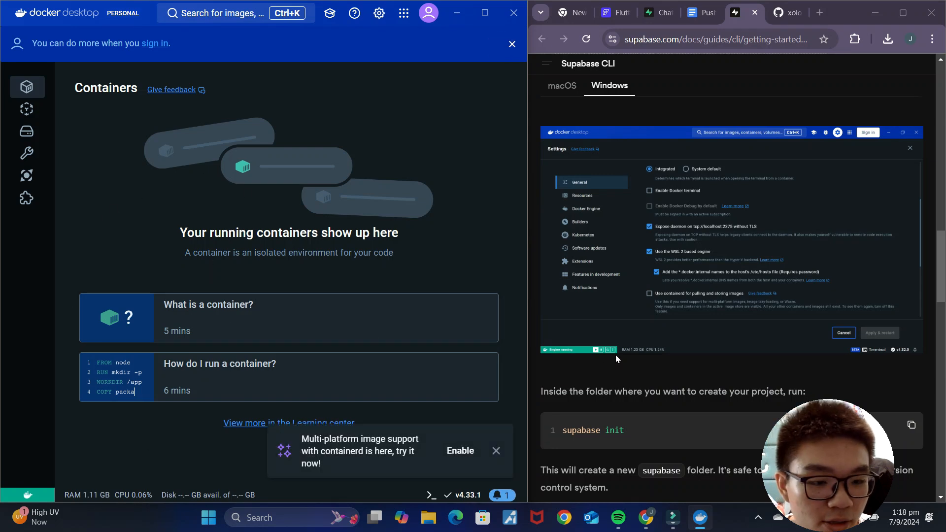
pyautogui.scroll(-2, 616, 354)
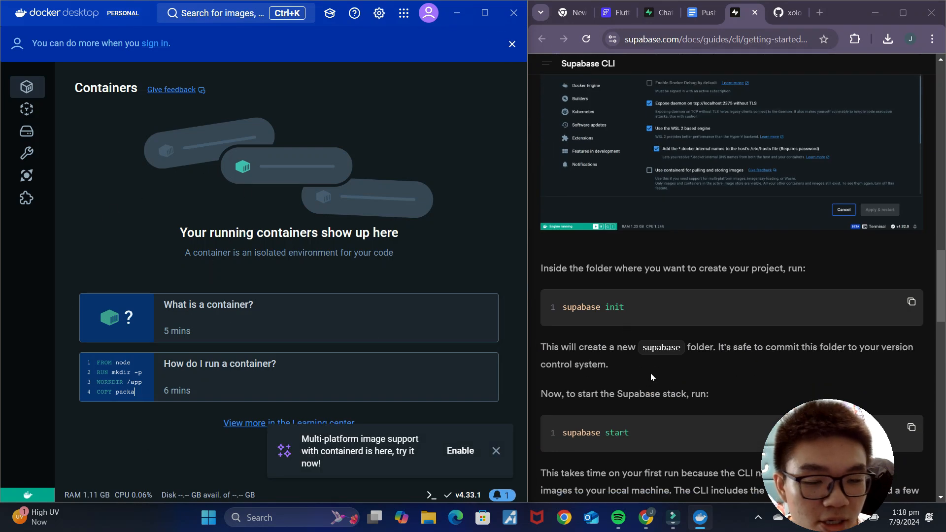
# Step: Minimize Docker Desktop and maximize the Supabase CLI docs in the browser
pyautogui.click(468, 16)
pyautogui.click(903, 12)
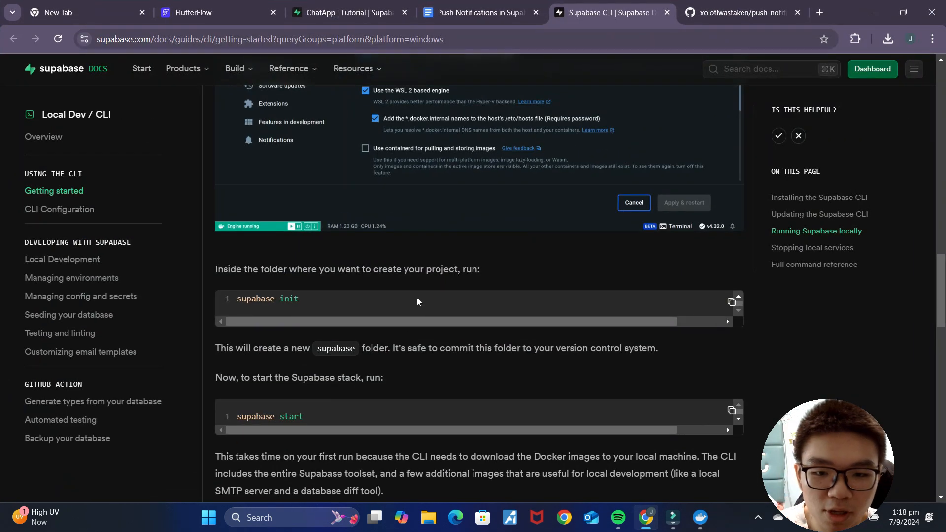
pyautogui.scroll(-1, 562, 301)
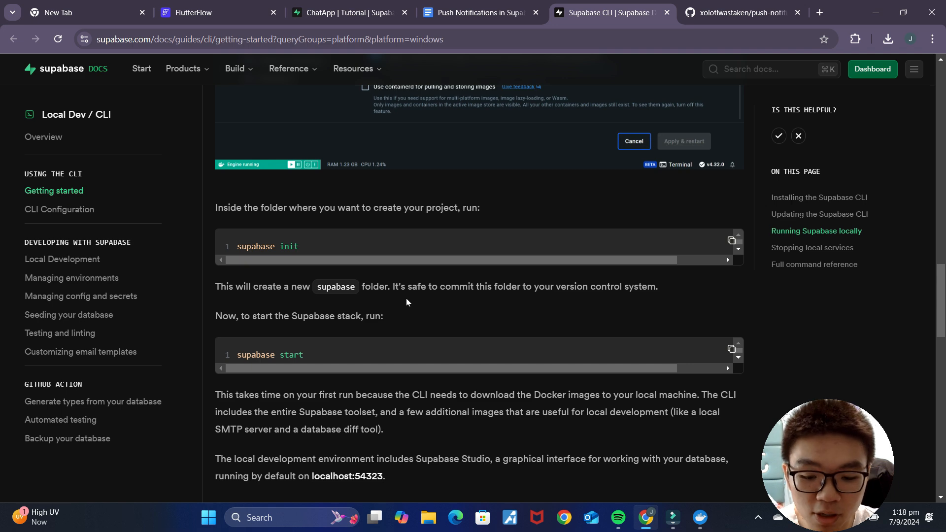
# Step: Launch Windows PowerShell and snap it to the left half of the screen
pyautogui.press('super')
pyautogui.write('powershell')
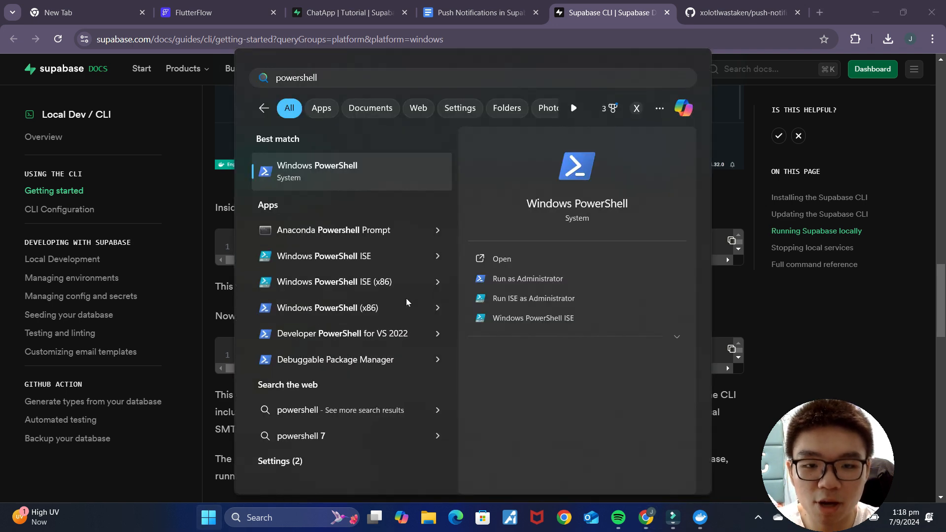
pyautogui.press('Return')
pyautogui.moveTo(330, 94); pyautogui.dragTo(1, 220)
pyautogui.click(576, 217)
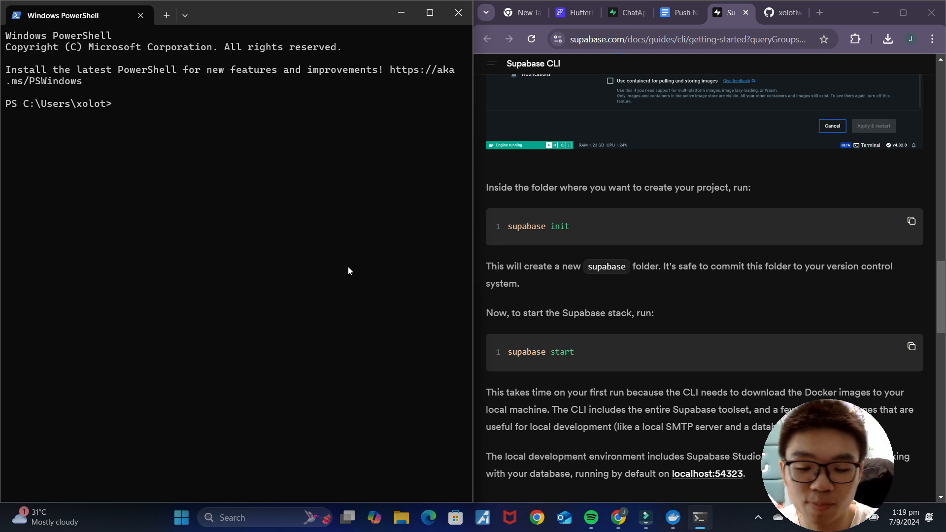
# Step: Create a new folder named Supabase on the Desktop in File Explorer
pyautogui.click(402, 517)
pyautogui.click(126, 181)
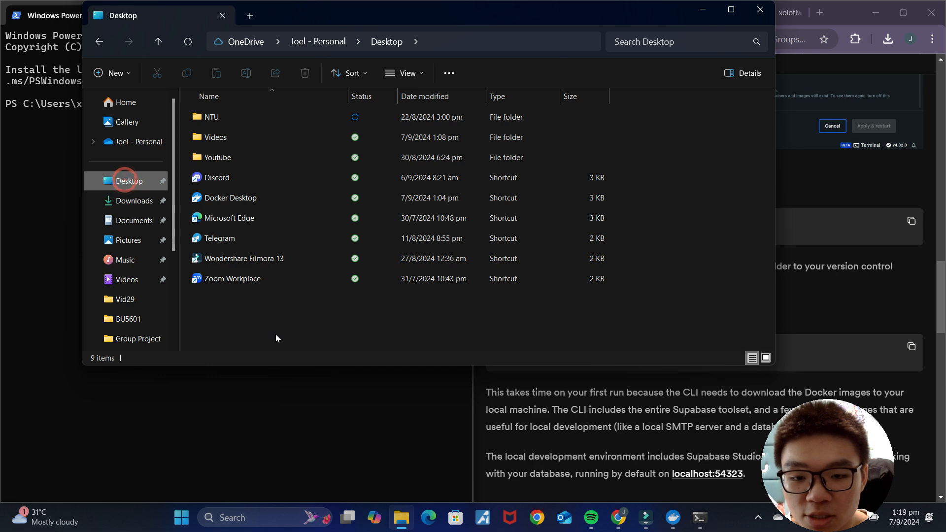
pyautogui.rightClick(268, 317)
pyautogui.click(332, 270)
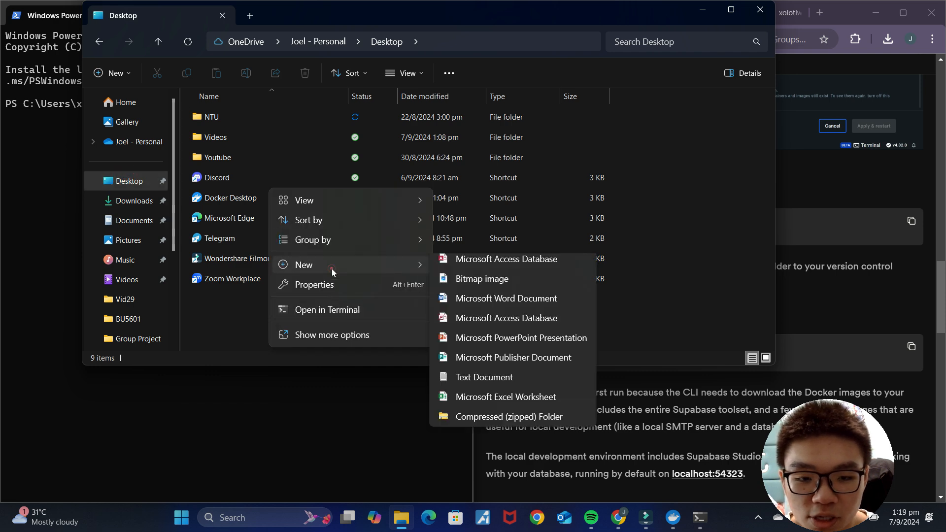
pyautogui.click(525, 267)
pyautogui.write('Supabase')
pyautogui.press('Return')
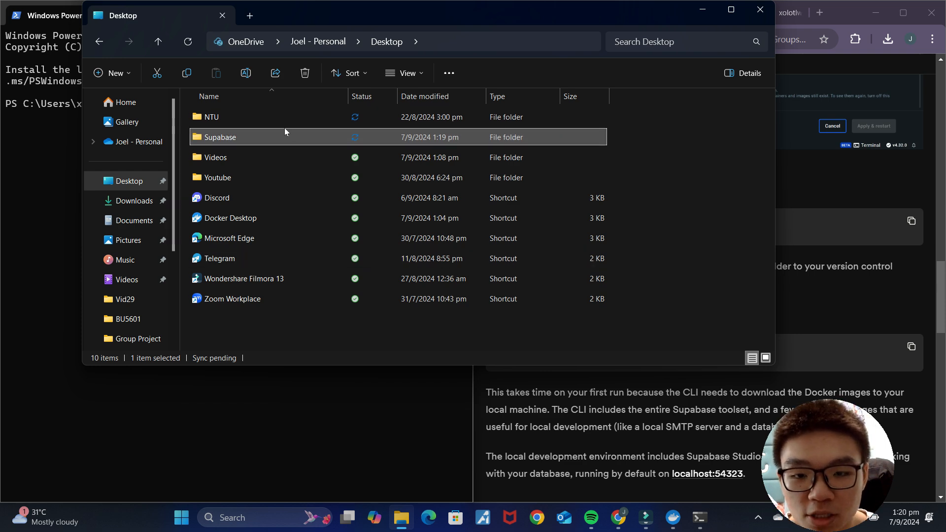
# Step: Select the Desktop folder's full path in the address bar, then return to PowerShell
pyautogui.click(425, 43)
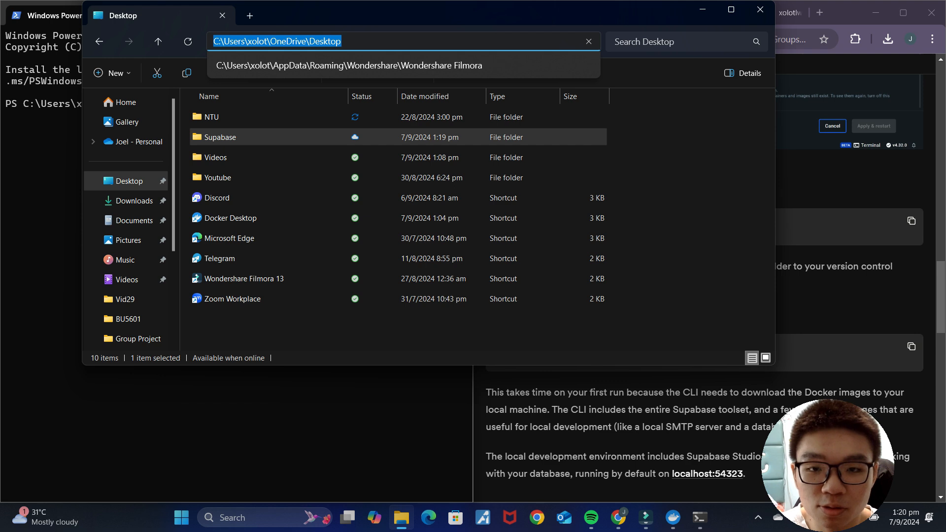
pyautogui.moveTo(373, 42); pyautogui.dragTo(211, 43)
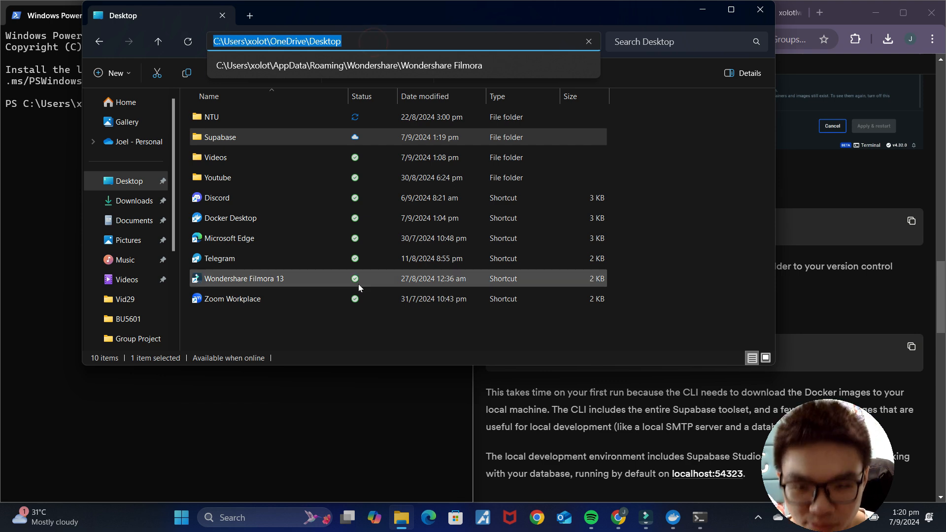
pyautogui.click(173, 463)
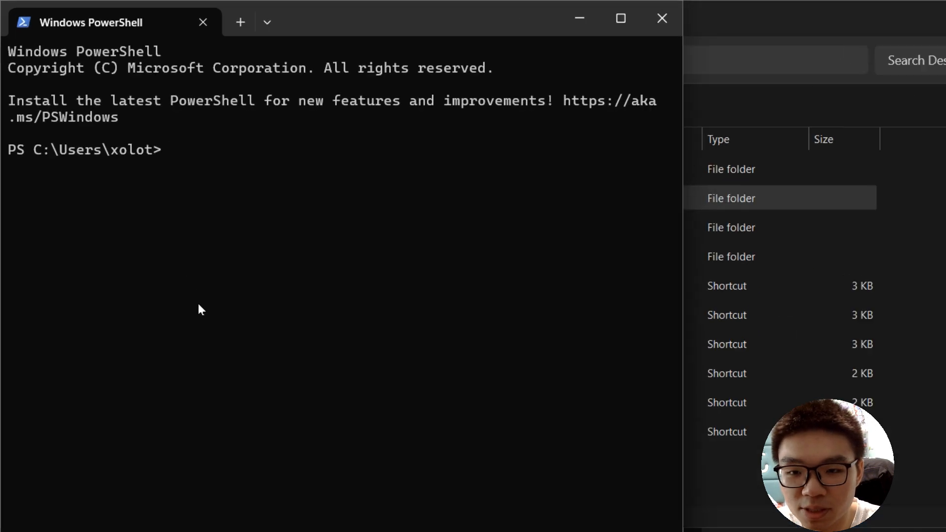
# Step: Change directory into the Supabase folder on the OneDrive Desktop
pyautogui.write('cd C:\\Users\\xolot\\OneDrive\\Desktop')
pyautogui.press('Return')
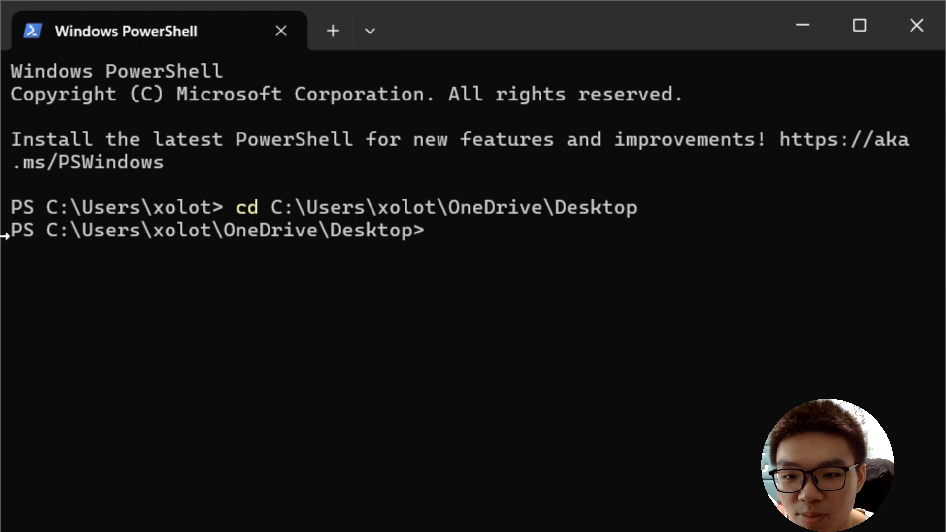
pyautogui.moveTo(4, 232); pyautogui.dragTo(433, 232)
pyautogui.click(458, 225)
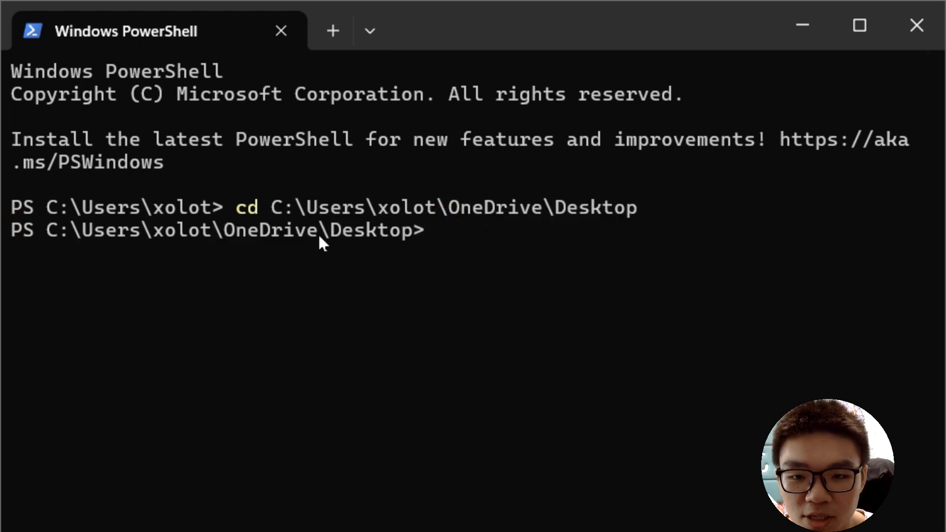
pyautogui.write('cd ')
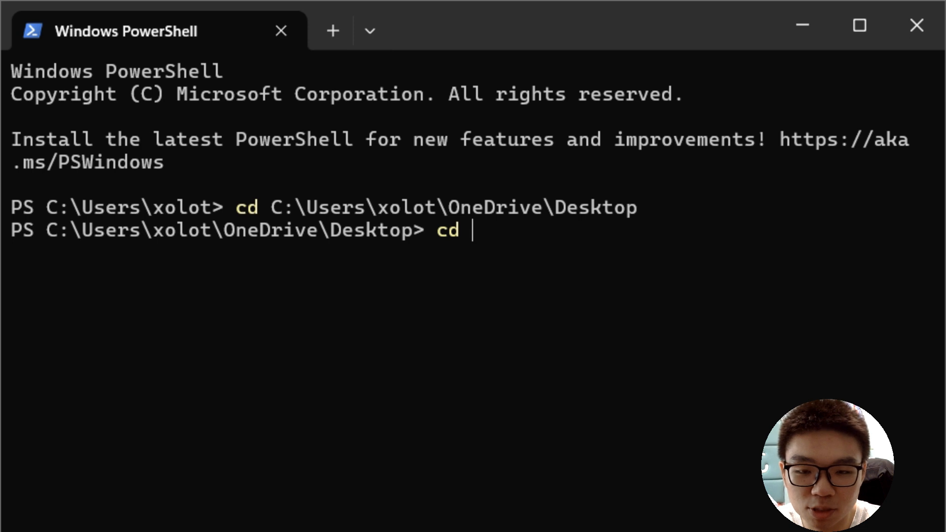
pyautogui.write('Supabase')
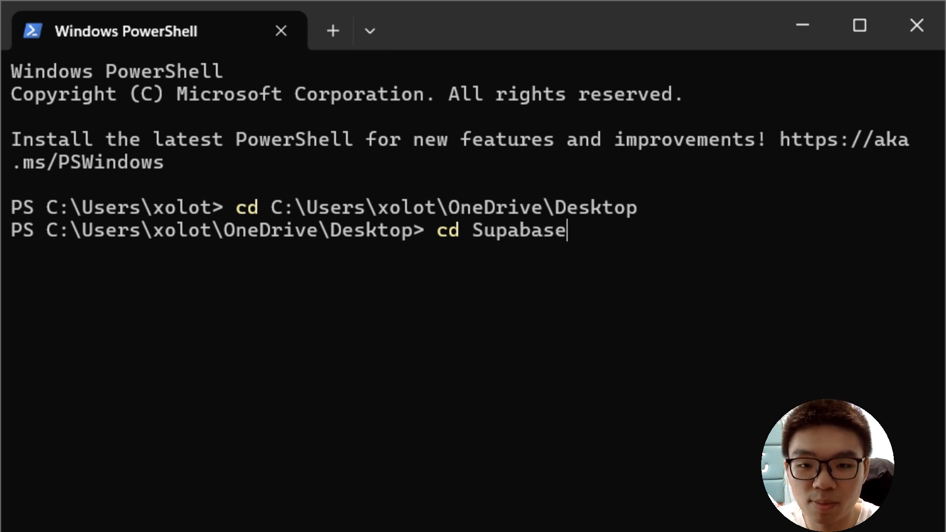
pyautogui.press('Return')
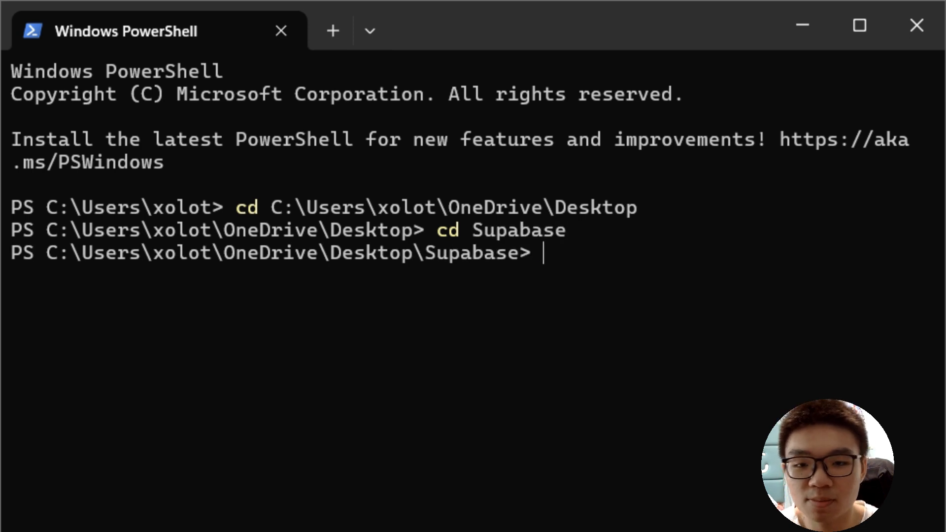
pyautogui.moveTo(550, 268); pyautogui.dragTo(11, 254)
pyautogui.click(563, 250)
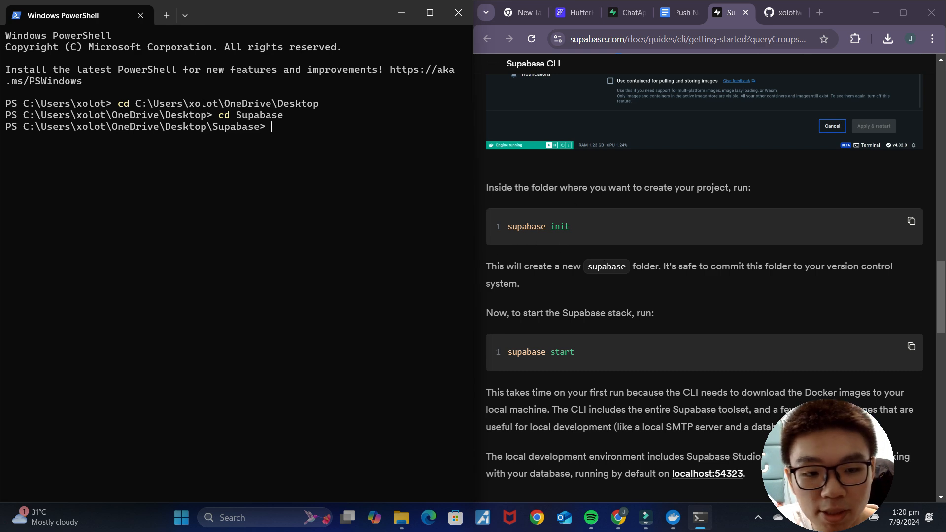
# Step: Run supabase init from the docs, answering y to generate VS Code settings for Deno
pyautogui.click(911, 220)
pyautogui.click(294, 129)
pyautogui.hotkey('ctrl', 'v')
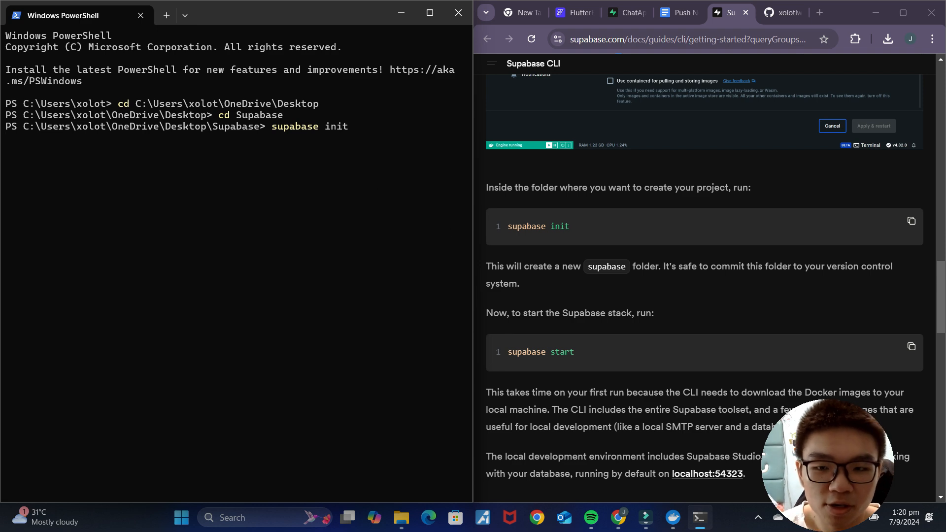
pyautogui.press('Return')
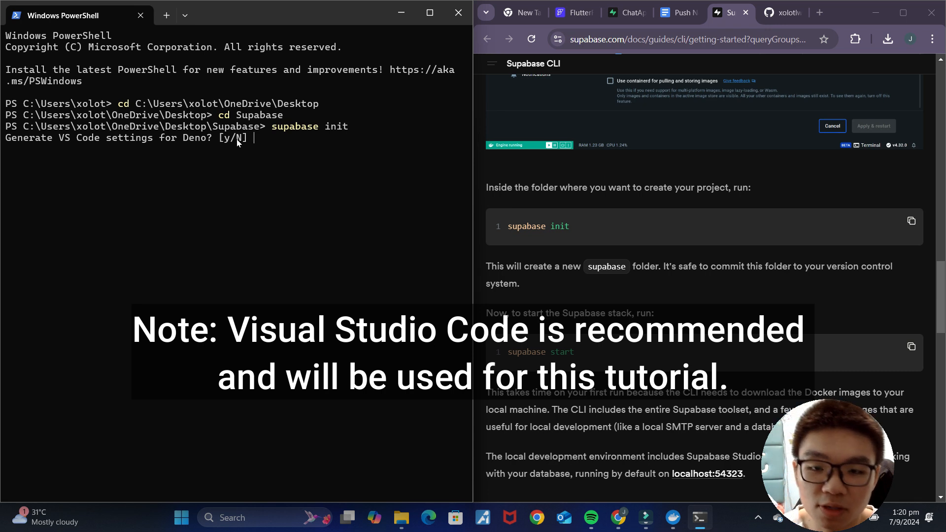
pyautogui.write('y')
pyautogui.press('Return')
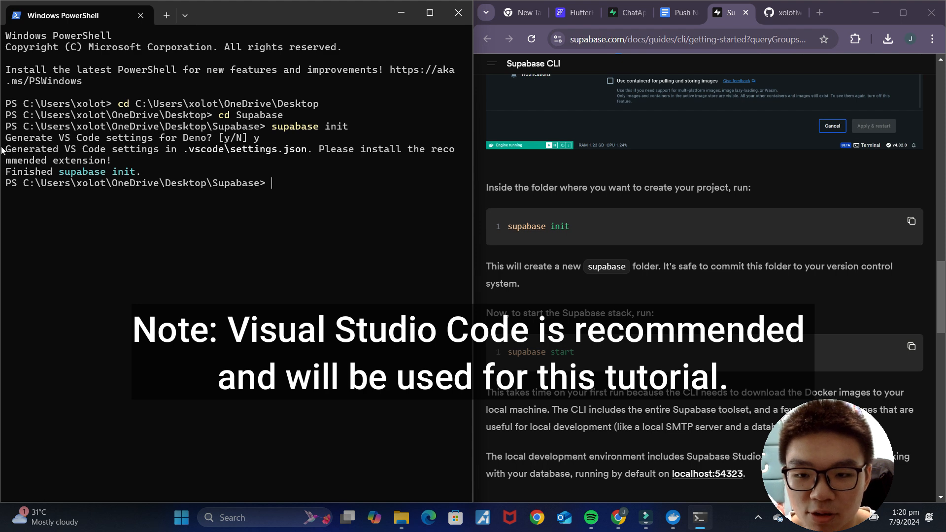
# Step: Check the generated supabase subfolder's files in File Explorer, then minimize the window
pyautogui.click(402, 517)
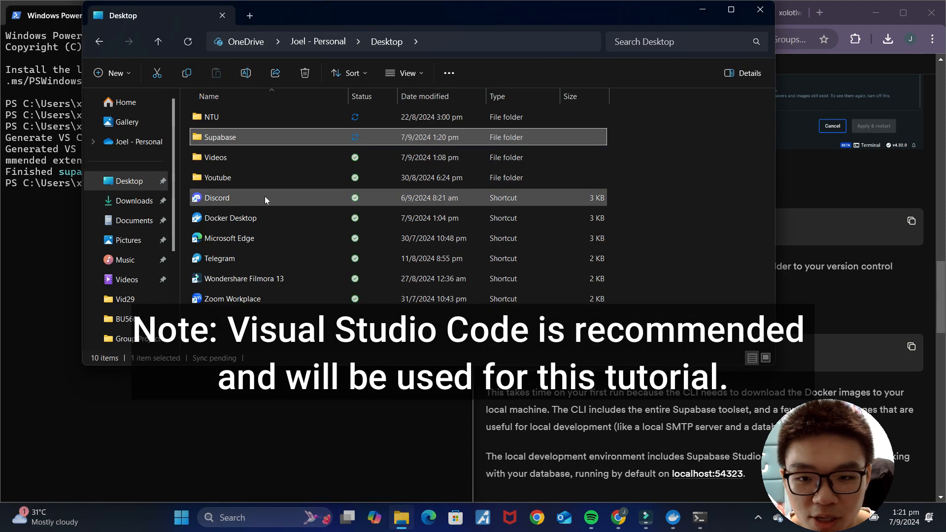
pyautogui.doubleClick(241, 141)
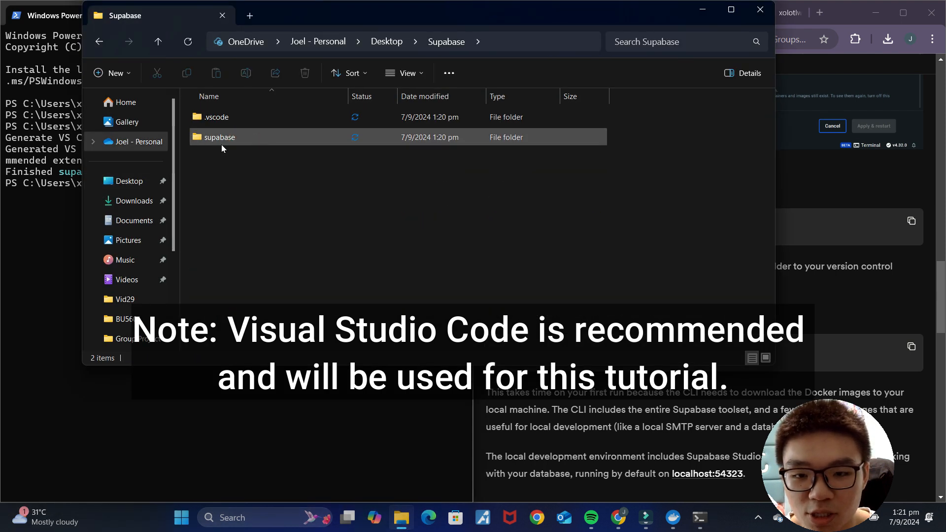
pyautogui.doubleClick(221, 139)
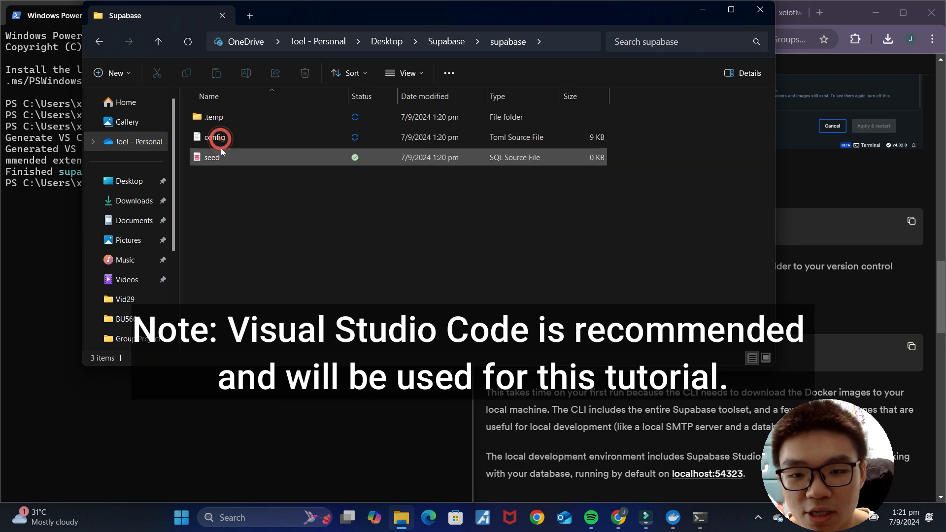
pyautogui.click(701, 11)
pyautogui.scroll(-2, 707, 223)
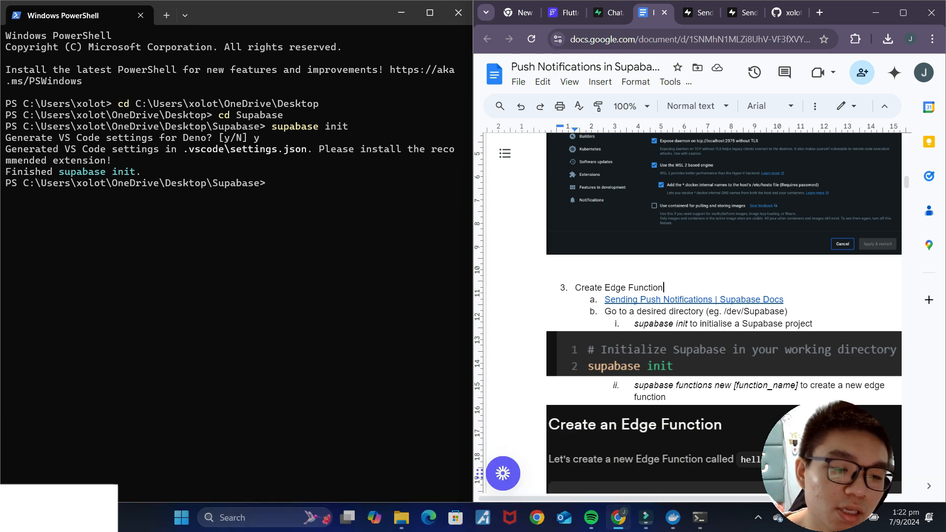
# Step: Run 'supabase functions new push' copied from the Sending Push Notifications guide
pyautogui.click(751, 300)
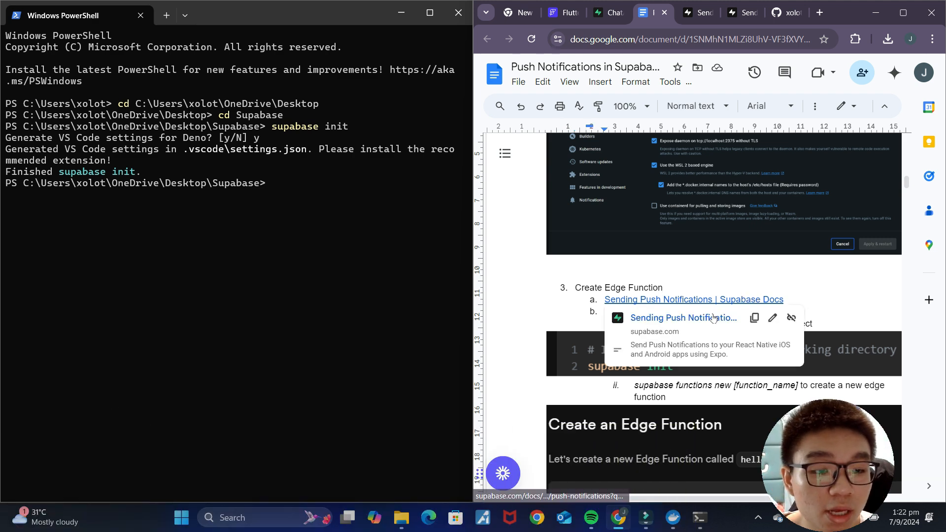
pyautogui.click(712, 315)
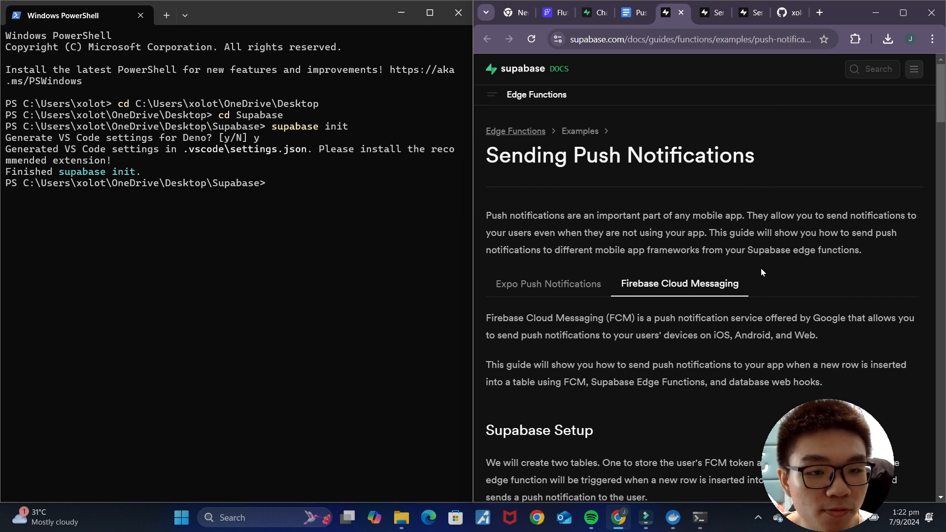
pyautogui.scroll(-15, 762, 281)
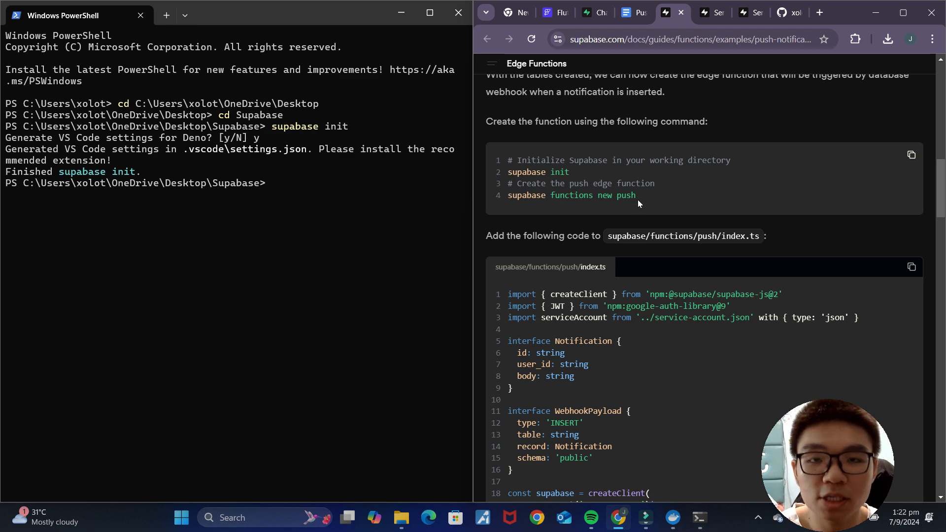
pyautogui.moveTo(639, 198); pyautogui.dragTo(509, 196)
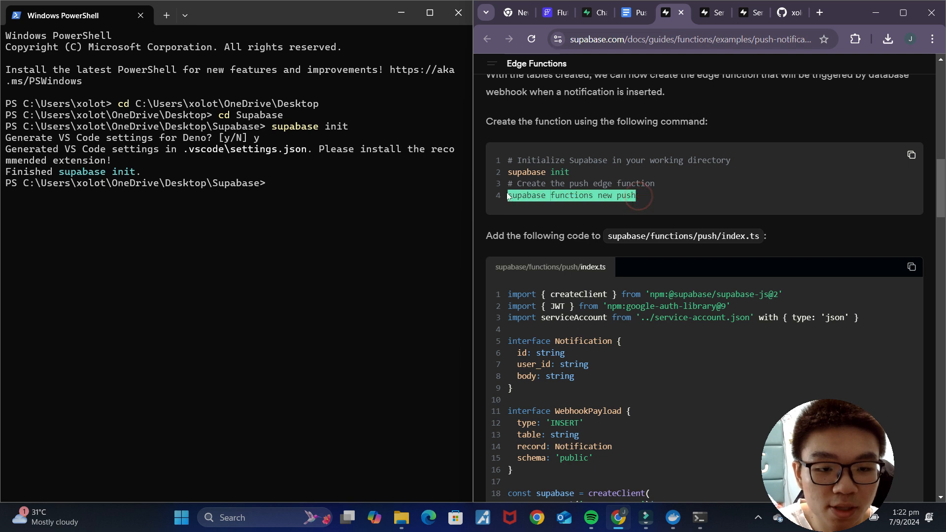
pyautogui.click(280, 184)
pyautogui.hotkey('ctrl', 'v')
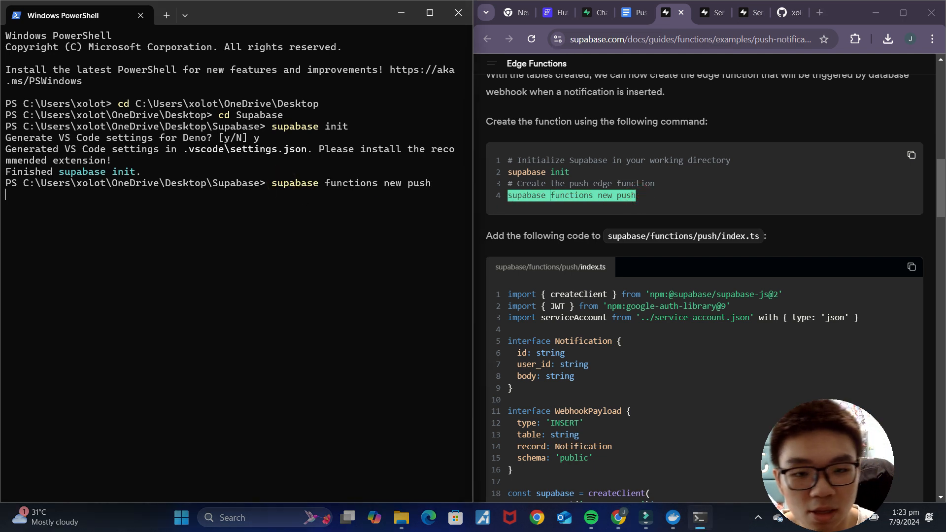
pyautogui.press('Return')
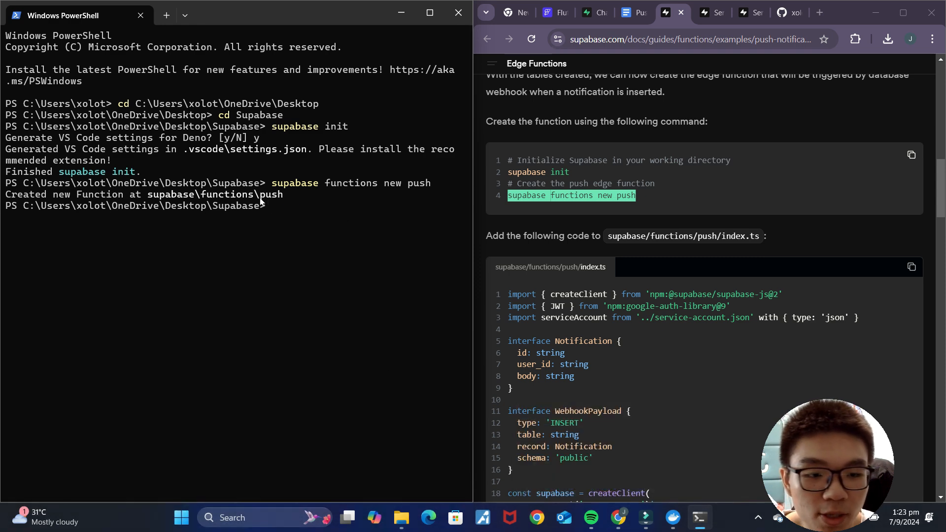
# Step: Open the Supabase project folder in VS Code with 'code .'
pyautogui.scroll(-3, 684, 288)
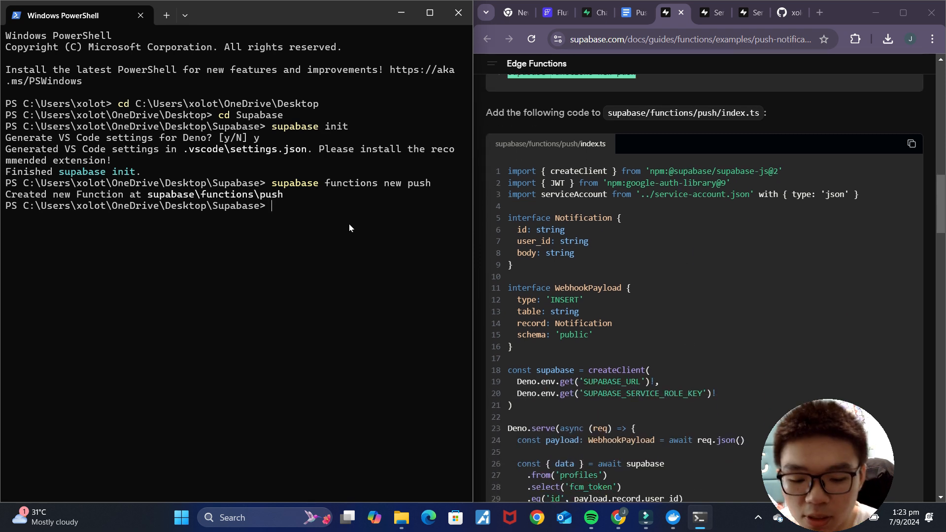
pyautogui.write('code .')
pyautogui.press('Return')
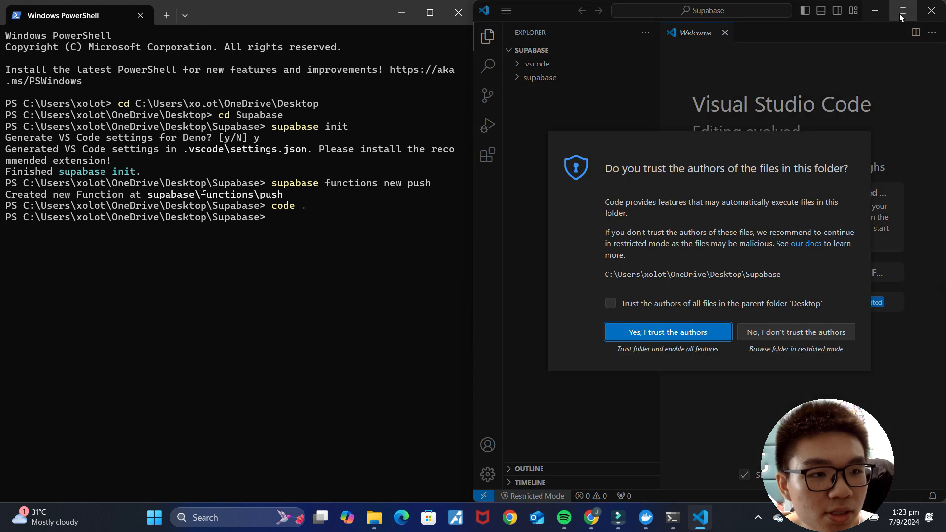
# Step: Trust the folder's authors, maximize VS Code, and open supabase/functions/push/index.ts
pyautogui.click(703, 335)
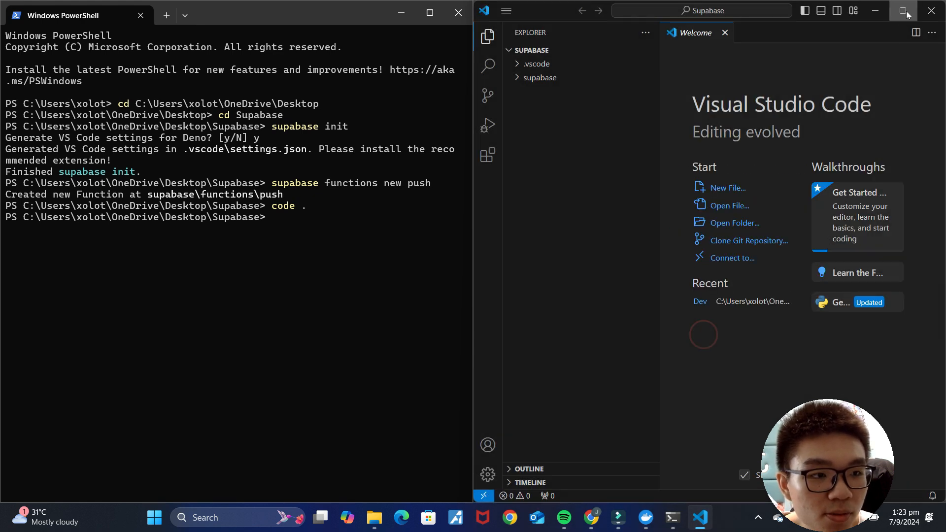
pyautogui.click(903, 10)
pyautogui.click(47, 80)
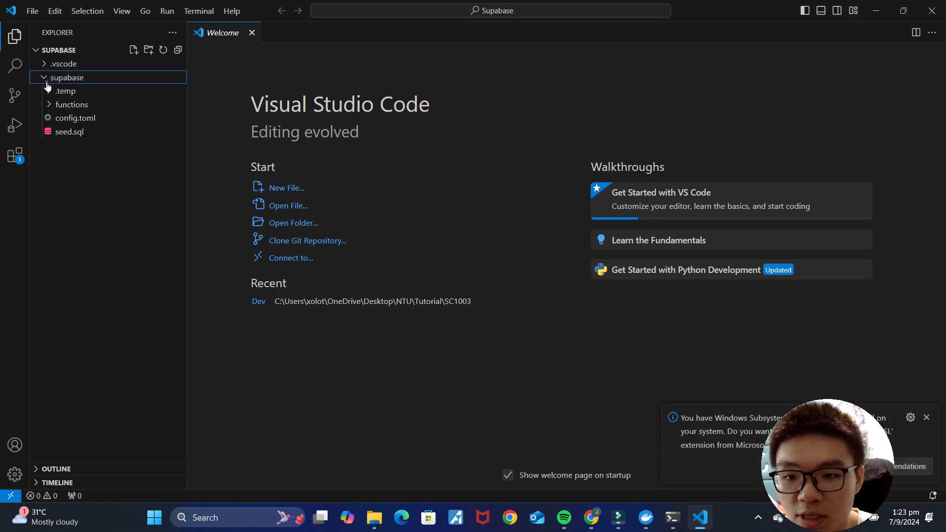
pyautogui.click(74, 106)
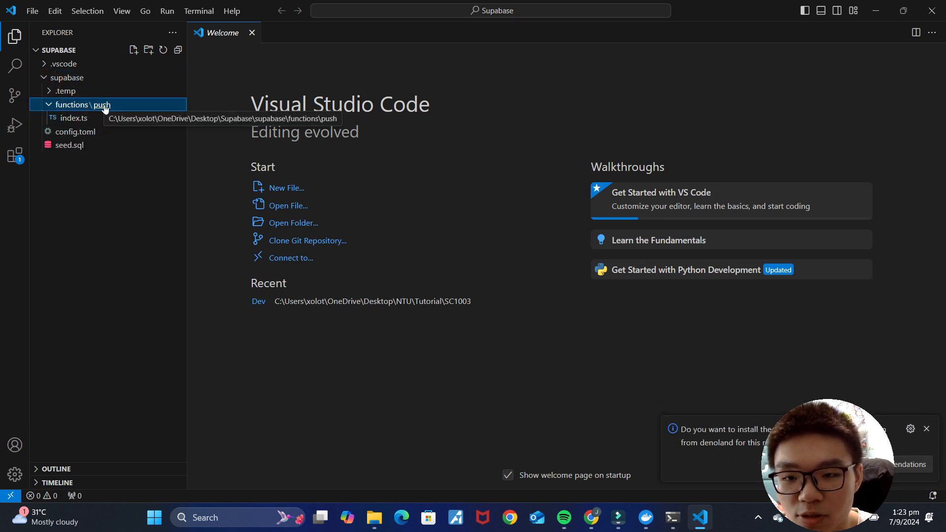
pyautogui.click(84, 118)
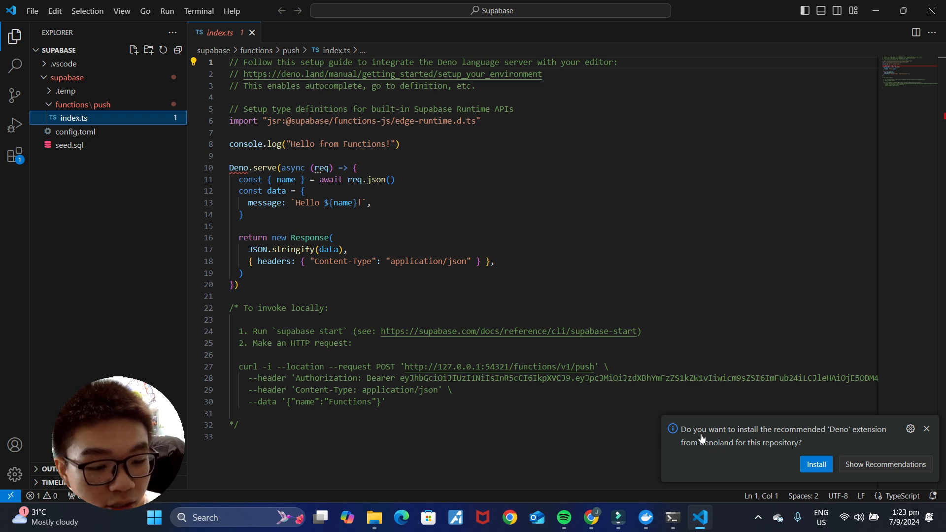
# Step: Install the recommended Deno extension and reopen the push function's index.ts
pyautogui.click(815, 464)
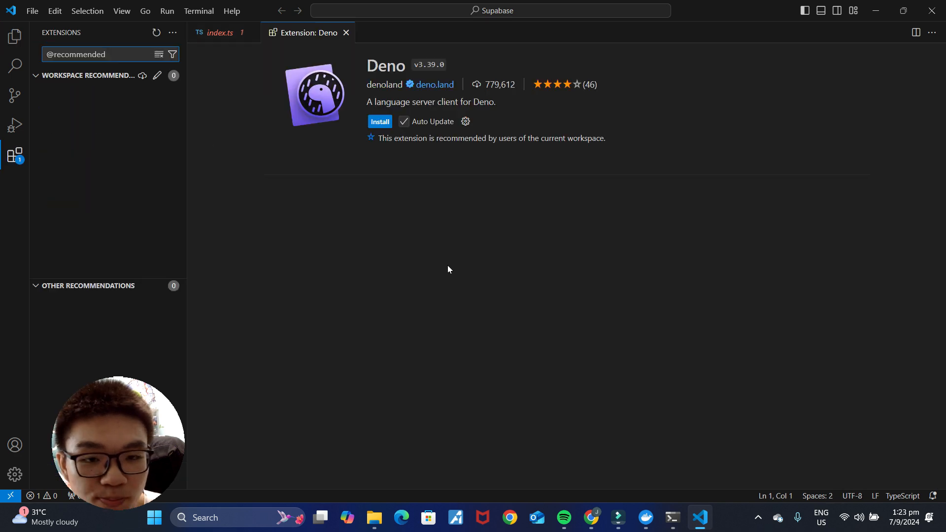
pyautogui.click(381, 123)
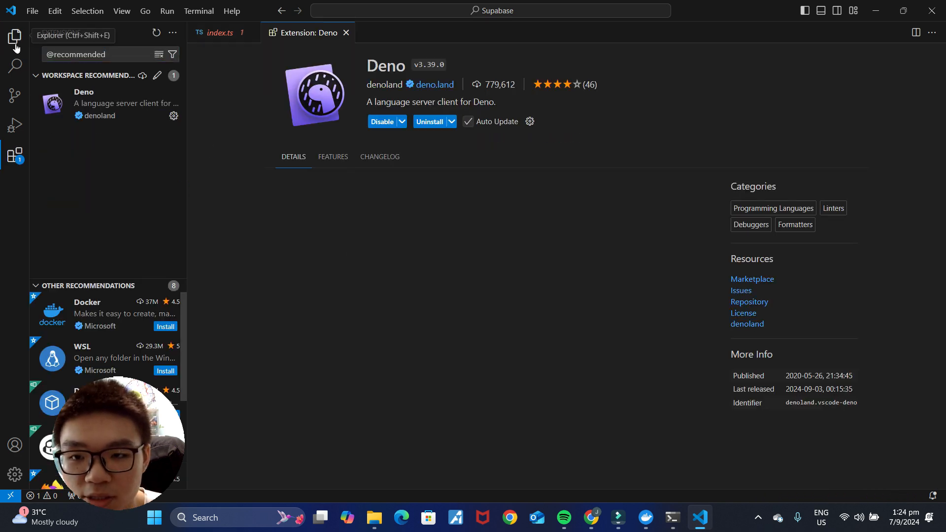
pyautogui.click(14, 36)
pyautogui.click(76, 117)
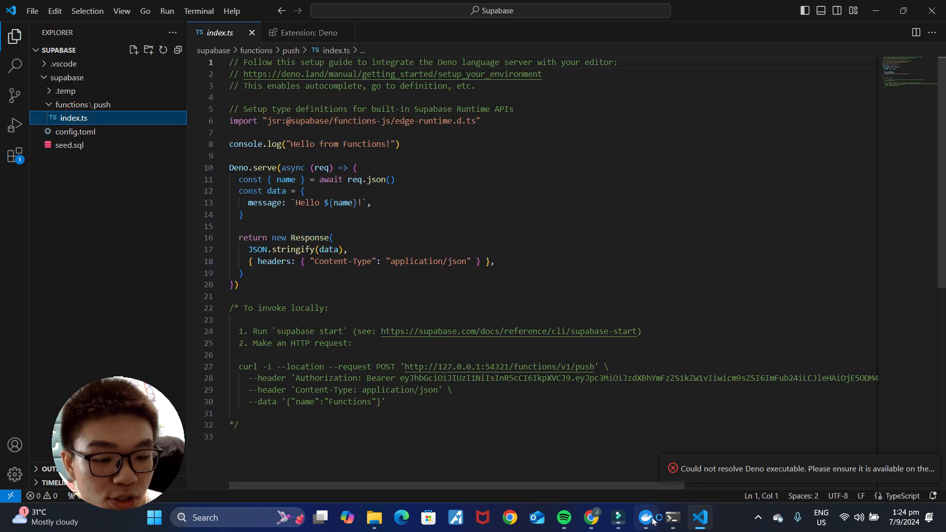
pyautogui.click(591, 518)
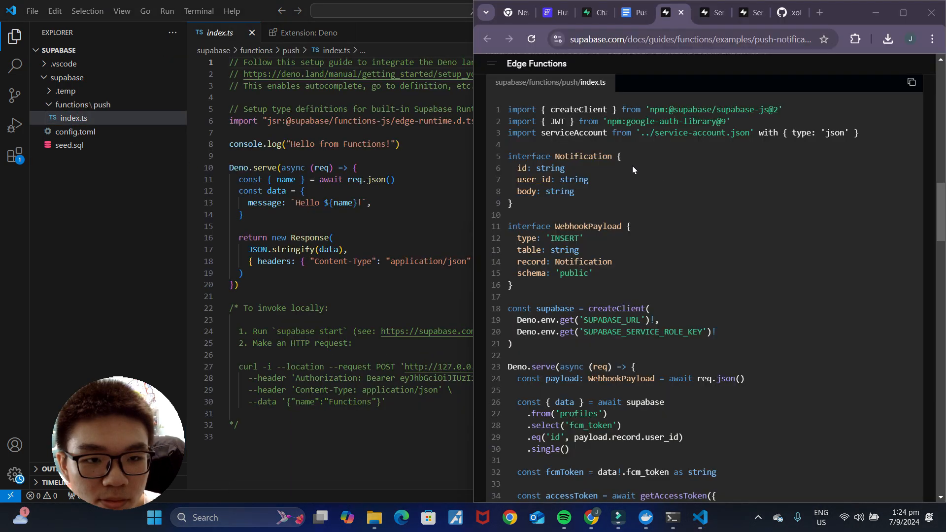
# Step: Replace index.ts with the FCM push-notification example copied from the Supabase docs and save it
pyautogui.click(909, 19)
pyautogui.scroll(2, 444, 307)
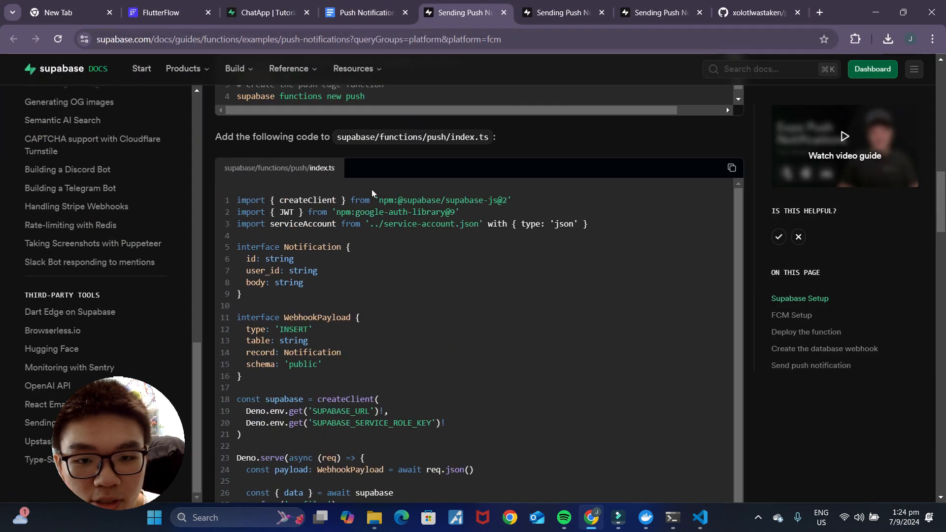
pyautogui.click(731, 170)
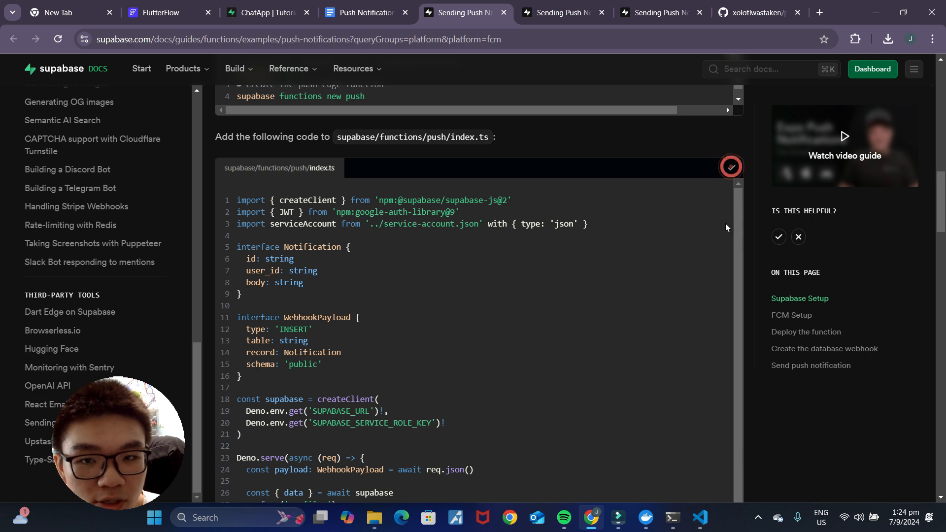
pyautogui.click(700, 517)
pyautogui.hotkey('ctrl', 'a')
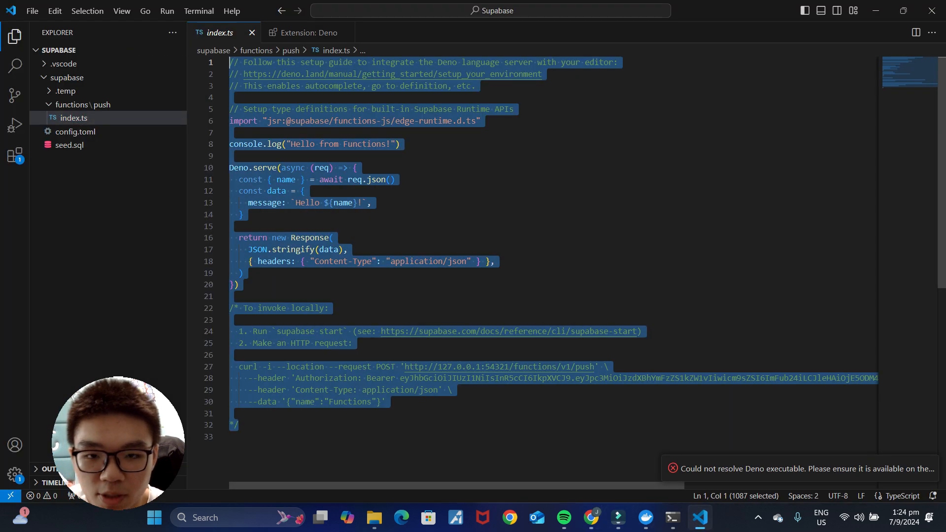
pyautogui.hotkey('ctrl', 'v')
pyautogui.scroll(10, 533, 271)
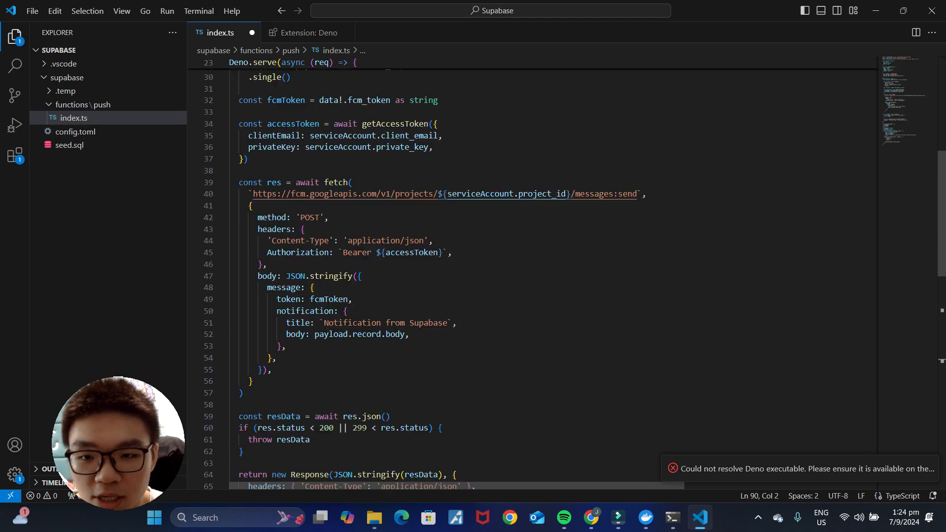
pyautogui.click(486, 183)
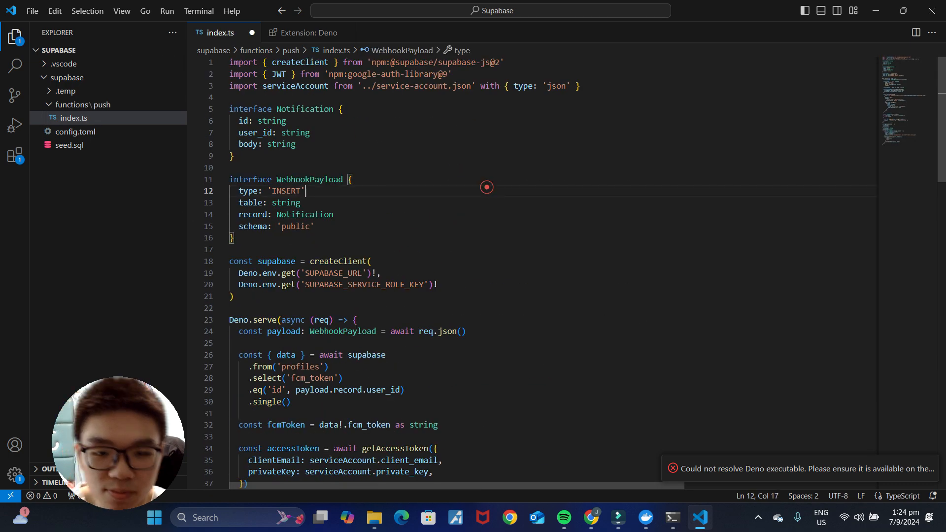
pyautogui.click(519, 241)
pyautogui.hotkey('ctrl', 's')
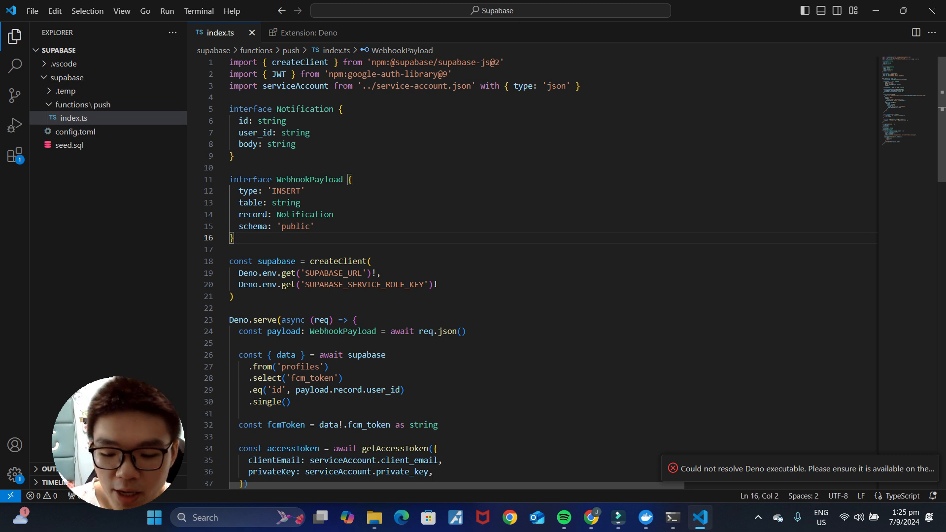
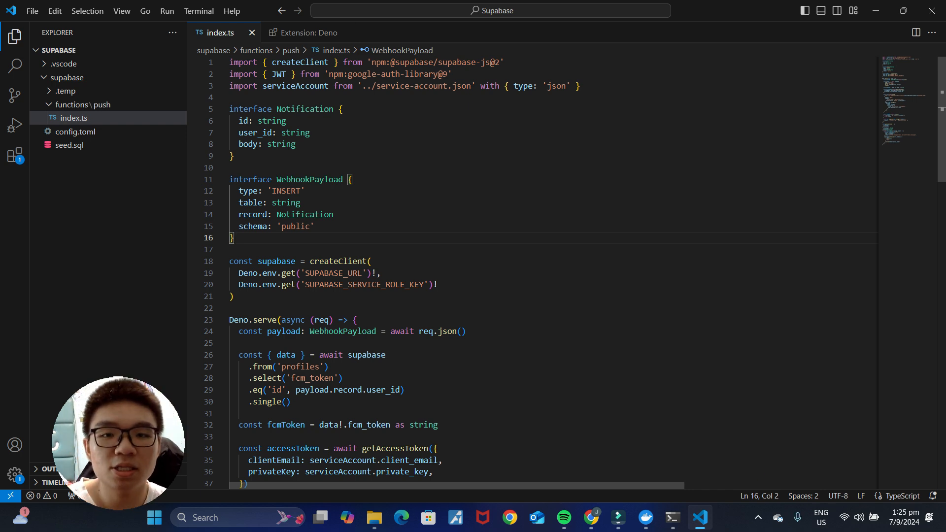
# Step: Review the push function's request handler, highlighting the profiles fcm_token query and the fcmToken variable
pyautogui.scroll(-5, 533, 266)
pyautogui.moveTo(229, 135); pyautogui.dragTo(229, 310)
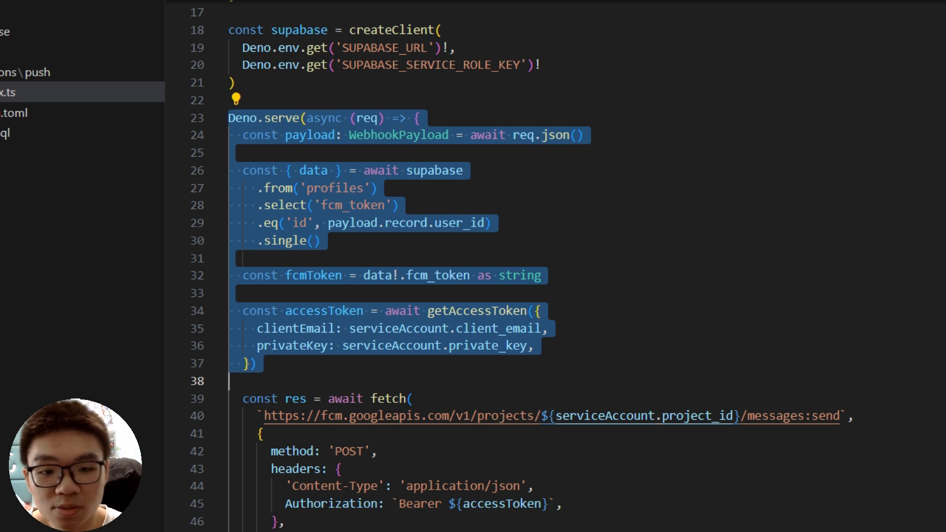
pyautogui.click(392, 189)
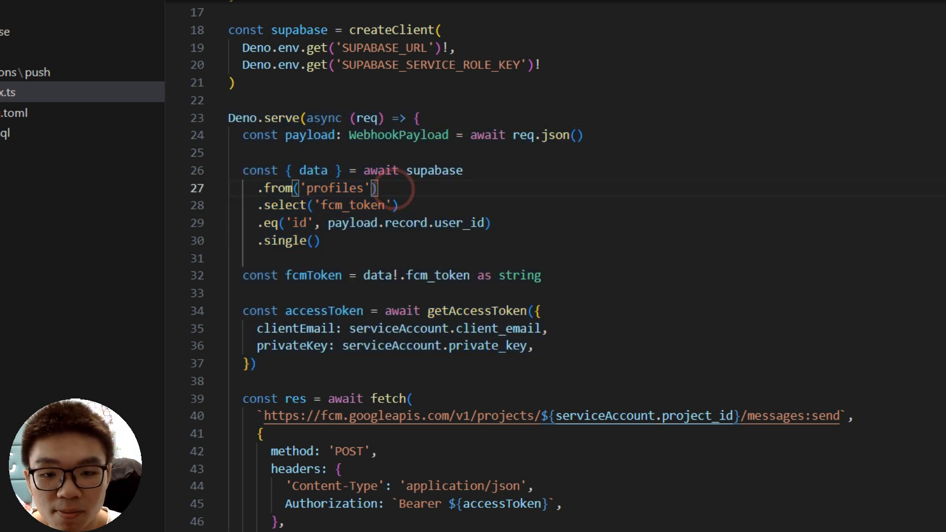
pyautogui.moveTo(398, 205); pyautogui.dragTo(257, 205)
pyautogui.click(447, 206)
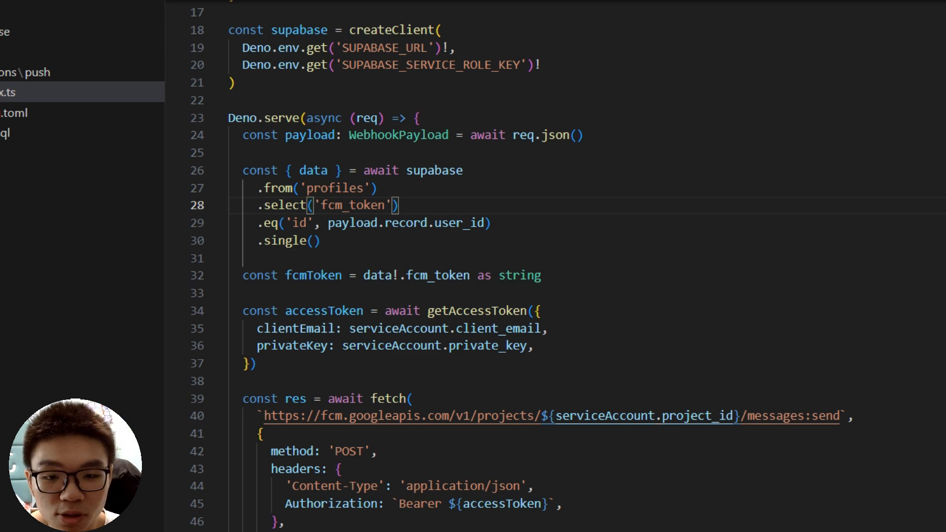
pyautogui.doubleClick(312, 276)
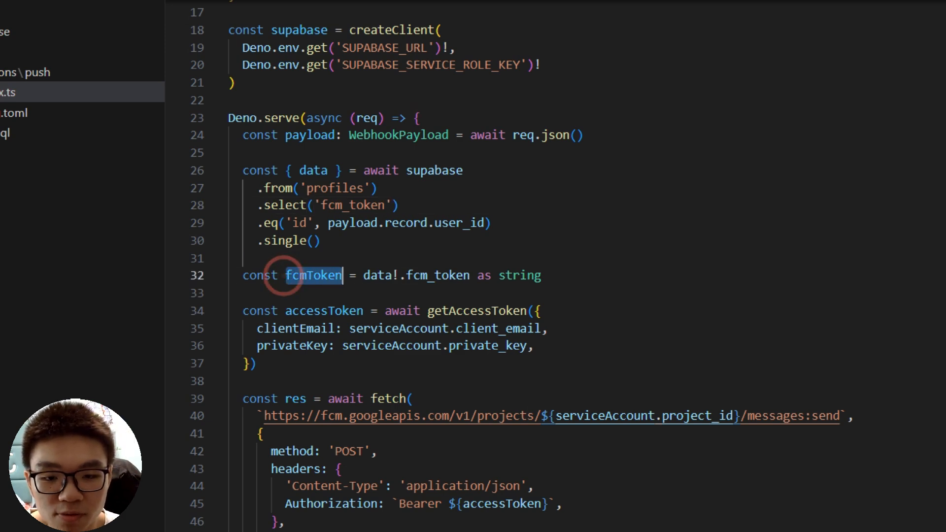
pyautogui.click(574, 280)
pyautogui.scroll(-1, 574, 280)
pyautogui.scroll(-2, 574, 279)
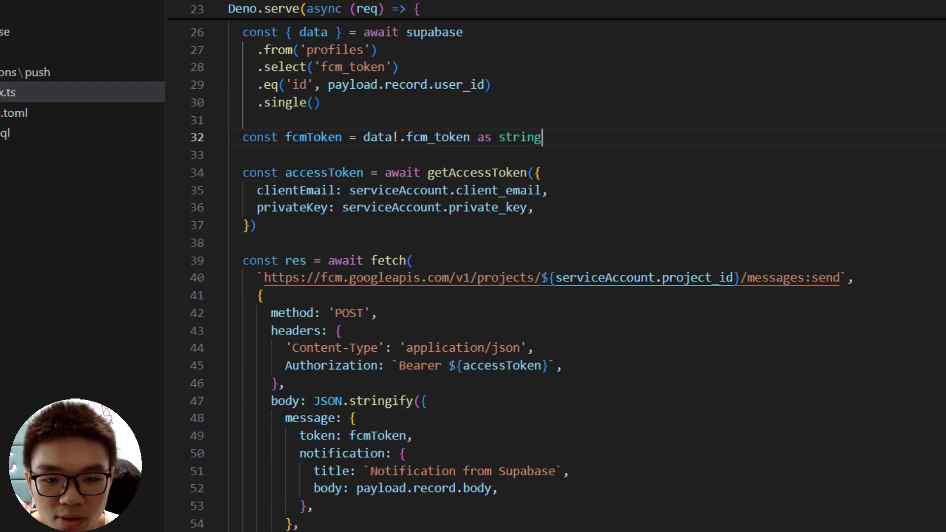
pyautogui.scroll(-1, 515, 275)
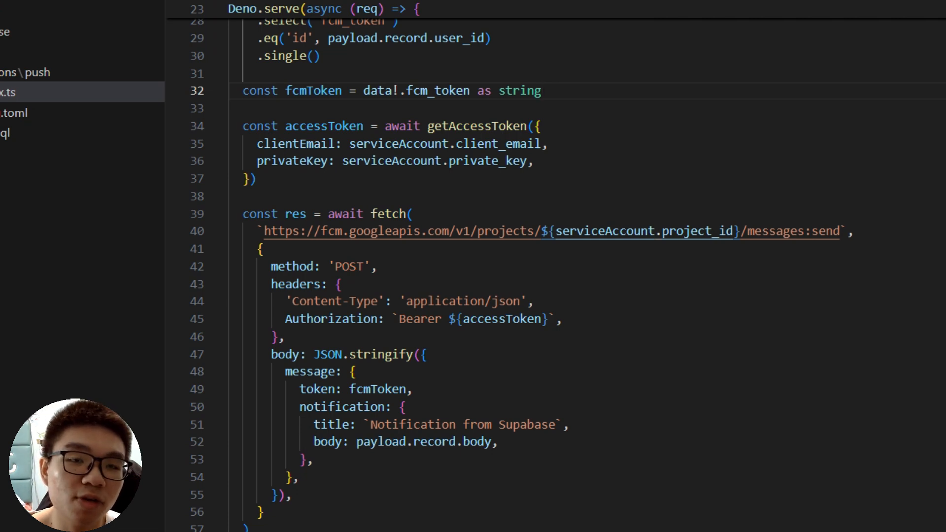
pyautogui.scroll(-1, 556, 276)
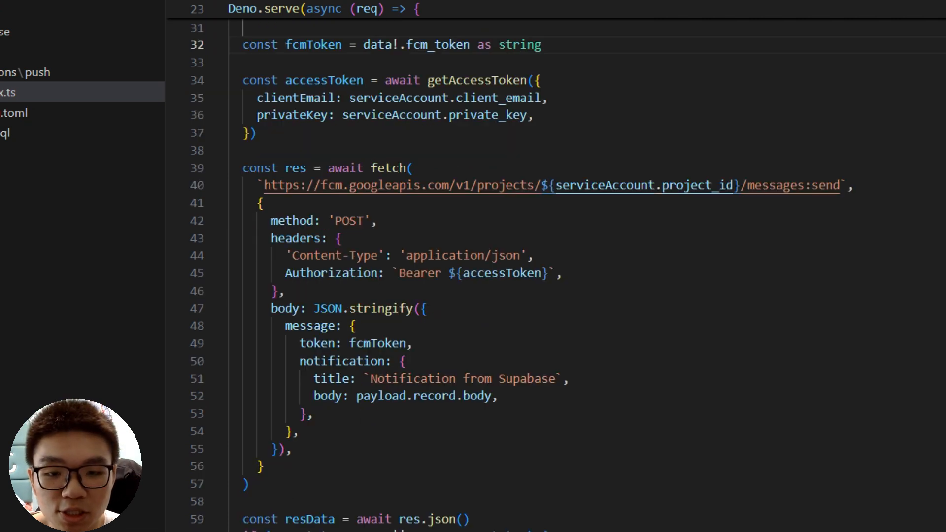
# Step: Review the fetch call that sends the FCM message, its token: fcmToken field and the status check
pyautogui.moveTo(237, 168); pyautogui.dragTo(265, 466)
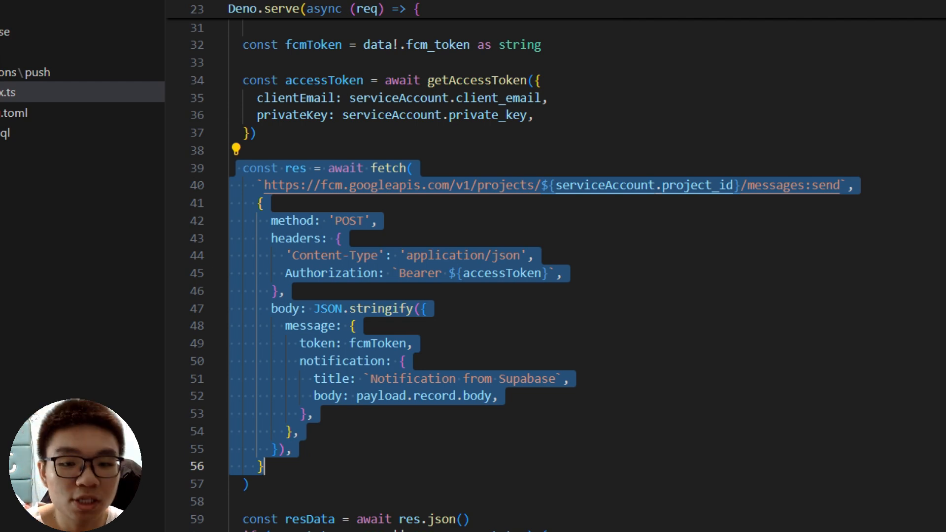
pyautogui.click(624, 309)
pyautogui.moveTo(298, 344); pyautogui.dragTo(414, 343)
pyautogui.click(441, 348)
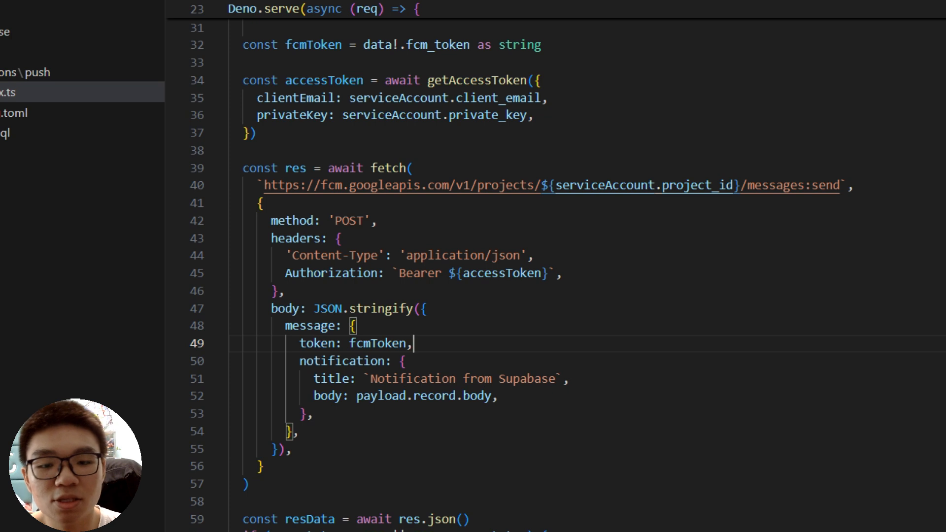
pyautogui.moveTo(422, 343); pyautogui.dragTo(299, 343)
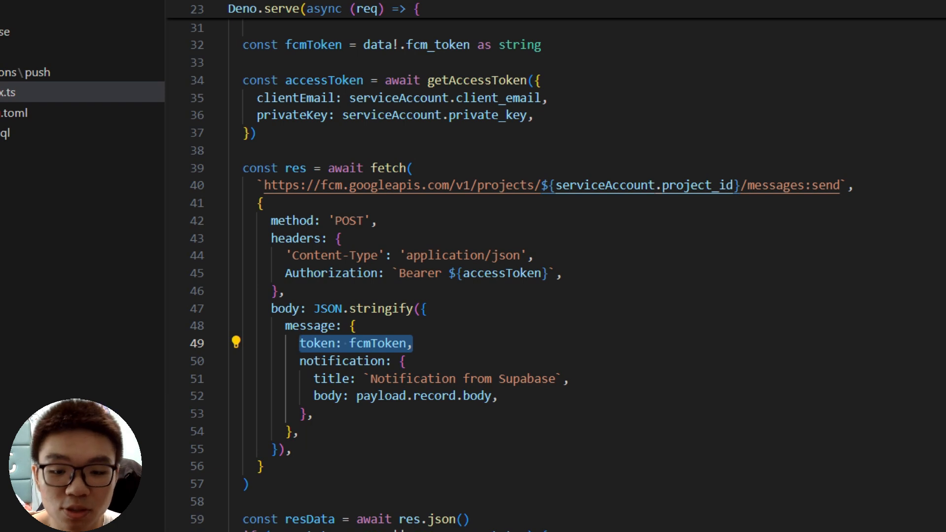
pyautogui.scroll(-4, 493, 276)
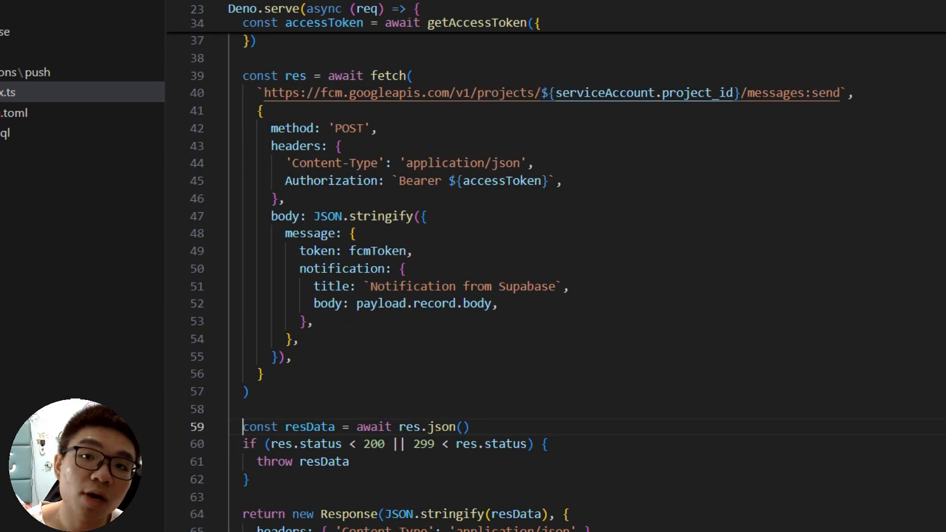
pyautogui.scroll(-1, 557, 276)
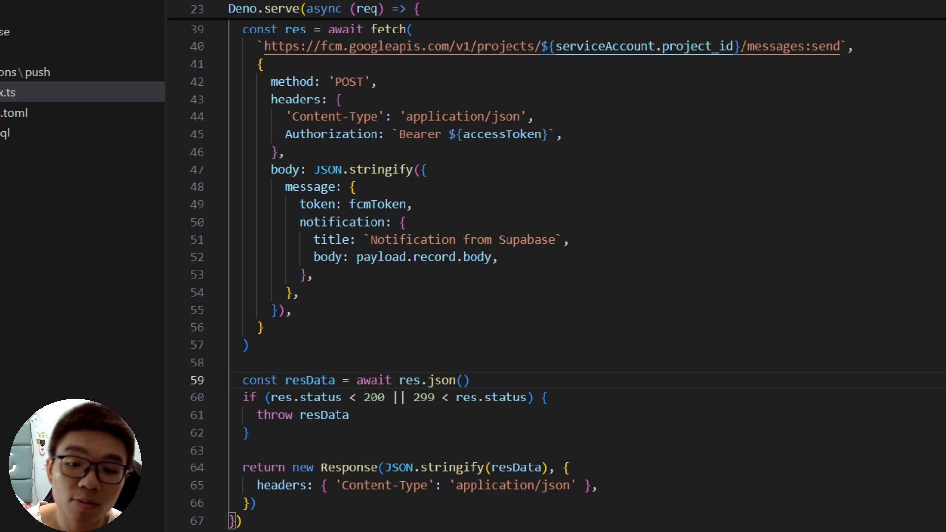
pyautogui.moveTo(242, 380); pyautogui.dragTo(253, 433)
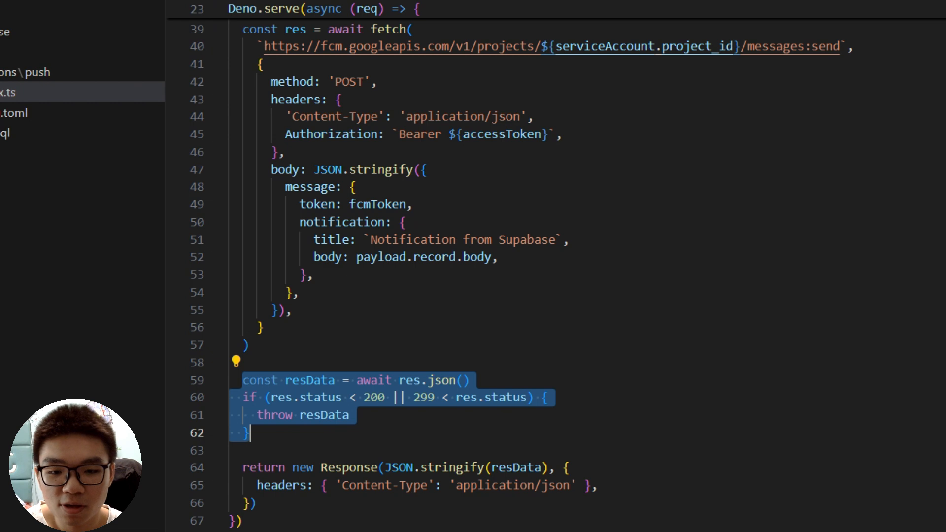
pyautogui.click(281, 422)
pyautogui.scroll(10, 281, 423)
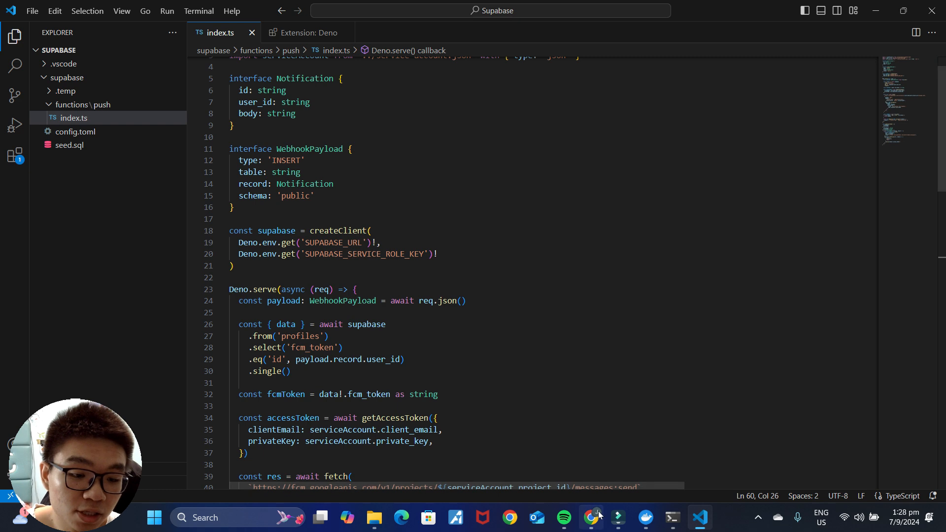
# Step: Create a new Firebase project for ChatApp in the asia-southeast1 (Singapore) region through Google sign-in
pyautogui.hotkey('alt', 'Tab')
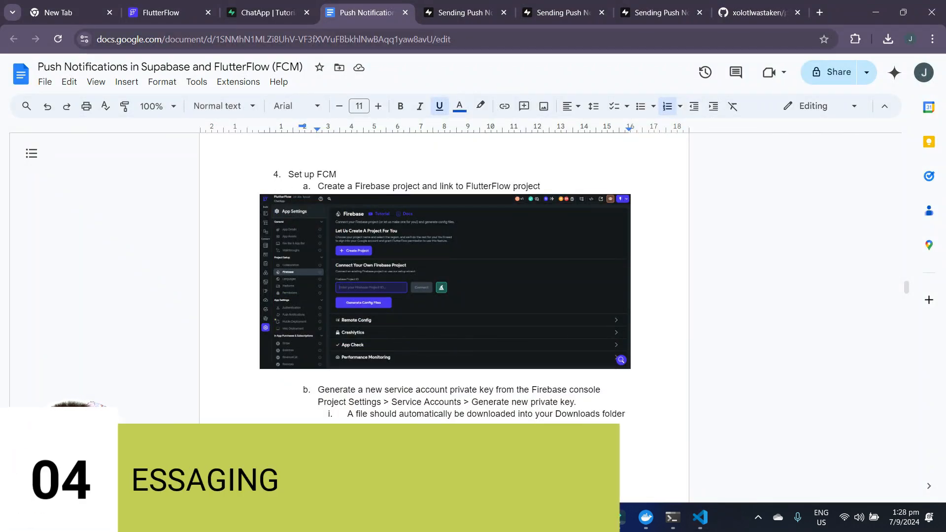
pyautogui.click(148, 13)
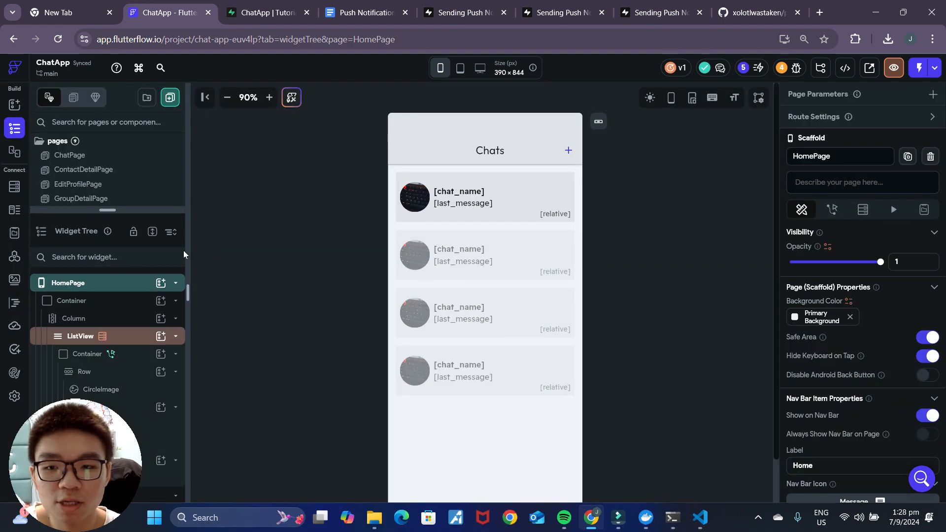
pyautogui.click(16, 397)
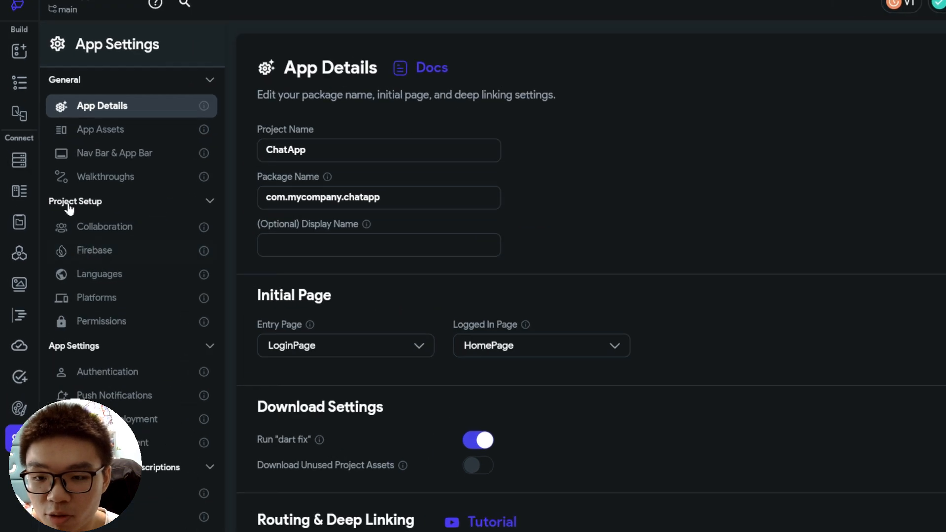
pyautogui.click(102, 261)
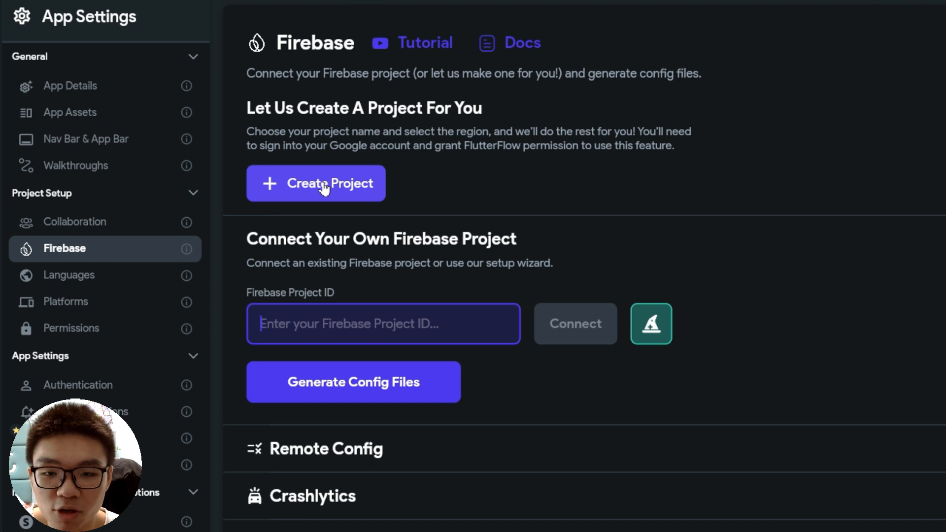
pyautogui.click(324, 186)
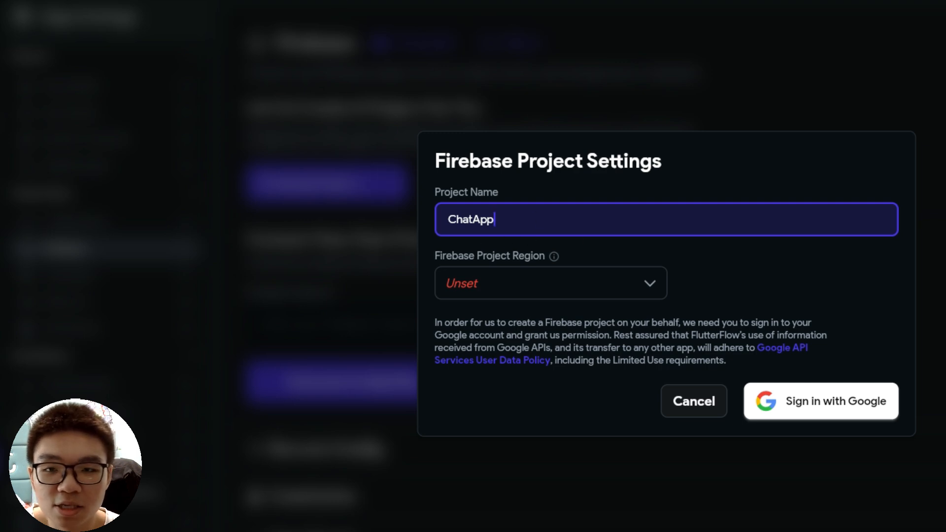
pyautogui.click(545, 296)
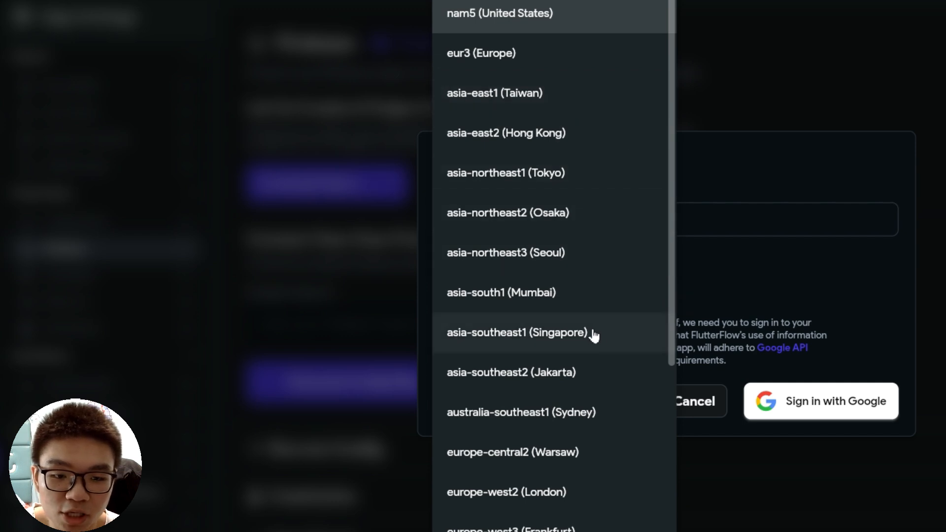
pyautogui.click(593, 333)
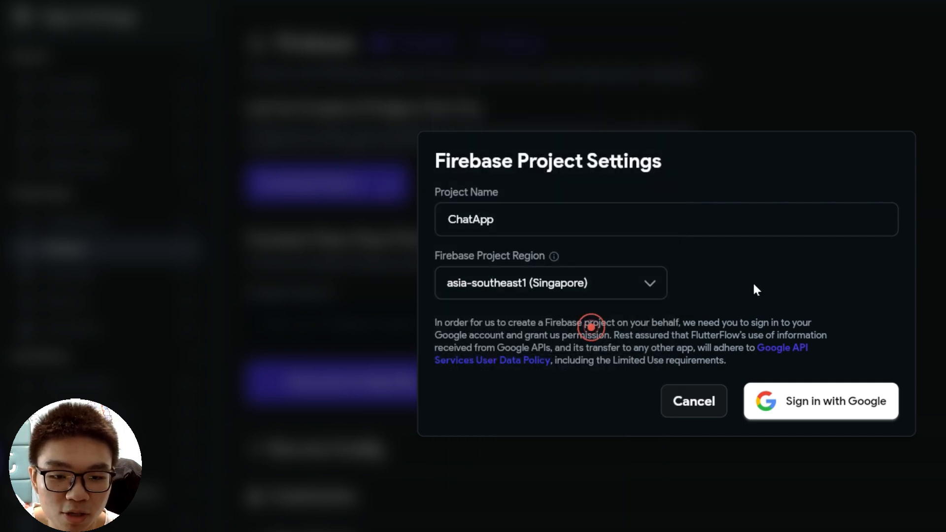
pyautogui.click(834, 400)
pyautogui.click(656, 347)
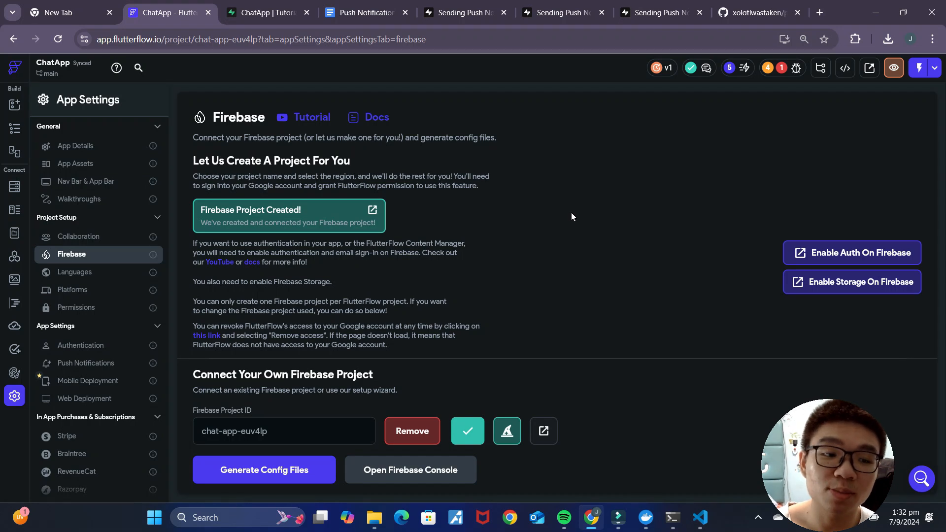
# Step: Open chat-app-euv4lp's Service accounts settings and generate a new Admin SDK private key
pyautogui.click(374, 210)
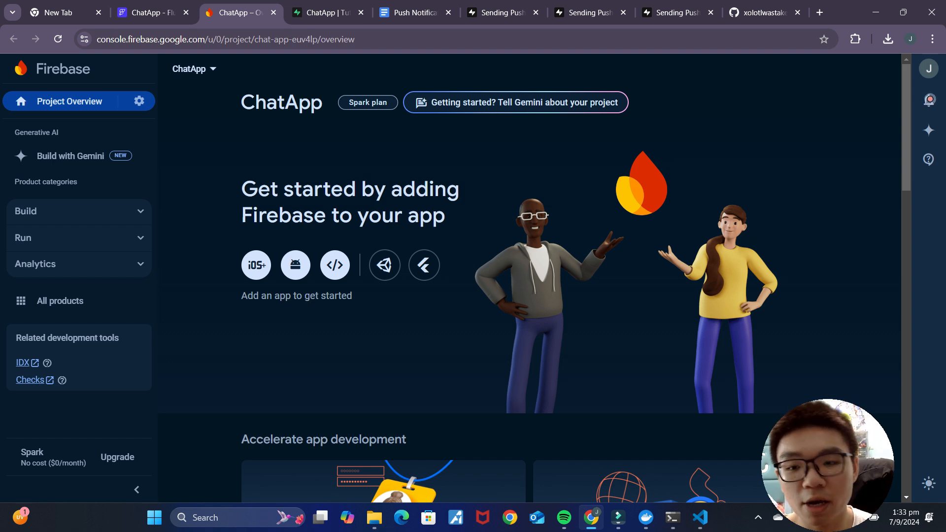
pyautogui.click(139, 101)
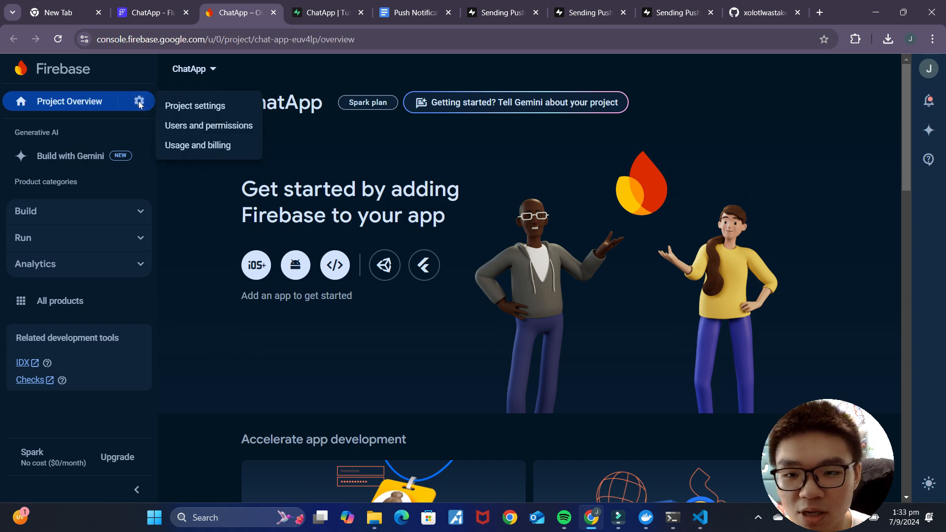
pyautogui.doubleClick(193, 111)
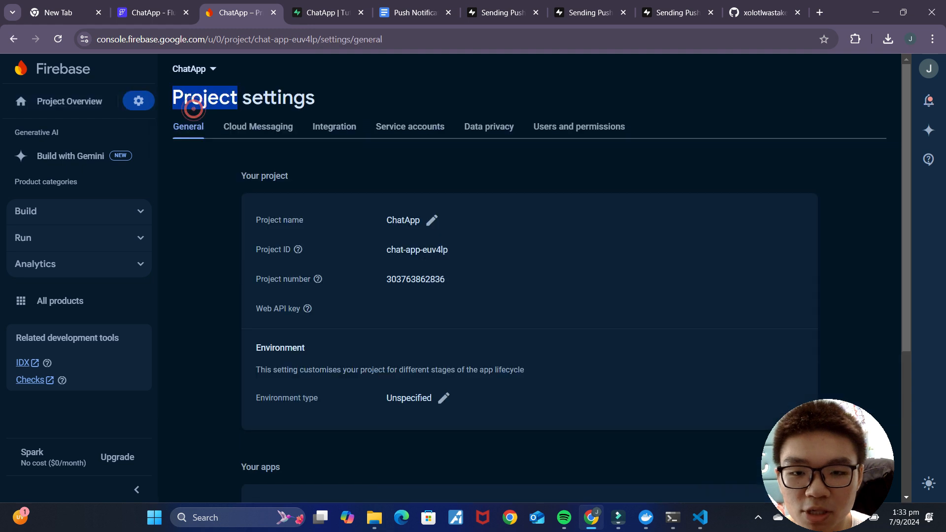
pyautogui.click(402, 133)
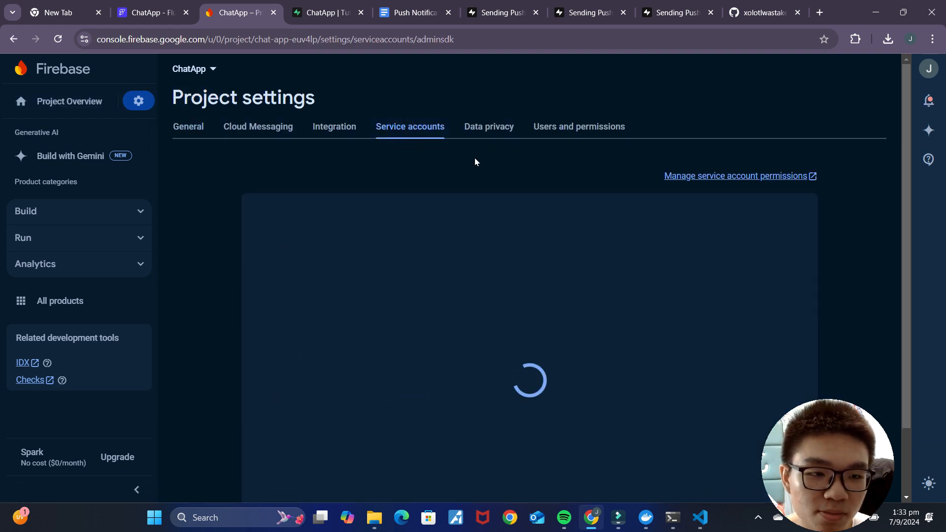
pyautogui.scroll(-1, 821, 252)
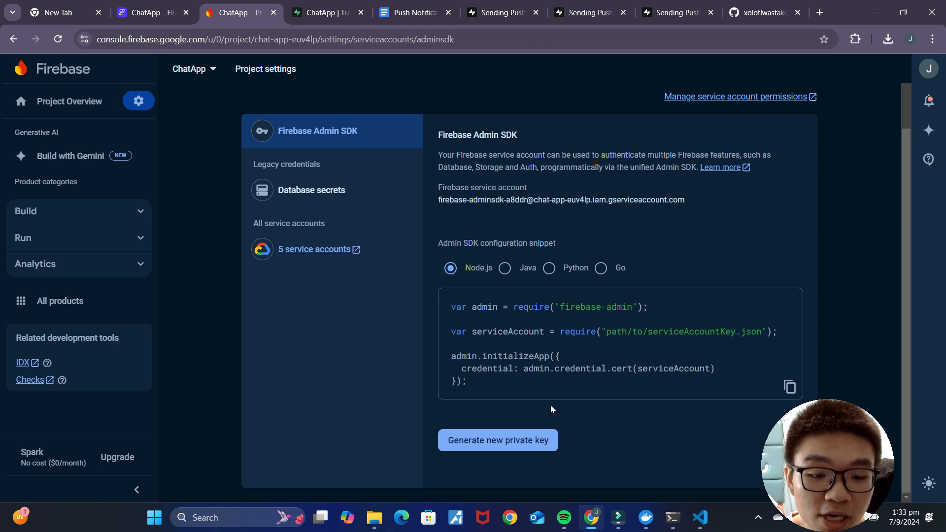
pyautogui.click(516, 446)
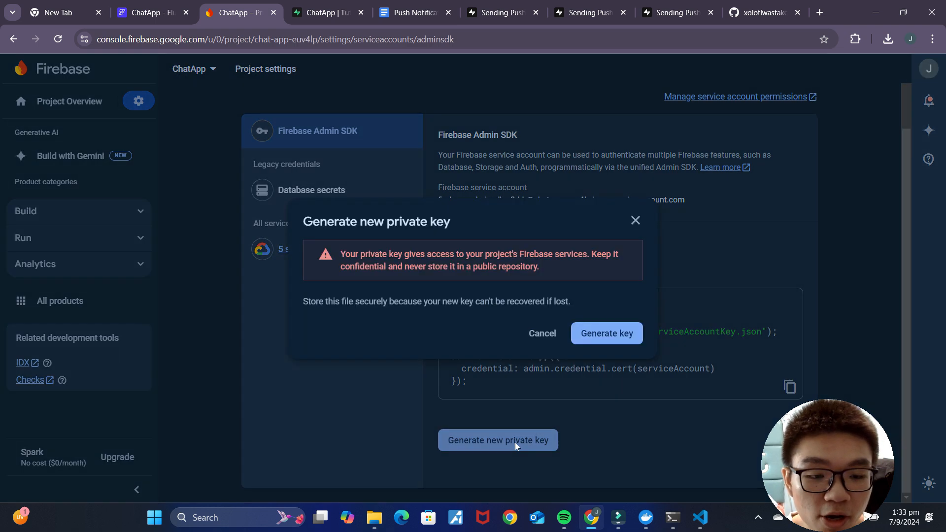
pyautogui.click(599, 333)
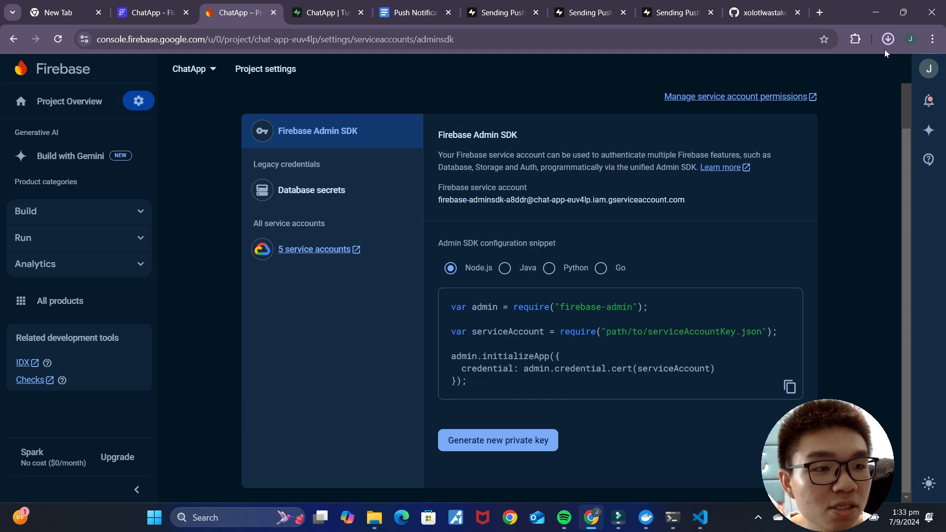
# Step: Copy the firebase-adminsdk key file from Downloads into Desktop > Supabase > supabase > functions
pyautogui.click(382, 525)
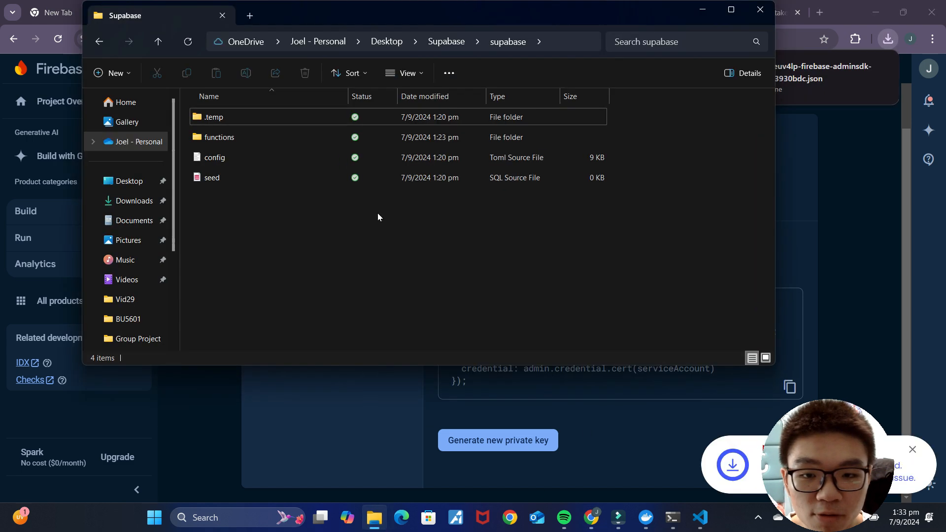
pyautogui.click(125, 206)
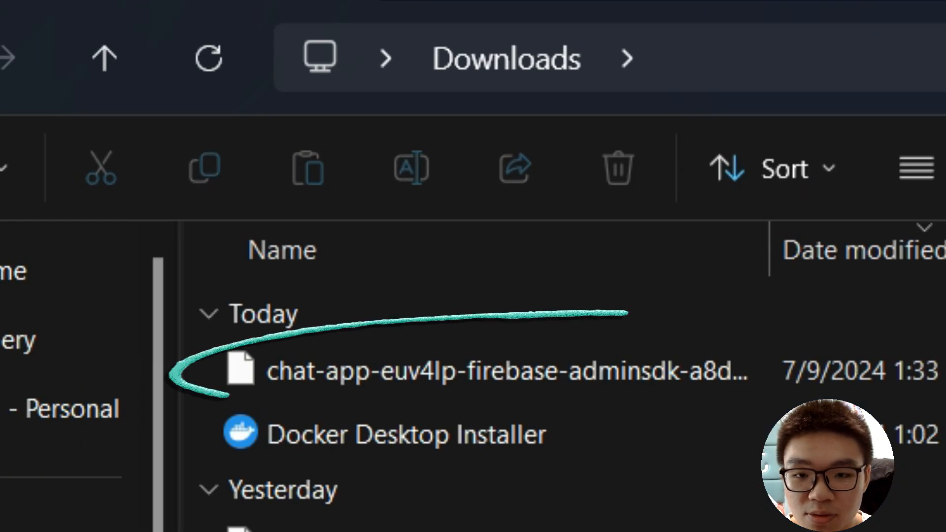
pyautogui.click(340, 204)
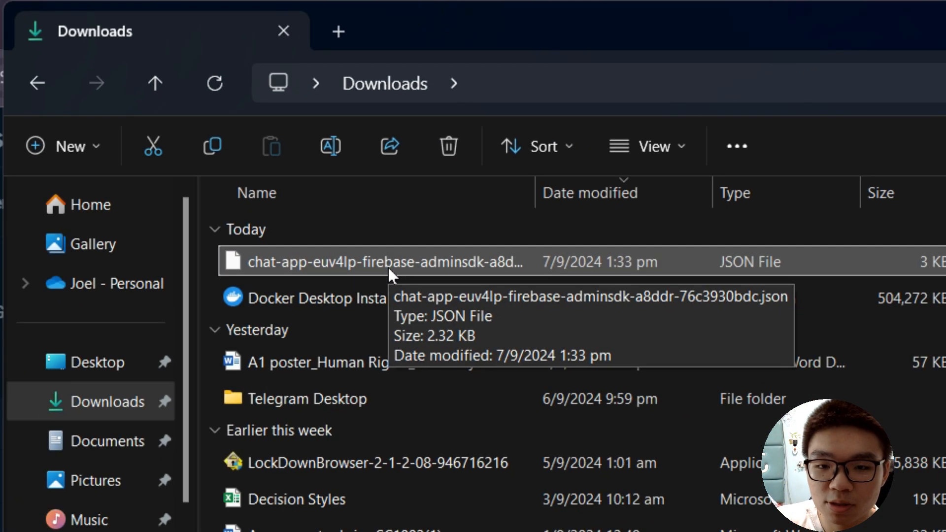
pyautogui.hotkey('ctrl', 'c')
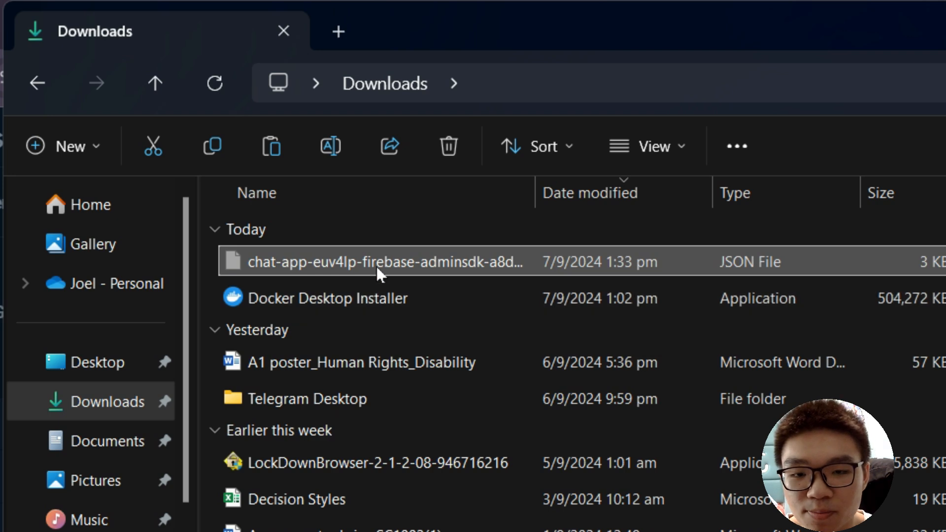
pyautogui.click(98, 364)
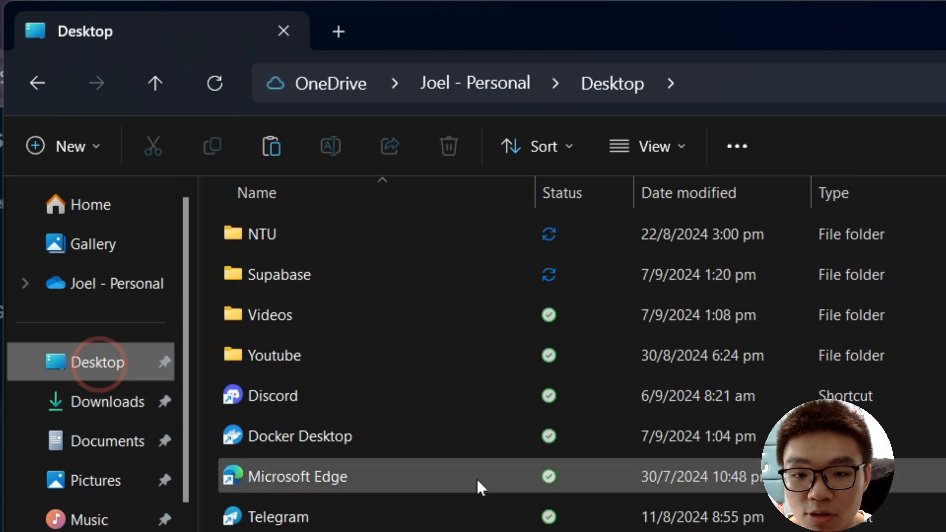
pyautogui.doubleClick(351, 282)
pyautogui.doubleClick(335, 277)
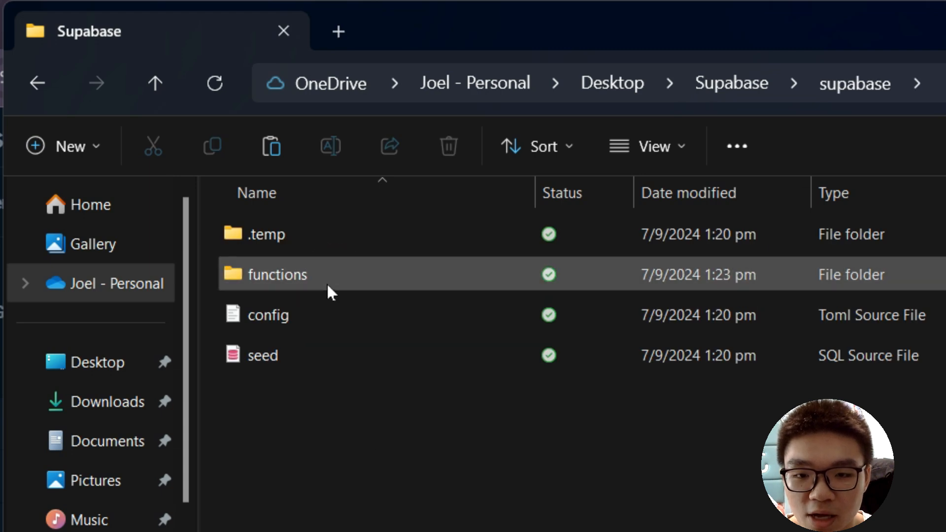
pyautogui.doubleClick(326, 282)
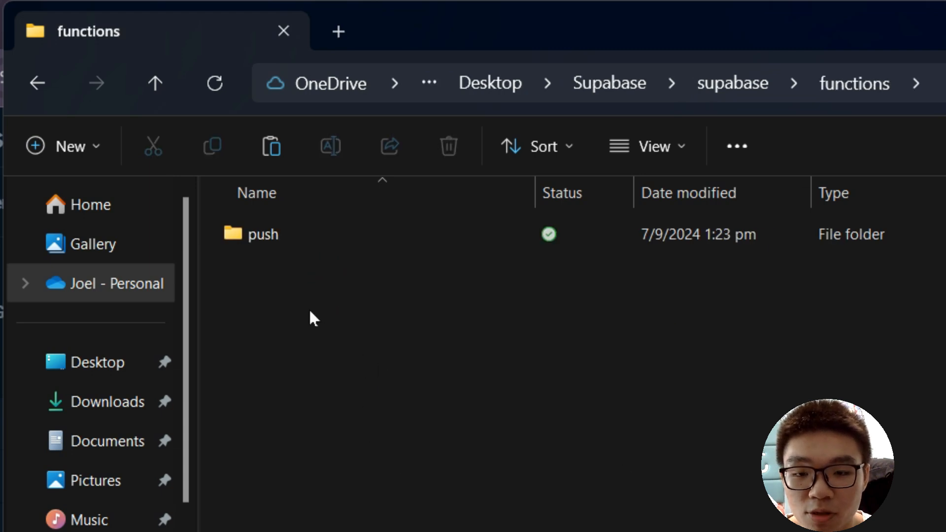
pyautogui.rightClick(309, 318)
pyautogui.click(341, 341)
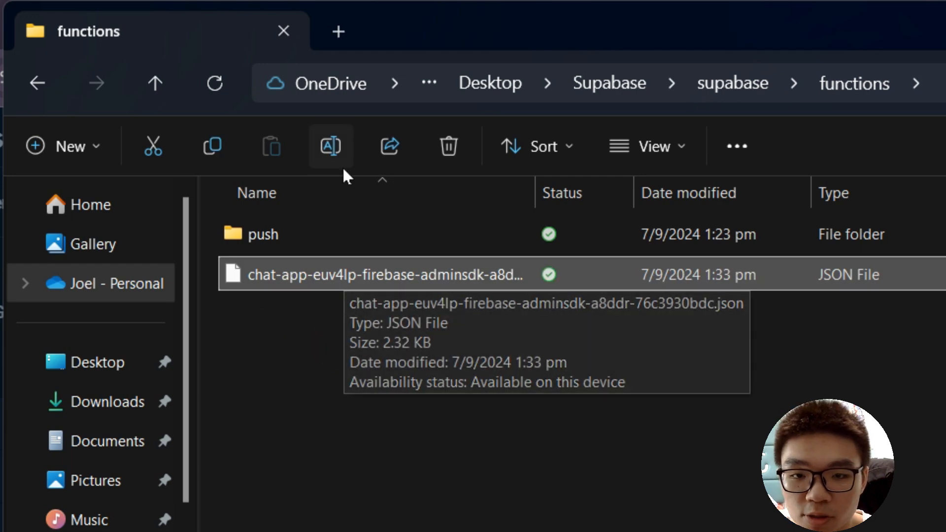
# Step: Rename the pasted key to service-account.json and check it appears in VS Code's functions folder
pyautogui.click(332, 147)
pyautogui.write('service')
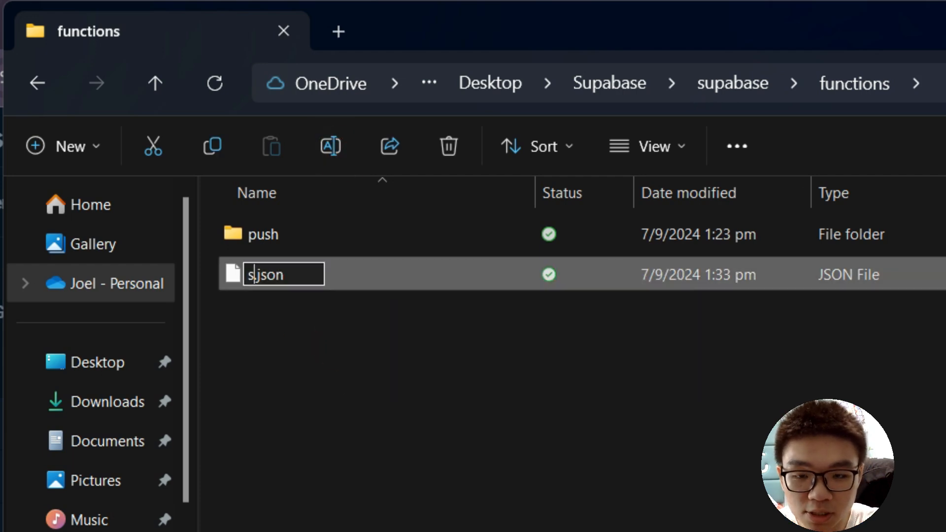
pyautogui.write('-account')
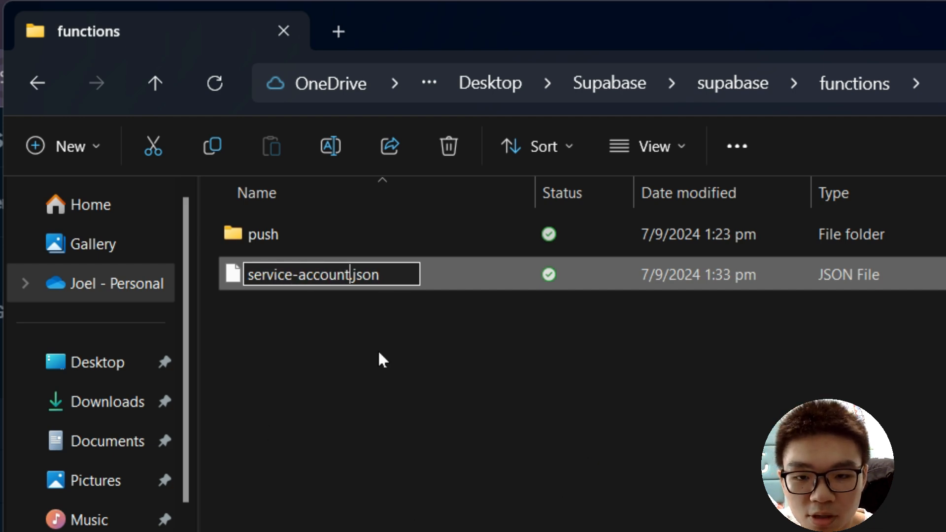
pyautogui.click(363, 331)
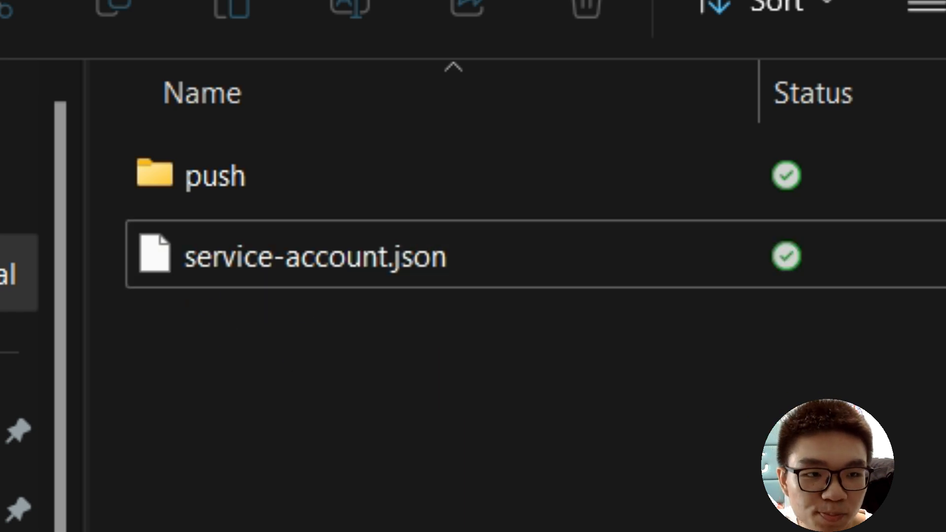
pyautogui.click(752, 8)
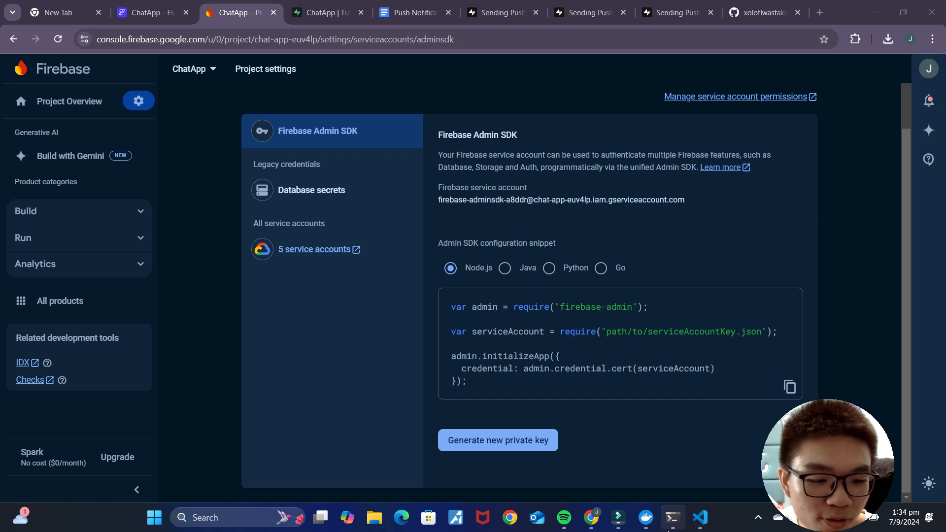
pyautogui.click(701, 518)
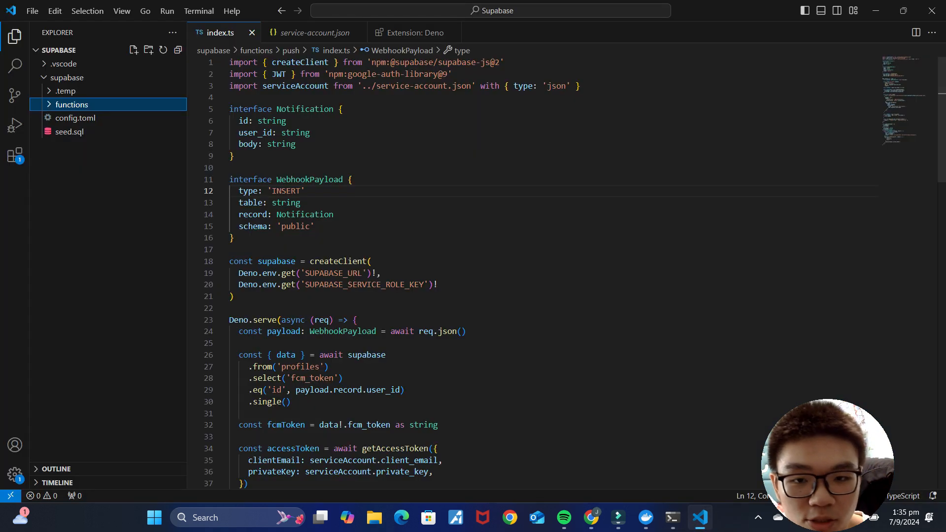
pyautogui.click(52, 103)
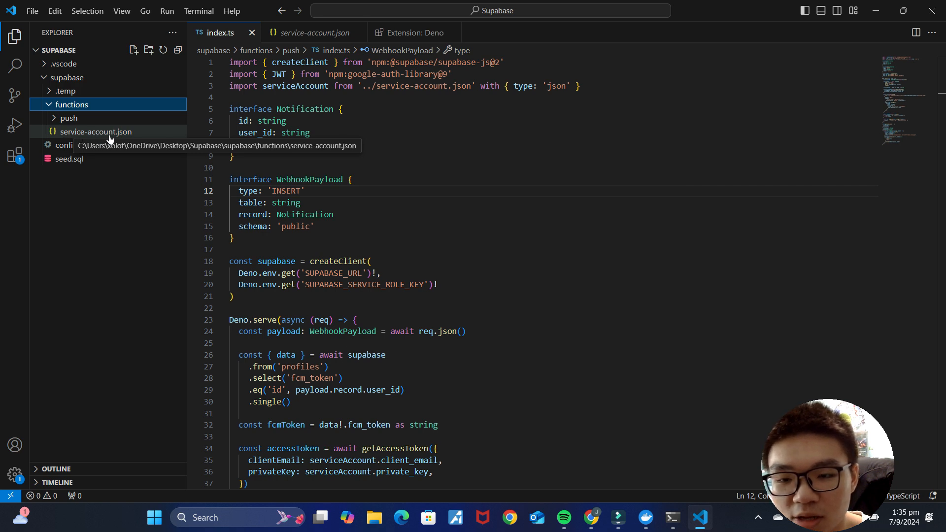
pyautogui.click(592, 518)
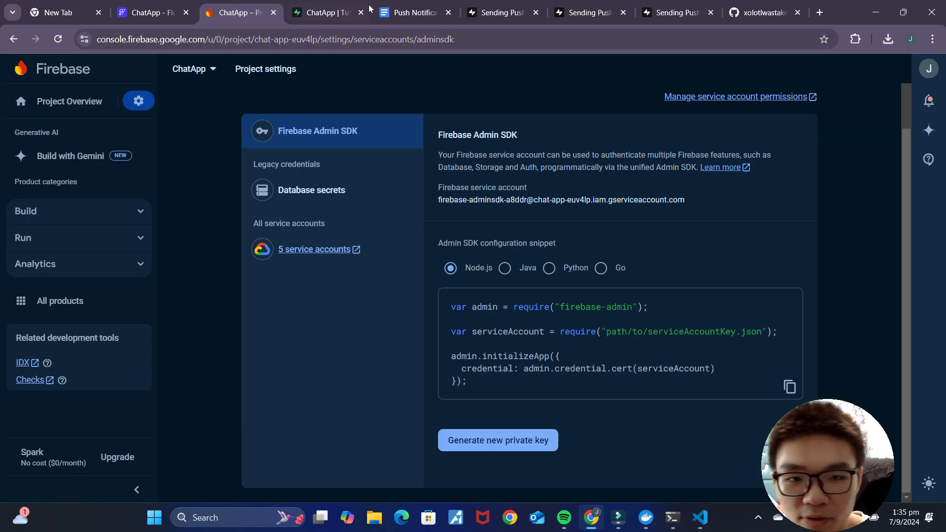
pyautogui.click(497, 12)
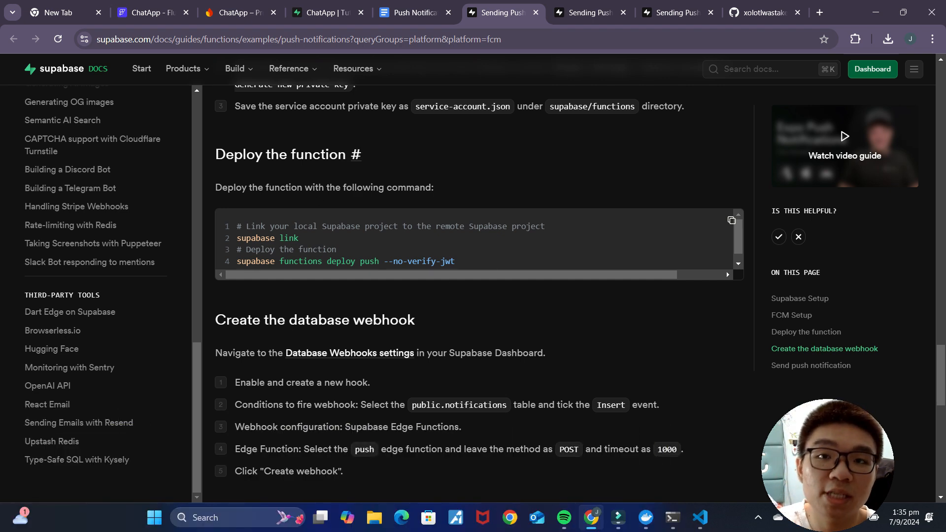
pyautogui.click(700, 518)
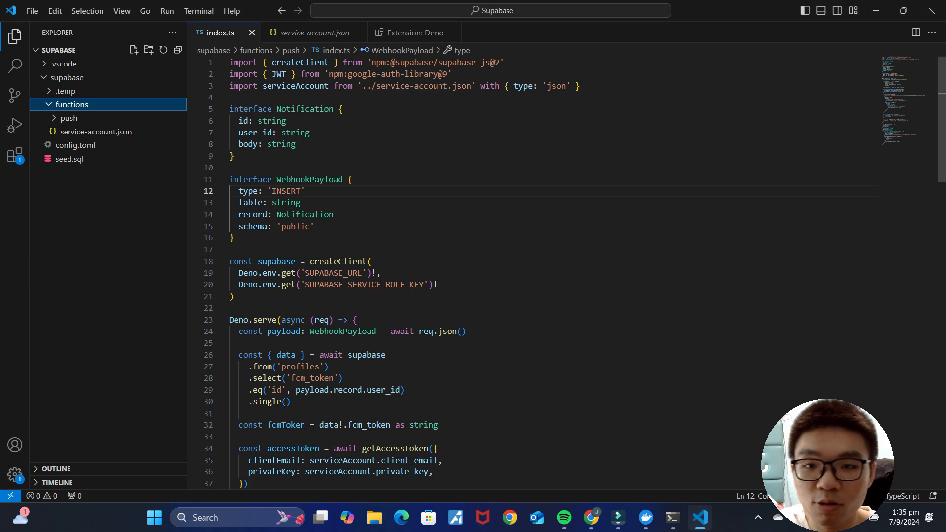
# Step: Run supabase link in a new VS Code terminal, which fails for a missing access token
pyautogui.click(203, 9)
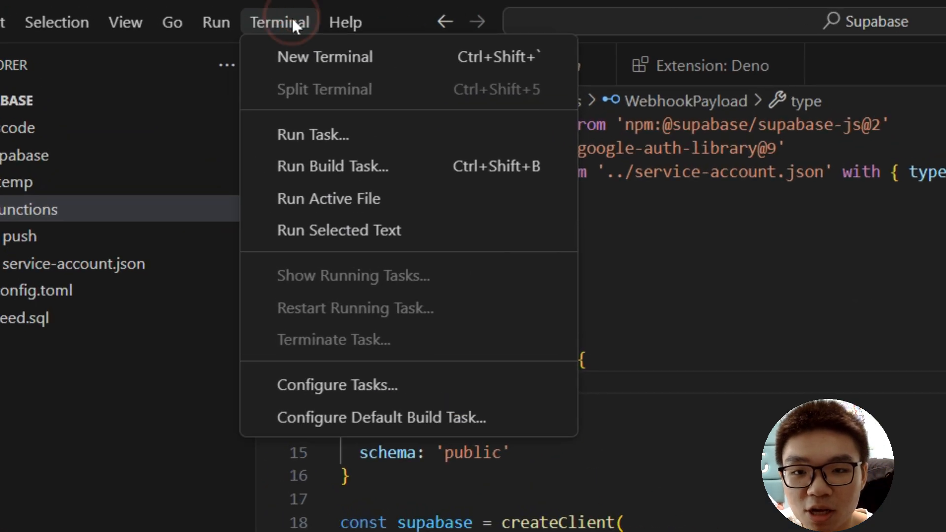
pyautogui.click(312, 59)
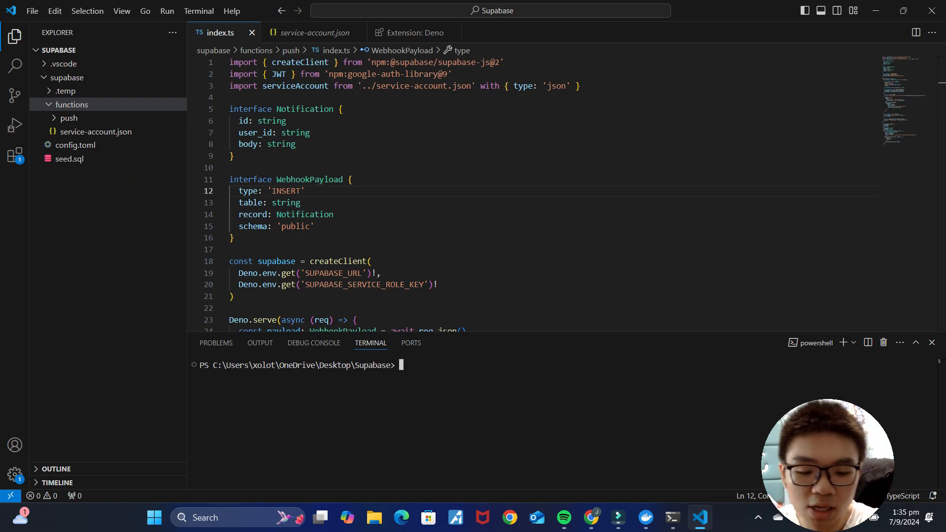
pyautogui.write('supabase link')
pyautogui.press('Return')
pyautogui.moveTo(198, 376); pyautogui.dragTo(876, 375)
pyautogui.click(430, 395)
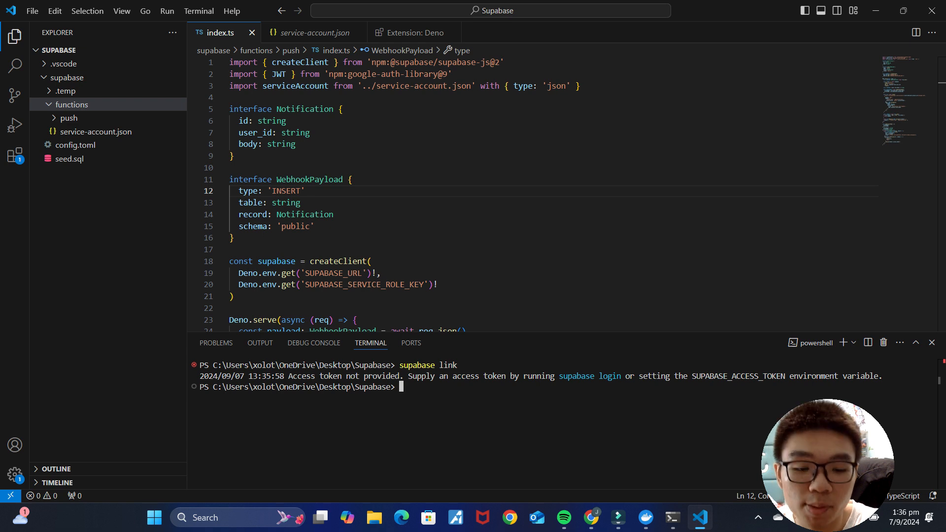
# Step: Log the Supabase CLI in with supabase login, authorizing in the browser
pyautogui.write('supabase login')
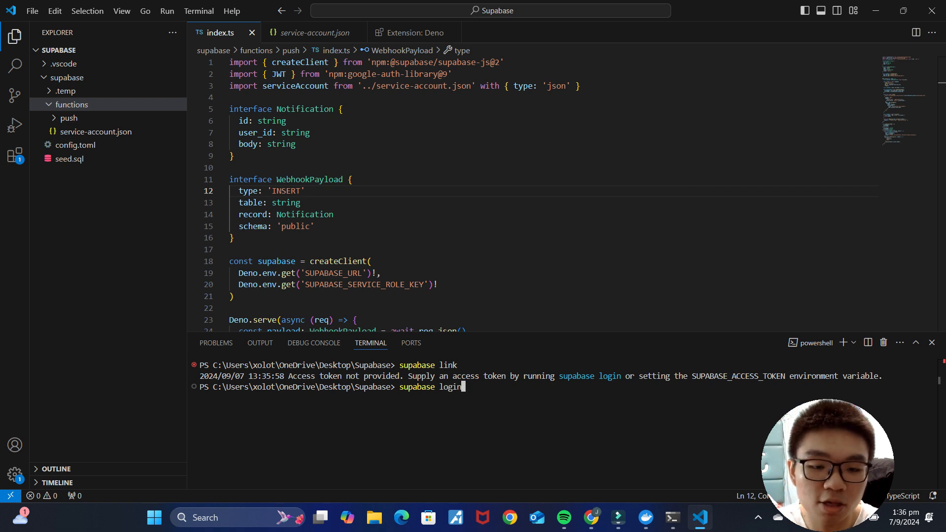
pyautogui.press('Return')
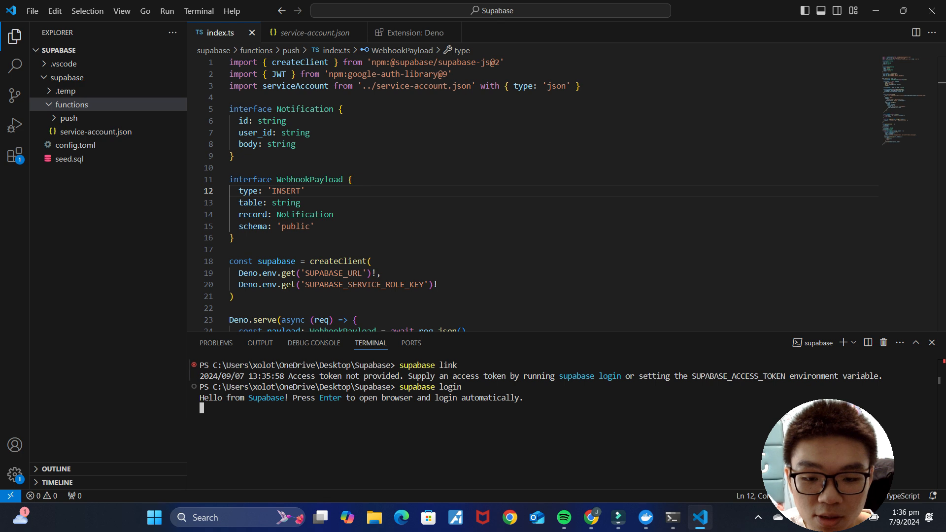
pyautogui.press('Return')
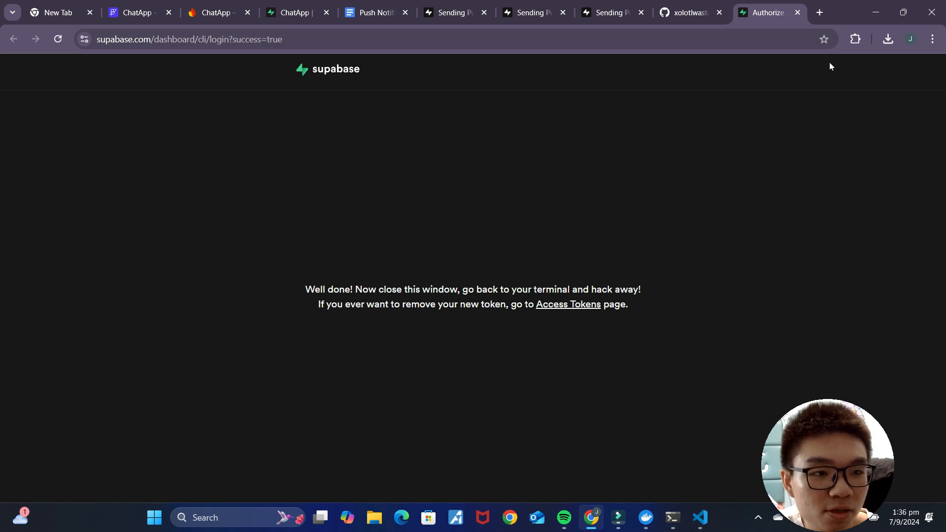
pyautogui.click(798, 12)
pyautogui.click(700, 518)
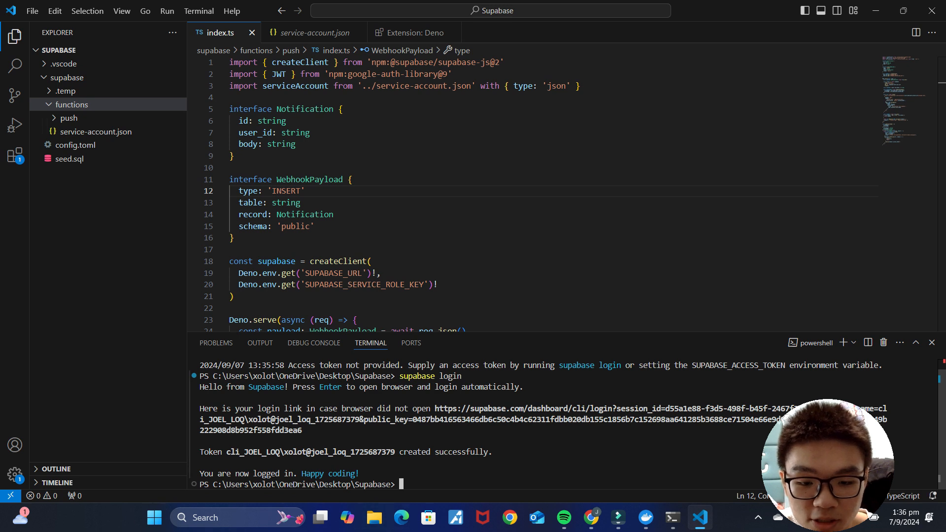
# Step: Rerun supabase link, choose the ChatApp project, skip the database password, and confirm it finished
pyautogui.write('supabase lin')
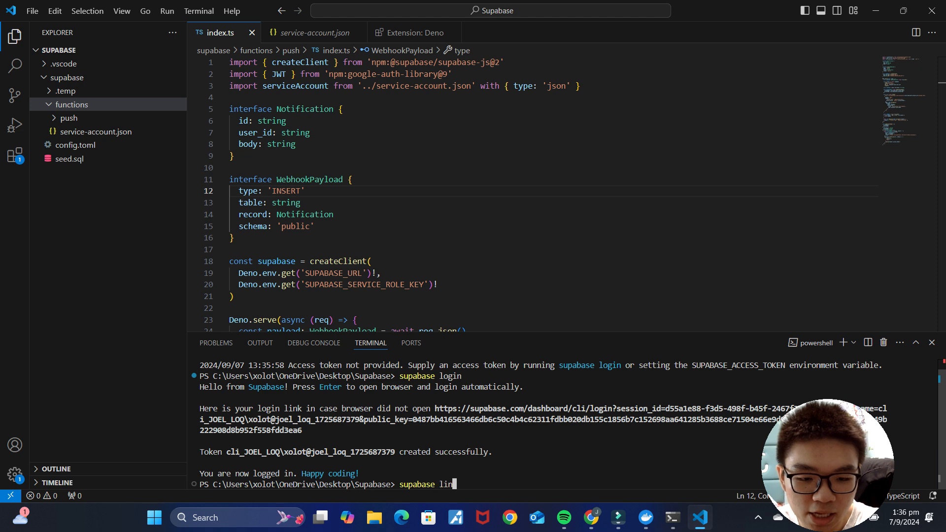
pyautogui.write('k')
pyautogui.press('Return')
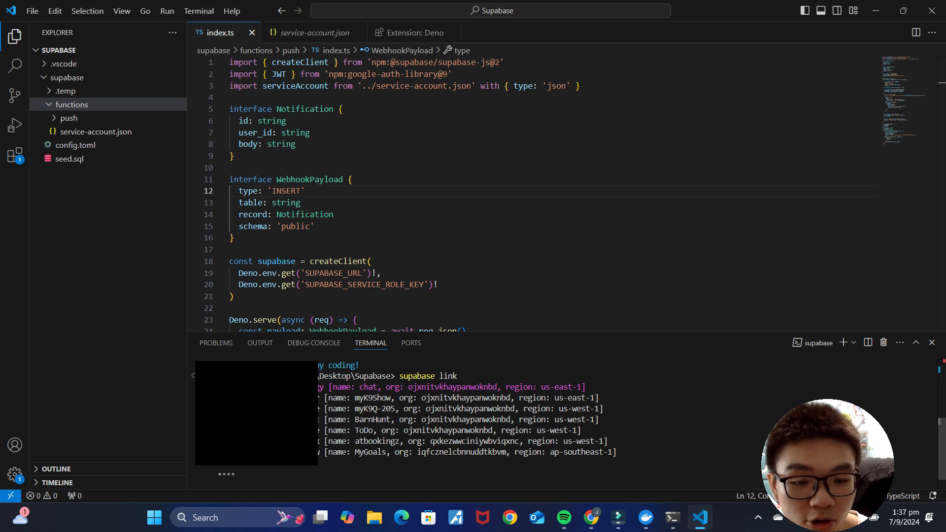
pyautogui.press('Down')
pyautogui.press('Down')
pyautogui.press('Down')
pyautogui.press('Down')
pyautogui.press('Down')
pyautogui.press('Down')
pyautogui.press('Down')
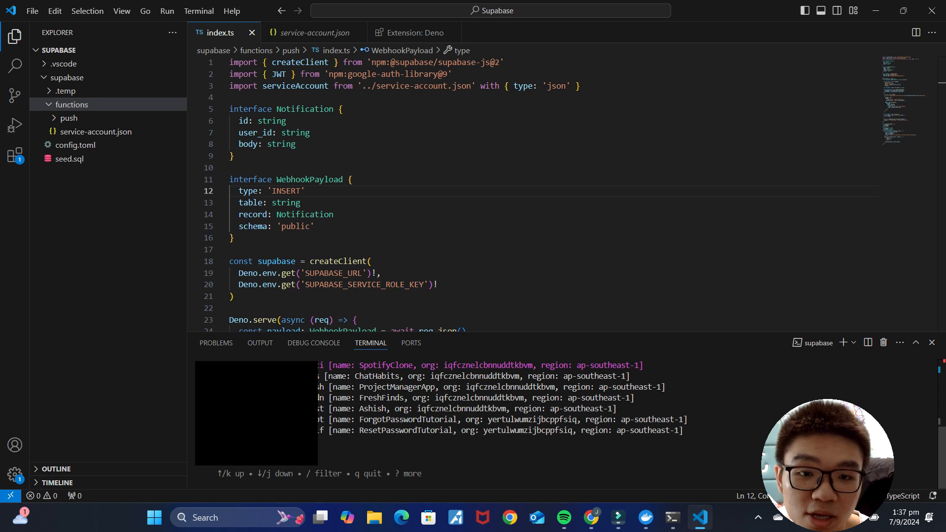
pyautogui.press('Down')
pyautogui.press('Down')
pyautogui.press('Down')
pyautogui.press('Down')
pyautogui.press('Down')
pyautogui.press('Down')
pyautogui.press('Down')
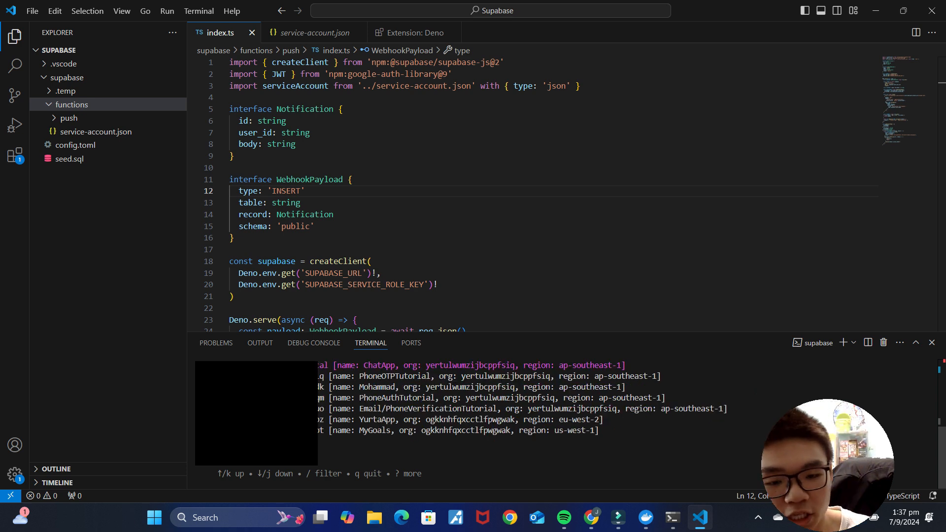
pyautogui.press('Return')
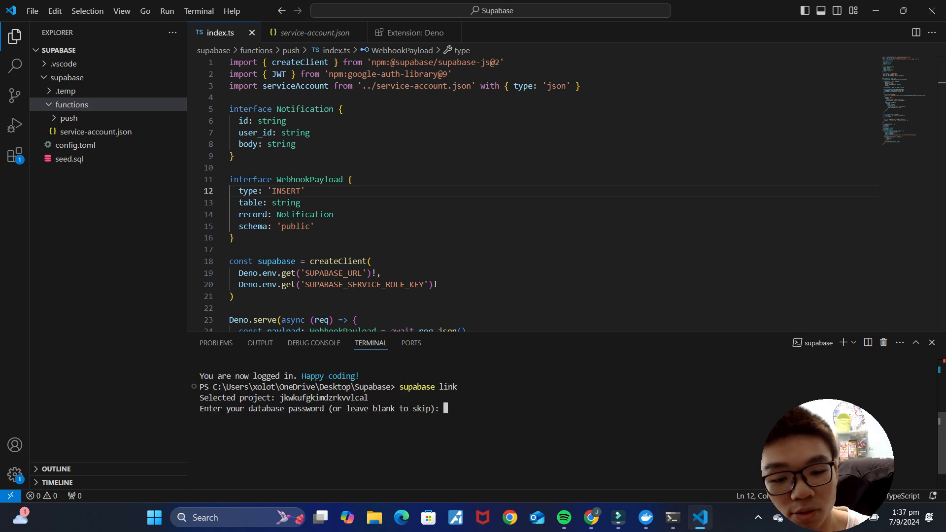
pyautogui.press('Return')
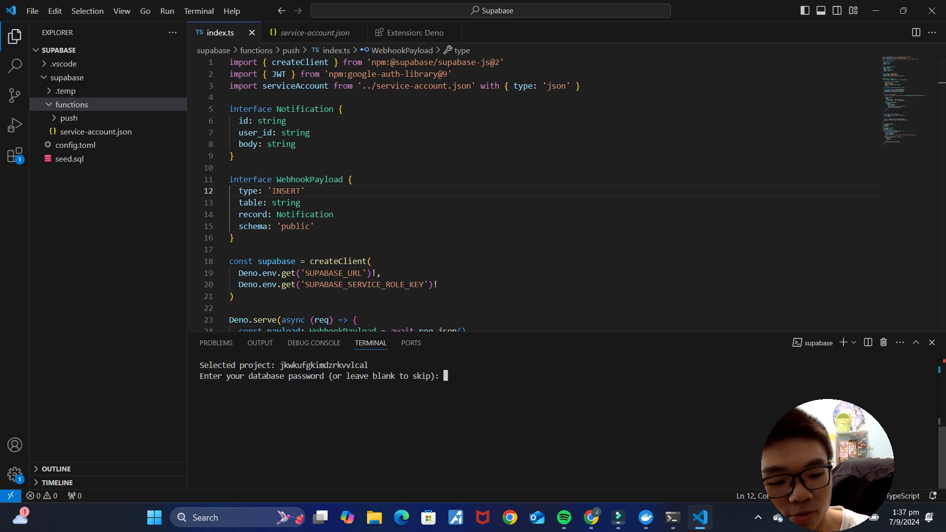
pyautogui.scroll(2, 492, 424)
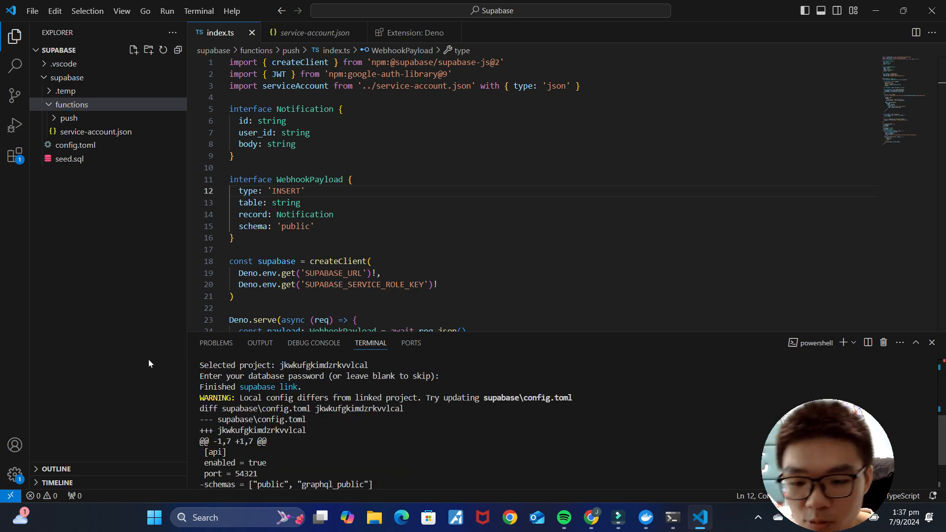
pyautogui.moveTo(302, 387); pyautogui.dragTo(200, 387)
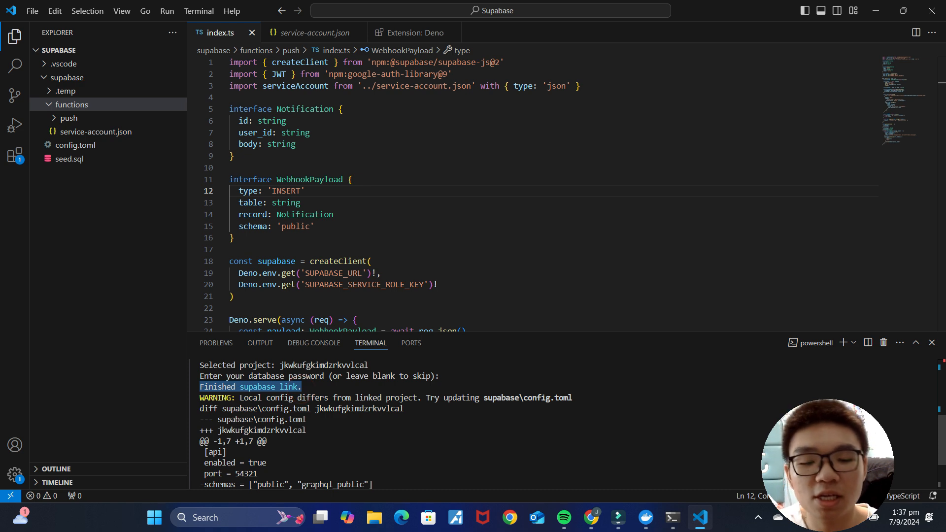
pyautogui.scroll(-2, 302, 394)
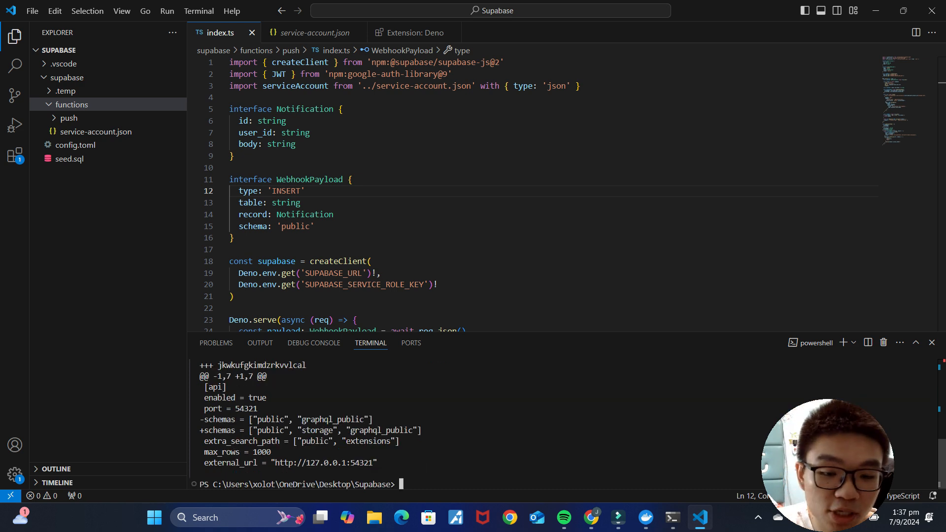
pyautogui.click(592, 517)
# Step: Deploy the push function with 'supabase functions deploy push --no-verify-jwt' copied from the docs
pyautogui.click(588, 13)
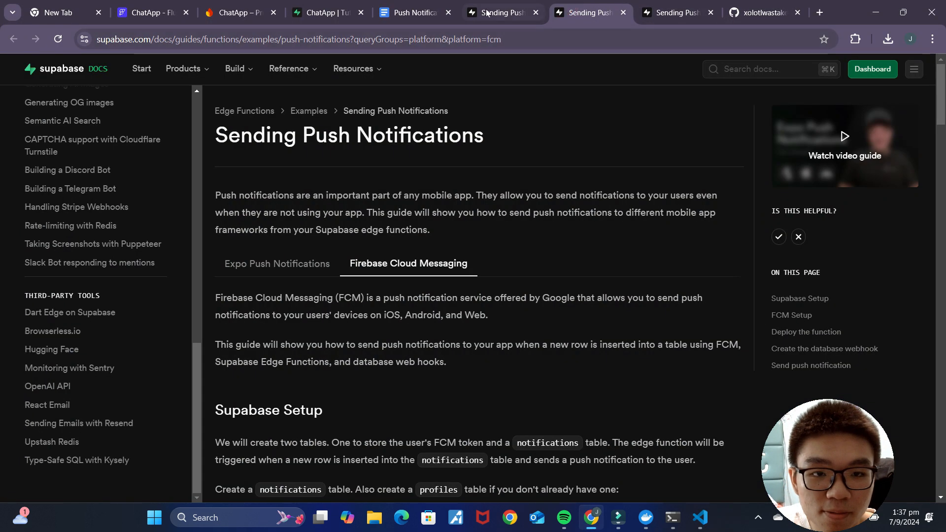
pyautogui.click(485, 9)
pyautogui.scroll(-1, 626, 303)
pyautogui.scroll(1, 628, 307)
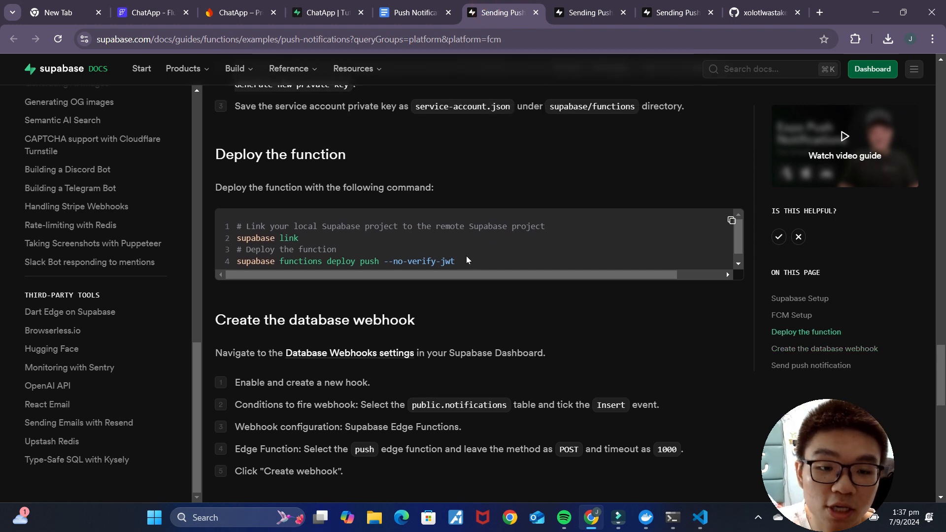
pyautogui.moveTo(461, 263); pyautogui.dragTo(237, 256)
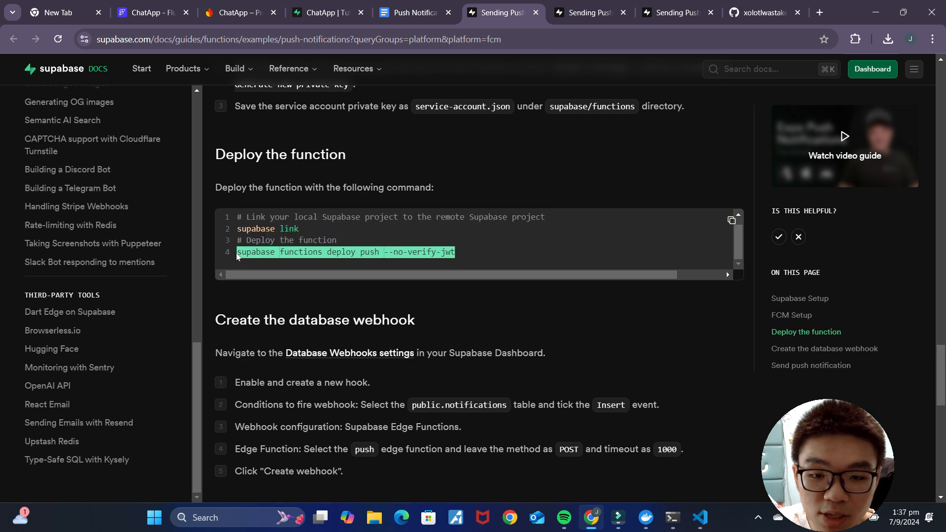
pyautogui.rightClick(258, 255)
pyautogui.click(276, 266)
pyautogui.click(700, 517)
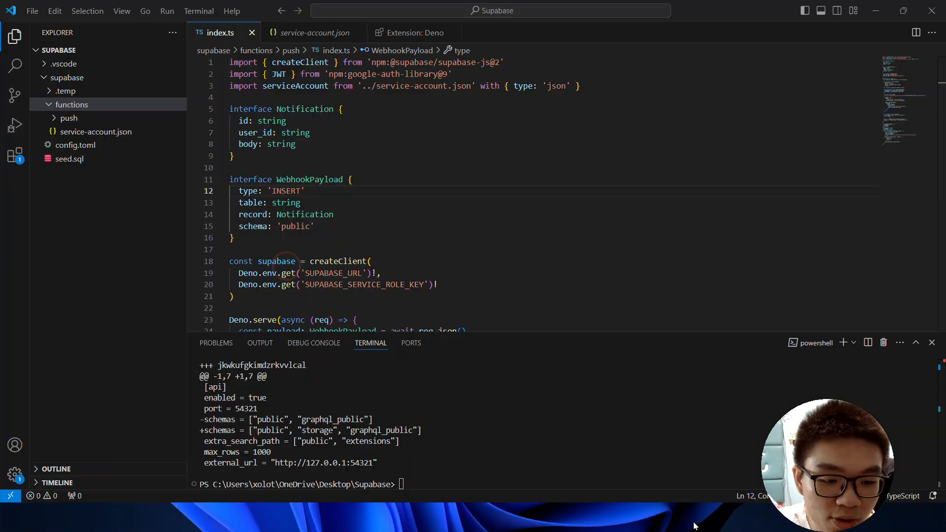
pyautogui.hotkey('ctrl', 'v')
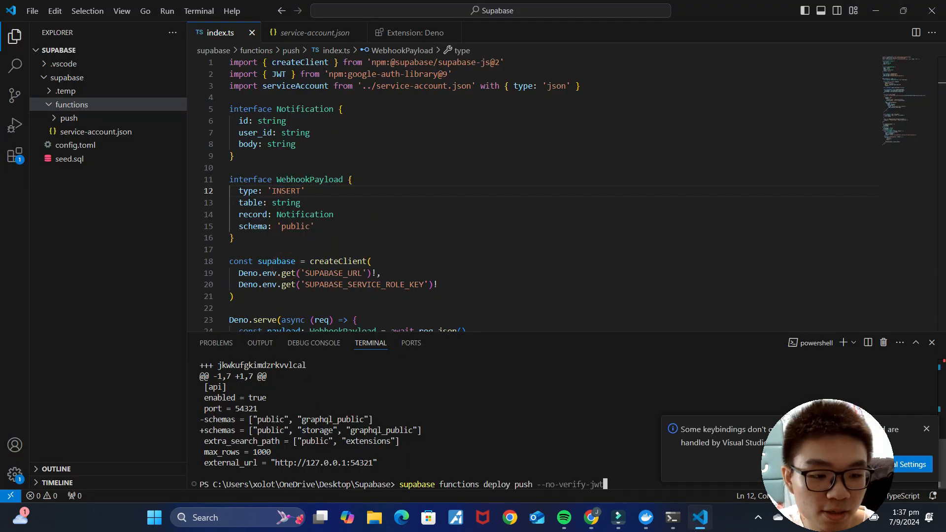
pyautogui.press('Return')
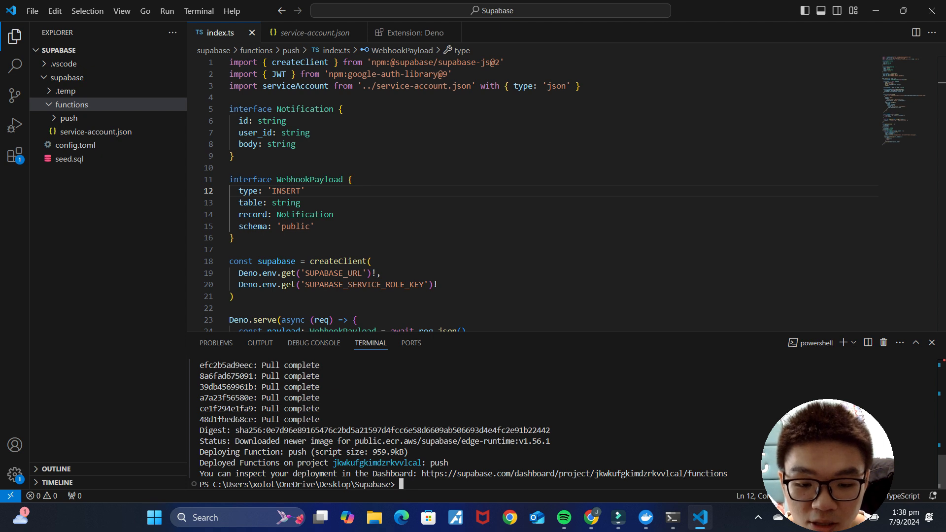
pyautogui.moveTo(457, 463); pyautogui.dragTo(240, 463)
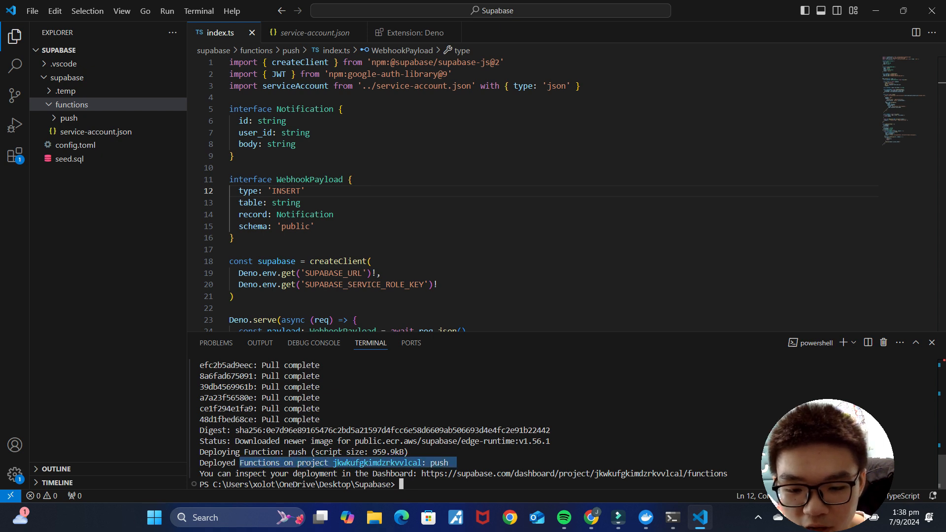
# Step: Confirm push is listed under ChatApp's Edge Functions, then view the database tables overview
pyautogui.click(876, 14)
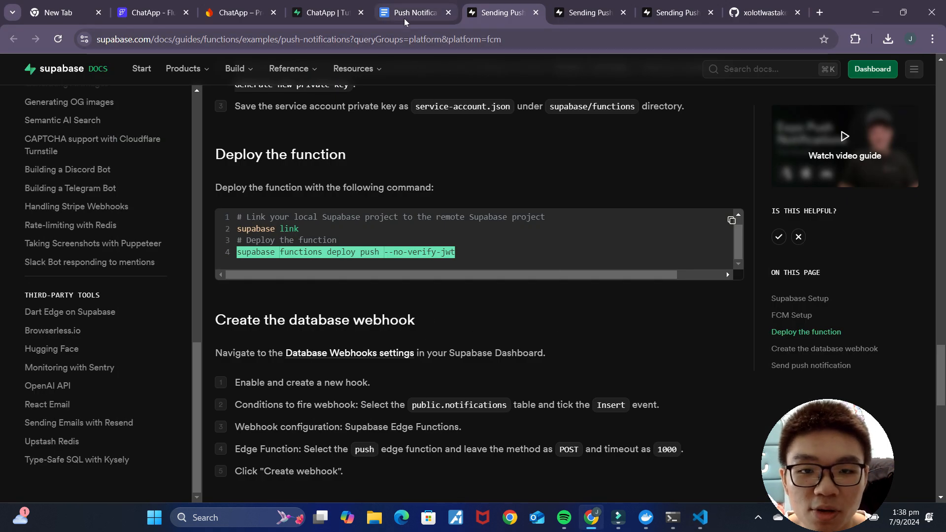
pyautogui.click(330, 12)
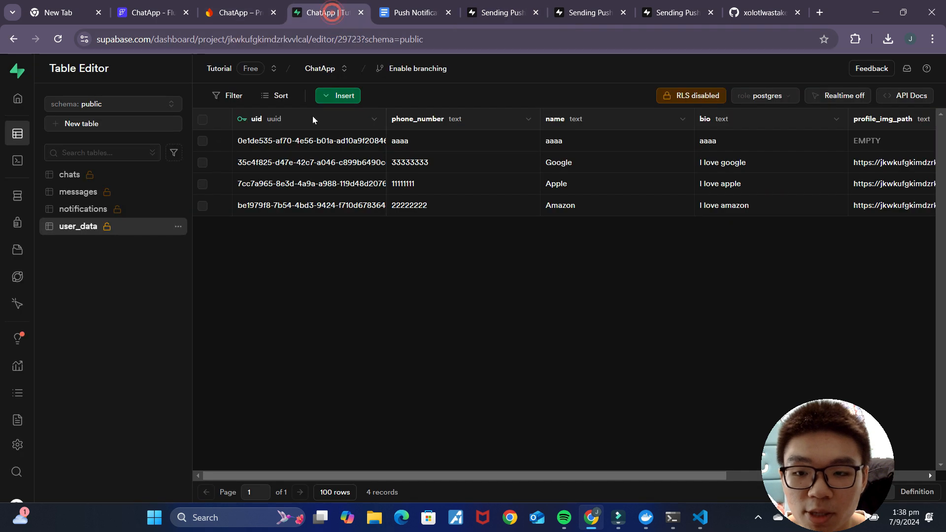
pyautogui.moveTo(36, 237)
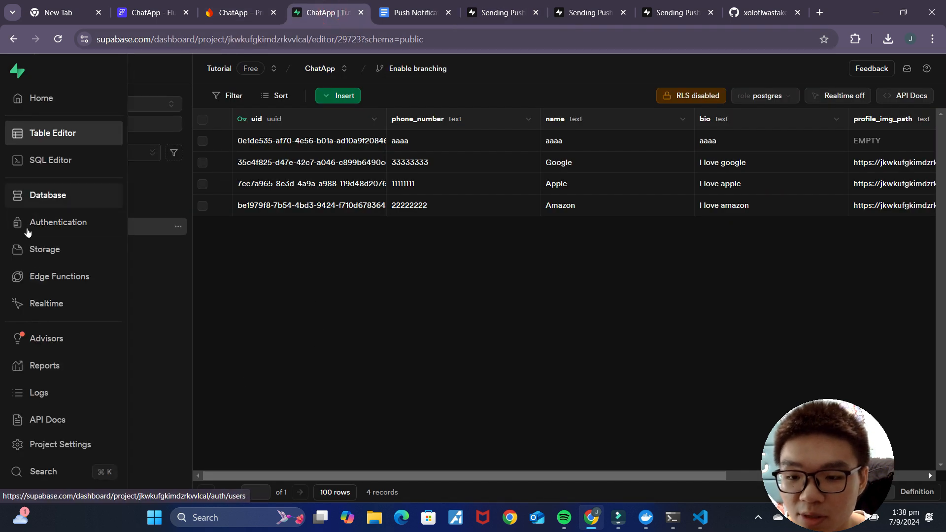
pyautogui.click(41, 284)
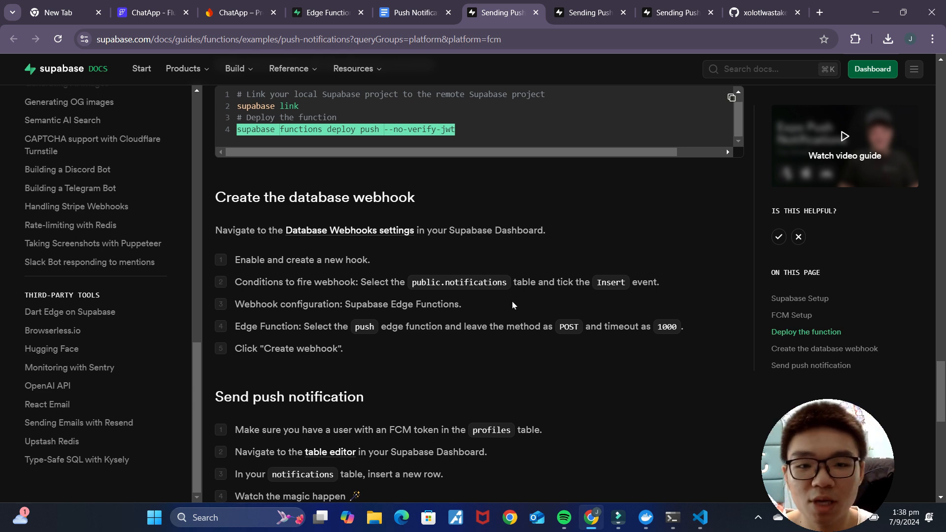
pyautogui.scroll(1, 513, 304)
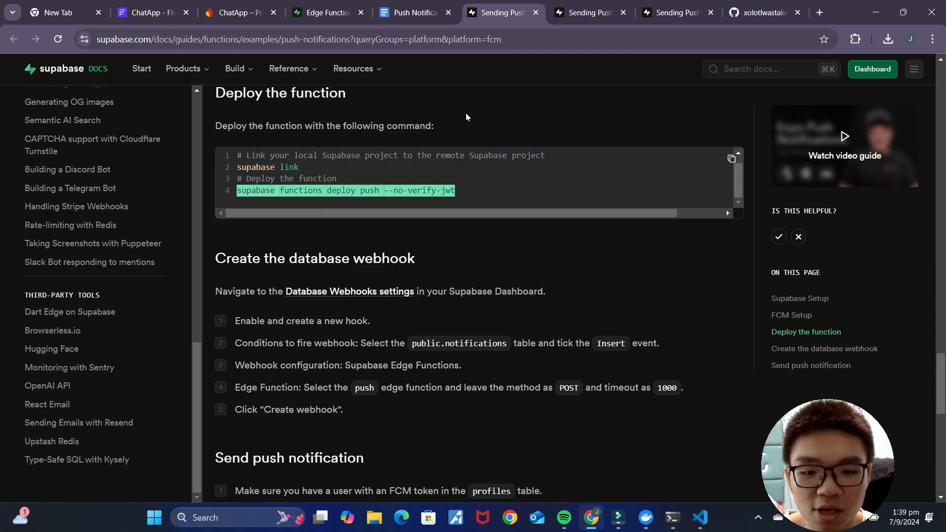
pyautogui.click(326, 14)
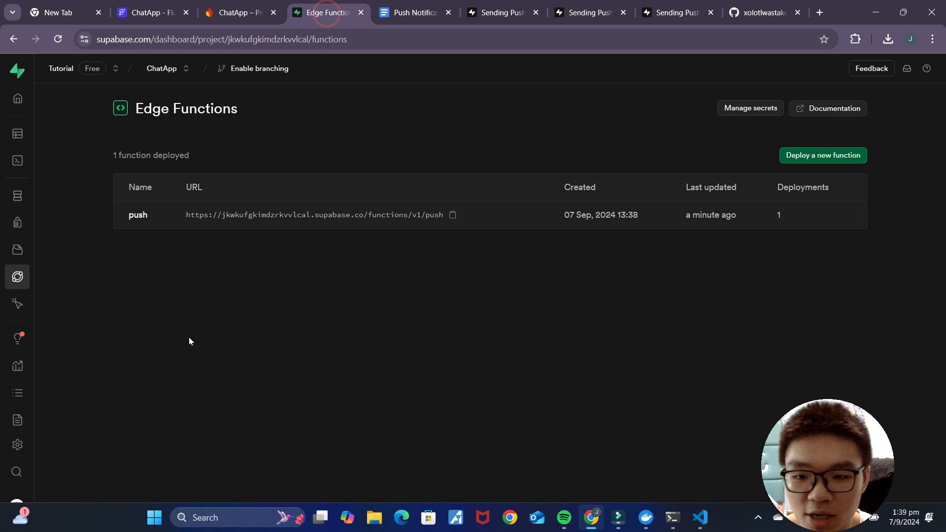
pyautogui.click(42, 202)
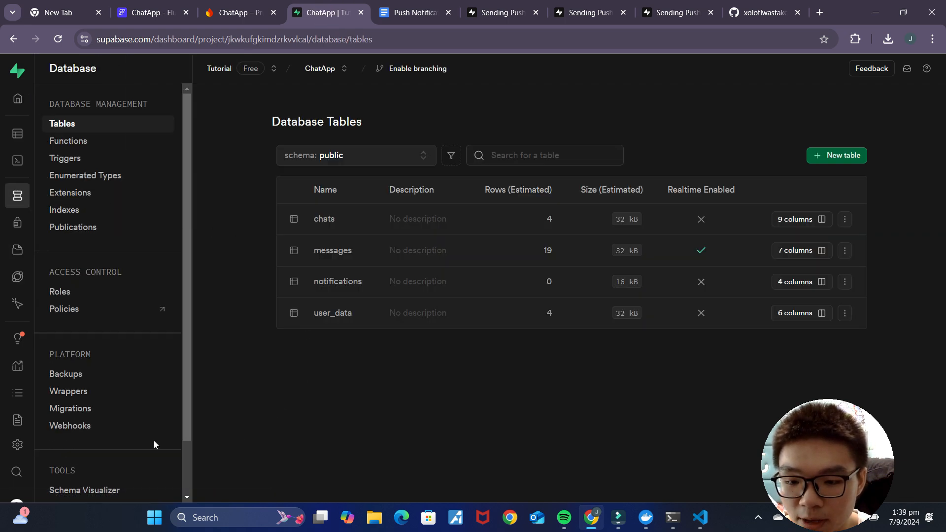
# Step: Enable database webhooks and start a new webhook named pushNotification
pyautogui.click(64, 427)
pyautogui.click(475, 338)
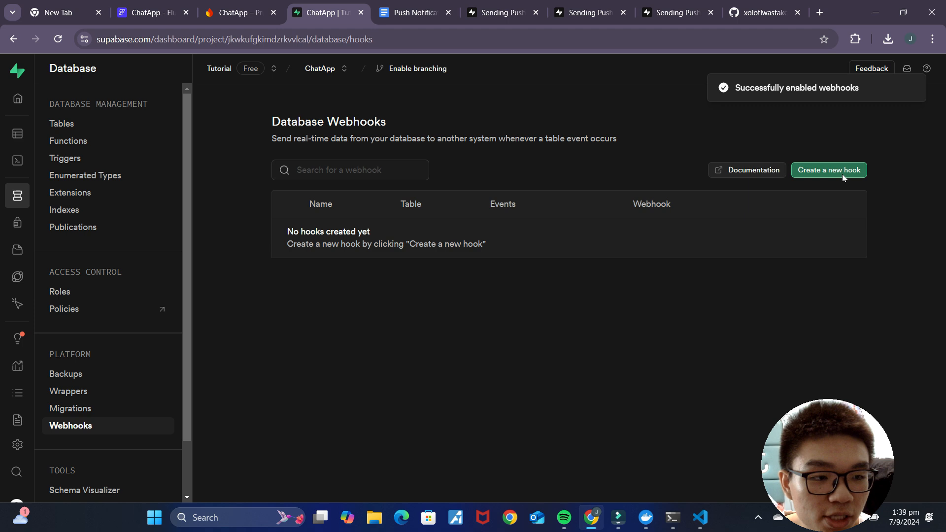
pyautogui.click(841, 173)
pyautogui.click(777, 137)
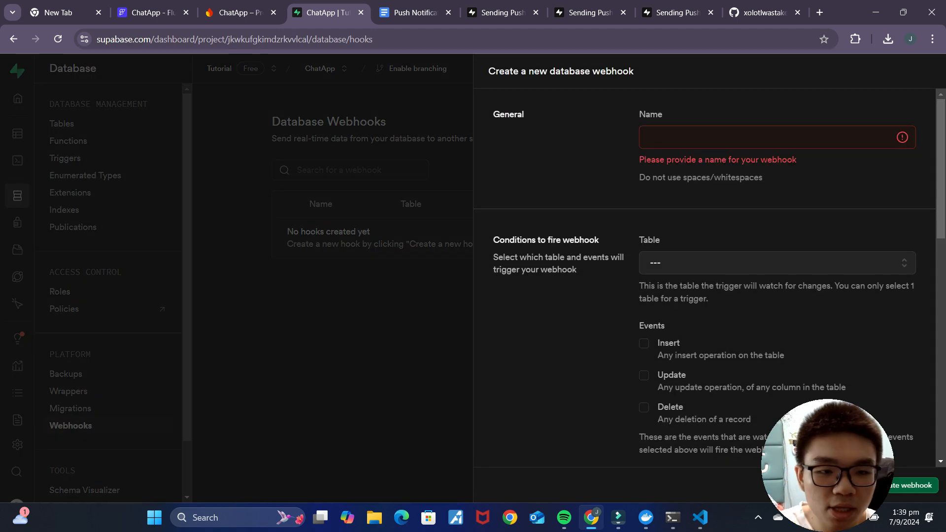
pyautogui.click(675, 136)
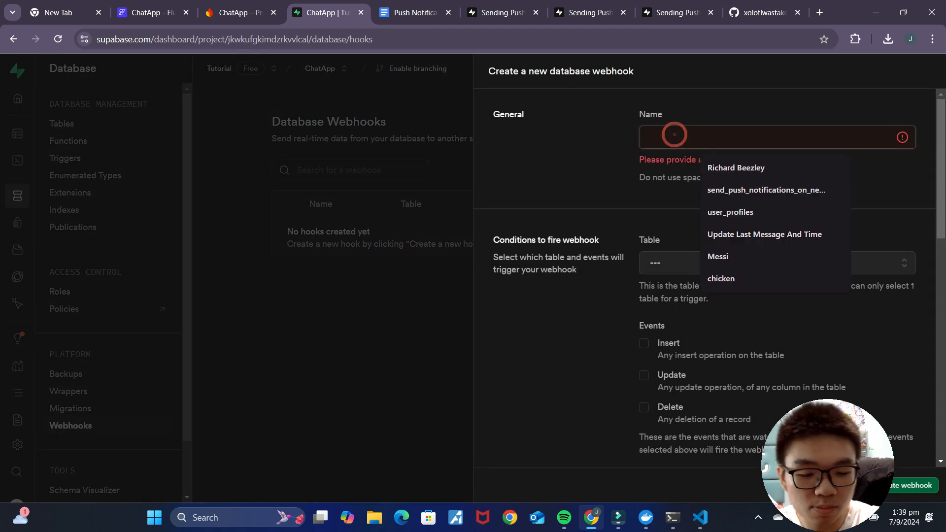
pyautogui.write('pushNotification')
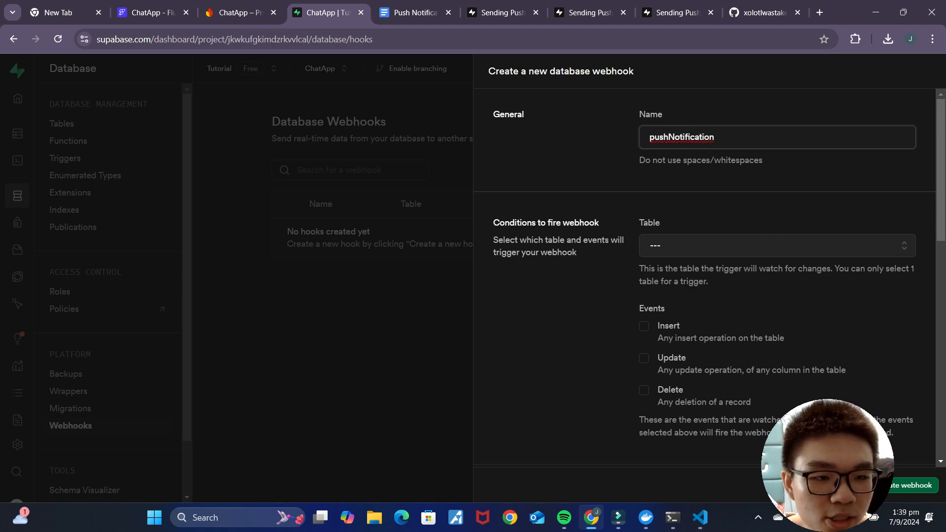
pyautogui.scroll(-1, 718, 239)
pyautogui.scroll(1, 718, 238)
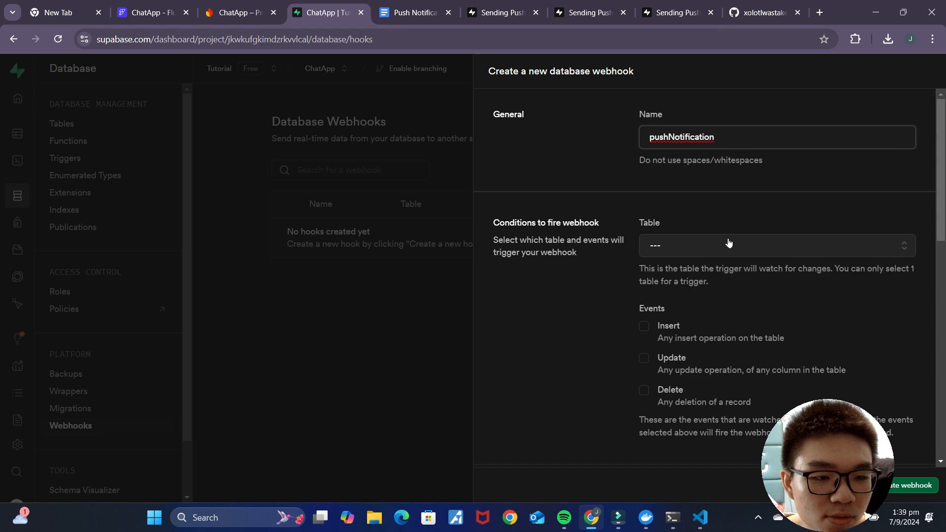
# Step: Set the webhook to fire on INSERT into notifications, calling the push Supabase Edge Function, and create it
pyautogui.click(729, 253)
pyautogui.scroll(-5, 737, 324)
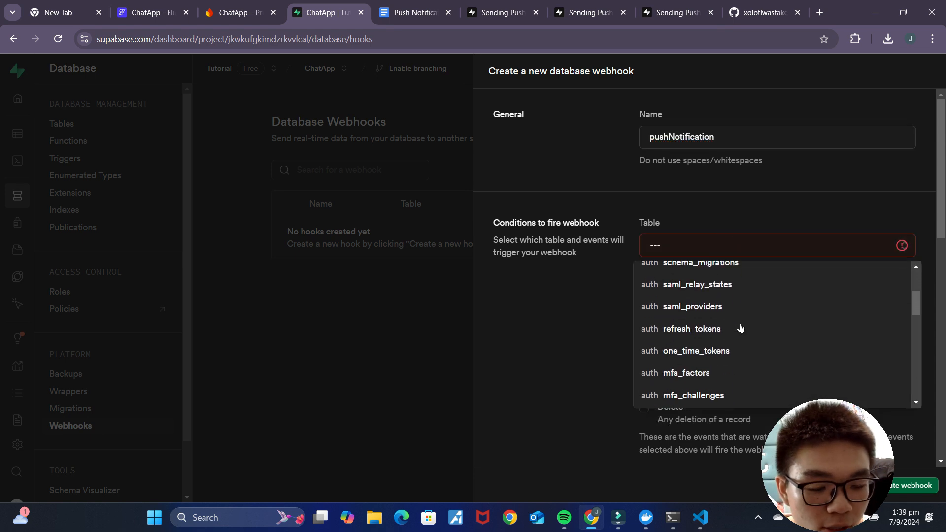
pyautogui.scroll(-5, 740, 328)
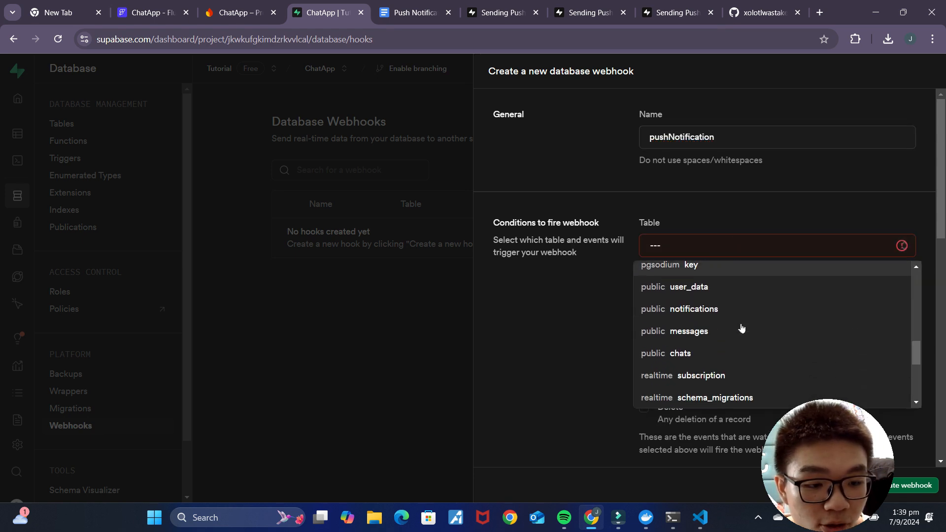
pyautogui.click(695, 312)
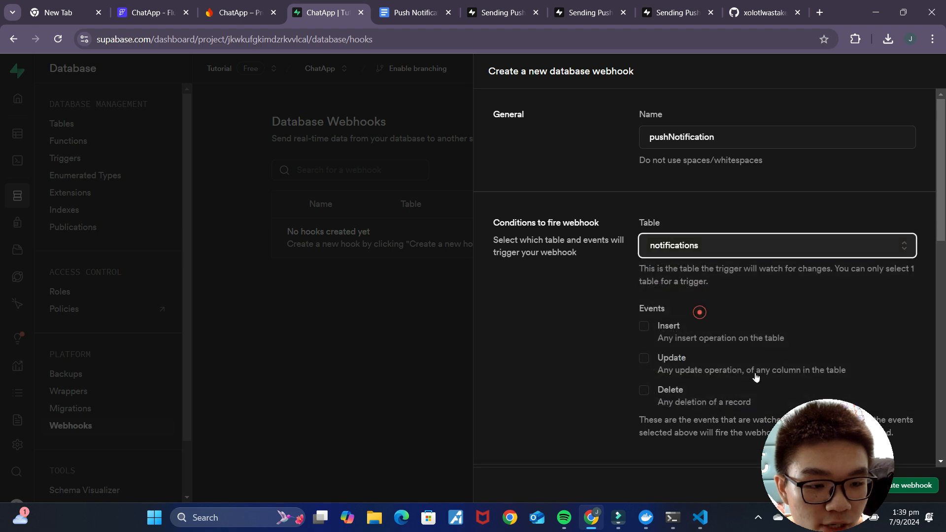
pyautogui.scroll(-2, 755, 319)
pyautogui.scroll(1, 616, 296)
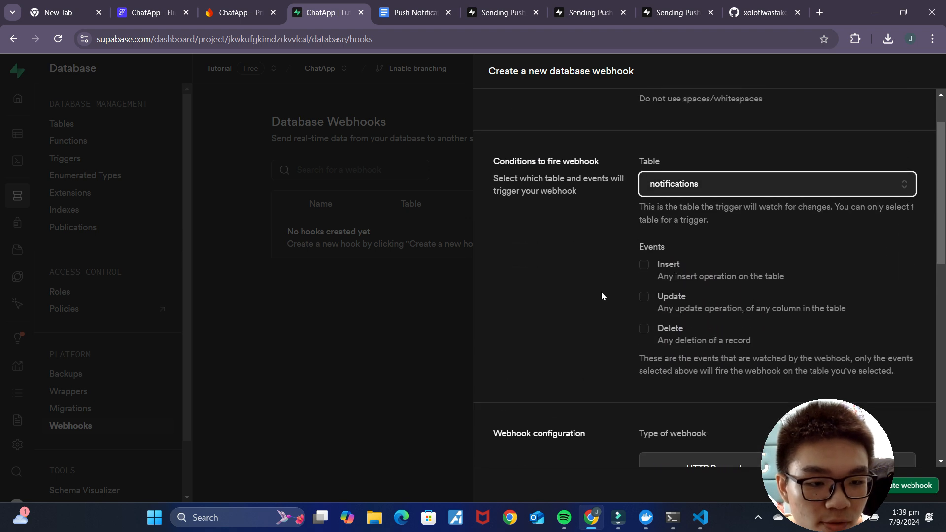
pyautogui.click(645, 267)
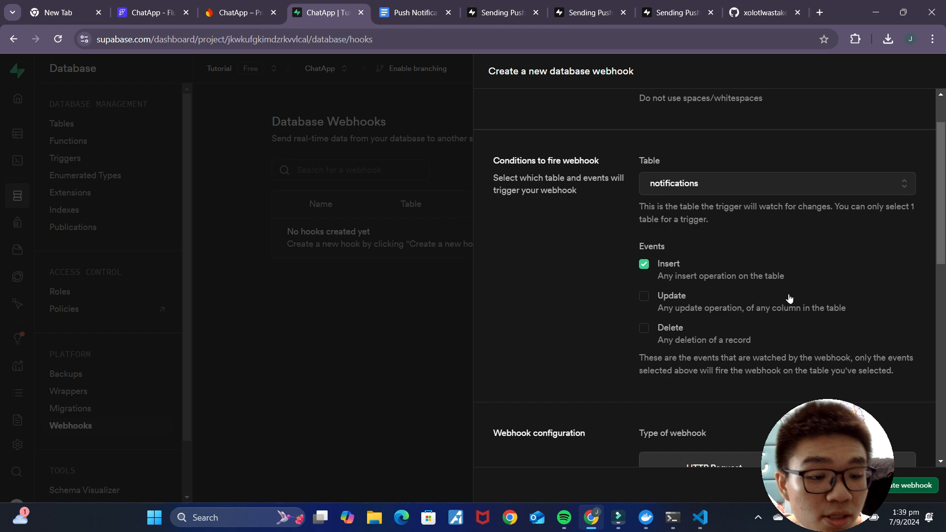
pyautogui.scroll(-3, 789, 299)
pyautogui.scroll(-1, 788, 299)
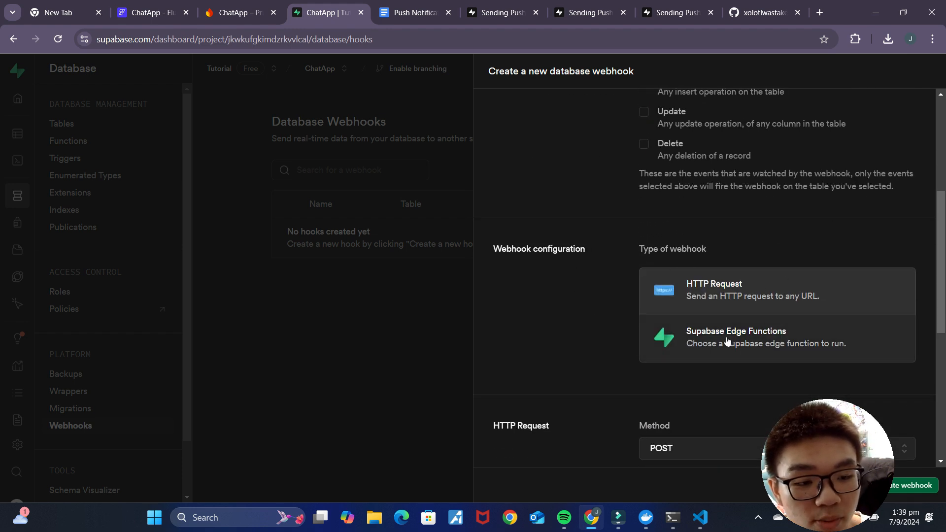
pyautogui.click(764, 345)
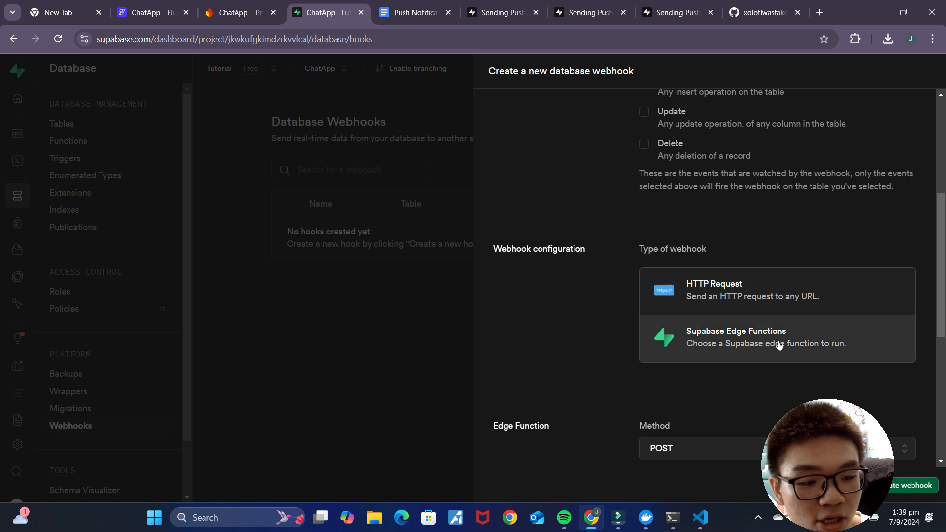
pyautogui.scroll(-4, 779, 345)
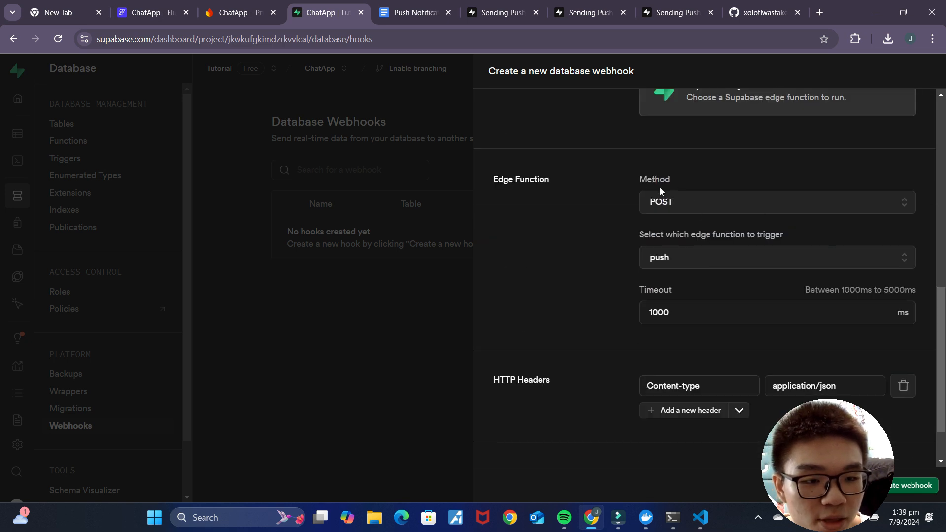
pyautogui.scroll(-1, 738, 226)
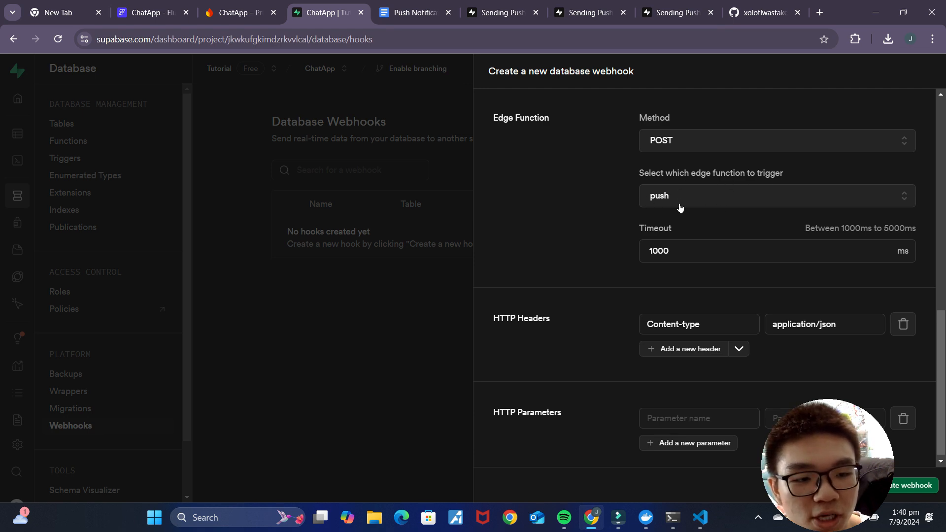
pyautogui.scroll(-1, 705, 217)
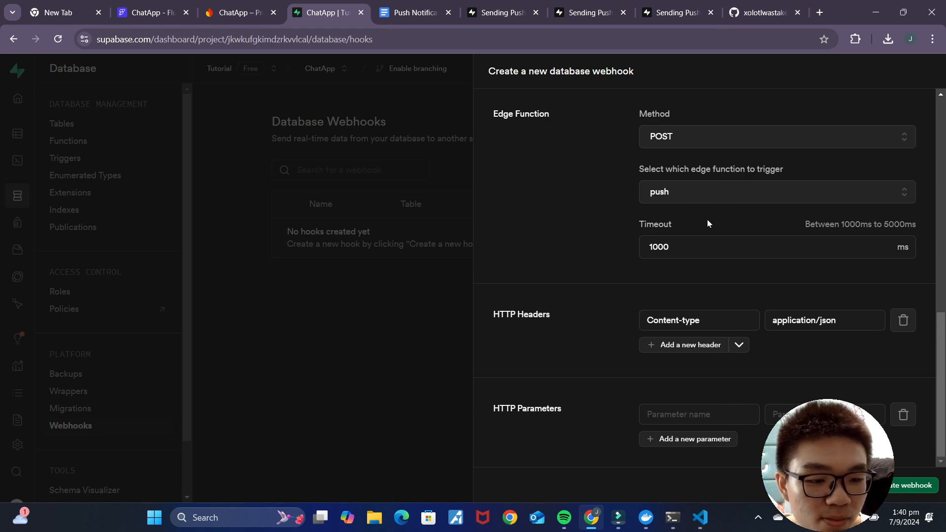
pyautogui.click(912, 485)
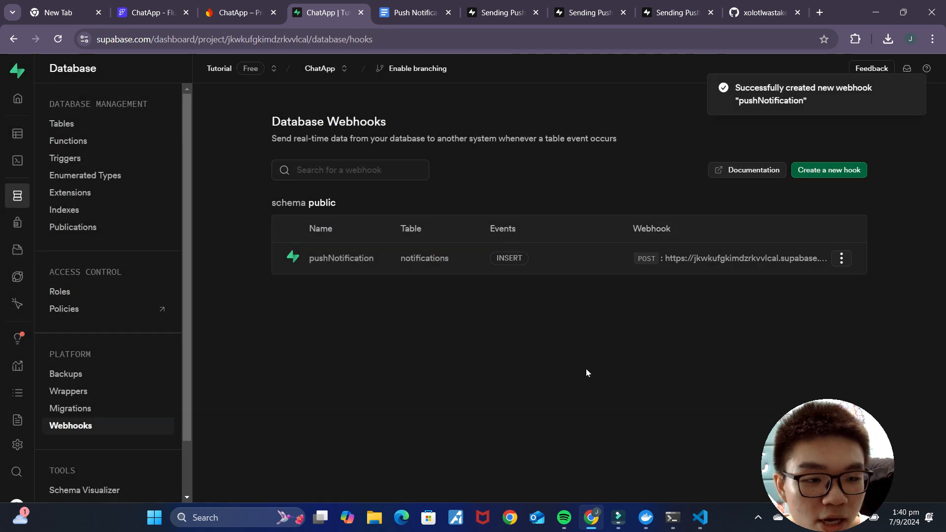
# Step: Add a non-persisted String app state variable named fcmToken to ChatApp
pyautogui.click(407, 11)
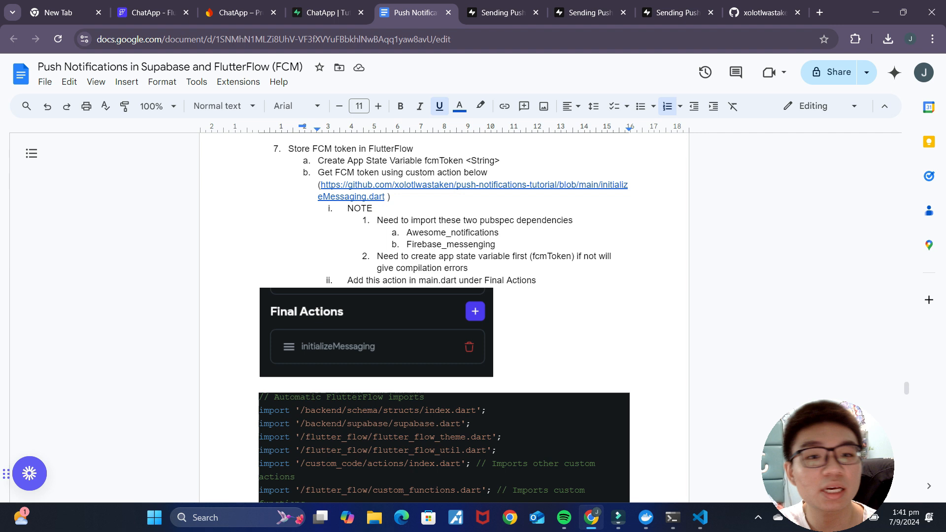
pyautogui.click(138, 16)
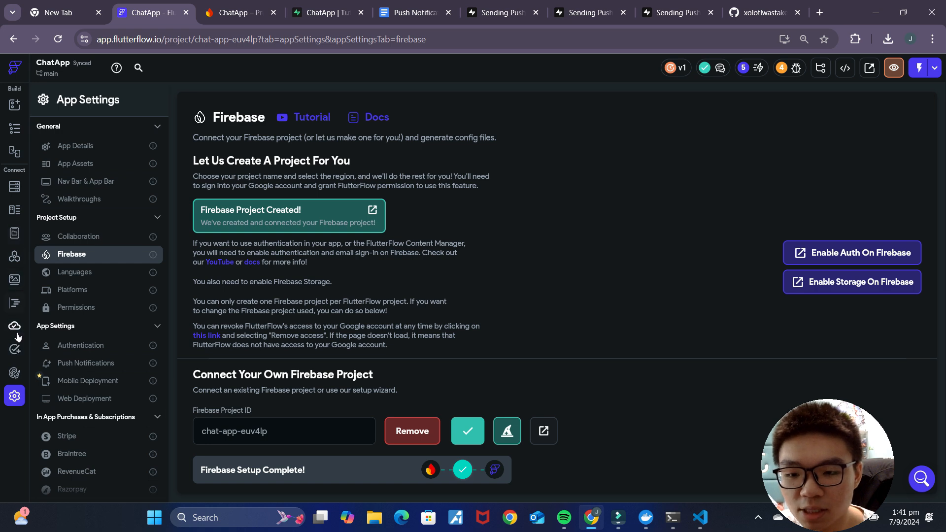
pyautogui.click(15, 303)
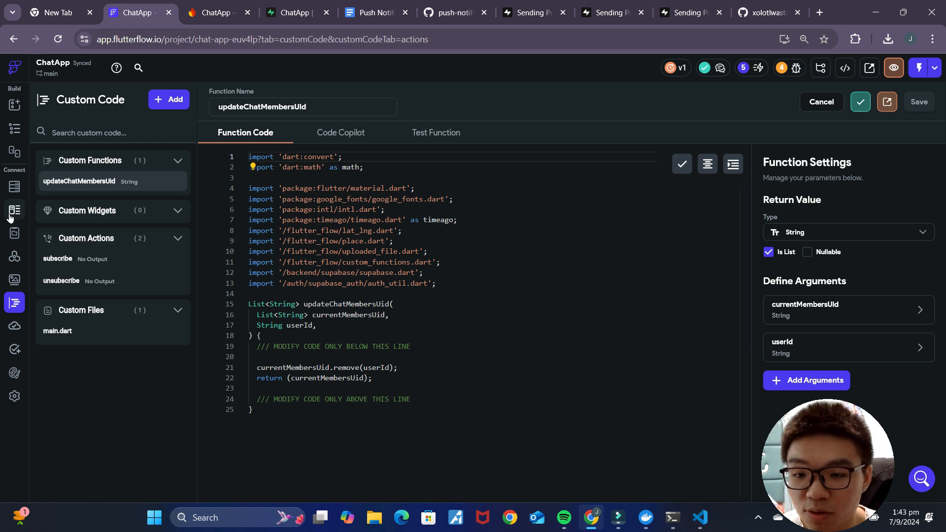
pyautogui.click(15, 233)
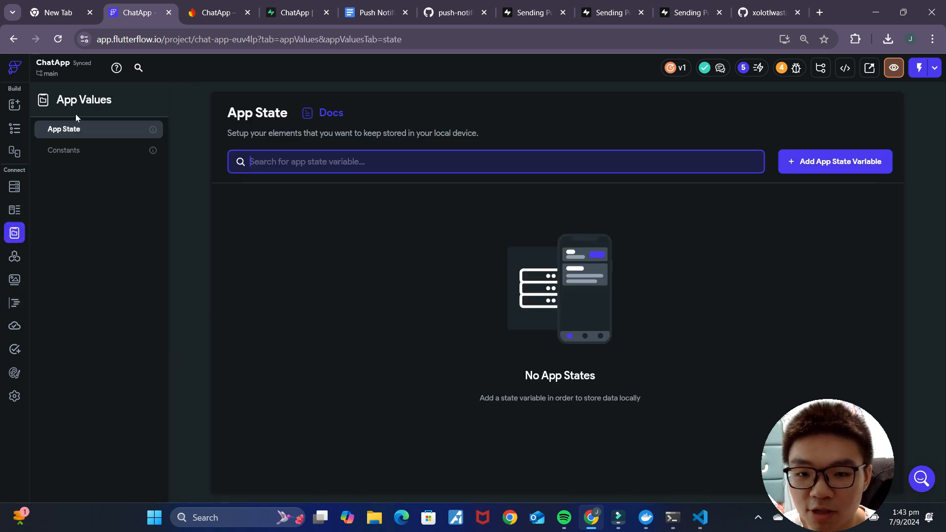
pyautogui.click(845, 168)
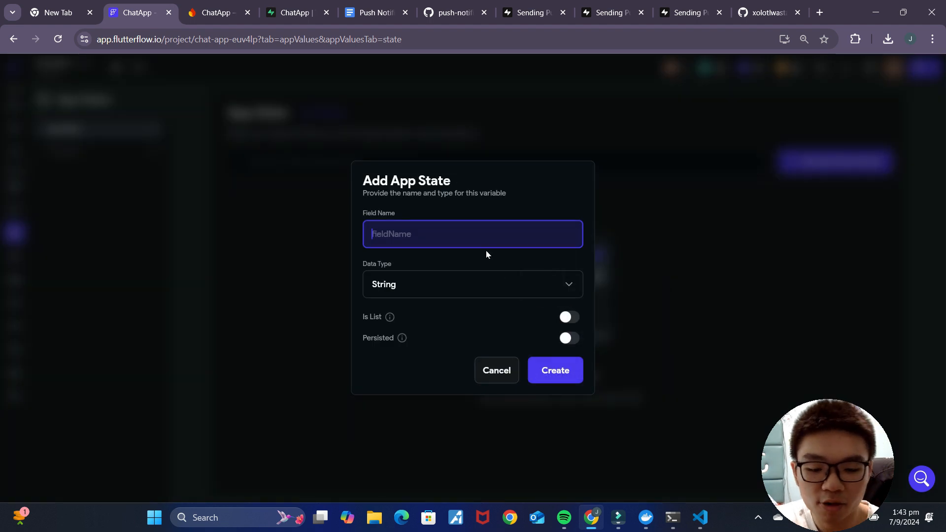
pyautogui.write('fcmToken')
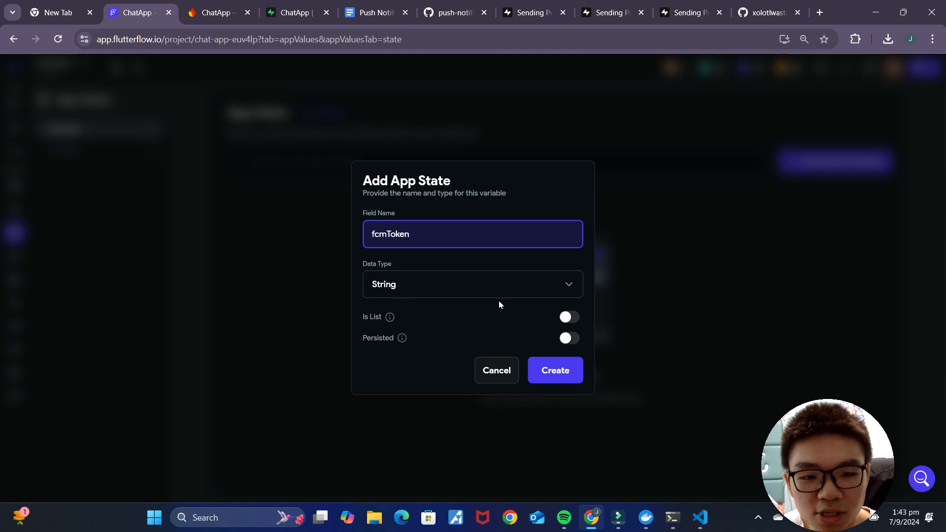
pyautogui.click(556, 371)
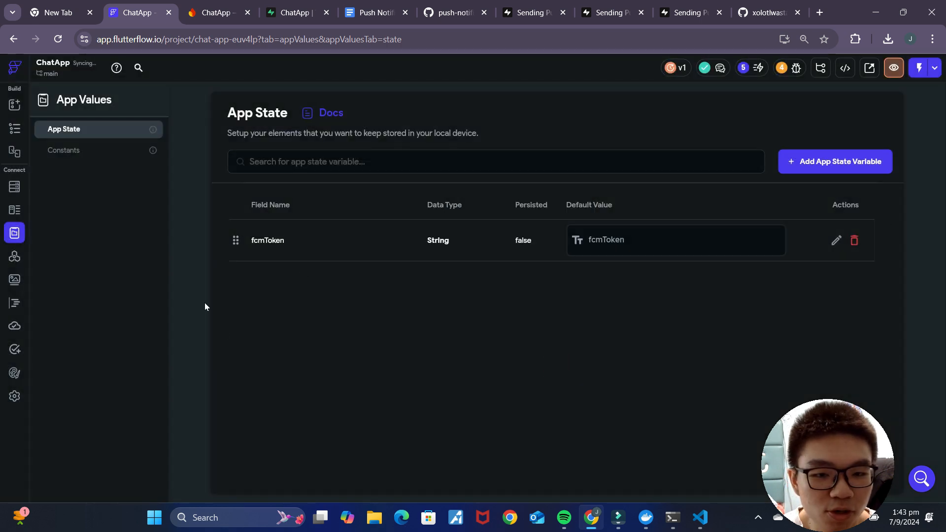
pyautogui.click(14, 302)
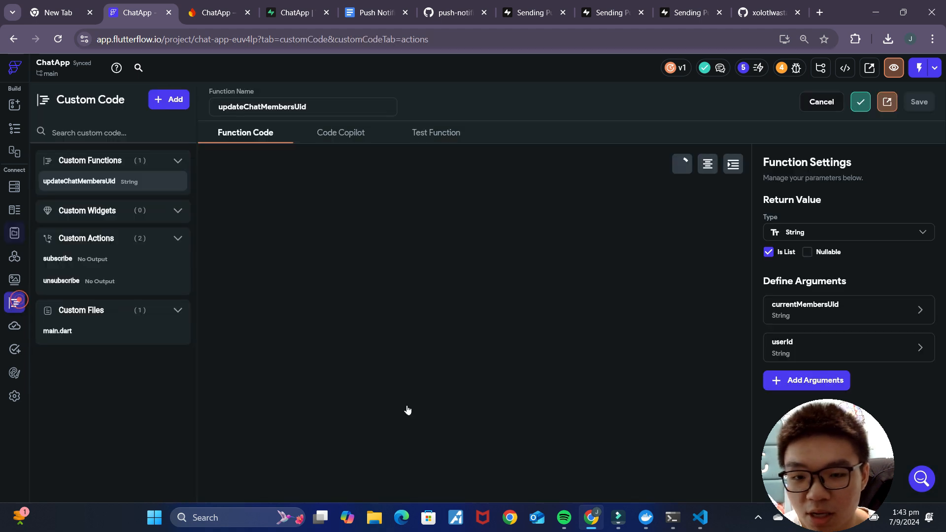
# Step: Add a new custom action and select all code in both initializeMessaging.dart on GitHub and the action editor
pyautogui.click(175, 100)
pyautogui.click(161, 165)
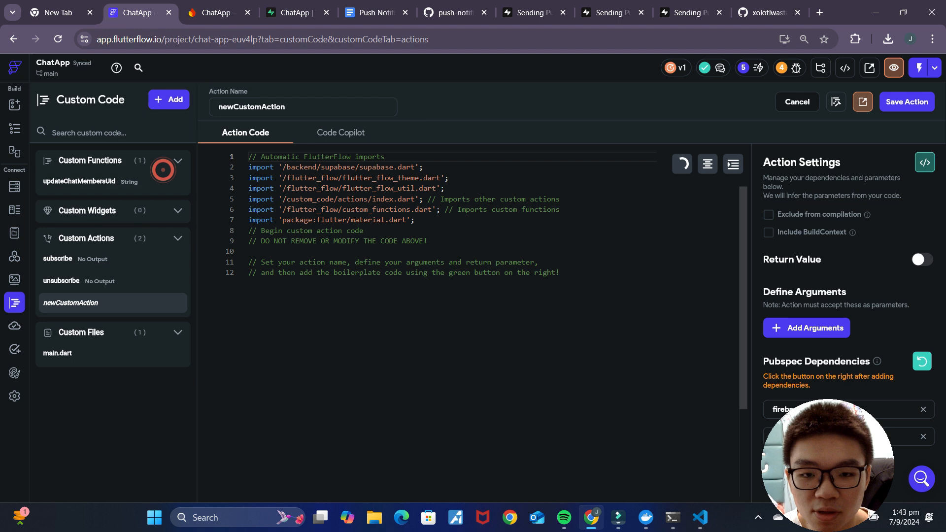
pyautogui.click(389, 20)
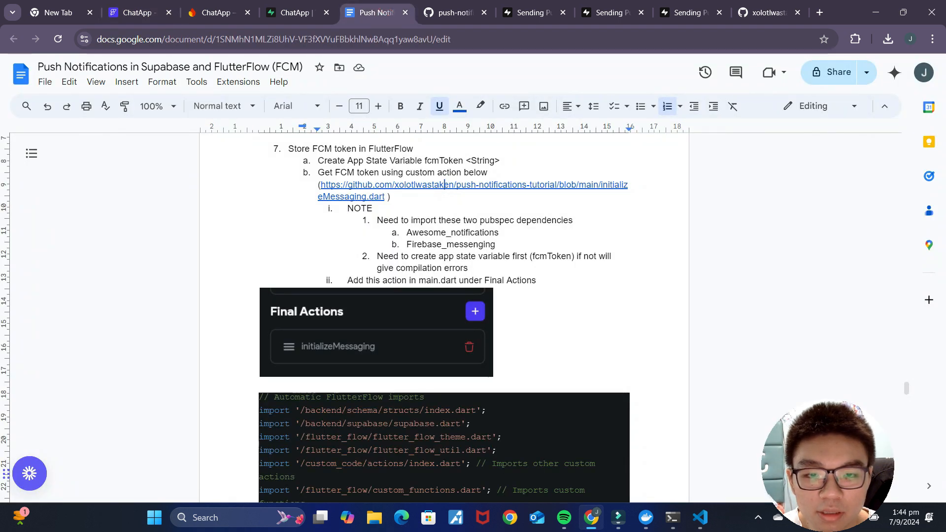
pyautogui.click(445, 184)
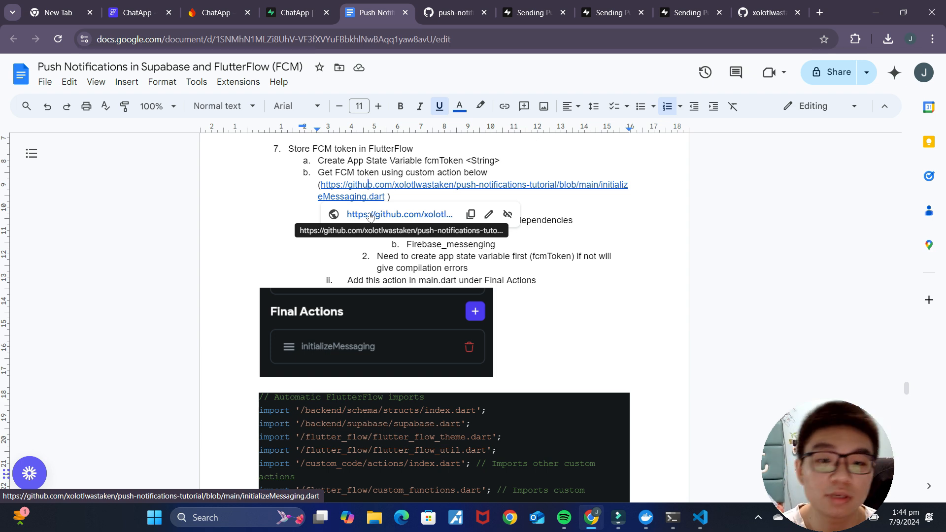
pyautogui.click(370, 216)
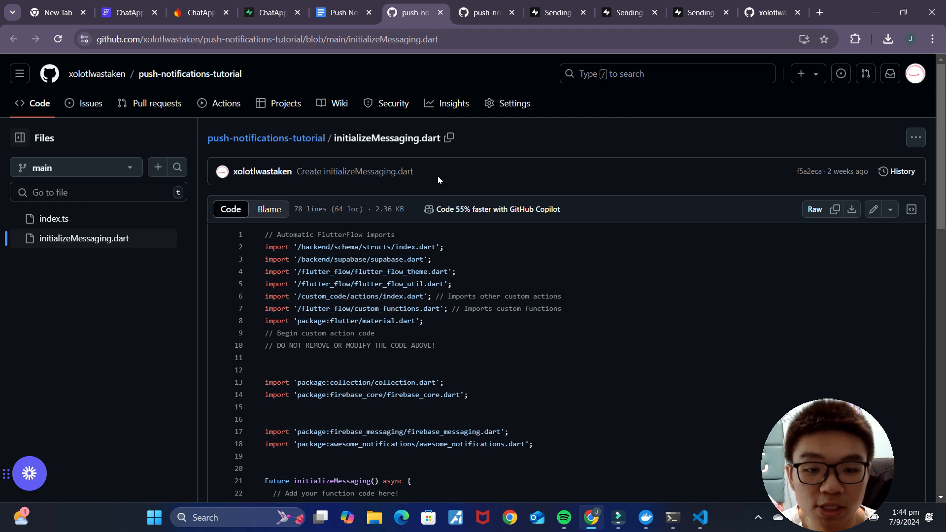
pyautogui.hotkey('ctrl', 'a')
pyautogui.hotkey('ctrl', 'c')
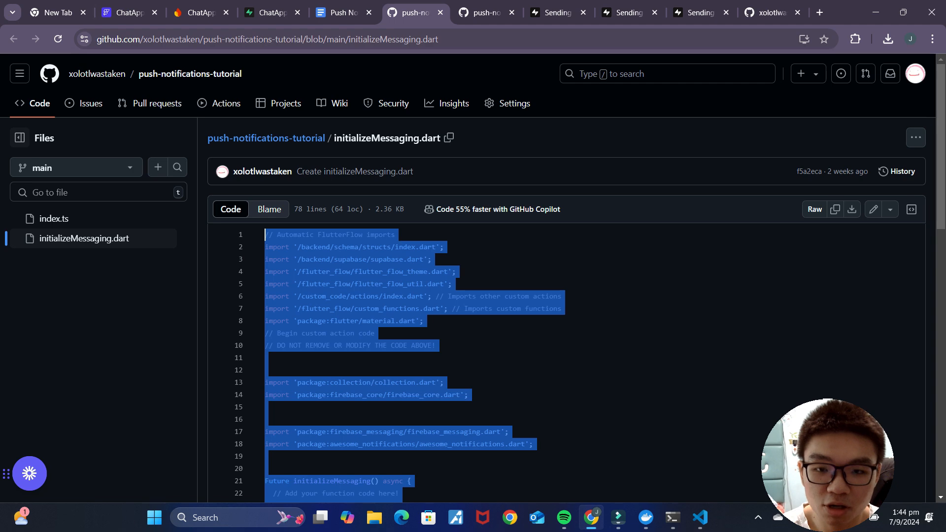
pyautogui.click(126, 12)
pyautogui.click(567, 275)
pyautogui.hotkey('ctrl', 'a')
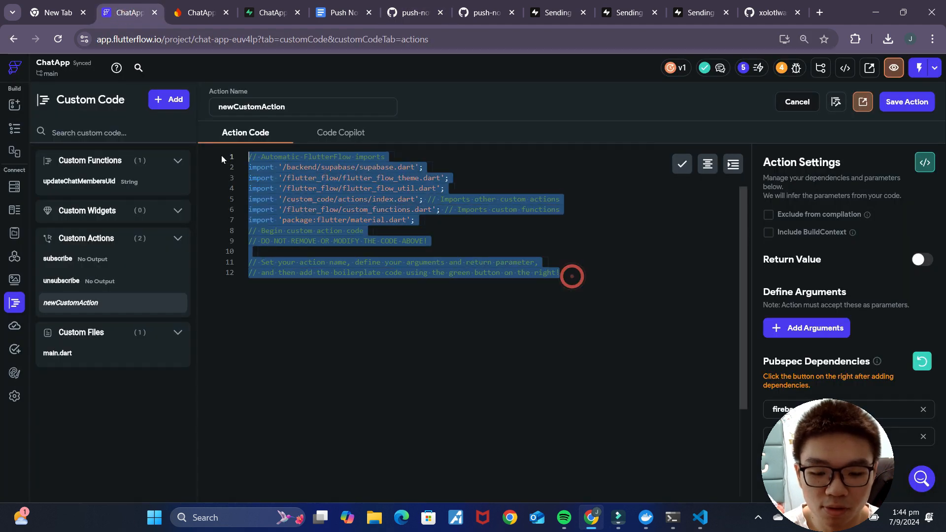
# Step: Paste the GitHub code and rename the custom action to initializeMessaging
pyautogui.hotkey('ctrl', 'v')
pyautogui.scroll(15, 468, 320)
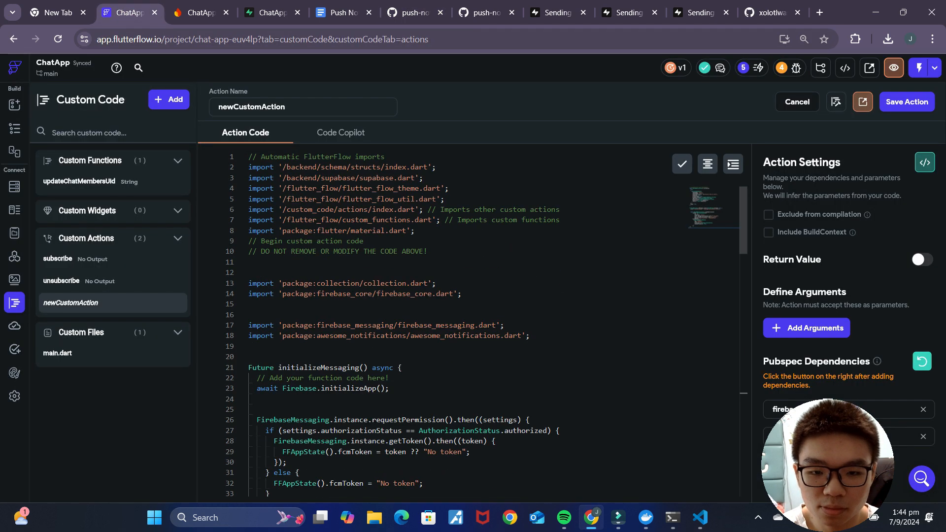
pyautogui.doubleClick(294, 109)
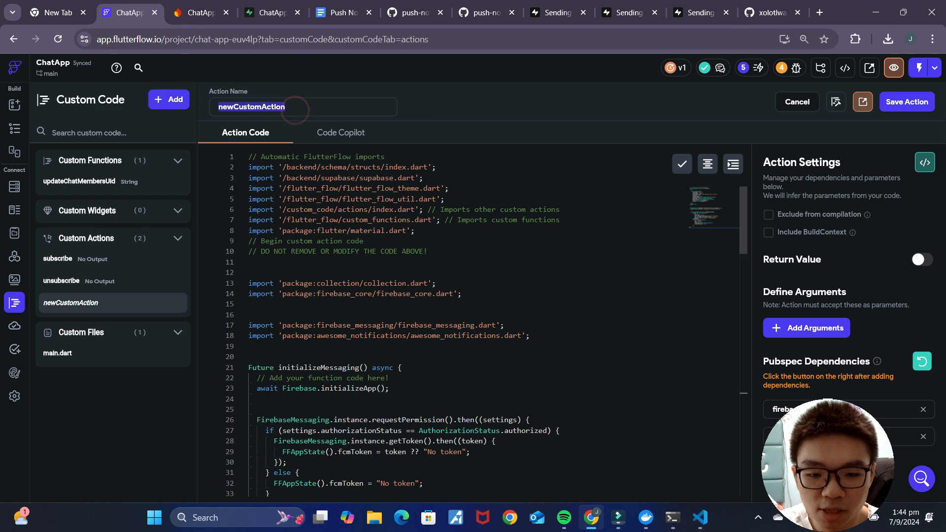
pyautogui.doubleClick(296, 367)
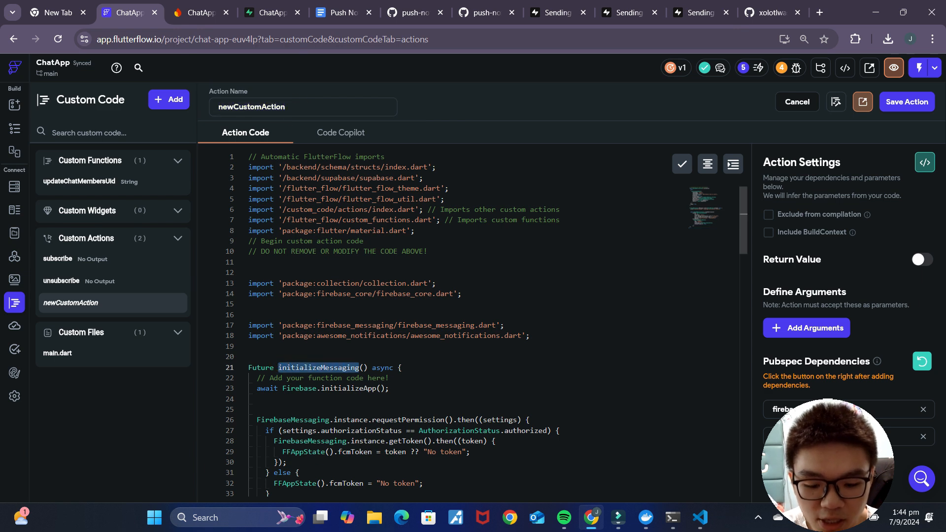
pyautogui.hotkey('ctrl', 'c')
pyautogui.moveTo(304, 111); pyautogui.dragTo(206, 108)
pyautogui.hotkey('ctrl', 'v')
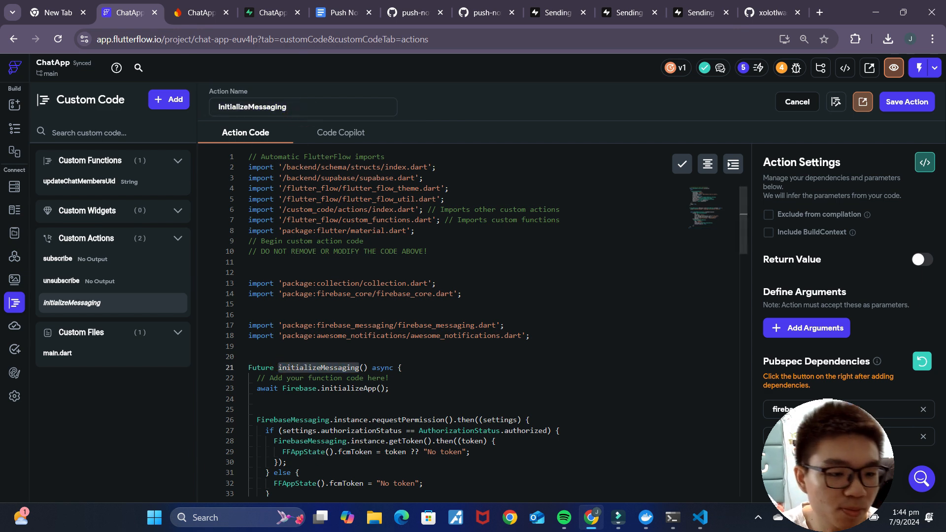
# Step: Replace the pubspec dependencies with firebase_messaging and awesome_notifications
pyautogui.click(924, 411)
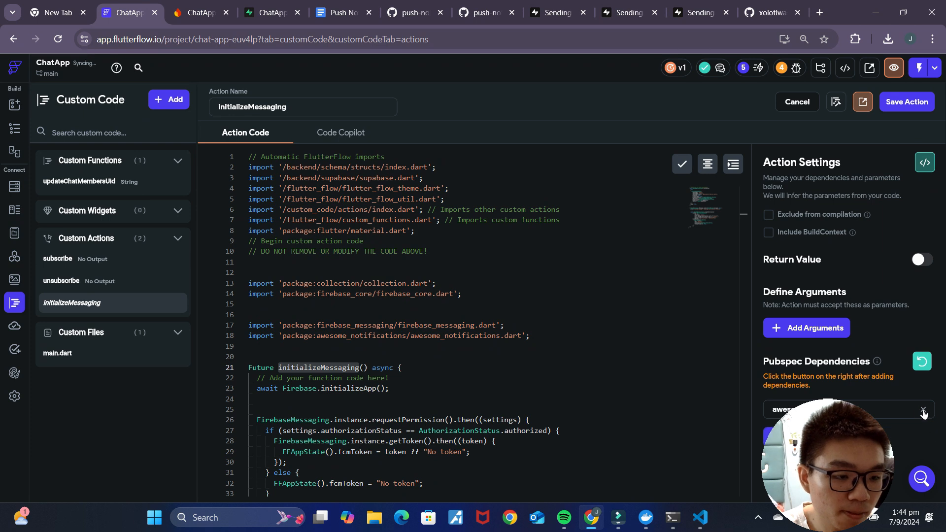
pyautogui.click(924, 412)
pyautogui.click(498, 377)
pyautogui.scroll(-1, 498, 378)
pyautogui.scroll(1, 498, 377)
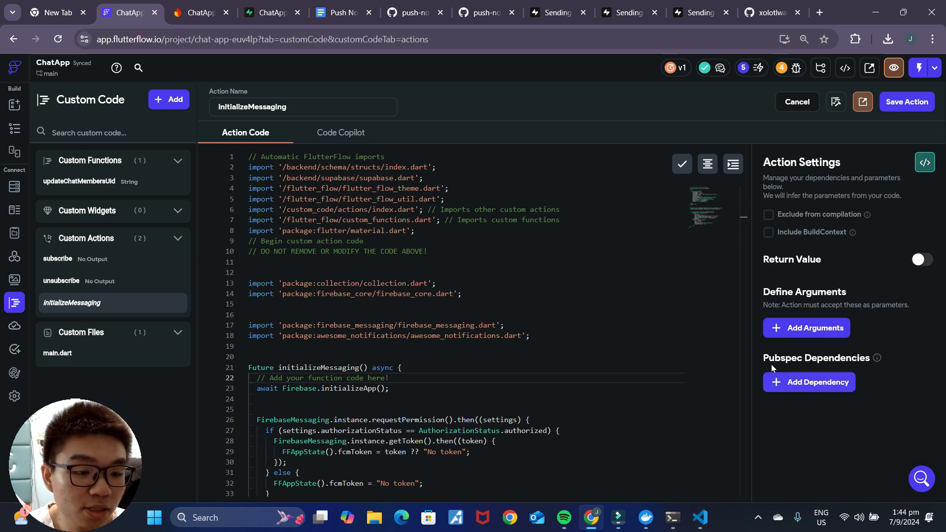
pyautogui.click(844, 382)
pyautogui.click(818, 438)
pyautogui.click(773, 409)
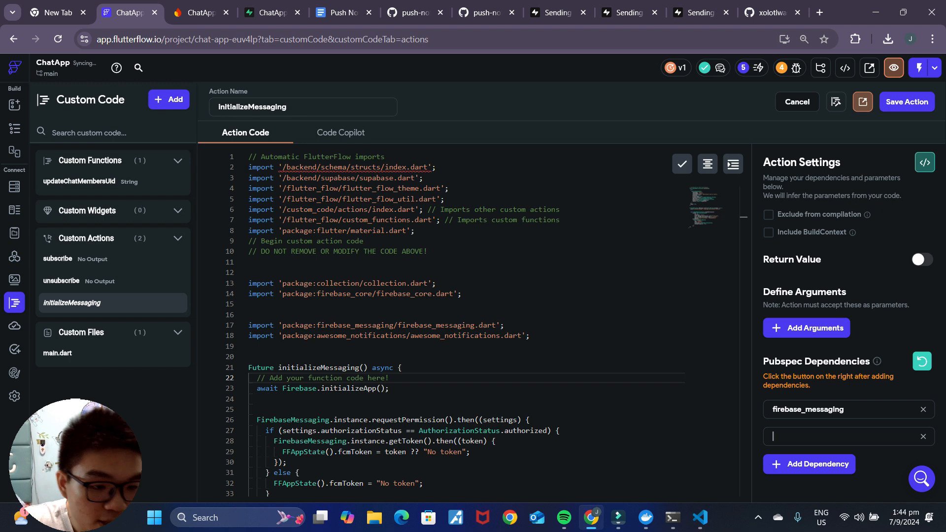
pyautogui.click(868, 436)
pyautogui.write('awe')
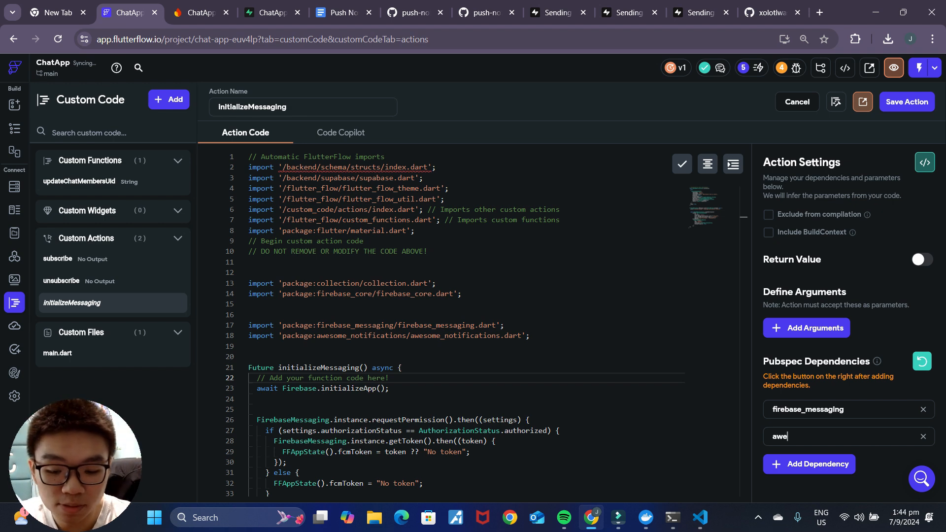
pyautogui.write('some_notifications')
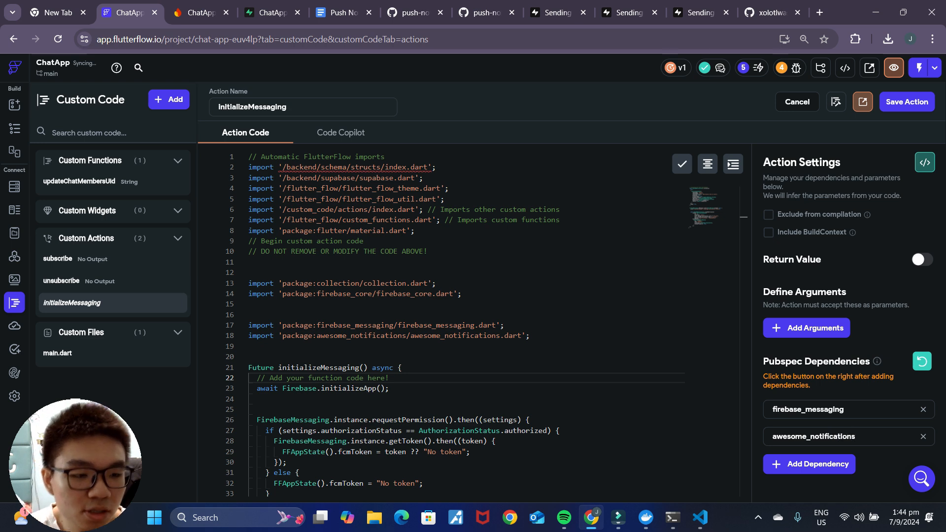
# Step: Refresh the dependencies and save the initializeMessaging action
pyautogui.click(921, 362)
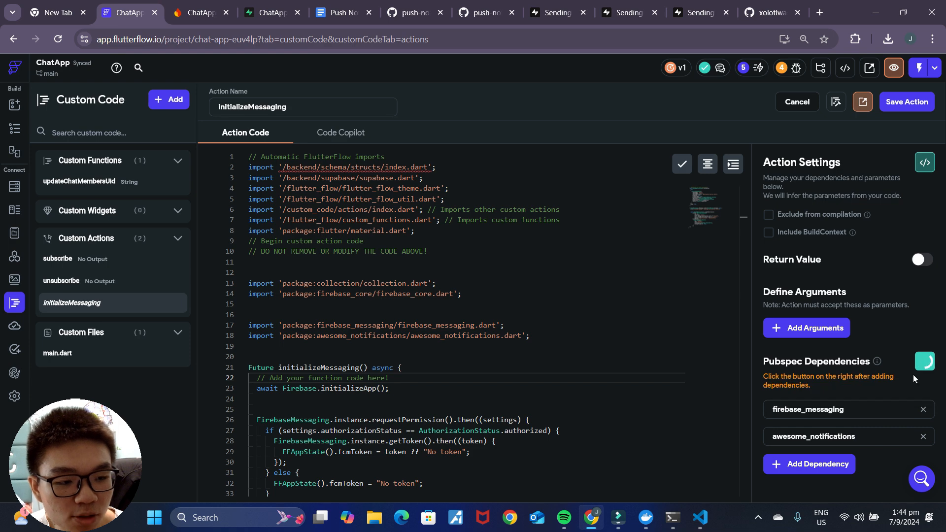
pyautogui.click(906, 108)
pyautogui.scroll(-8, 473, 320)
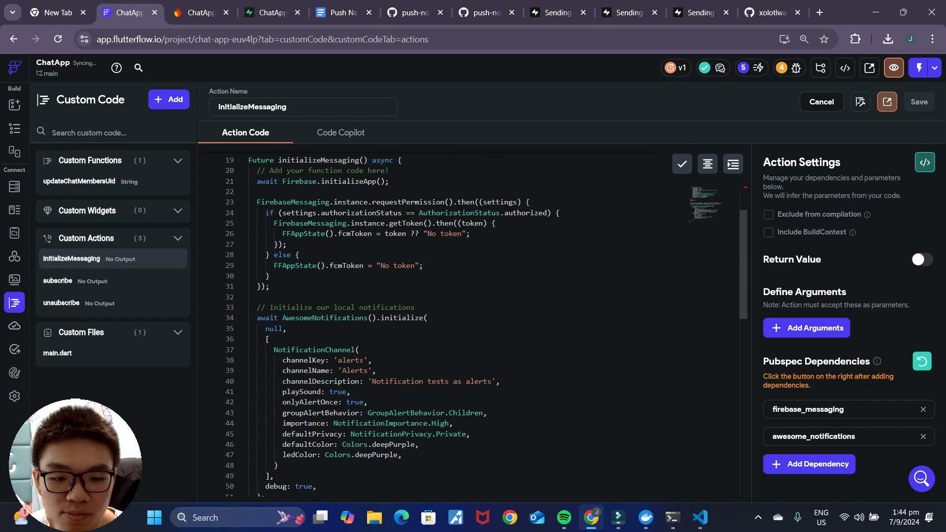
pyautogui.scroll(8, 473, 320)
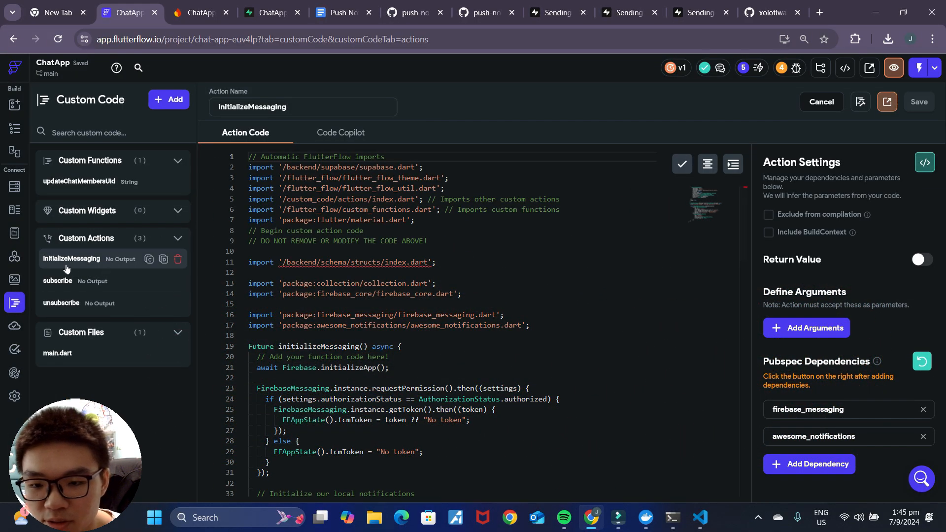
pyautogui.scroll(-3, 394, 321)
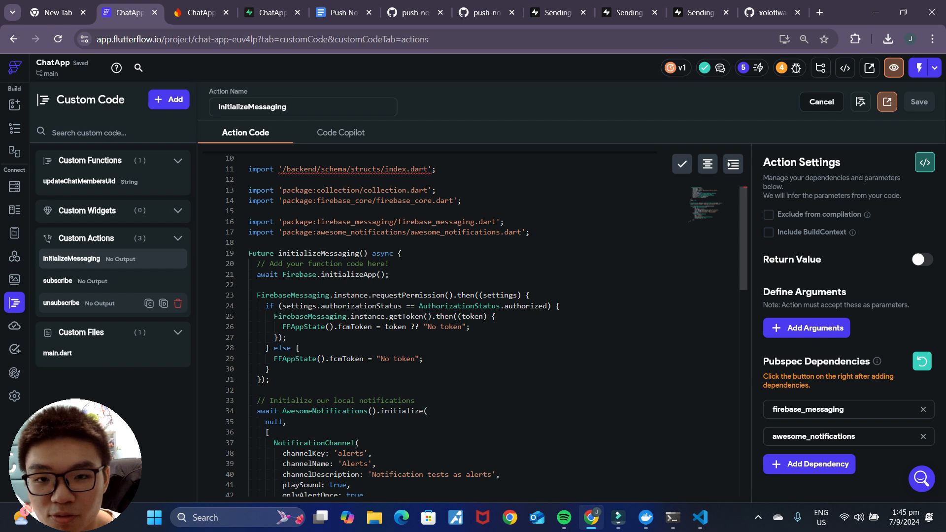
pyautogui.moveTo(408, 296)
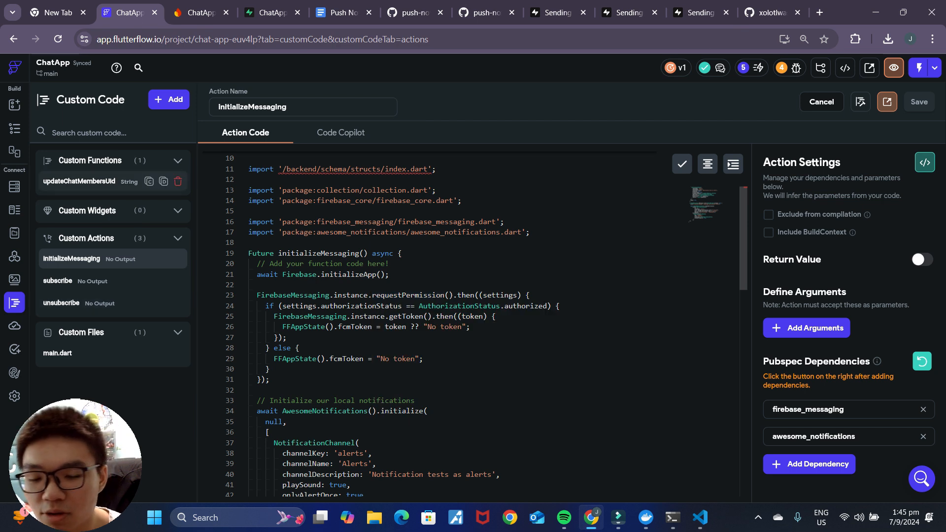
pyautogui.click(19, 232)
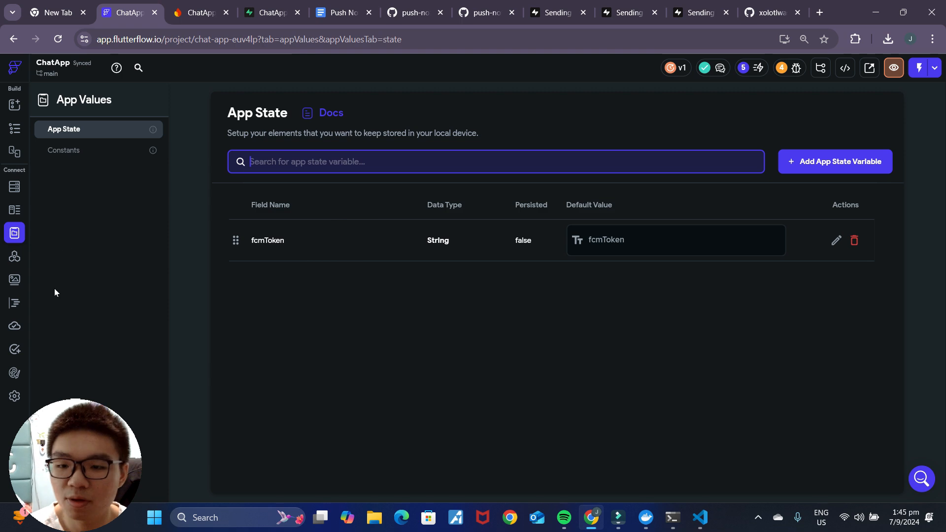
pyautogui.click(14, 304)
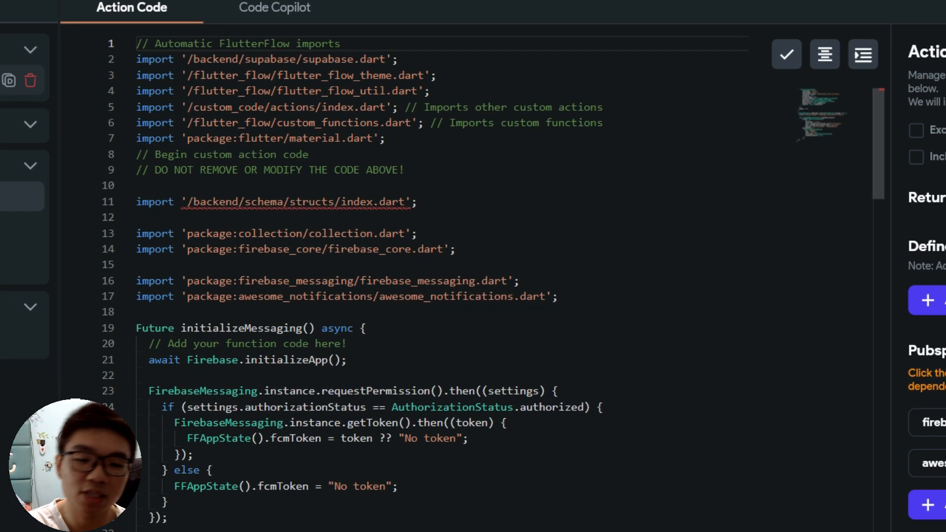
pyautogui.scroll(-3, 345, 296)
pyautogui.click(245, 305)
pyautogui.moveTo(148, 250); pyautogui.dragTo(170, 378)
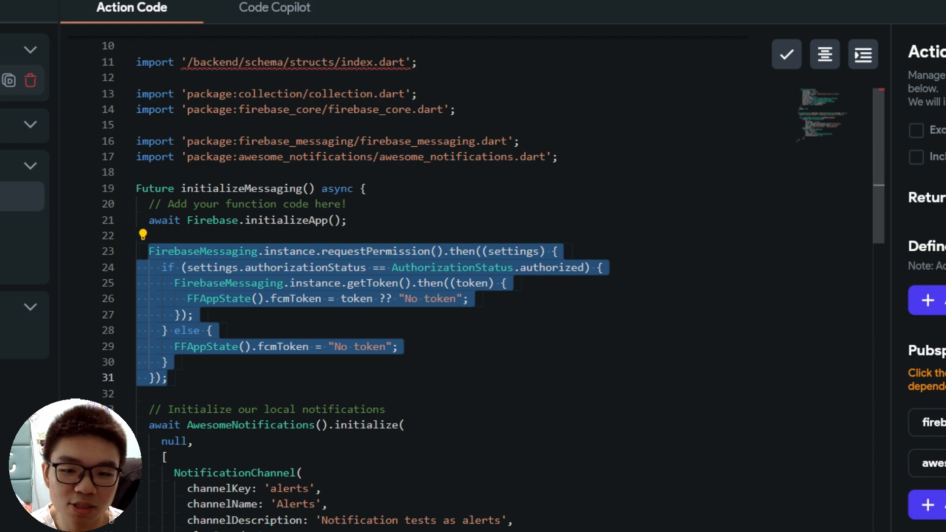
pyautogui.click(220, 380)
pyautogui.scroll(-2, 217, 384)
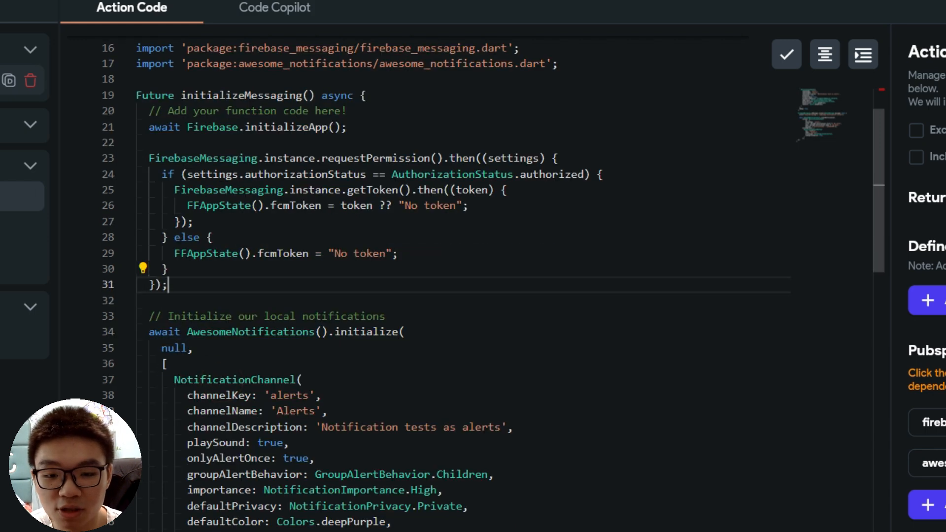
pyautogui.scroll(-6, 203, 197)
pyautogui.scroll(2, 204, 197)
pyautogui.click(203, 91)
pyautogui.moveTo(142, 97); pyautogui.dragTo(168, 513)
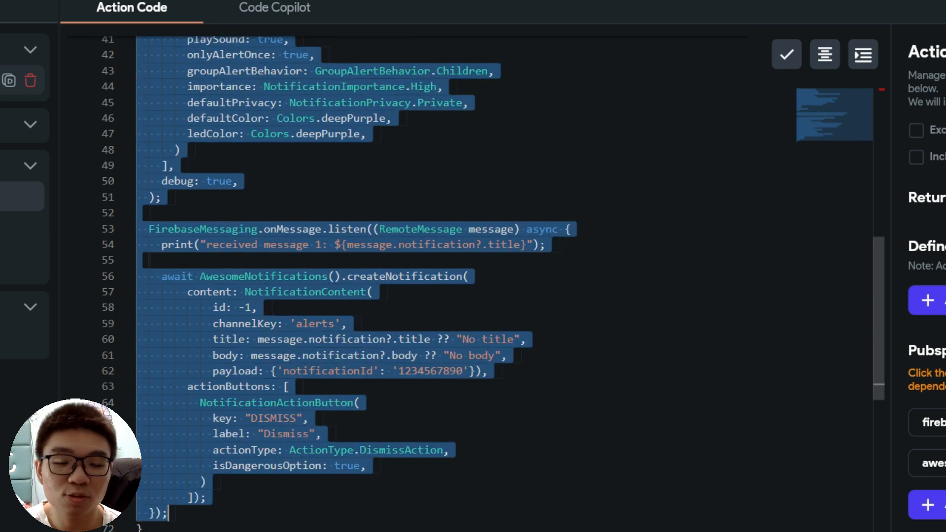
pyautogui.scroll(2, 360, 281)
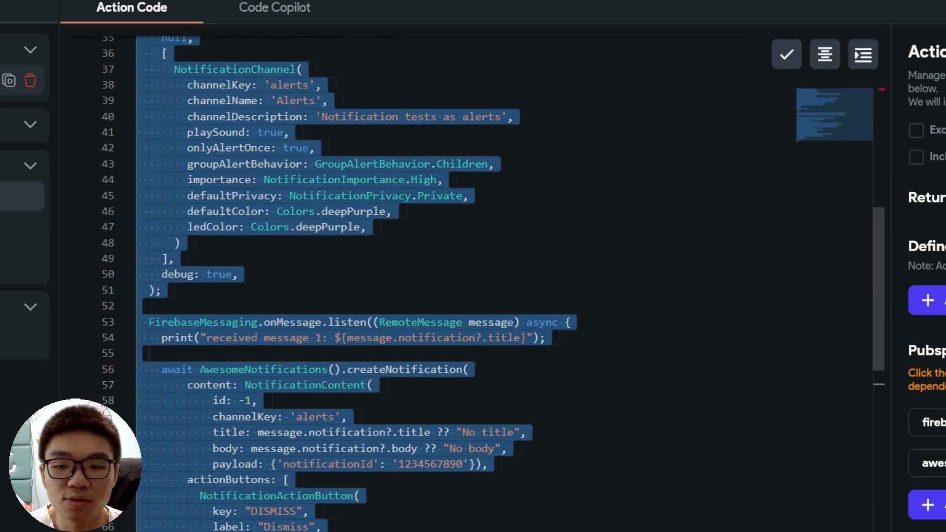
pyautogui.scroll(10, 360, 281)
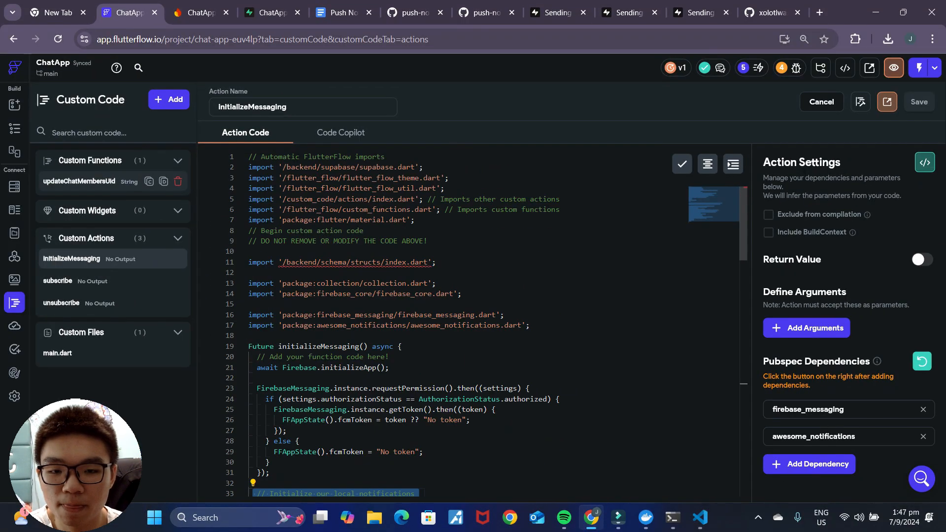
pyautogui.click(468, 293)
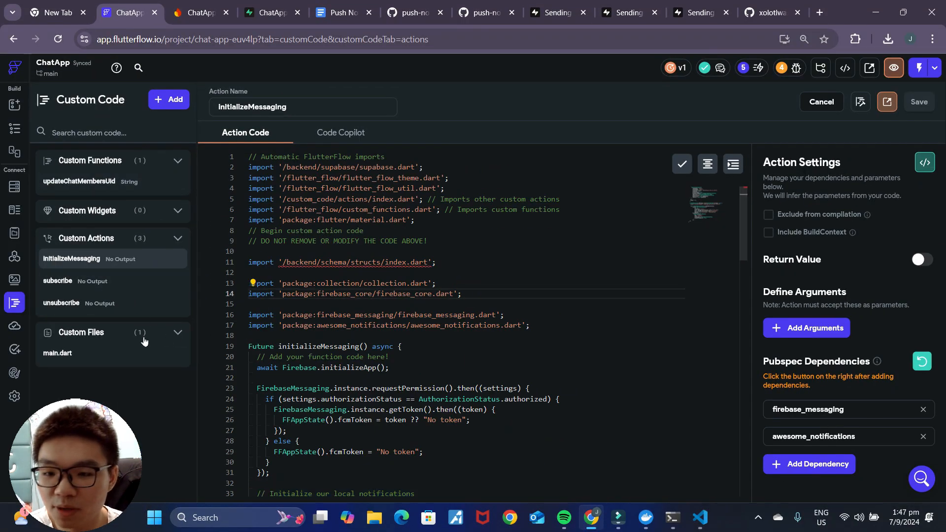
# Step: In main.dart, add initializeMessaging as a Final Action and save the file
pyautogui.click(60, 353)
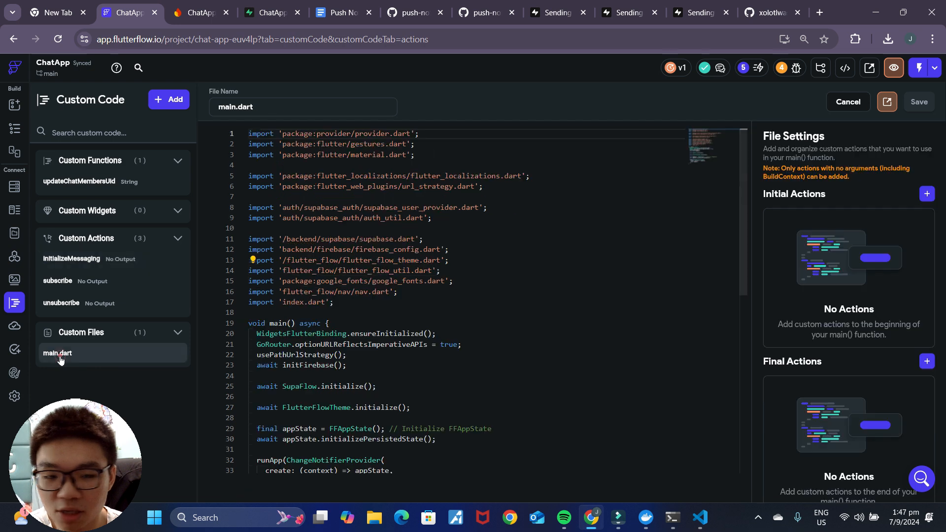
pyautogui.scroll(-2, 884, 339)
pyautogui.click(927, 333)
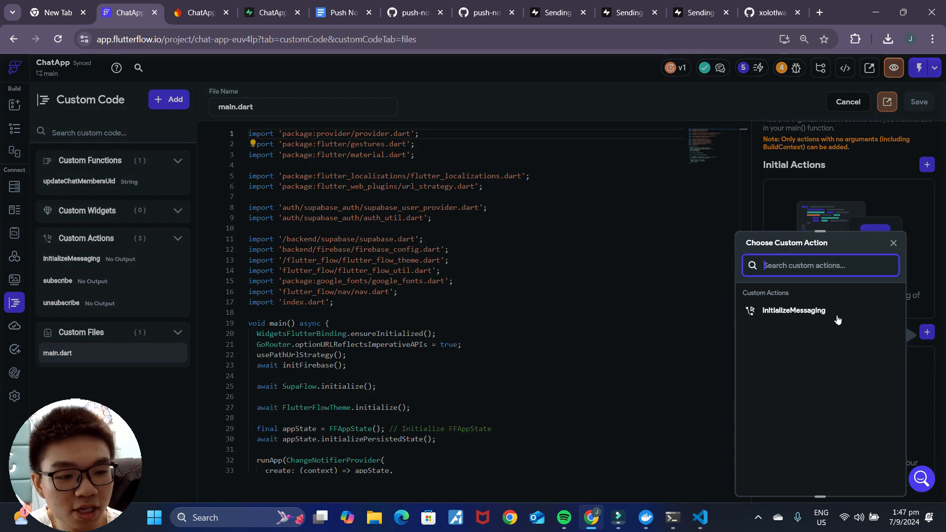
pyautogui.click(816, 315)
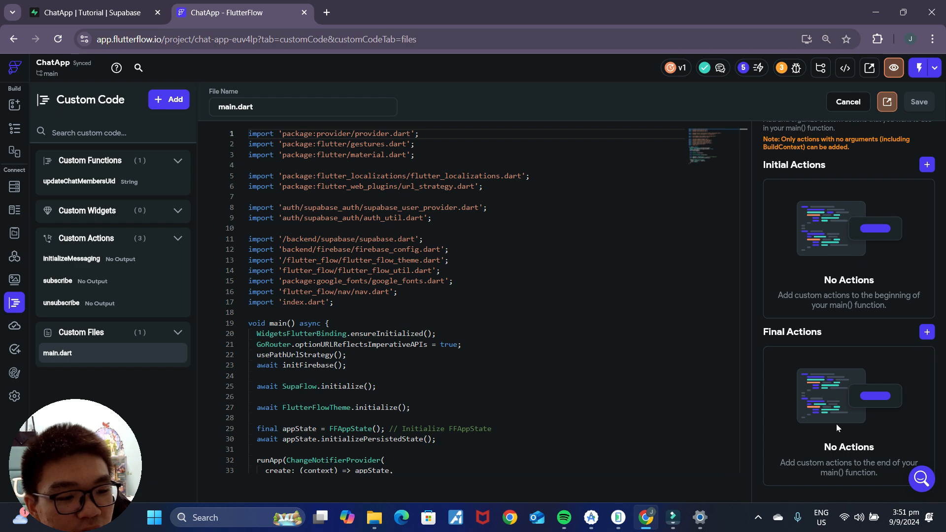
pyautogui.click(927, 331)
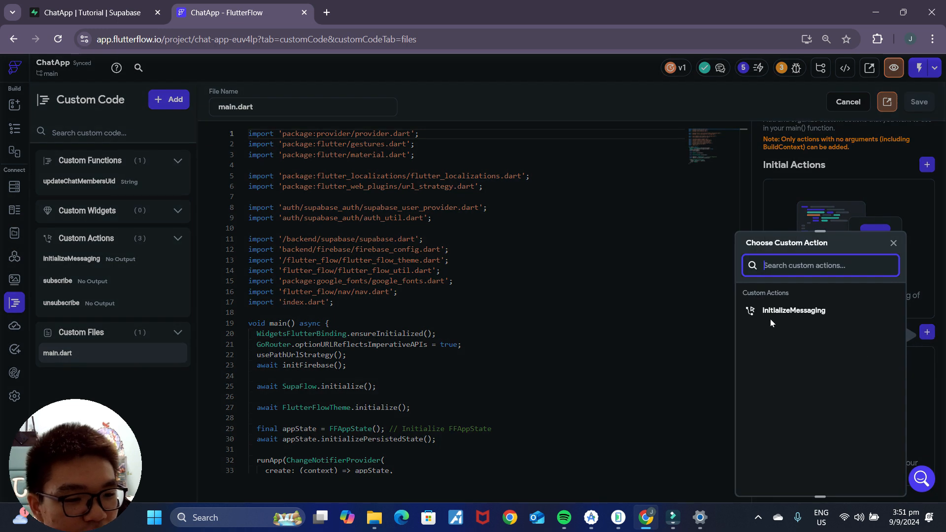
pyautogui.click(783, 311)
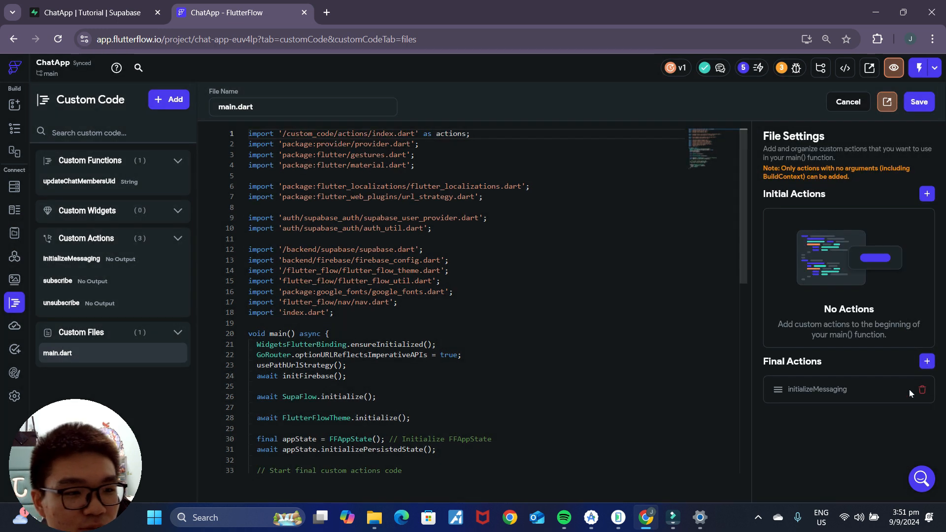
pyautogui.click(919, 104)
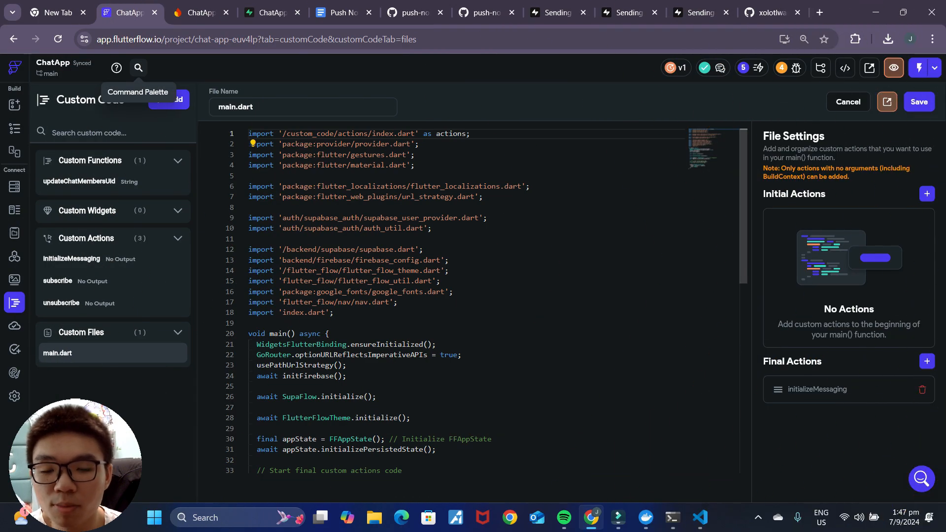
# Step: Enable the Notifications permission with the message 'Needed for push notifications'
pyautogui.click(14, 397)
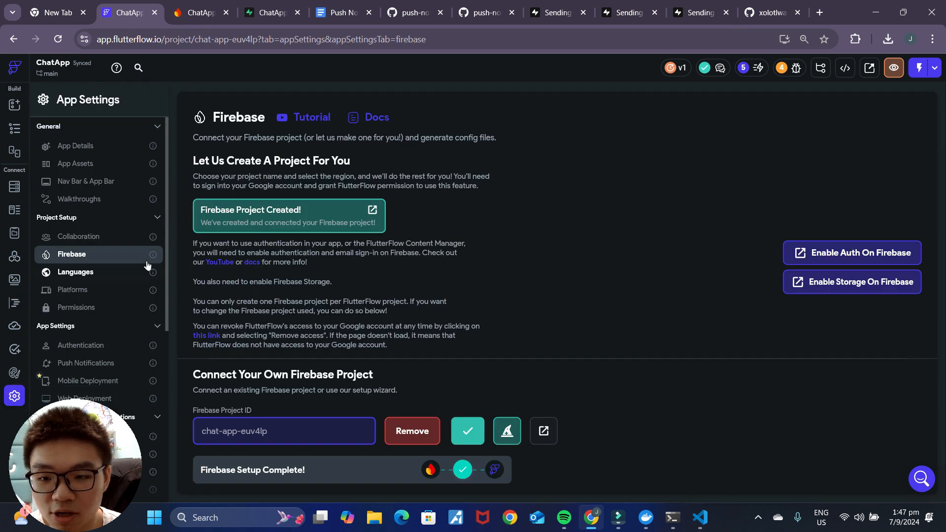
pyautogui.click(79, 310)
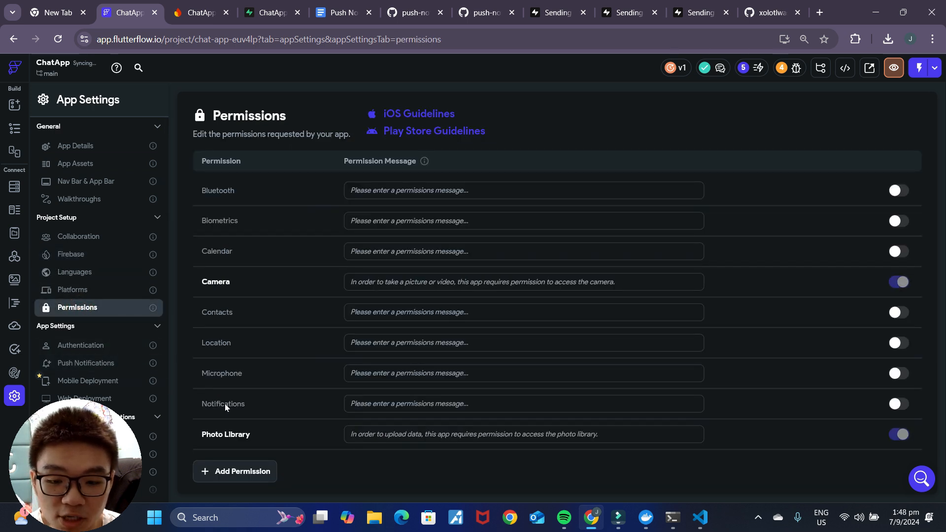
pyautogui.click(897, 405)
pyautogui.click(472, 407)
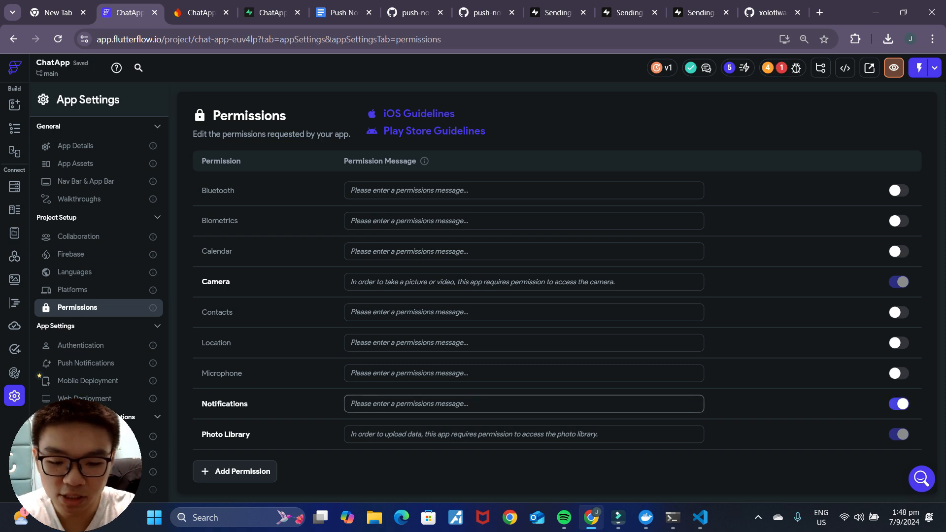
pyautogui.write('Ne')
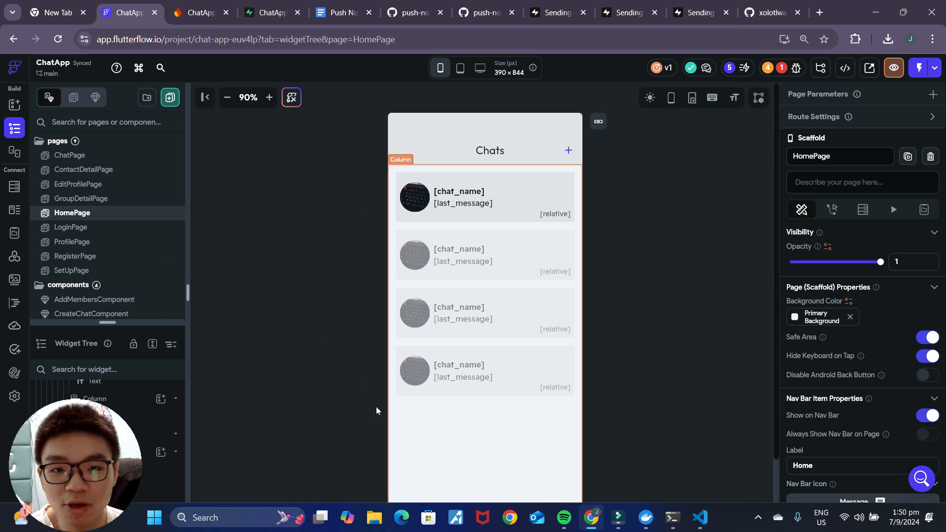
# Step: Check the user_data table in Supabase, then go back to the FlutterFlow project
pyautogui.click(271, 11)
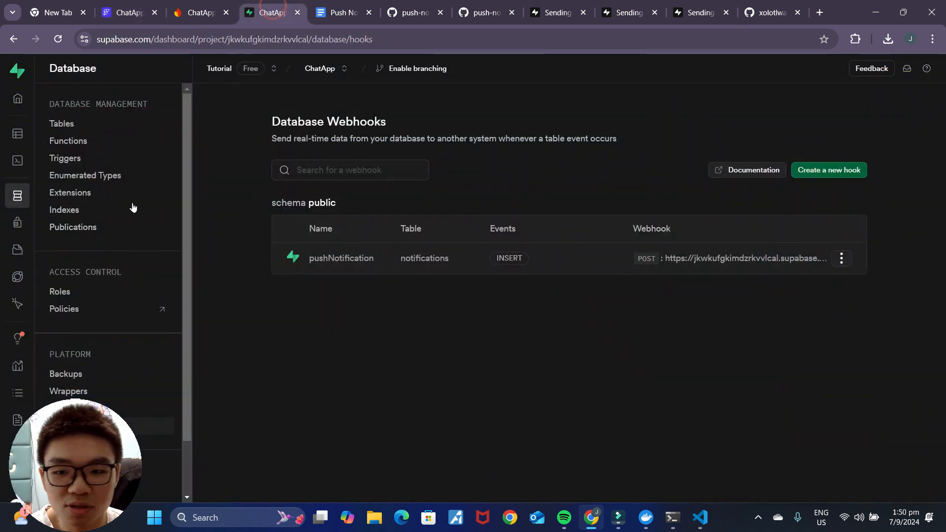
pyautogui.click(17, 134)
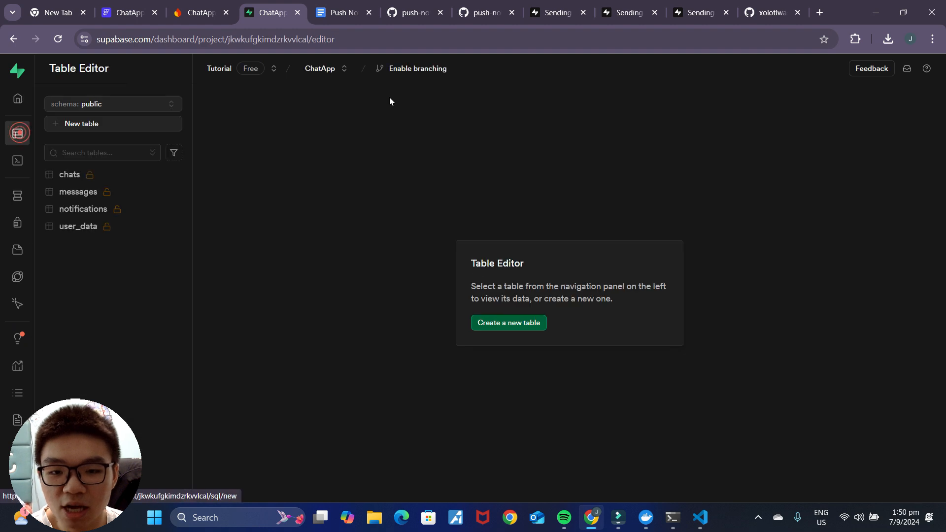
pyautogui.click(85, 234)
pyautogui.moveTo(617, 477); pyautogui.dragTo(816, 477)
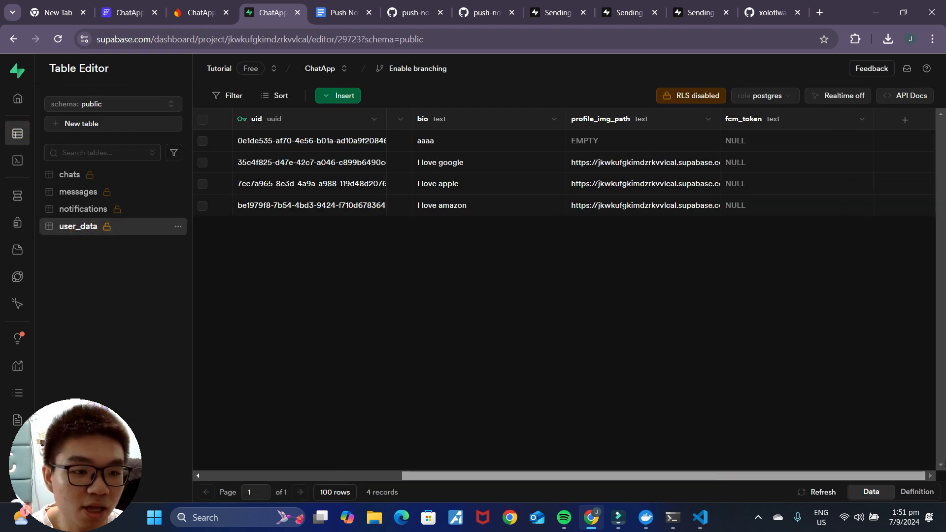
pyautogui.click(130, 12)
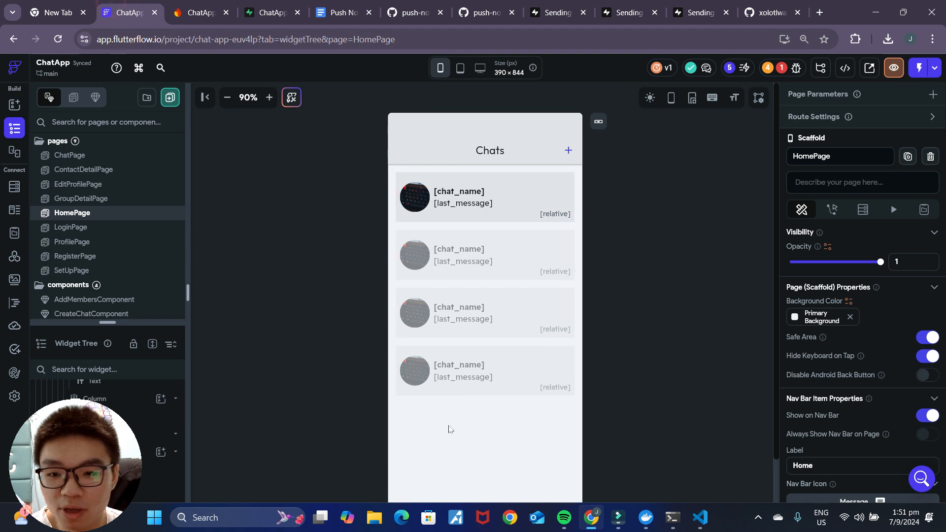
# Step: Add an On Page Load action to HomePage that updates rows in user_data
pyautogui.scroll(5, 99, 424)
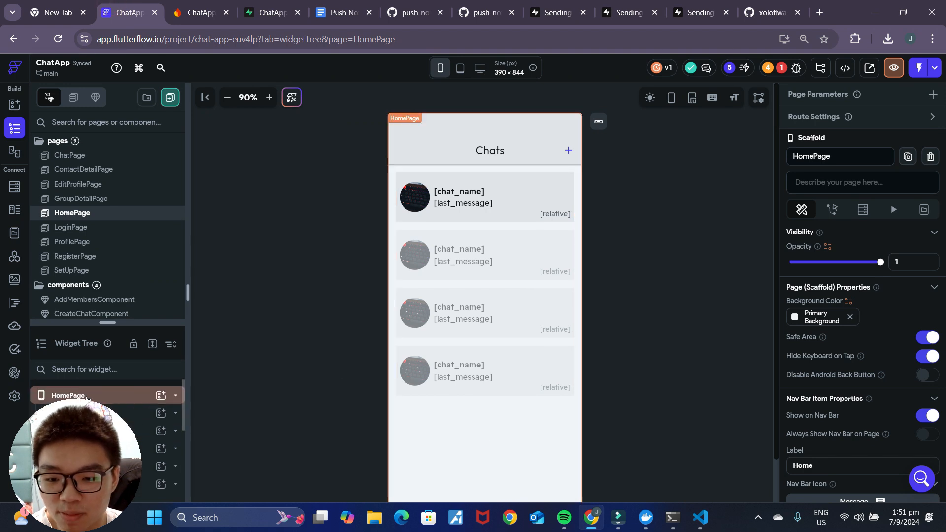
pyautogui.click(69, 395)
pyautogui.click(832, 210)
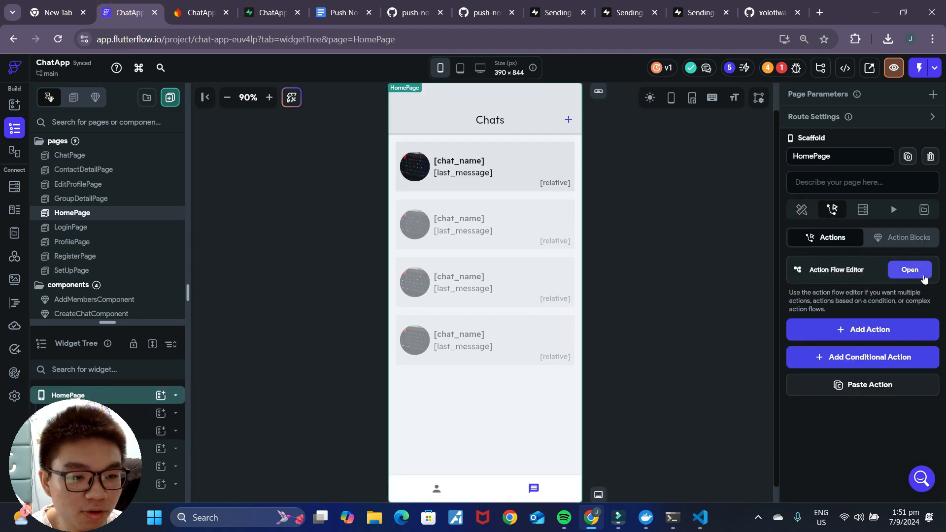
pyautogui.click(916, 271)
pyautogui.click(403, 253)
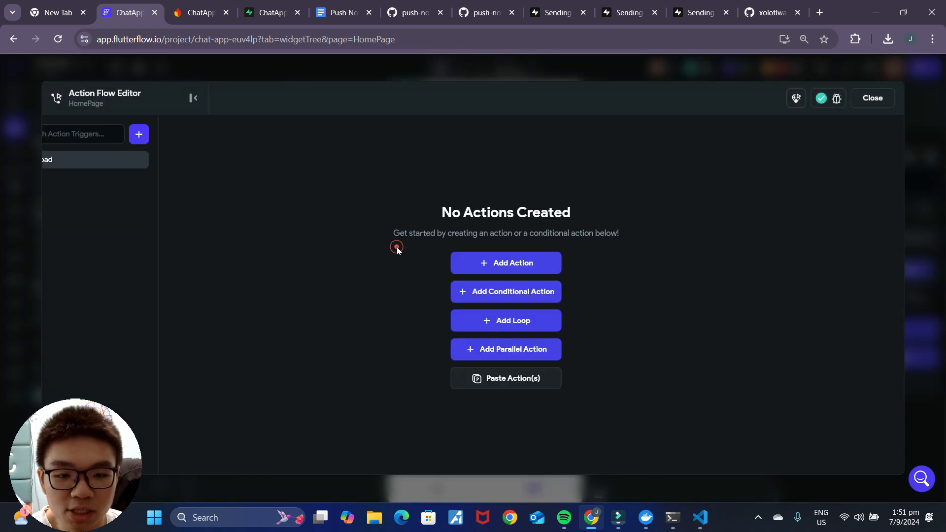
pyautogui.click(561, 318)
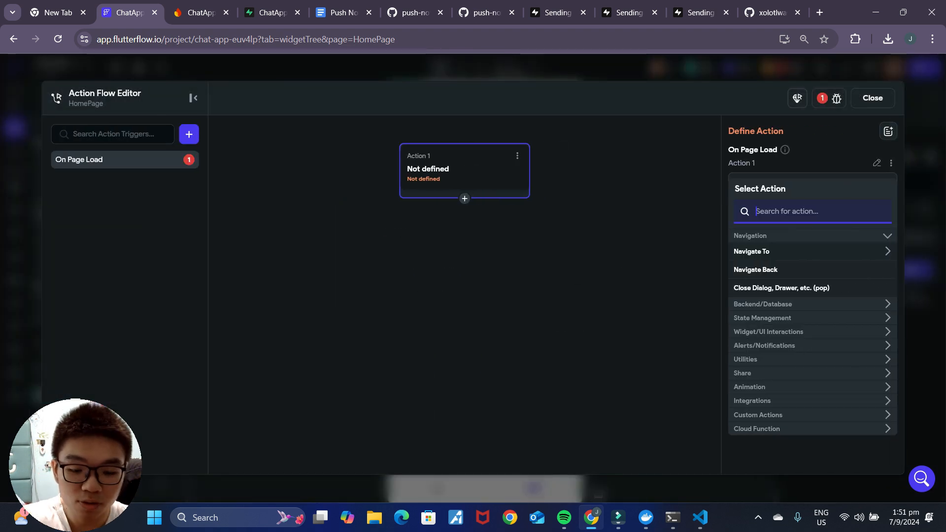
pyautogui.write('update')
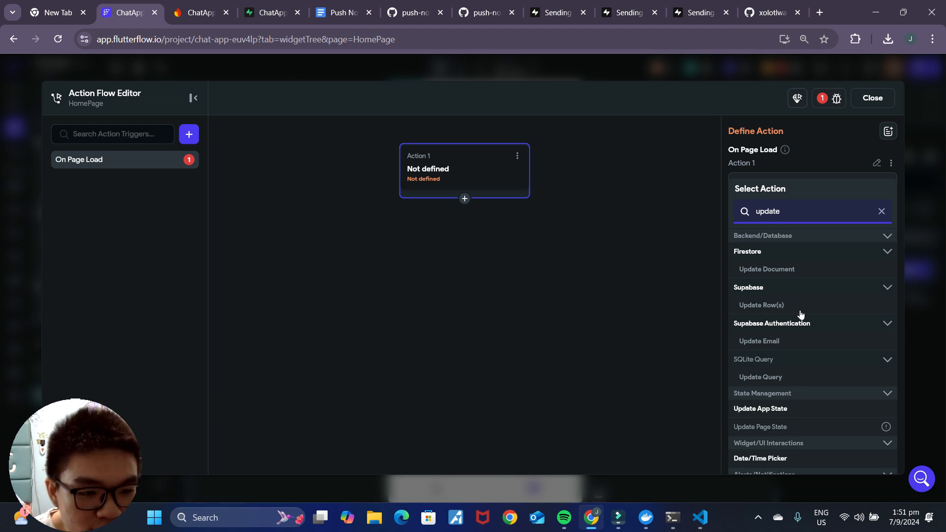
pyautogui.click(794, 307)
pyautogui.click(833, 250)
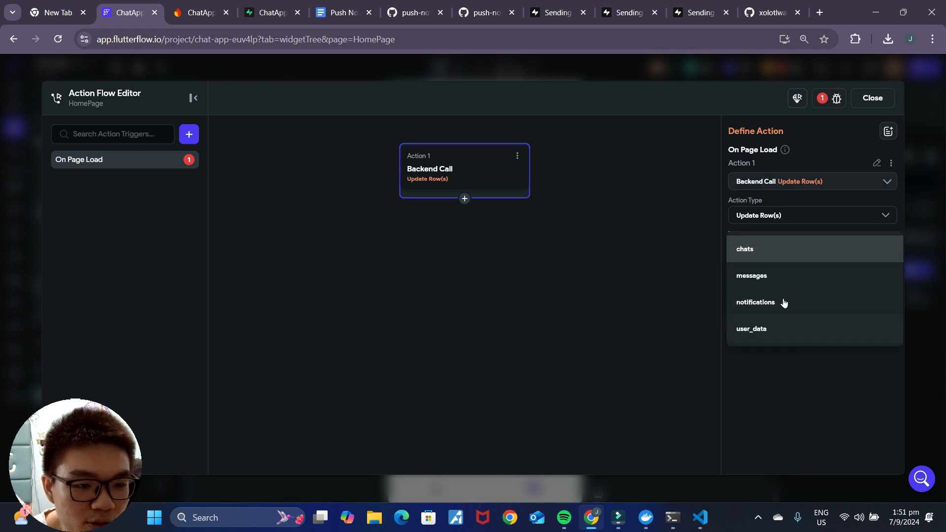
pyautogui.click(780, 328)
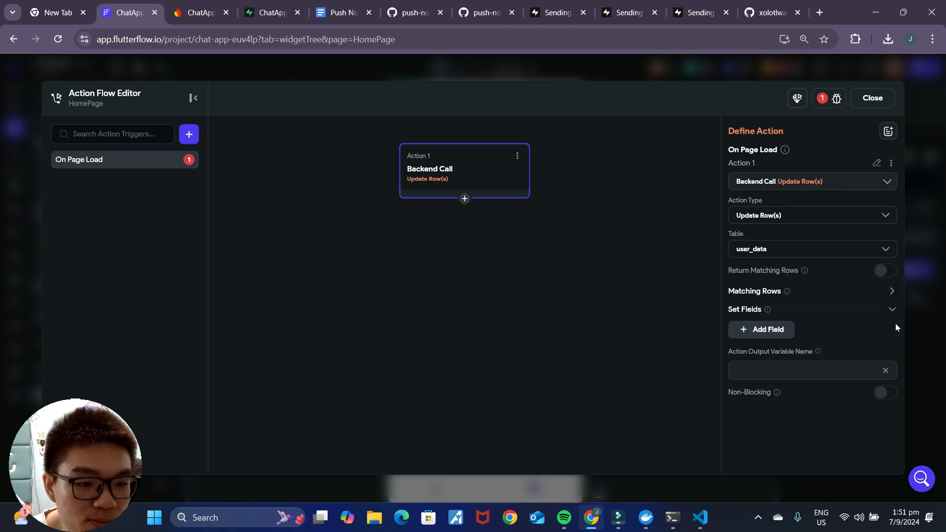
# Step: Filter the updated rows to where uid equals the authenticated user's ID
pyautogui.click(892, 292)
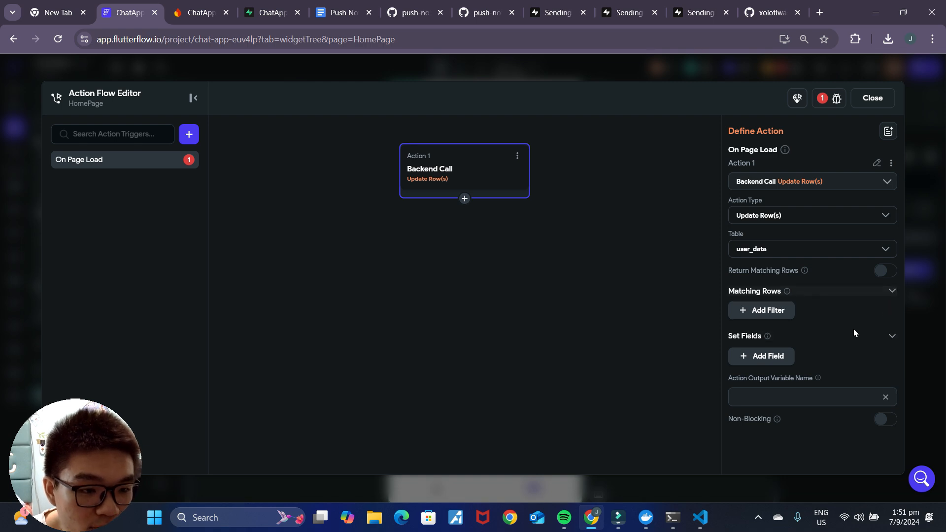
pyautogui.click(787, 317)
pyautogui.click(784, 359)
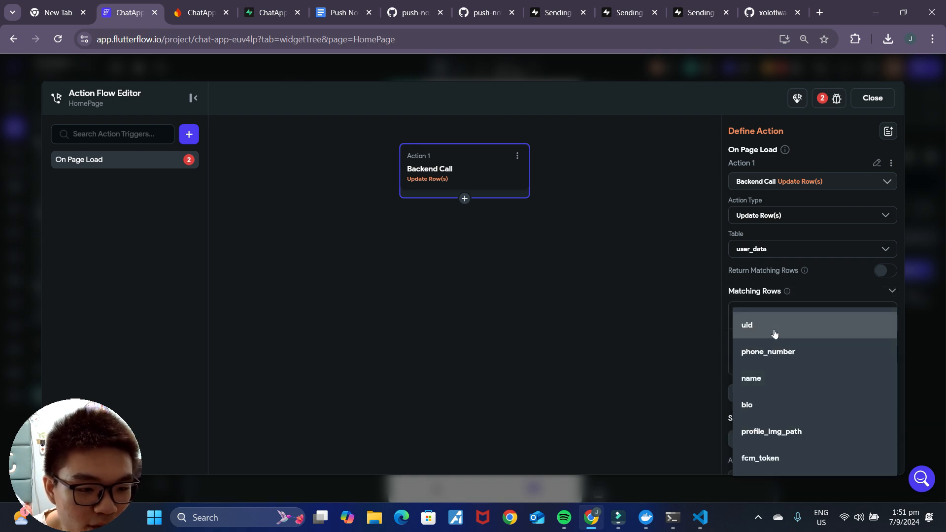
pyautogui.click(775, 333)
pyautogui.scroll(-2, 788, 355)
pyautogui.click(780, 301)
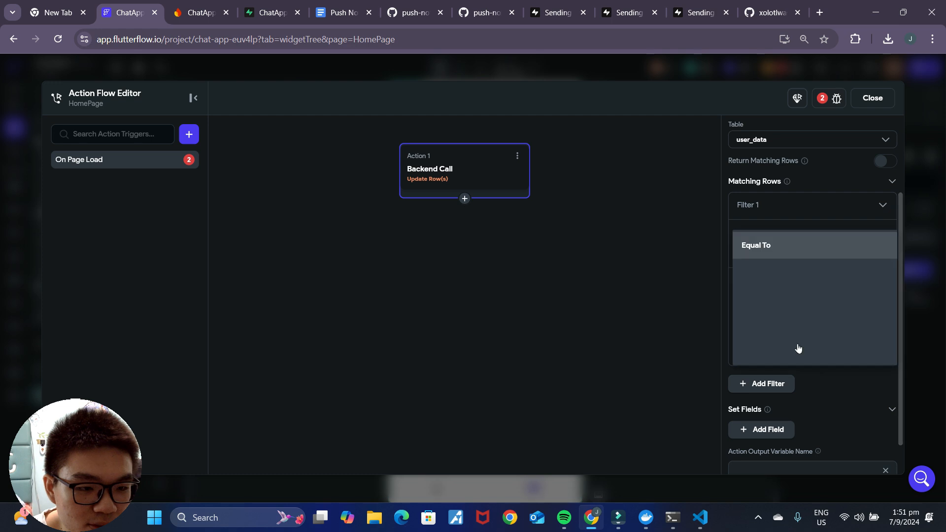
pyautogui.click(777, 258)
pyautogui.click(764, 326)
pyautogui.click(607, 339)
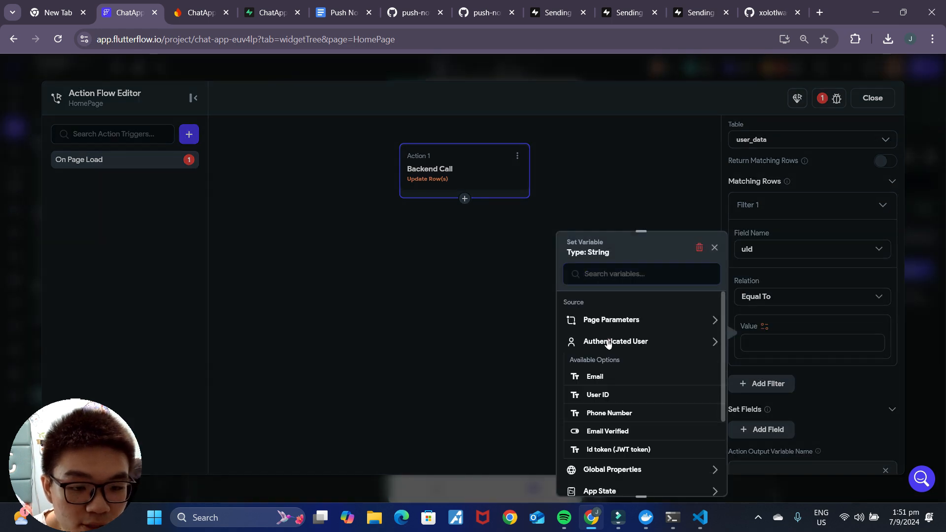
pyautogui.click(607, 395)
pyautogui.scroll(-1, 799, 385)
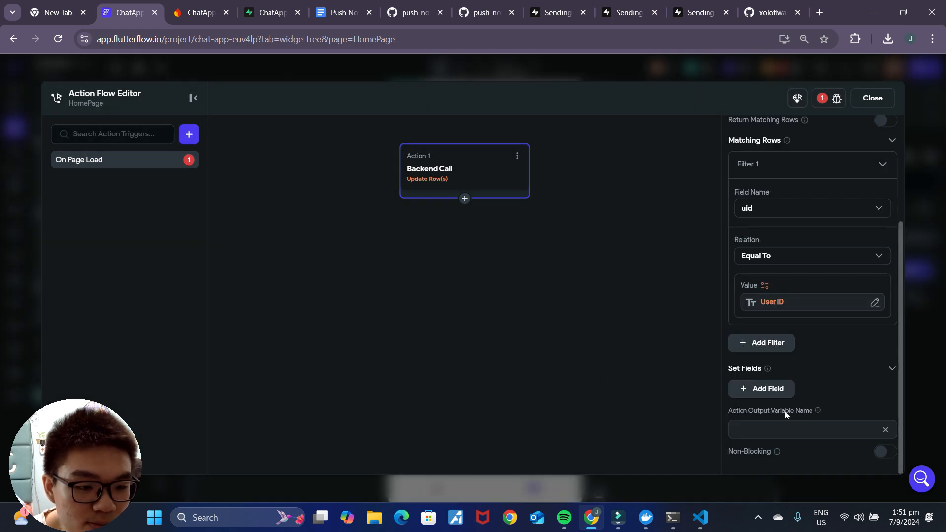
# Step: Set the fcm_token column to the app state fcmToken
pyautogui.click(771, 393)
pyautogui.scroll(-1, 799, 373)
pyautogui.click(784, 364)
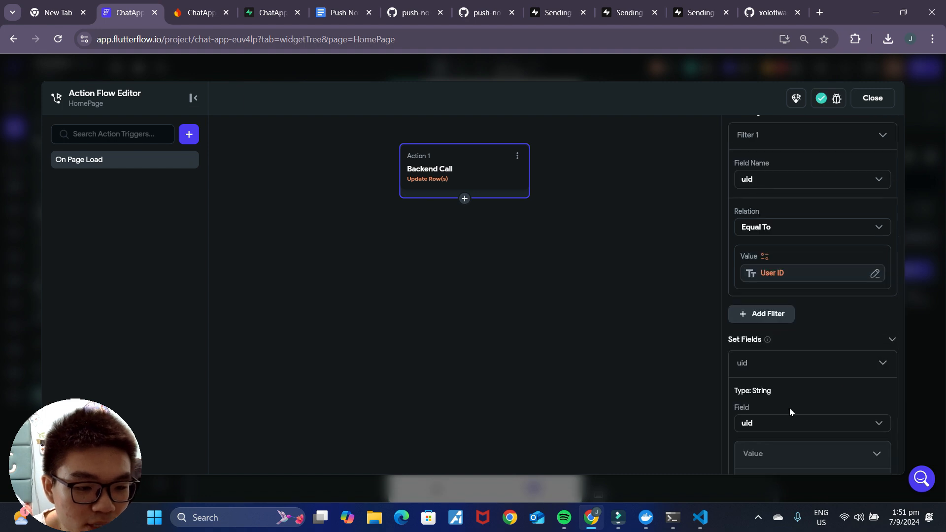
pyautogui.click(780, 422)
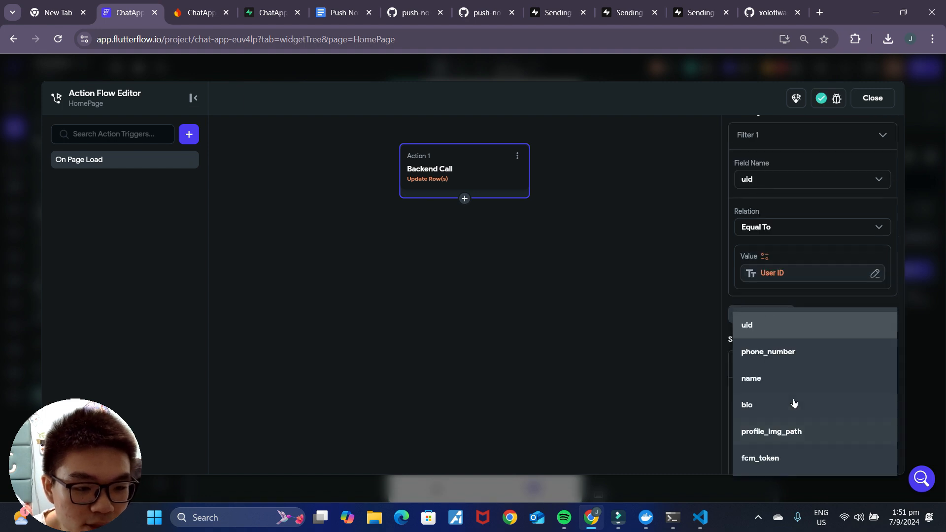
pyautogui.click(784, 457)
pyautogui.scroll(-3, 799, 374)
pyautogui.click(765, 337)
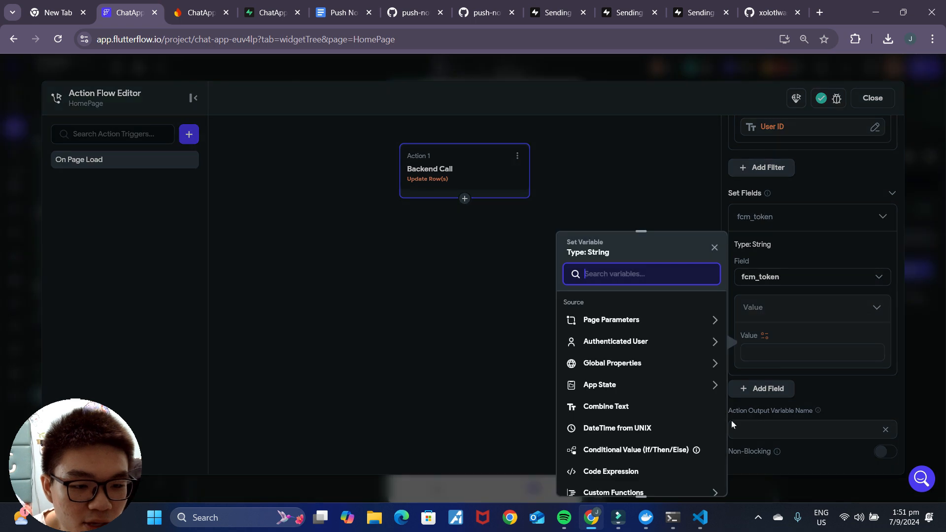
pyautogui.click(602, 386)
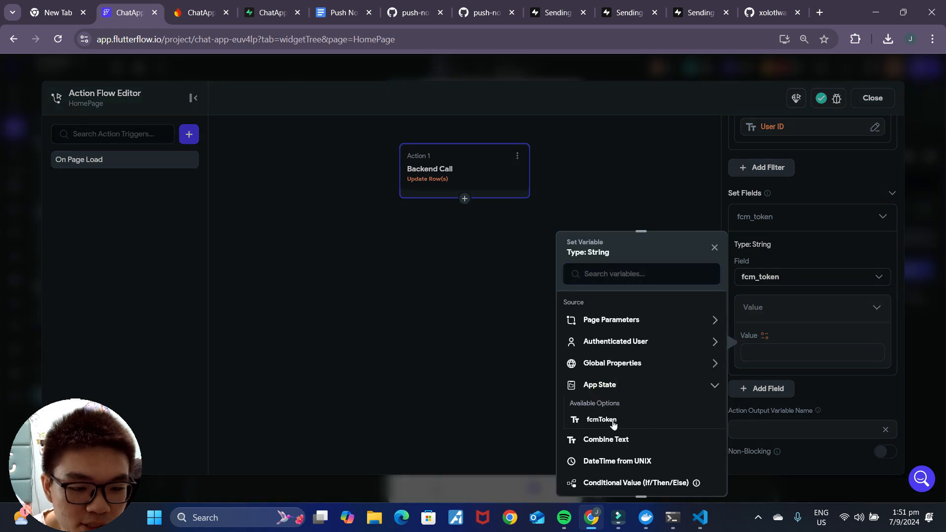
pyautogui.click(602, 420)
pyautogui.click(585, 230)
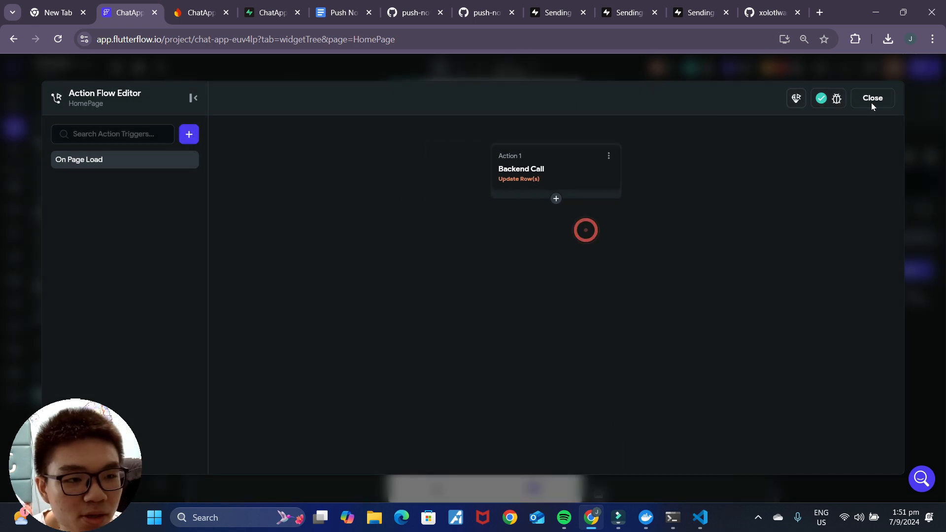
# Step: Close the HomePage action flow and review the project's warnings
pyautogui.click(871, 99)
pyautogui.click(781, 67)
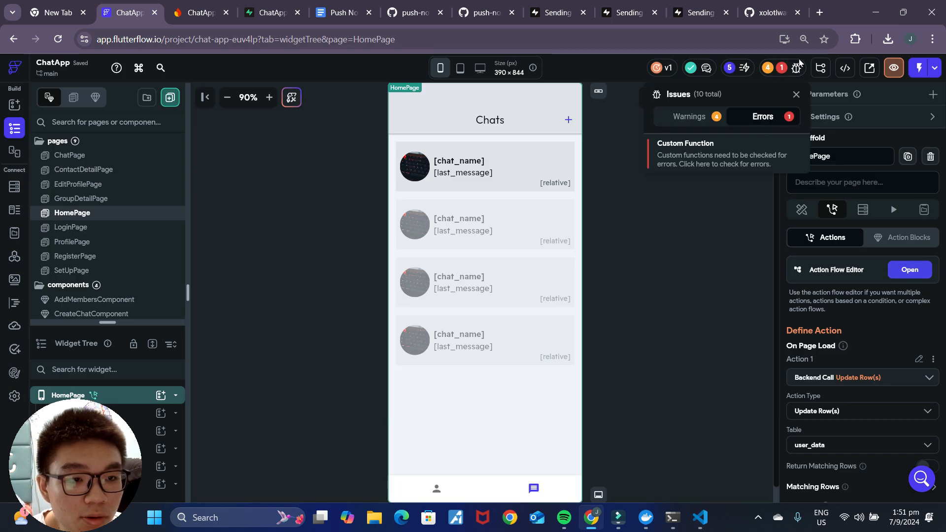
pyautogui.click(728, 221)
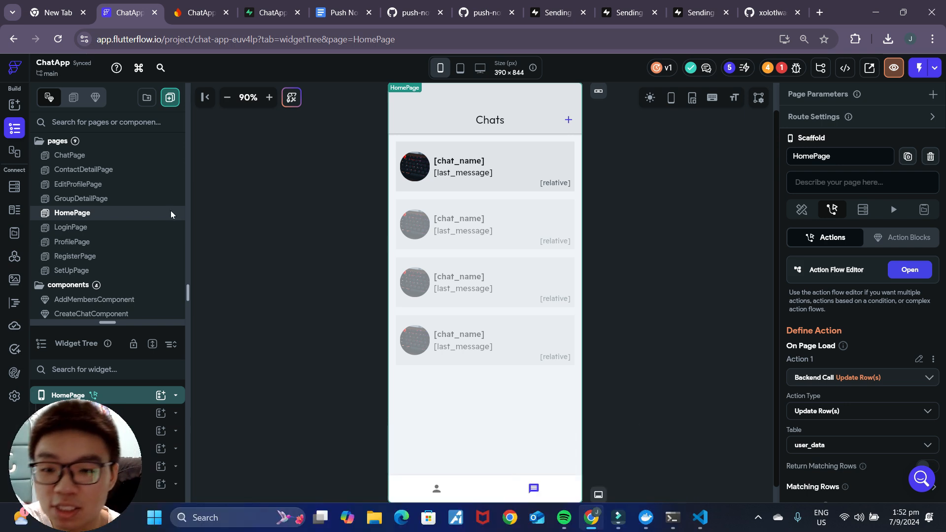
# Step: On ChatPage's send icon, add a Supabase insert into notifications after the message insert
pyautogui.click(116, 154)
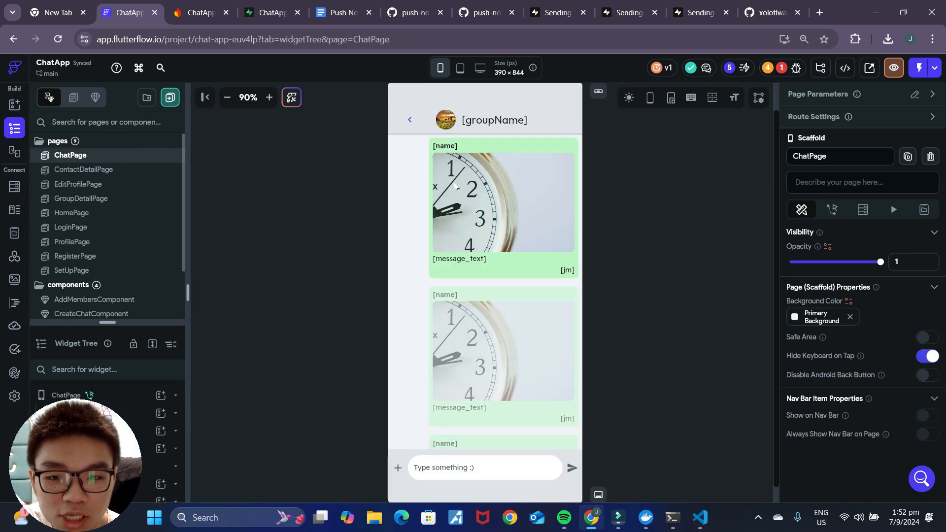
pyautogui.click(573, 468)
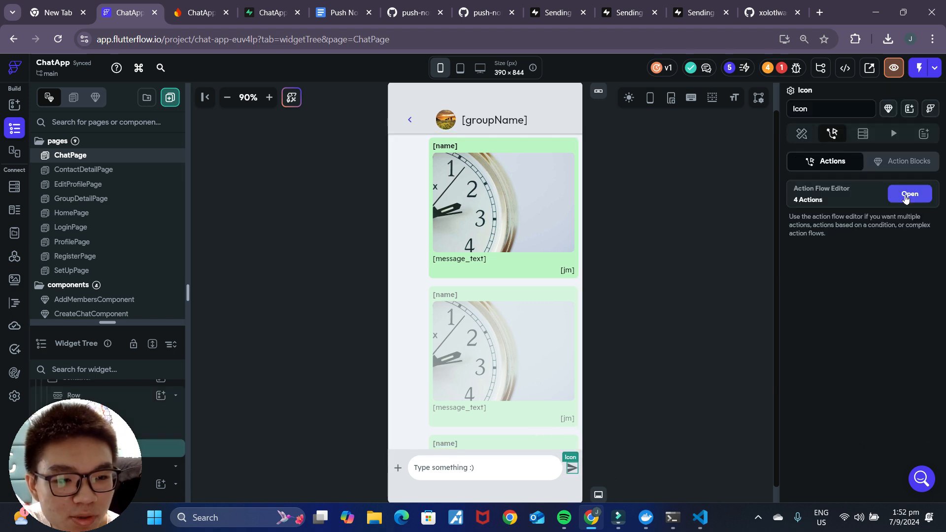
pyautogui.click(910, 194)
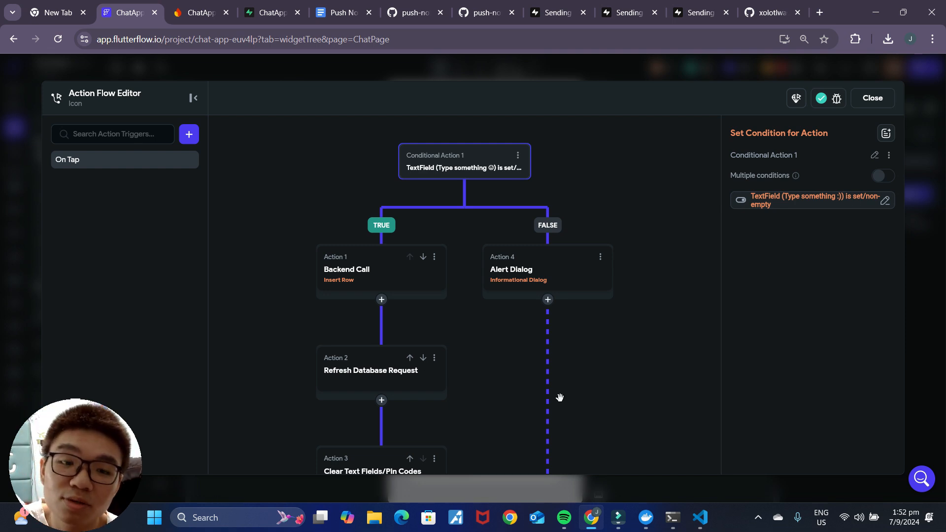
pyautogui.click(369, 269)
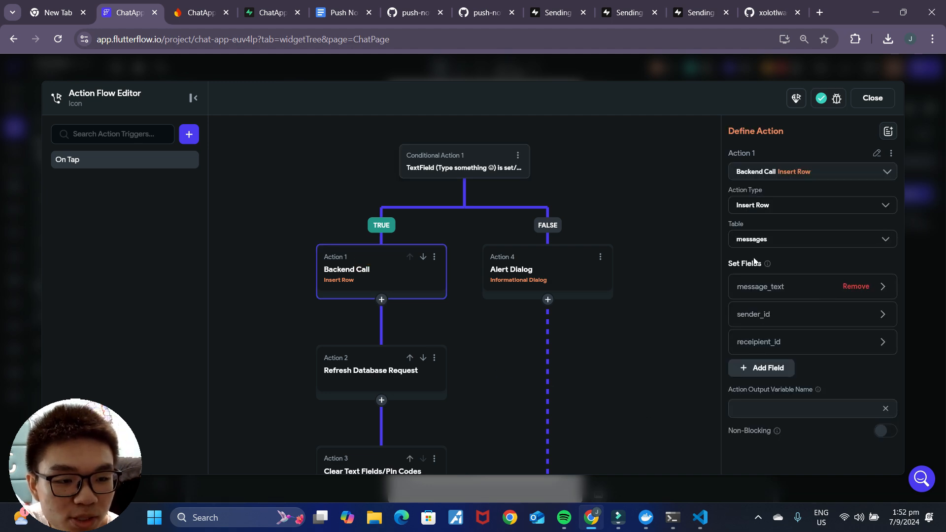
pyautogui.click(382, 301)
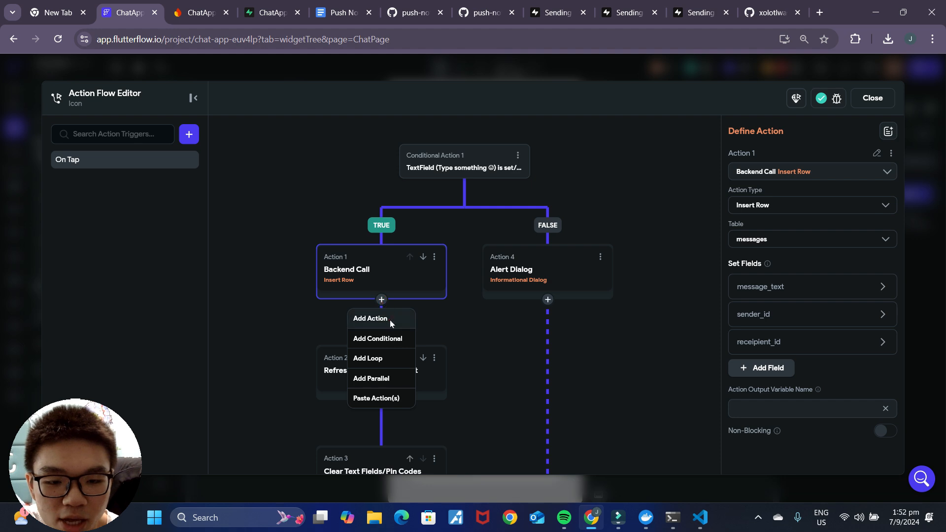
pyautogui.click(389, 320)
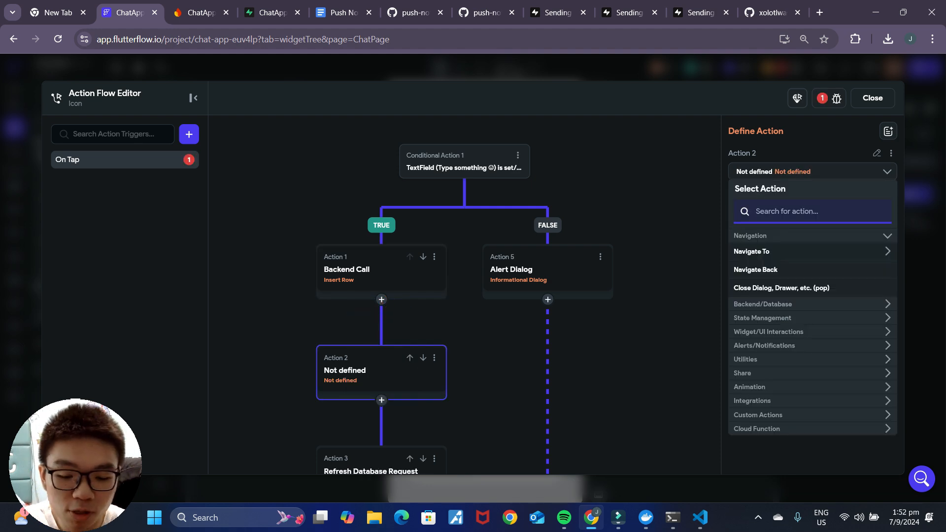
pyautogui.write('insert')
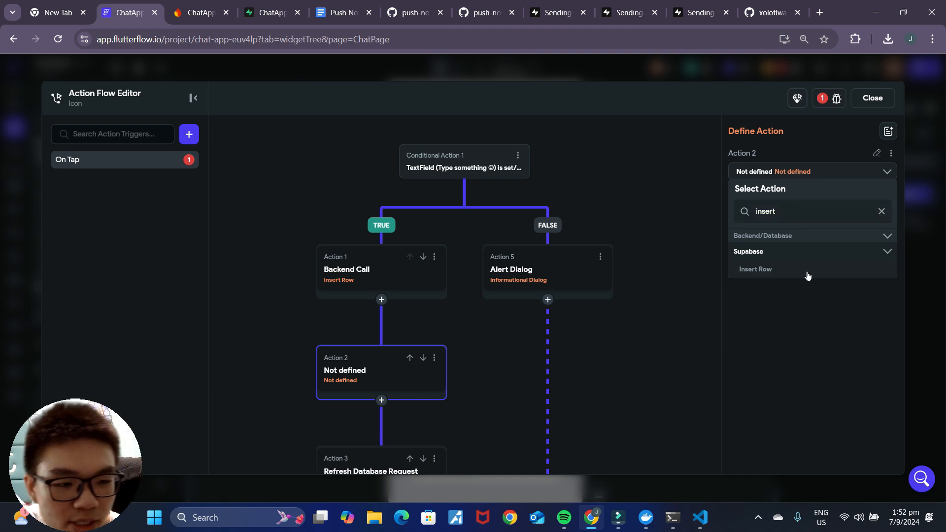
pyautogui.click(807, 273)
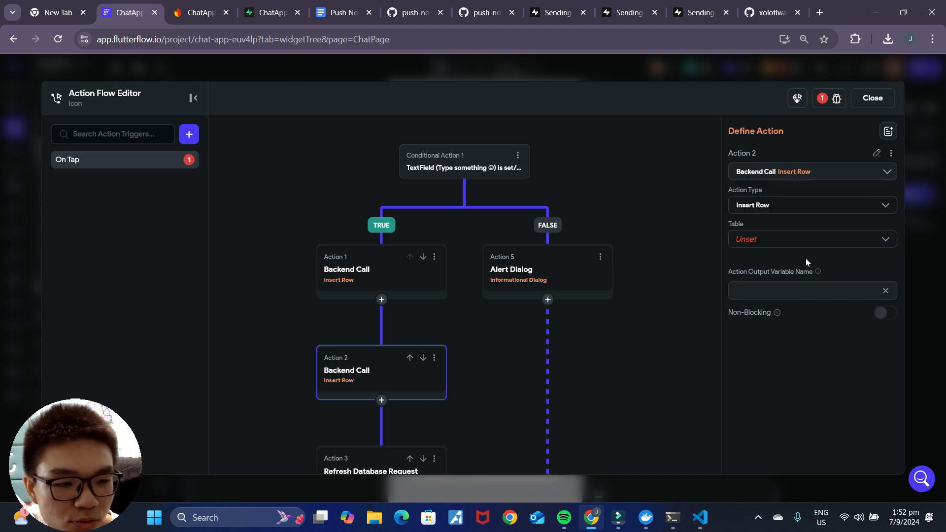
pyautogui.click(818, 236)
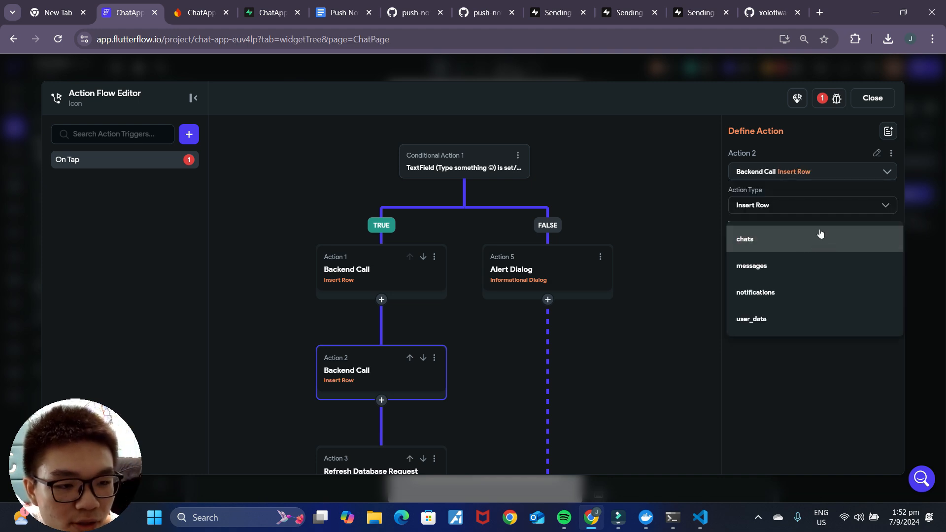
pyautogui.click(794, 300)
# Step: Add an id field to the notification row set to the signed-in user's ID
pyautogui.click(776, 285)
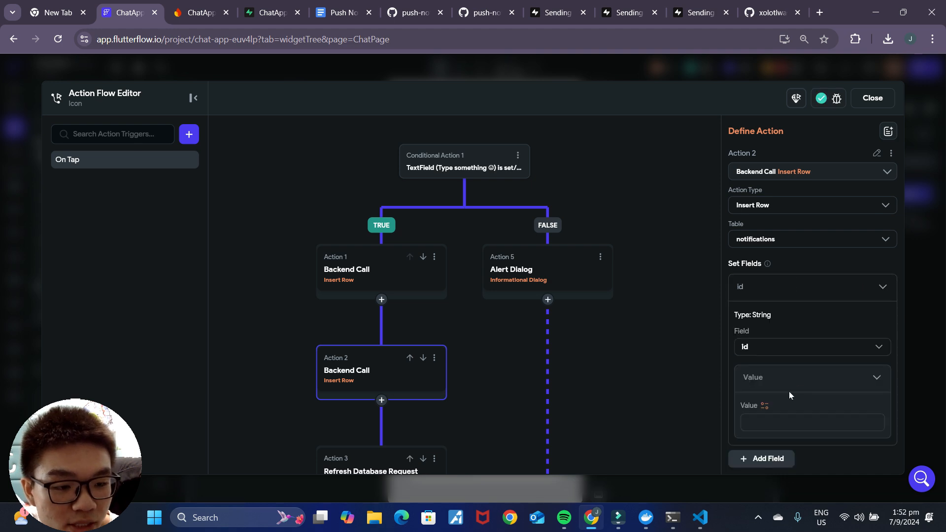
pyautogui.scroll(-2, 773, 389)
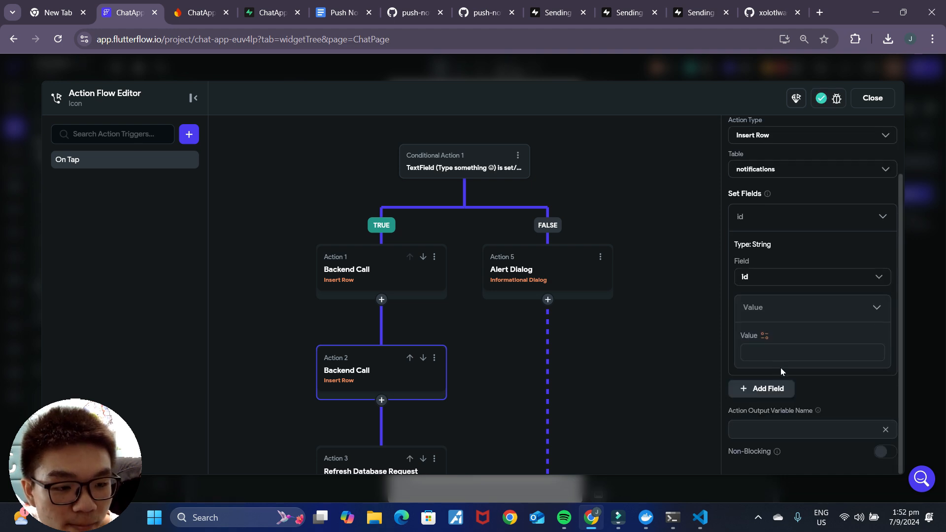
pyautogui.click(765, 337)
pyautogui.scroll(-5, 616, 419)
pyautogui.scroll(2, 622, 427)
pyautogui.scroll(1, 626, 399)
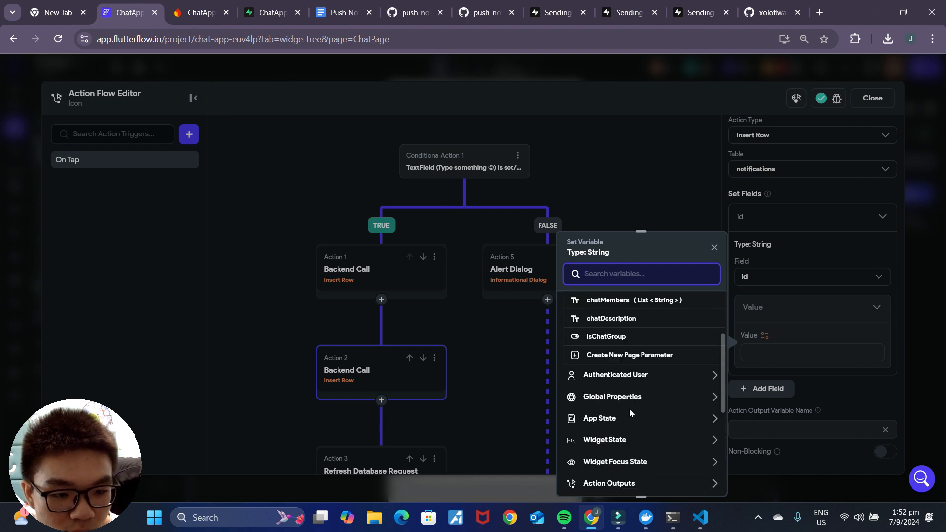
pyautogui.click(638, 380)
pyautogui.click(599, 428)
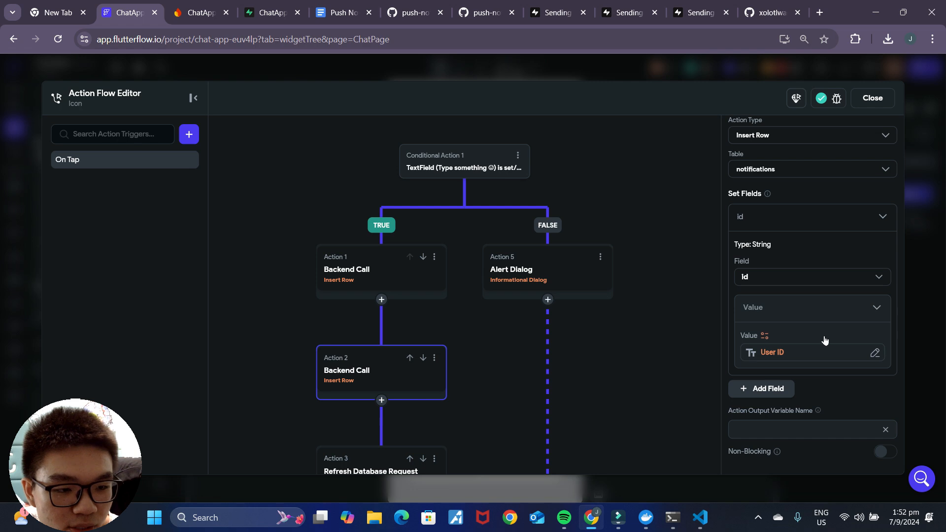
# Step: Rebuild the insert's field list with id, created_at, user_id and body
pyautogui.click(786, 395)
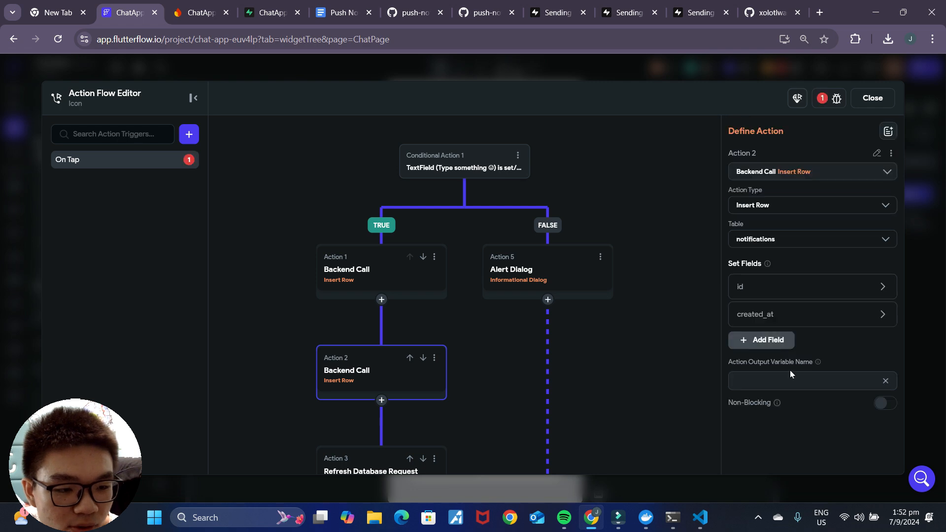
pyautogui.click(777, 343)
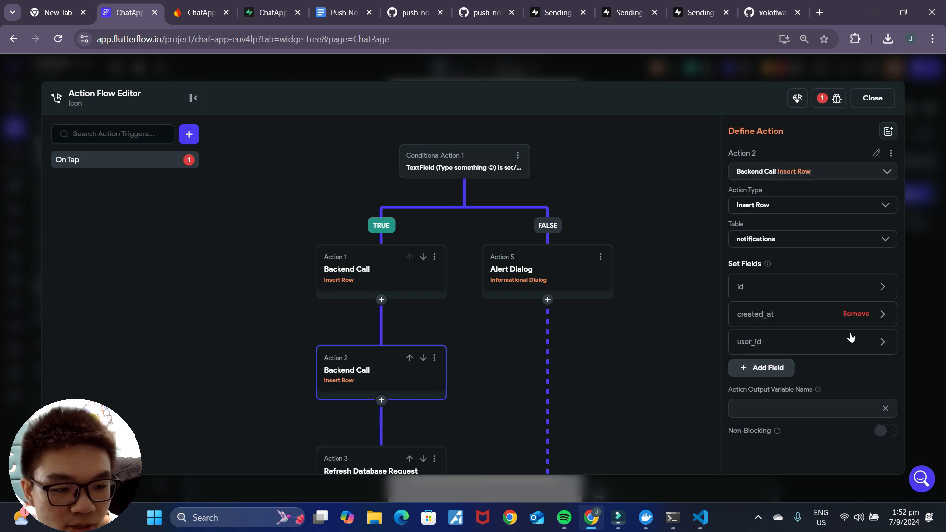
pyautogui.click(833, 317)
pyautogui.click(856, 314)
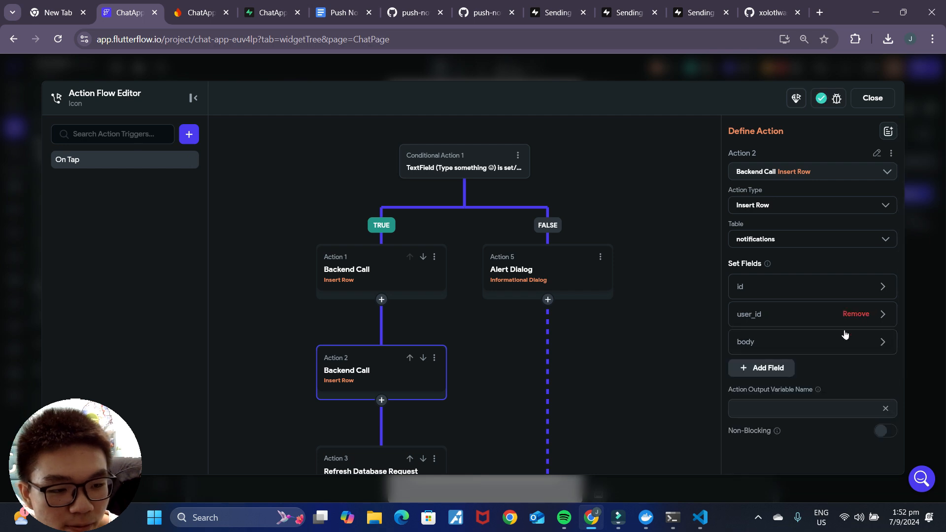
pyautogui.click(856, 314)
pyautogui.click(856, 314)
pyautogui.click(856, 287)
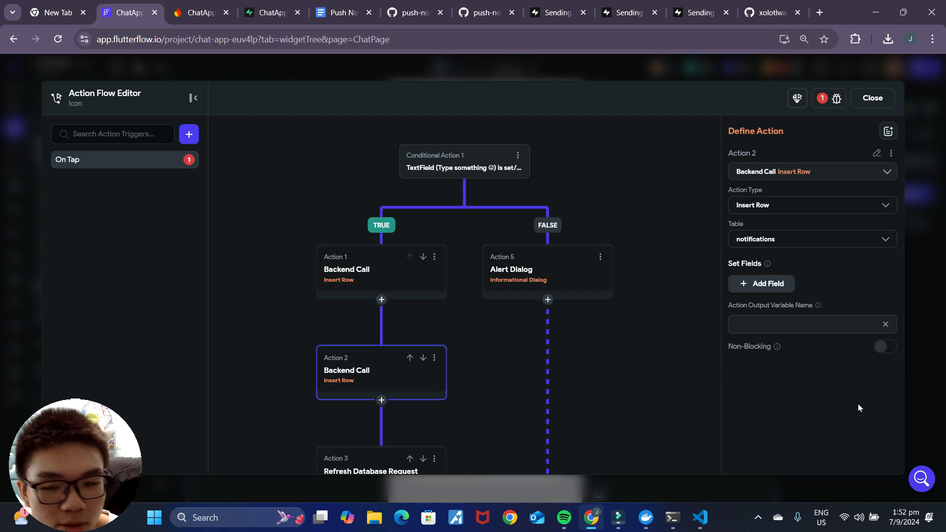
pyautogui.click(774, 286)
pyautogui.click(774, 315)
pyautogui.click(773, 343)
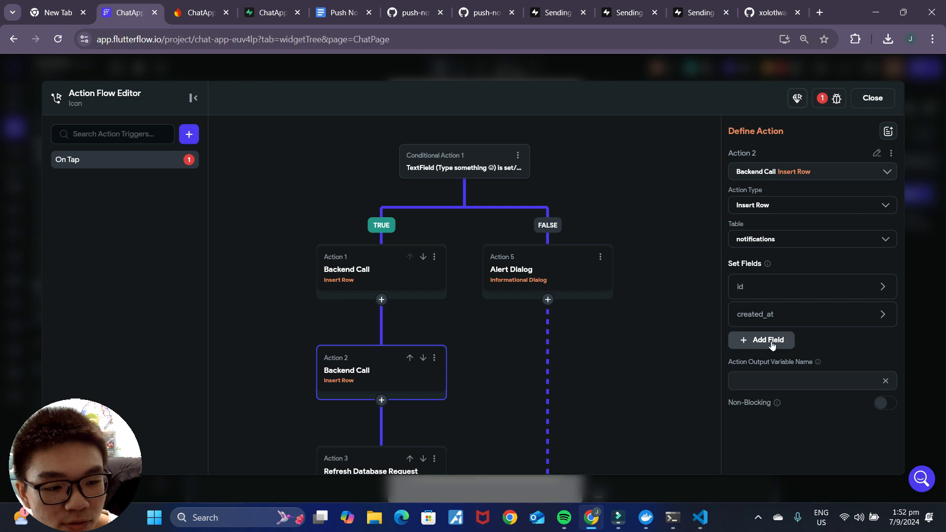
pyautogui.click(774, 376)
# Step: Set id to Authenticated User > User ID and remove the created_at field
pyautogui.click(775, 287)
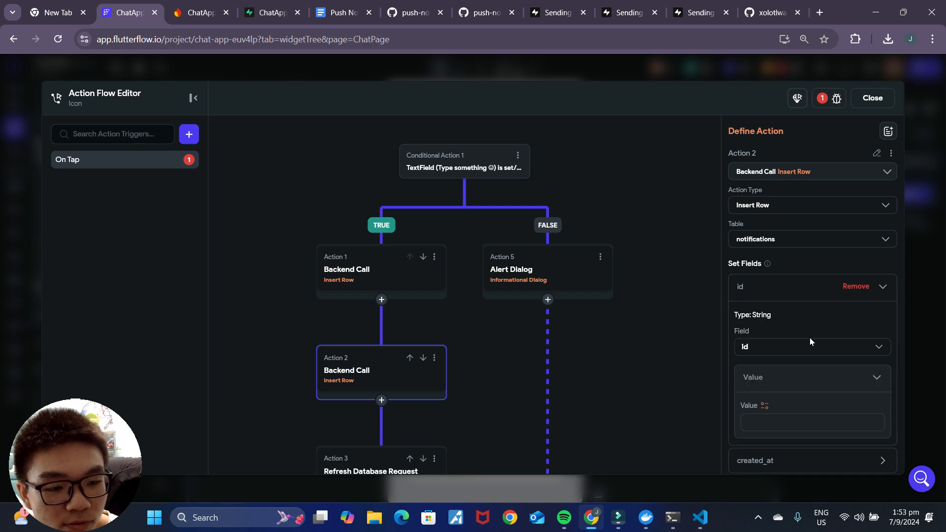
pyautogui.click(766, 406)
pyautogui.scroll(-5, 651, 392)
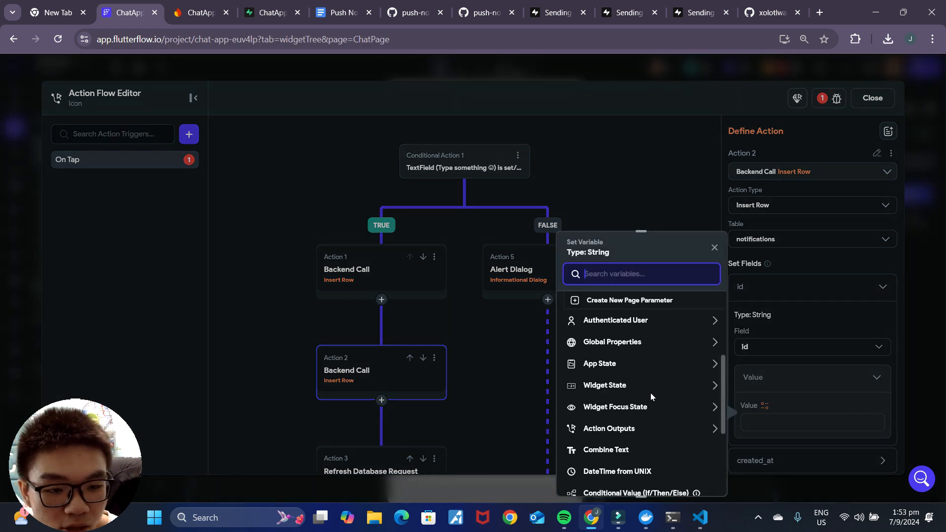
pyautogui.click(627, 379)
pyautogui.click(620, 432)
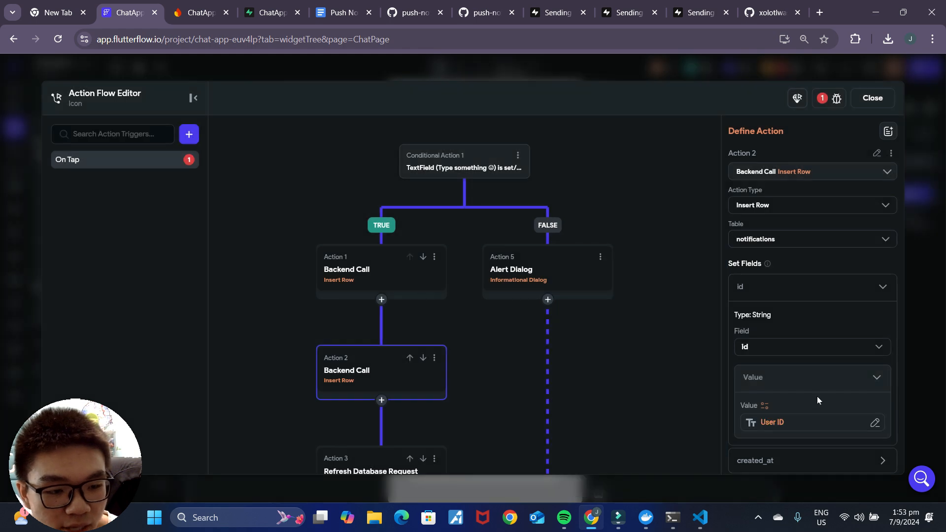
pyautogui.scroll(-3, 809, 389)
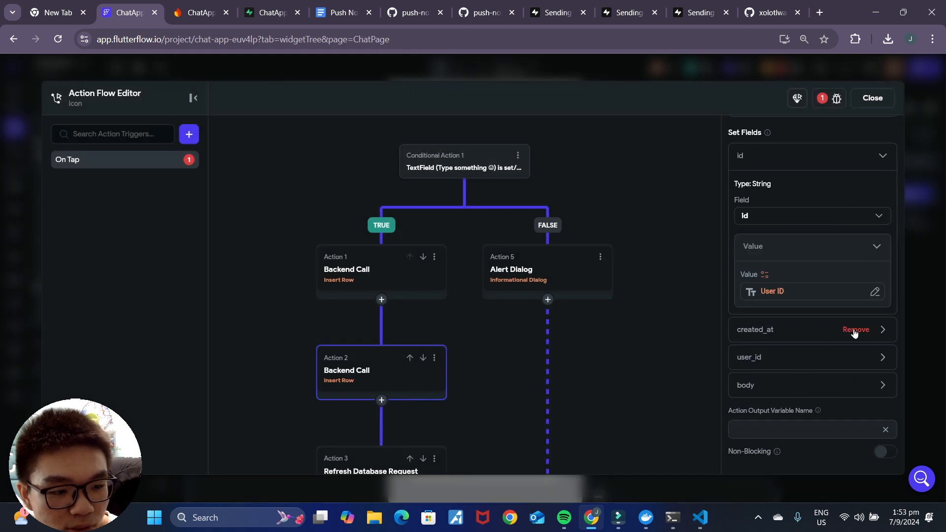
pyautogui.click(855, 329)
# Step: Choose the chatMembers page parameter in the user_id value picker
pyautogui.click(769, 319)
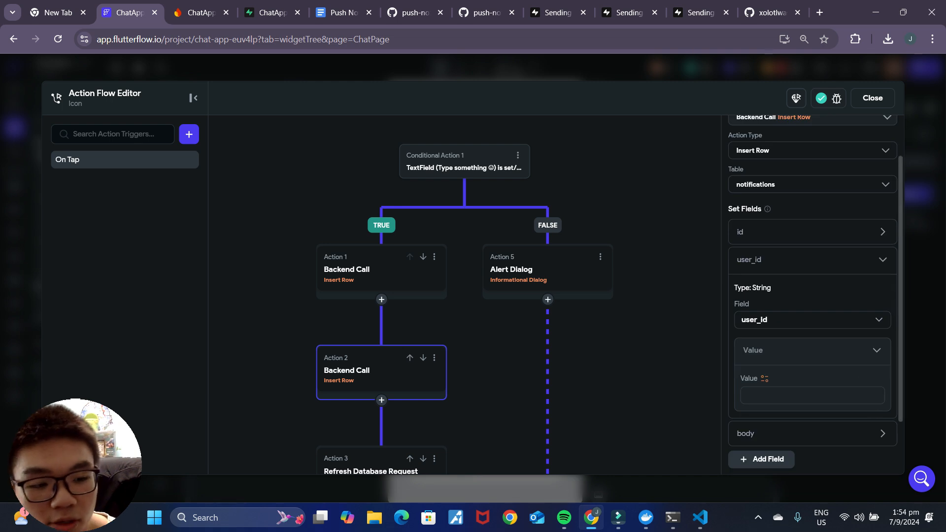
pyautogui.click(765, 378)
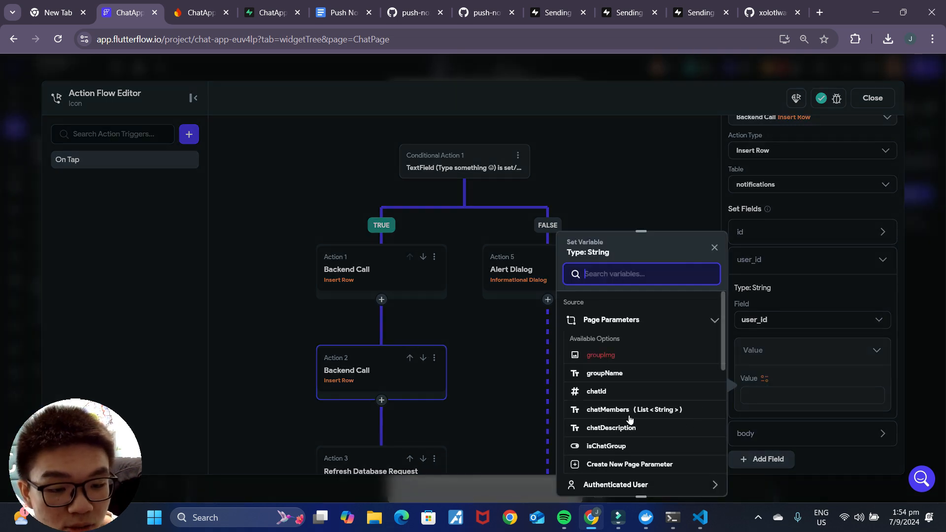
pyautogui.click(834, 352)
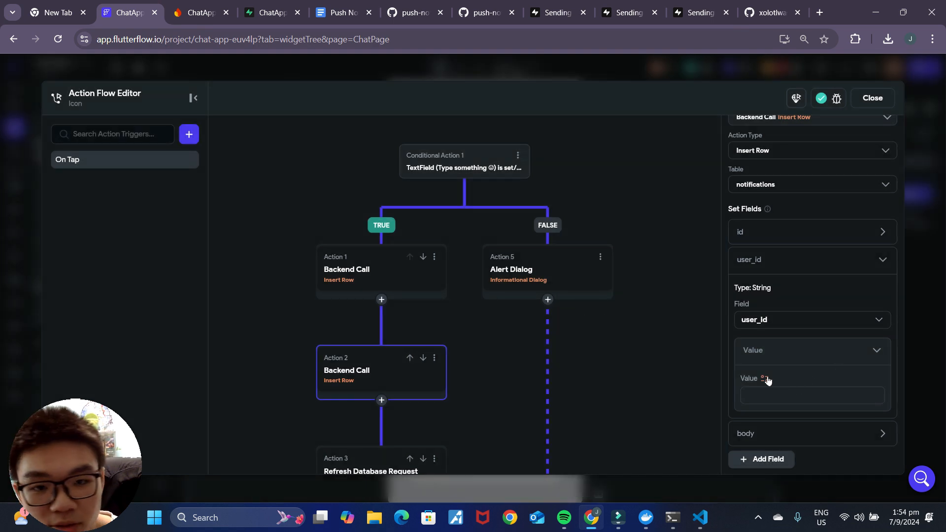
pyautogui.click(747, 404)
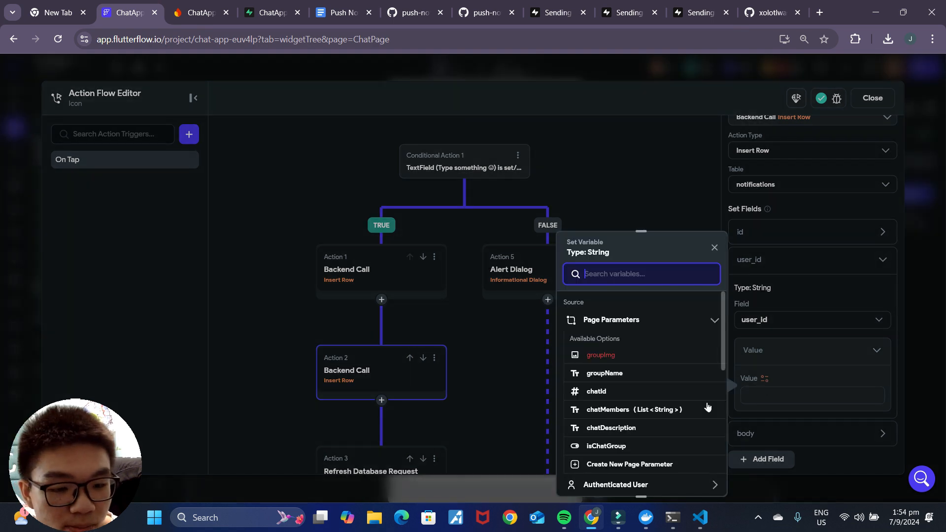
pyautogui.click(605, 412)
# Step: Inspect row 19's chat_members array of three member IDs in Supabase's chats table
pyautogui.click(246, 12)
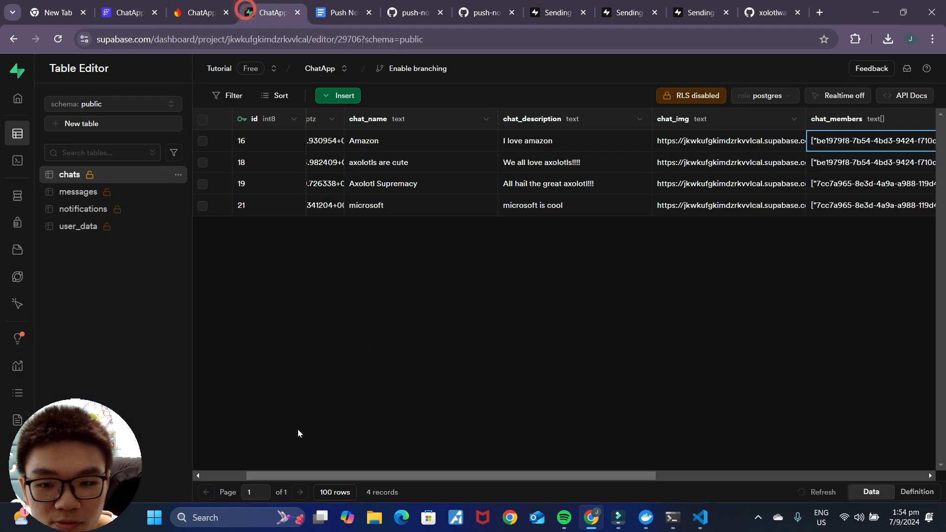
pyautogui.moveTo(460, 476); pyautogui.dragTo(645, 476)
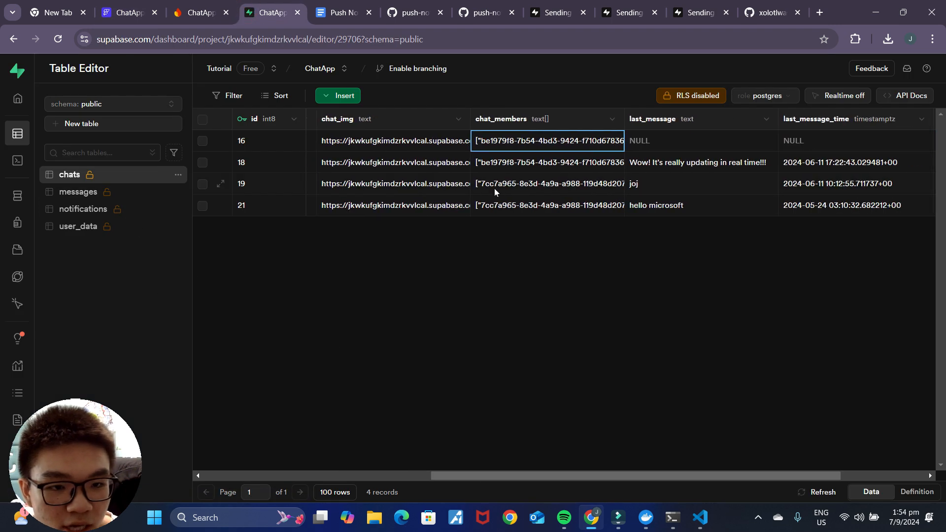
pyautogui.doubleClick(525, 139)
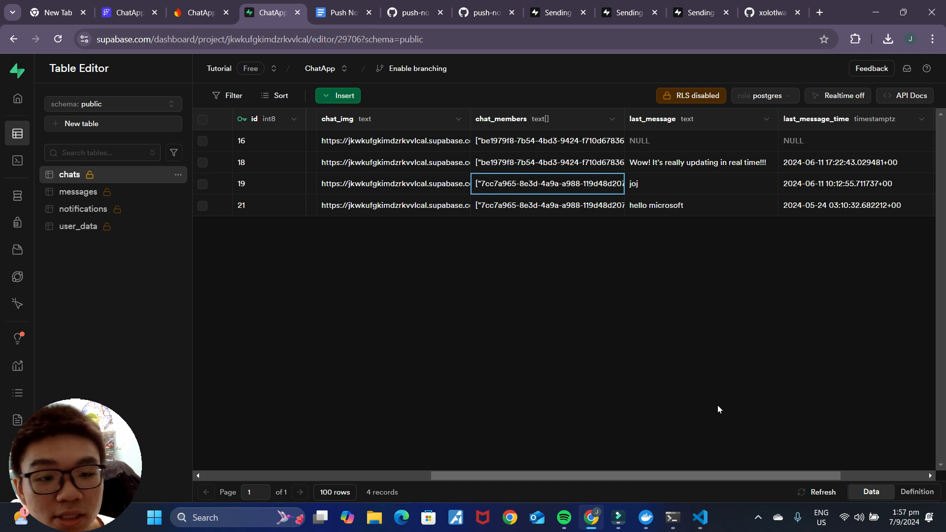
pyautogui.doubleClick(526, 188)
pyautogui.click(525, 184)
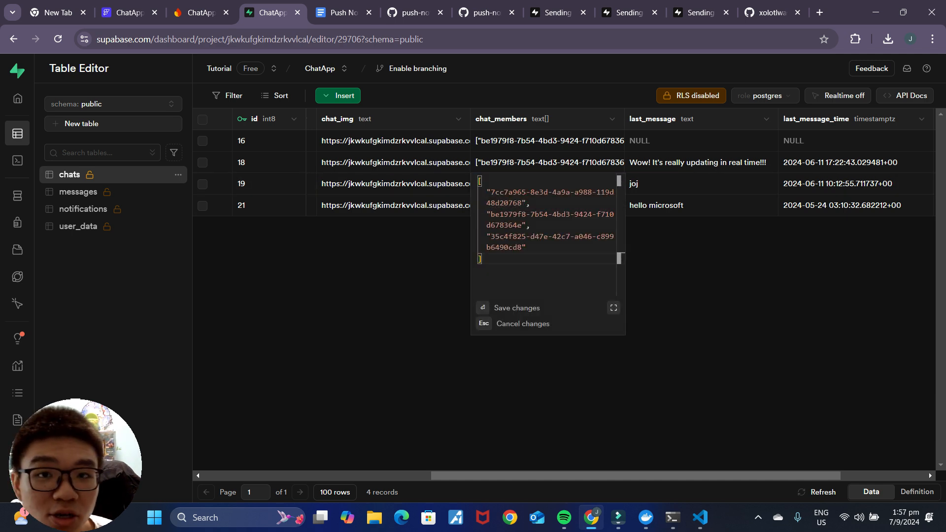
pyautogui.click(532, 203)
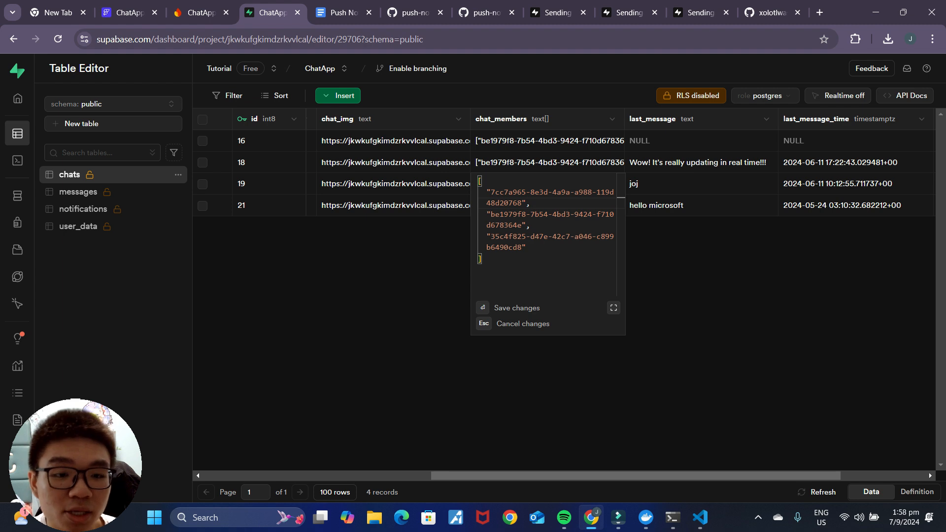
pyautogui.moveTo(488, 214); pyautogui.dragTo(531, 248)
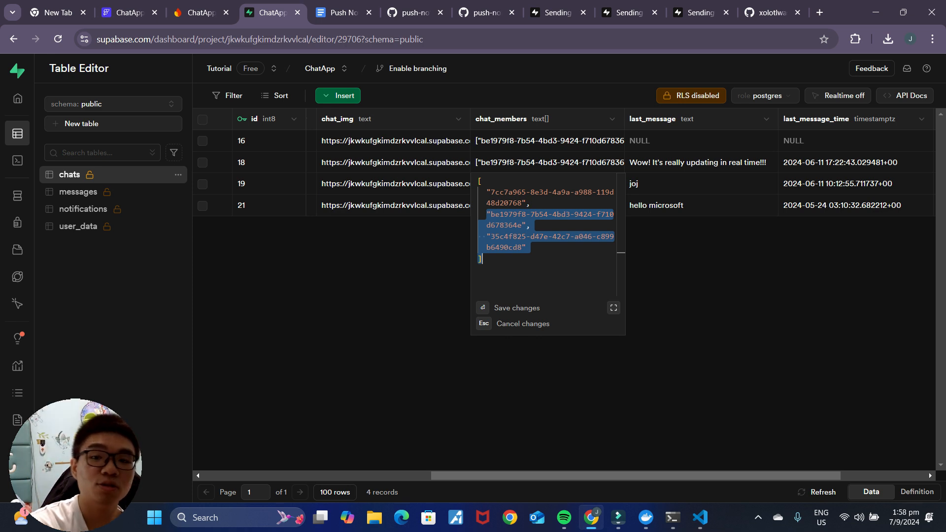
pyautogui.click(126, 13)
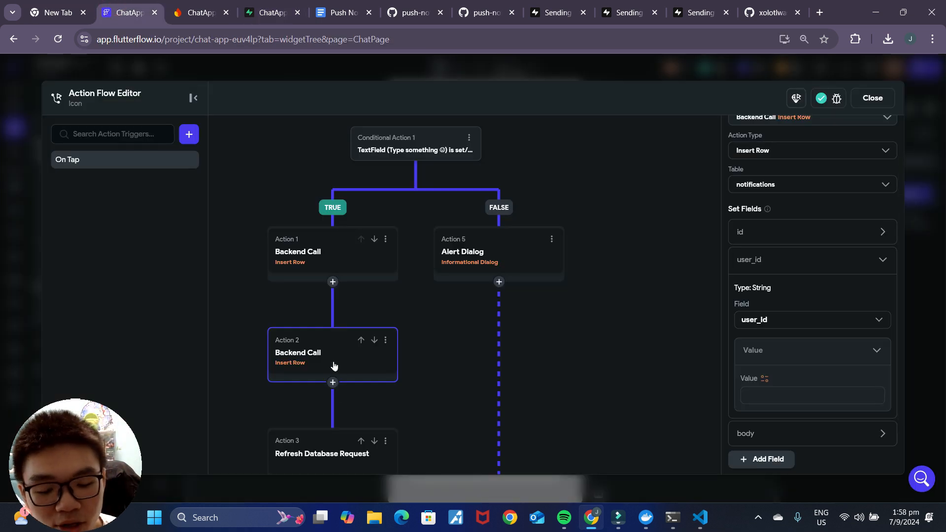
# Step: Delete the second Backend Call (notifications insert) from the send-icon action flow
pyautogui.click(386, 341)
pyautogui.click(392, 364)
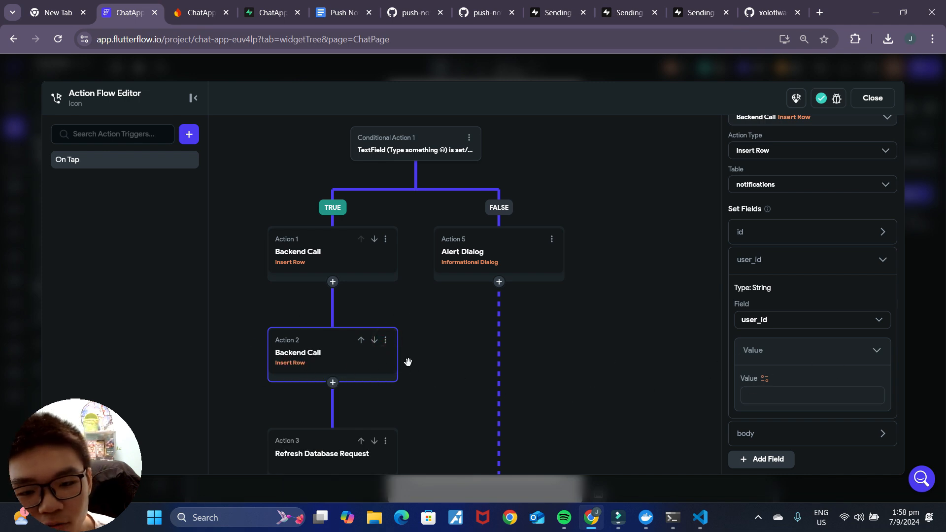
pyautogui.click(386, 340)
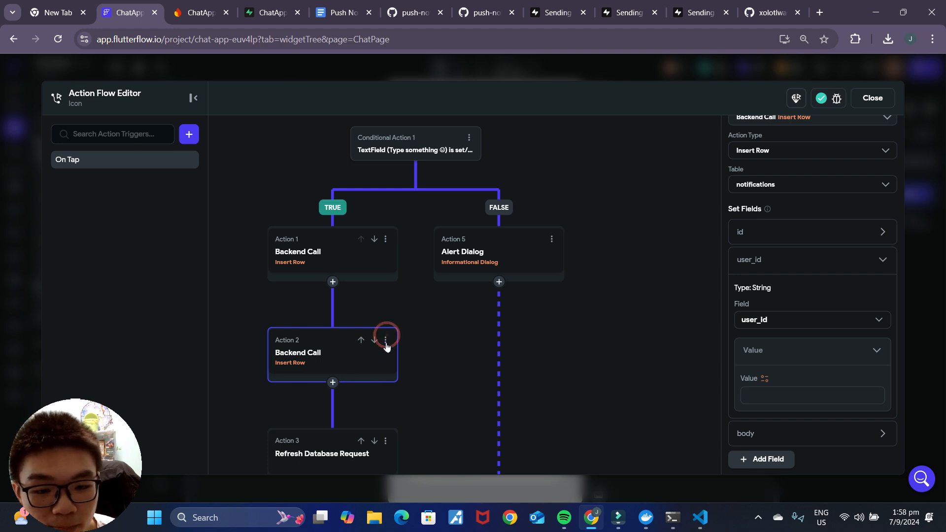
pyautogui.click(354, 472)
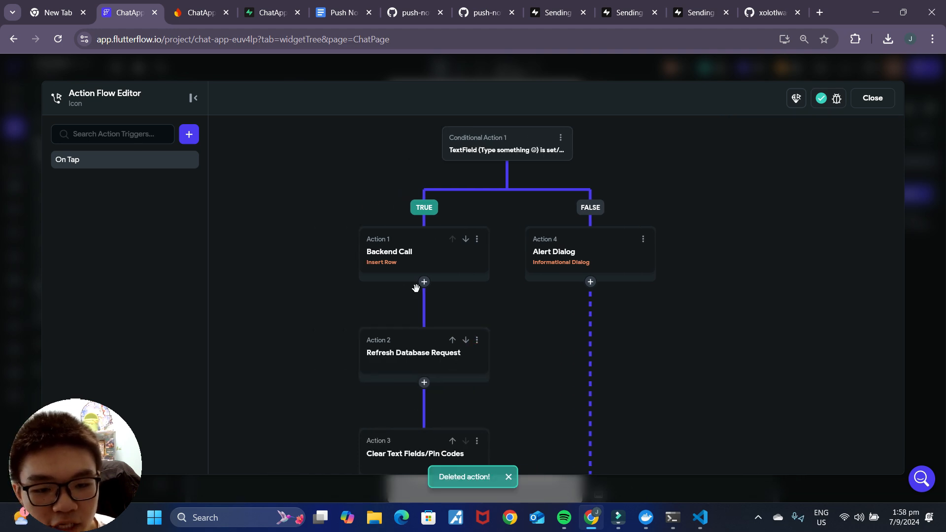
pyautogui.click(424, 282)
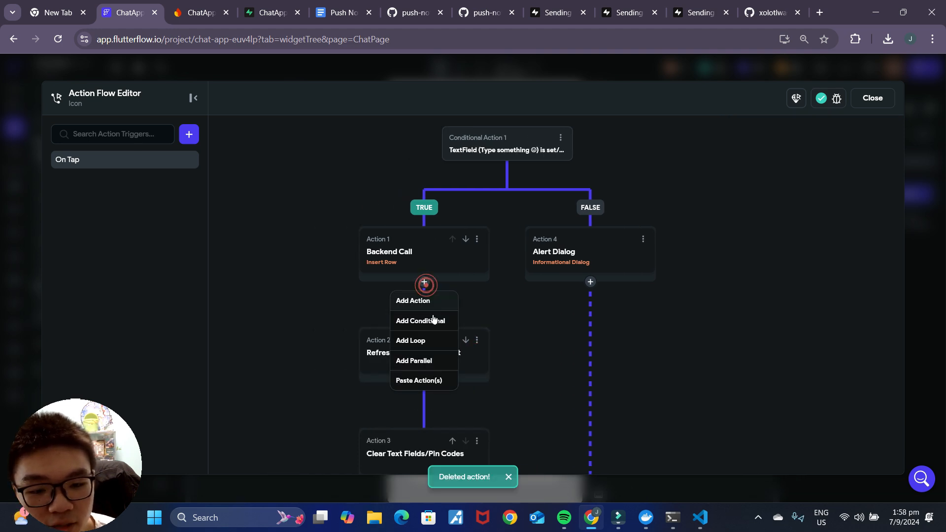
pyautogui.click(433, 343)
pyautogui.click(266, 13)
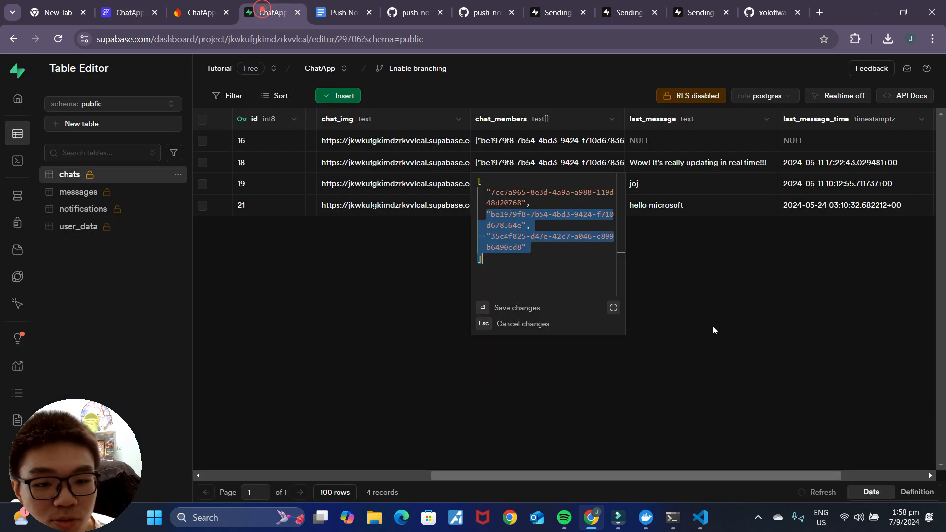
pyautogui.doubleClick(535, 214)
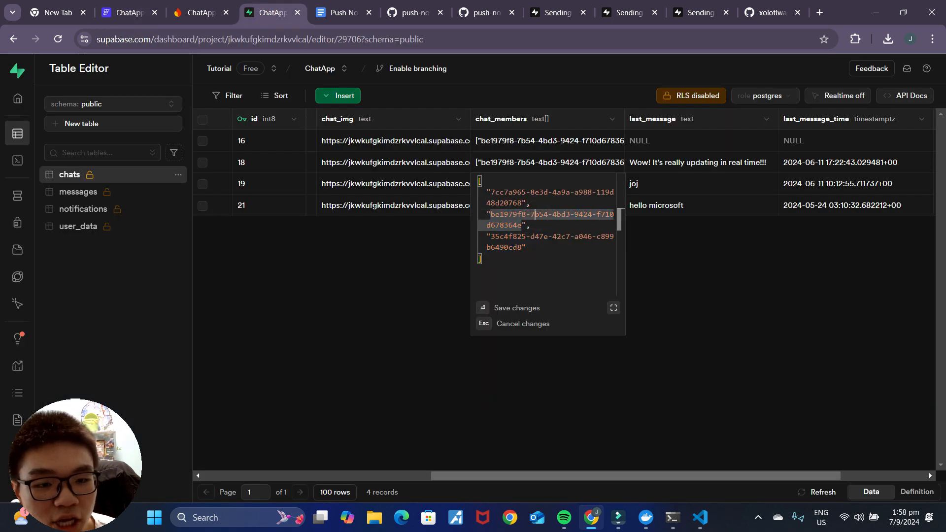
pyautogui.moveTo(533, 204); pyautogui.dragTo(483, 192)
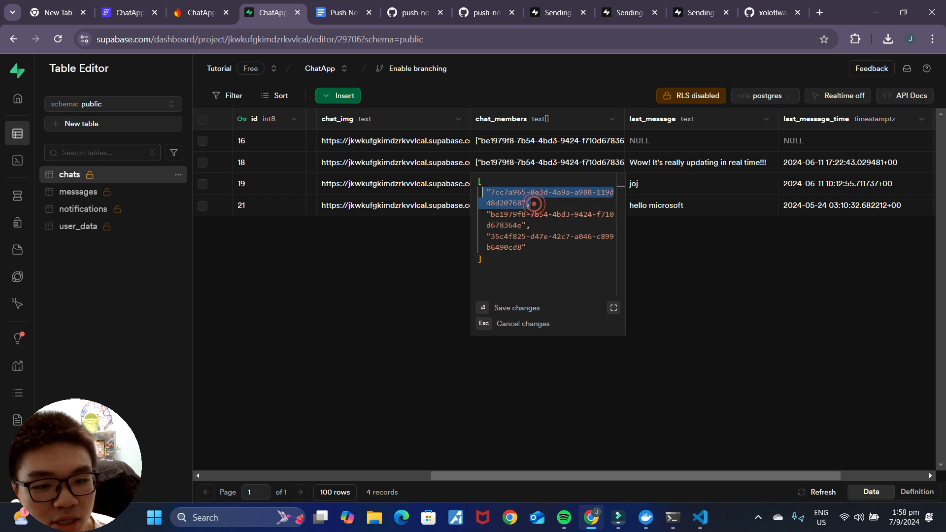
pyautogui.click(531, 203)
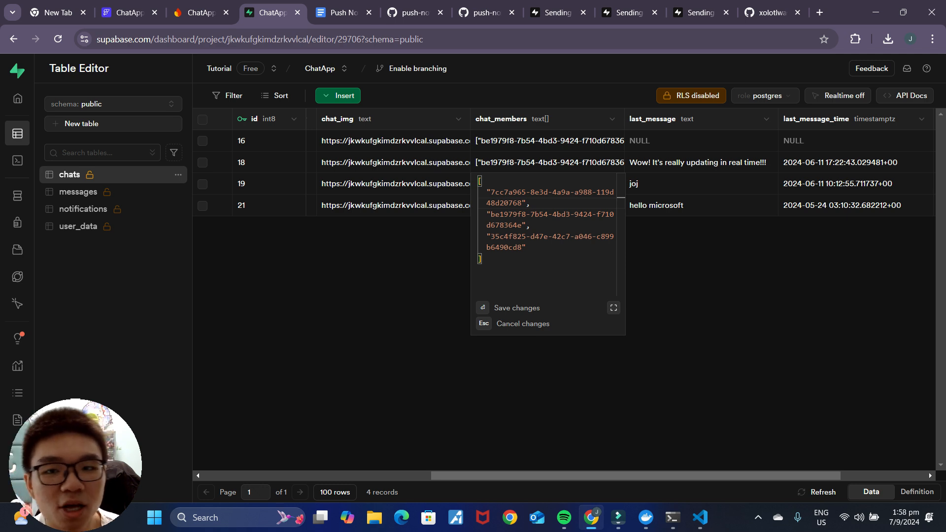
pyautogui.click(129, 11)
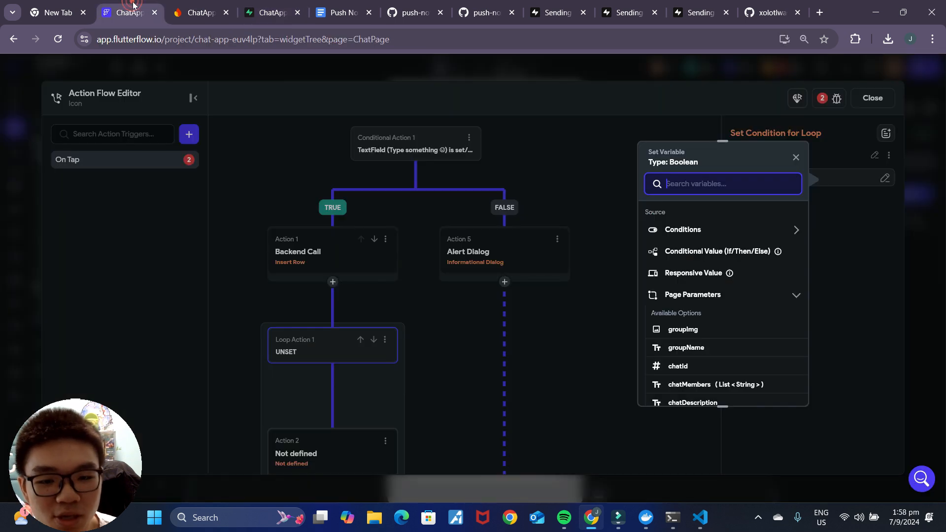
# Step: Leave the loop's condition unset and close the Action Flow Editor
pyautogui.click(675, 232)
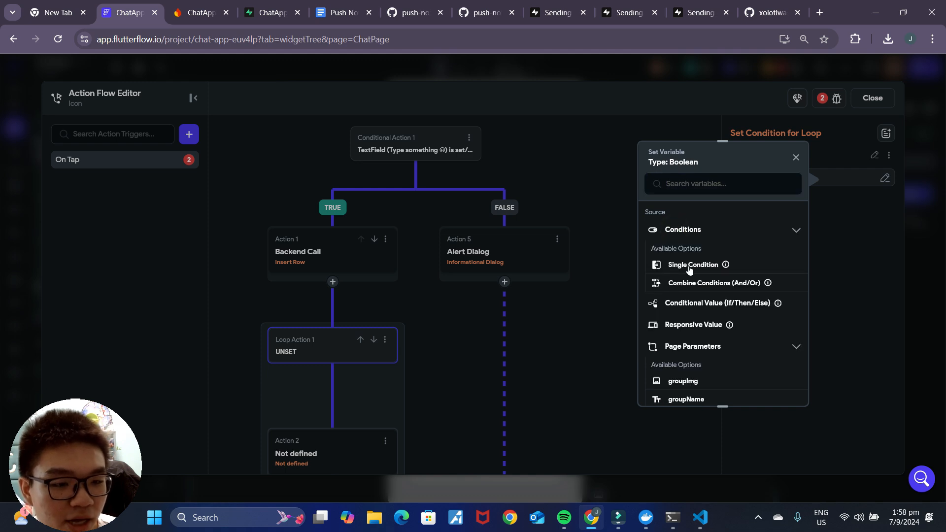
pyautogui.click(689, 266)
pyautogui.click(734, 387)
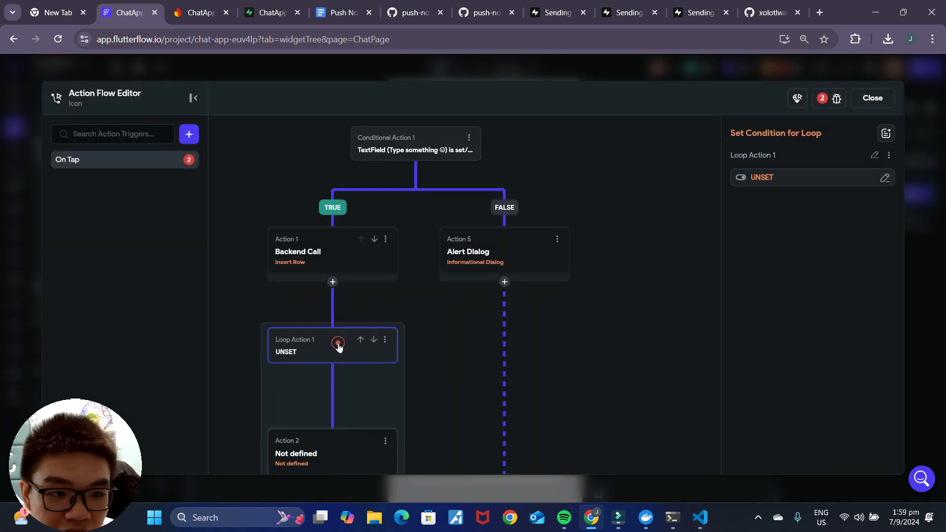
pyautogui.click(873, 98)
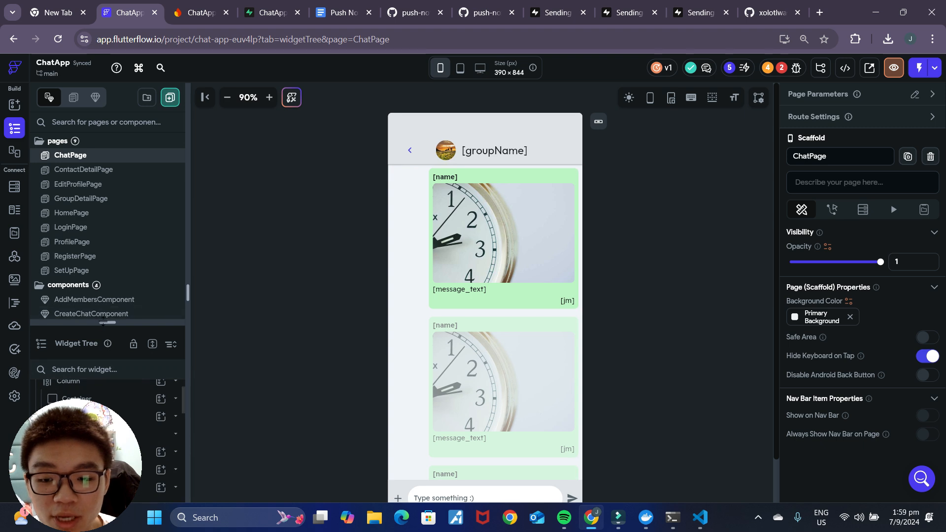
# Step: Enlarge the widget tree panel and select the ChatPage page itself
pyautogui.moveTo(107, 322); pyautogui.dragTo(107, 201)
pyautogui.click(168, 315)
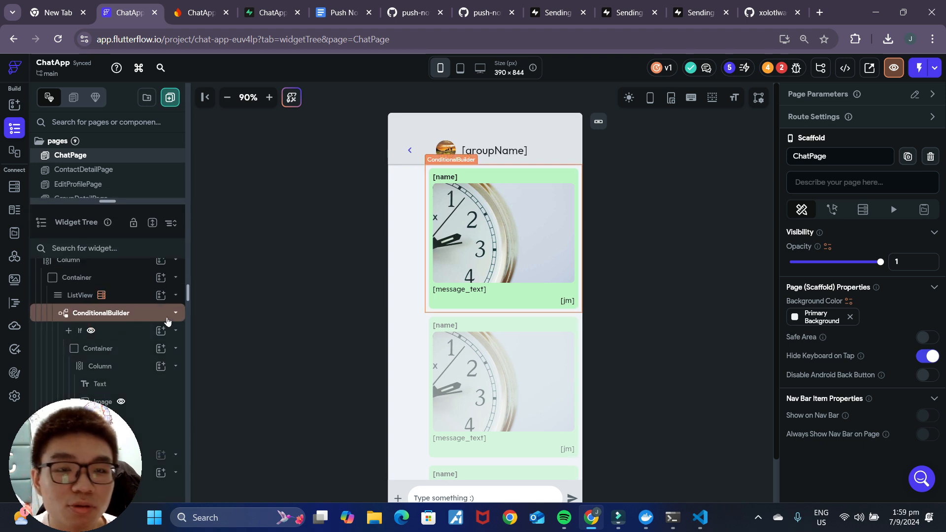
pyautogui.scroll(1, 98, 326)
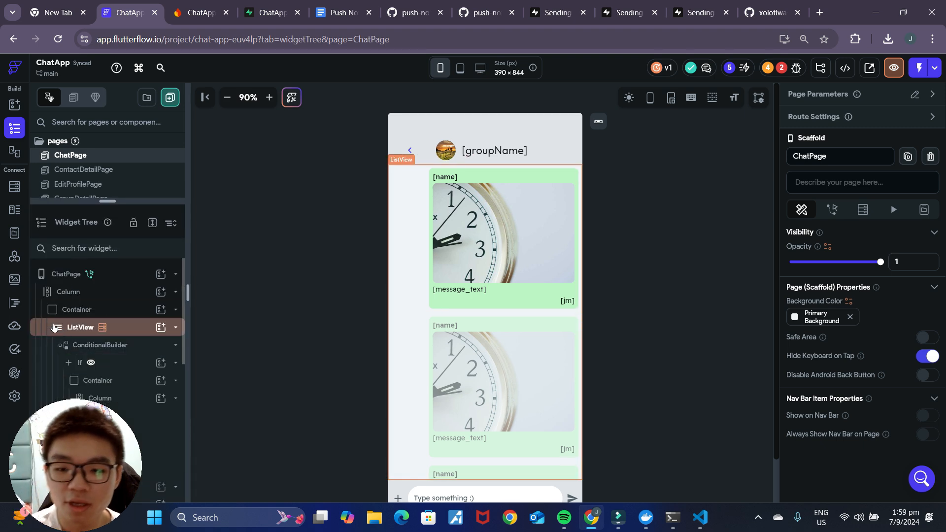
pyautogui.click(74, 274)
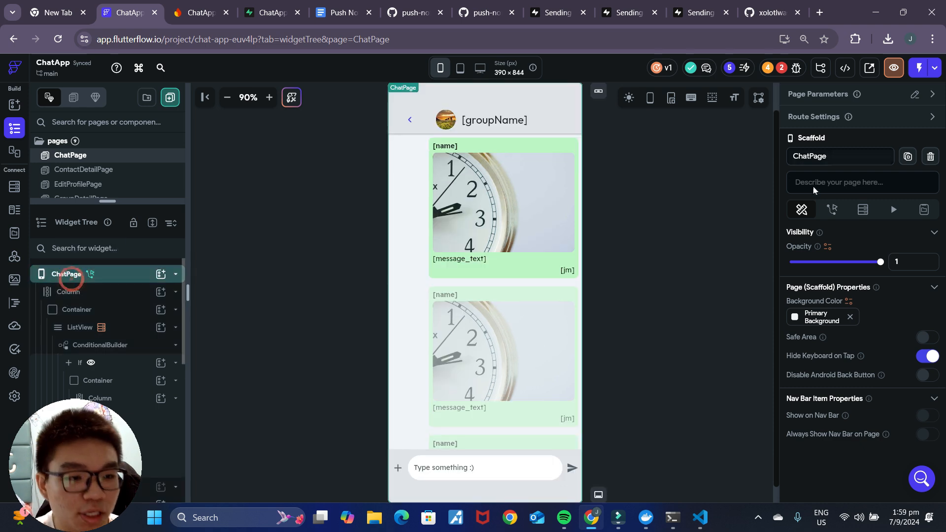
# Step: Add an Integer page state field named counter with initial value 0
pyautogui.click(924, 210)
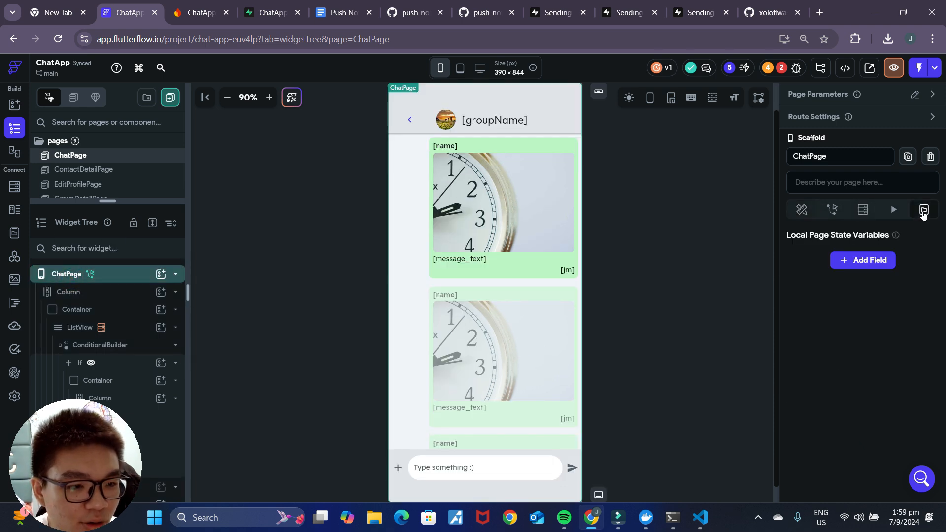
pyautogui.click(861, 259)
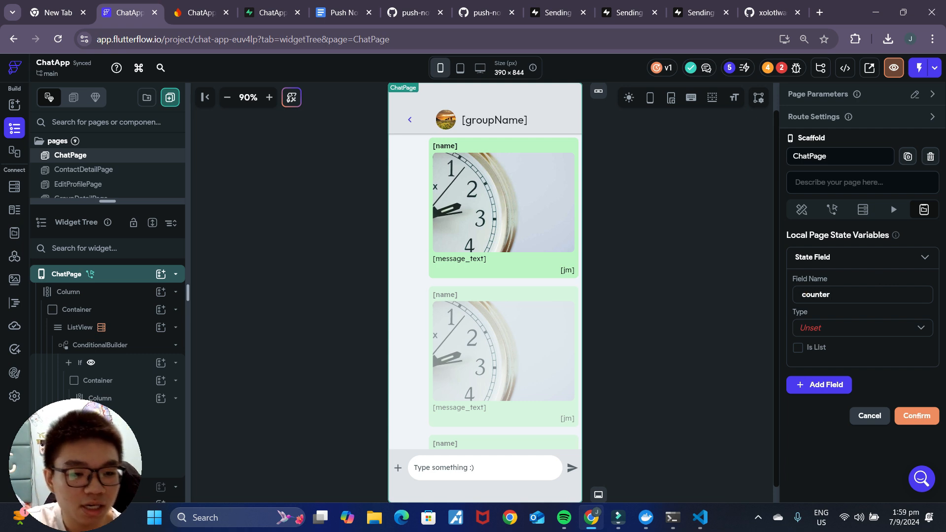
pyautogui.click(874, 333)
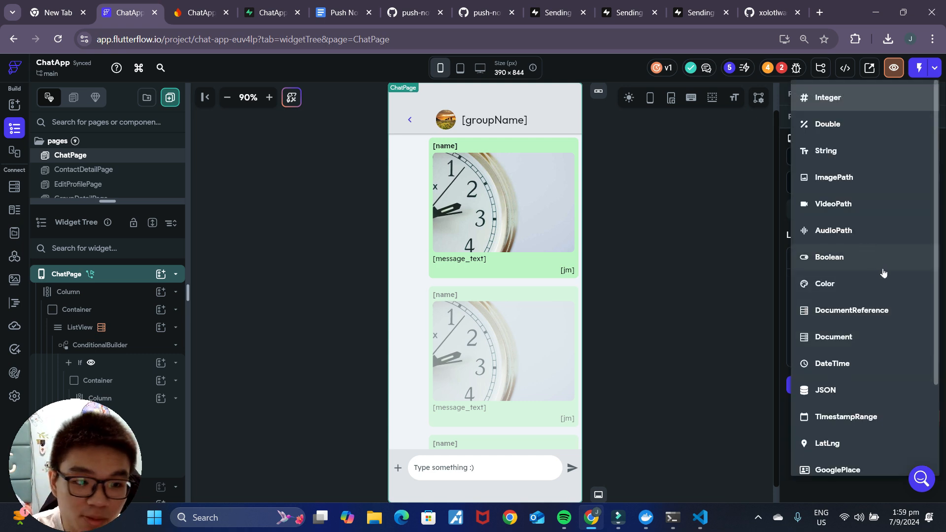
pyautogui.click(854, 103)
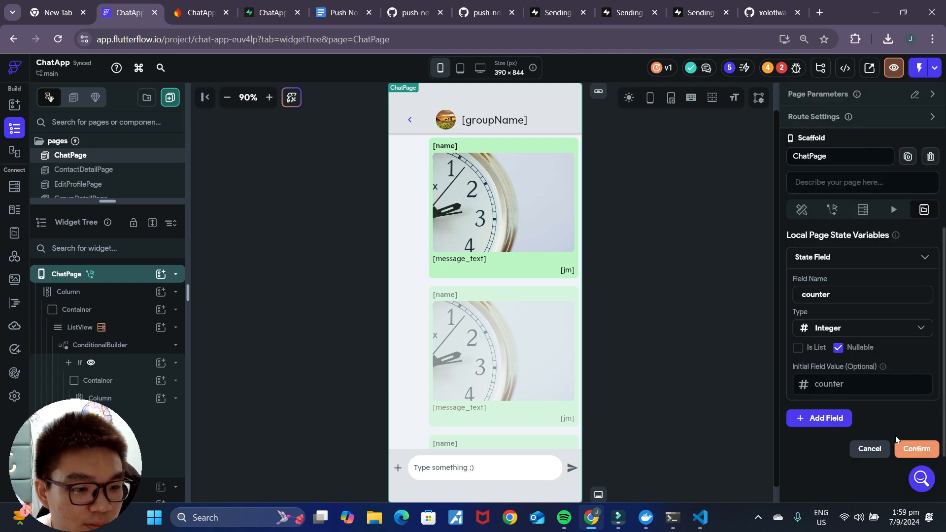
pyautogui.click(833, 385)
pyautogui.write('0')
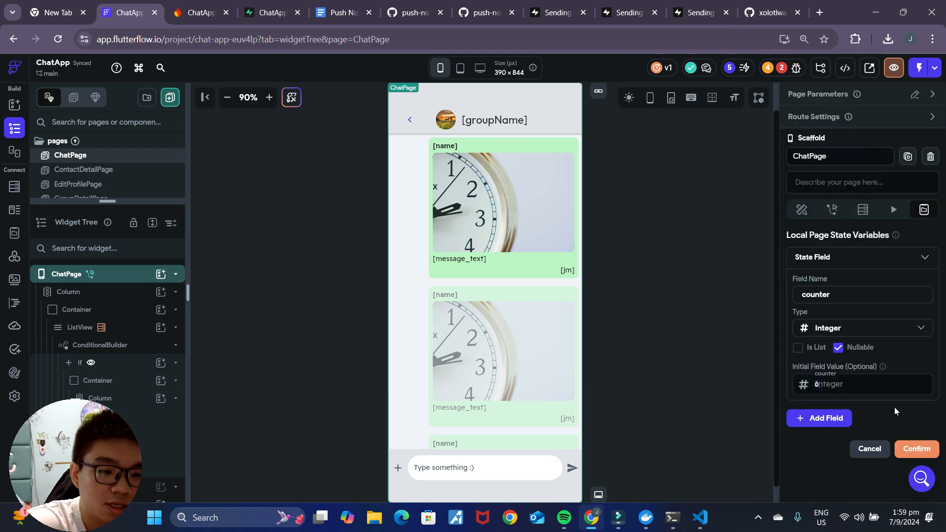
pyautogui.click(909, 450)
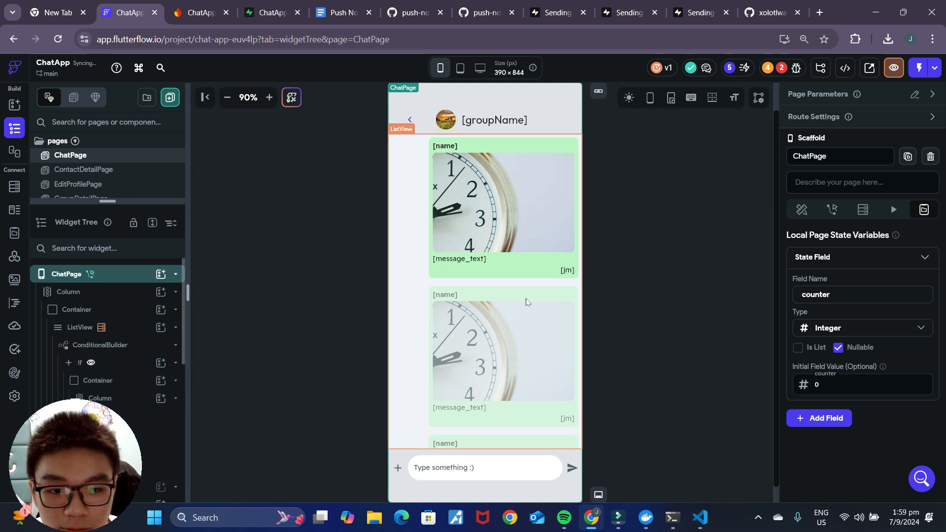
pyautogui.click(572, 467)
# Step: Give the send icon's Loop Action 1 a Single Condition
pyautogui.click(917, 194)
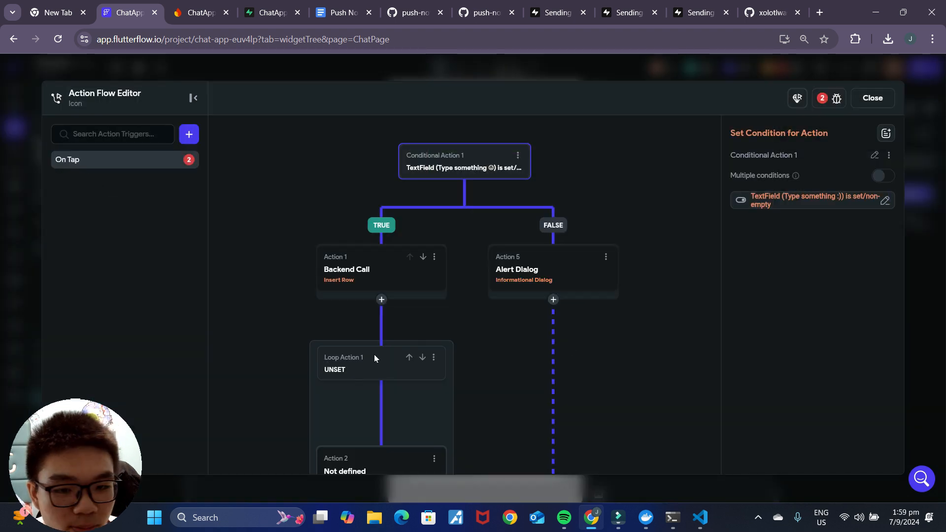
pyautogui.scroll(-2, 512, 392)
pyautogui.click(371, 298)
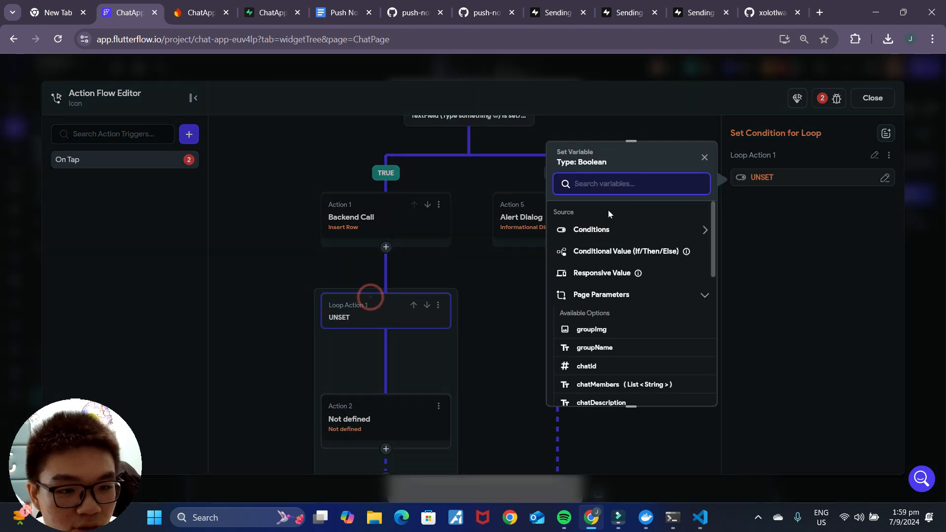
pyautogui.click(605, 230)
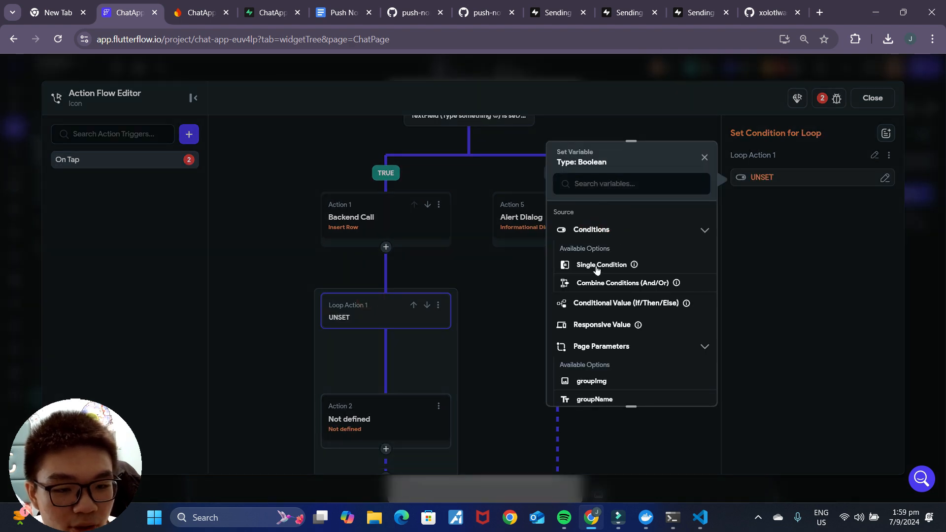
pyautogui.click(596, 266)
# Step: Compare the page state counter using Less Than against a second value still to choose
pyautogui.click(598, 243)
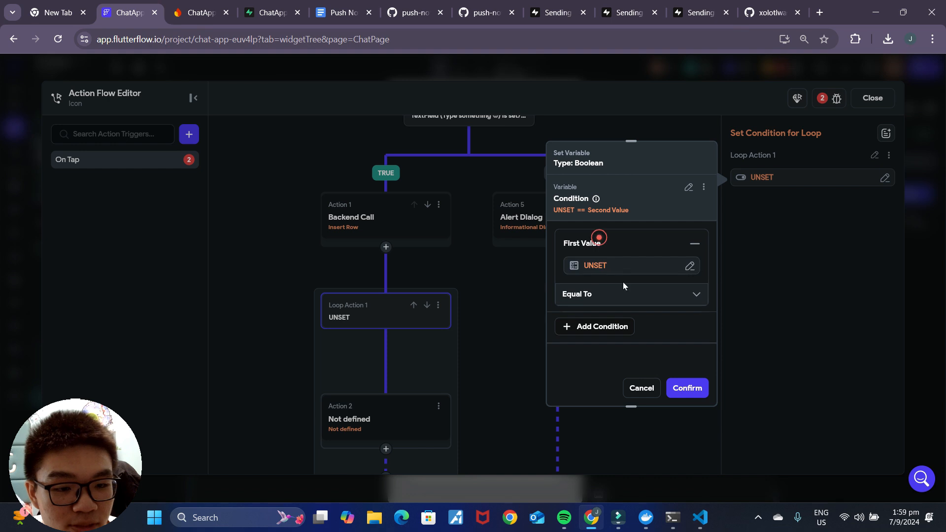
pyautogui.click(596, 265)
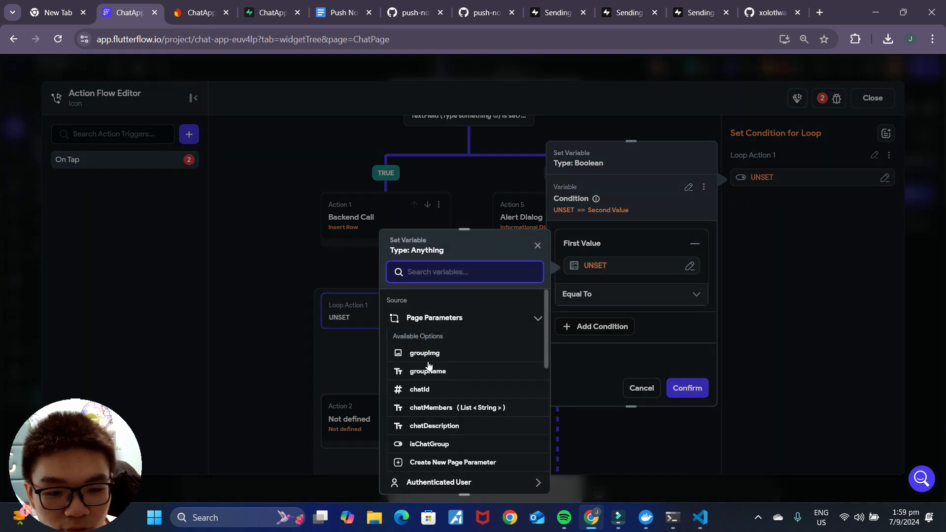
pyautogui.scroll(-2, 492, 428)
pyautogui.click(451, 440)
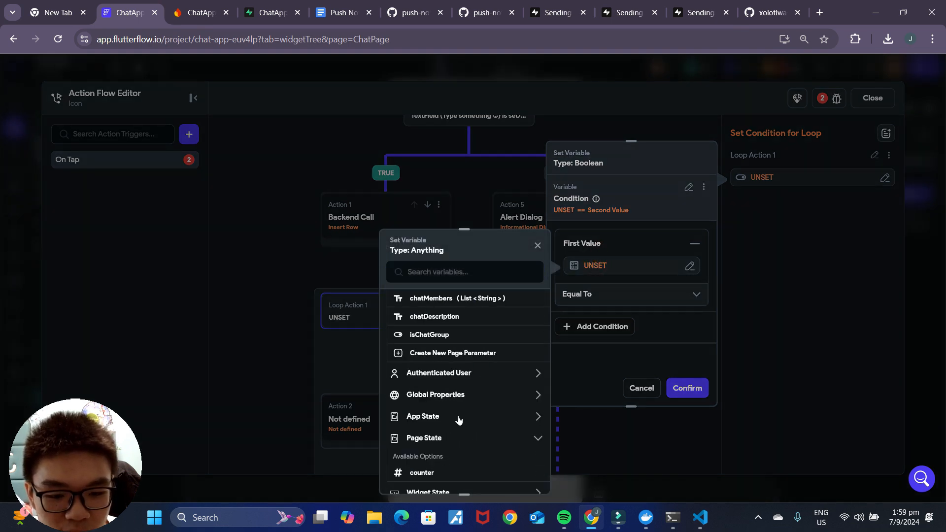
pyautogui.scroll(-2, 458, 419)
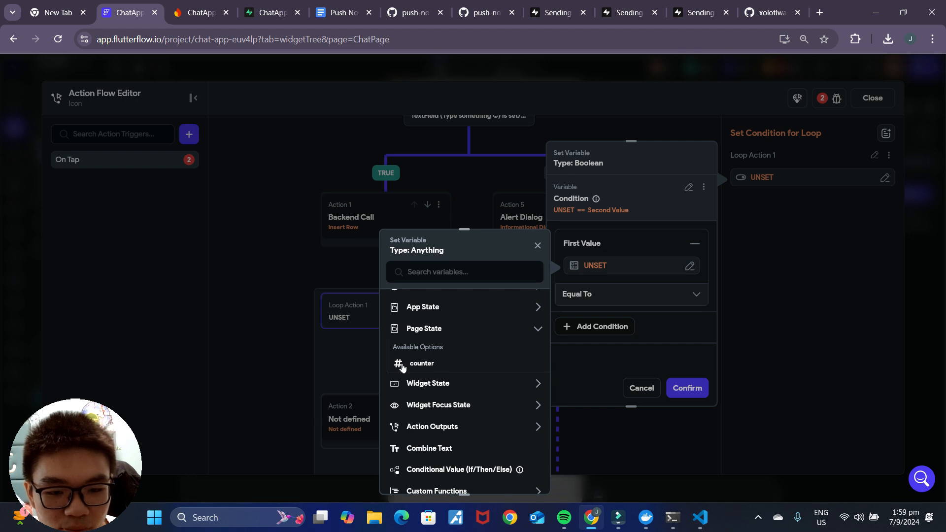
pyautogui.click(442, 368)
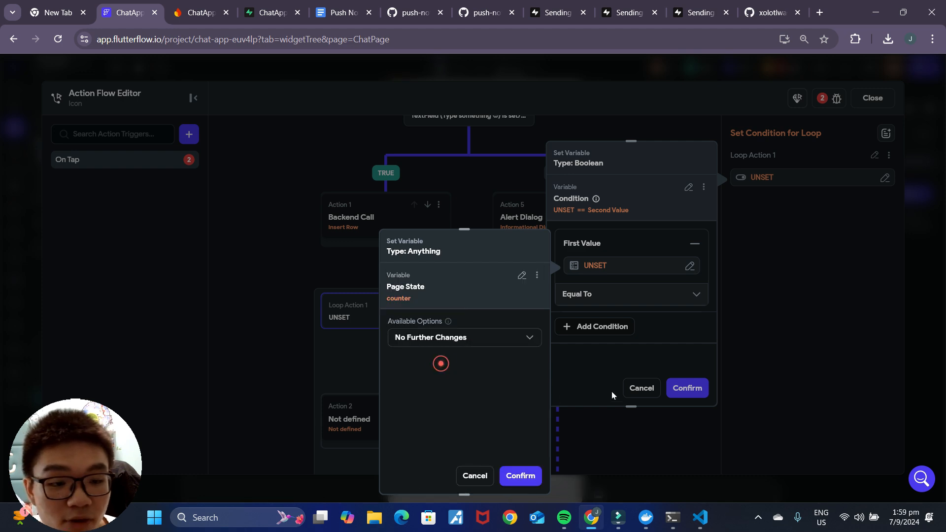
pyautogui.click(522, 476)
pyautogui.click(592, 303)
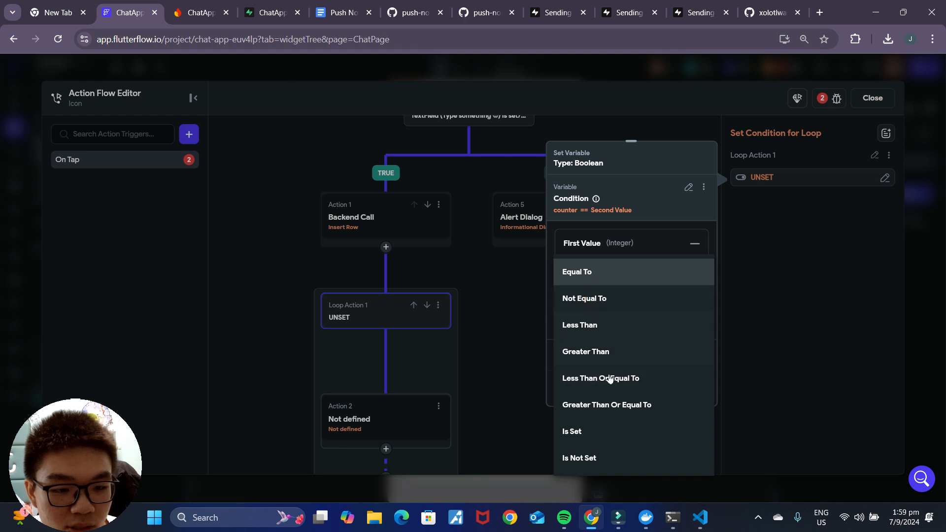
pyautogui.click(615, 331)
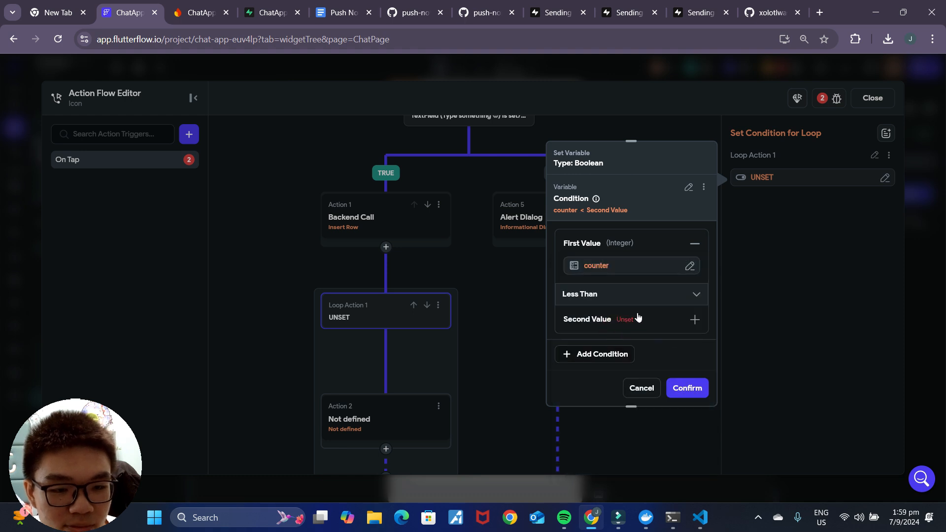
pyautogui.click(598, 309)
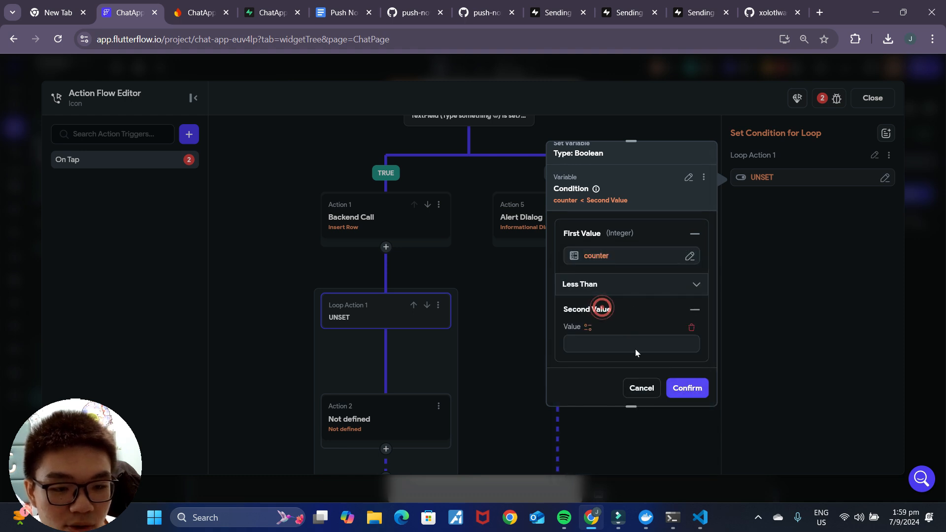
pyautogui.click(591, 328)
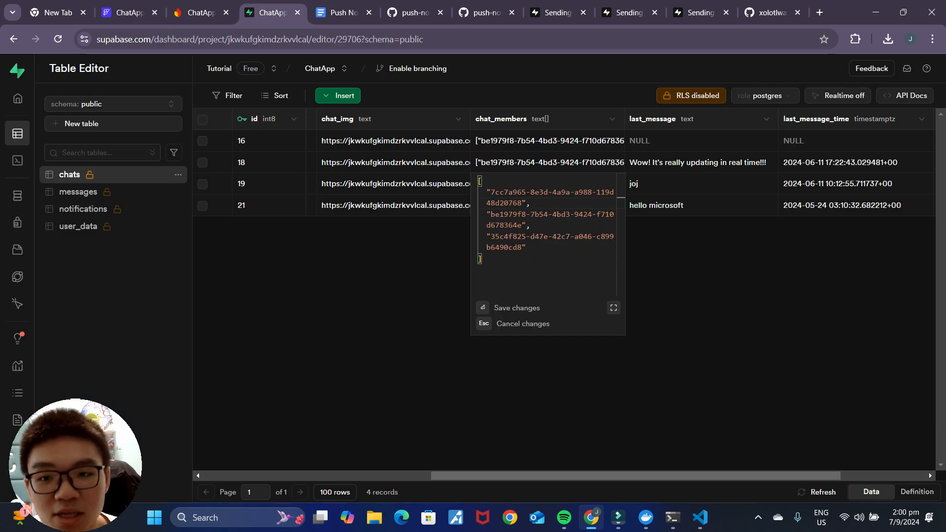
# Step: Use chatMembers as the second value, filtered by a single condition on each Item in List
pyautogui.click(129, 12)
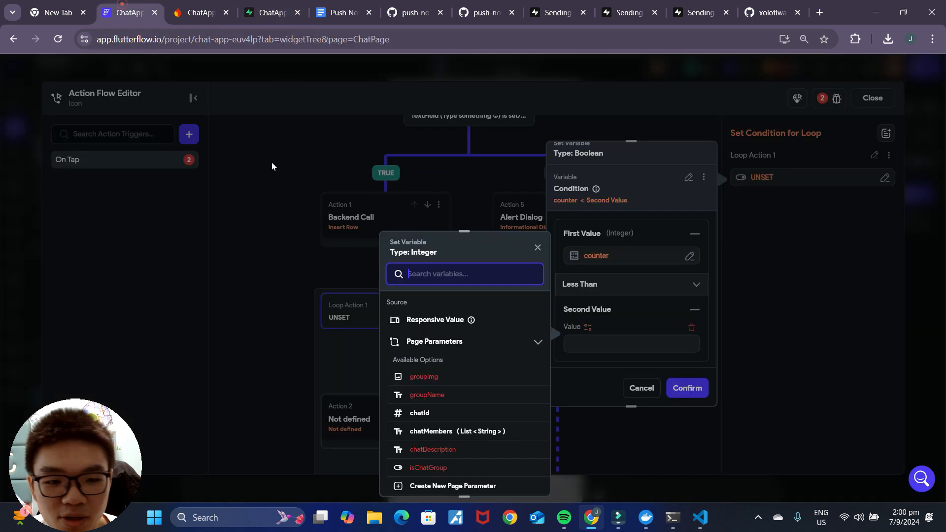
pyautogui.scroll(-2, 473, 394)
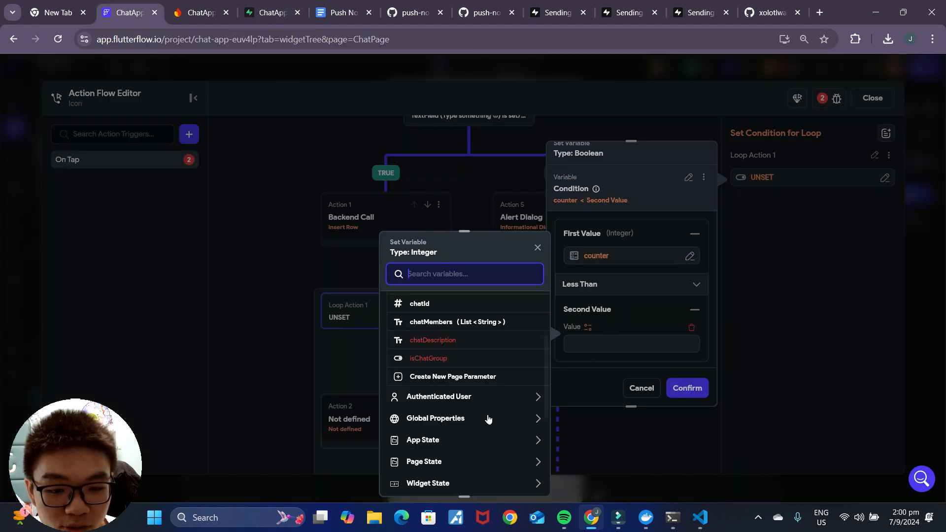
pyautogui.scroll(2, 488, 418)
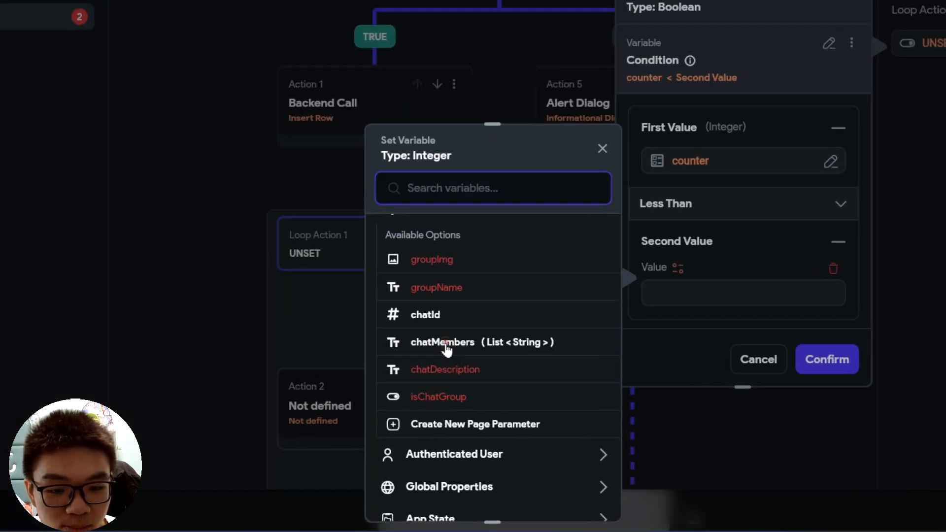
pyautogui.click(432, 379)
pyautogui.click(429, 342)
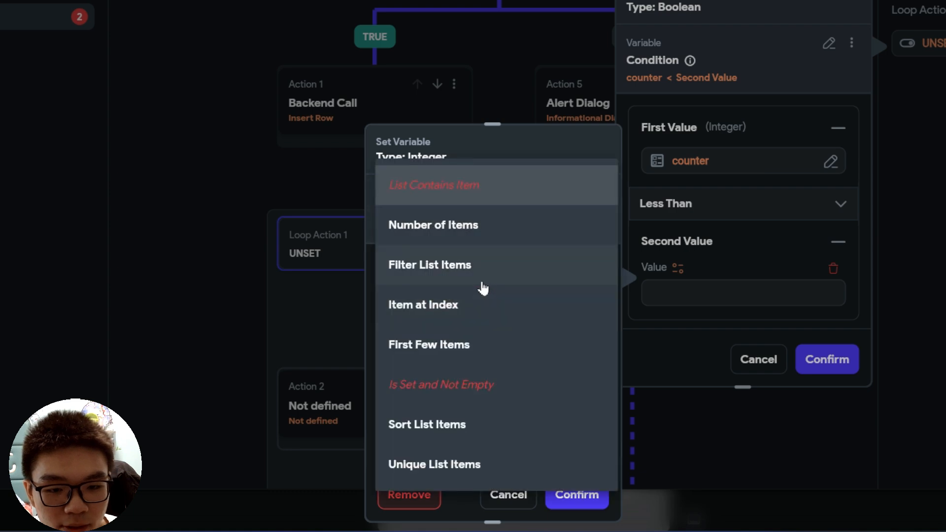
pyautogui.click(467, 266)
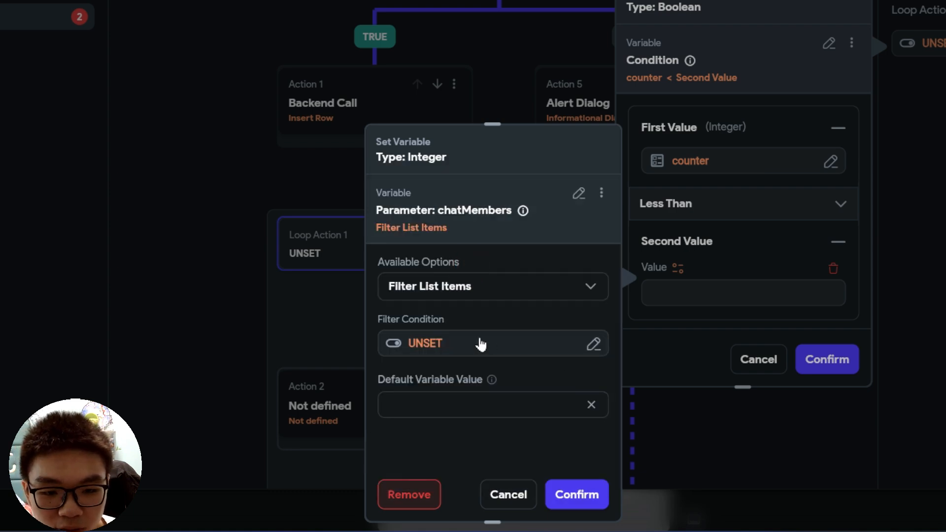
pyautogui.click(481, 341)
pyautogui.click(231, 270)
pyautogui.click(186, 307)
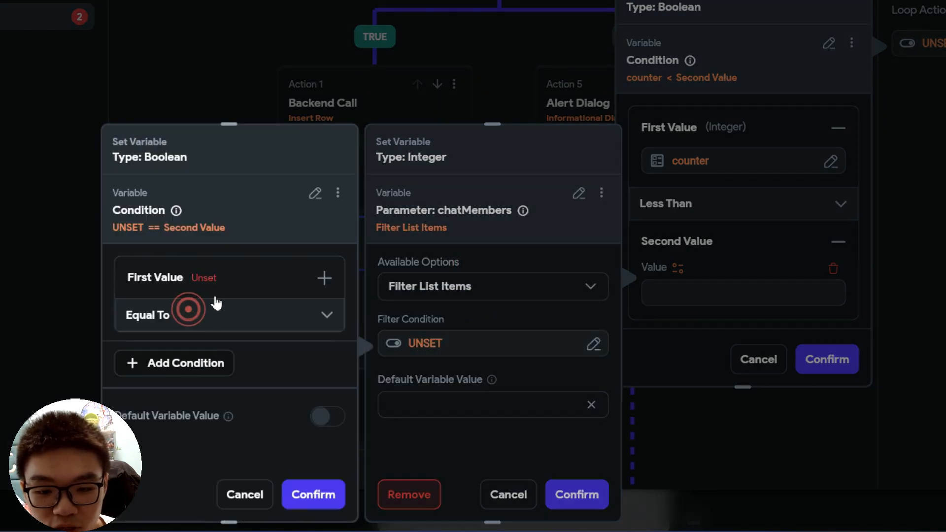
pyautogui.click(213, 264)
pyautogui.click(185, 312)
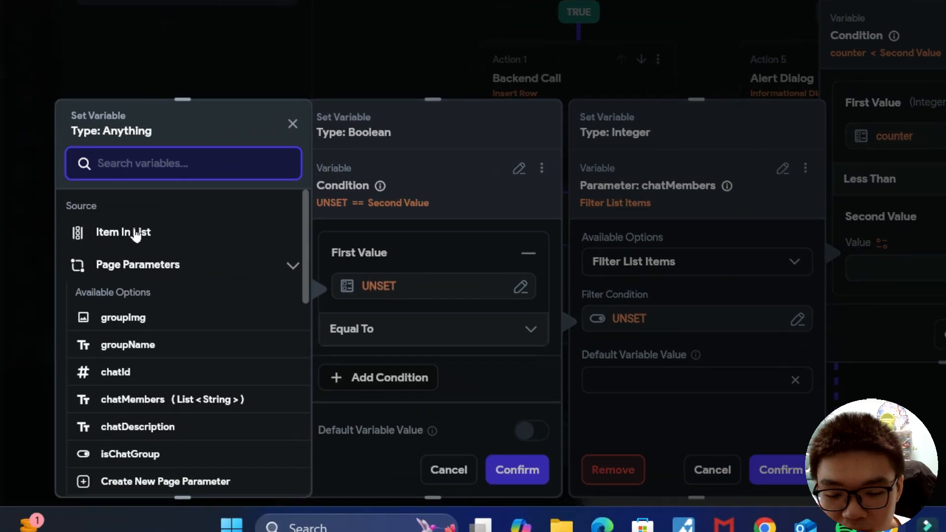
pyautogui.click(0, 256)
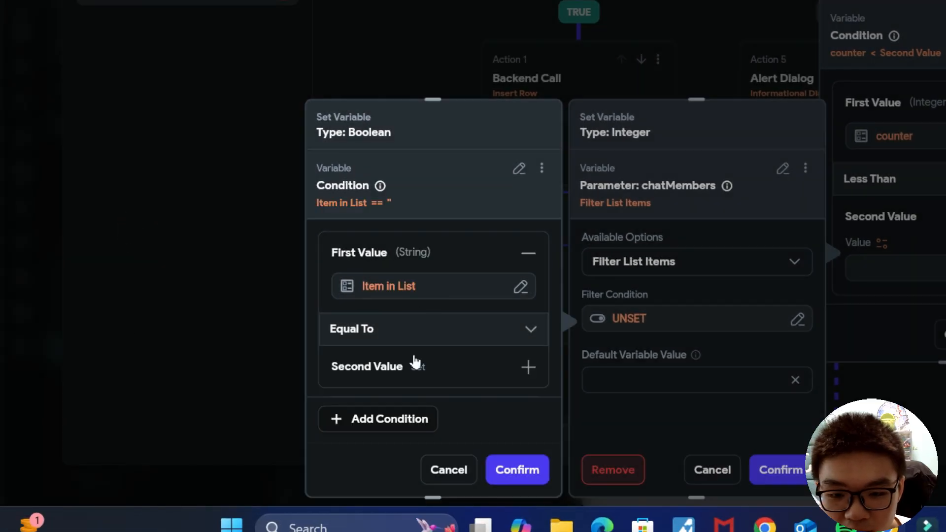
# Step: Keep only chatMembers items not equal to the current user's ID
pyautogui.click(414, 329)
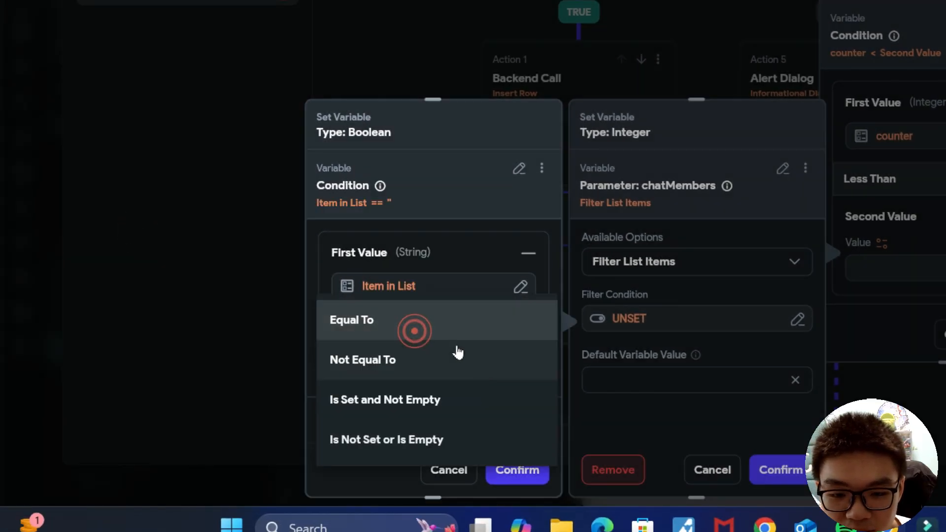
pyautogui.click(405, 369)
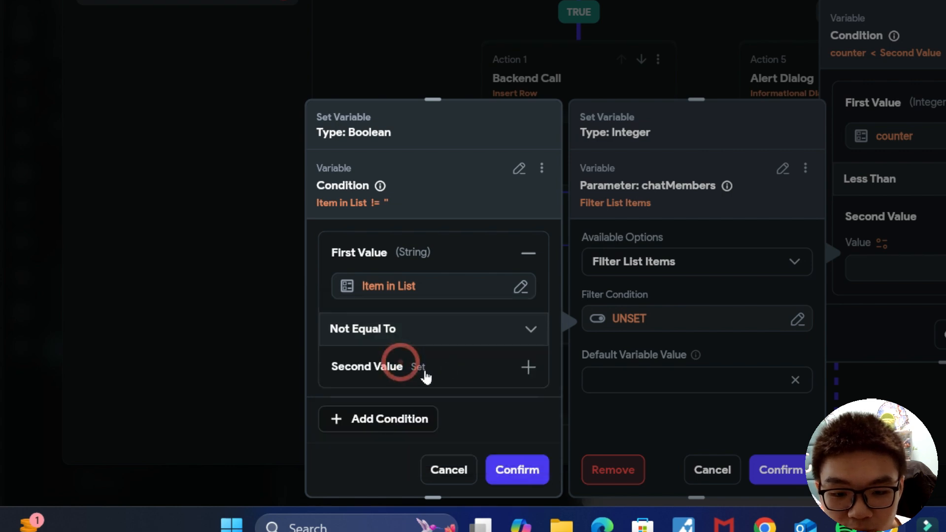
pyautogui.click(367, 393)
pyautogui.scroll(-2, 186, 369)
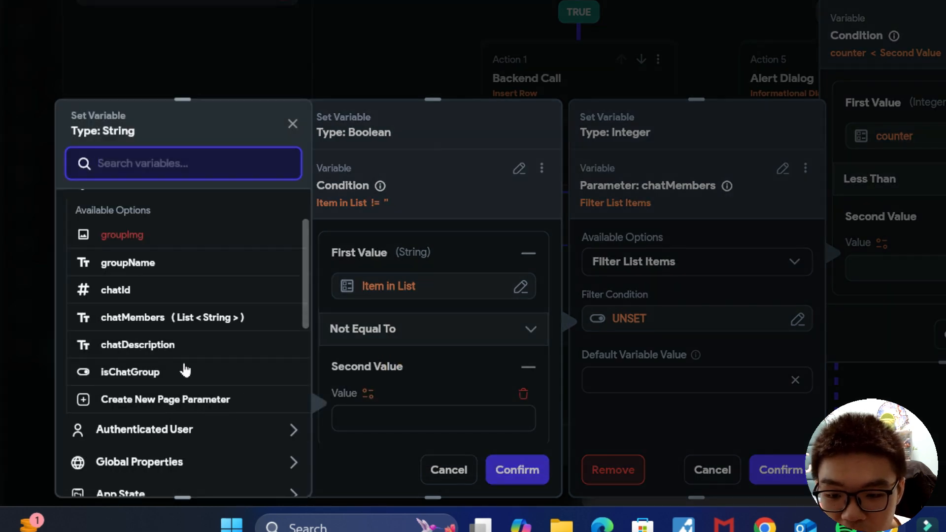
pyautogui.click(184, 427)
pyautogui.scroll(-3, 194, 422)
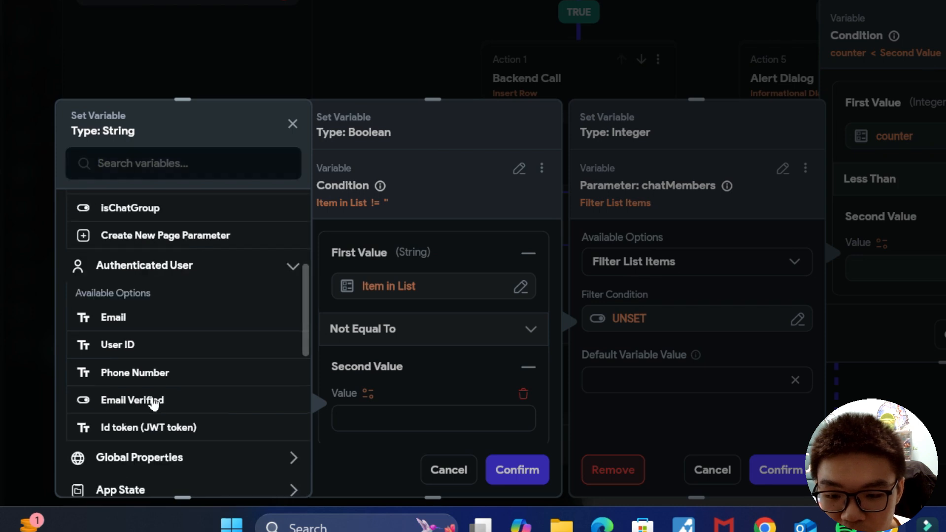
pyautogui.click(143, 344)
pyautogui.scroll(-3, 469, 397)
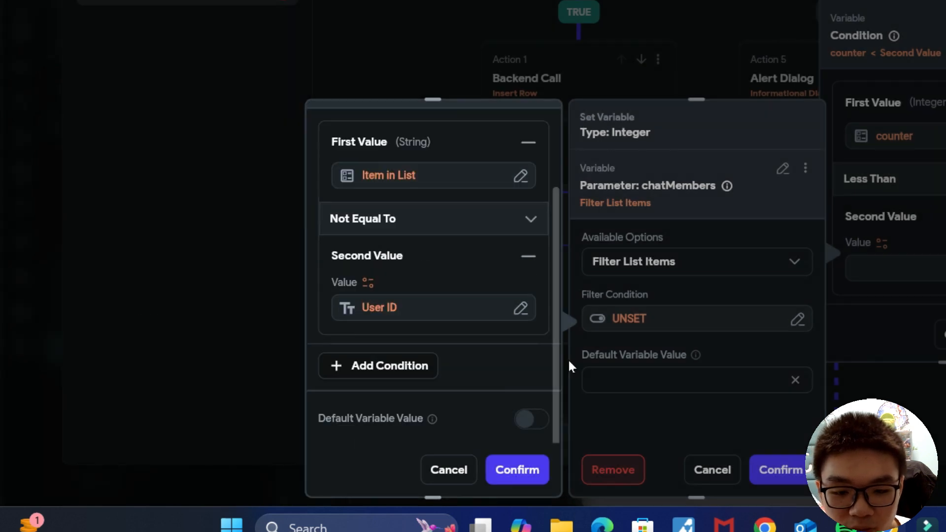
pyautogui.click(526, 470)
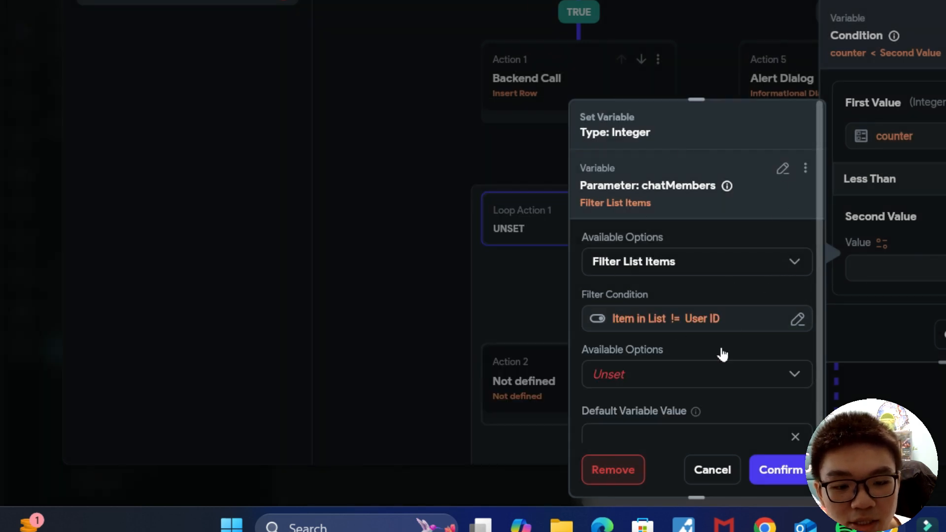
# Step: Use Number of Items of the filtered list as the condition's second value
pyautogui.scroll(-1, 727, 335)
pyautogui.click(673, 353)
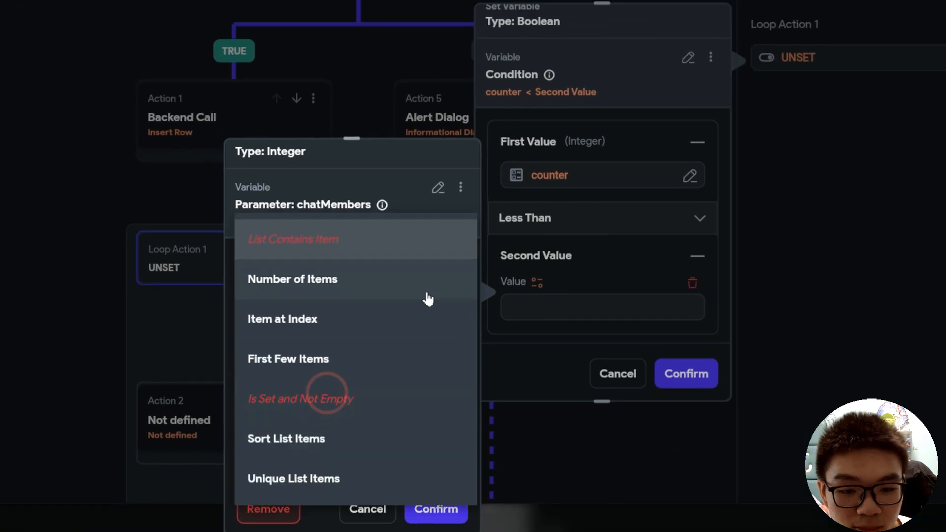
pyautogui.click(335, 282)
pyautogui.click(437, 510)
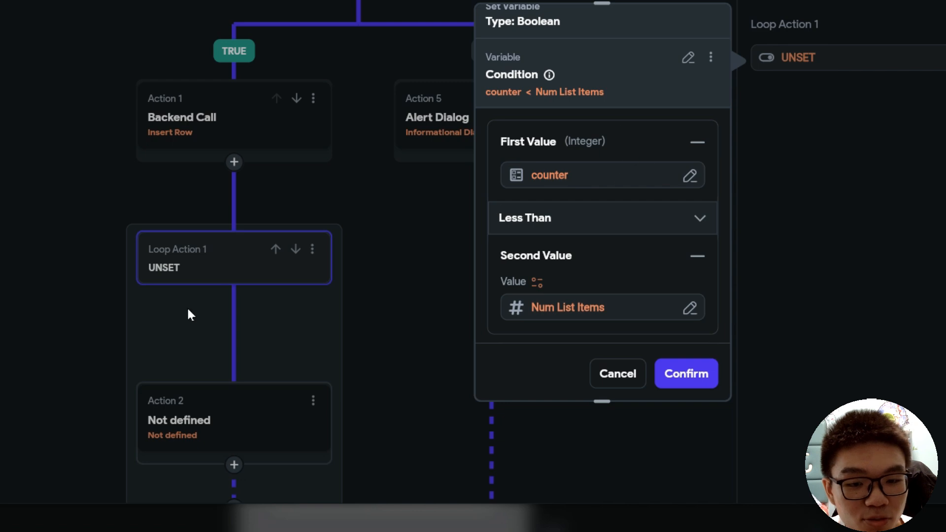
# Step: Add a Supabase Insert Row action on the notifications table inside the loop
pyautogui.click(686, 373)
pyautogui.scroll(-3, 355, 296)
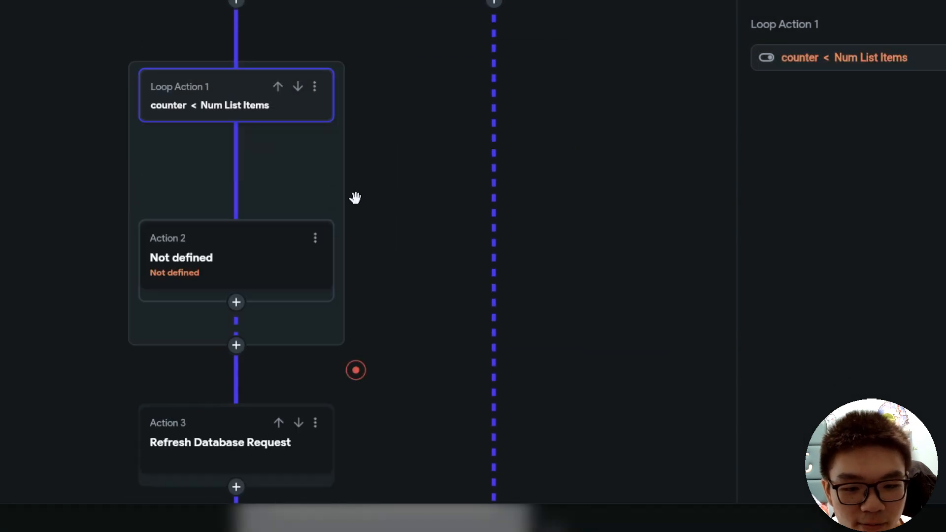
pyautogui.click(218, 298)
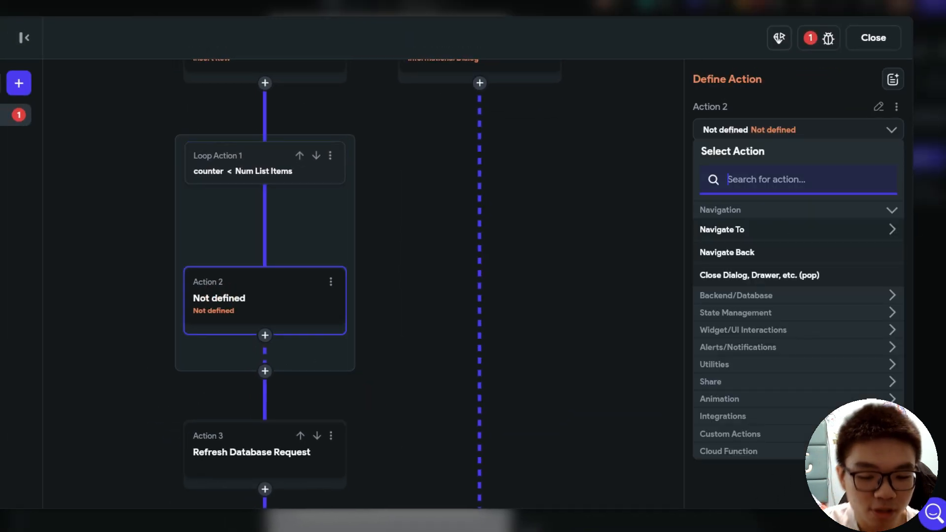
pyautogui.write('insert')
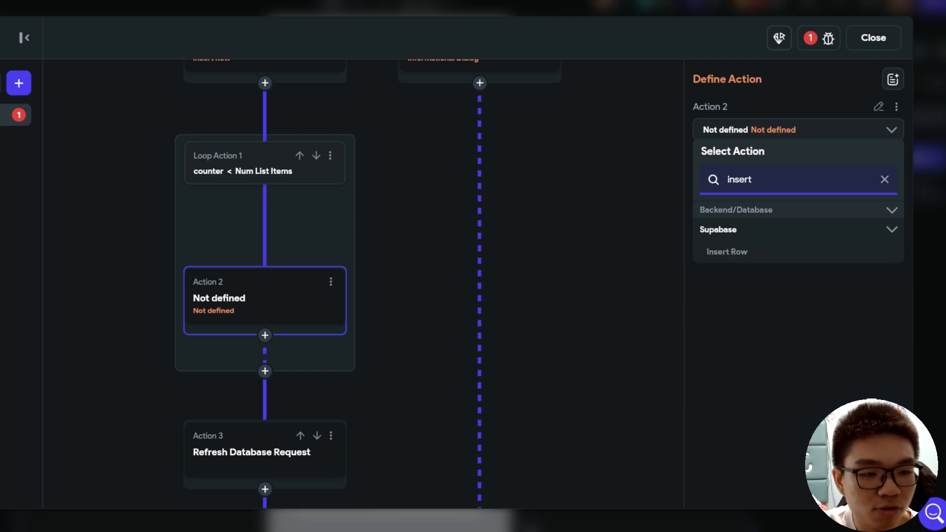
pyautogui.click(753, 249)
pyautogui.click(764, 215)
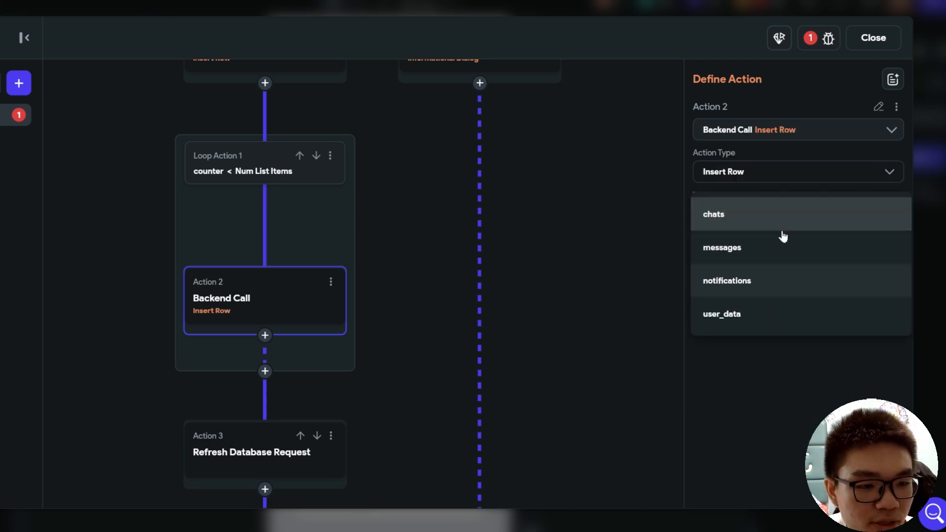
pyautogui.click(762, 282)
pyautogui.click(751, 270)
pyautogui.click(750, 305)
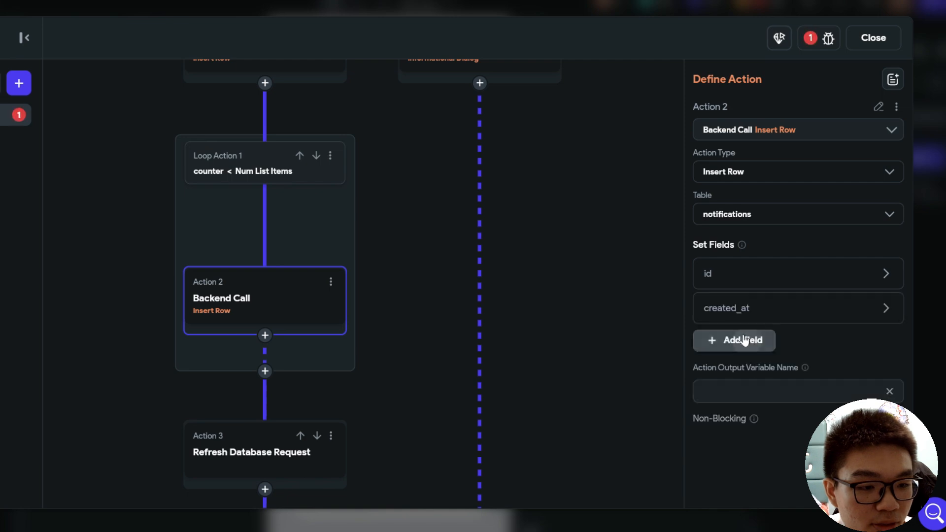
pyautogui.click(747, 338)
pyautogui.click(743, 377)
# Step: Set the row's id to the authenticated User ID and remove the created_at field
pyautogui.click(743, 278)
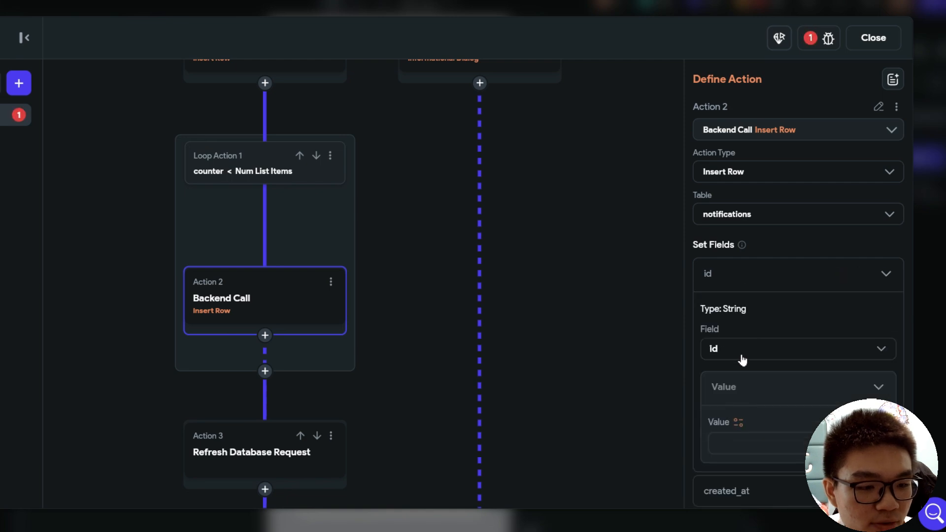
pyautogui.click(741, 426)
pyautogui.scroll(-5, 591, 423)
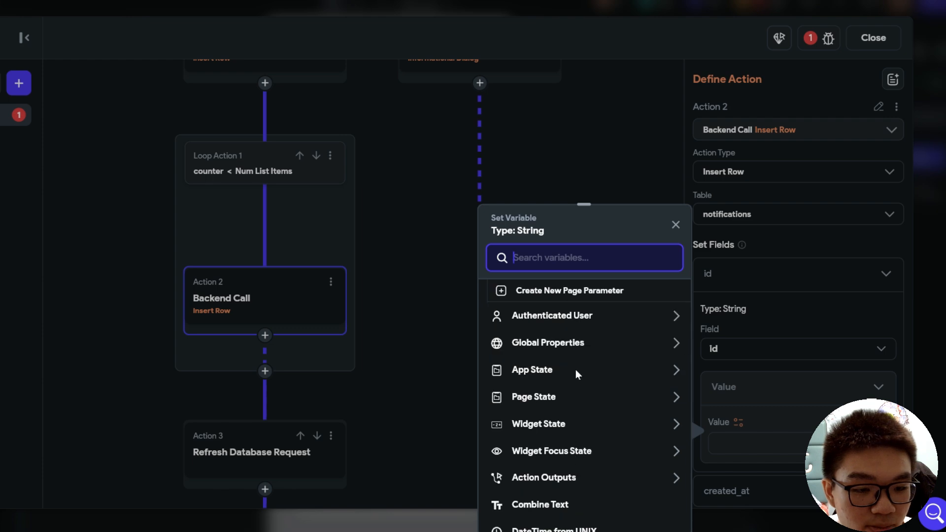
pyautogui.scroll(3, 587, 409)
pyautogui.click(588, 453)
pyautogui.scroll(-2, 545, 450)
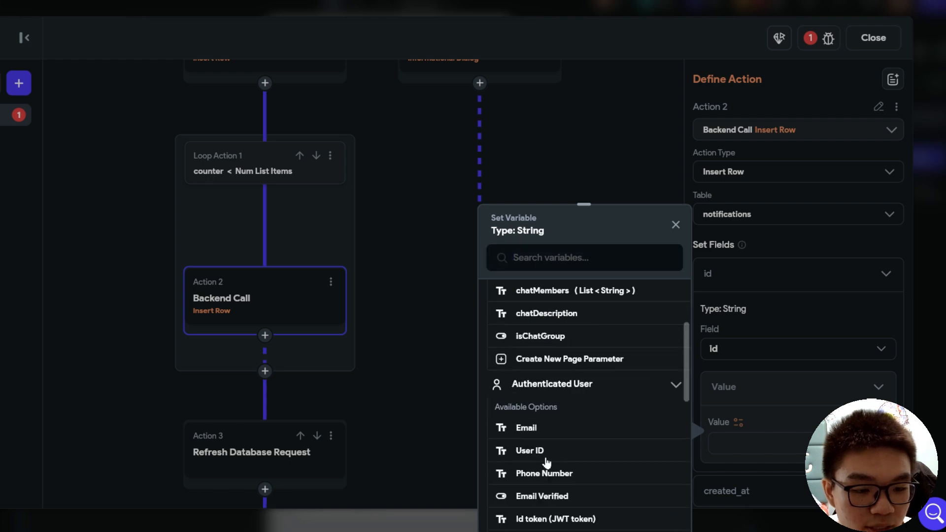
pyautogui.click(542, 450)
pyautogui.scroll(-2, 786, 376)
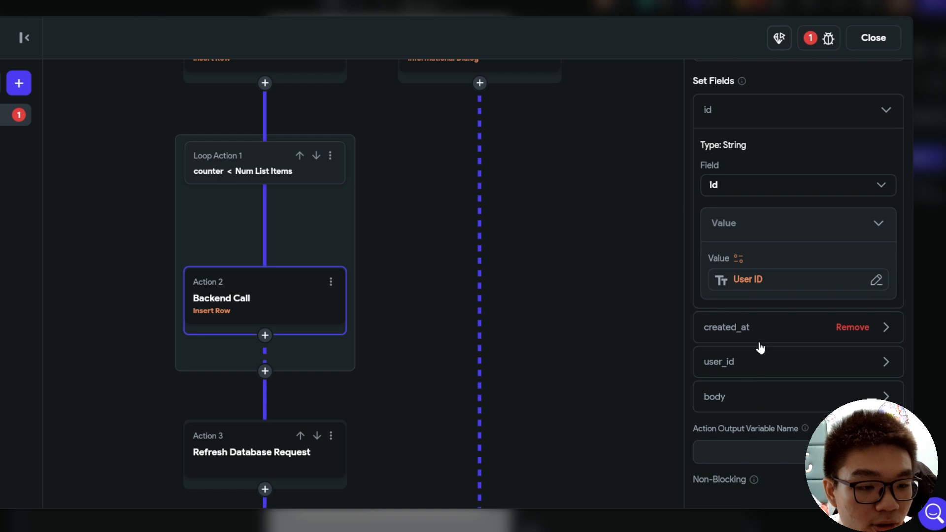
pyautogui.click(866, 326)
# Step: Set user_id to the chatMembers item at index counter
pyautogui.click(752, 309)
pyautogui.scroll(-3, 768, 345)
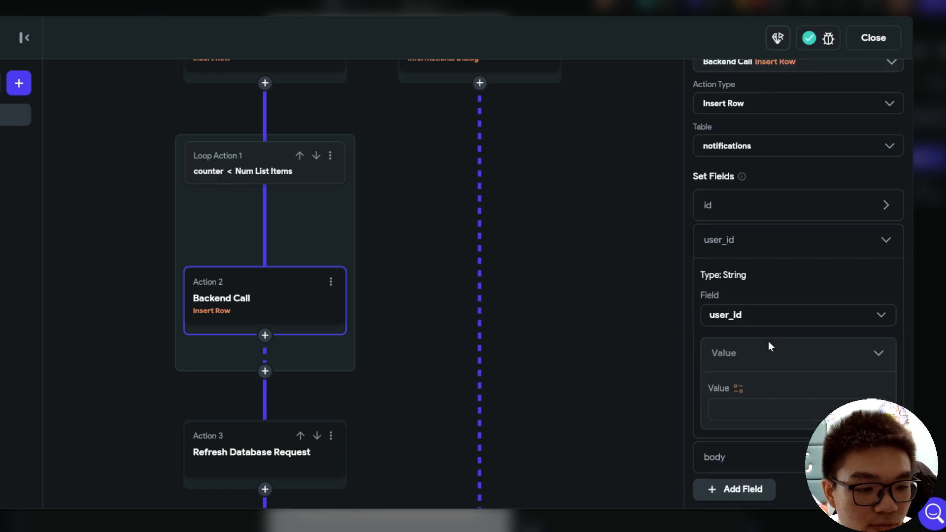
pyautogui.click(739, 321)
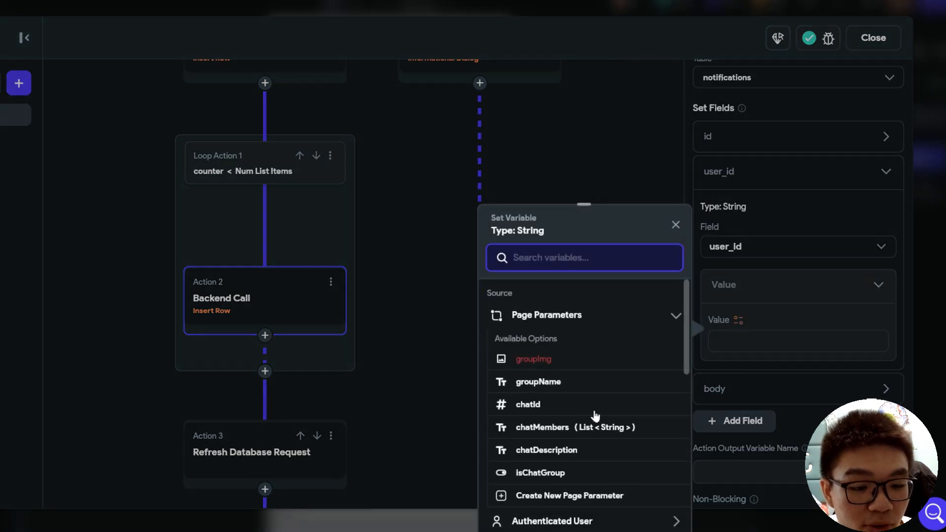
pyautogui.scroll(-3, 596, 416)
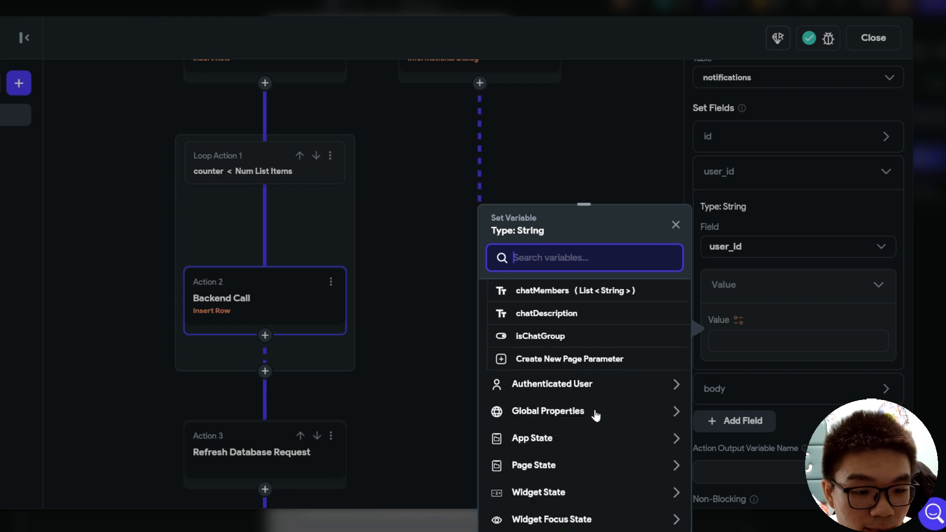
pyautogui.scroll(3, 596, 416)
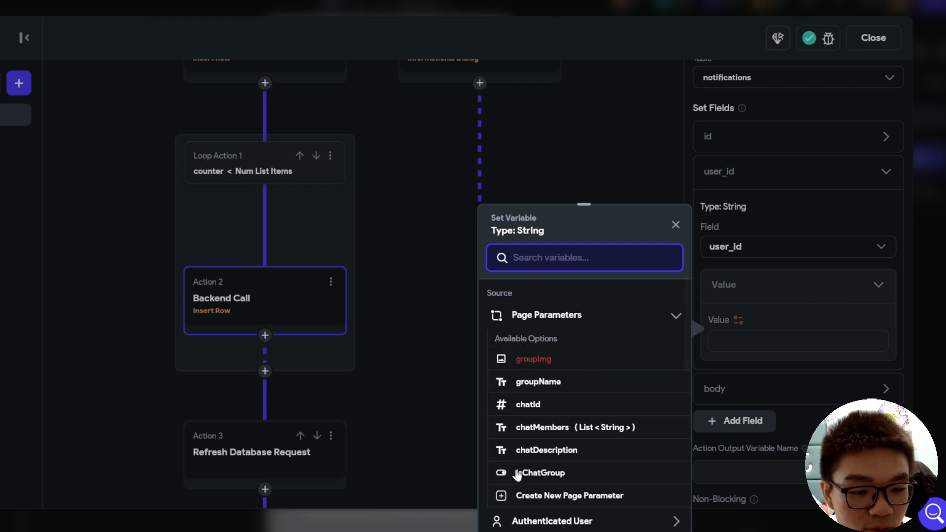
pyautogui.click(575, 436)
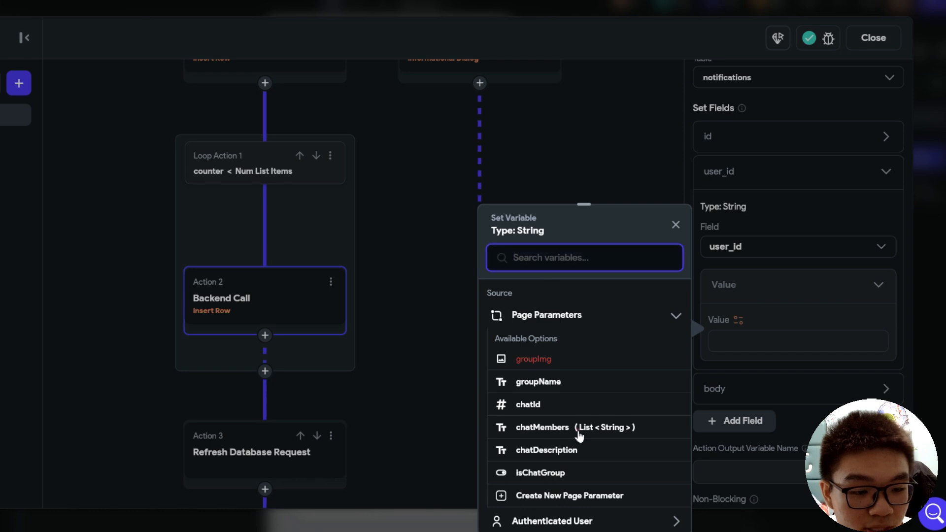
pyautogui.click(568, 345)
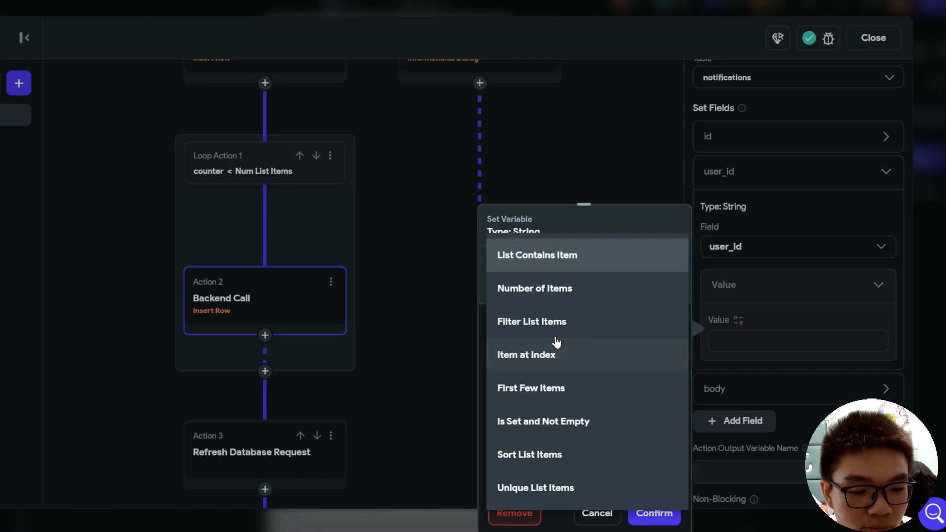
pyautogui.click(524, 357)
pyautogui.click(563, 387)
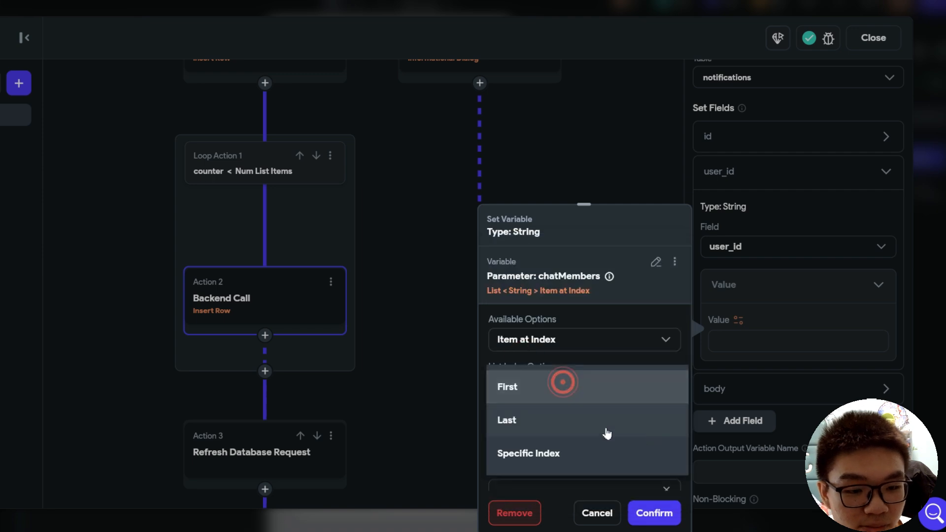
pyautogui.click(567, 453)
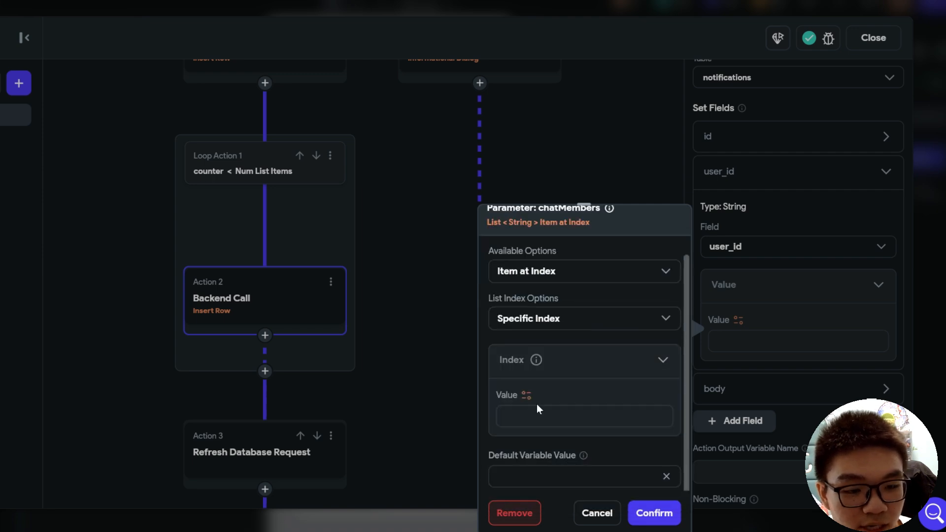
pyautogui.click(526, 396)
pyautogui.scroll(-5, 392, 395)
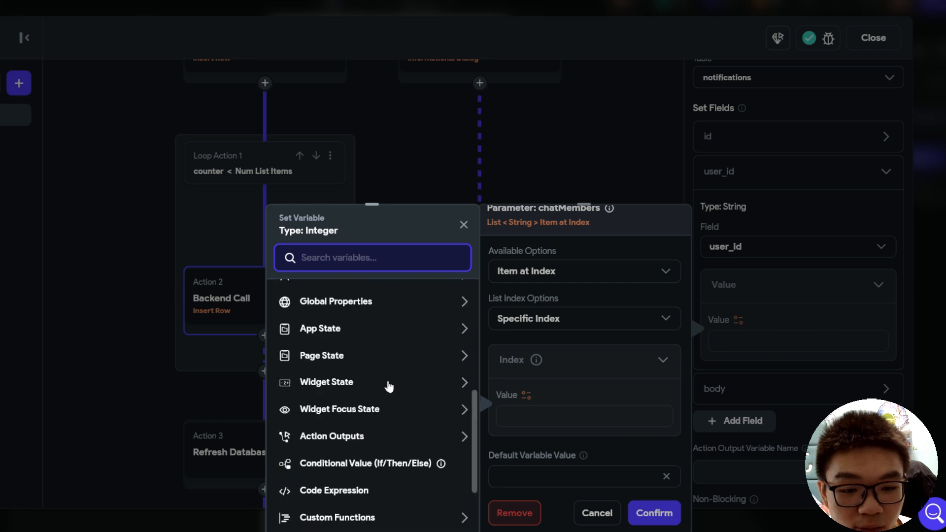
pyautogui.click(348, 356)
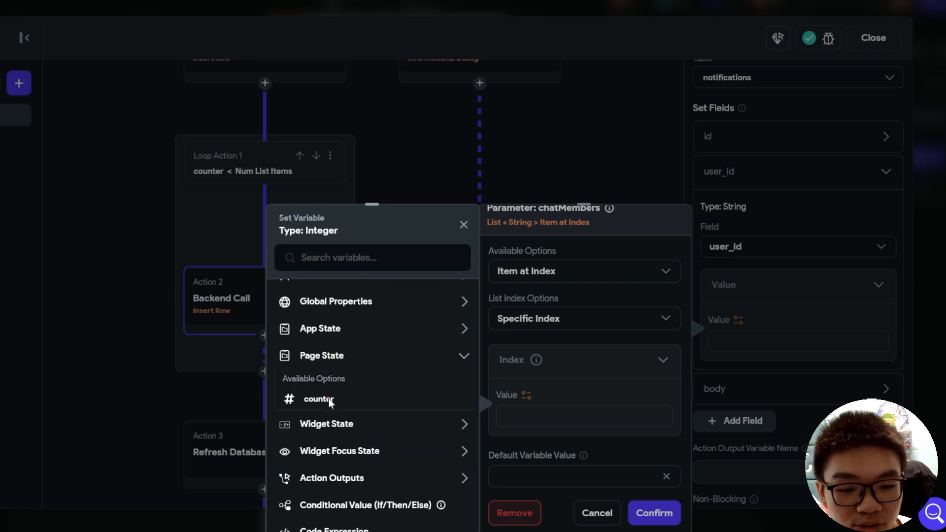
pyautogui.click(325, 397)
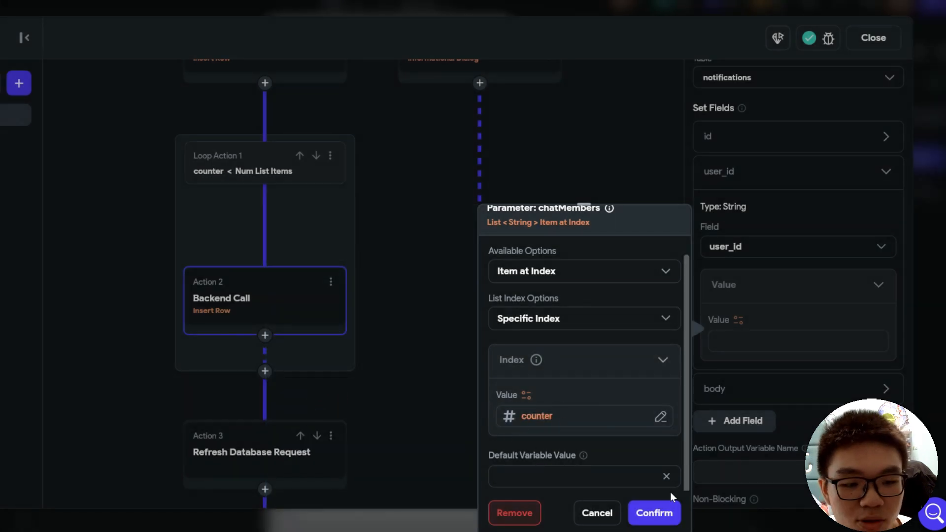
pyautogui.click(670, 514)
# Step: Set body to the message TextField's contents
pyautogui.click(788, 389)
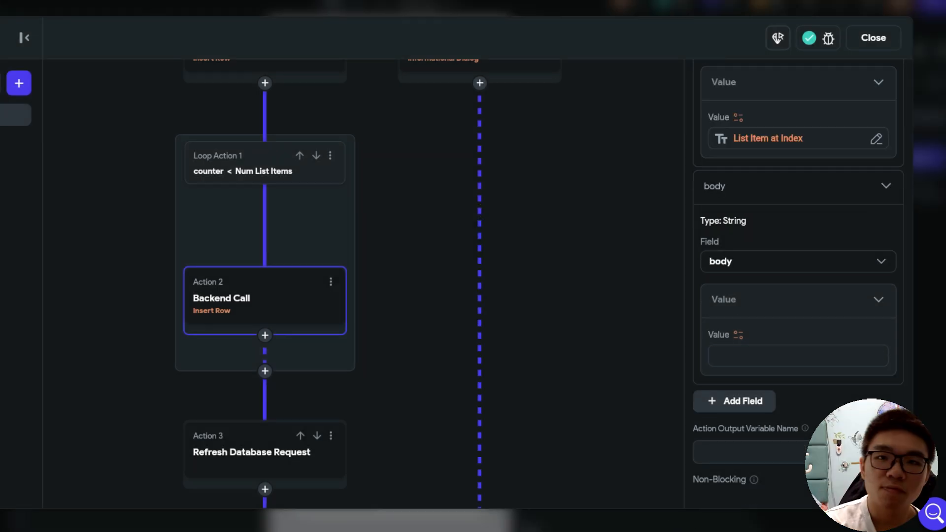
pyautogui.click(739, 335)
pyautogui.scroll(-2, 625, 430)
pyautogui.scroll(-2, 626, 422)
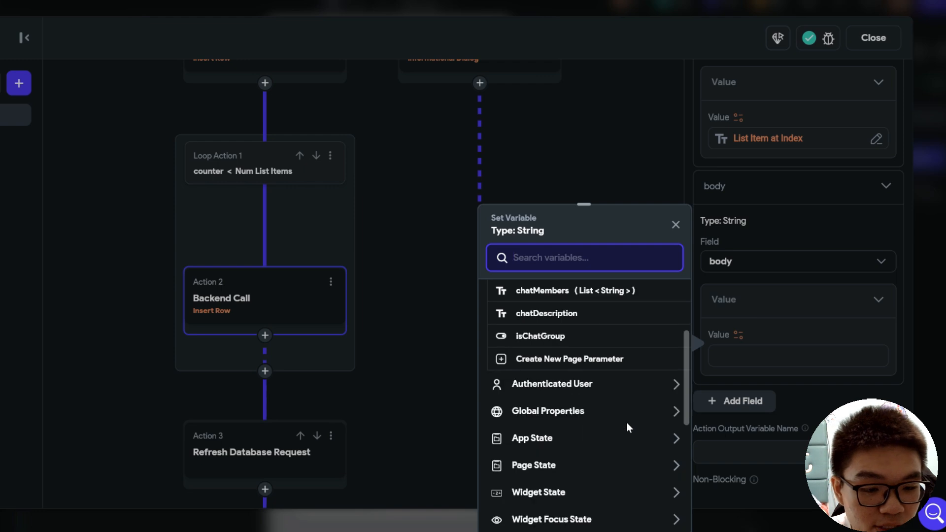
pyautogui.scroll(2, 619, 436)
pyautogui.scroll(-2, 574, 480)
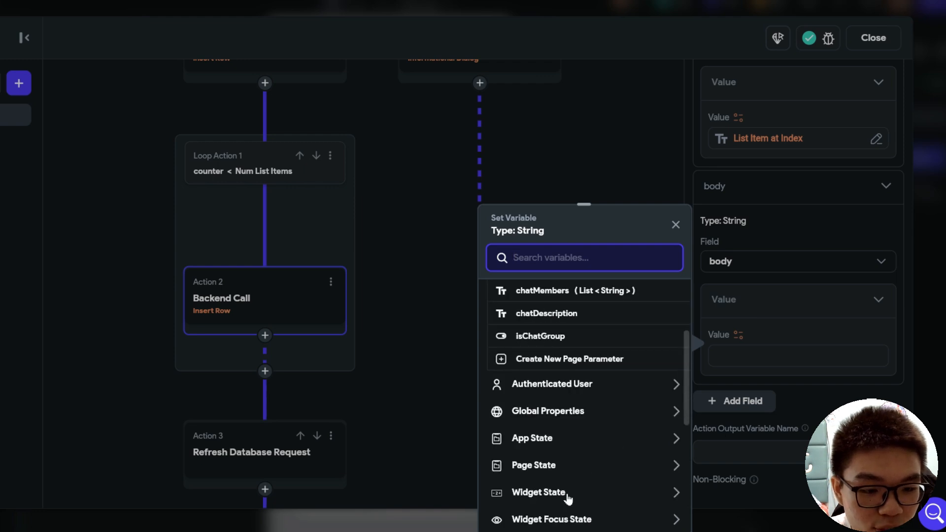
pyautogui.click(549, 494)
pyautogui.scroll(-2, 567, 468)
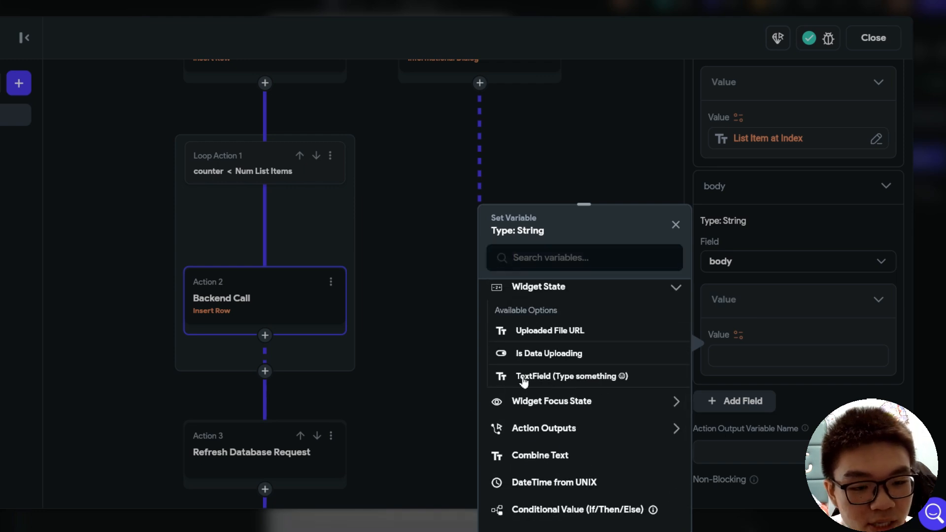
pyautogui.click(560, 377)
pyautogui.click(414, 401)
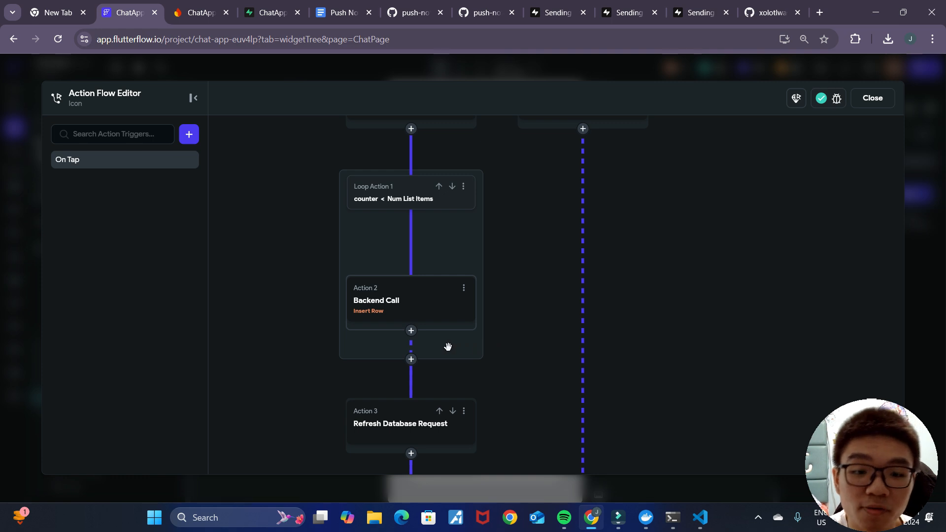
# Step: Add Action 3 as Update Page State incrementing counter by 1
pyautogui.click(411, 331)
pyautogui.click(414, 345)
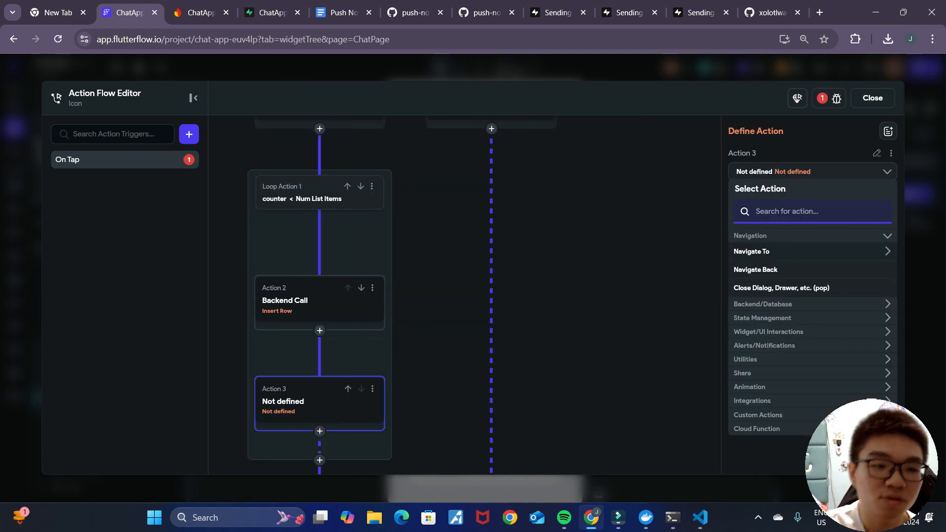
pyautogui.write('state')
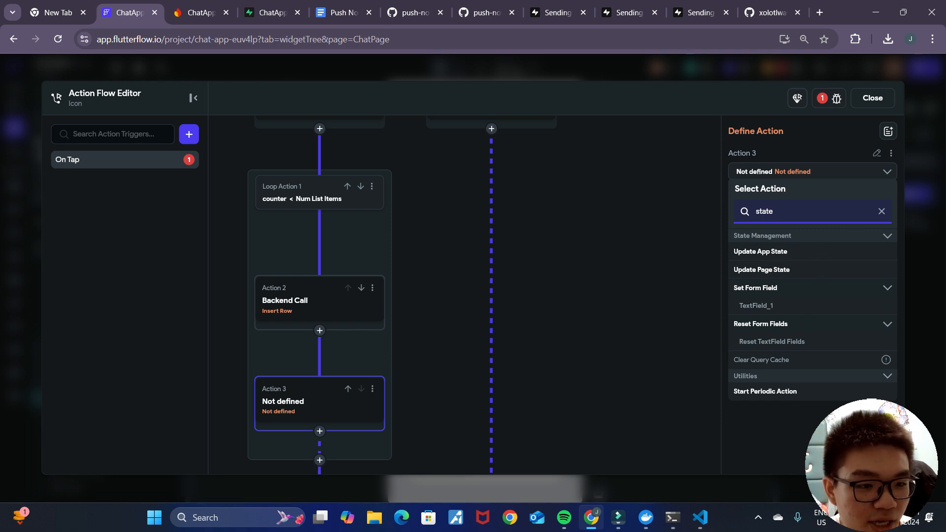
pyautogui.click(772, 270)
pyautogui.click(804, 222)
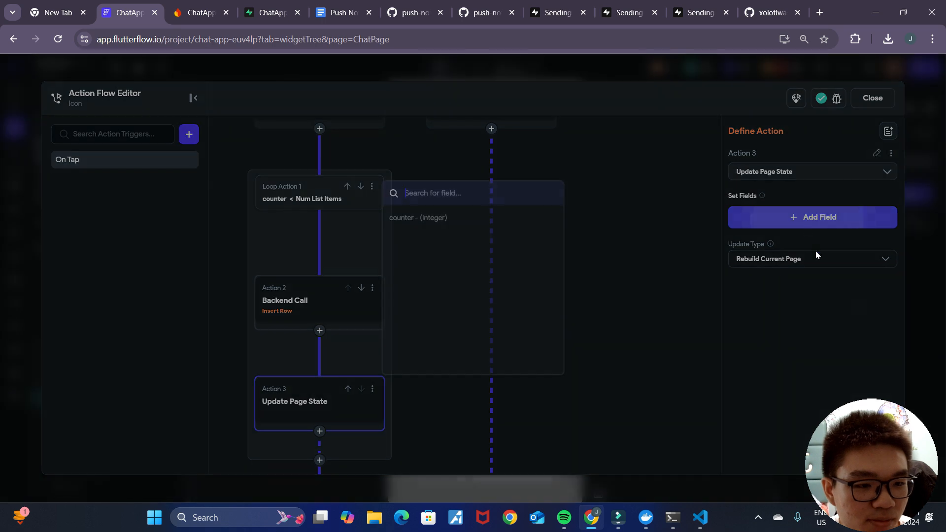
pyautogui.click(464, 223)
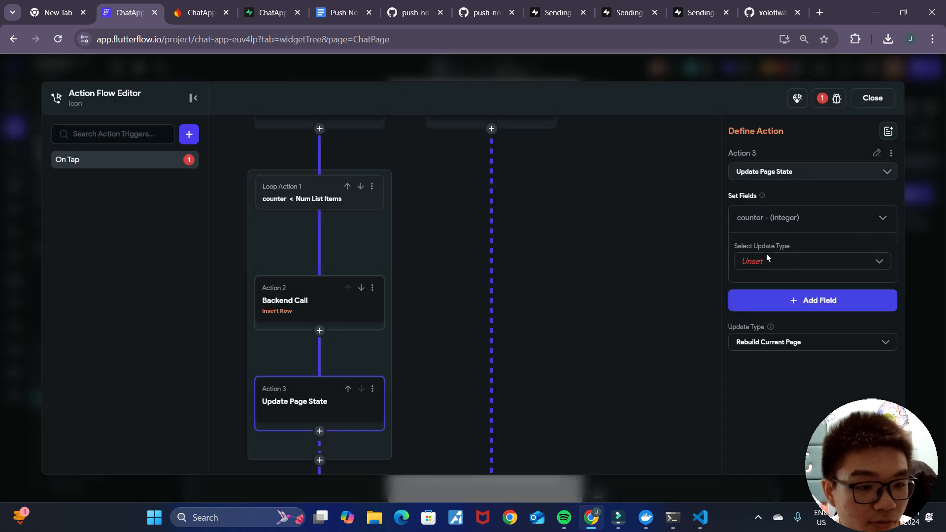
pyautogui.click(781, 265)
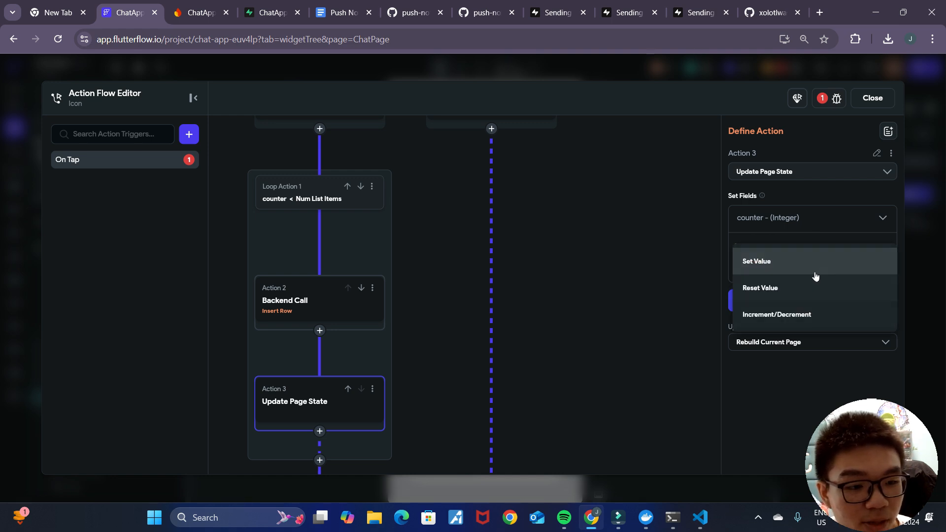
pyautogui.click(769, 318)
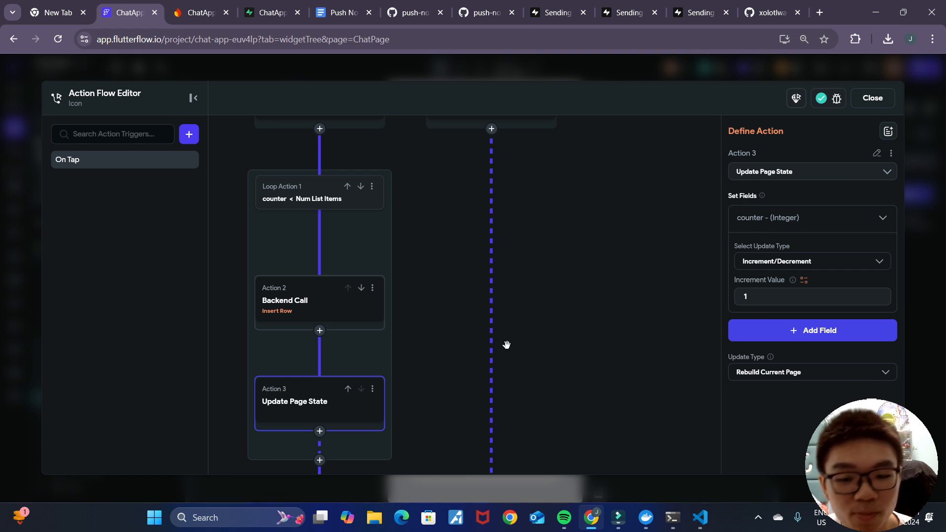
# Step: Pan and zoom the action flow to show Actions 4, 5 and the flow's end
pyautogui.moveTo(463, 291); pyautogui.dragTo(493, 284)
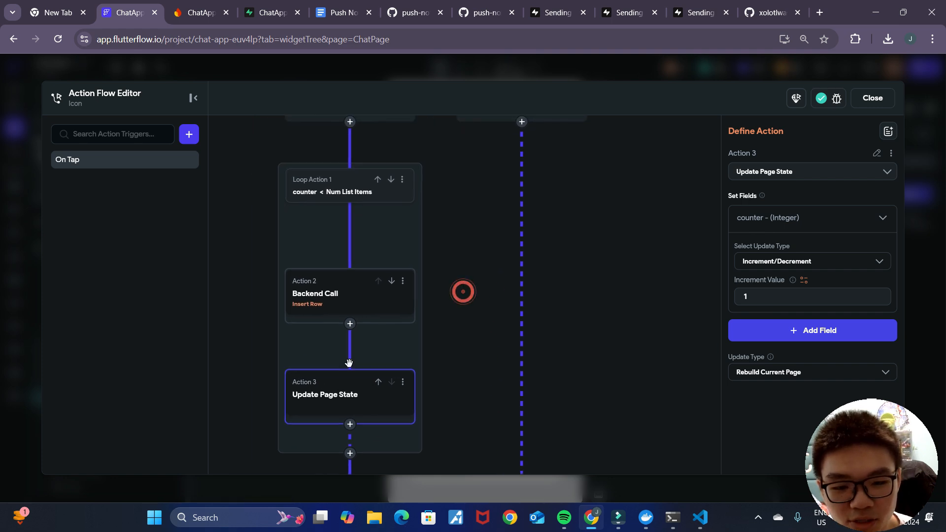
pyautogui.moveTo(448, 243); pyautogui.dragTo(476, 261)
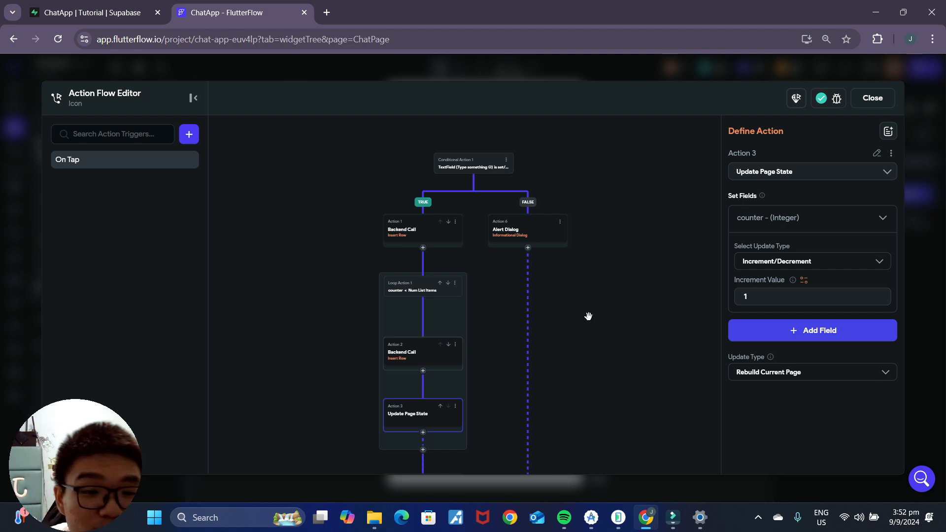
pyautogui.moveTo(568, 339); pyautogui.dragTo(578, 311)
pyautogui.scroll(1, 576, 315)
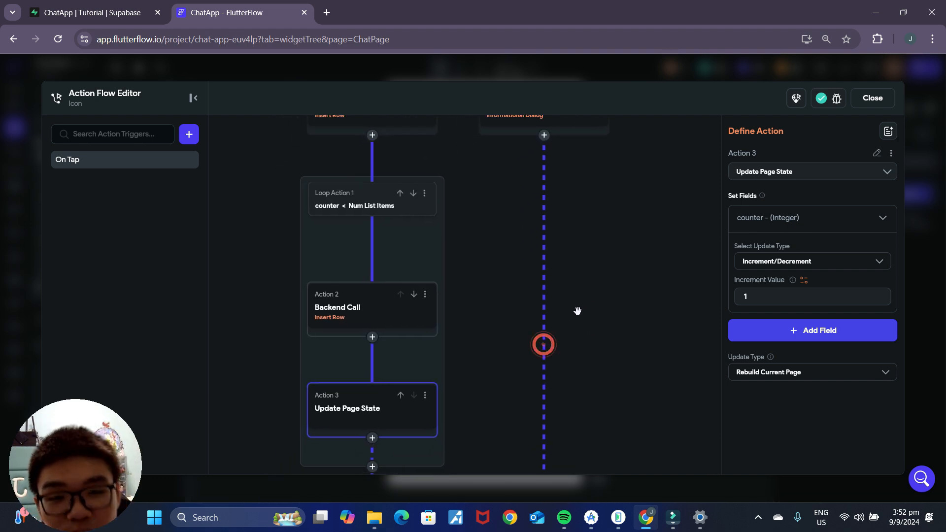
pyautogui.moveTo(618, 358); pyautogui.dragTo(643, 347)
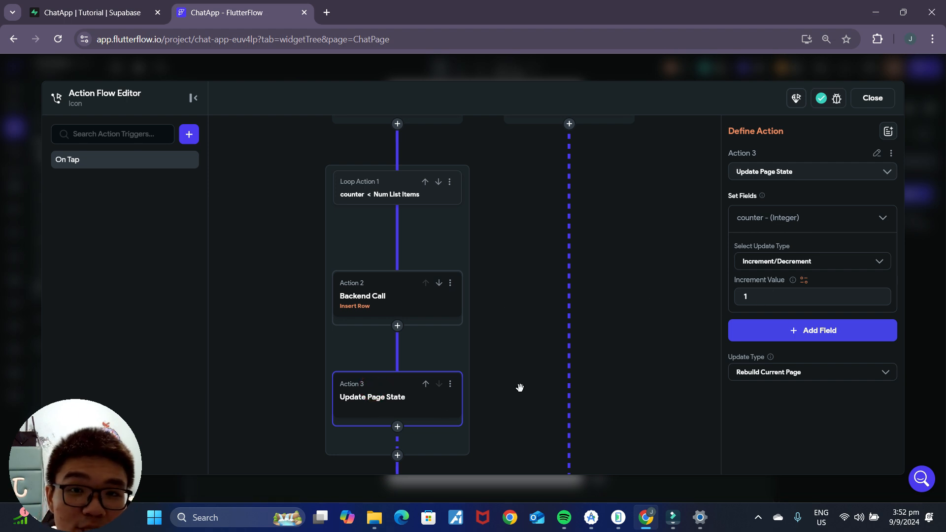
pyautogui.scroll(-3, 522, 385)
pyautogui.moveTo(606, 394); pyautogui.dragTo(598, 283)
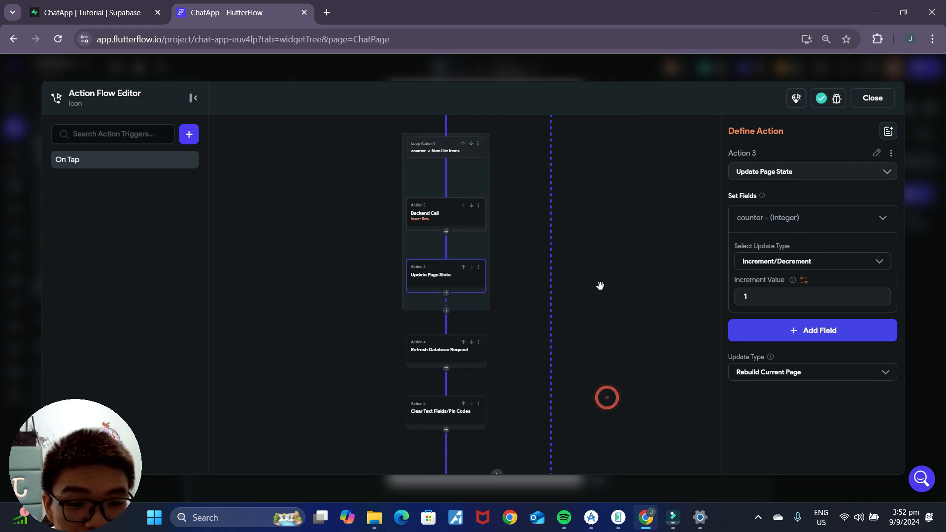
pyautogui.moveTo(537, 411); pyautogui.dragTo(526, 339)
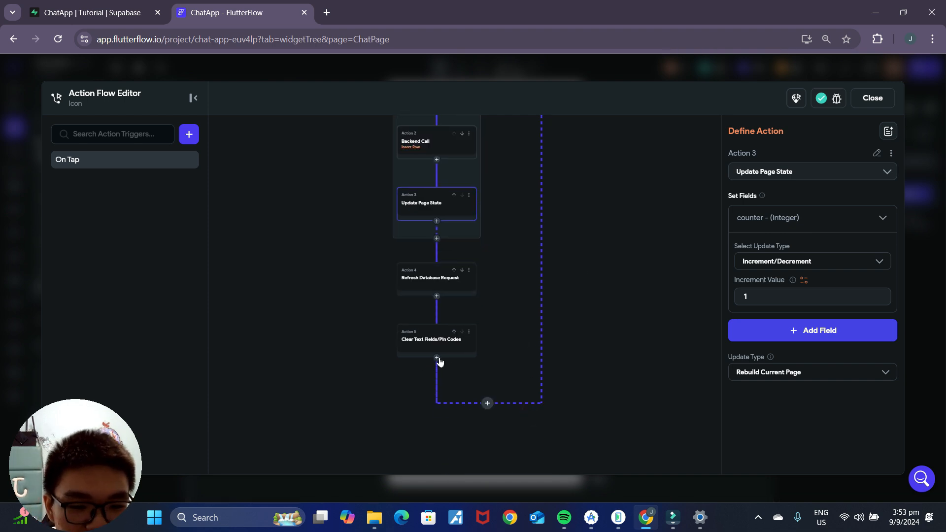
# Step: Add Action 6 after the loop as an Update Page State on counter
pyautogui.click(437, 358)
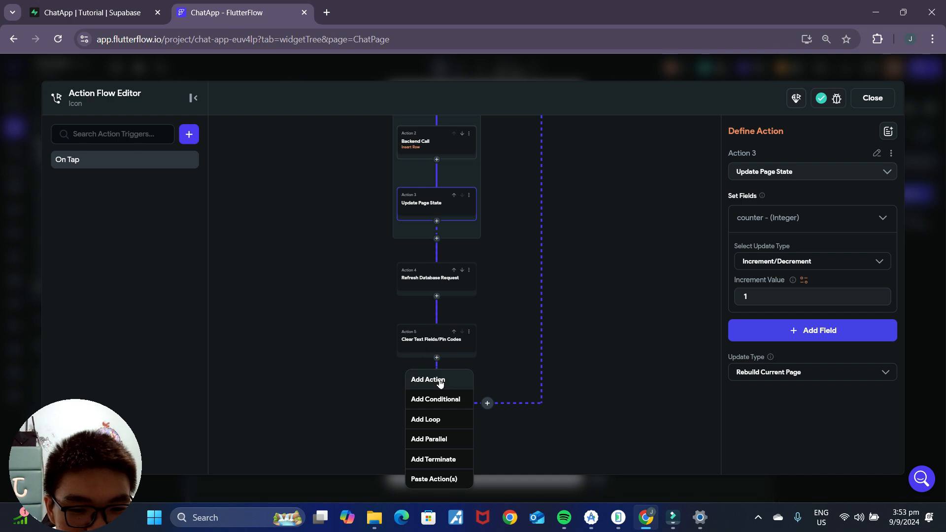
pyautogui.click(438, 378)
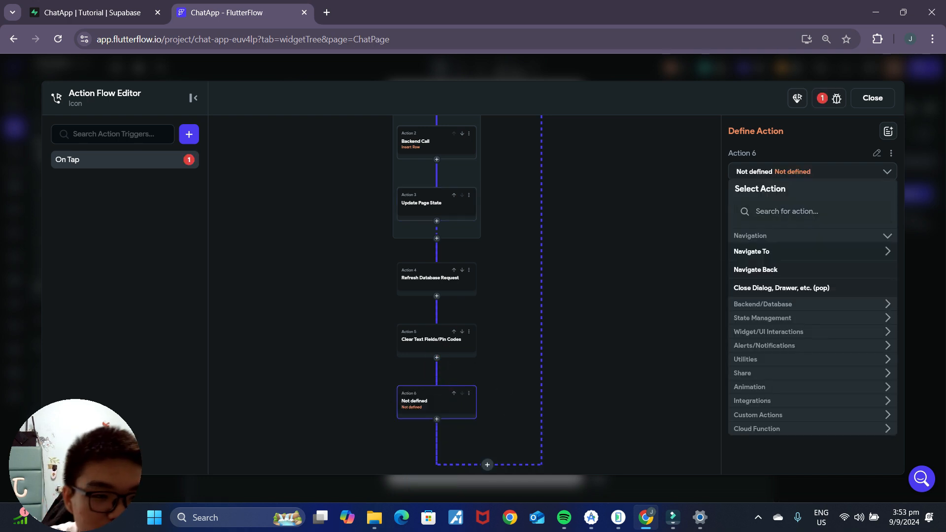
pyautogui.write('state')
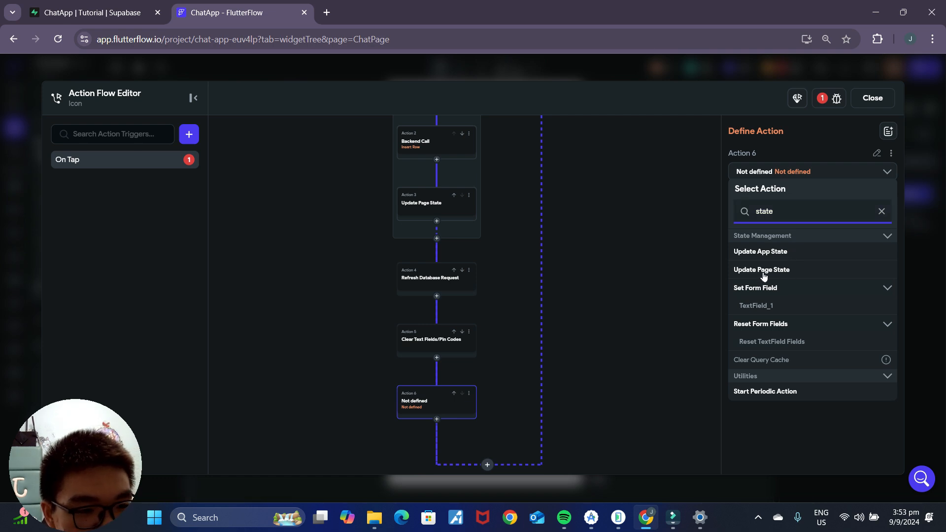
pyautogui.click(762, 270)
pyautogui.click(809, 223)
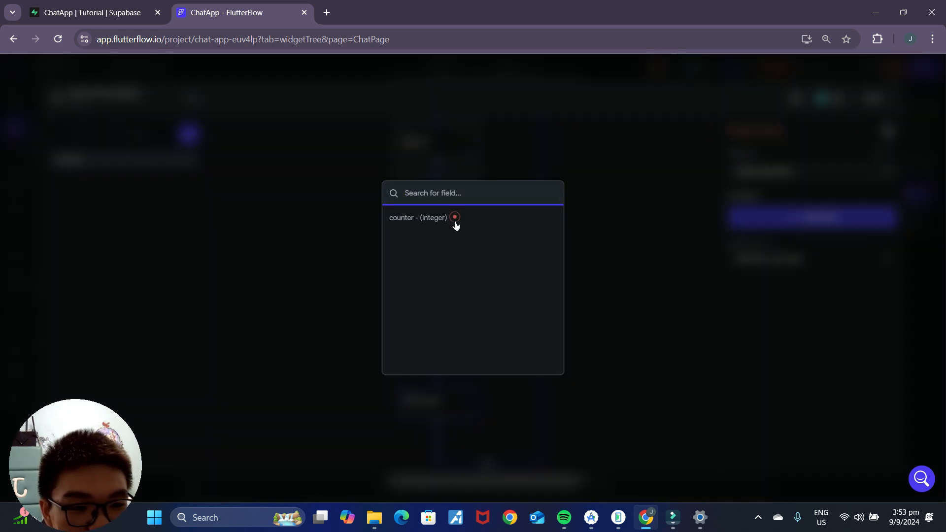
pyautogui.click(454, 222)
# Step: Make Action 6 reset counter to its initial value, then close the action flow editor
pyautogui.click(783, 264)
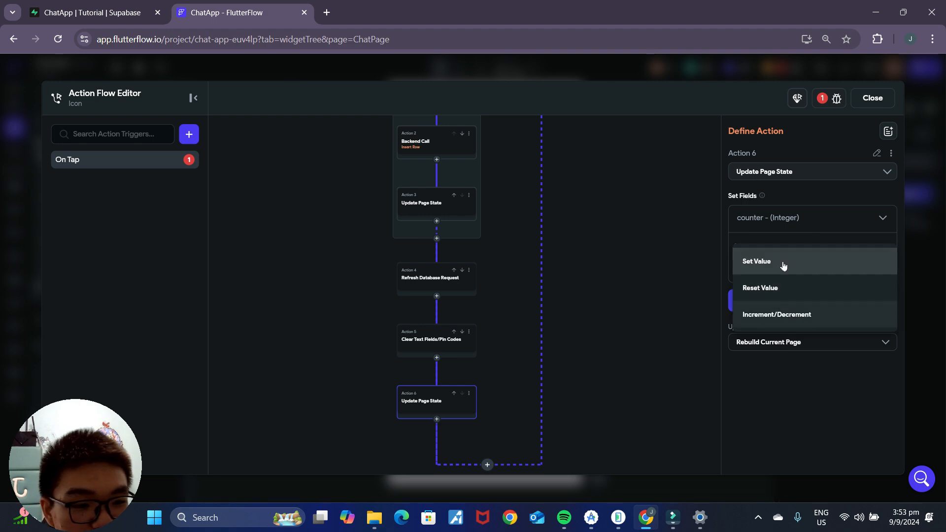
pyautogui.click(784, 266)
pyautogui.click(780, 280)
pyautogui.click(766, 303)
pyautogui.write('0')
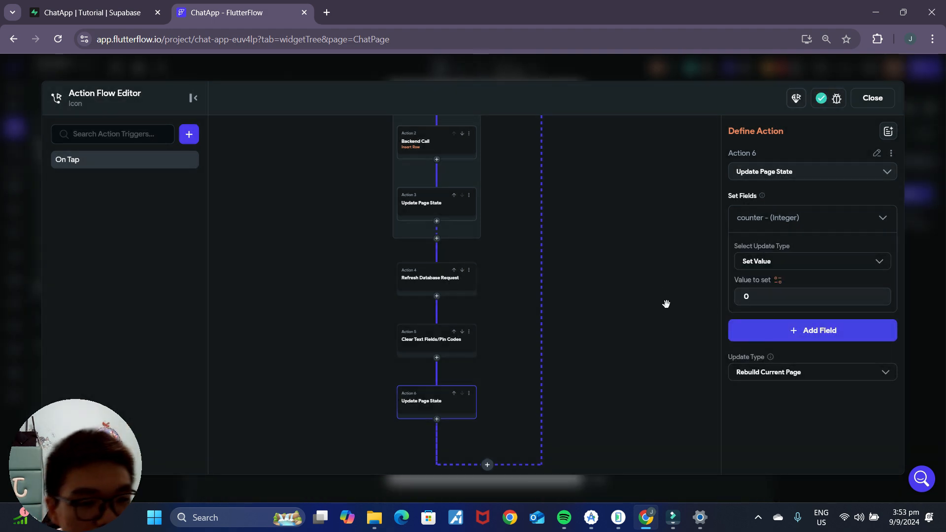
pyautogui.click(780, 267)
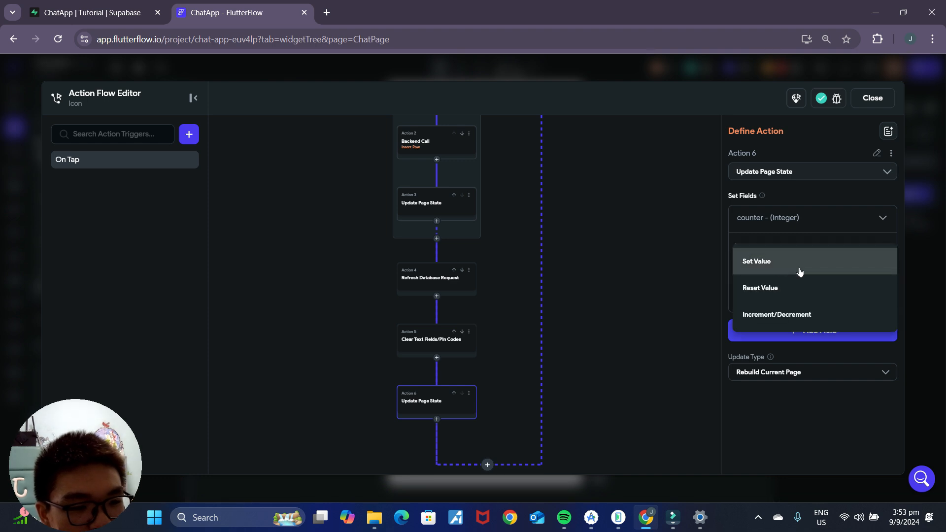
pyautogui.click(785, 292)
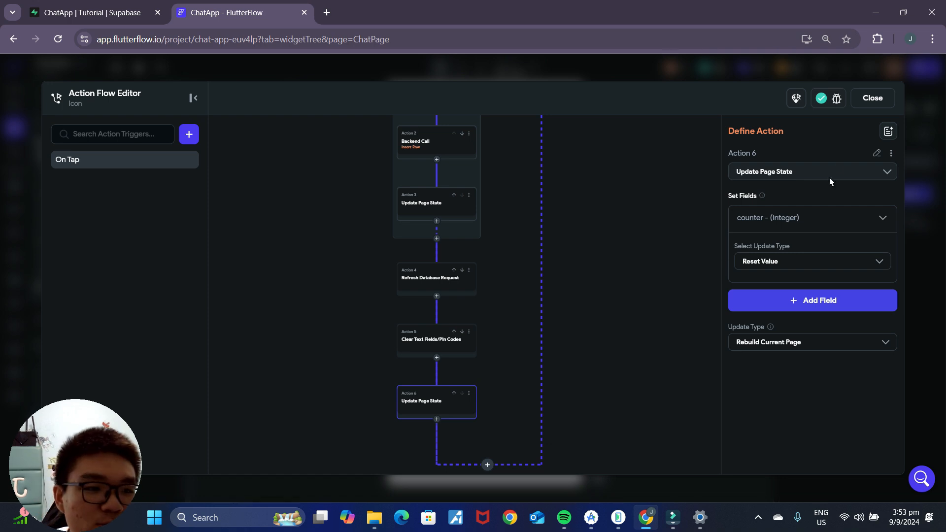
pyautogui.click(873, 98)
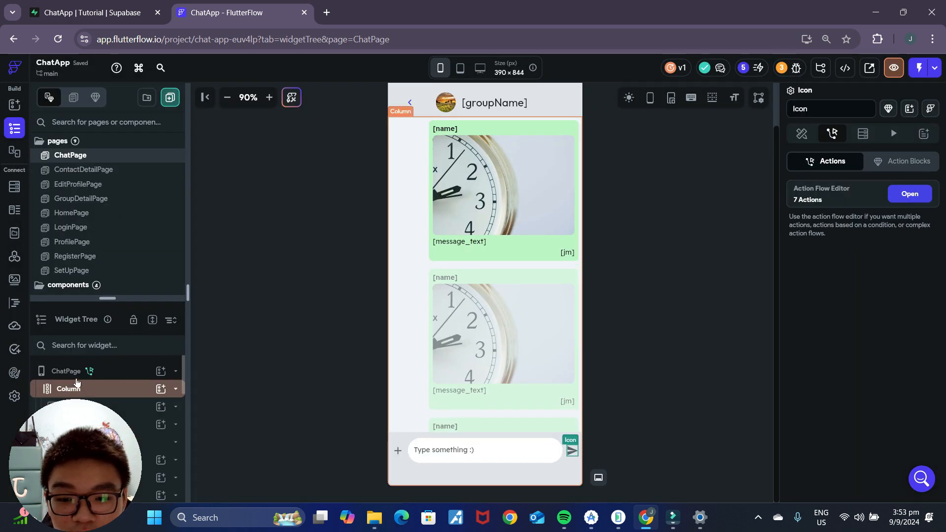
# Step: Review ChatPage's local page state by expanding the counter field's settings
pyautogui.click(66, 371)
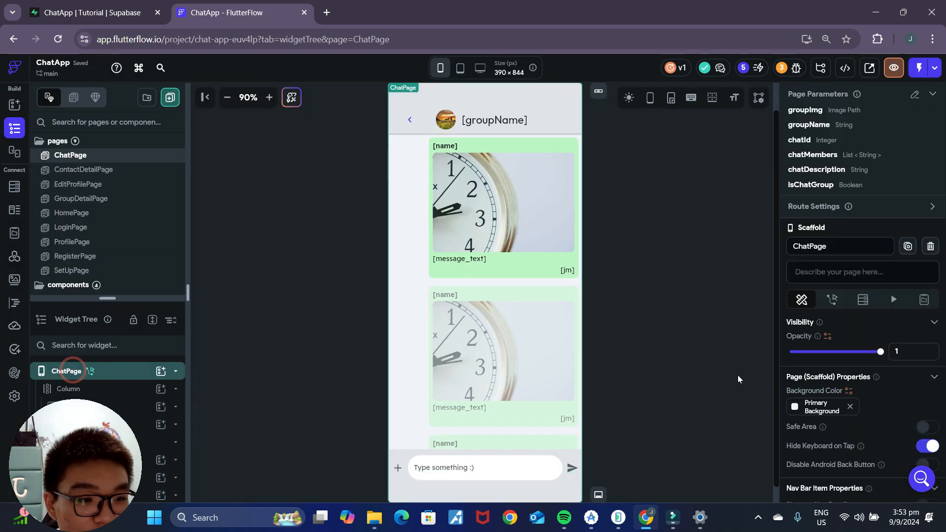
pyautogui.click(922, 300)
pyautogui.click(853, 340)
pyautogui.scroll(-1, 838, 424)
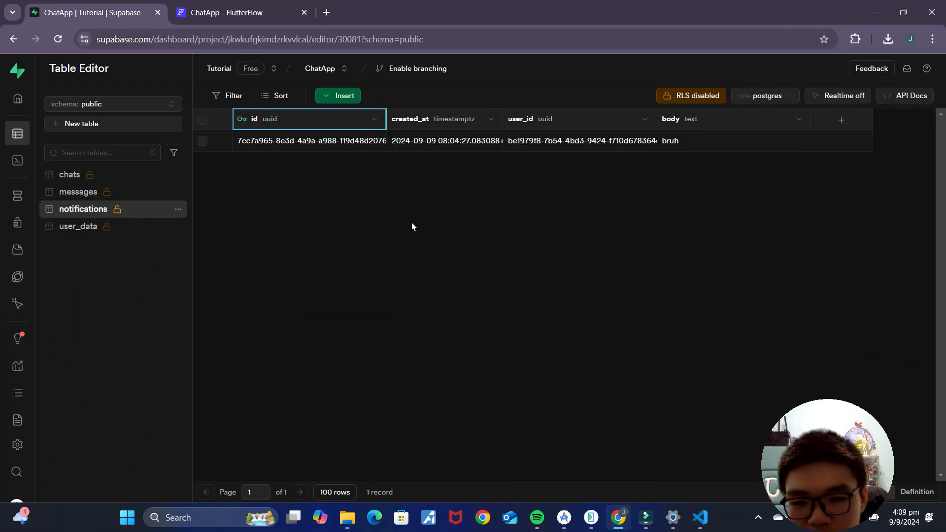
pyautogui.moveTo(41, 215)
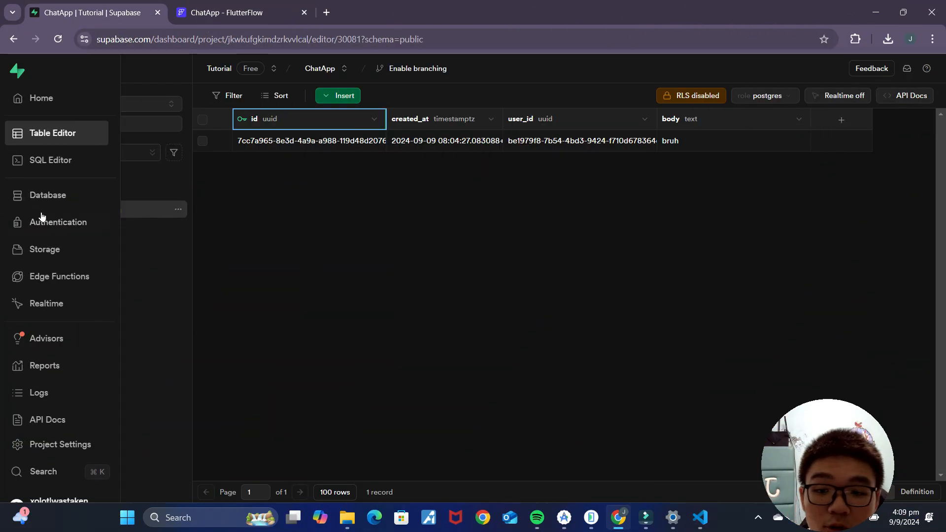
pyautogui.click(375, 119)
pyautogui.click(259, 141)
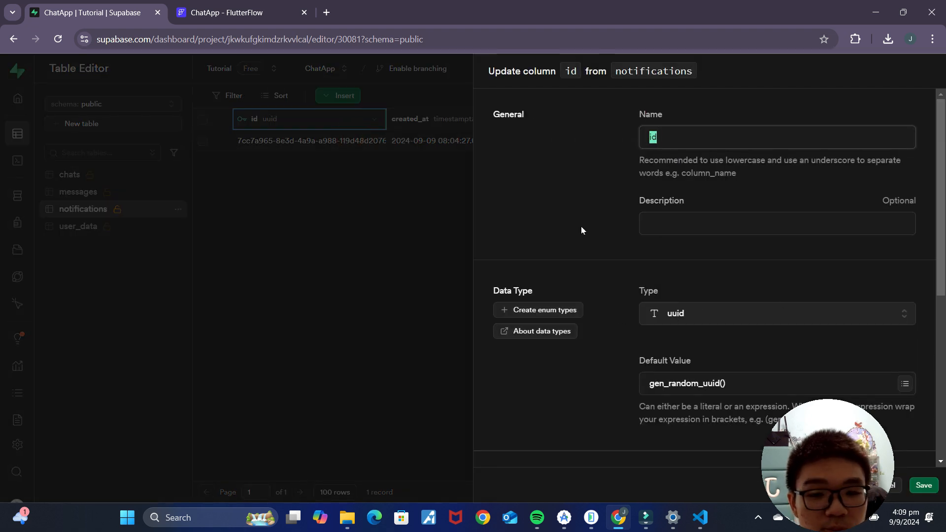
pyautogui.scroll(-1, 751, 331)
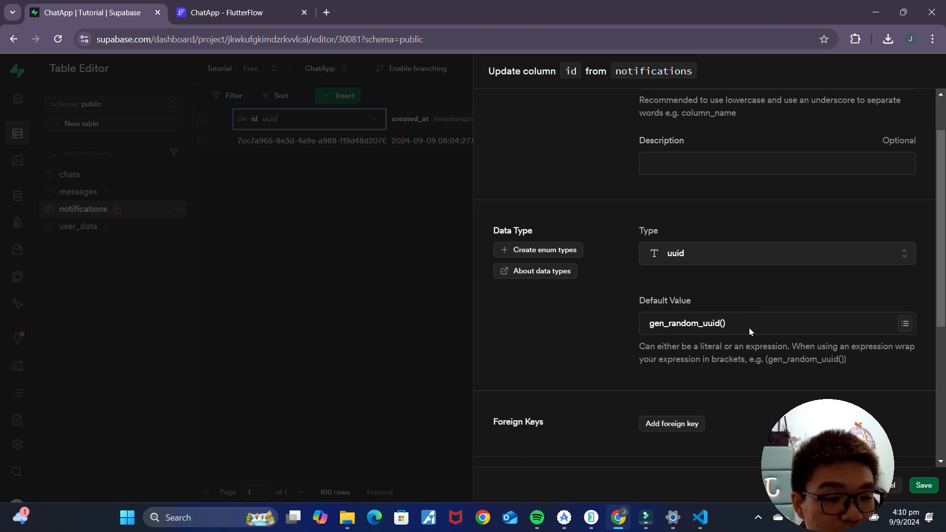
pyautogui.scroll(-4, 751, 331)
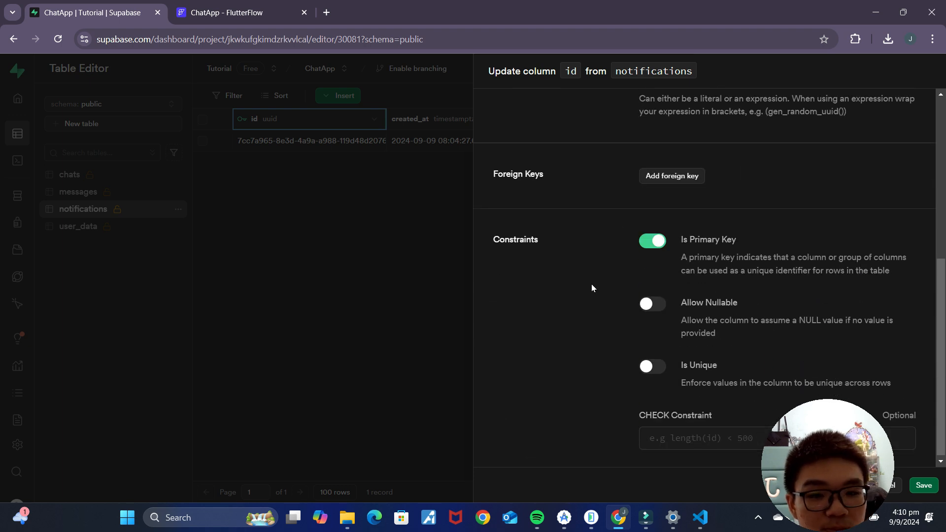
pyautogui.scroll(5, 592, 289)
pyautogui.click(329, 204)
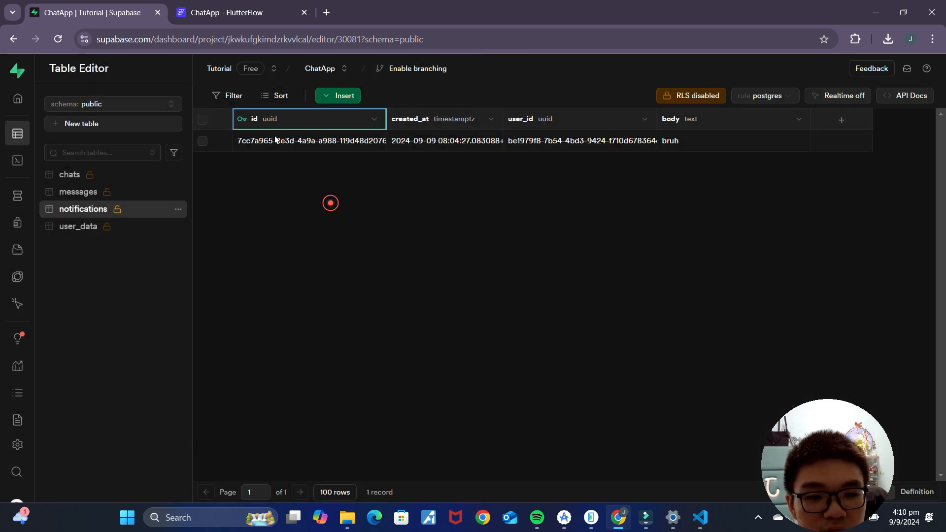
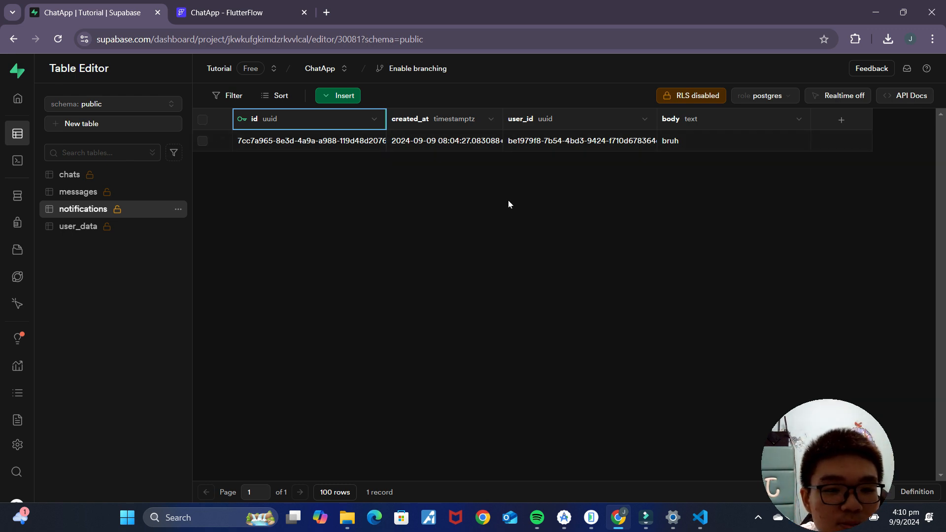
# Step: Delete the leftover notification row from the old notifications table
pyautogui.click(202, 141)
pyautogui.click(484, 93)
pyautogui.click(545, 316)
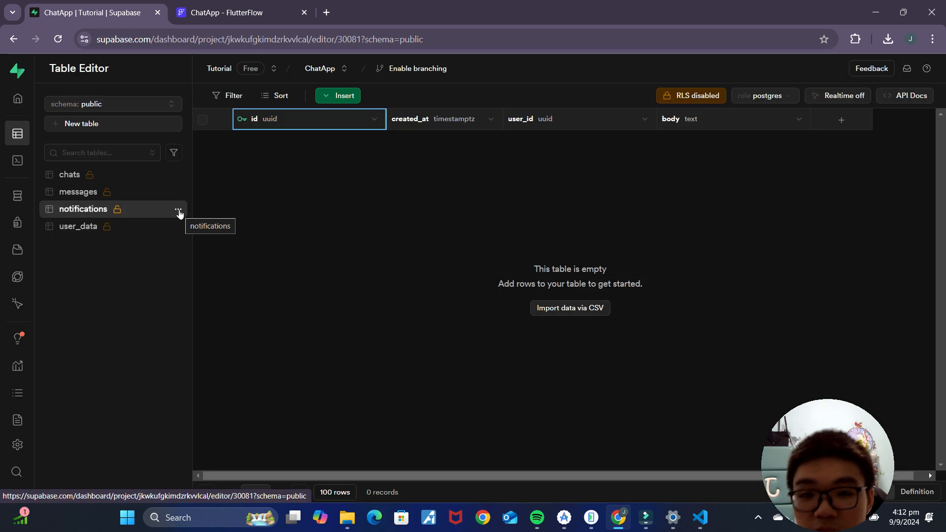
# Step: Delete the notifications table itself from the public schema
pyautogui.click(179, 211)
pyautogui.click(229, 302)
pyautogui.click(514, 338)
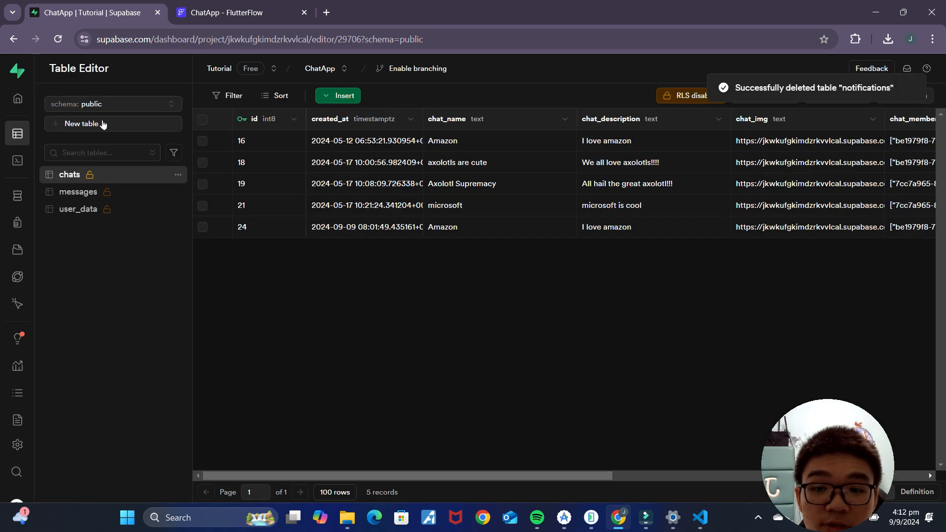
# Step: Start a new table named notifications with row level security disabled
pyautogui.click(103, 125)
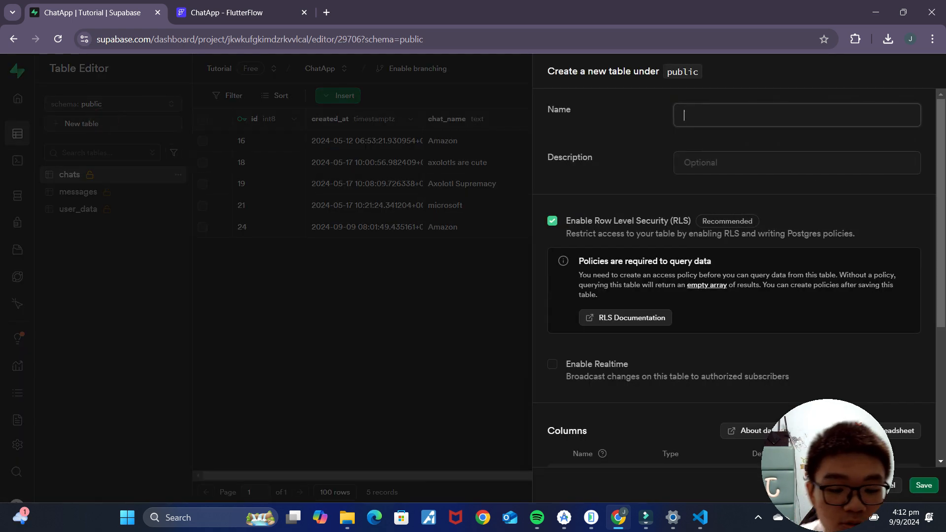
pyautogui.write('notifi')
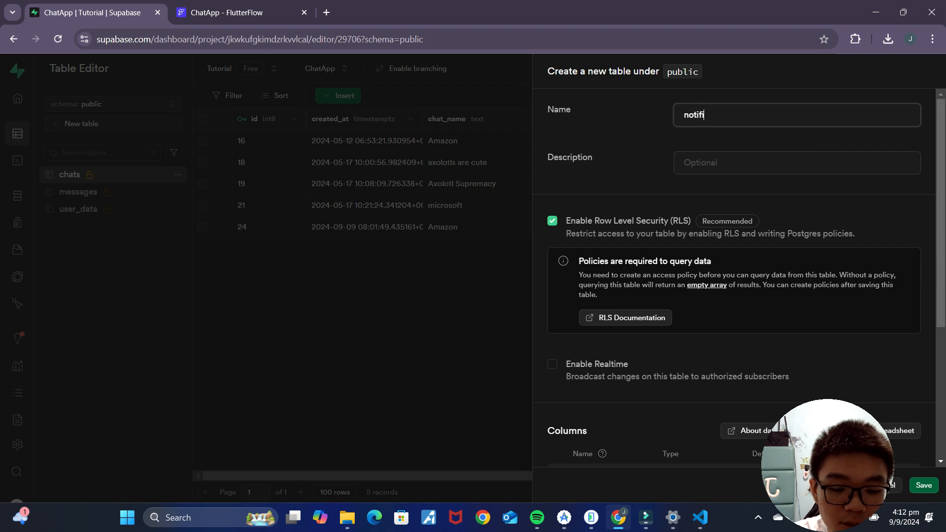
pyautogui.scroll(-4, 554, 184)
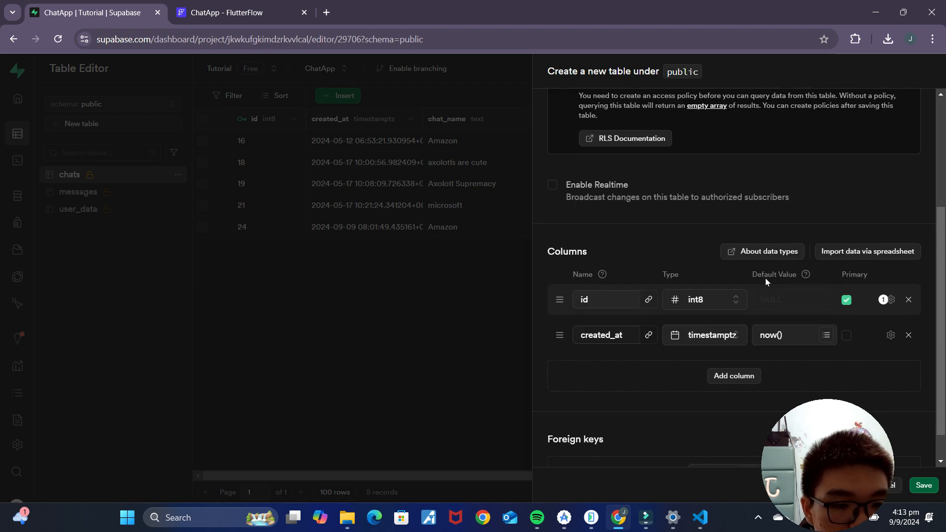
pyautogui.scroll(2, 554, 185)
pyautogui.click(550, 165)
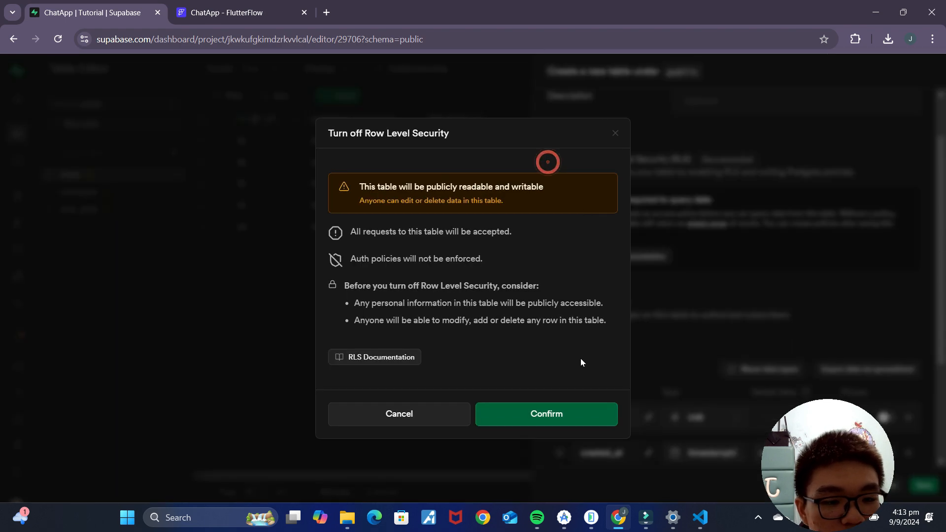
pyautogui.click(554, 415)
pyautogui.scroll(-3, 751, 311)
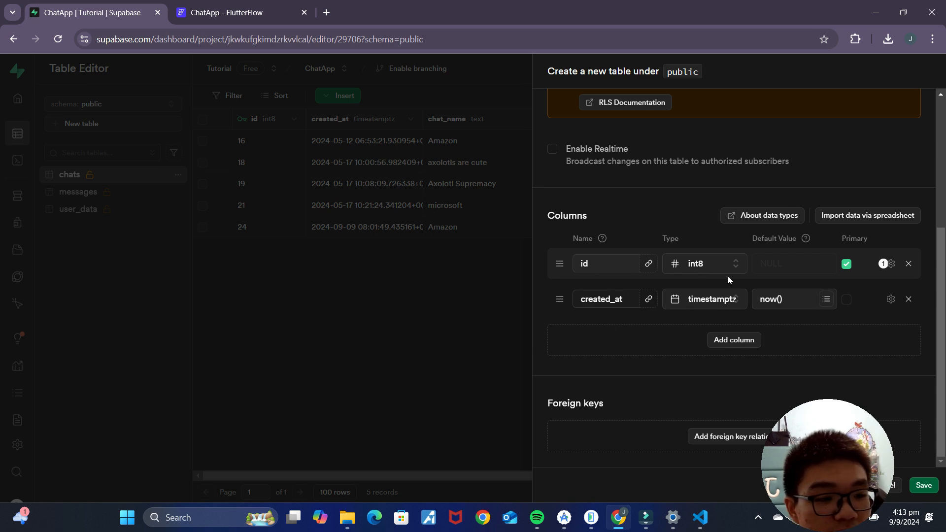
# Step: Add uuid columns sender_id and receipient_id to the new table
pyautogui.click(750, 340)
pyautogui.click(616, 326)
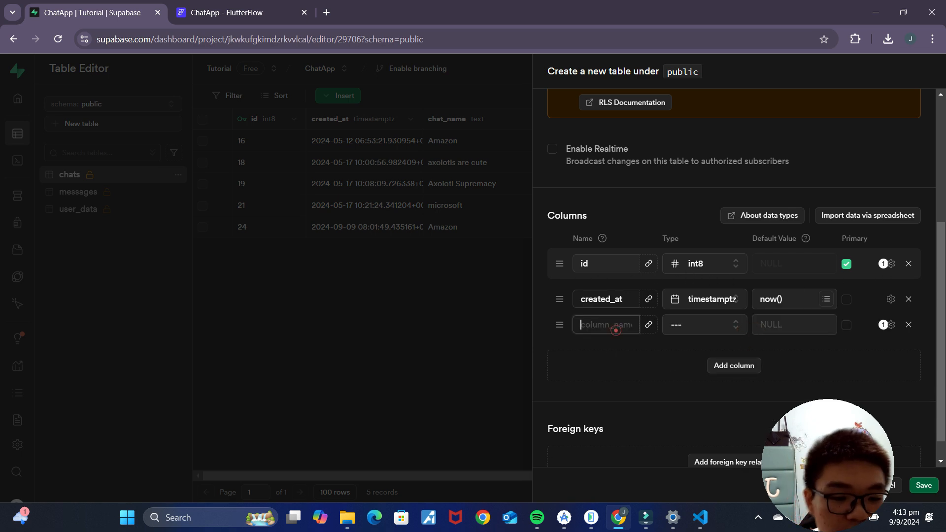
pyautogui.write('se')
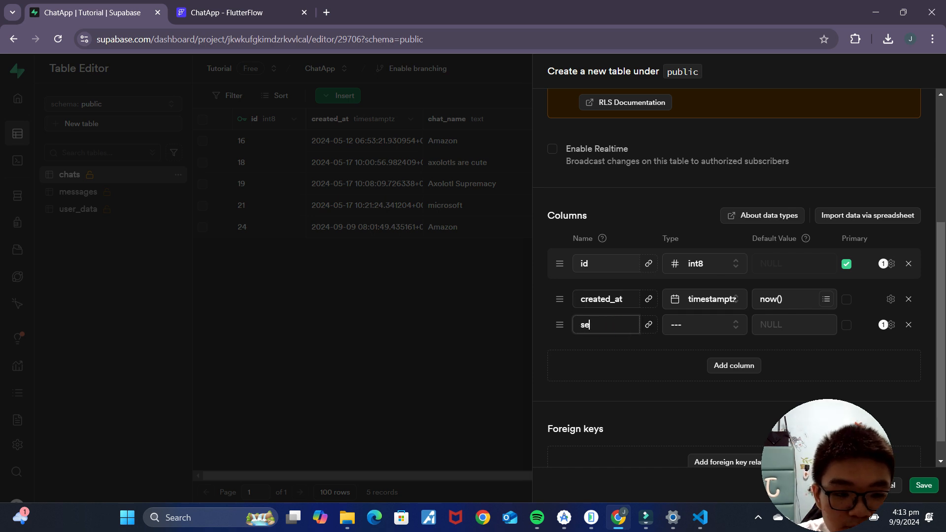
pyautogui.write('nder_id')
pyautogui.click(691, 328)
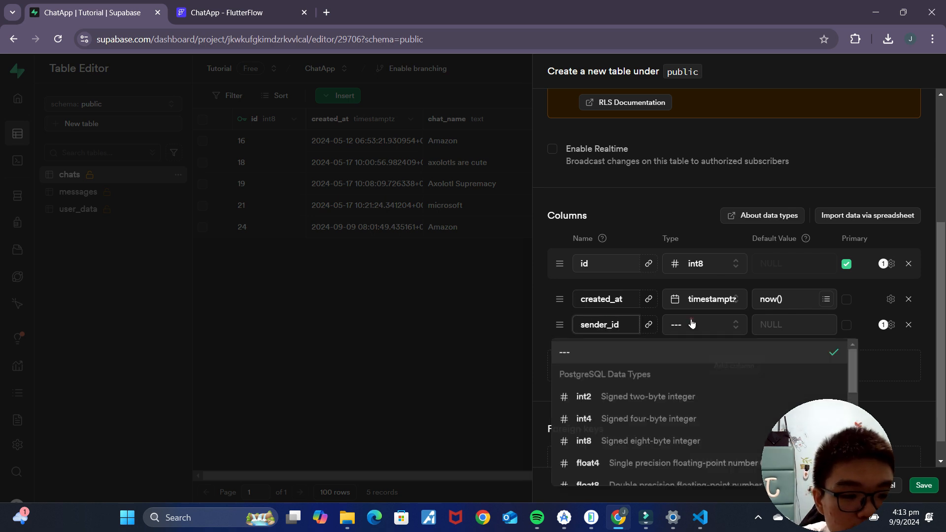
pyautogui.scroll(-3, 655, 433)
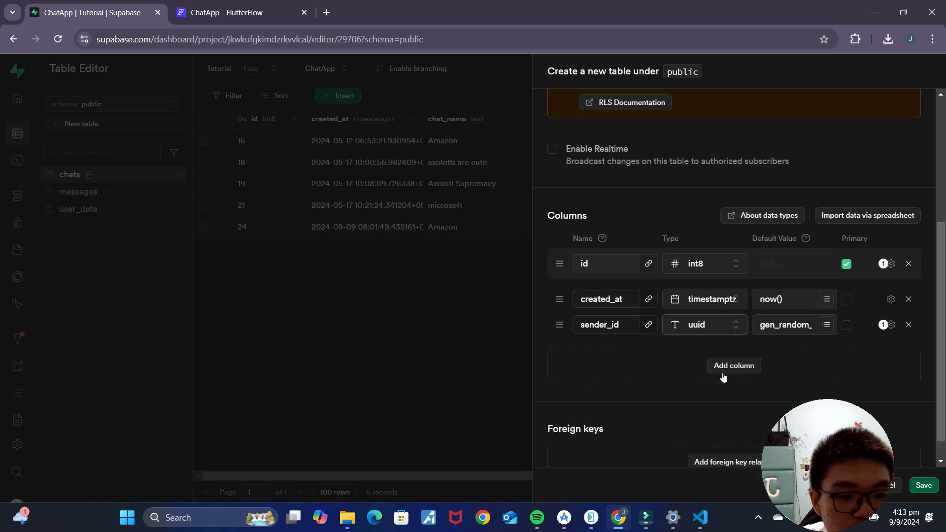
pyautogui.click(724, 376)
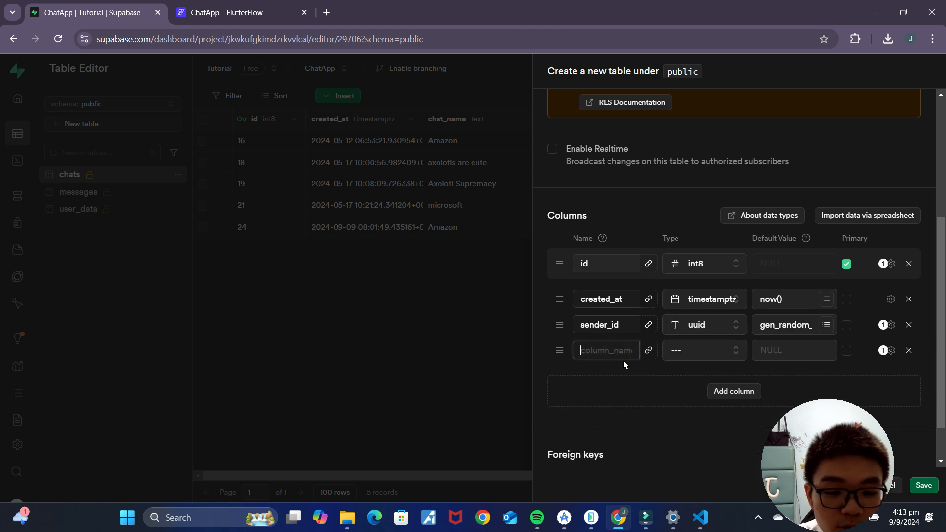
pyautogui.write('receipient')
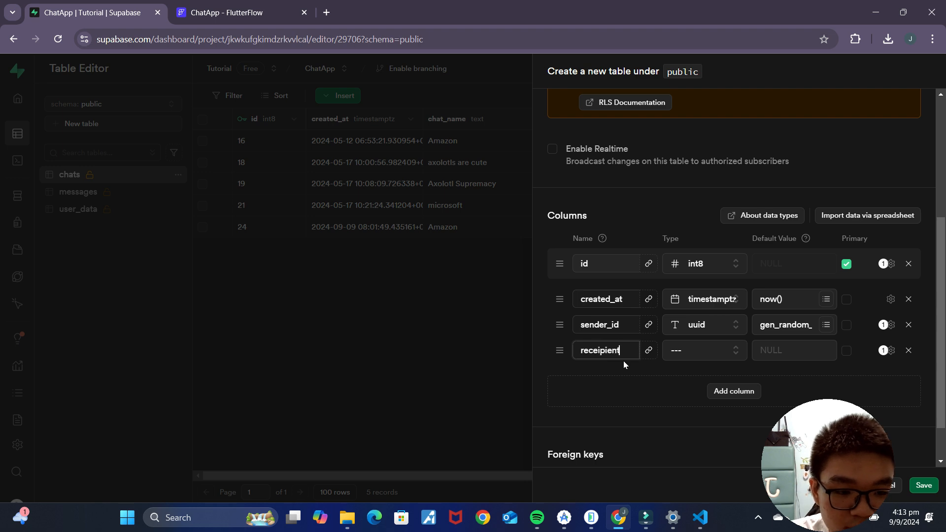
pyautogui.write('_id')
pyautogui.click(709, 350)
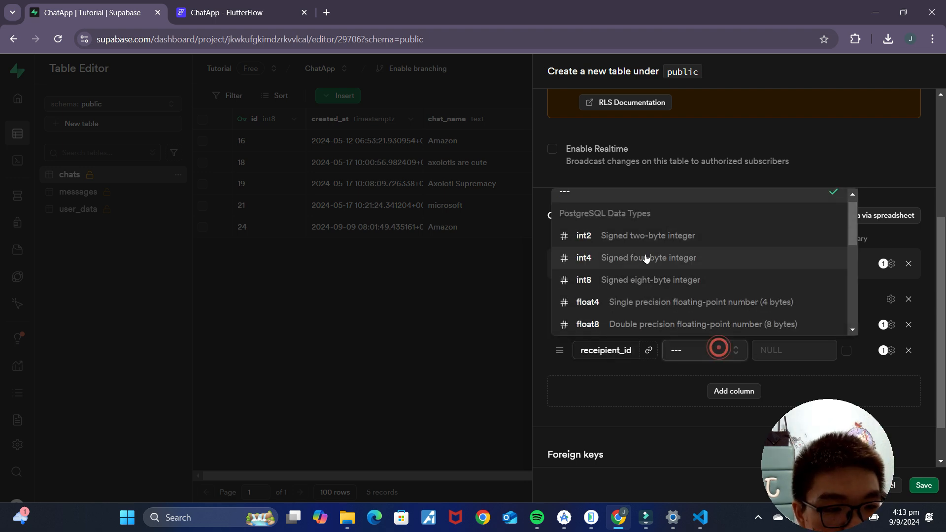
pyautogui.scroll(-5, 652, 283)
pyautogui.scroll(1, 641, 207)
pyautogui.click(651, 198)
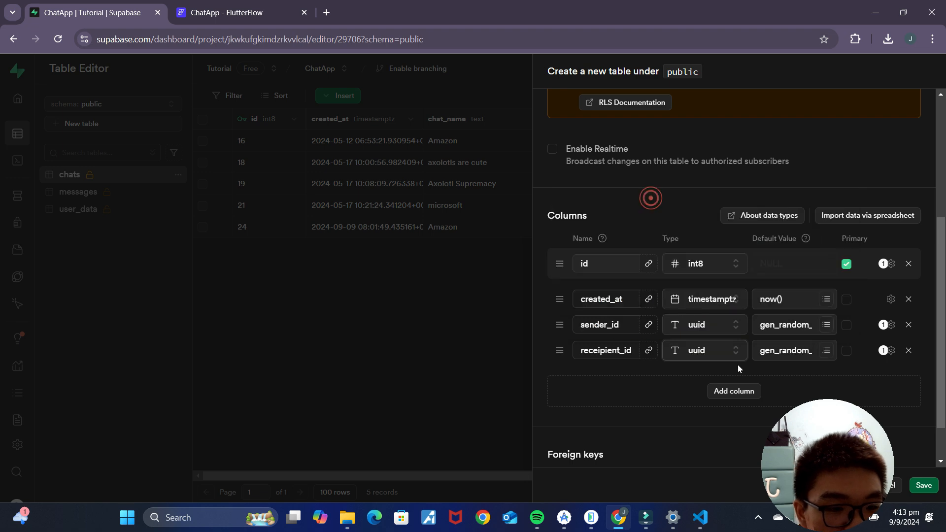
pyautogui.scroll(-1, 737, 358)
# Step: Add a text column named body and save the notifications table
pyautogui.click(737, 348)
pyautogui.click(726, 365)
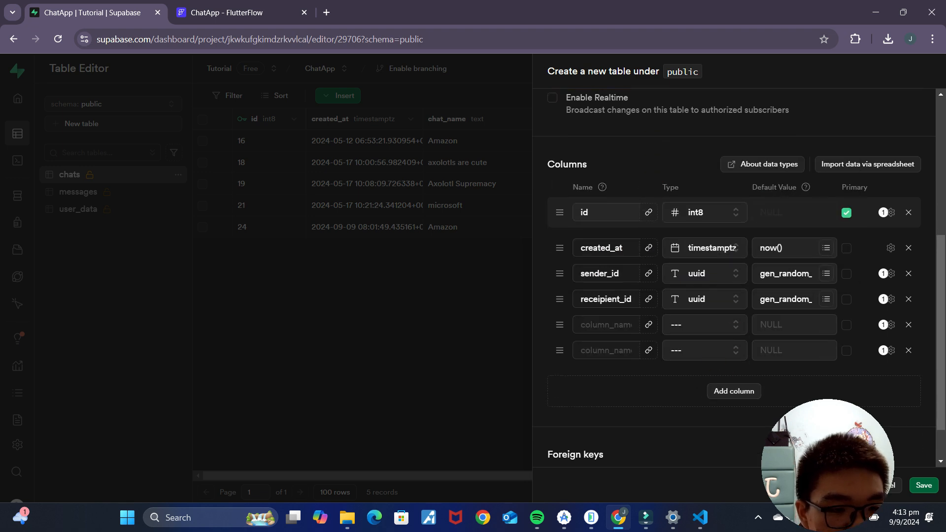
pyautogui.click(908, 350)
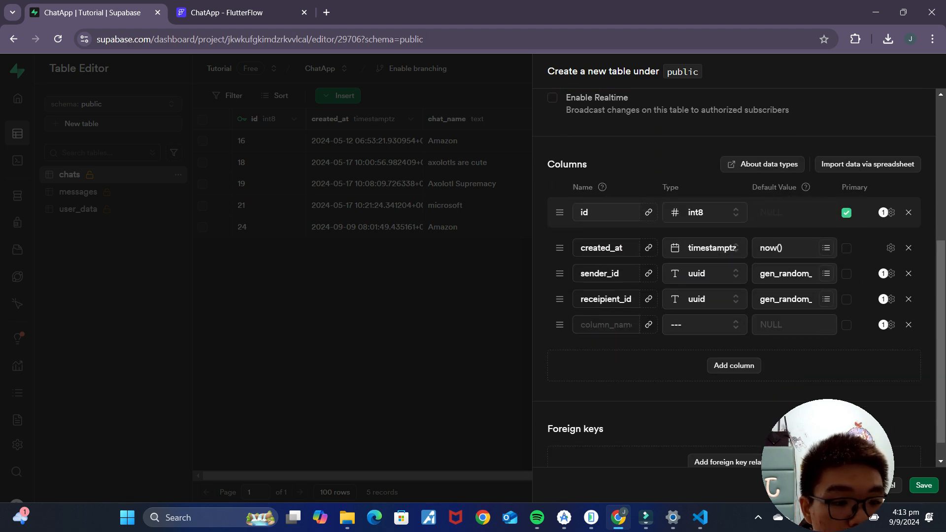
pyautogui.write('body')
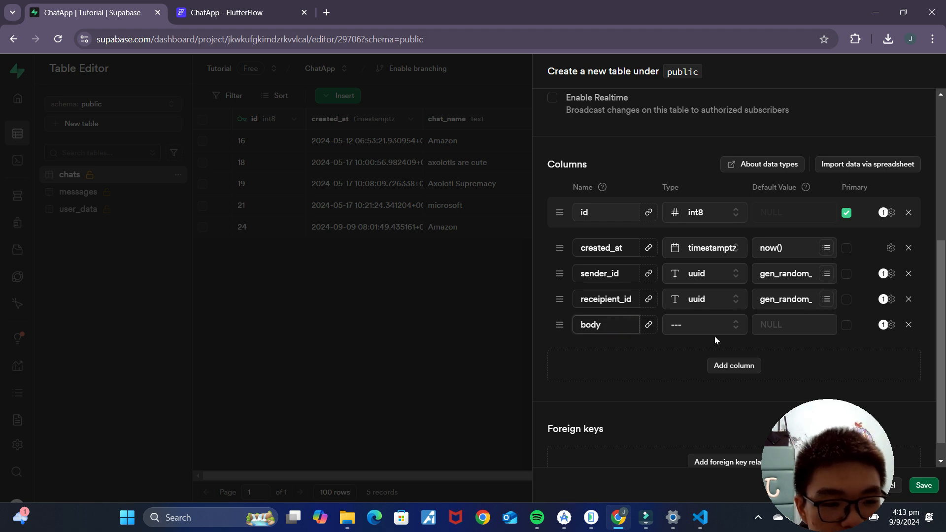
pyautogui.click(716, 326)
pyautogui.scroll(-3, 636, 419)
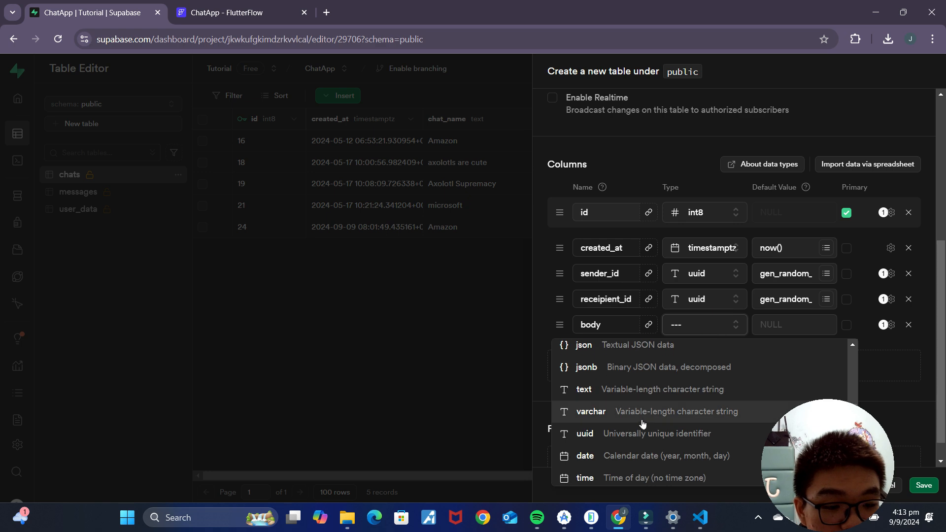
pyautogui.click(631, 392)
pyautogui.click(923, 485)
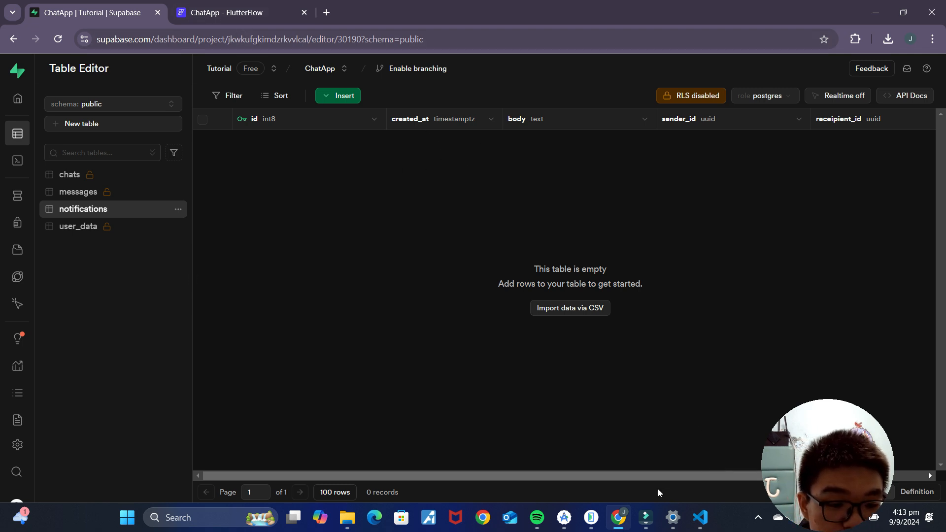
pyautogui.click(291, 12)
# Step: Re-import the Supabase schema in FlutterFlow's Supabase integration settings
pyautogui.click(66, 13)
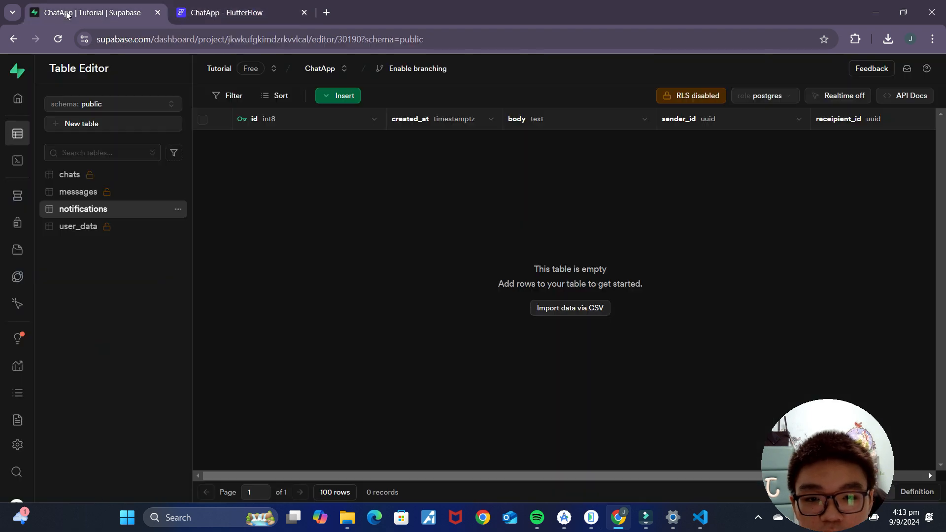
pyautogui.click(222, 13)
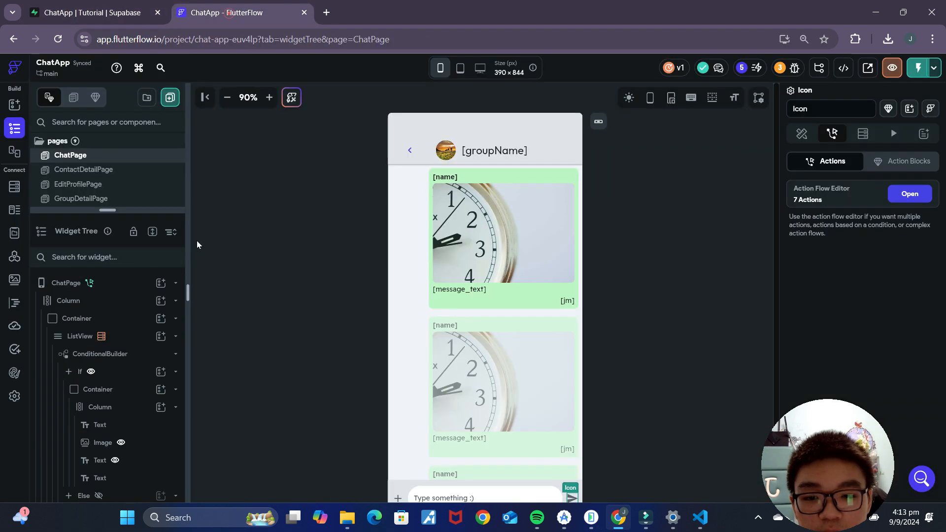
pyautogui.click(15, 395)
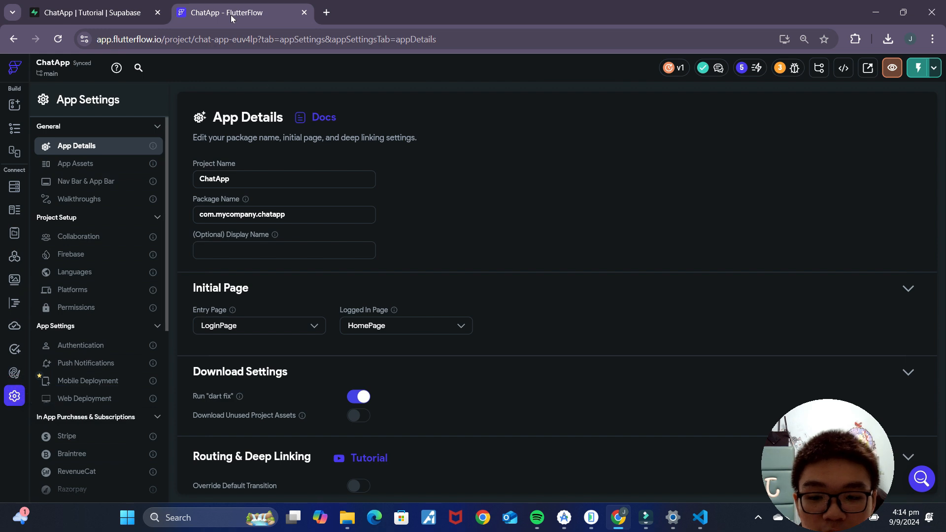
pyautogui.scroll(-3, 123, 416)
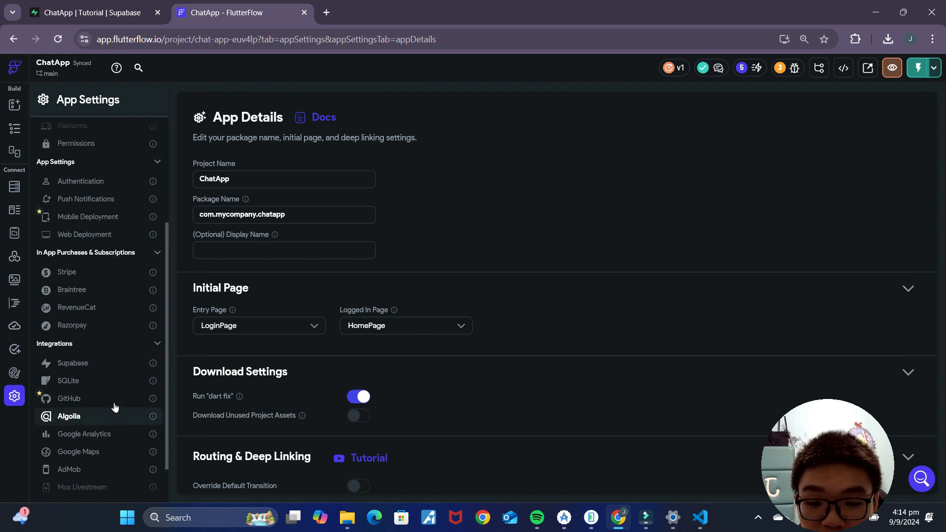
pyautogui.click(98, 371)
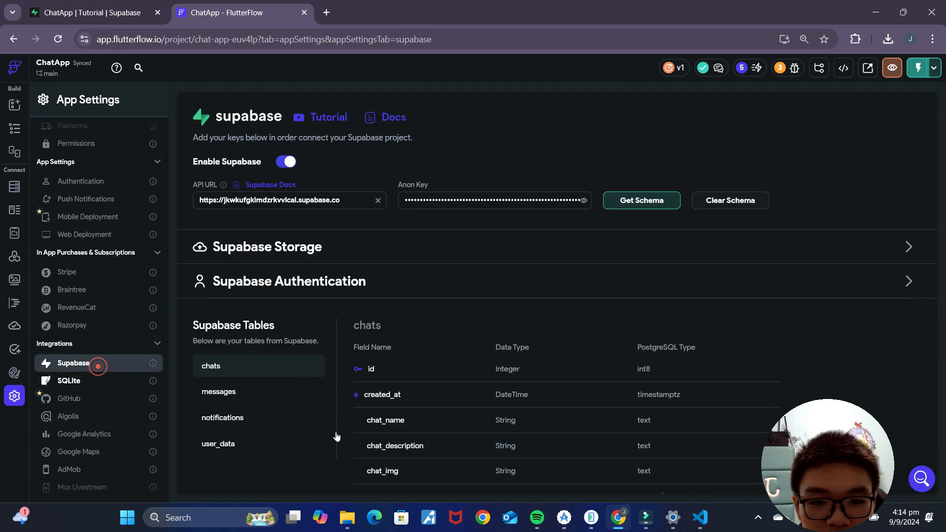
pyautogui.click(640, 200)
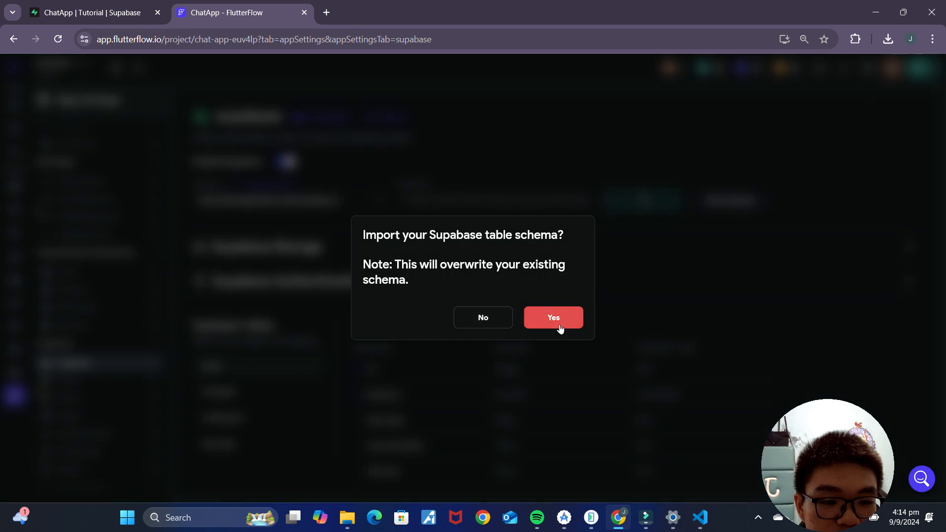
pyautogui.click(560, 323)
# Step: Open ChatPage's error list and jump to the failing Supabase insert action
pyautogui.click(14, 130)
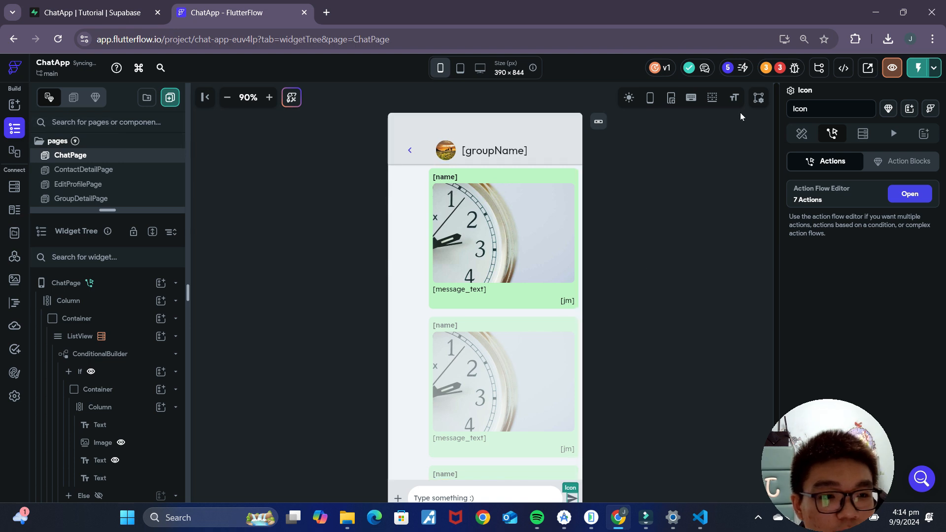
pyautogui.click(780, 68)
pyautogui.click(720, 152)
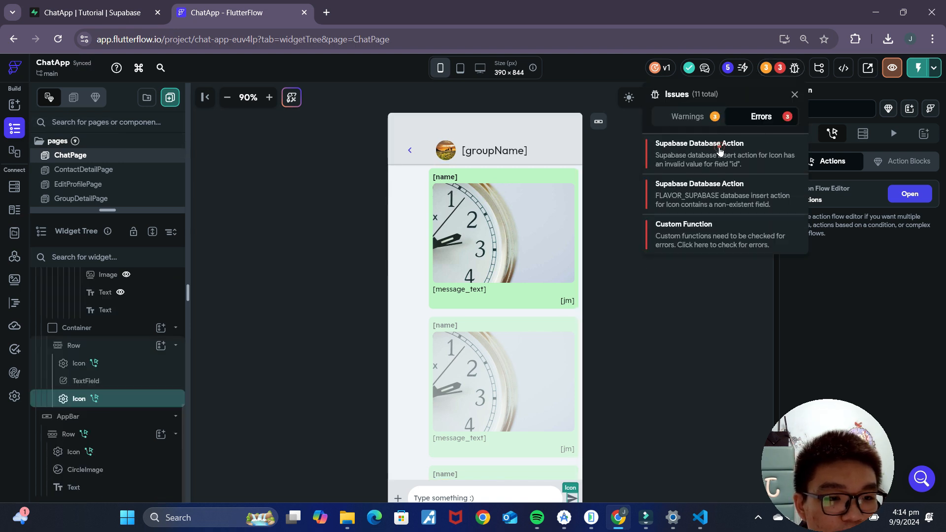
# Step: Map the insert's sender_id field to the authenticated user's User ID
pyautogui.scroll(-4, 557, 404)
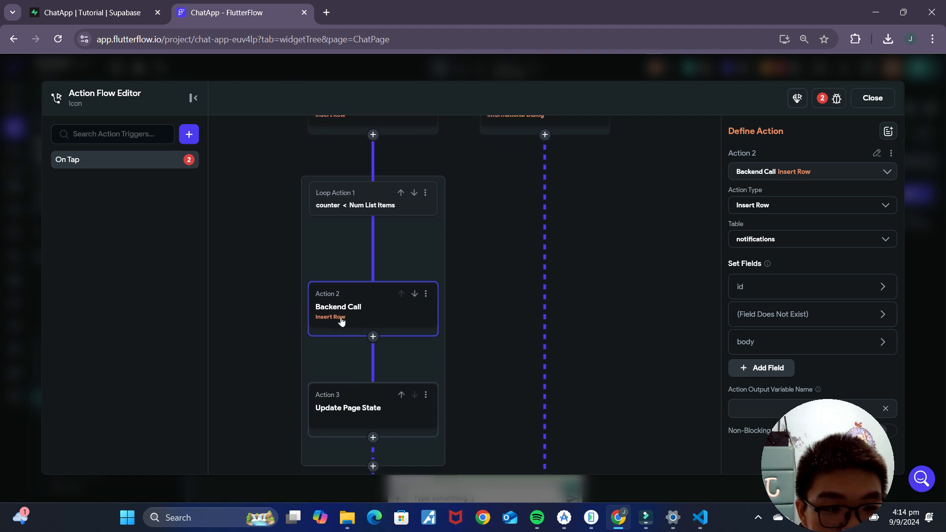
pyautogui.click(804, 289)
pyautogui.scroll(-1, 809, 355)
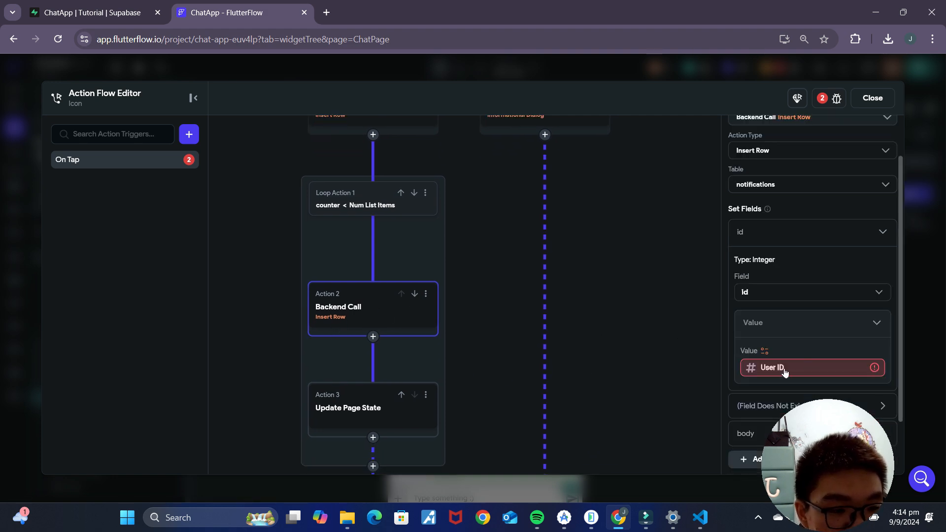
pyautogui.click(836, 295)
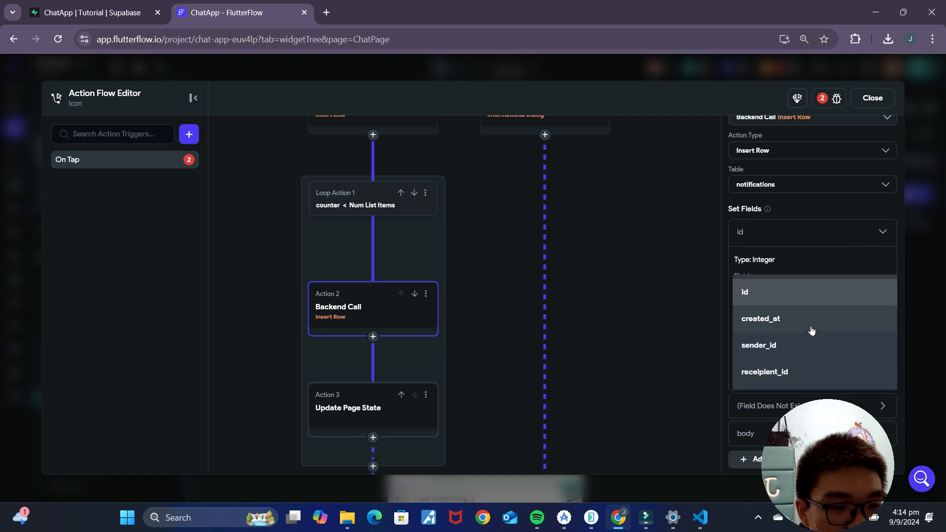
pyautogui.click(788, 351)
pyautogui.click(764, 351)
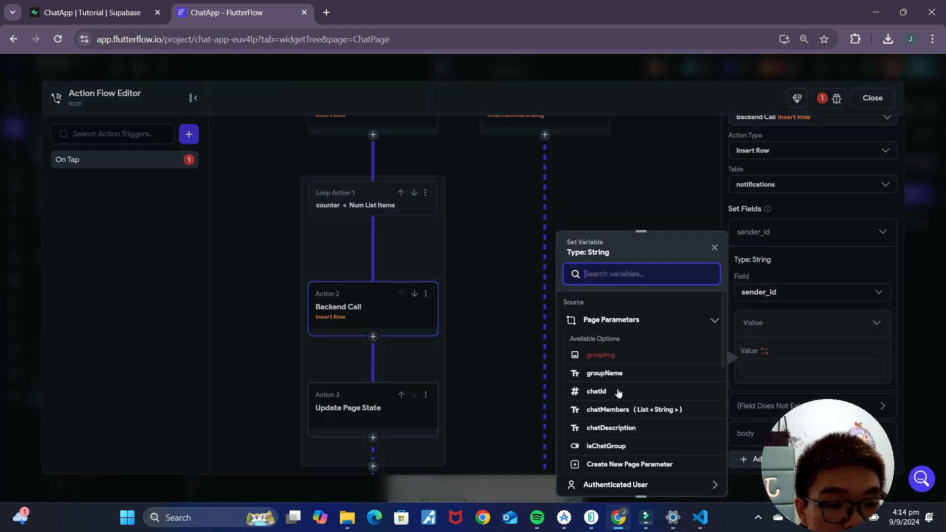
pyautogui.scroll(-2, 599, 433)
pyautogui.click(628, 427)
pyautogui.scroll(-1, 648, 435)
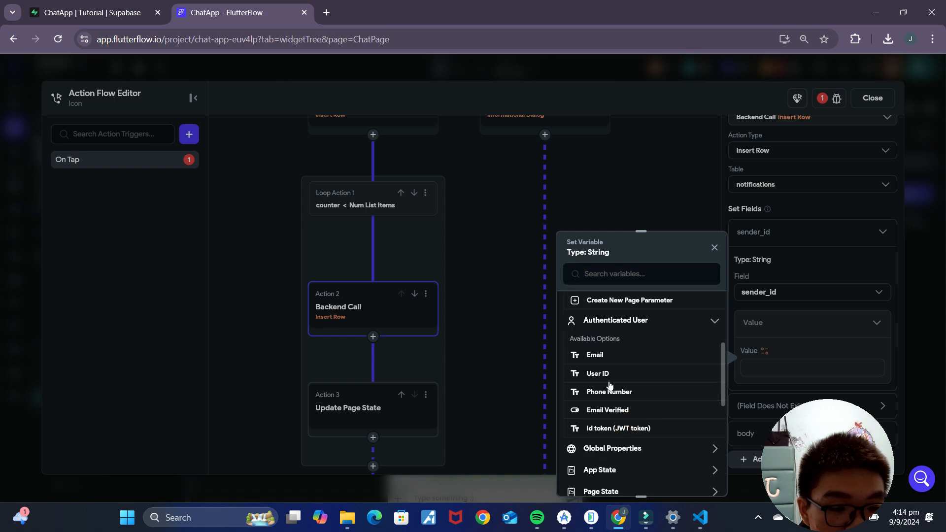
pyautogui.click(611, 372)
# Step: Map the receipient_id field to the chatMembers page parameter
pyautogui.scroll(-2, 783, 374)
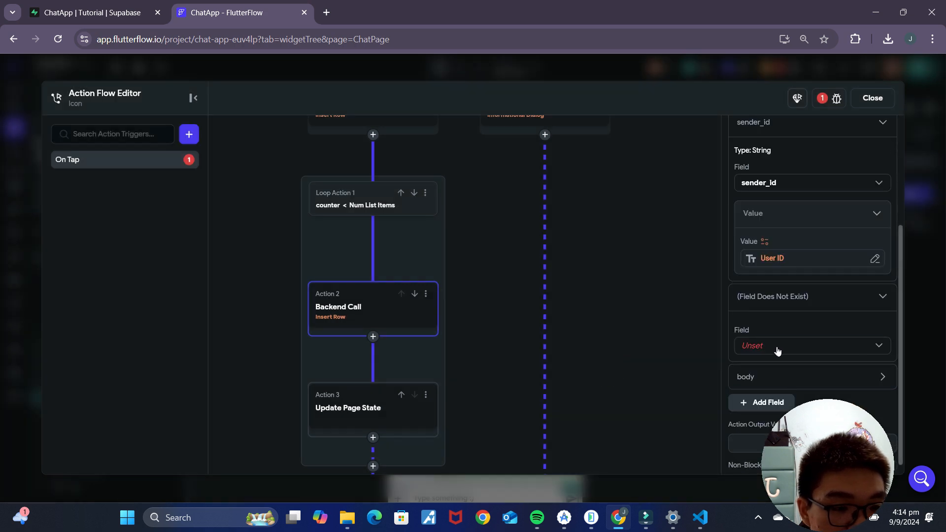
pyautogui.click(778, 351)
pyautogui.click(786, 400)
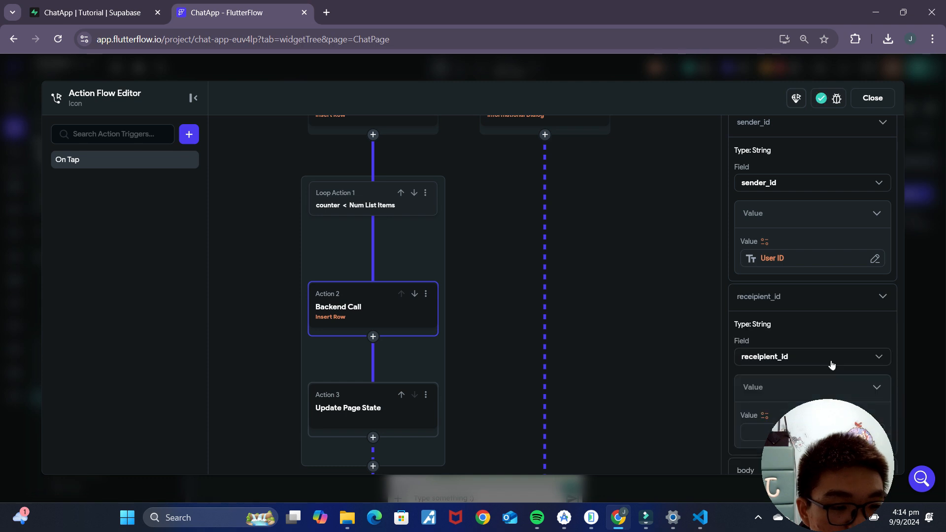
pyautogui.scroll(-2, 789, 345)
pyautogui.click(764, 311)
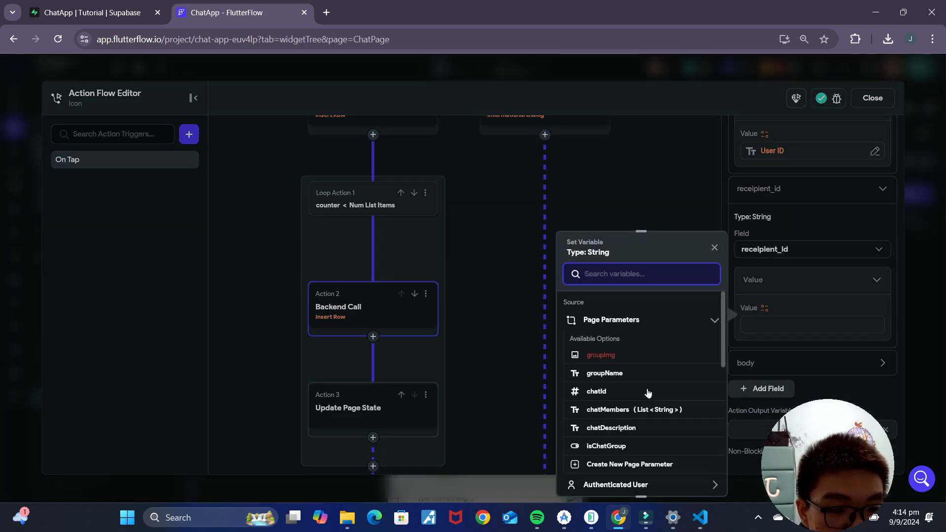
pyautogui.scroll(-1, 647, 391)
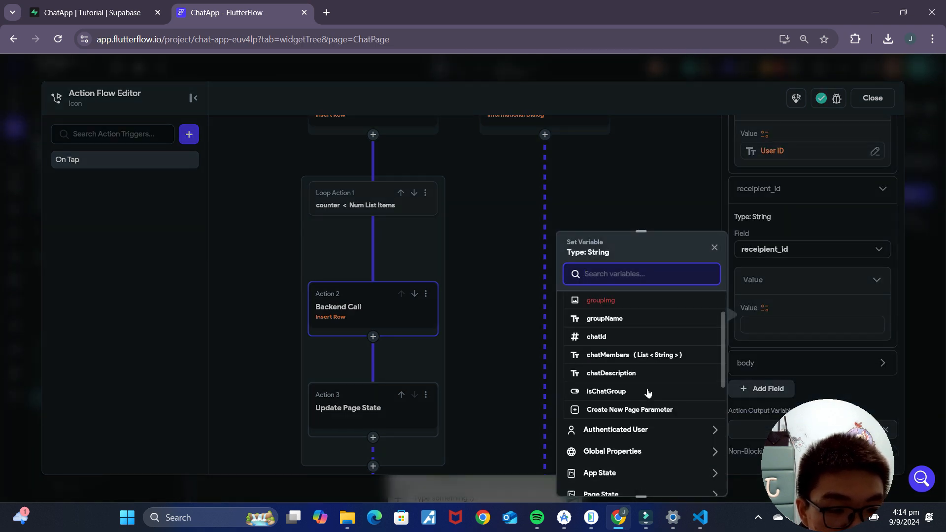
pyautogui.click(619, 355)
# Step: Use the chatMembers item at the index given by the counter page state
pyautogui.click(618, 338)
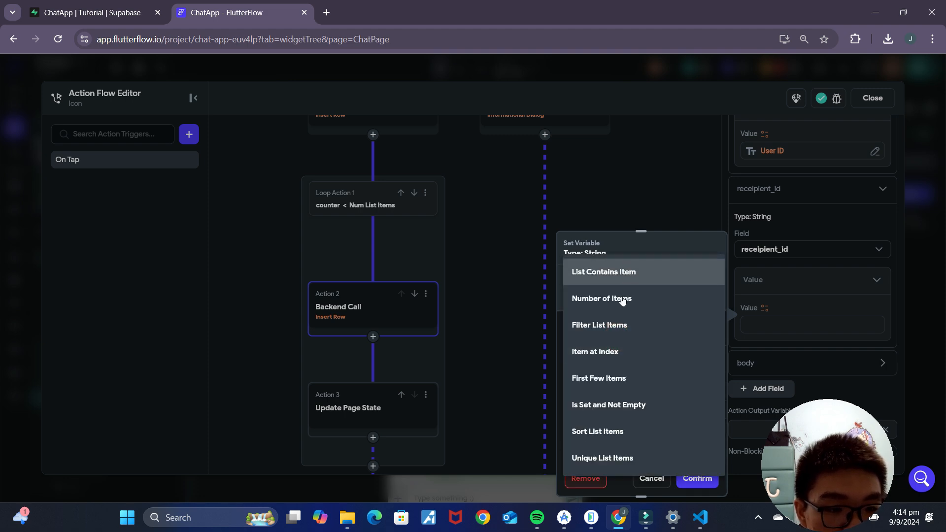
pyautogui.click(627, 352)
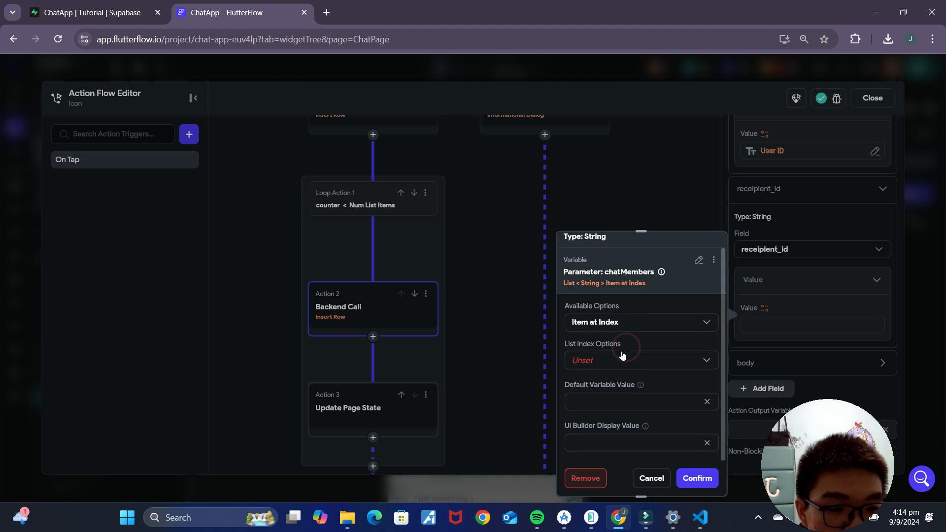
pyautogui.click(623, 359)
pyautogui.click(616, 414)
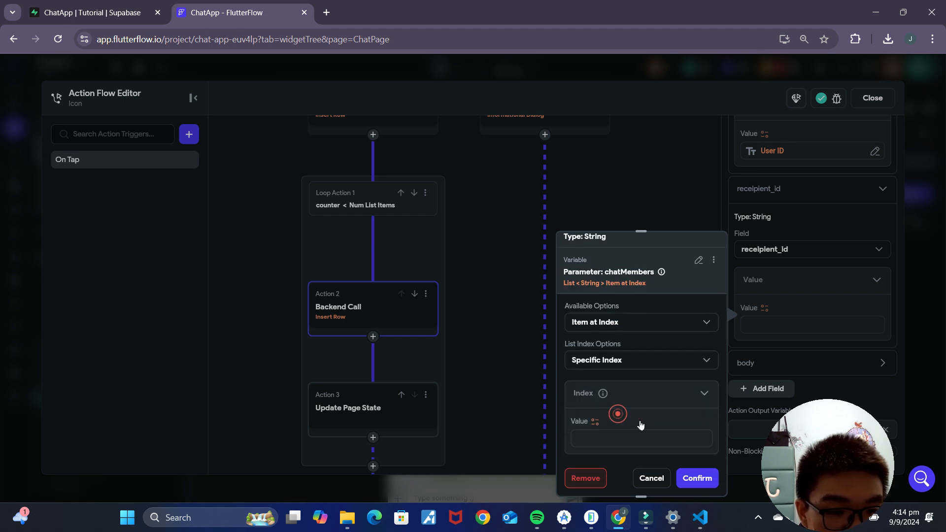
pyautogui.click(599, 420)
pyautogui.scroll(-4, 450, 417)
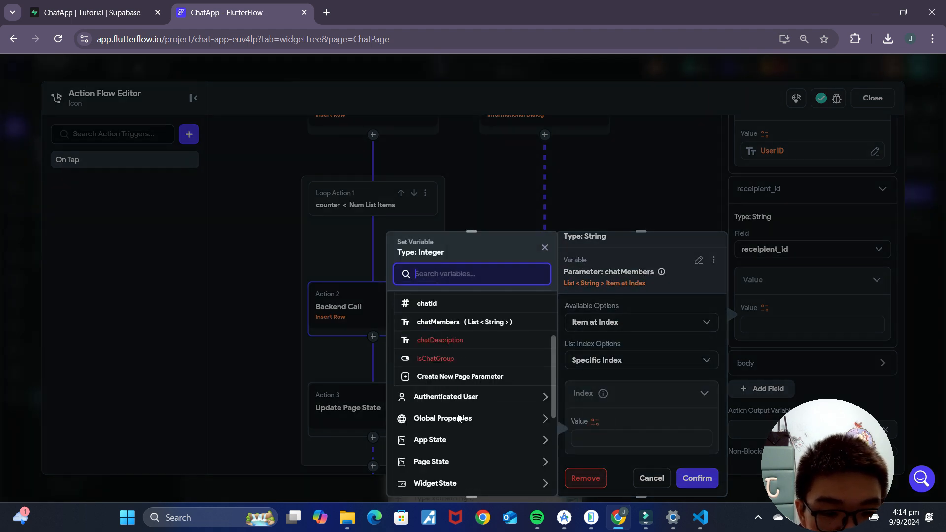
pyautogui.click(449, 407)
pyautogui.click(446, 441)
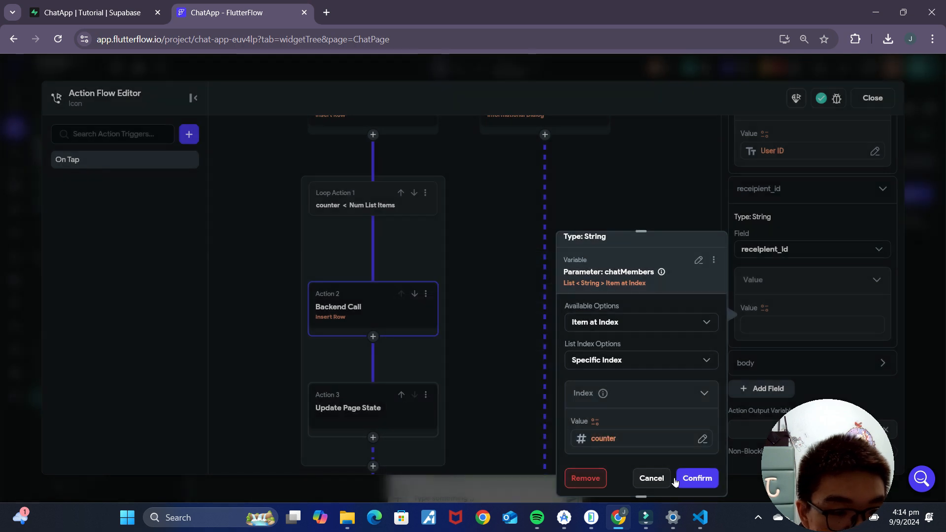
pyautogui.click(698, 478)
# Step: Check the body mapping, close the action editor, and review the reported custom function error
pyautogui.click(802, 361)
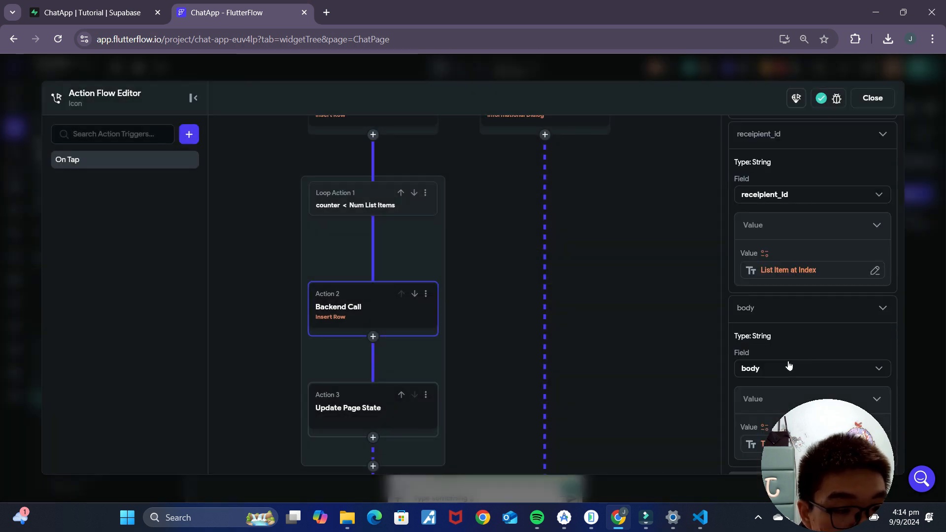
pyautogui.scroll(-3, 798, 335)
pyautogui.click(871, 98)
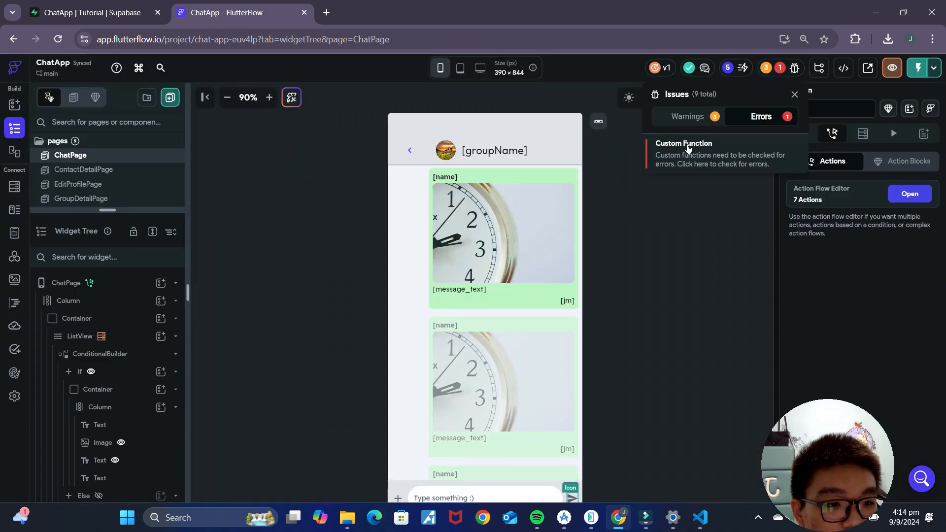
pyautogui.click(689, 148)
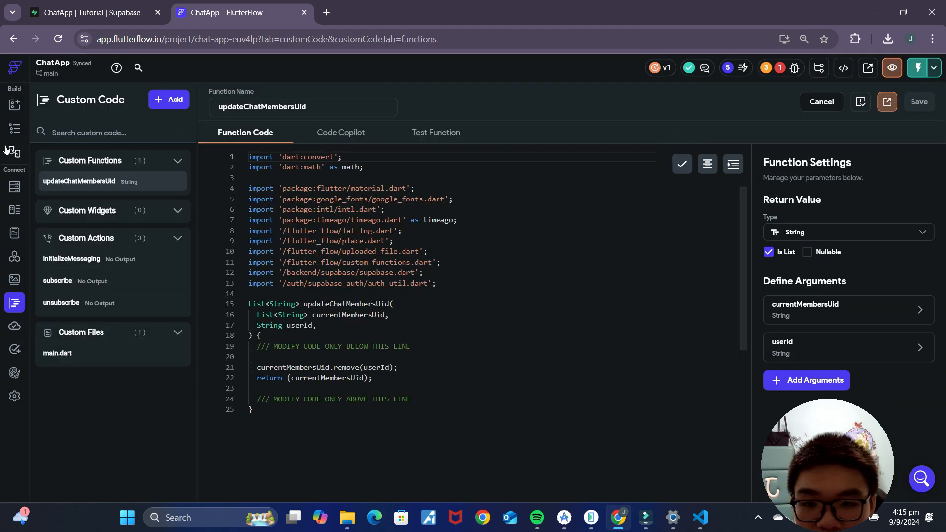
pyautogui.click(16, 135)
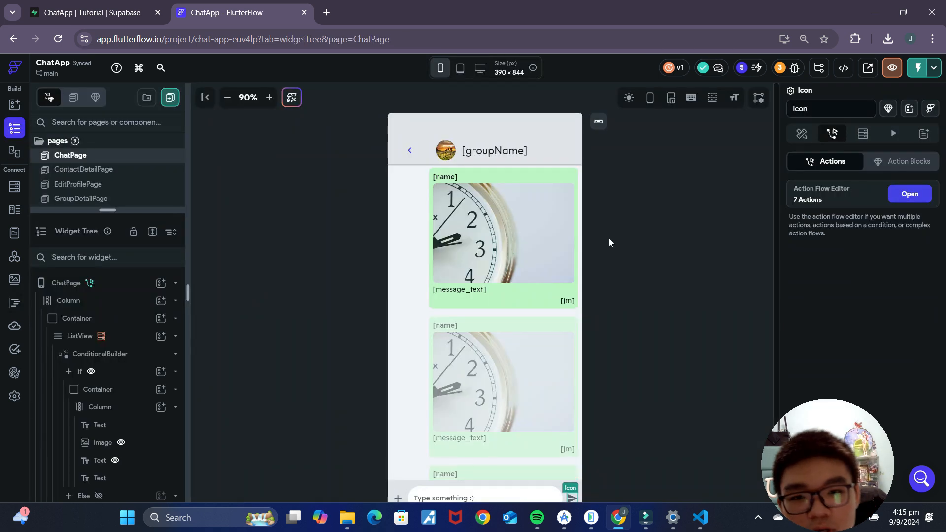
pyautogui.click(107, 6)
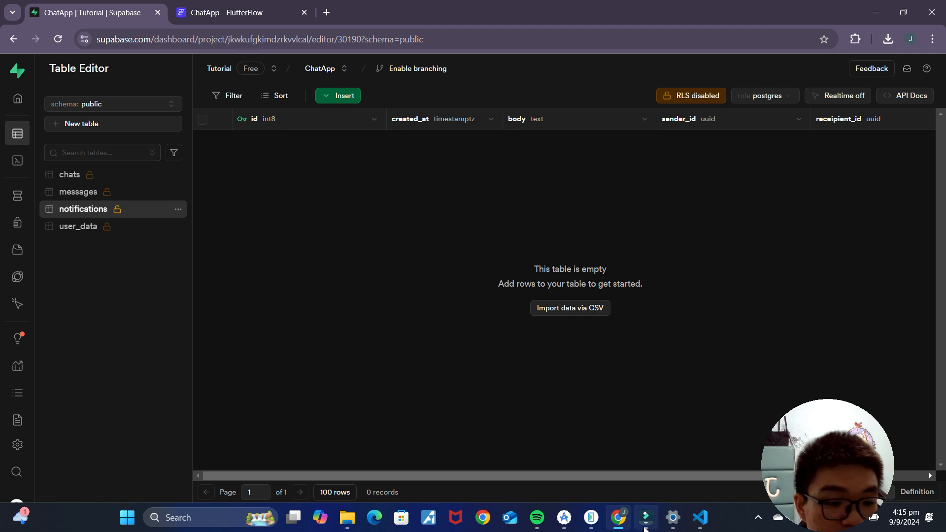
# Step: In index.ts, change the Notification interface's id type to int
pyautogui.click(701, 520)
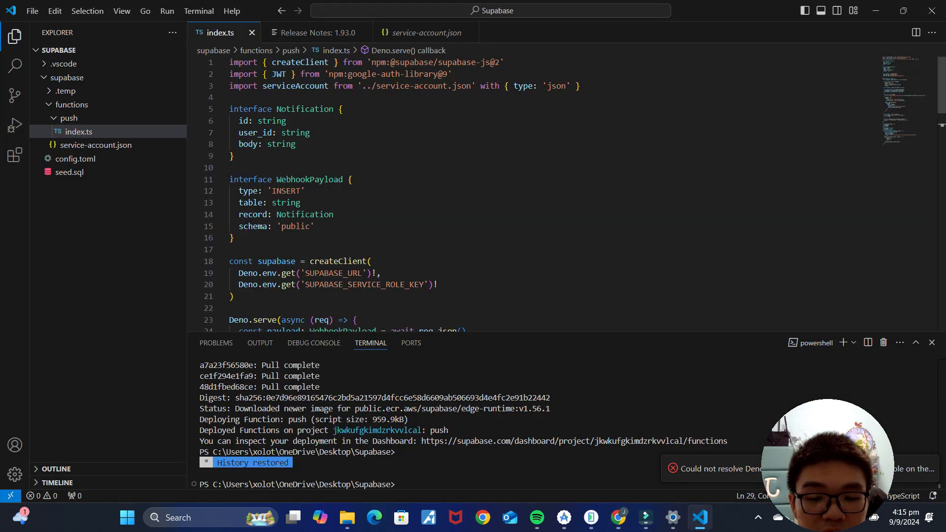
pyautogui.moveTo(230, 109); pyautogui.dragTo(256, 155)
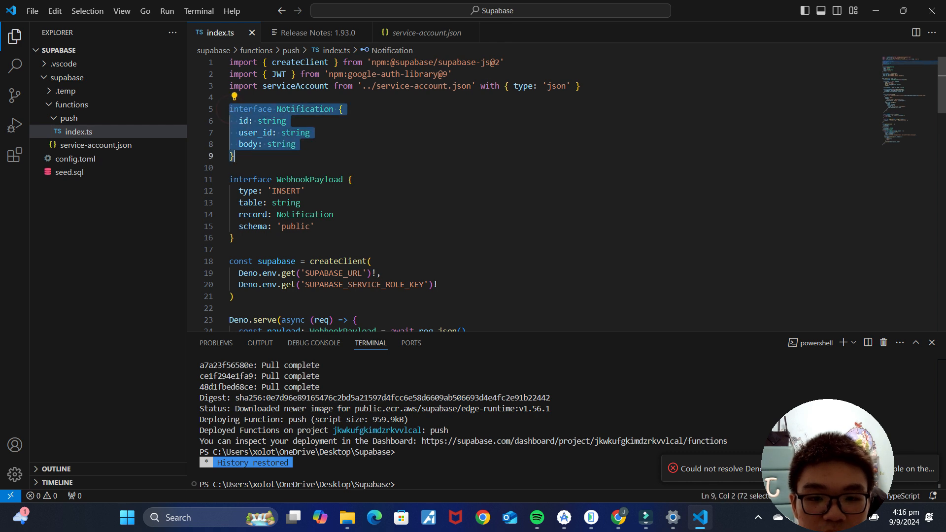
pyautogui.click(255, 156)
pyautogui.click(305, 121)
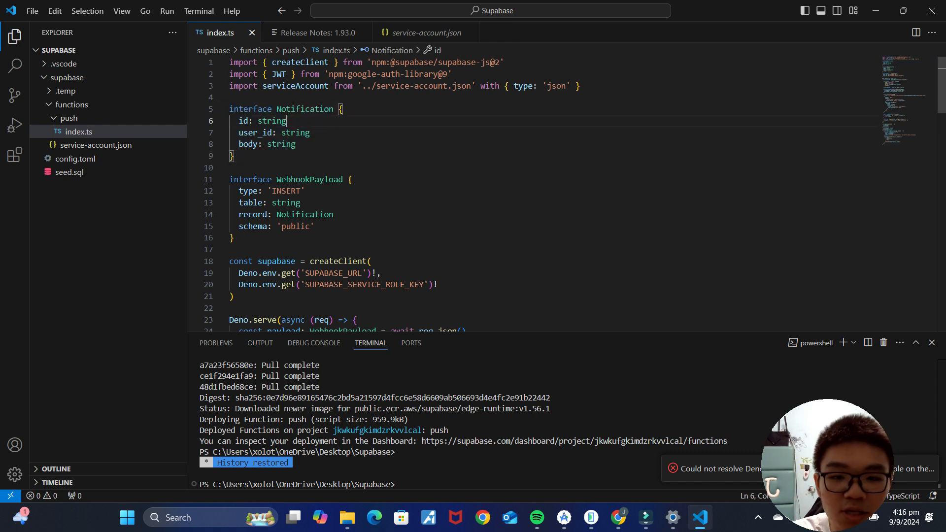
pyautogui.doubleClick(285, 121)
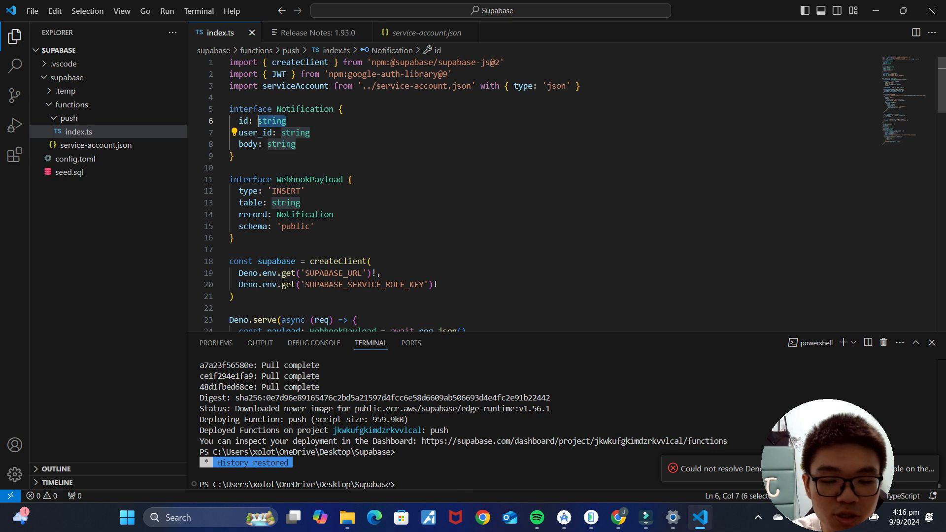
pyautogui.write('int')
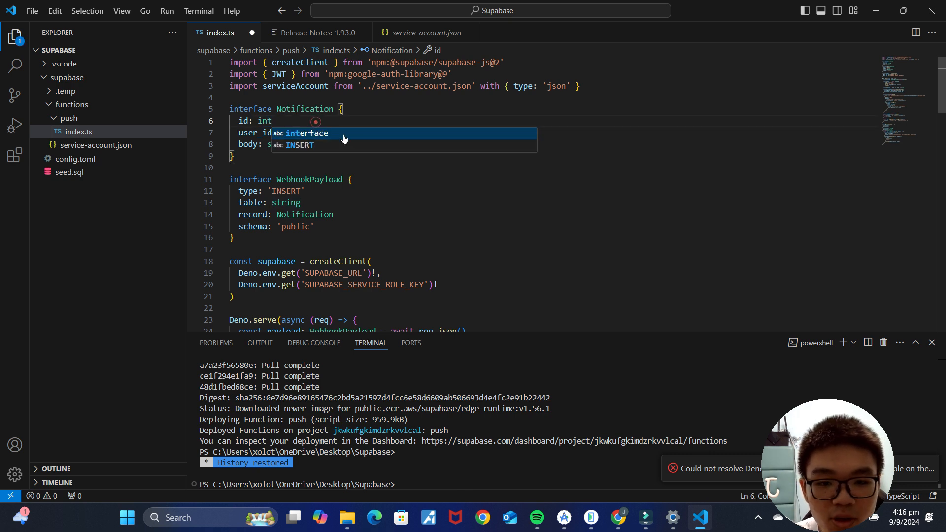
pyautogui.click(348, 206)
# Step: Add a sender_id: string field below id in the Notification interface
pyautogui.click(274, 121)
pyautogui.press('Return')
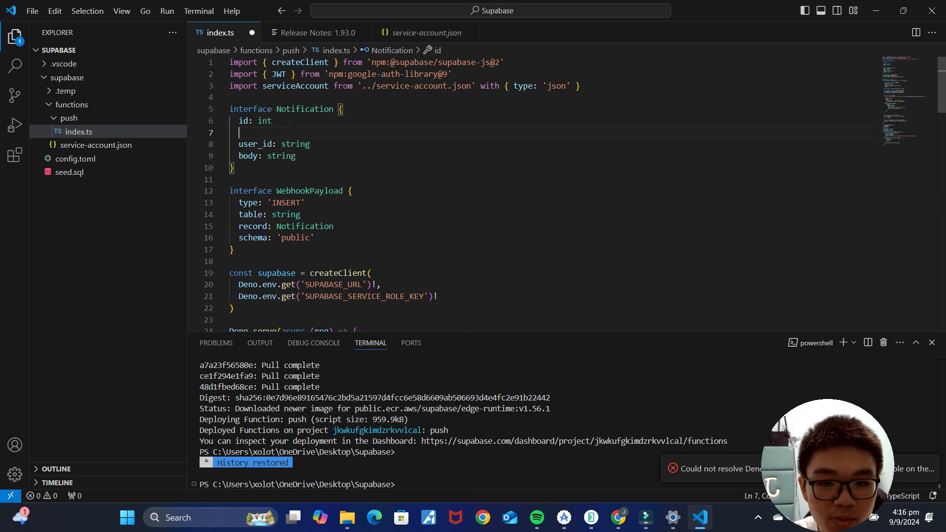
pyautogui.write('sender')
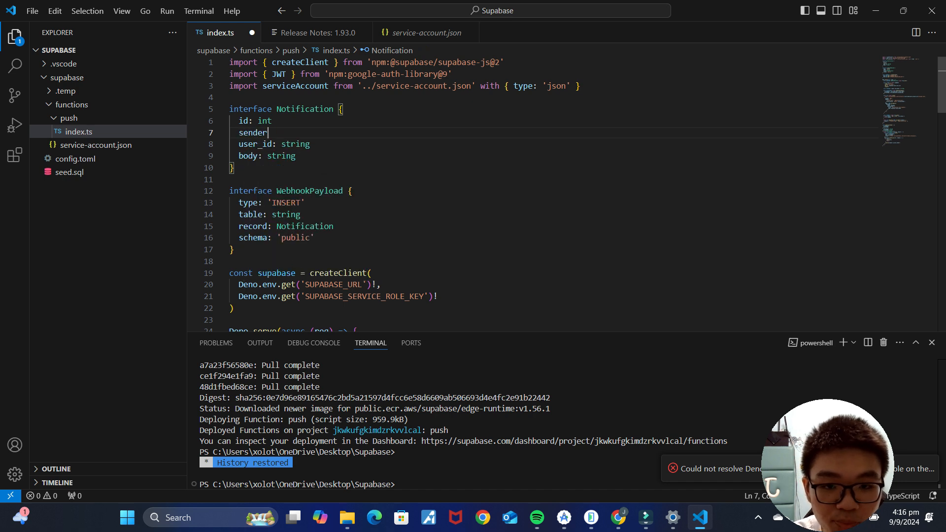
pyautogui.write('_id: string')
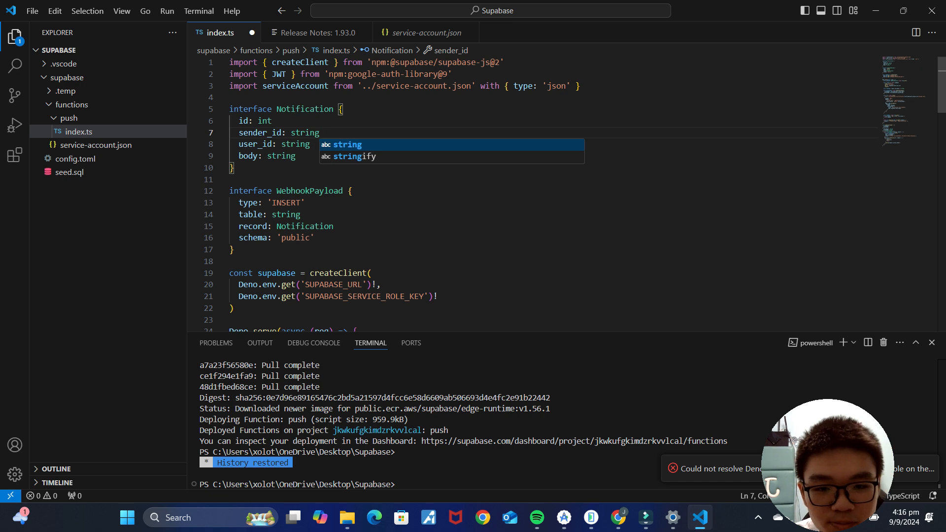
# Step: Rename user_id to receipient_id, checking against the Supabase notifications columns
pyautogui.moveTo(258, 145); pyautogui.dragTo(239, 145)
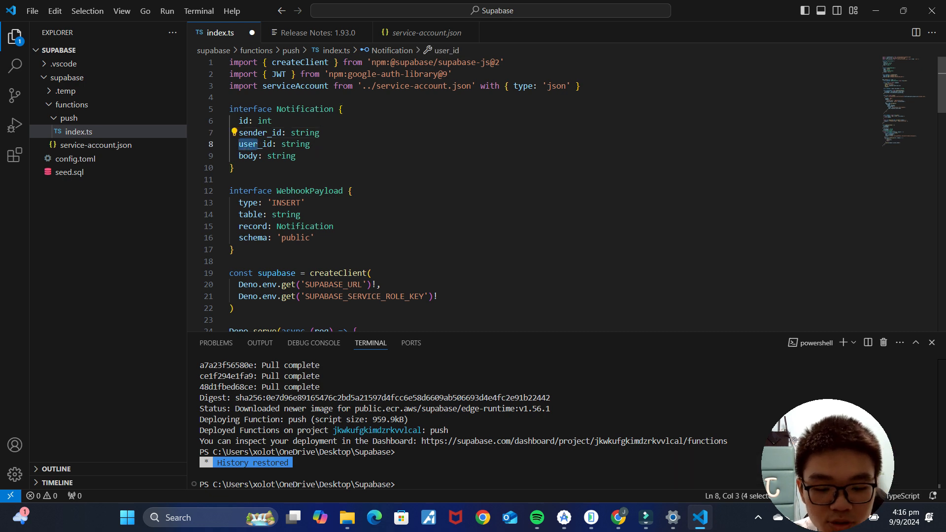
pyautogui.write('receipient')
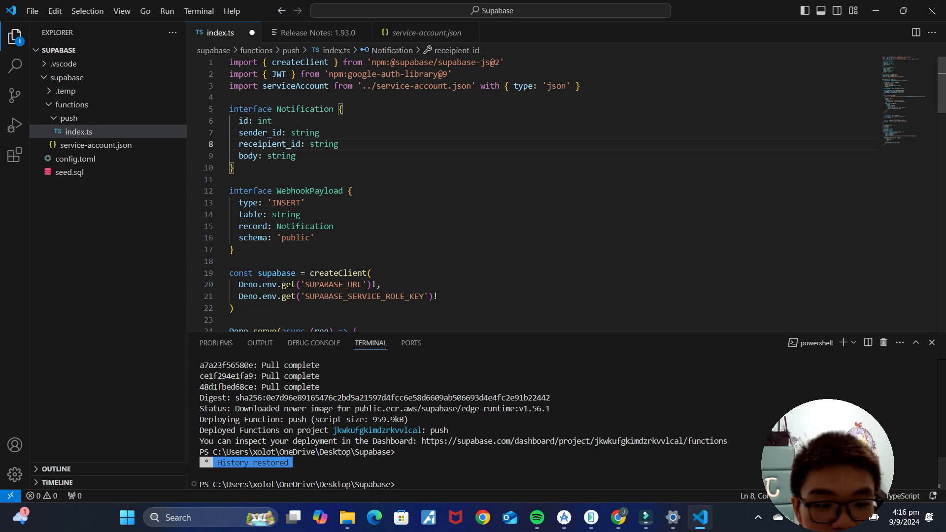
pyautogui.click(618, 518)
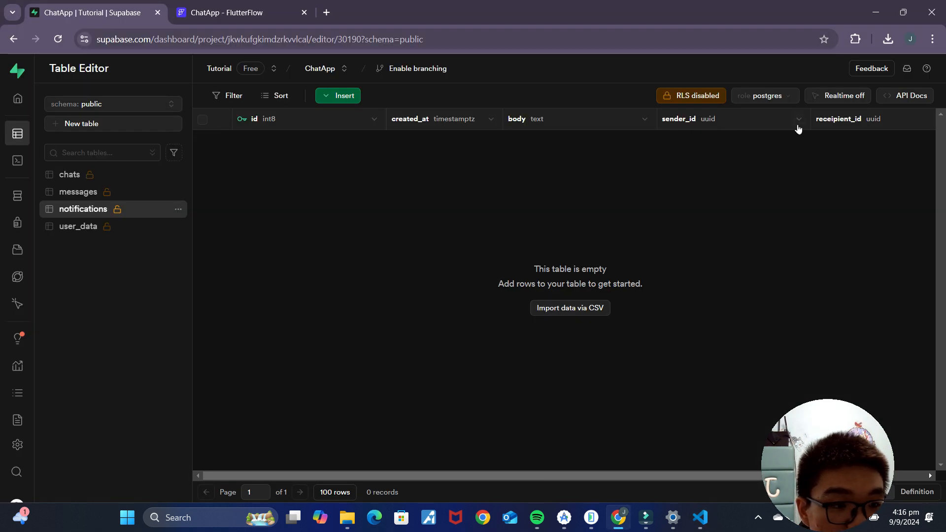
pyautogui.click(702, 520)
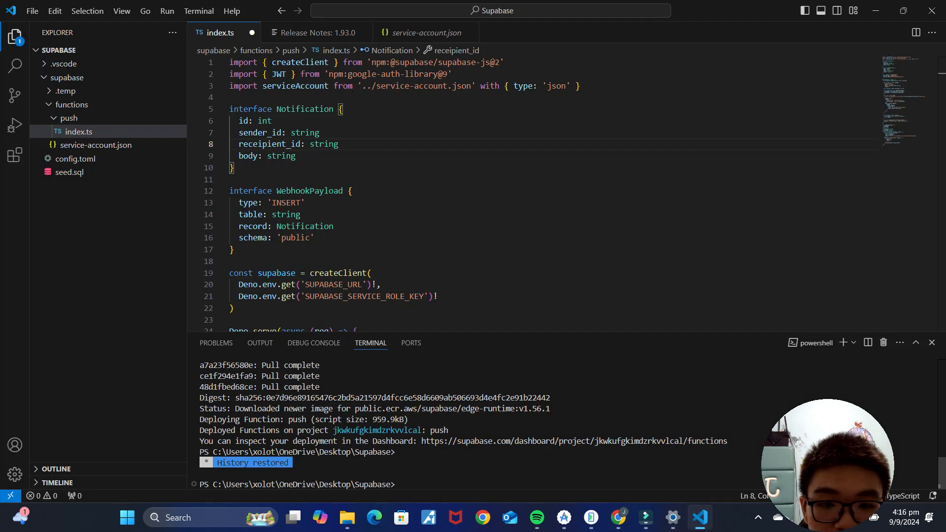
pyautogui.click(306, 156)
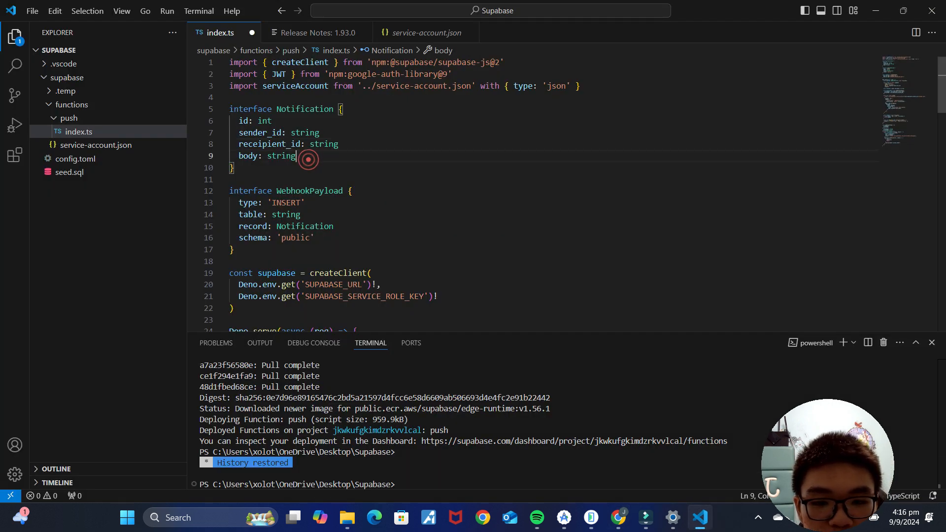
# Step: Locate the fcm_token query's profiles table name and check the user_data table's columns
pyautogui.scroll(-6, 306, 156)
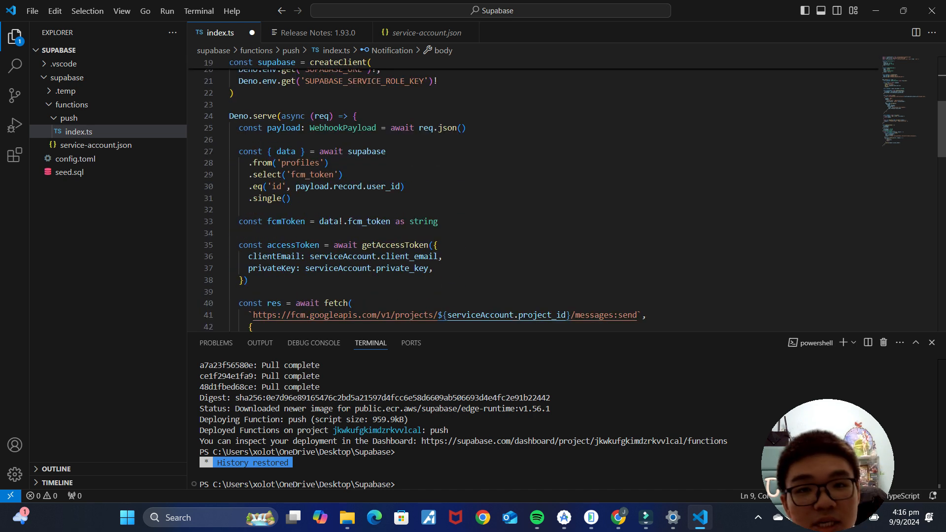
pyautogui.scroll(-3, 214, 163)
pyautogui.scroll(3, 214, 162)
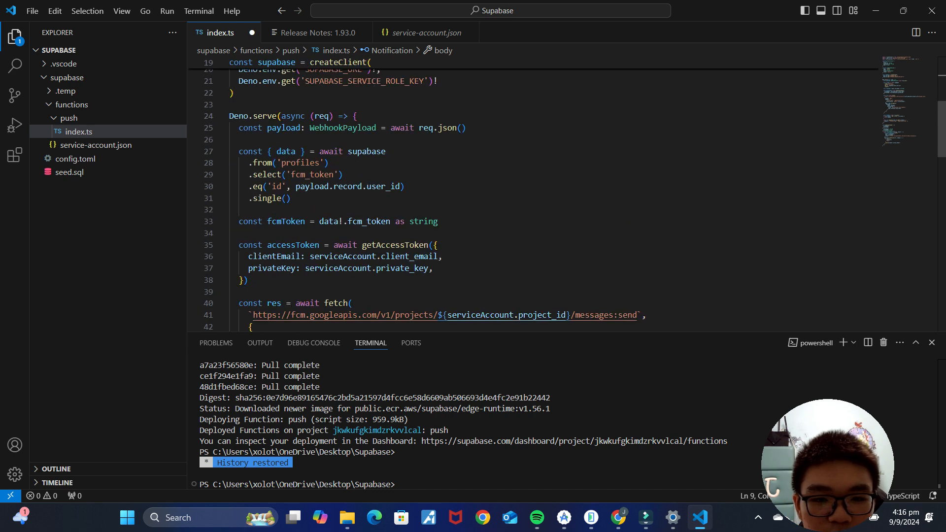
pyautogui.click(292, 198)
pyautogui.moveTo(239, 152); pyautogui.dragTo(291, 198)
pyautogui.click(303, 198)
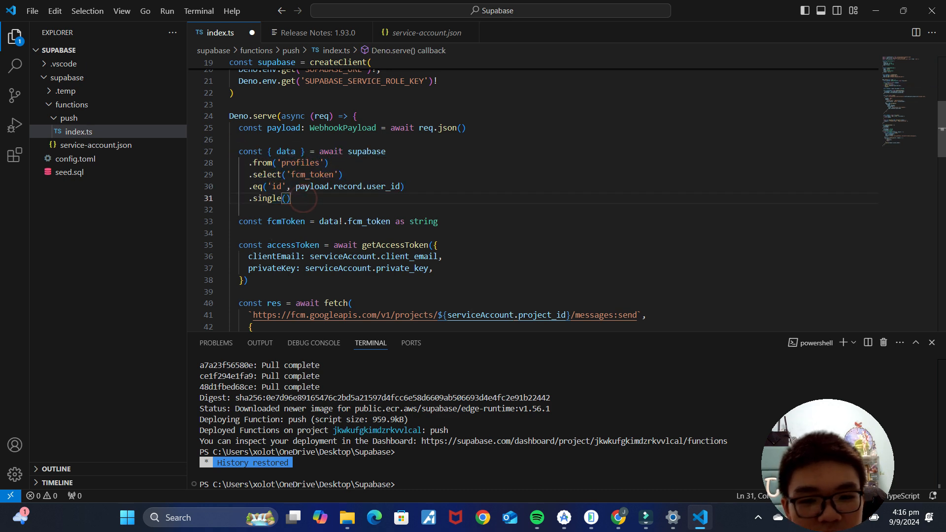
pyautogui.doubleClick(300, 163)
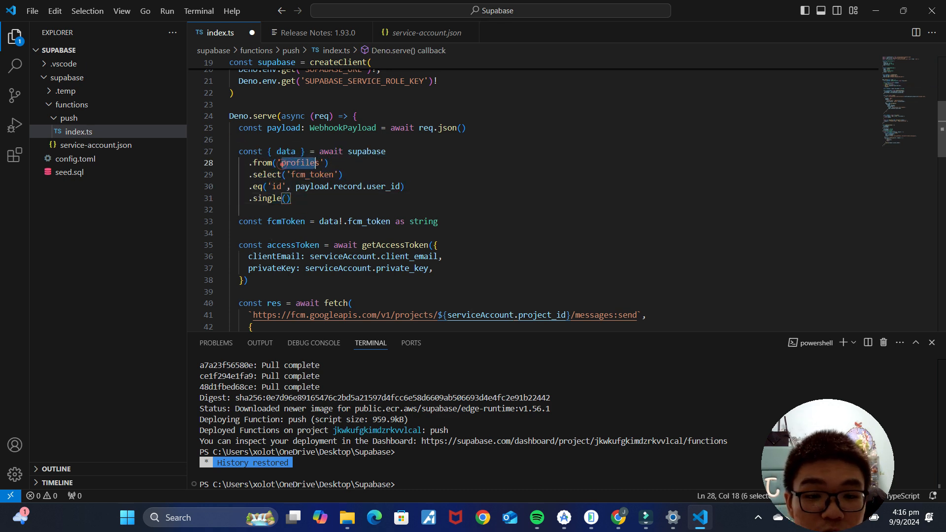
pyautogui.click(625, 527)
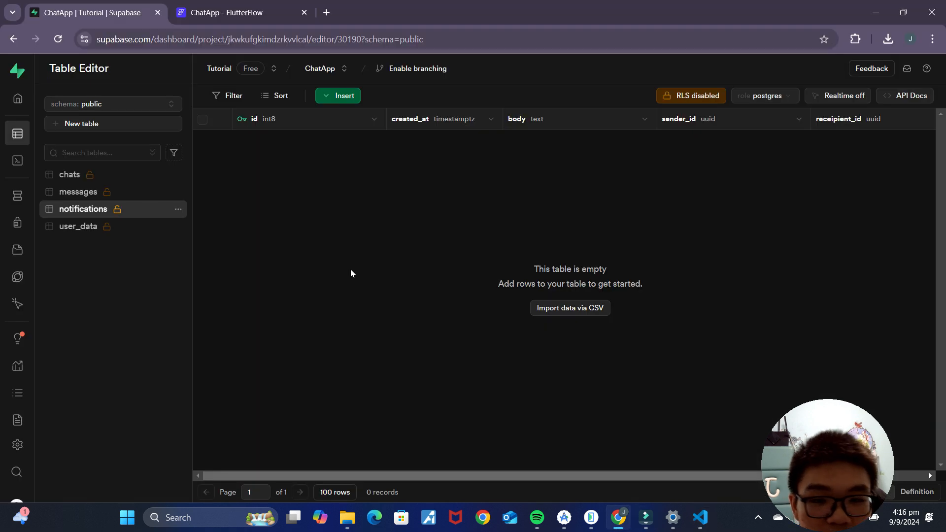
pyautogui.click(79, 229)
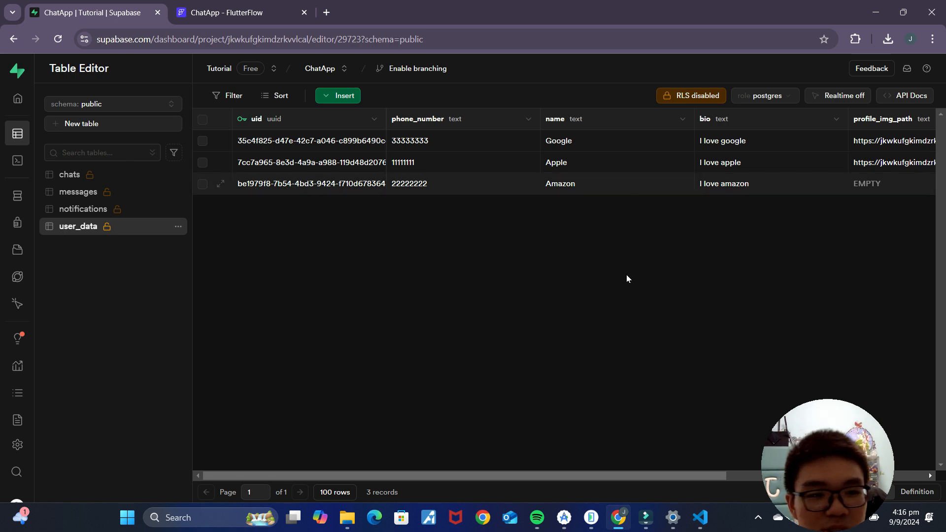
pyautogui.moveTo(530, 474); pyautogui.dragTo(730, 474)
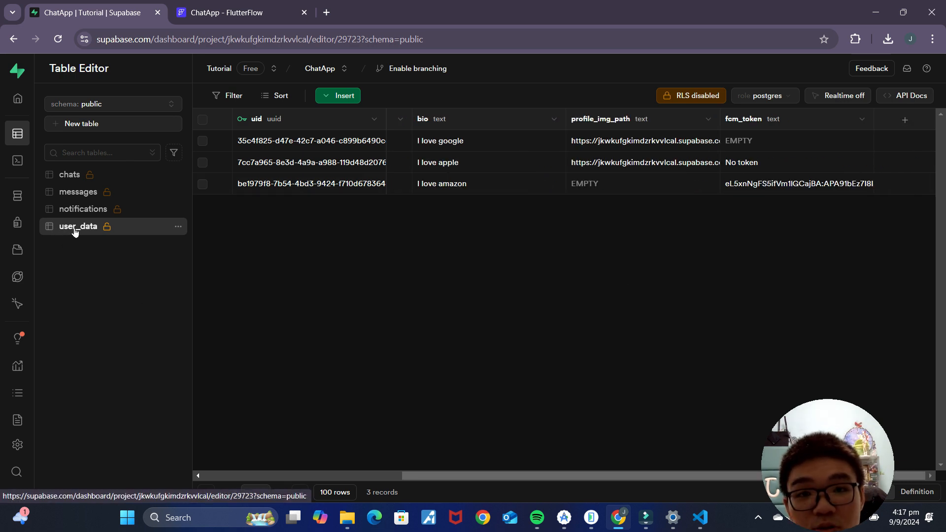
pyautogui.click(701, 518)
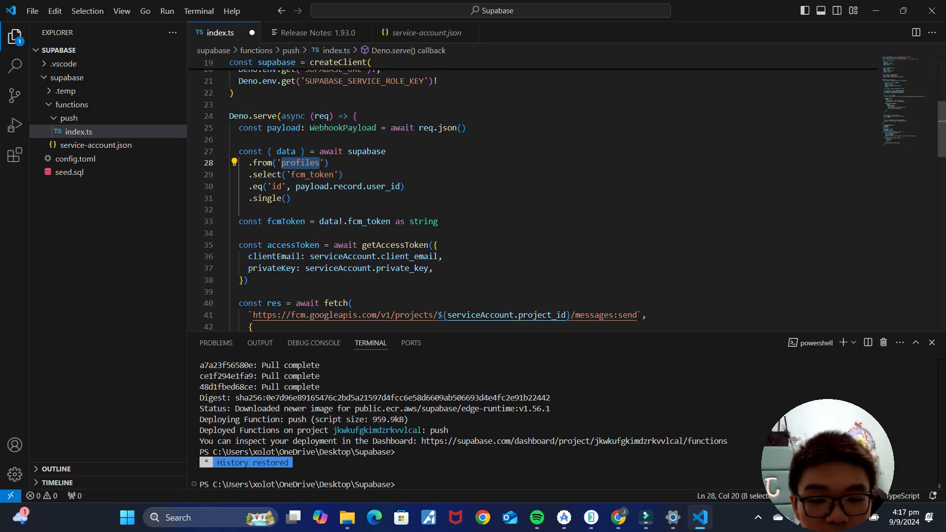
# Step: Replace profiles with user_data in the query and save index.ts
pyautogui.write('user_data')
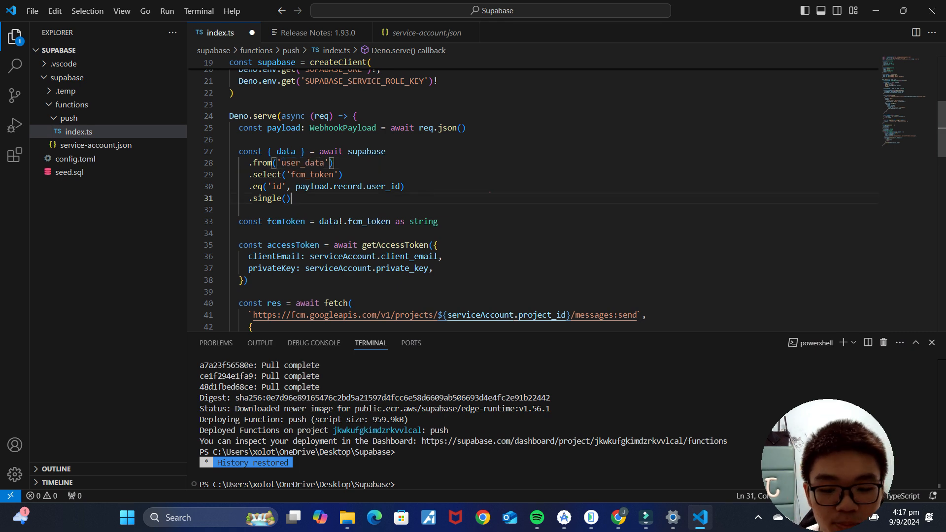
pyautogui.click(490, 192)
pyautogui.hotkey('ctrl', 's')
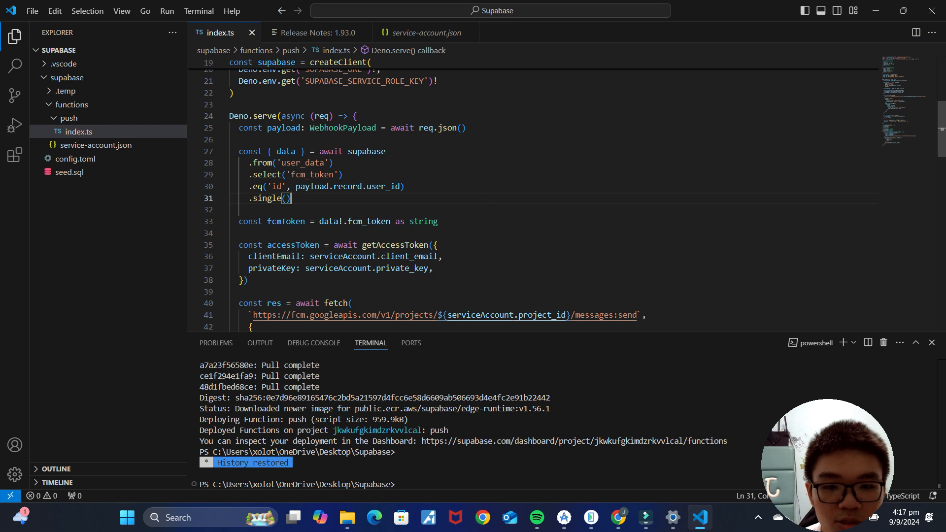
pyautogui.scroll(6, 490, 192)
pyautogui.click(439, 446)
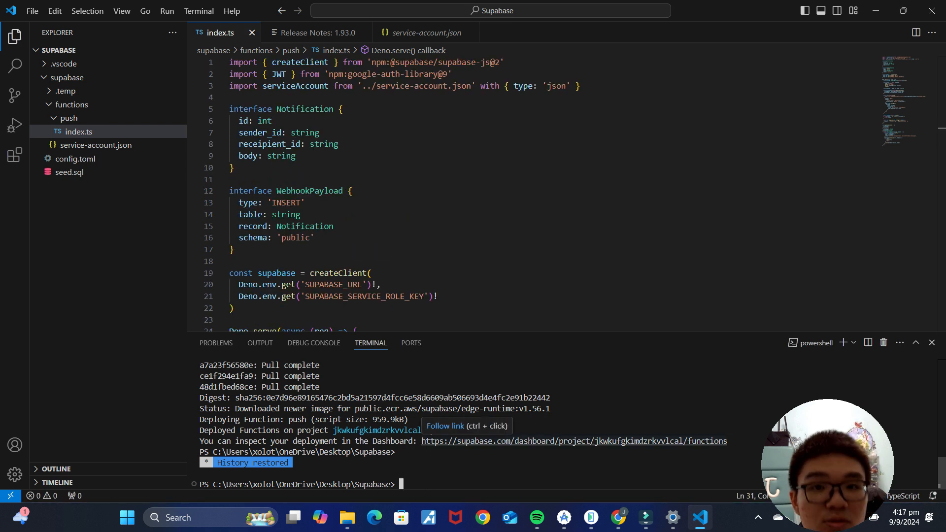
# Step: Run 'supabase functions deploy push --no-verify-jwt', which fails with a Docker error
pyautogui.press('Up')
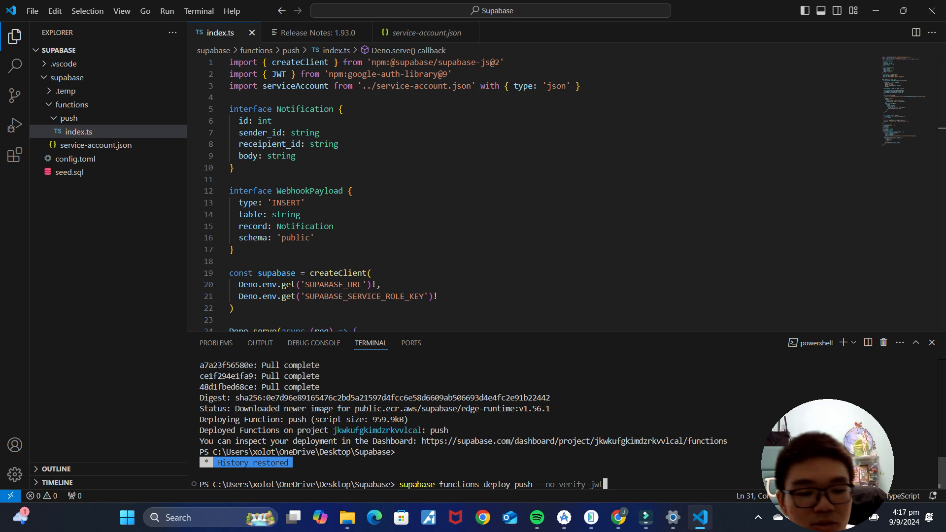
pyautogui.press('Return')
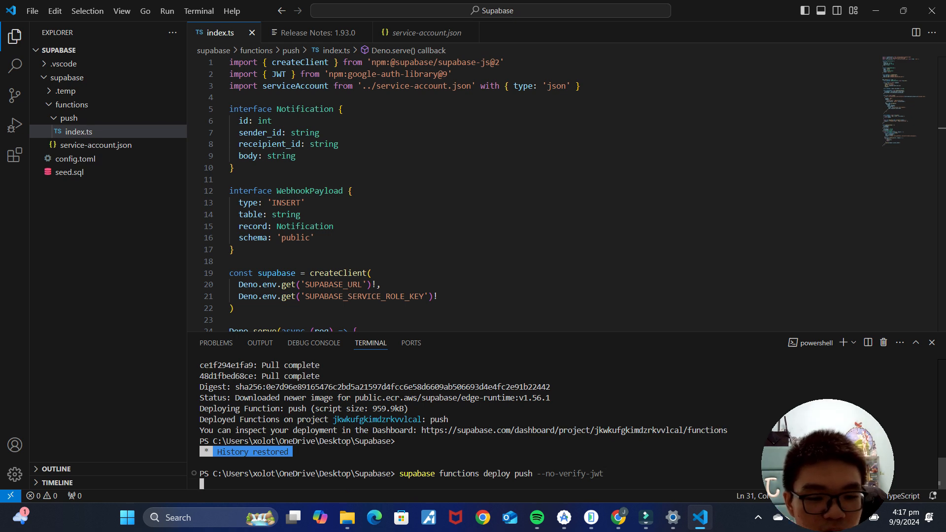
pyautogui.moveTo(199, 452); pyautogui.dragTo(645, 463)
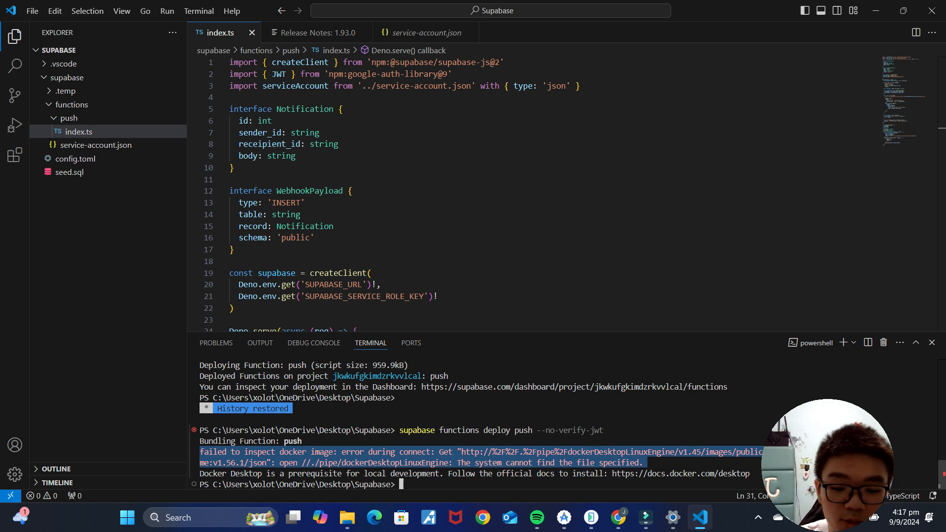
# Step: Start Docker Desktop and rerun the push function deployment successfully
pyautogui.press('super')
pyautogui.write('docker')
pyautogui.press('Return')
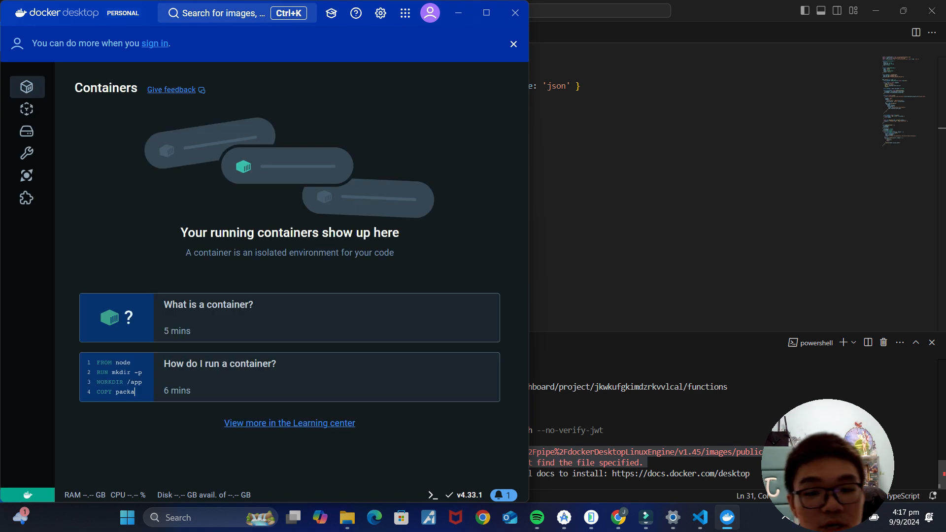
pyautogui.click(560, 492)
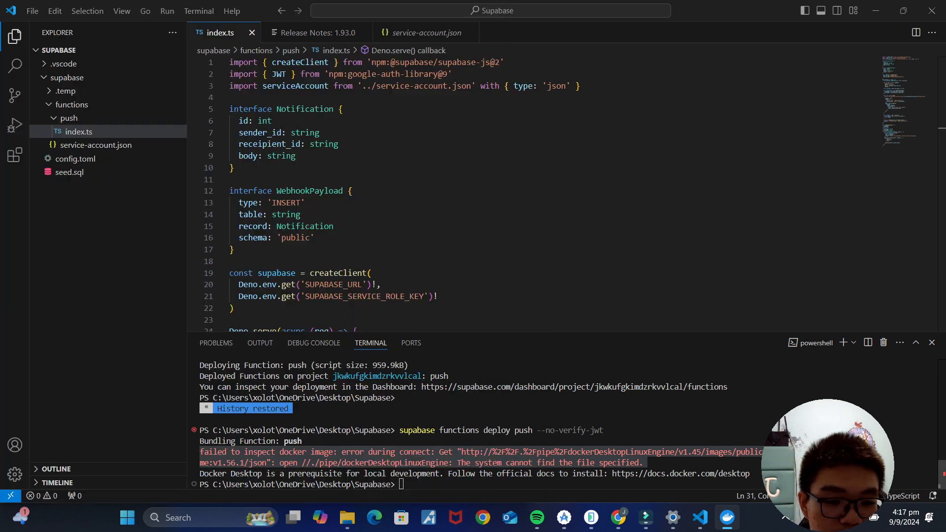
pyautogui.press('Up')
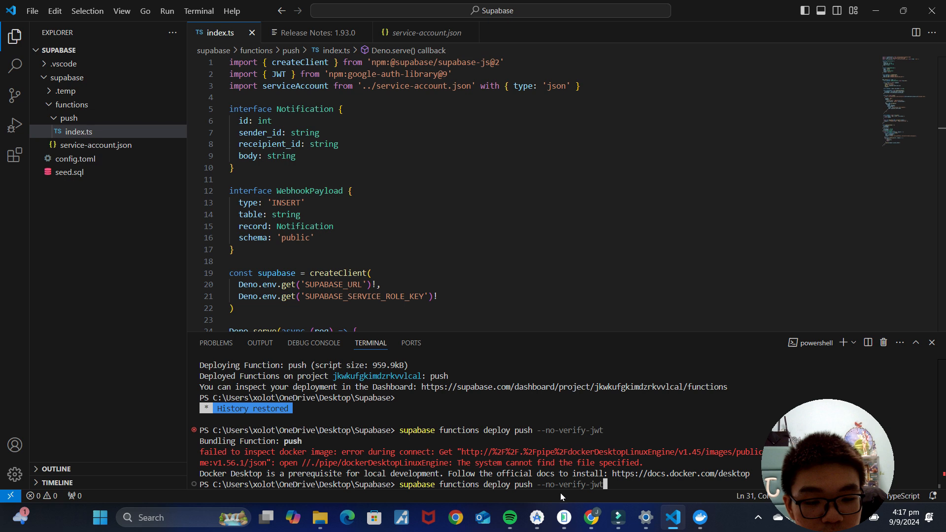
pyautogui.press('Return')
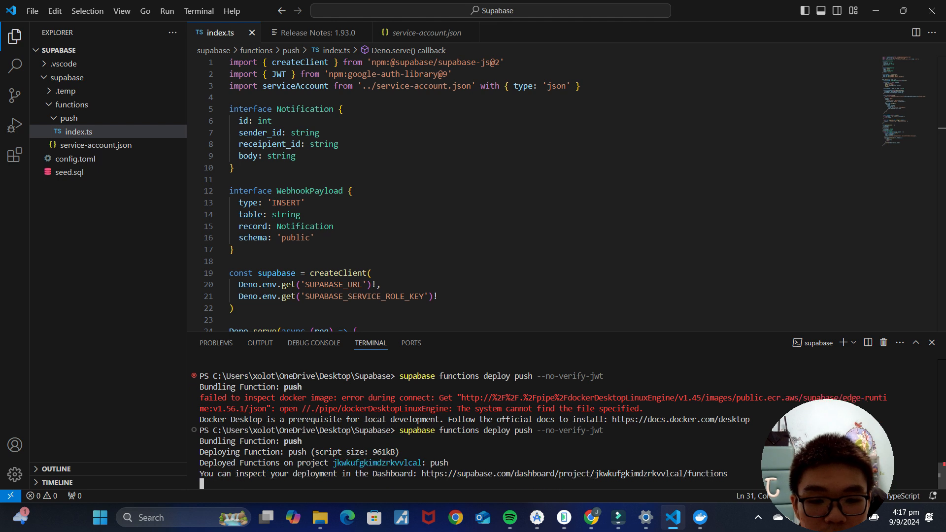
pyautogui.click(593, 518)
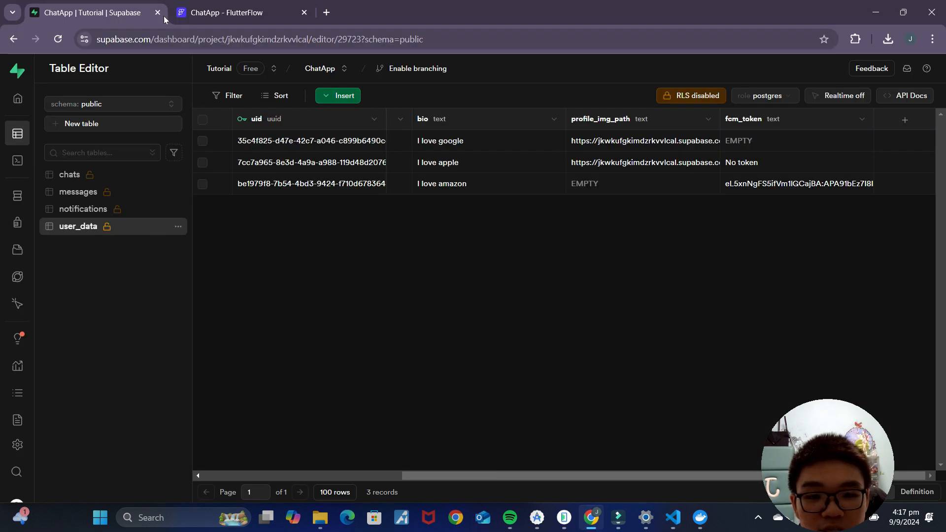
# Step: Confirm in Edge Functions that push now shows 2 deployments
pyautogui.moveTo(28, 225)
pyautogui.click(39, 284)
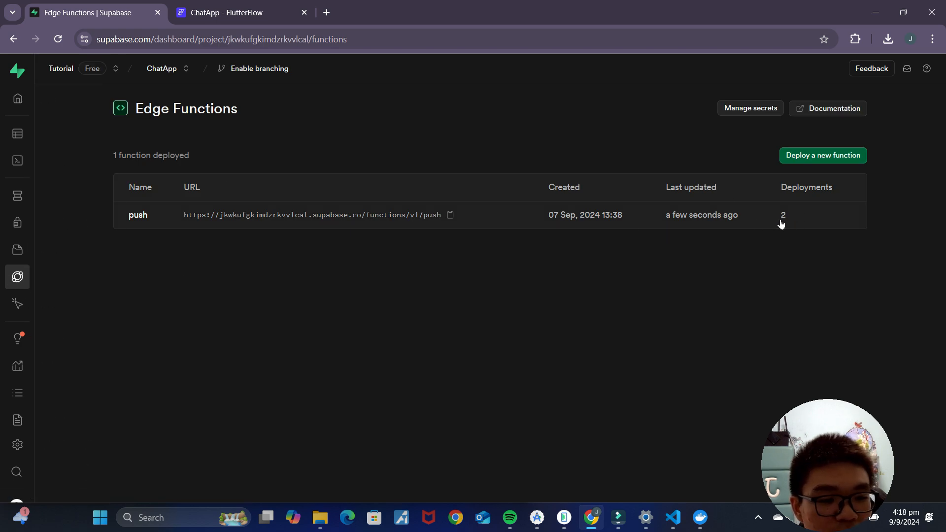
pyautogui.moveTo(684, 223)
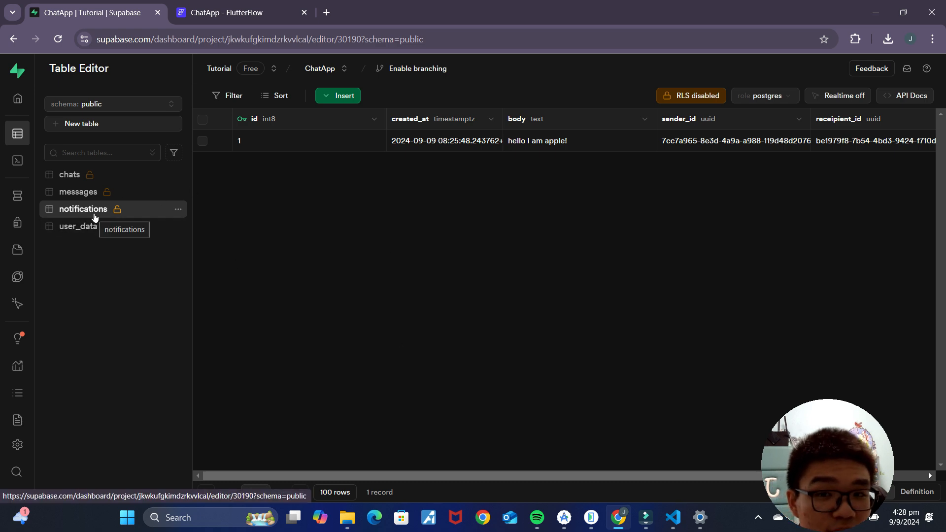
# Step: Start a new database webhook named pushNotification
pyautogui.click(17, 195)
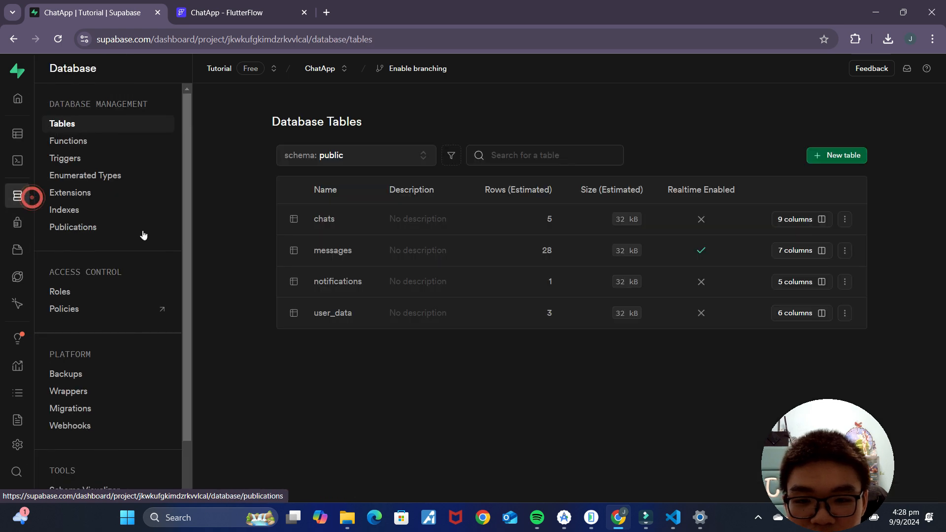
pyautogui.click(81, 426)
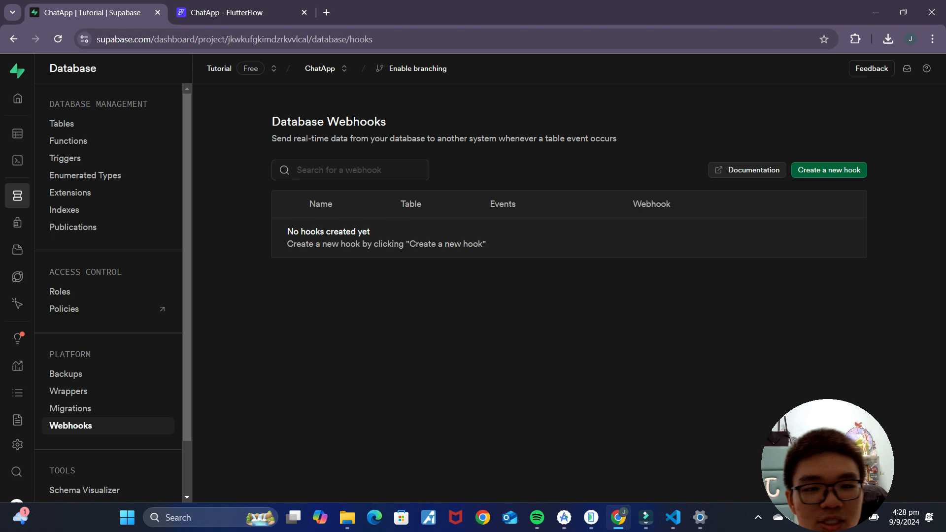
pyautogui.click(830, 171)
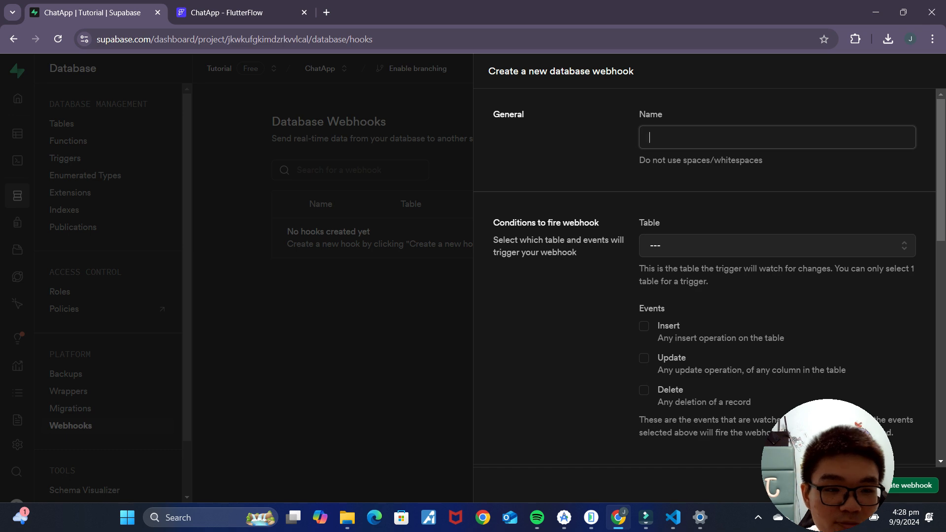
pyautogui.write('pushNotification')
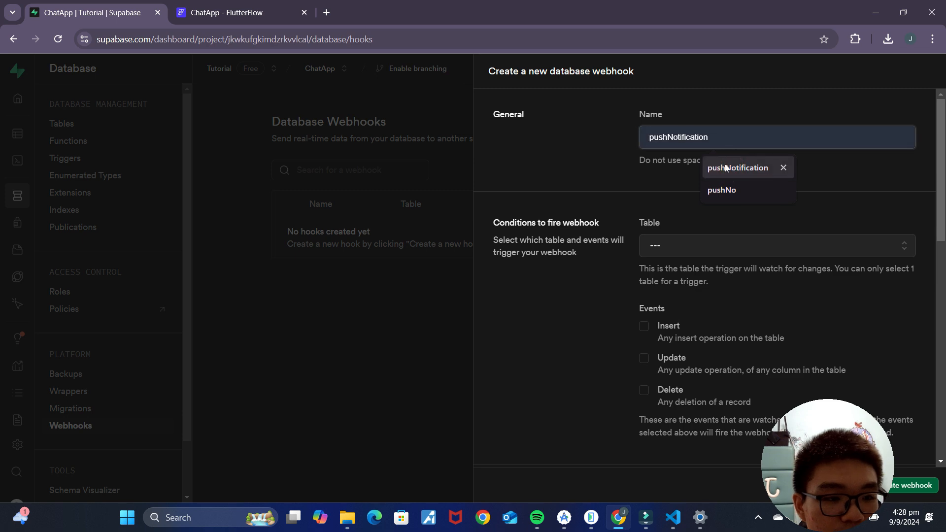
pyautogui.click(734, 169)
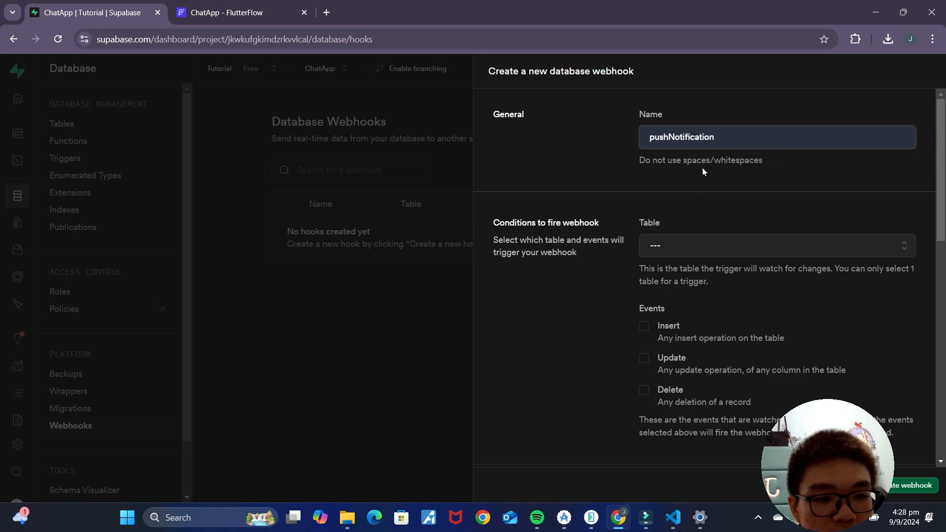
# Step: Have it send notifications INSERT events by POST to the push edge function, and create it
pyautogui.click(695, 253)
pyautogui.scroll(-10, 754, 341)
pyautogui.click(709, 310)
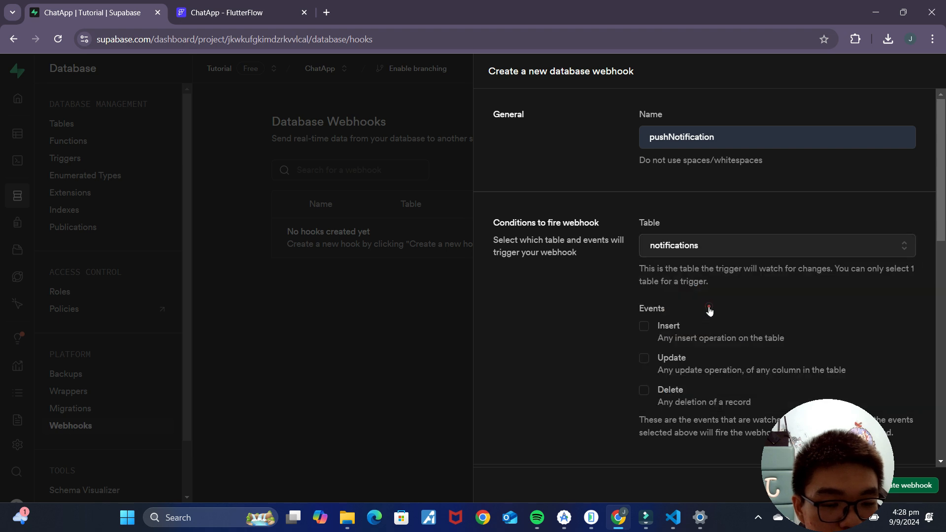
pyautogui.scroll(-3, 736, 301)
pyautogui.click(644, 203)
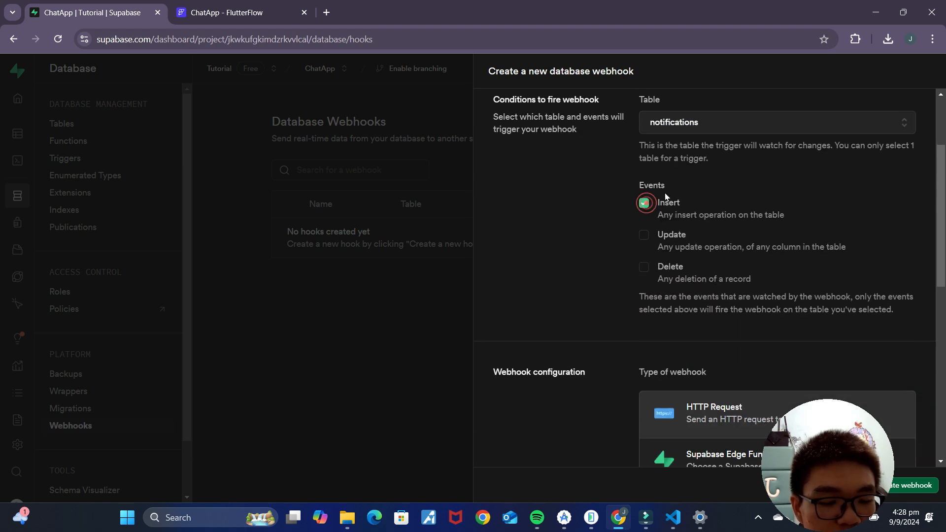
pyautogui.scroll(-4, 739, 246)
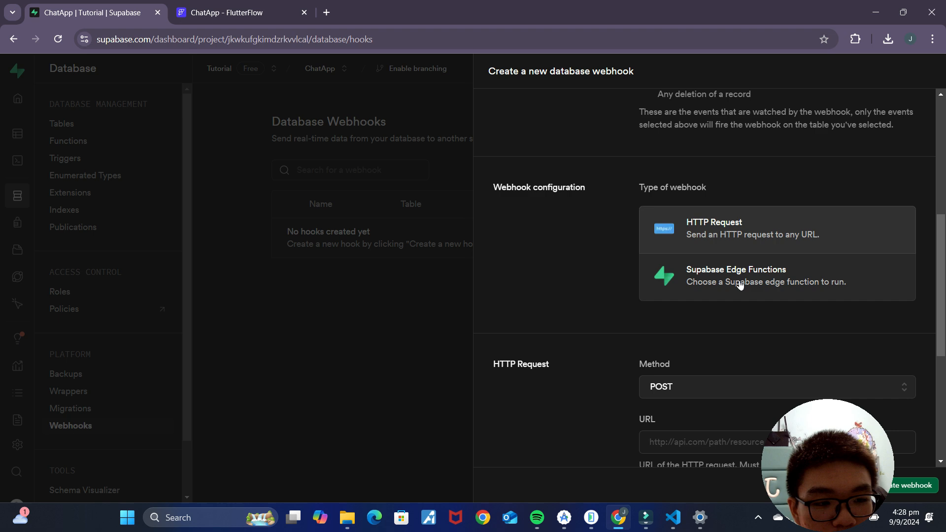
pyautogui.click(740, 285)
pyautogui.scroll(-4, 794, 333)
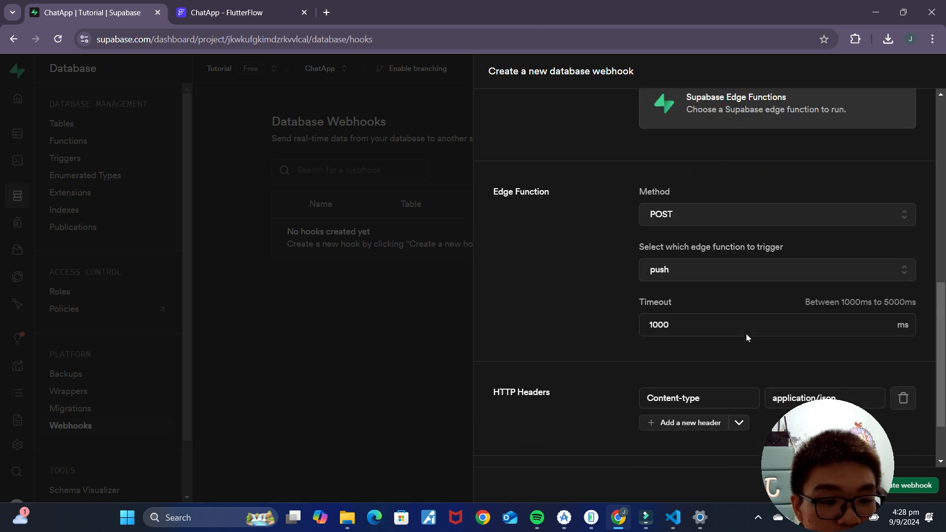
pyautogui.scroll(-2, 746, 338)
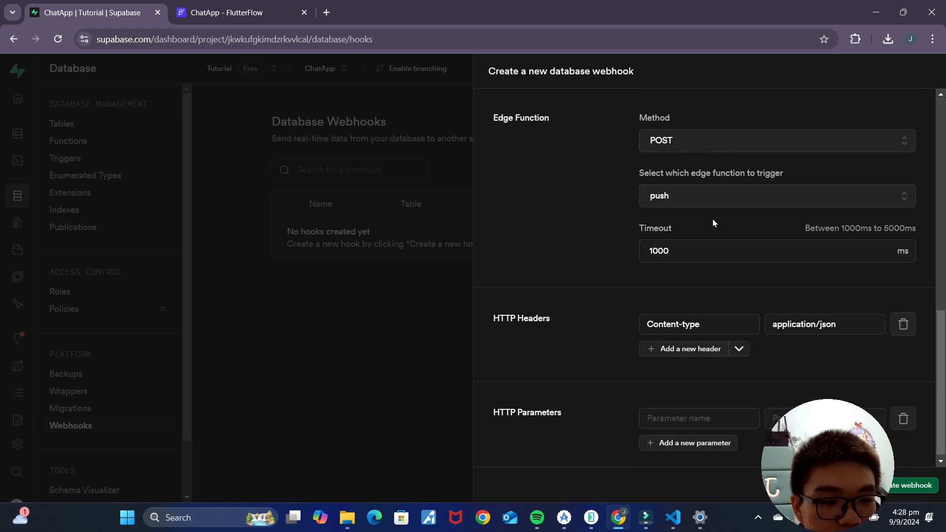
pyautogui.scroll(-1, 805, 295)
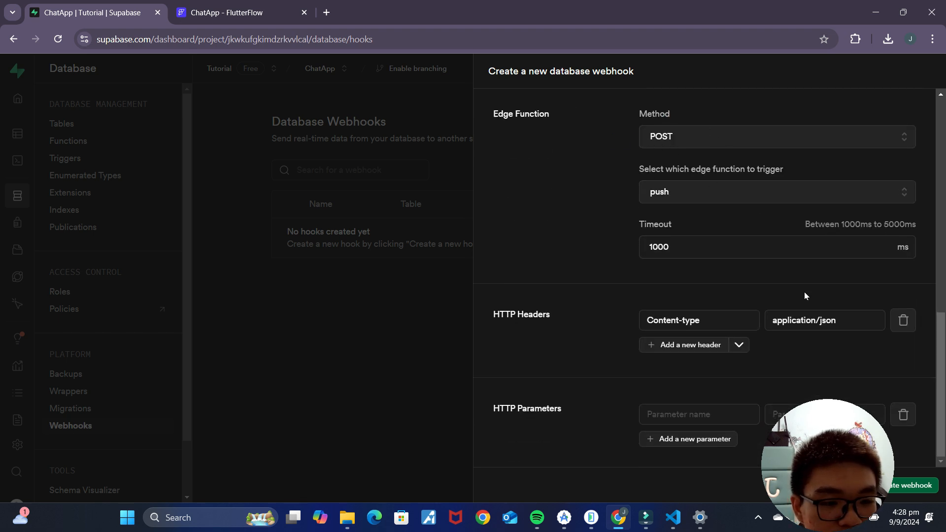
pyautogui.click(909, 486)
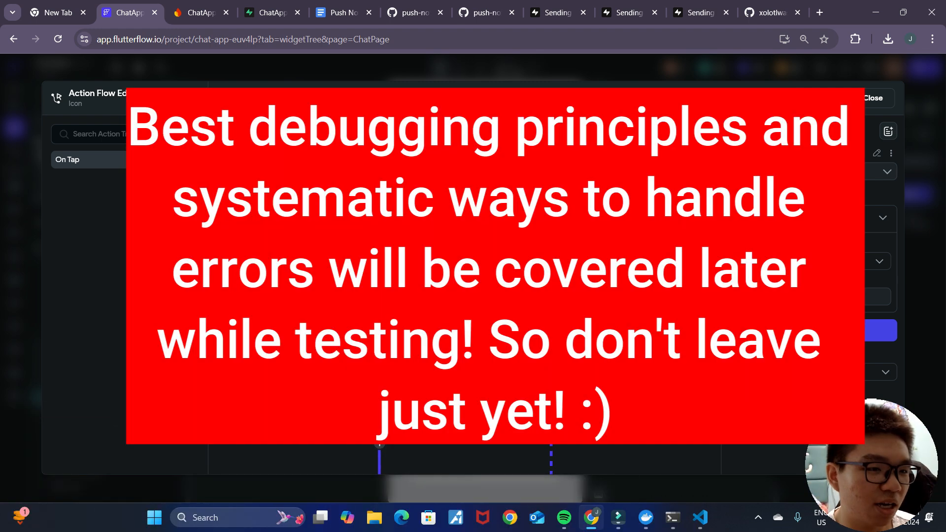
# Step: Close the action flow editor and run the APK install on the second emulator
pyautogui.click(884, 98)
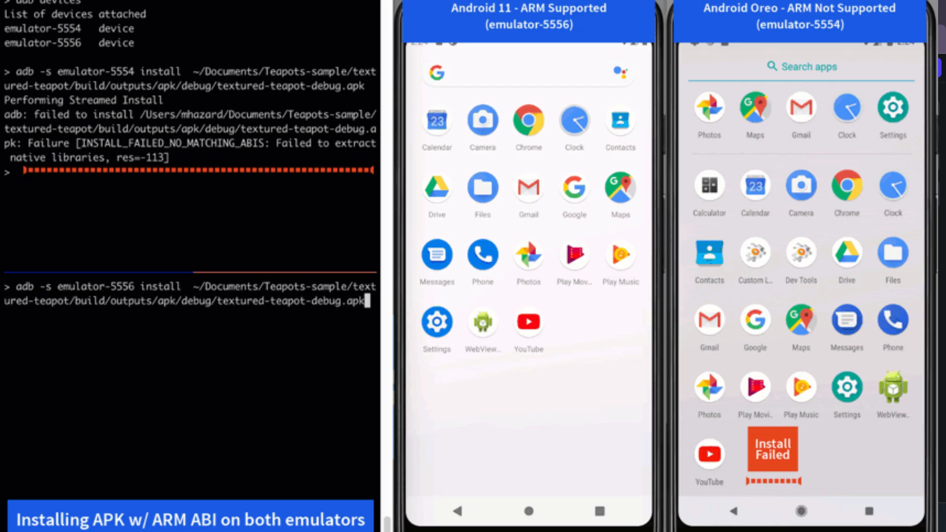
pyautogui.press('Return')
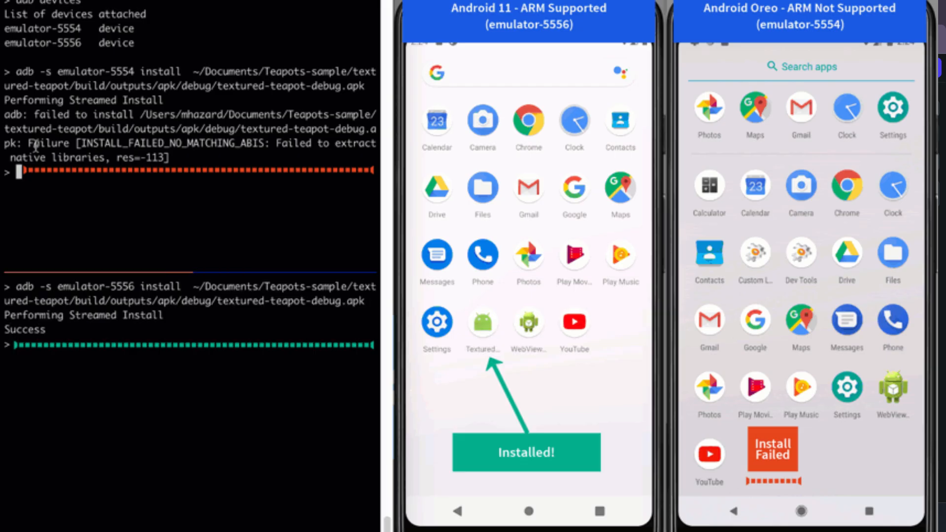
# Step: Review the install output: the INSTALL_FAILED_NO_MATCHING_ABIS error and the Success result
pyautogui.moveTo(29, 143); pyautogui.dragTo(272, 144)
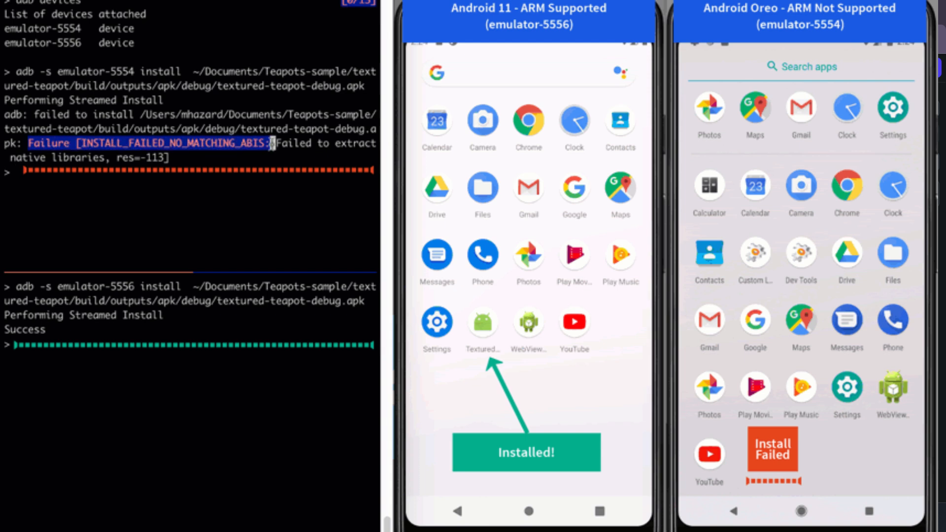
pyautogui.click(254, 157)
pyautogui.click(52, 326)
pyautogui.moveTo(50, 331); pyautogui.dragTo(3, 325)
# Step: Launch the Textured teapot app on the Android 11 emulator and spin the teapot
pyautogui.click(469, 351)
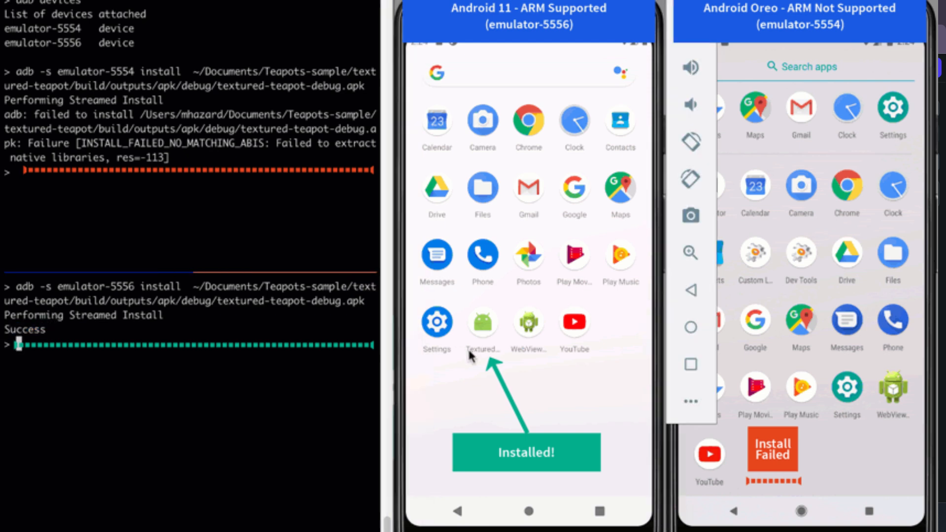
pyautogui.click(482, 325)
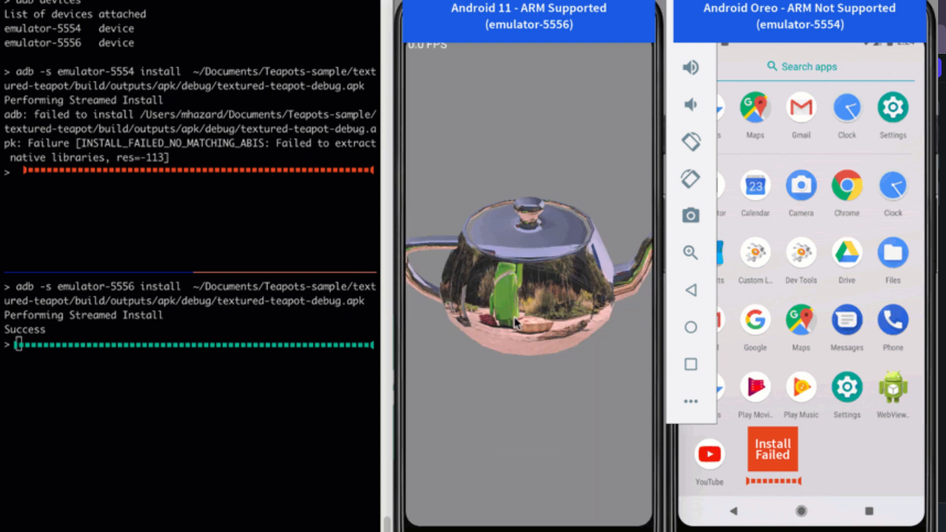
pyautogui.moveTo(549, 252); pyautogui.dragTo(504, 294)
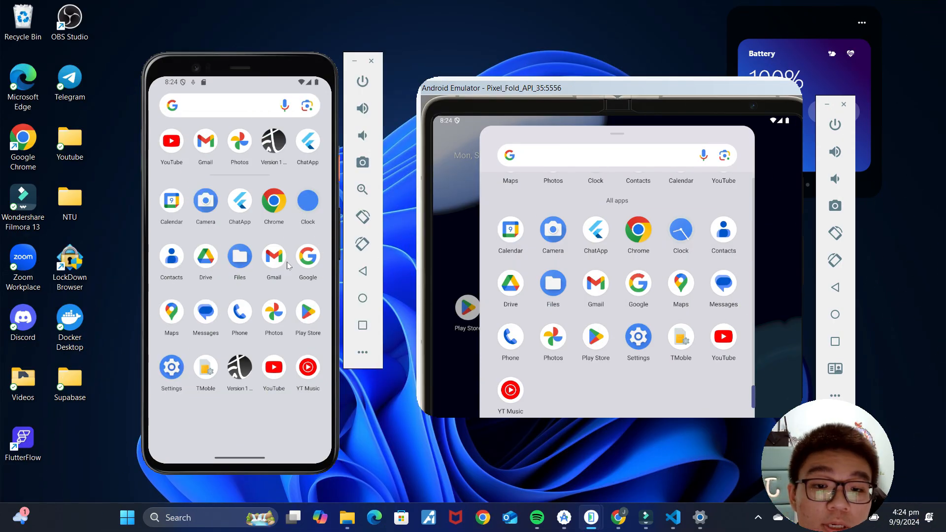
# Step: Launch ChatApp on the phone, allow notifications, and enter the test account's email and password
pyautogui.click(240, 201)
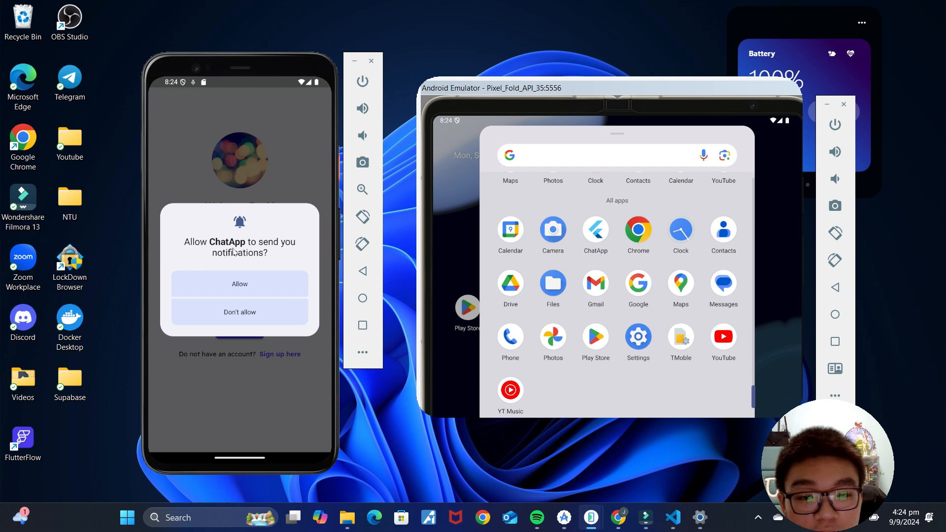
pyautogui.click(262, 288)
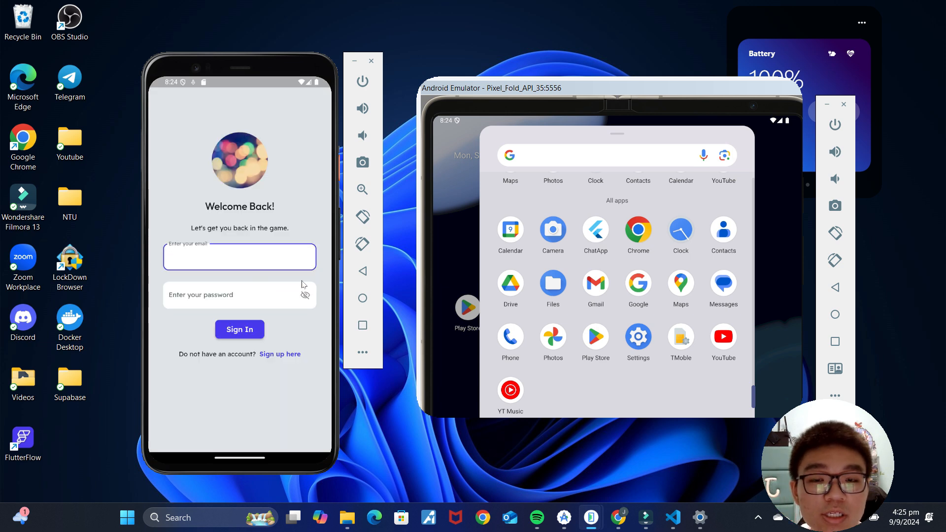
pyautogui.click(265, 260)
pyautogui.write('test@gmail')
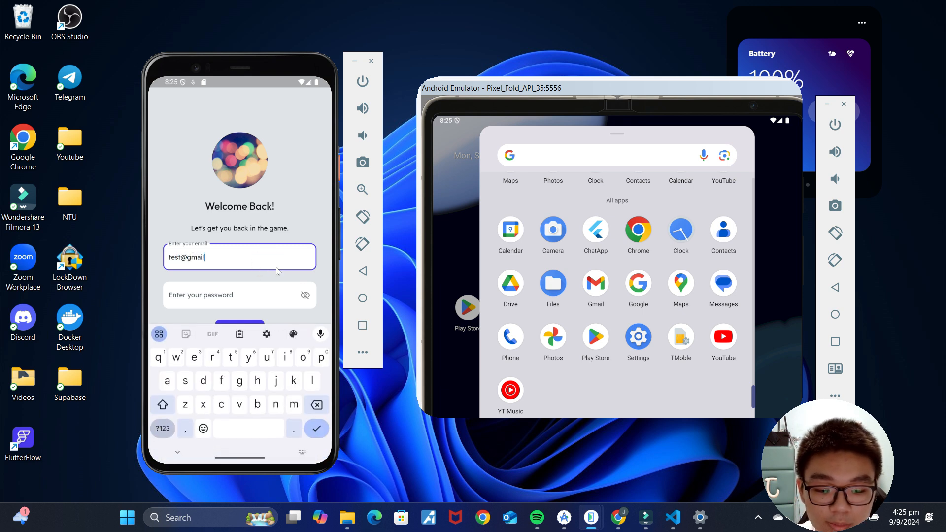
pyautogui.click(257, 296)
pyautogui.write('12')
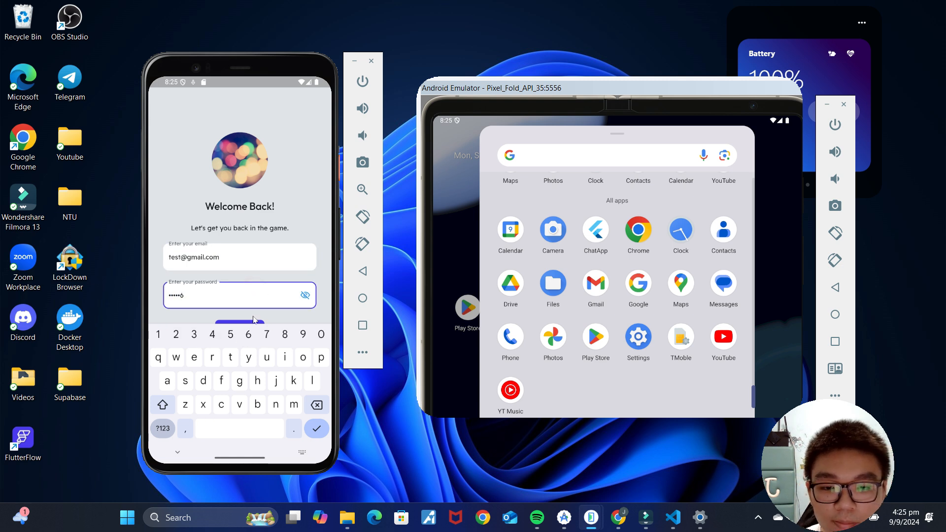
# Step: Sign in, open the Profile page, then launch ChatApp on the Pixel Fold
pyautogui.click(254, 319)
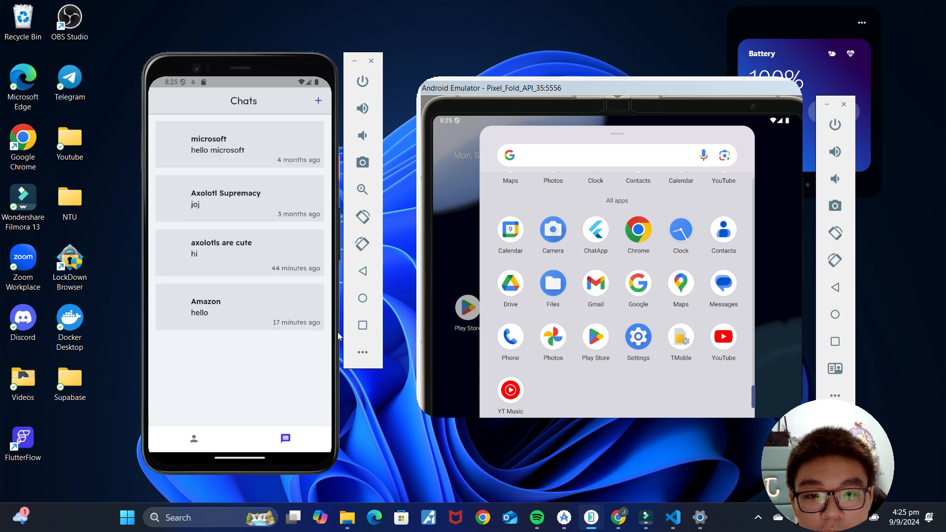
pyautogui.click(219, 434)
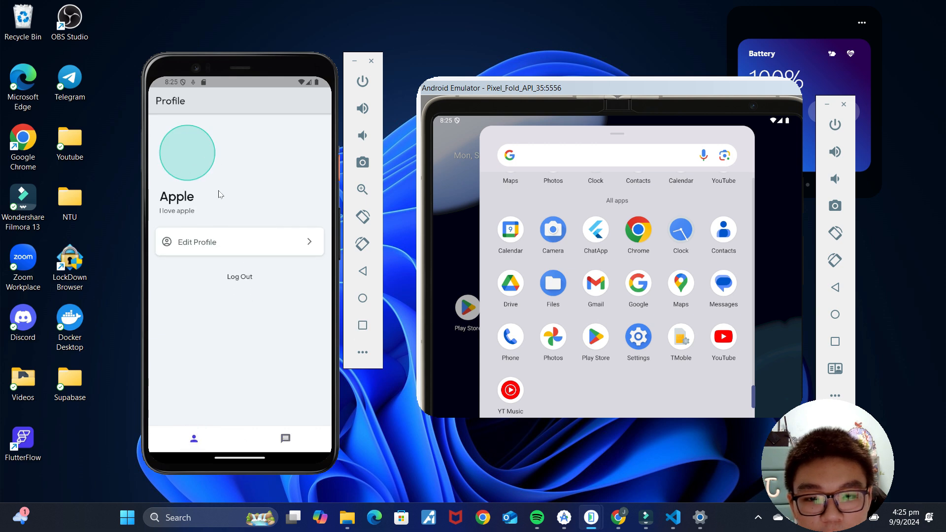
pyautogui.click(598, 225)
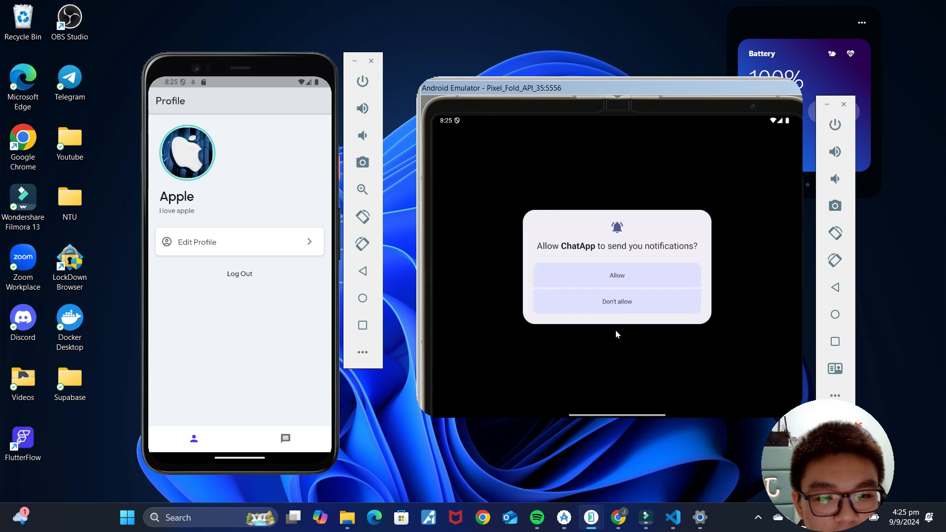
# Step: On the Pixel Fold, allow ChatApp notifications and sign in with the second account's credentials
pyautogui.click(668, 277)
pyautogui.click(626, 289)
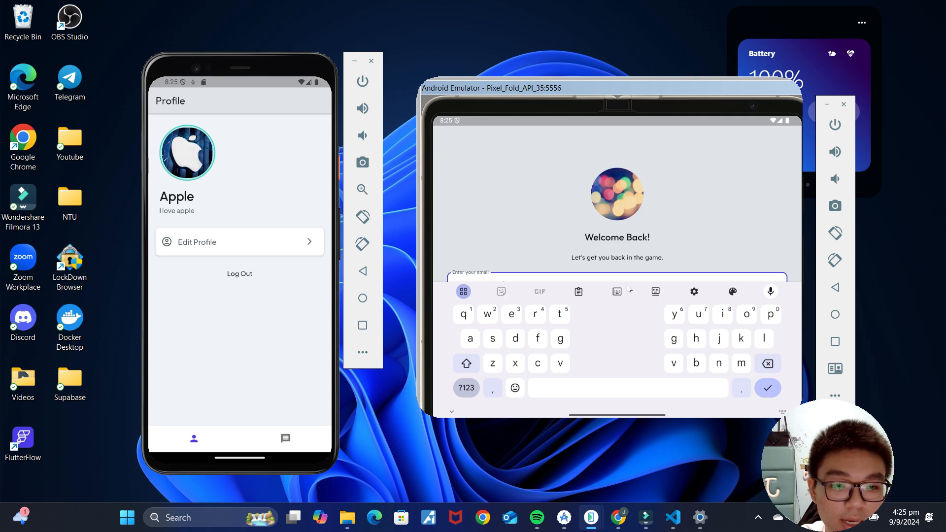
pyautogui.click(531, 234)
pyautogui.click(506, 319)
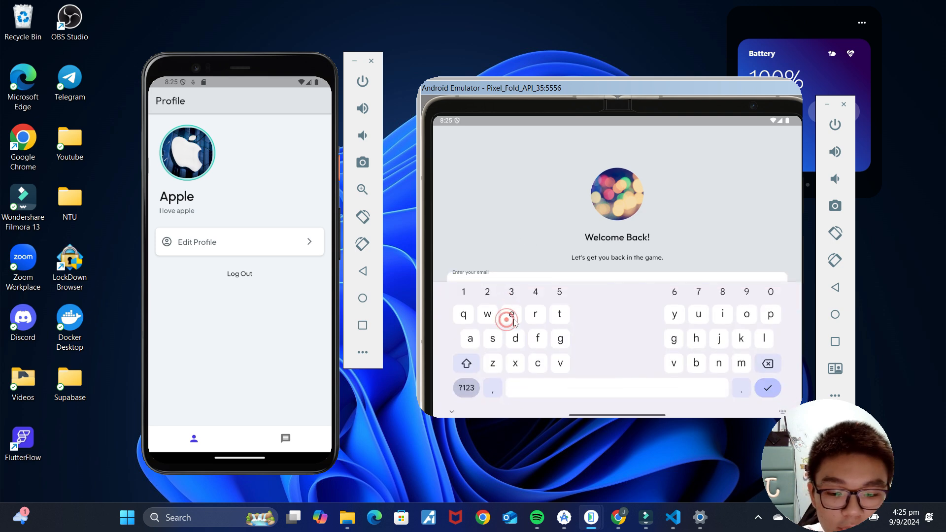
pyautogui.click(475, 209)
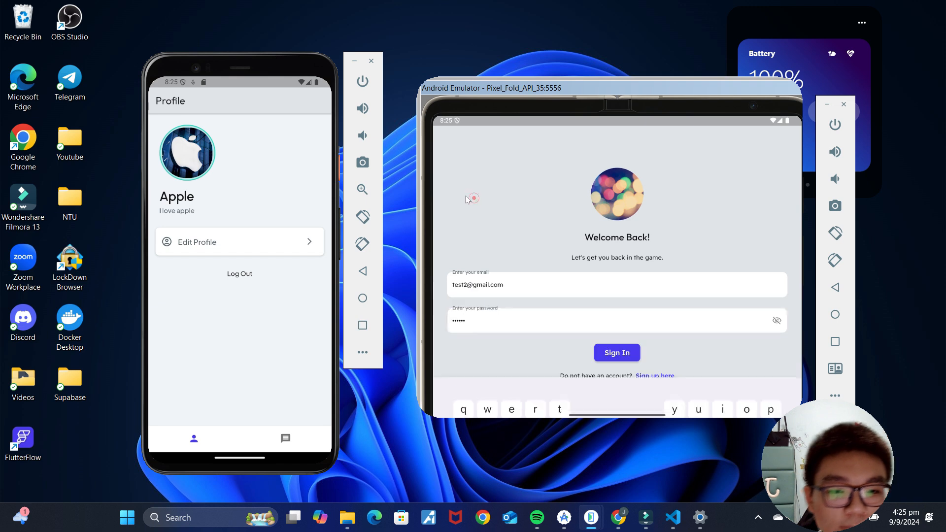
pyautogui.click(612, 354)
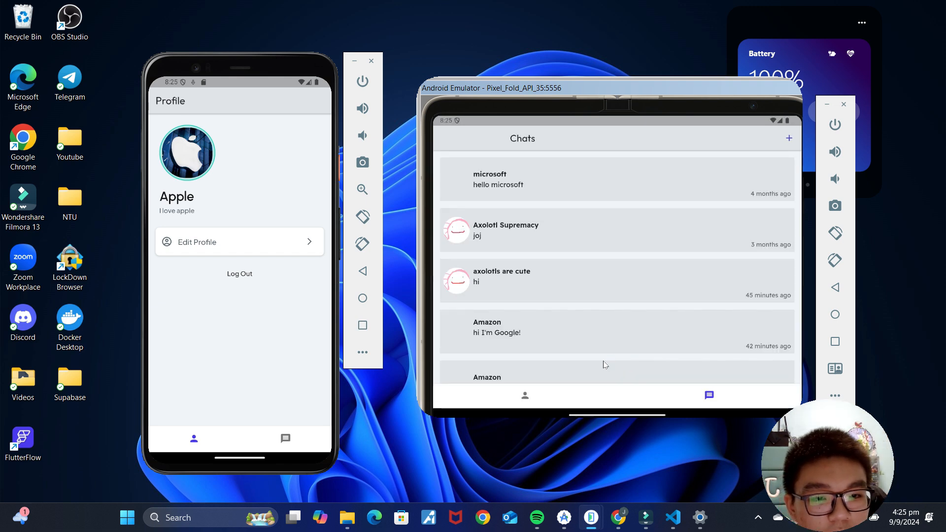
# Step: Bring up the Chats lists on both the phone and the Pixel Fold
pyautogui.click(286, 439)
pyautogui.click(525, 395)
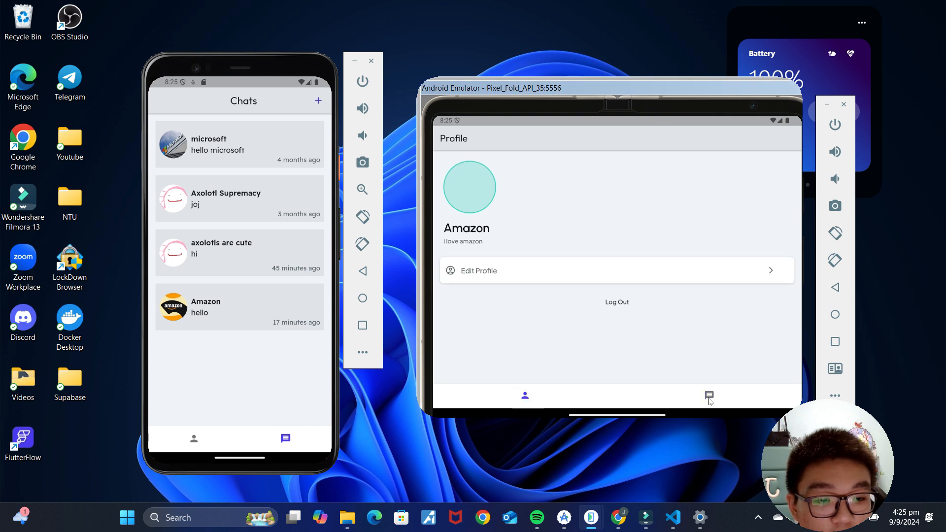
pyautogui.click(709, 397)
# Step: Open the Amazon chat on the phone and send 'hello I am apple!'
pyautogui.click(253, 306)
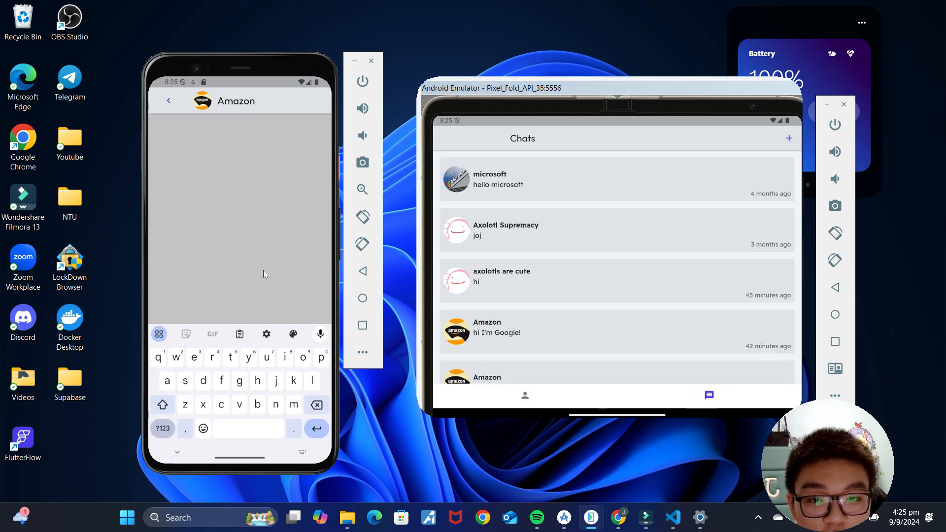
pyautogui.click(259, 240)
pyautogui.click(239, 410)
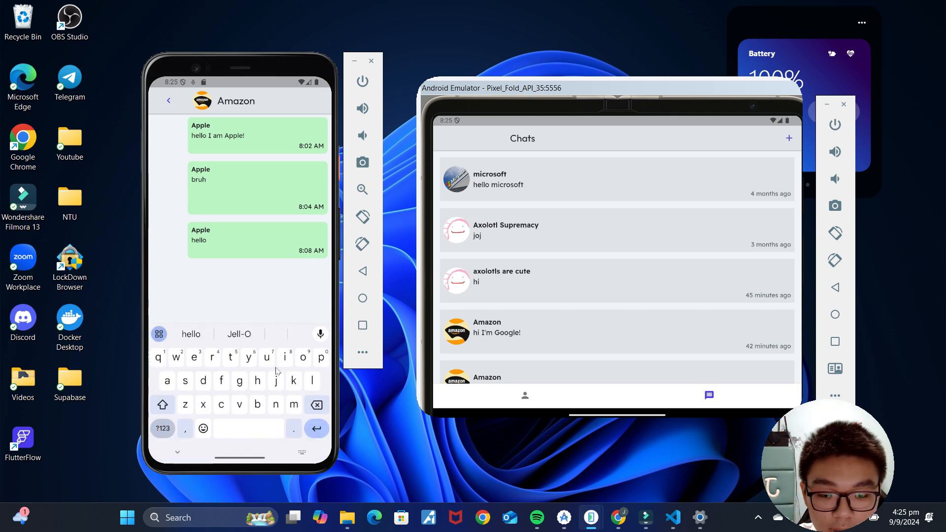
pyautogui.write('ppl')
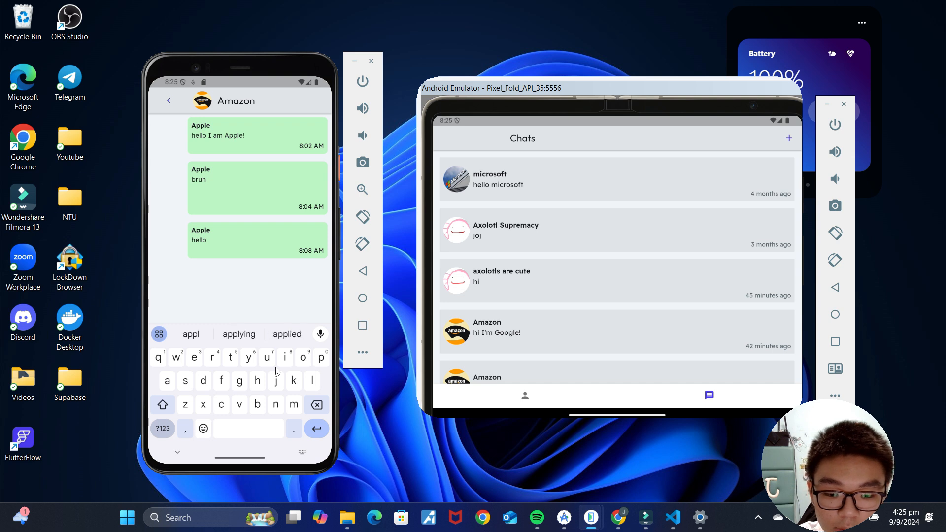
pyautogui.press('BackSpace')
pyautogui.press('BackSpace')
pyautogui.press('BackSpace')
pyautogui.press('BackSpace')
pyautogui.click(241, 304)
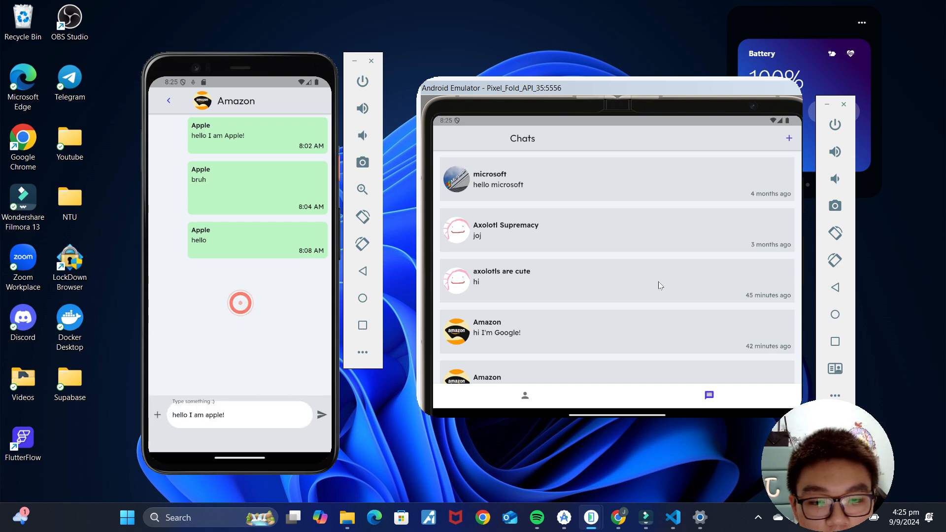
pyautogui.click(321, 416)
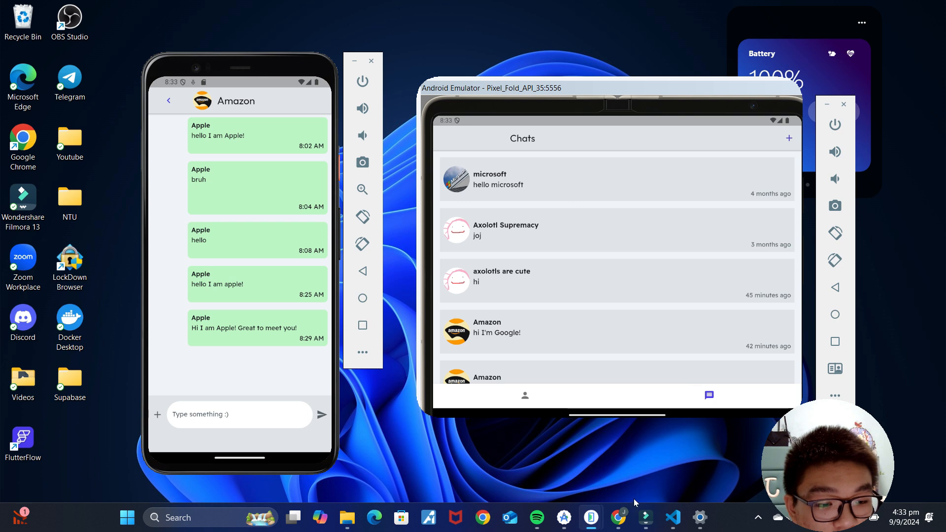
# Step: In the Supabase dashboard, open the push edge function and view its Logs
pyautogui.moveTo(618, 516)
pyautogui.click(627, 435)
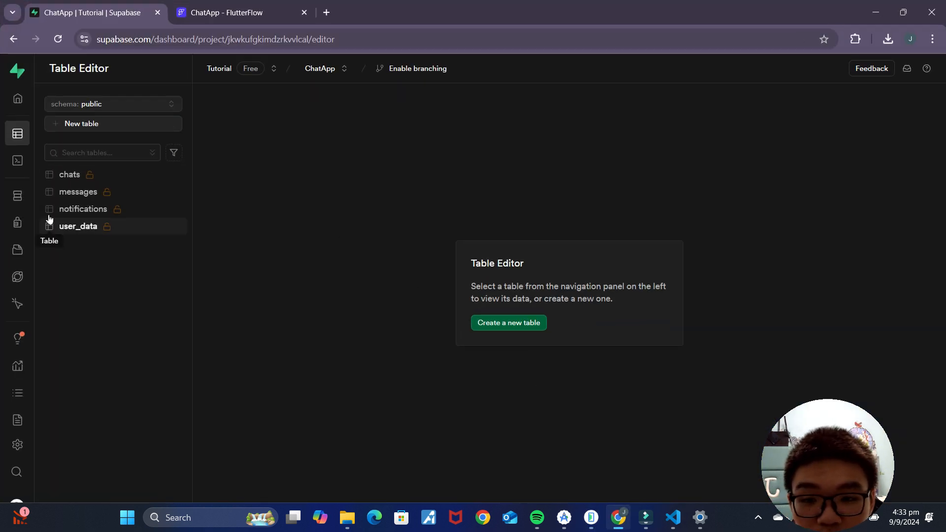
pyautogui.moveTo(19, 294)
pyautogui.click(29, 276)
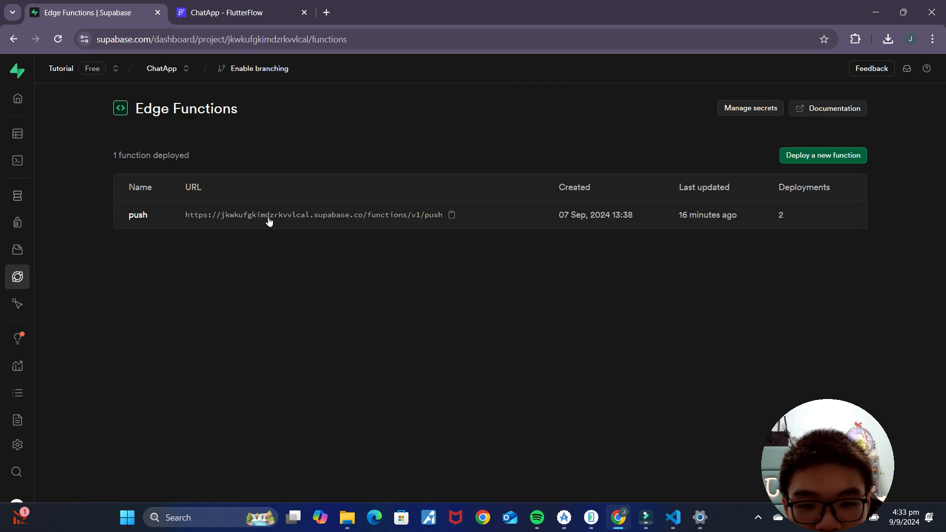
pyautogui.click(268, 220)
pyautogui.scroll(-3, 372, 270)
pyautogui.scroll(3, 373, 270)
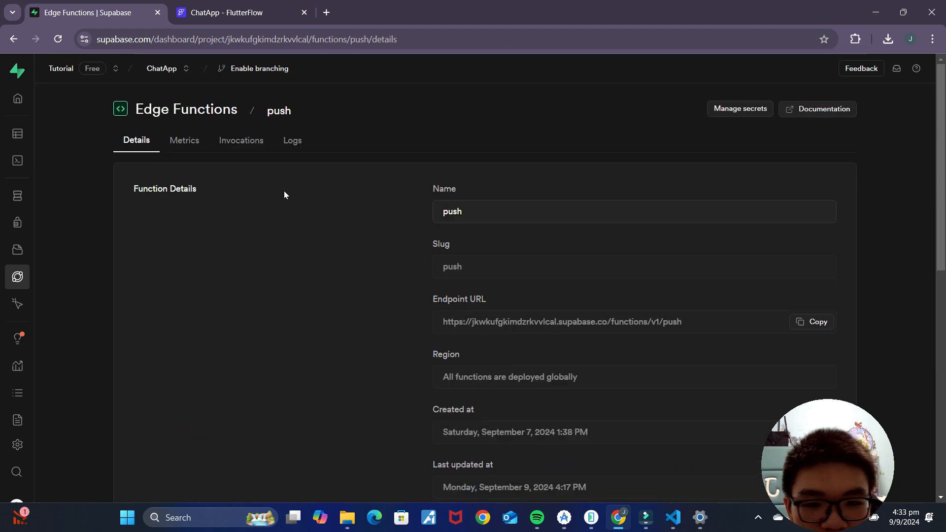
pyautogui.click(236, 147)
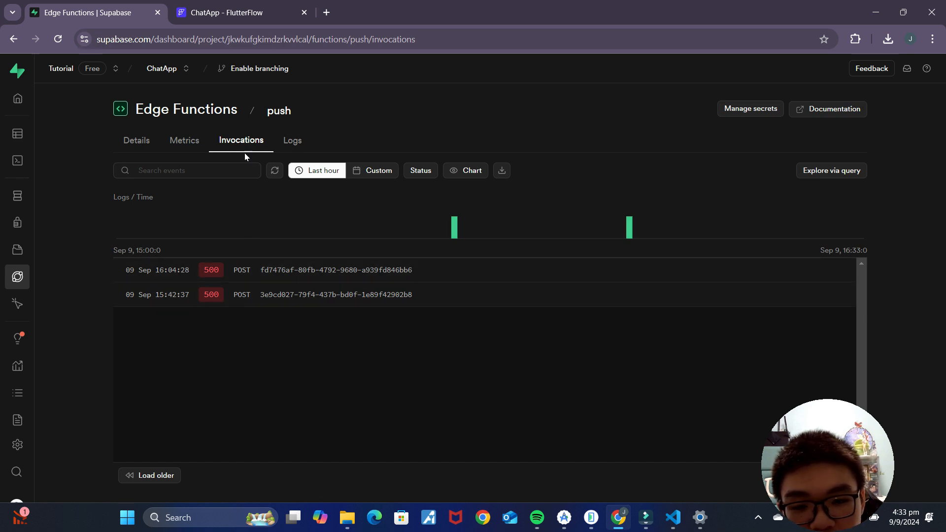
pyautogui.click(295, 143)
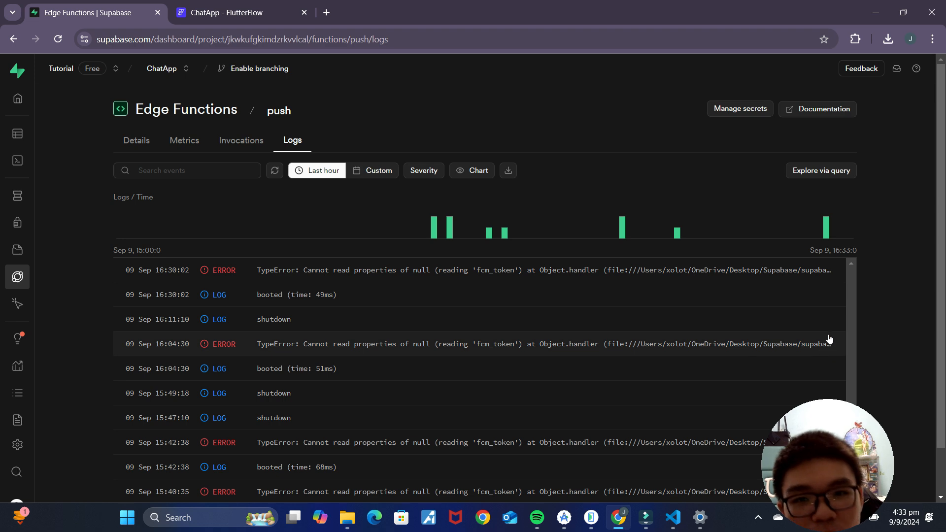
# Step: Open the latest ERROR log entry and read its 'fcm_token' of null message
pyautogui.click(254, 271)
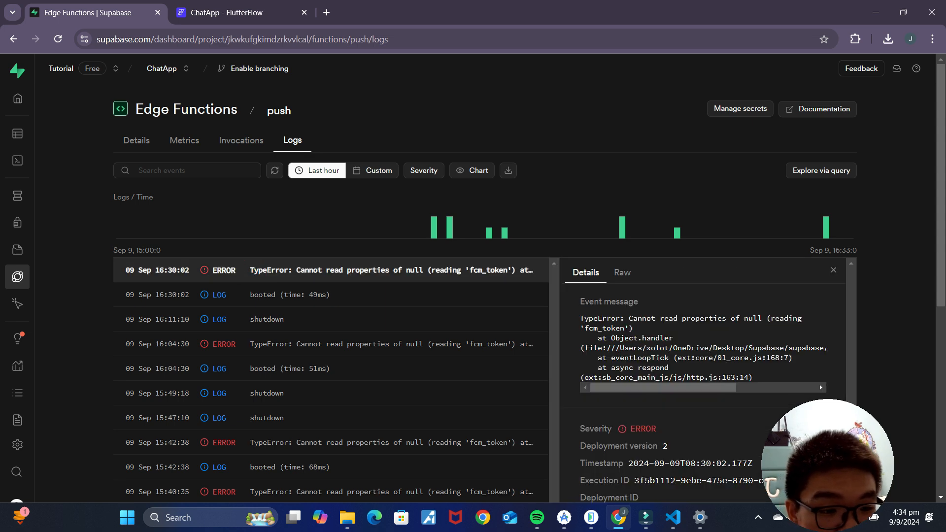
pyautogui.moveTo(616, 317); pyautogui.dragTo(580, 318)
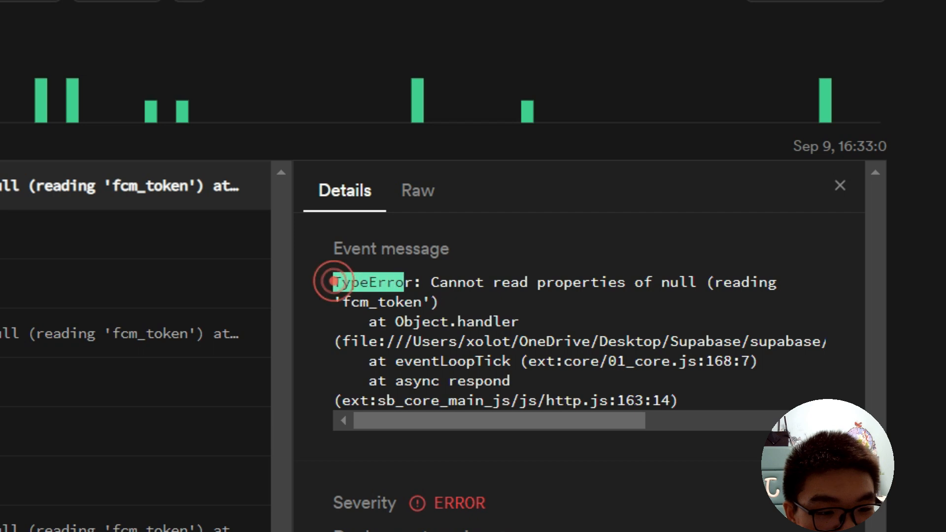
pyautogui.moveTo(333, 281); pyautogui.dragTo(440, 296)
pyautogui.click(453, 301)
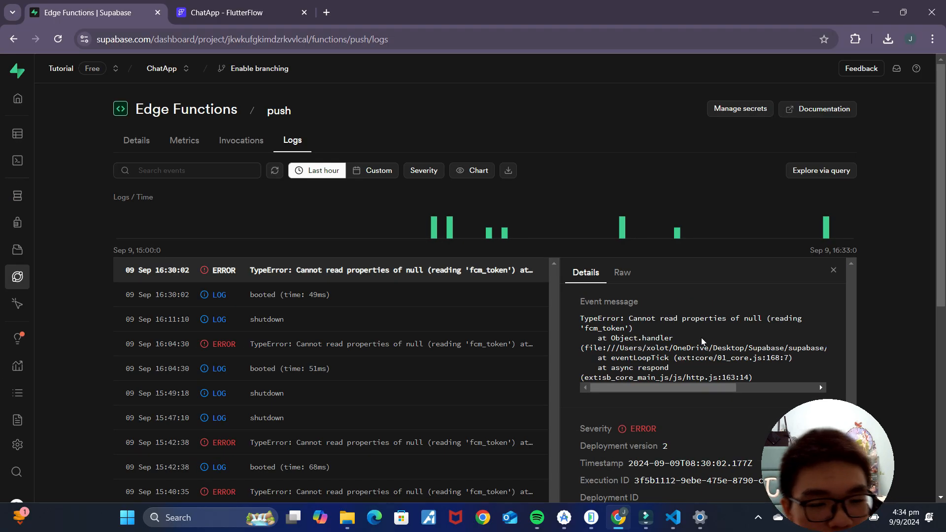
# Step: Open the user_data table in the Table Editor and scroll across its columns
pyautogui.moveTo(47, 134)
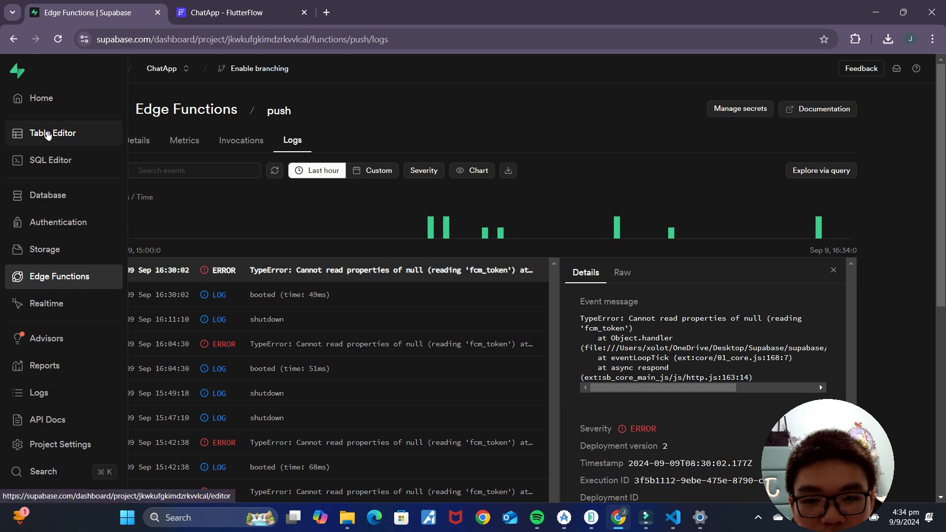
pyautogui.click(48, 134)
pyautogui.click(78, 226)
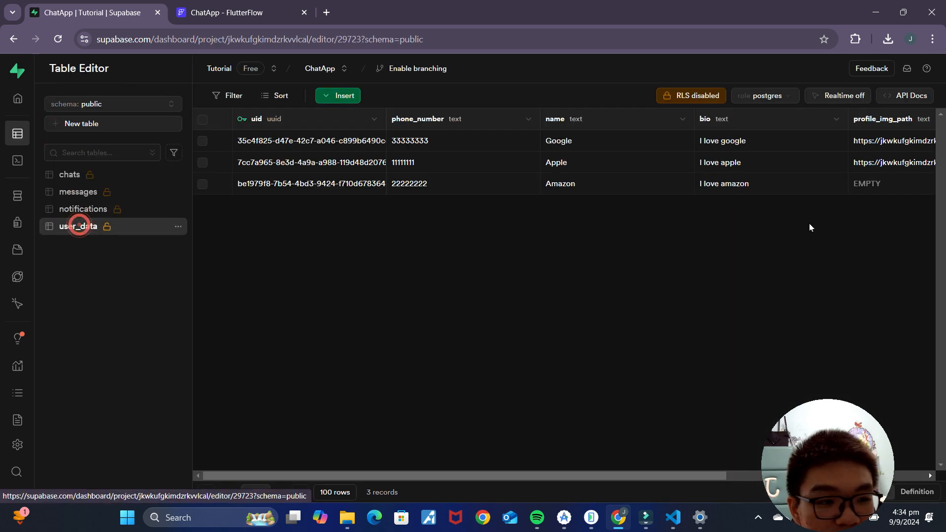
pyautogui.moveTo(659, 477); pyautogui.dragTo(862, 478)
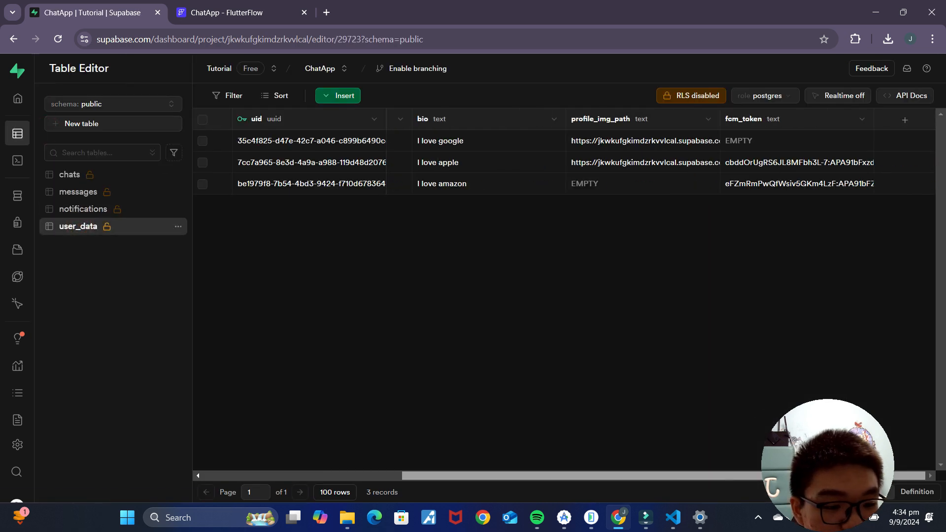
# Step: Switch to VS Code and inspect the user_data fcm_token query in index.ts
pyautogui.click(671, 518)
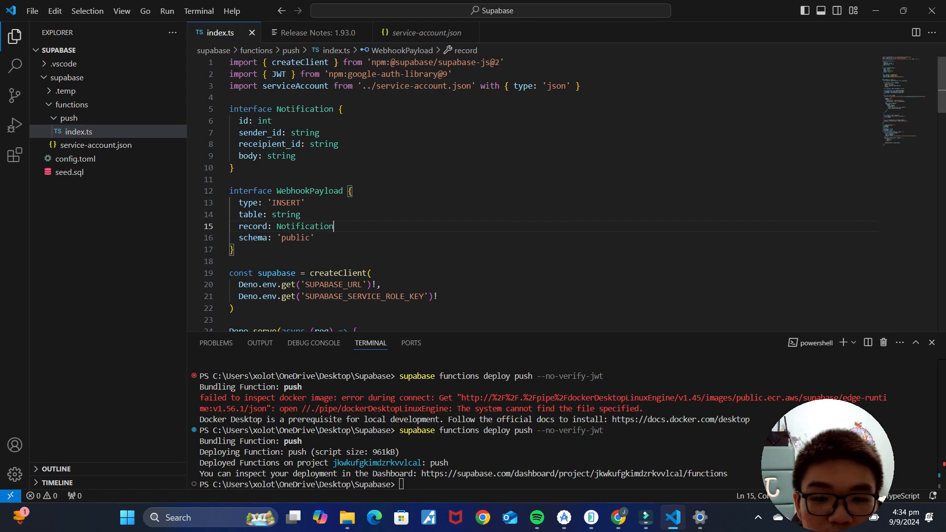
pyautogui.scroll(-3, 532, 193)
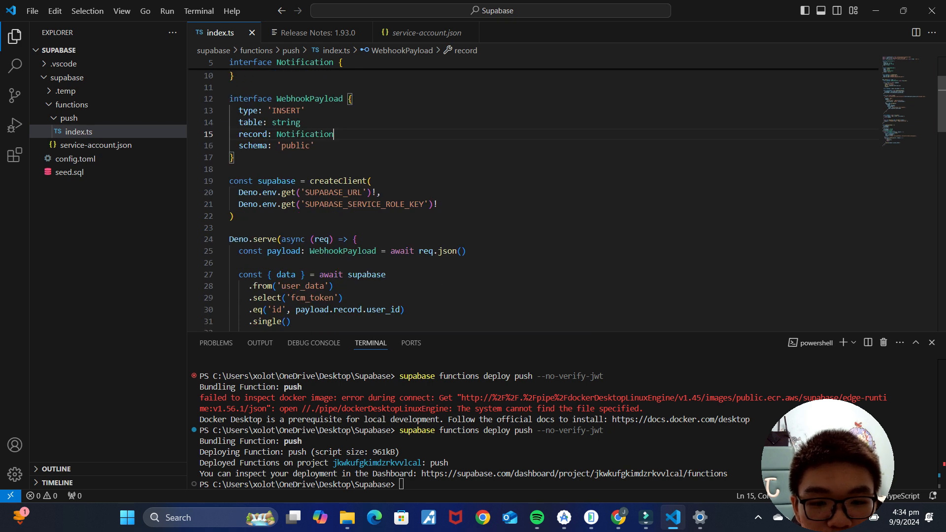
pyautogui.scroll(-2, 533, 198)
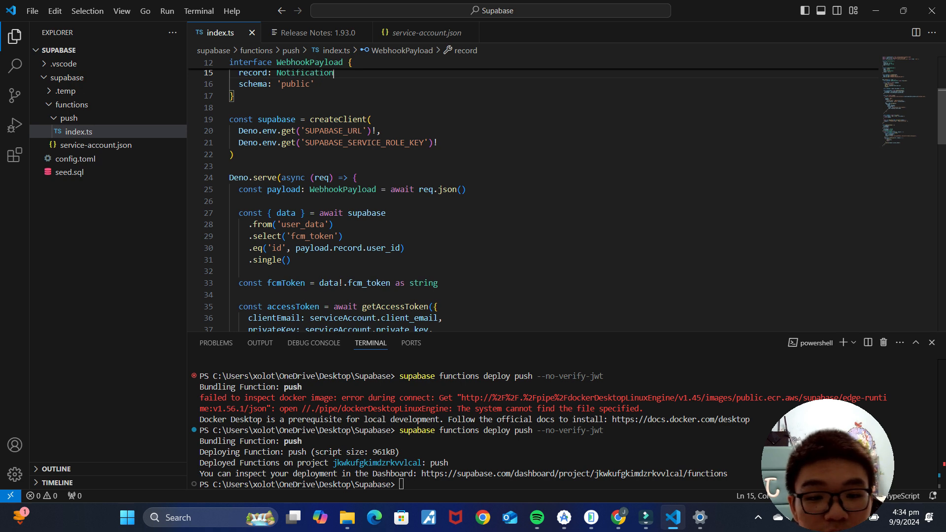
pyautogui.moveTo(238, 213); pyautogui.dragTo(292, 259)
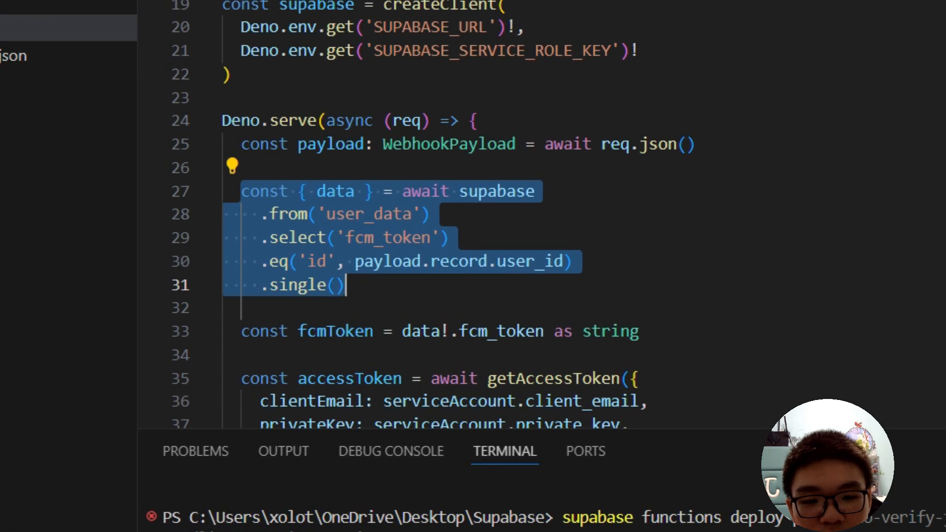
pyautogui.click(399, 286)
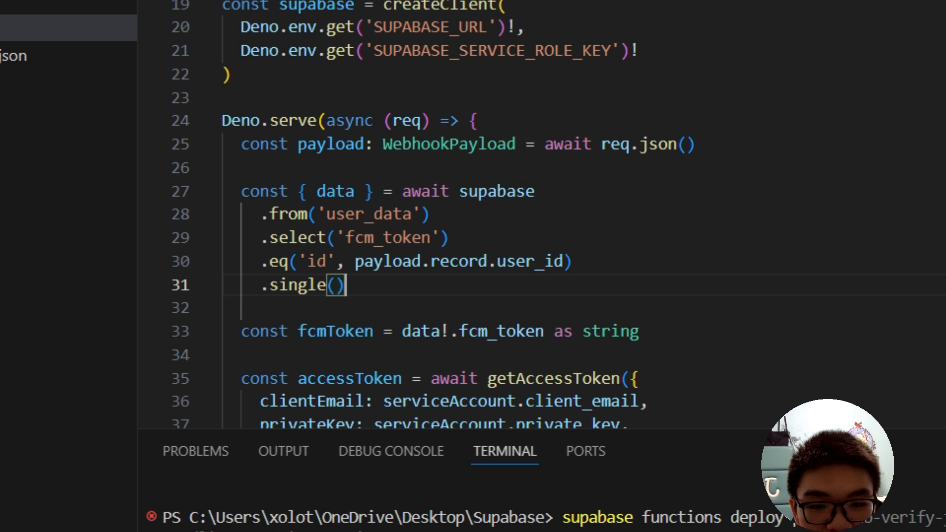
pyautogui.moveTo(262, 212); pyautogui.dragTo(251, 238)
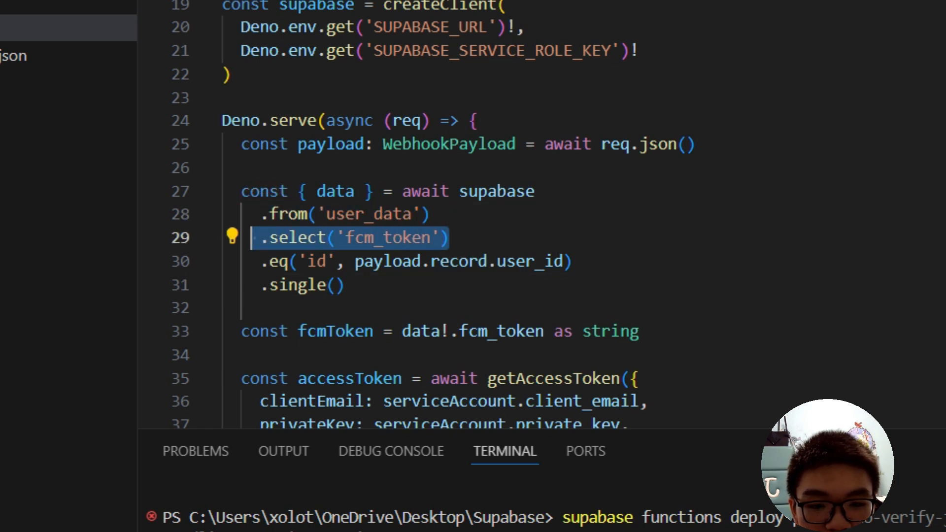
pyautogui.moveTo(432, 214); pyautogui.dragTo(260, 214)
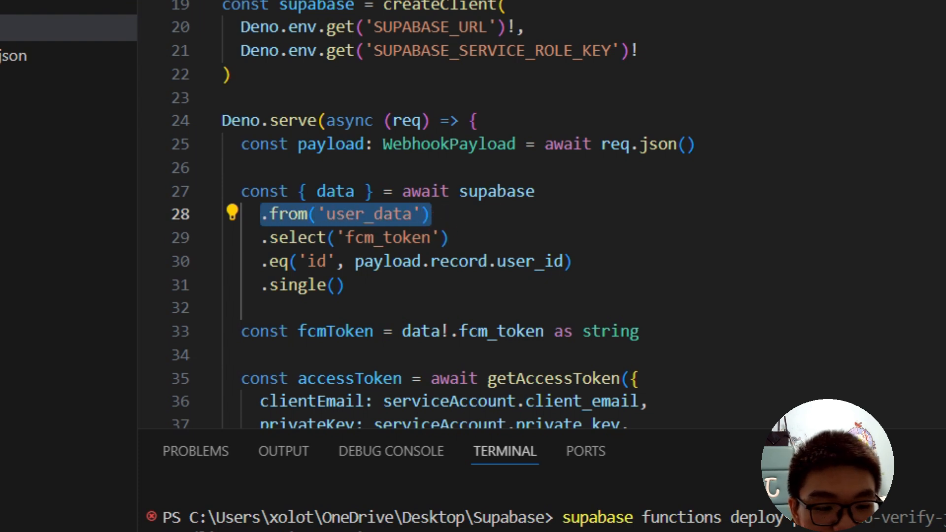
pyautogui.click(500, 229)
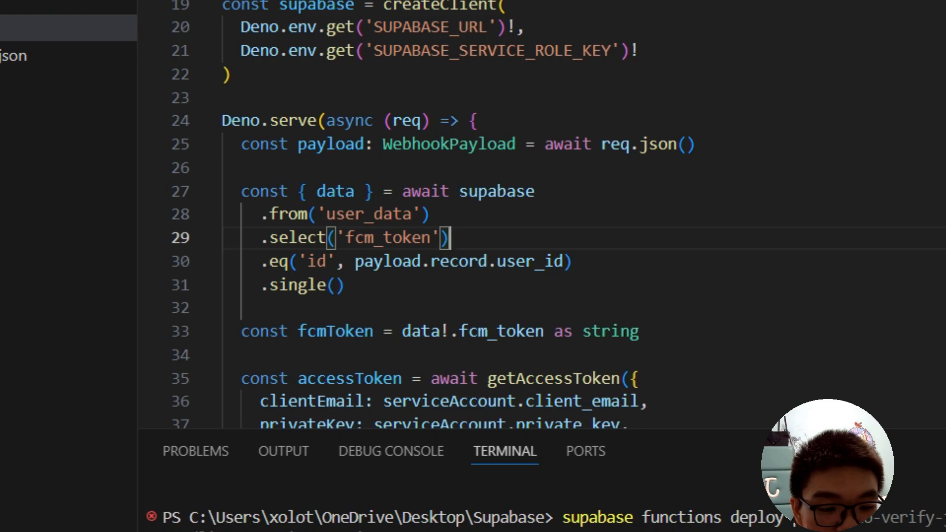
# Step: Compare the table's uid column with line 30's eq('id', payload.record.user_id) filter
pyautogui.click(618, 518)
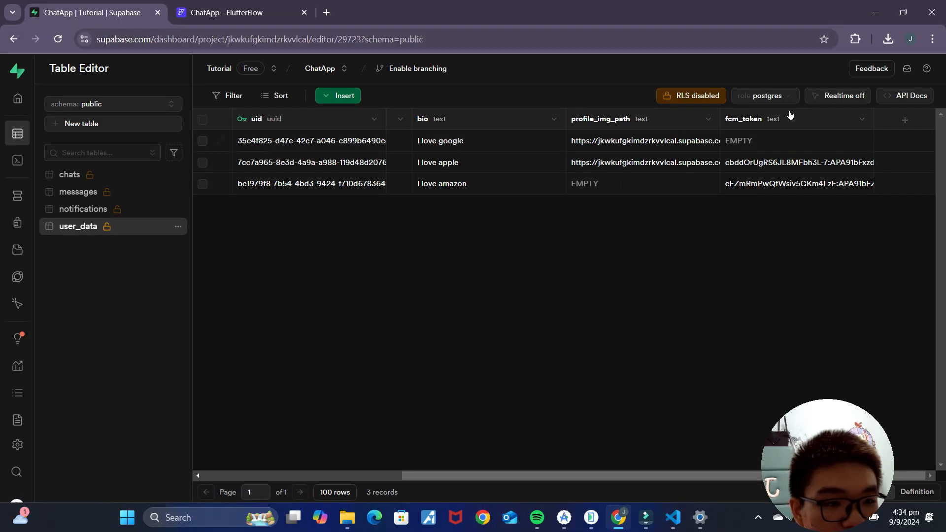
pyautogui.click(673, 517)
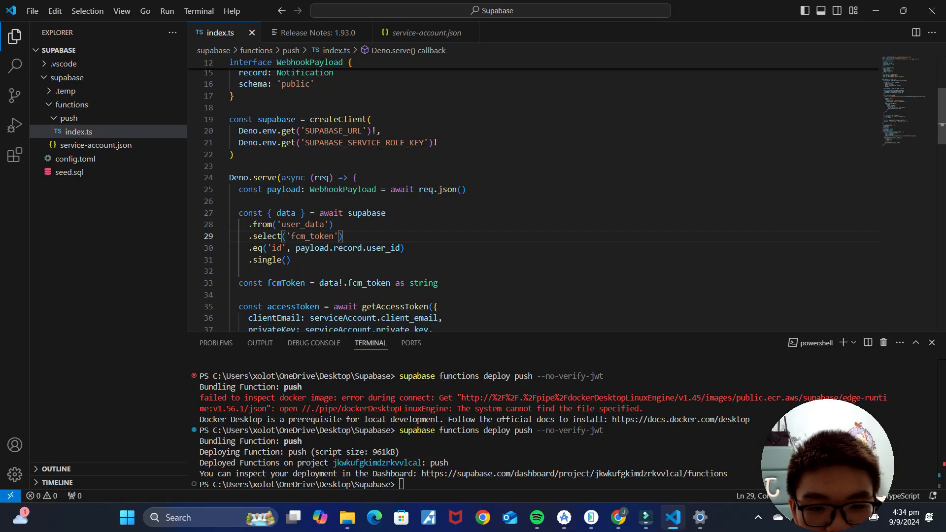
pyautogui.moveTo(249, 248); pyautogui.dragTo(377, 248)
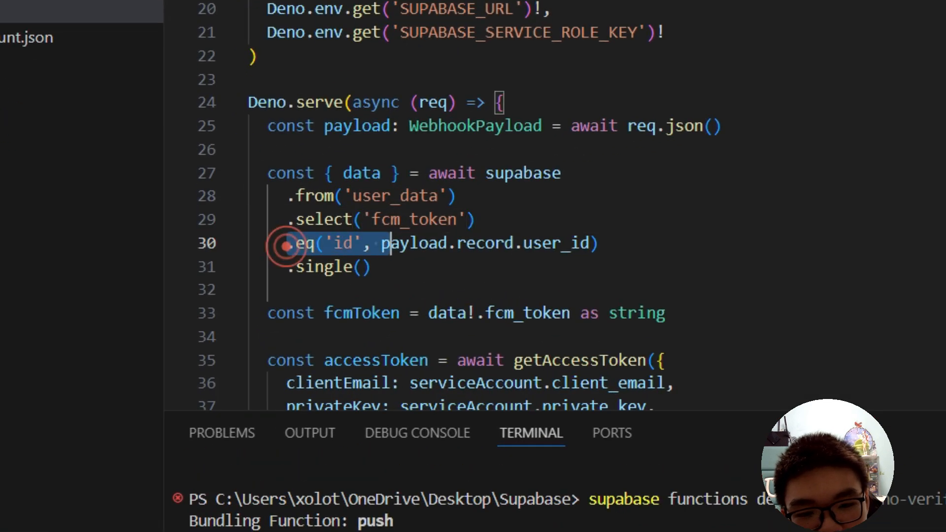
pyautogui.moveTo(544, 243); pyautogui.dragTo(601, 242)
pyautogui.click(633, 243)
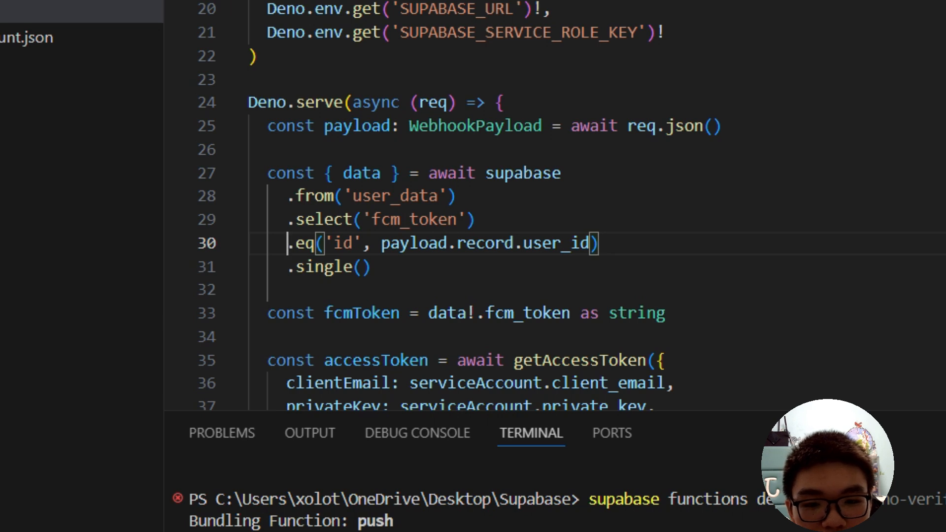
pyautogui.moveTo(287, 243); pyautogui.dragTo(590, 243)
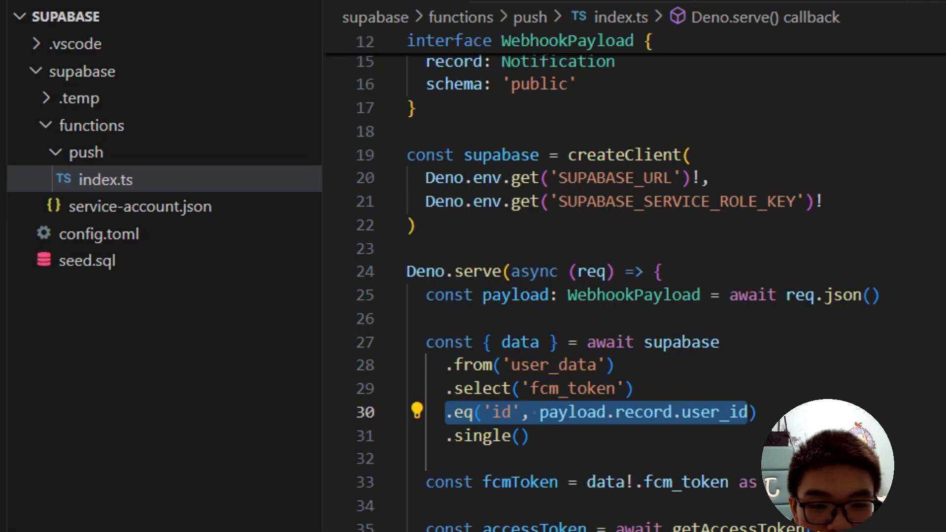
pyautogui.click(502, 436)
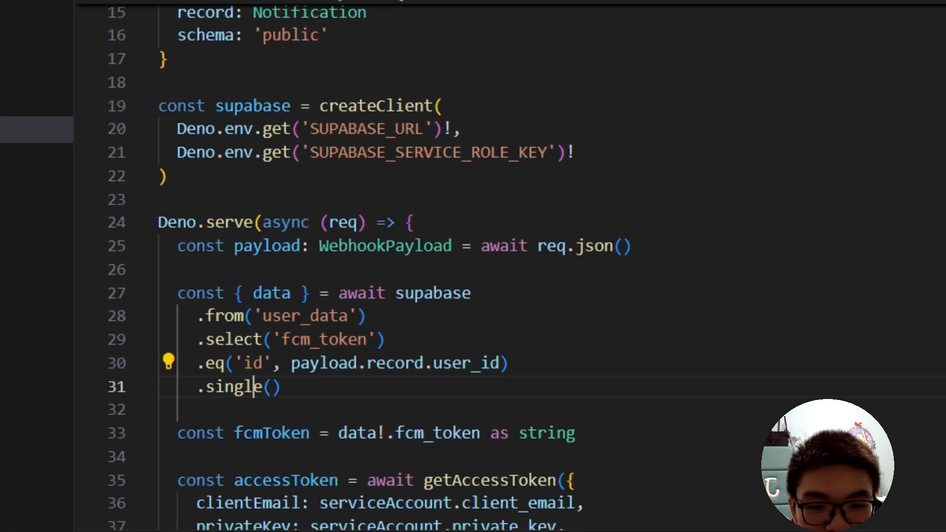
# Step: Change the filter column on line 30 from 'id' to 'uid'
pyautogui.click(493, 417)
pyautogui.write('u')
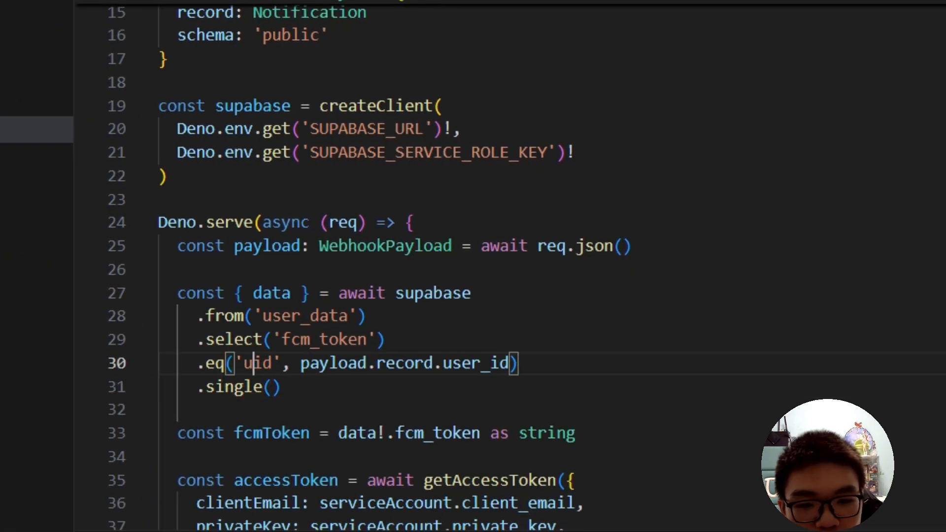
pyautogui.click(555, 344)
pyautogui.click(539, 368)
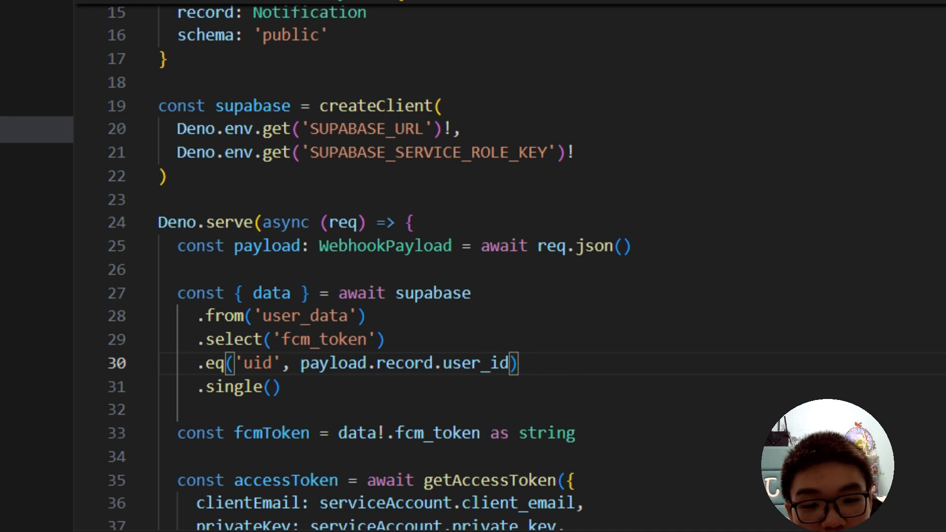
# Step: Replace payload.record.user_id with payload.record.receipient_id using autocomplete
pyautogui.moveTo(300, 363); pyautogui.dragTo(510, 364)
pyautogui.scroll(3, 395, 266)
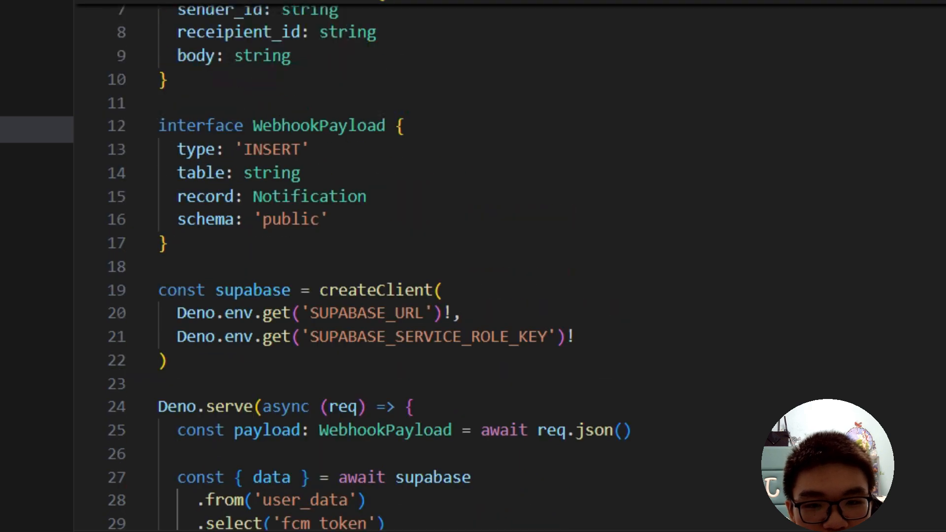
pyautogui.scroll(-1, 394, 266)
pyautogui.scroll(3, 394, 266)
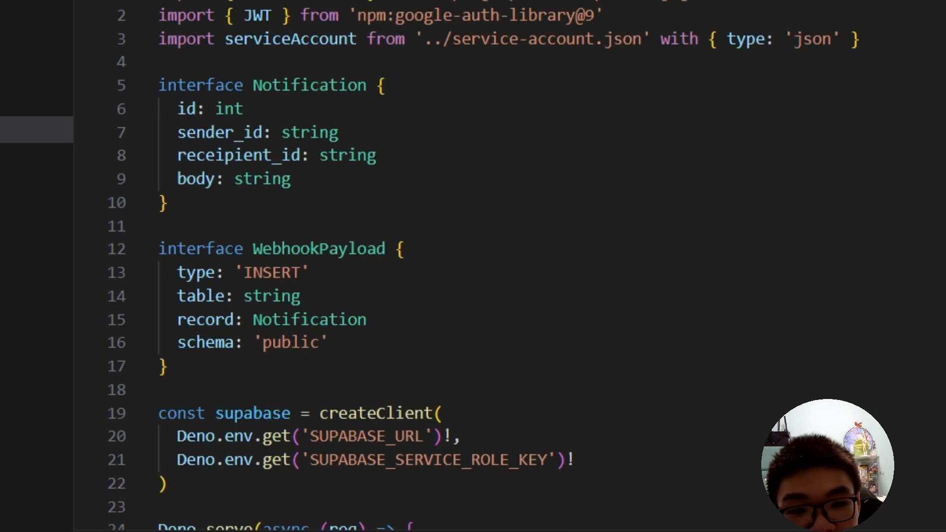
pyautogui.moveTo(178, 155); pyautogui.dragTo(310, 155)
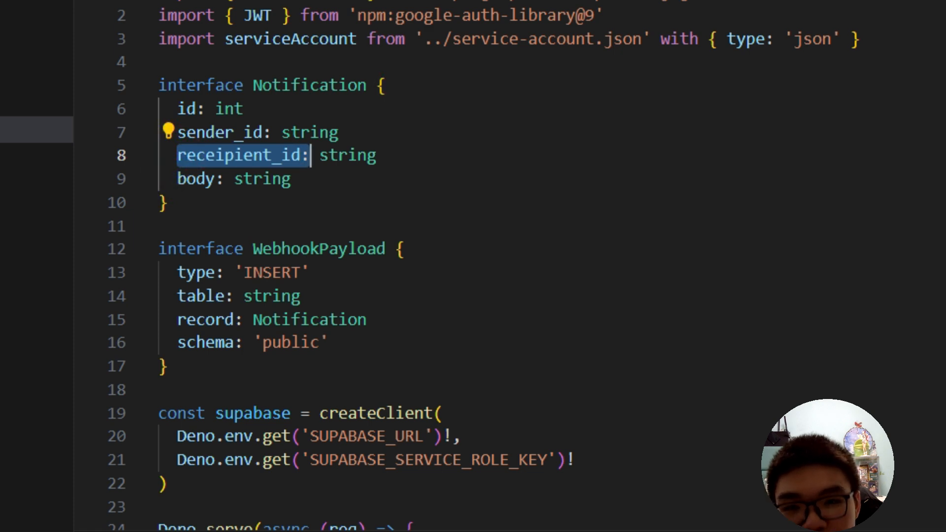
pyautogui.scroll(-3, 473, 267)
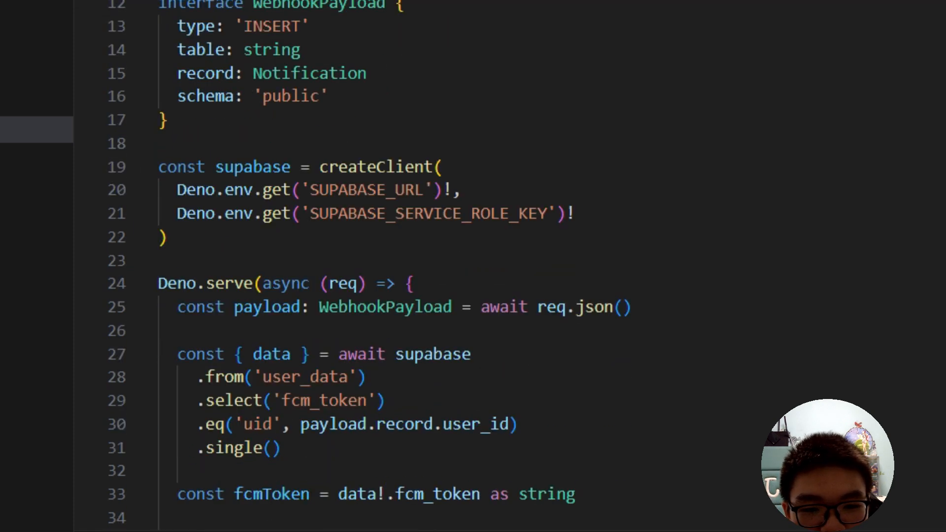
pyautogui.moveTo(442, 425); pyautogui.dragTo(510, 424)
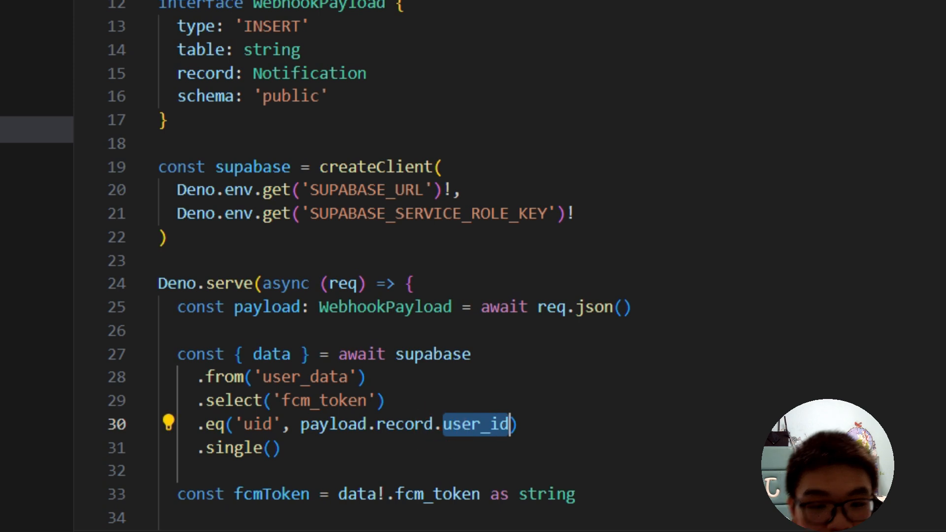
pyautogui.write('rec')
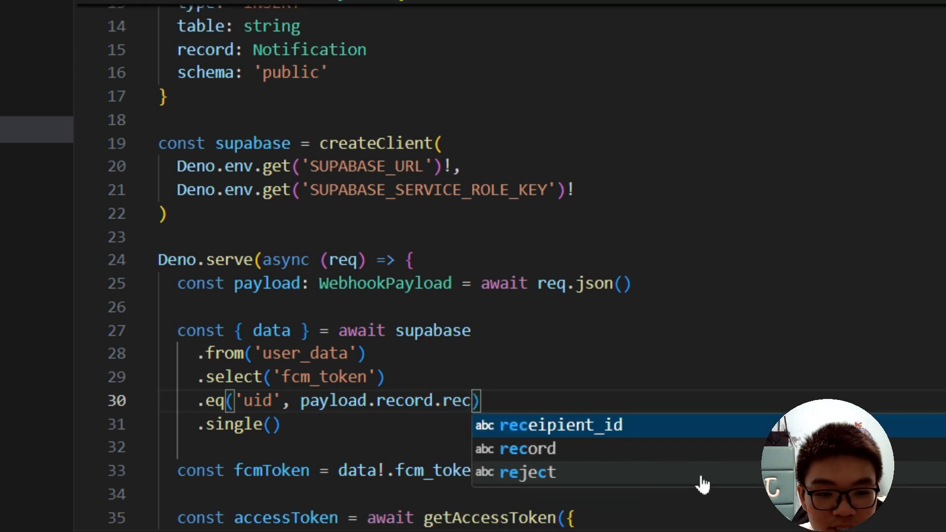
pyautogui.press('Tab')
pyautogui.click(637, 398)
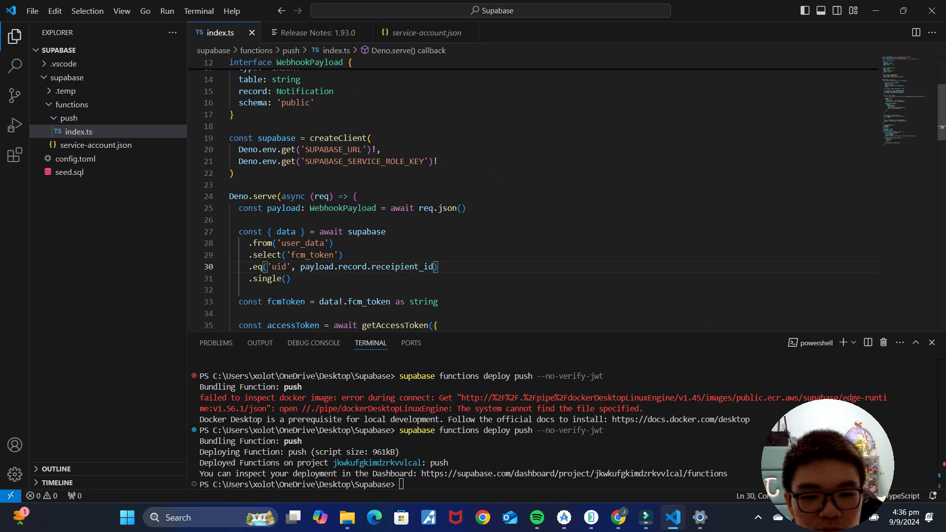
# Step: Rerun 'supabase functions deploy push --no-verify-jwt' to redeploy the push function
pyautogui.click(467, 254)
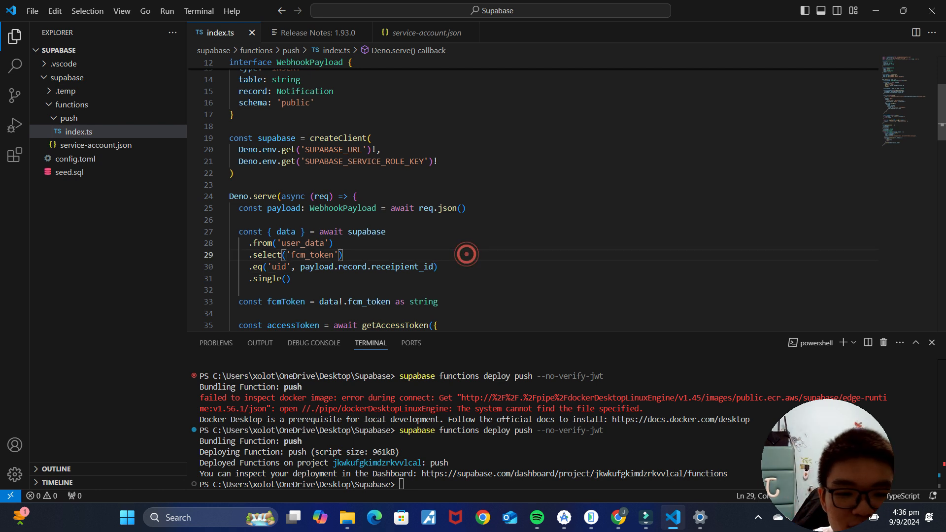
pyautogui.press('Up')
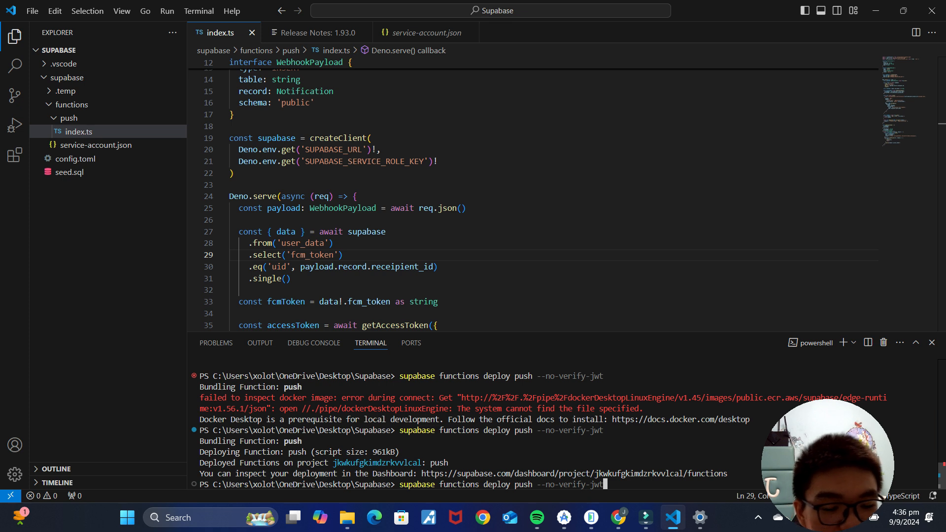
pyautogui.press('Return')
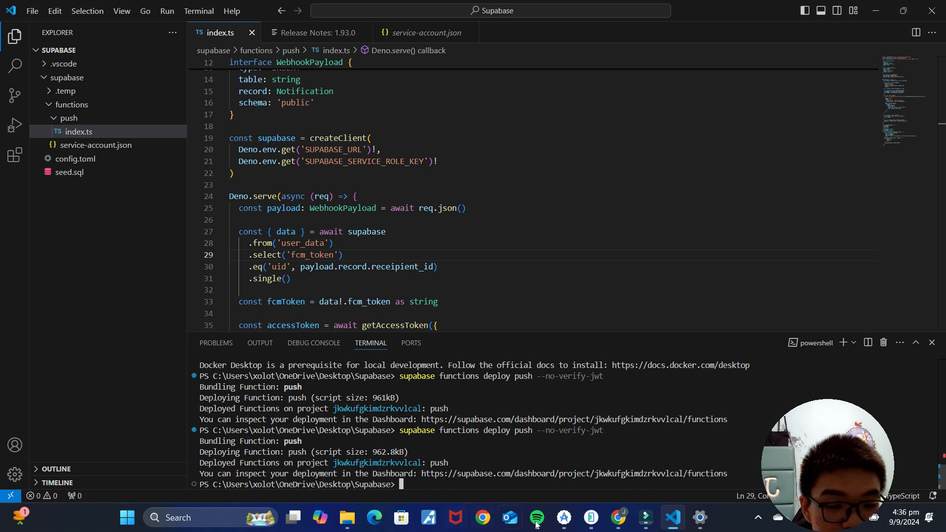
pyautogui.click(618, 518)
# Step: Confirm push now shows 3 deployments, then minimize Chrome and VS Code
pyautogui.moveTo(44, 222)
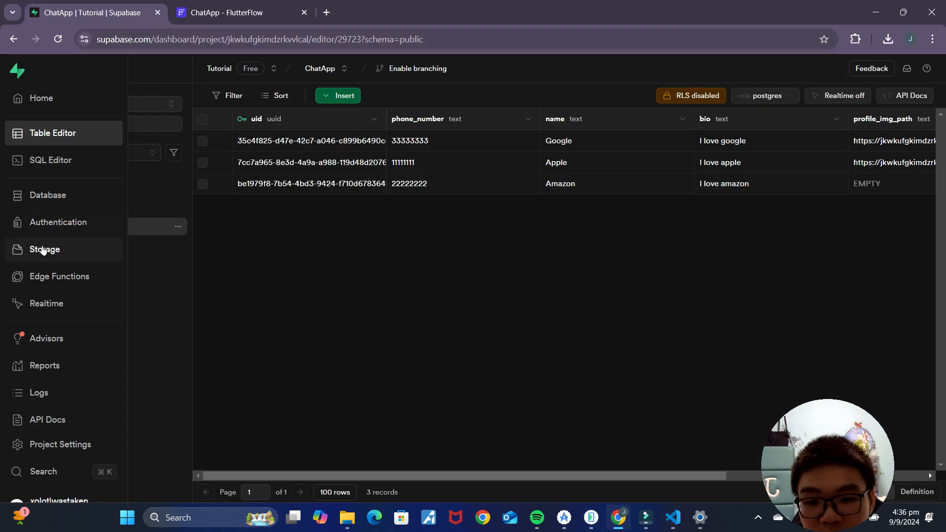
pyautogui.click(46, 277)
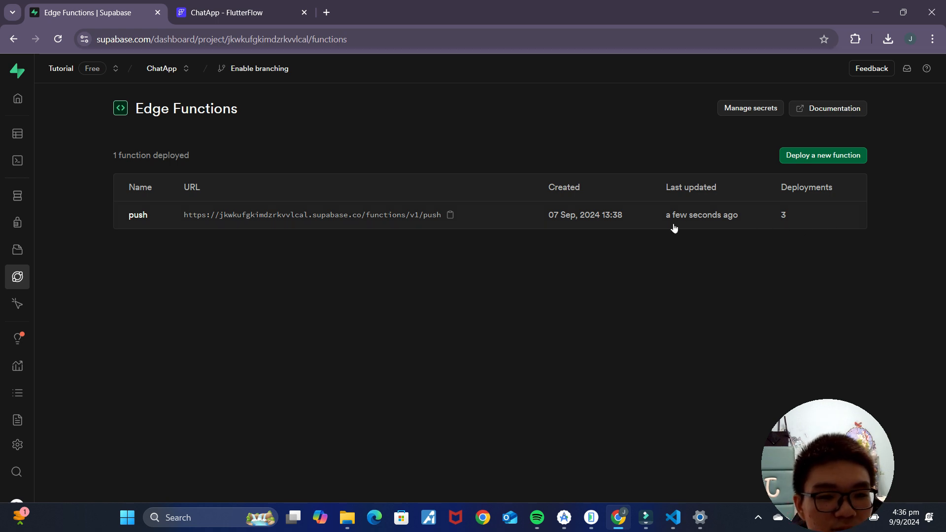
pyautogui.click(873, 20)
pyautogui.click(879, 19)
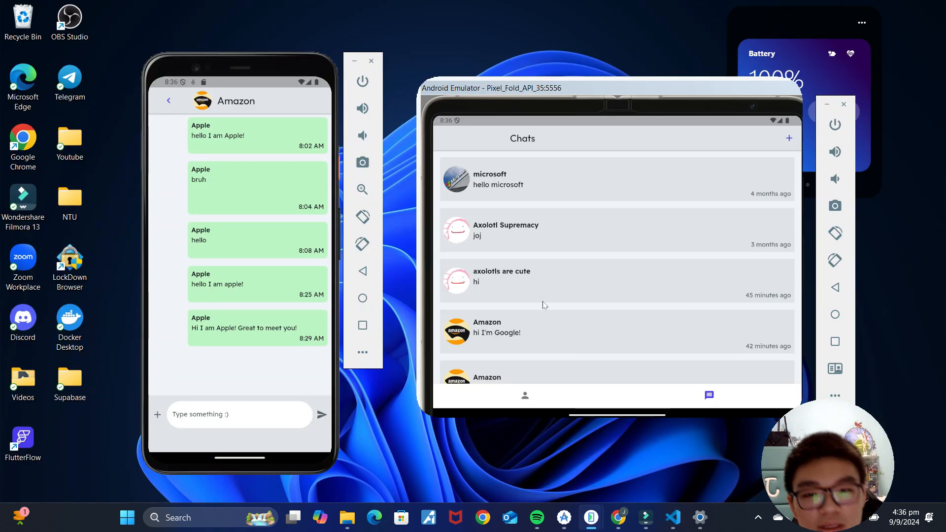
# Step: Send 'I really hope this works now!' to Amazon from the Apple phone
pyautogui.click(242, 418)
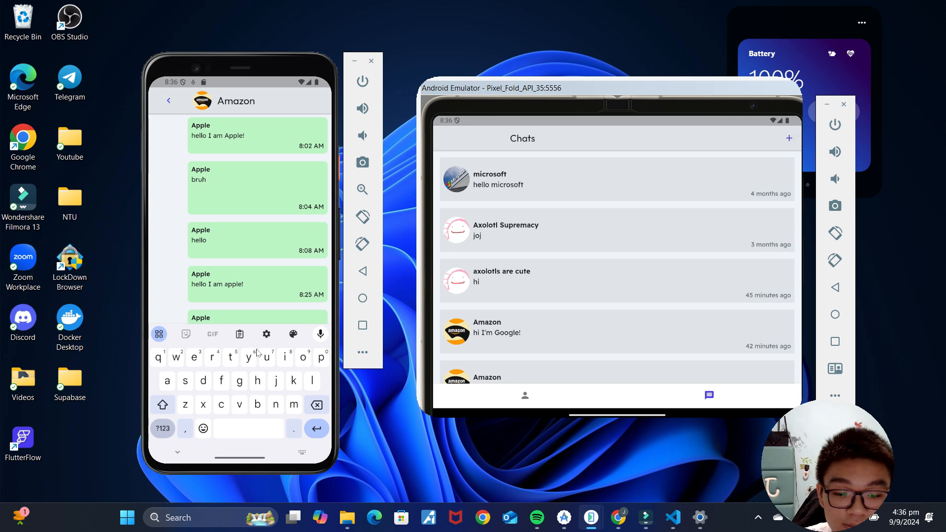
pyautogui.write('I really hope this works now!')
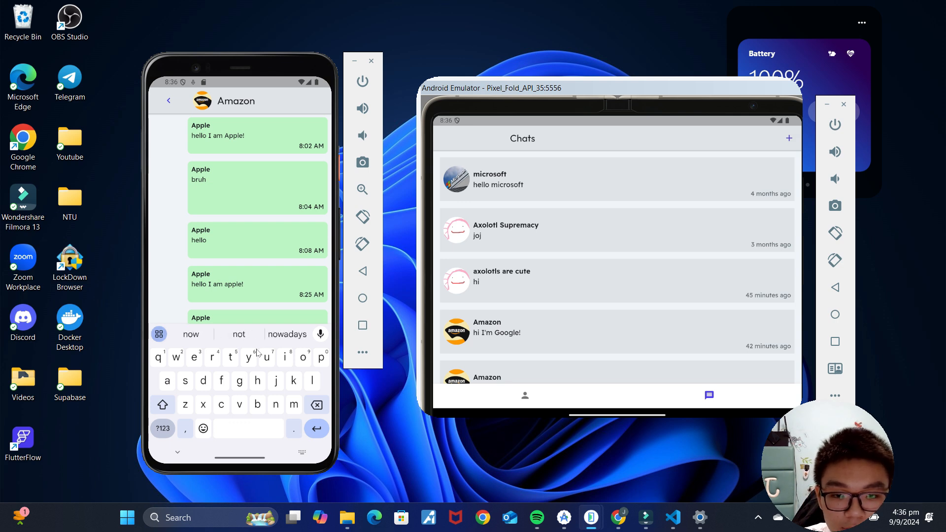
pyautogui.click(170, 292)
pyautogui.click(321, 416)
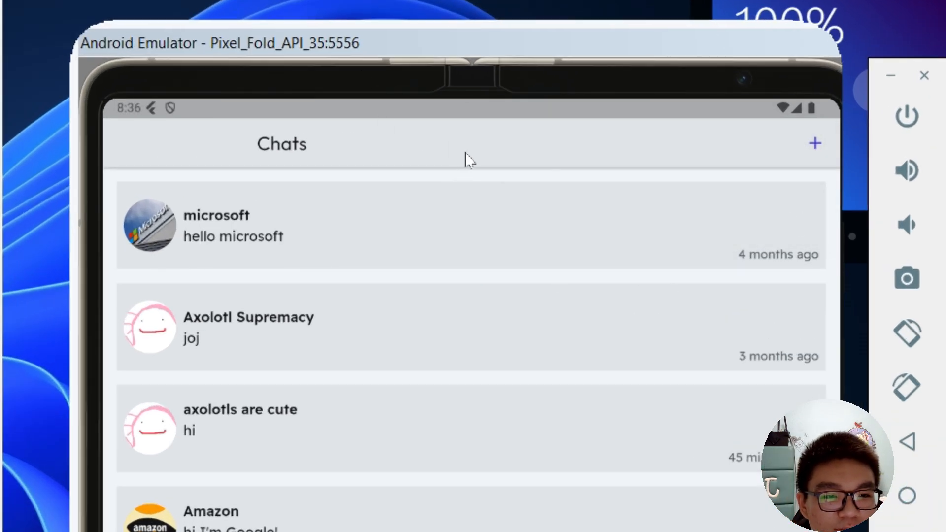
# Step: Send ChatApp to the background on the fold phone and check its notification shade
pyautogui.moveTo(540, 531); pyautogui.dragTo(539, 525)
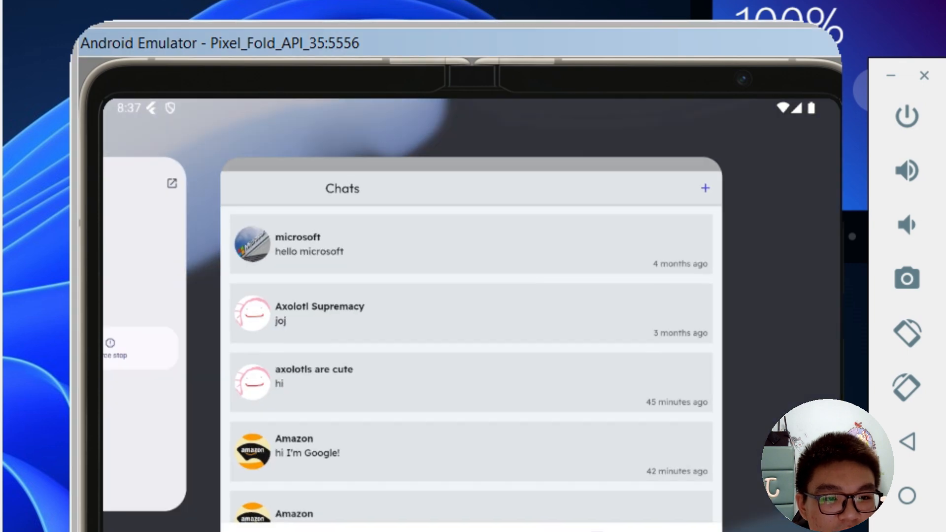
pyautogui.click(762, 512)
pyautogui.moveTo(446, 165); pyautogui.dragTo(456, 124)
pyautogui.moveTo(549, 214); pyautogui.dragTo(616, 276)
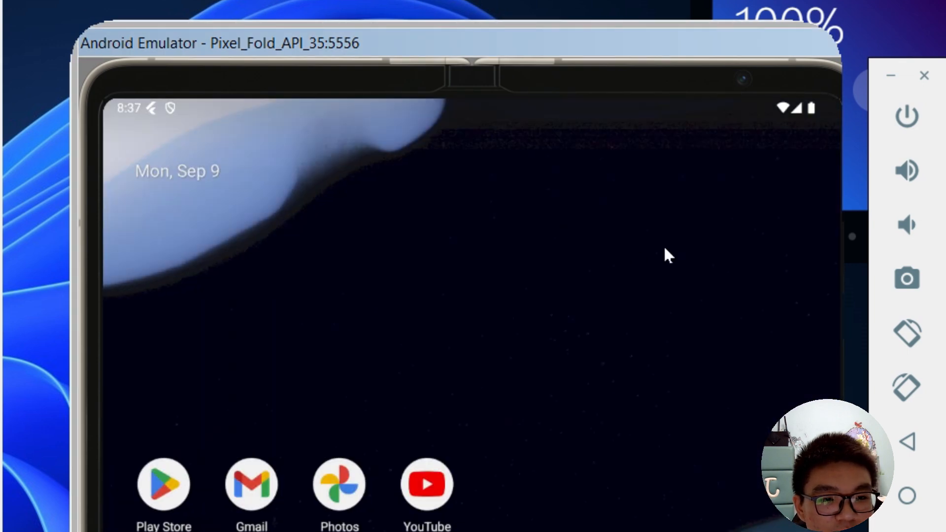
pyautogui.moveTo(663, 197); pyautogui.dragTo(579, 266)
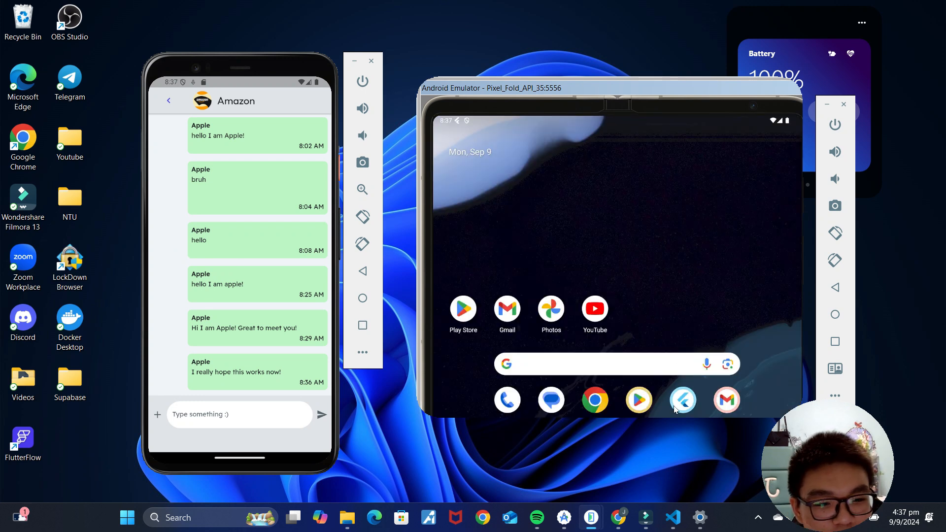
pyautogui.moveTo(756, 372); pyautogui.dragTo(714, 265)
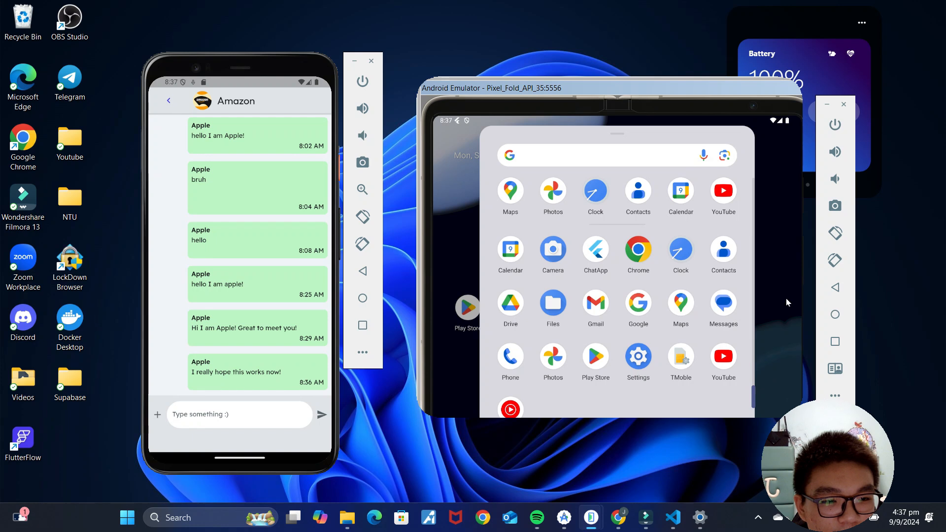
pyautogui.click(786, 299)
pyautogui.moveTo(628, 342); pyautogui.dragTo(649, 227)
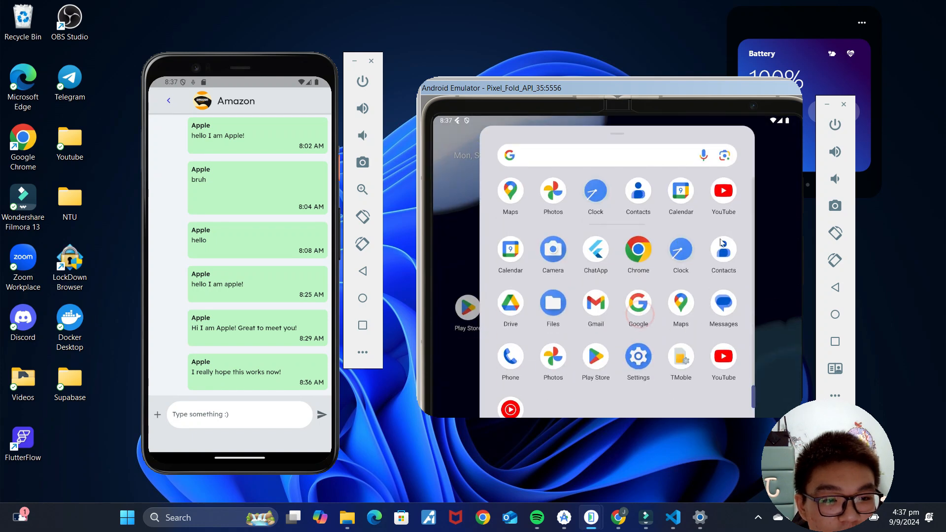
# Step: Reply 'Hi! yes it works!' to Apple from ChatApp on the fold phone
pyautogui.click(596, 250)
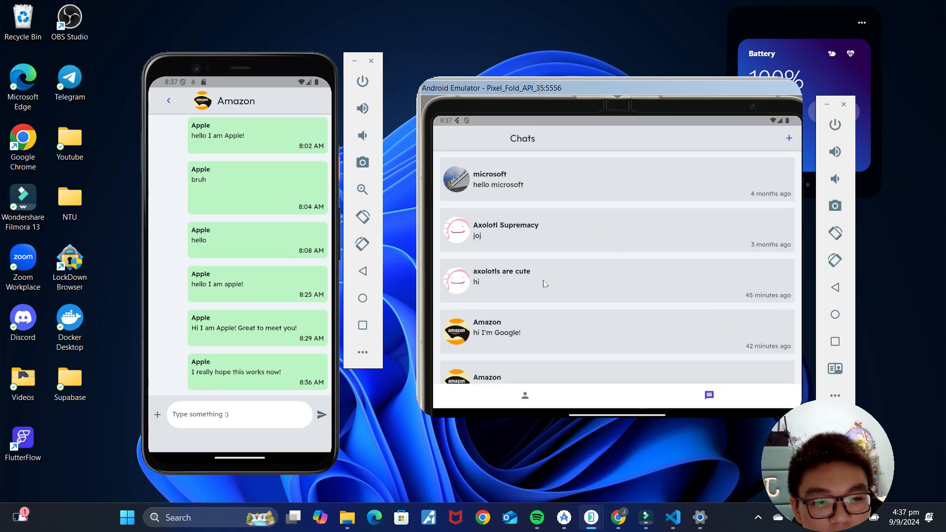
pyautogui.click(551, 367)
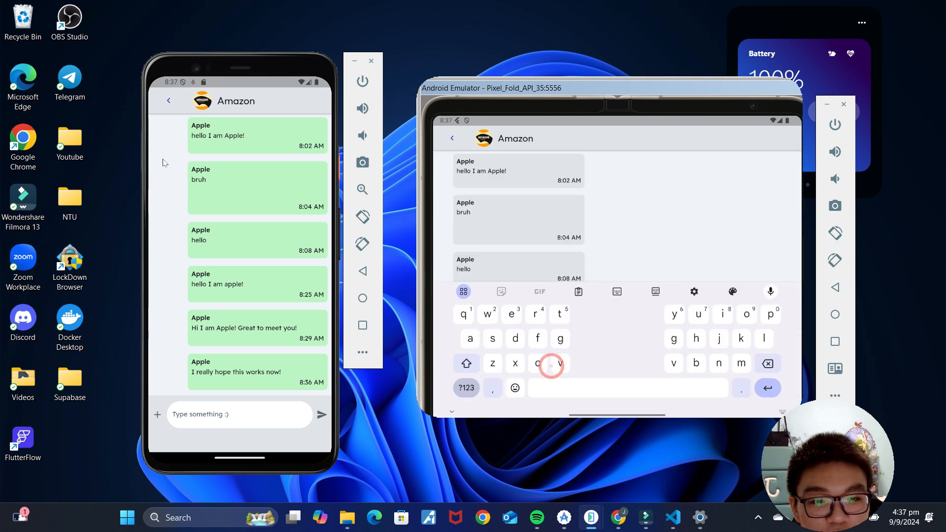
pyautogui.click(682, 242)
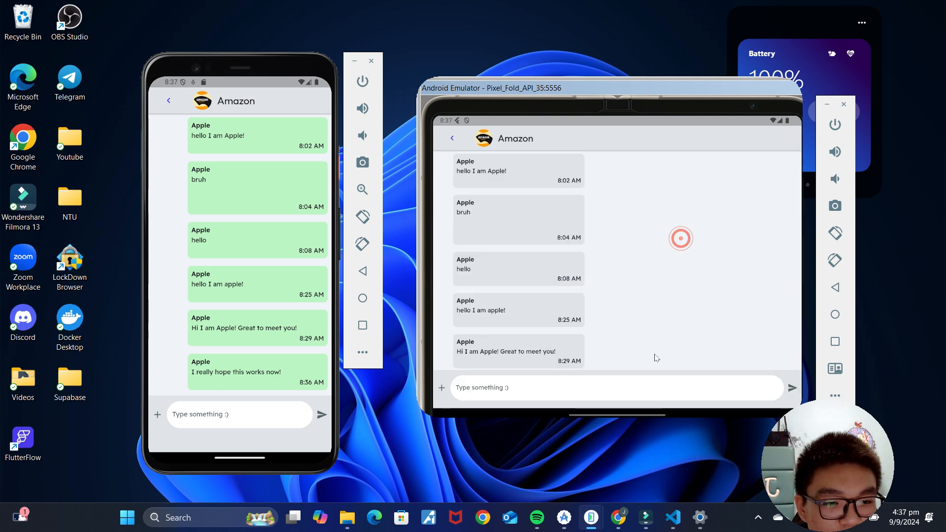
pyautogui.click(631, 385)
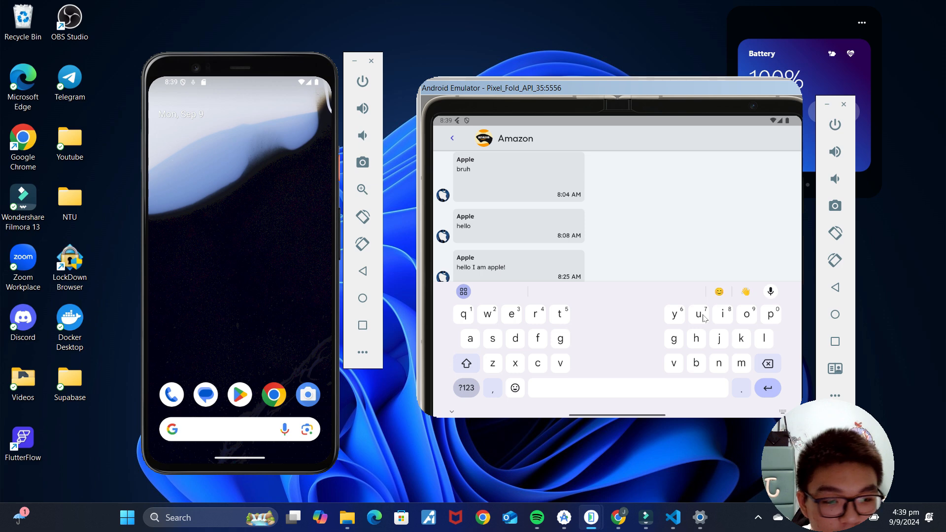
pyautogui.write('yes work')
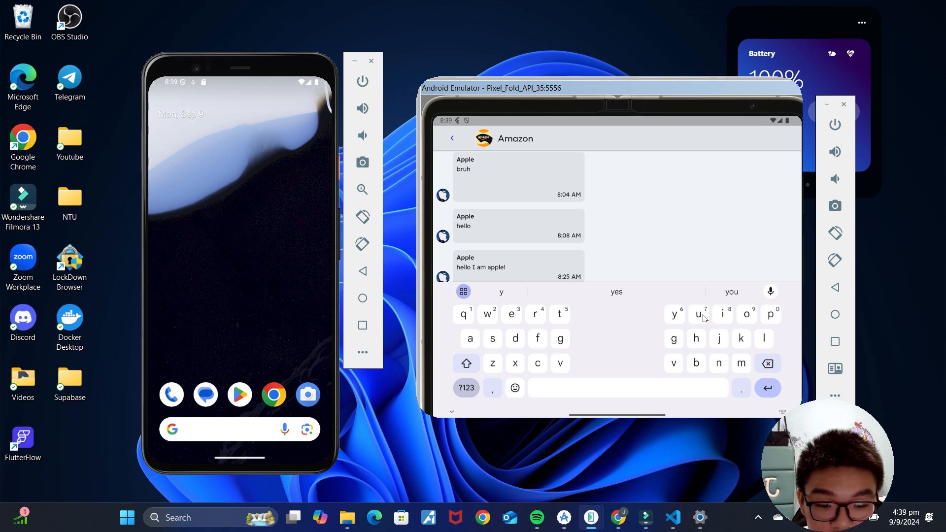
pyautogui.write('!')
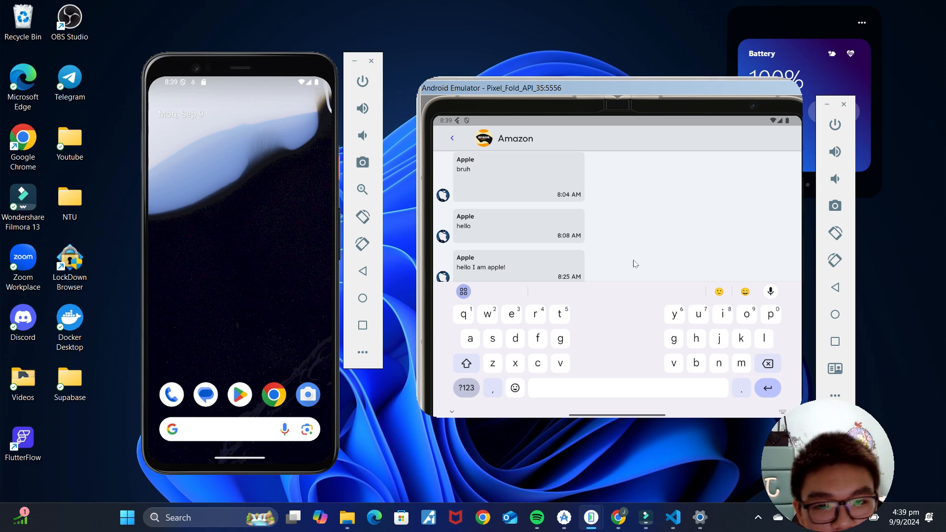
pyautogui.click(668, 207)
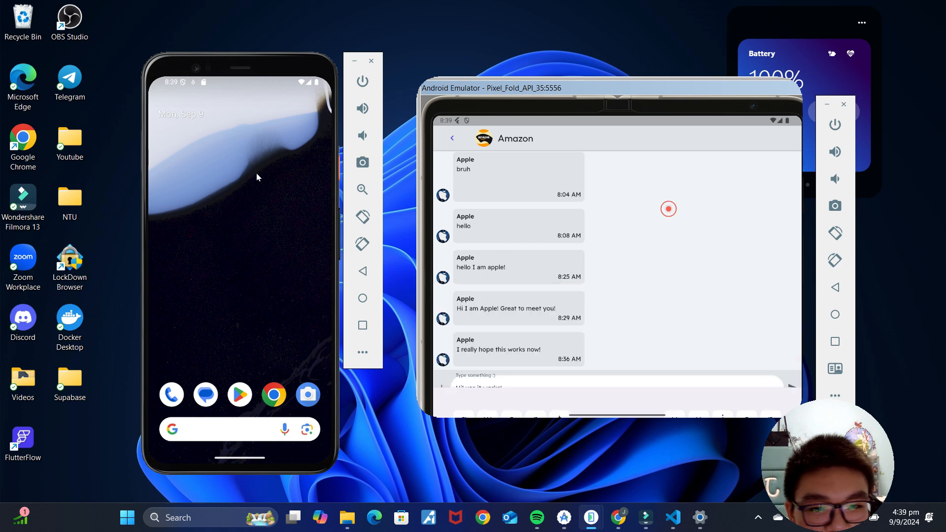
pyautogui.click(797, 392)
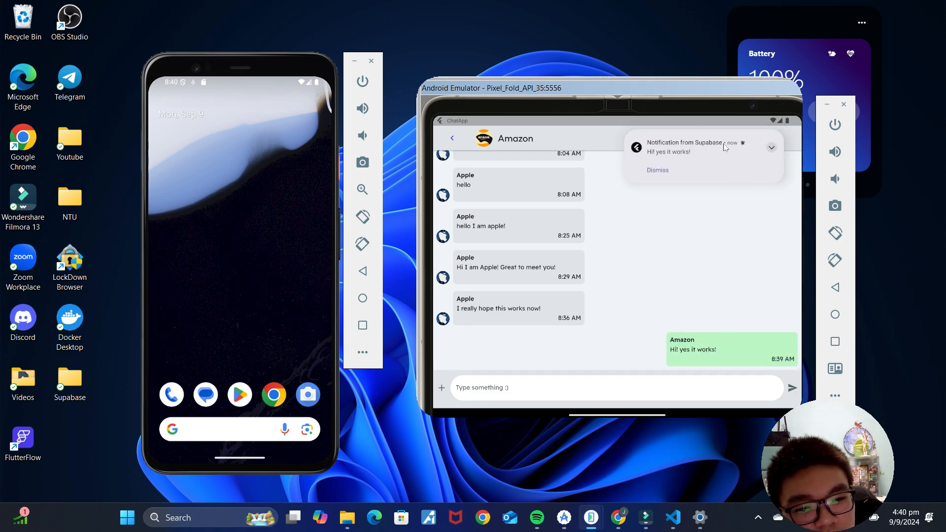
pyautogui.click(619, 517)
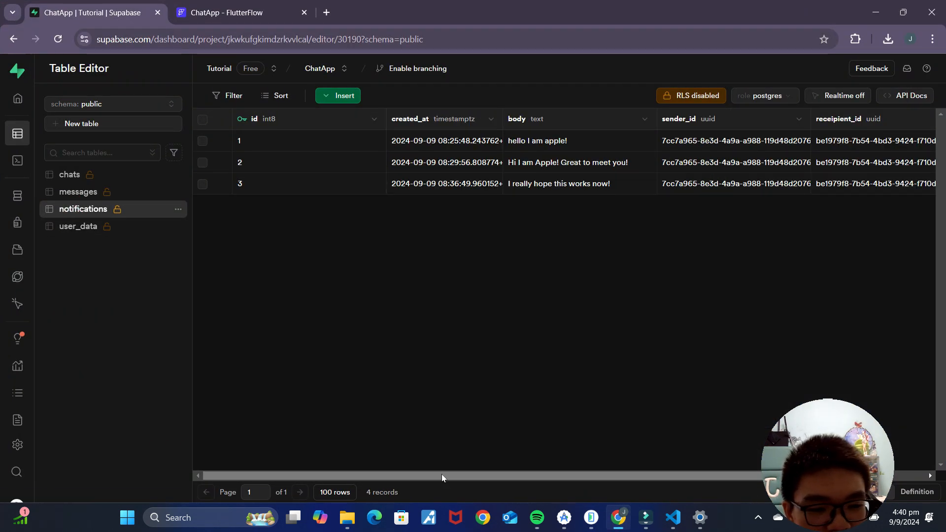
# Step: Compare the new 'Hi! yes it works!' row's sender_id and receipient_id, which hold the same user
pyautogui.moveTo(441, 474); pyautogui.dragTo(575, 476)
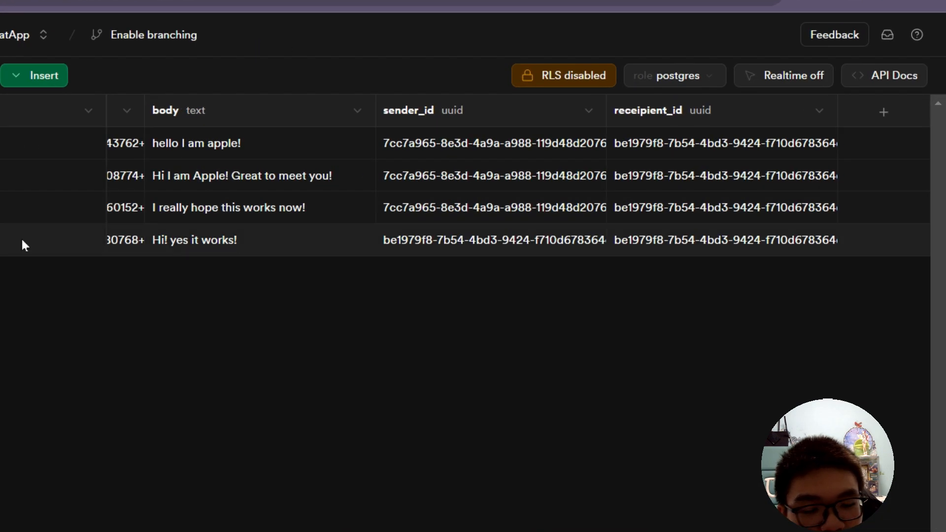
pyautogui.click(439, 243)
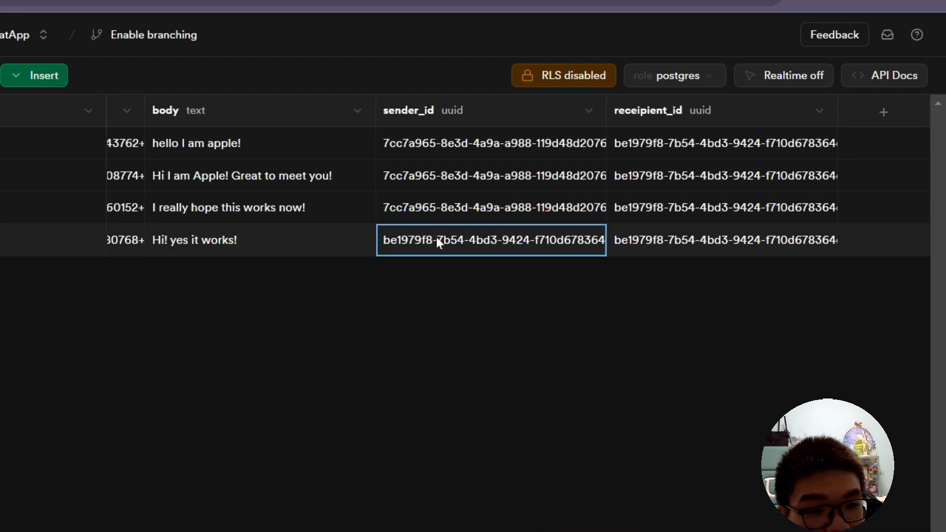
pyautogui.click(693, 240)
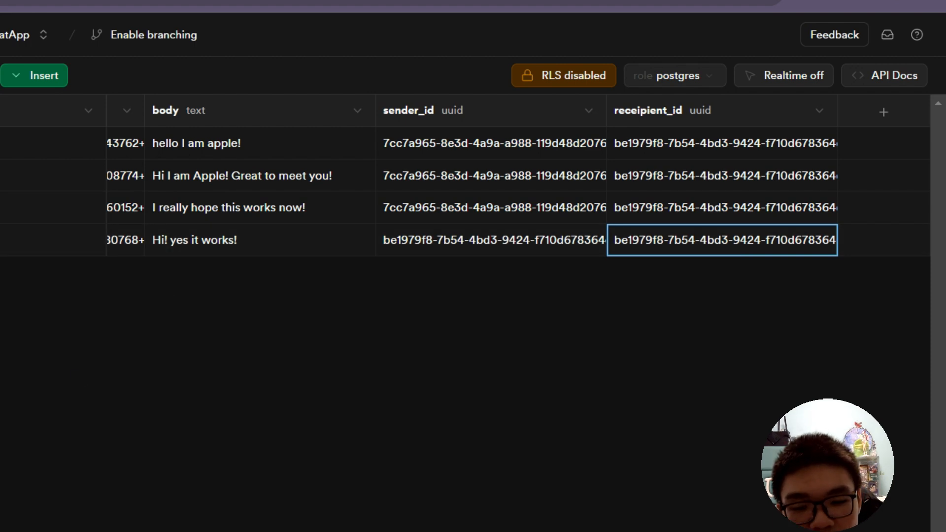
# Step: Inspect the send button's notifications Insert Row receipient_id value: chatMembers item at index counter
pyautogui.click(227, 12)
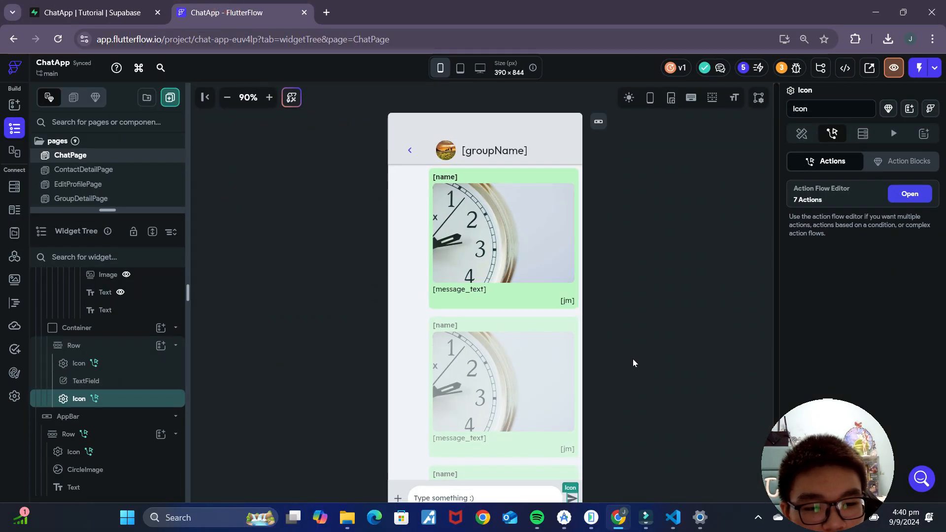
pyautogui.scroll(-1, 635, 364)
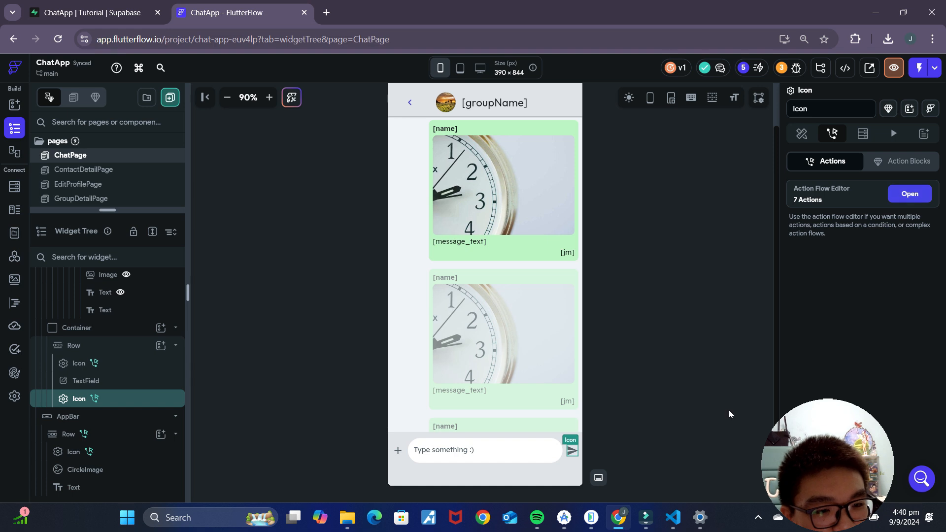
pyautogui.click(898, 196)
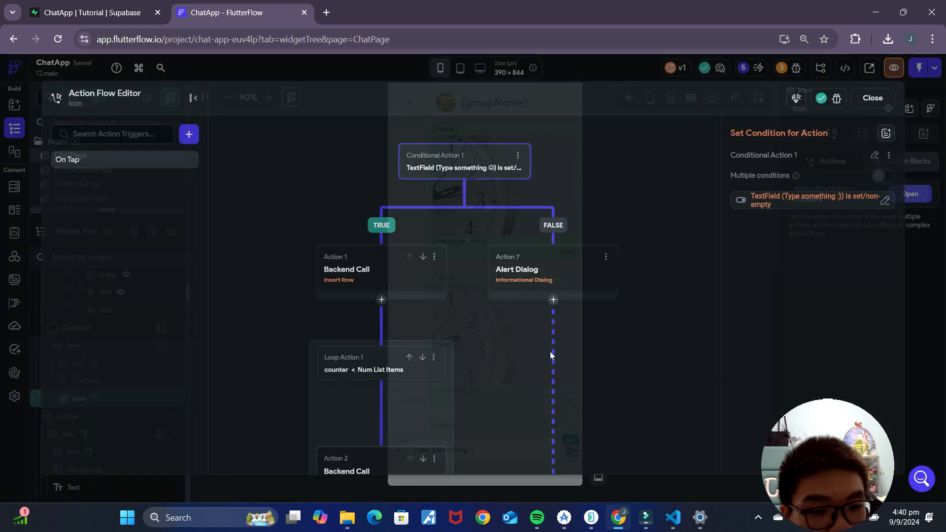
pyautogui.scroll(-5, 552, 275)
pyautogui.click(413, 310)
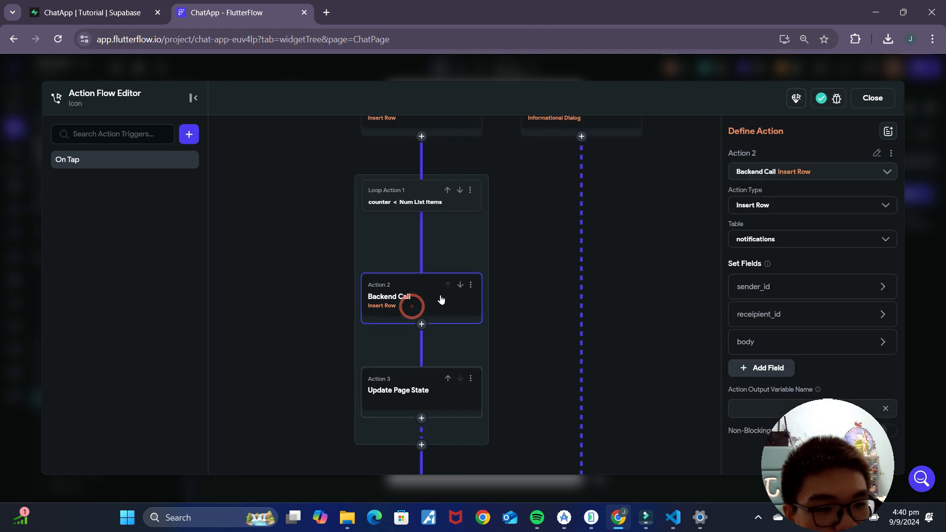
pyautogui.click(787, 321)
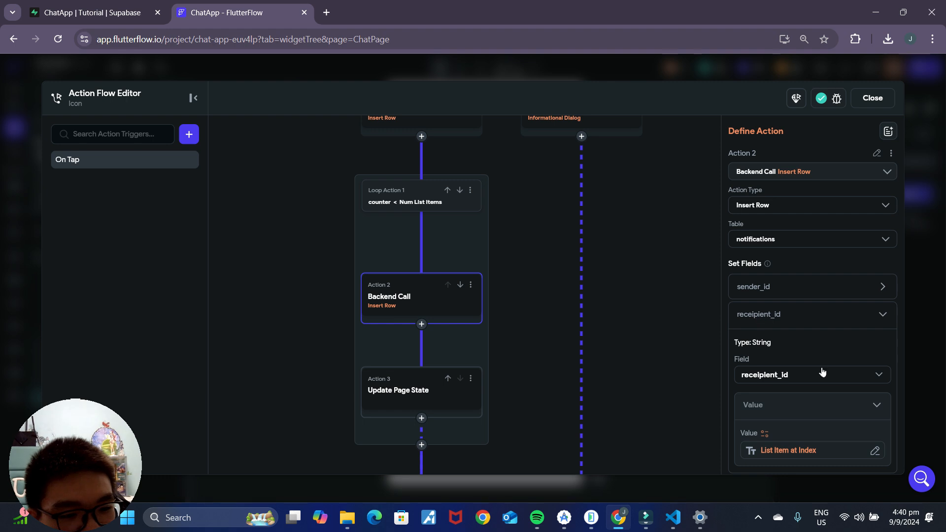
pyautogui.scroll(-2, 789, 389)
pyautogui.click(788, 393)
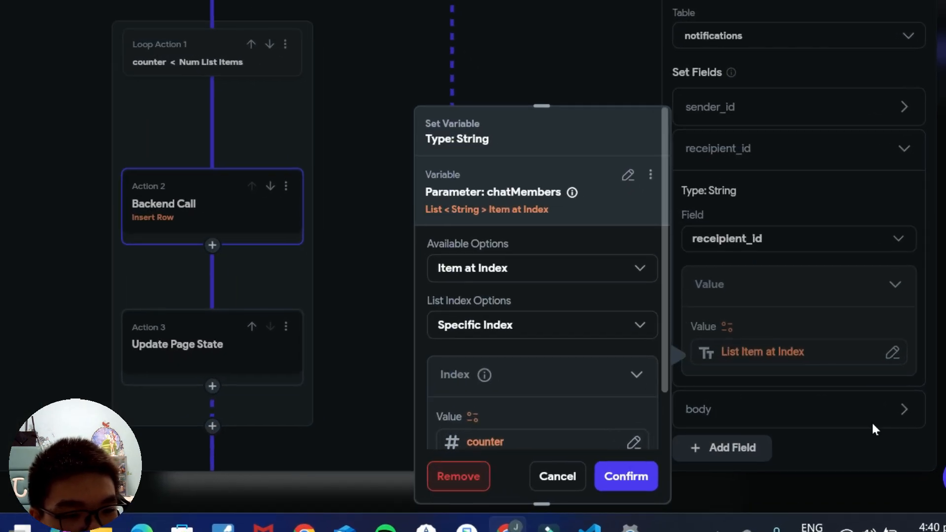
pyautogui.scroll(-2, 540, 345)
pyautogui.scroll(2, 576, 365)
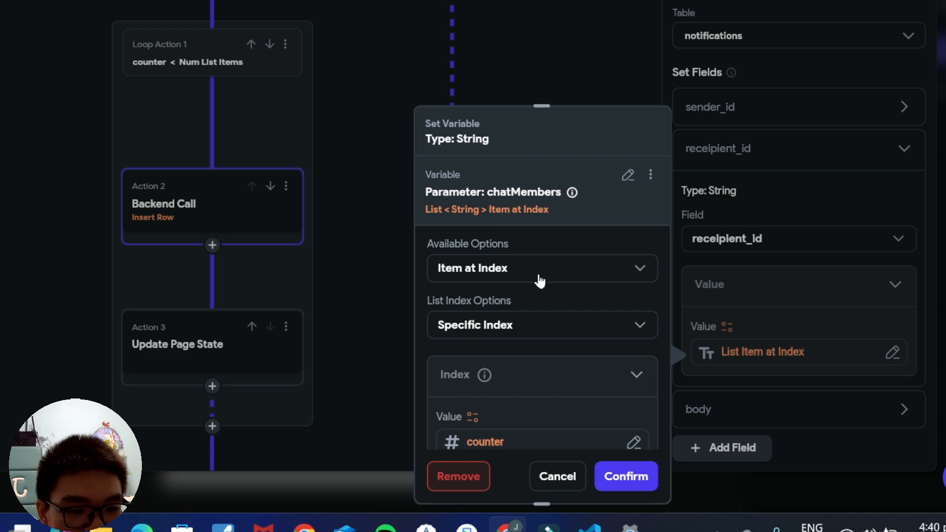
# Step: Switch chatMembers to Filter List Items with a single condition on Item in List
pyautogui.click(552, 270)
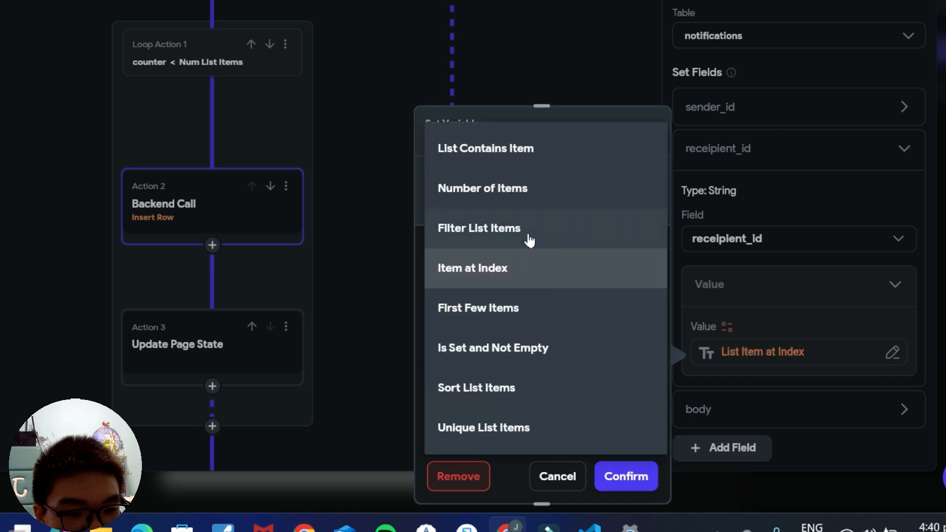
pyautogui.click(529, 241)
pyautogui.click(498, 325)
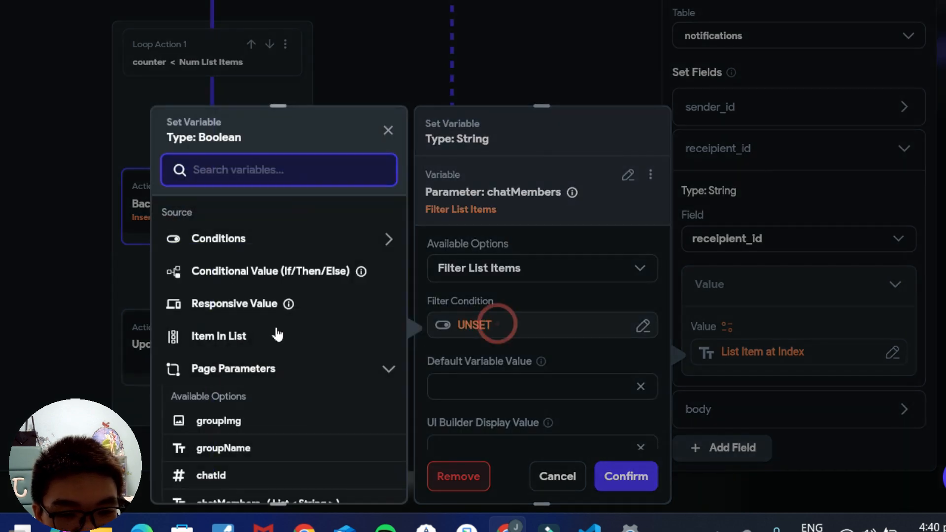
pyautogui.click(228, 243)
pyautogui.click(228, 291)
pyautogui.click(238, 258)
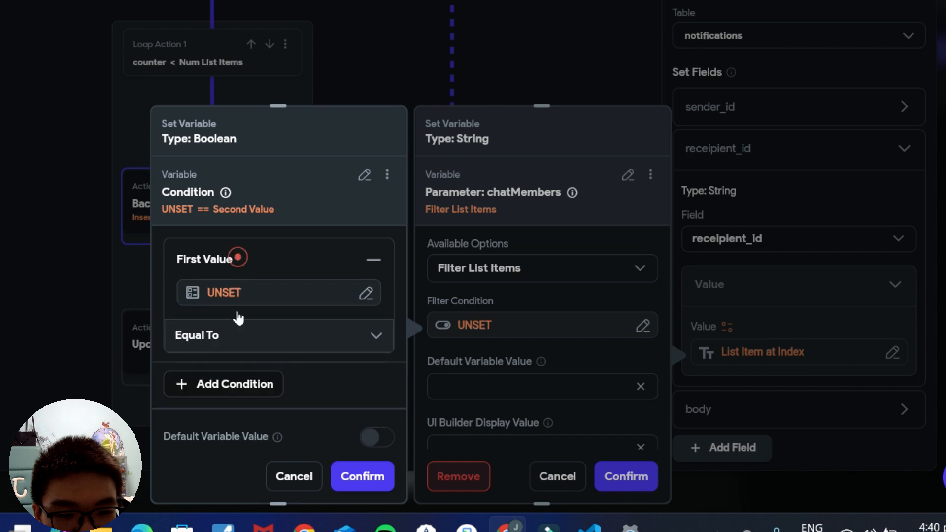
pyautogui.click(226, 291)
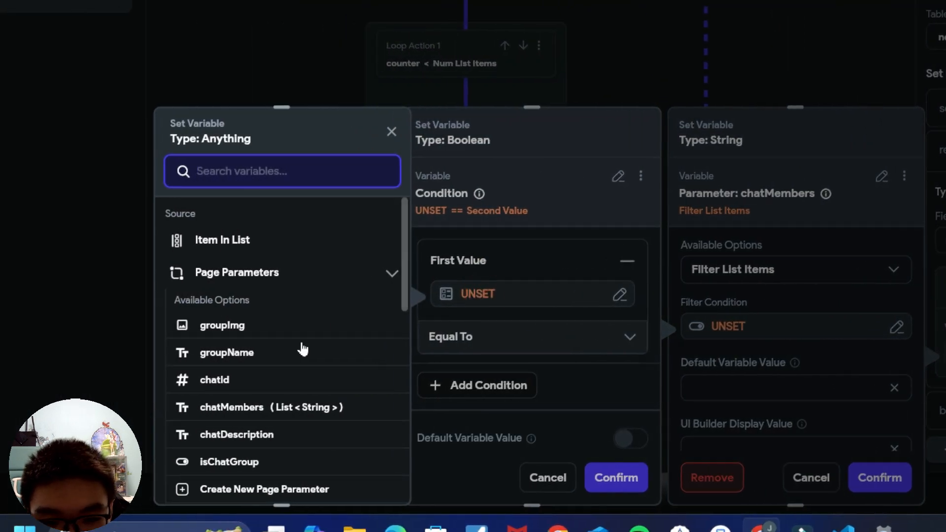
pyautogui.scroll(-3, 295, 340)
pyautogui.scroll(3, 276, 286)
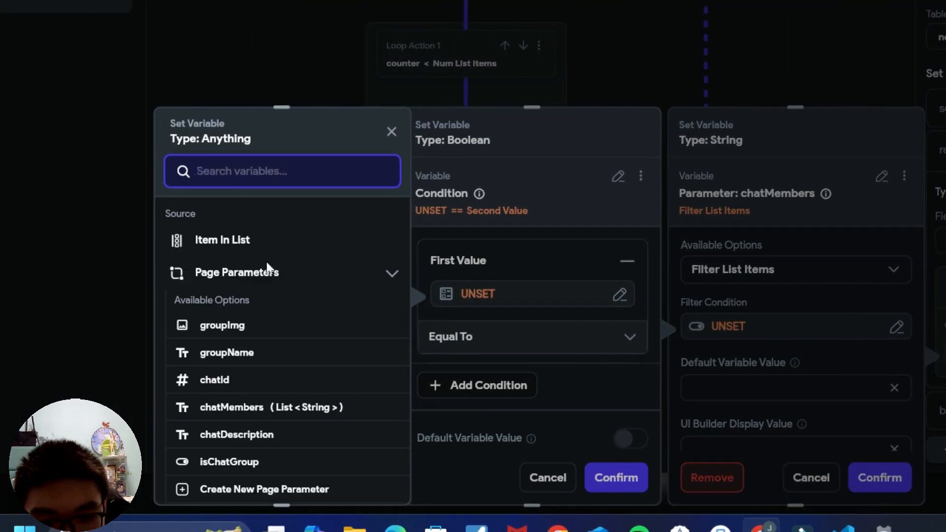
pyautogui.click(224, 241)
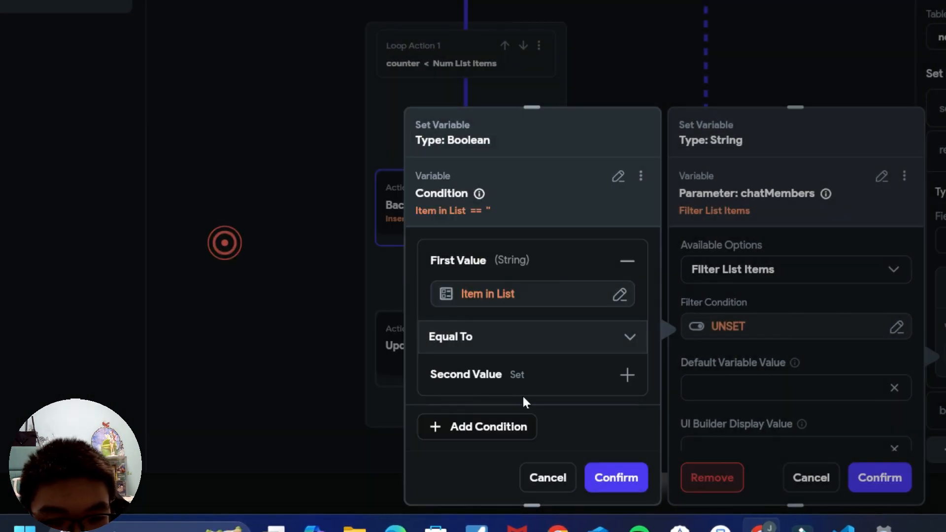
# Step: Make the filter condition Item in List != the authenticated user's User ID
pyautogui.click(502, 339)
pyautogui.click(490, 372)
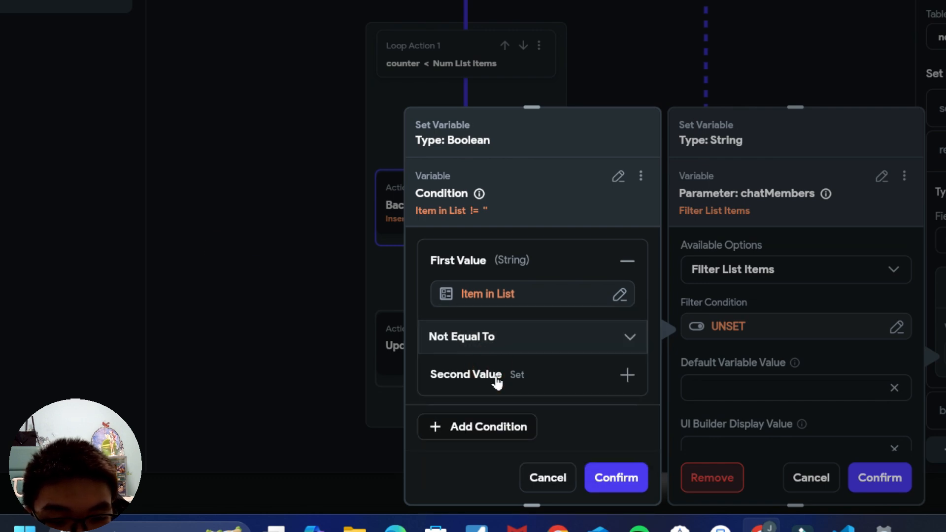
pyautogui.click(496, 374)
pyautogui.click(466, 402)
pyautogui.scroll(-2, 284, 391)
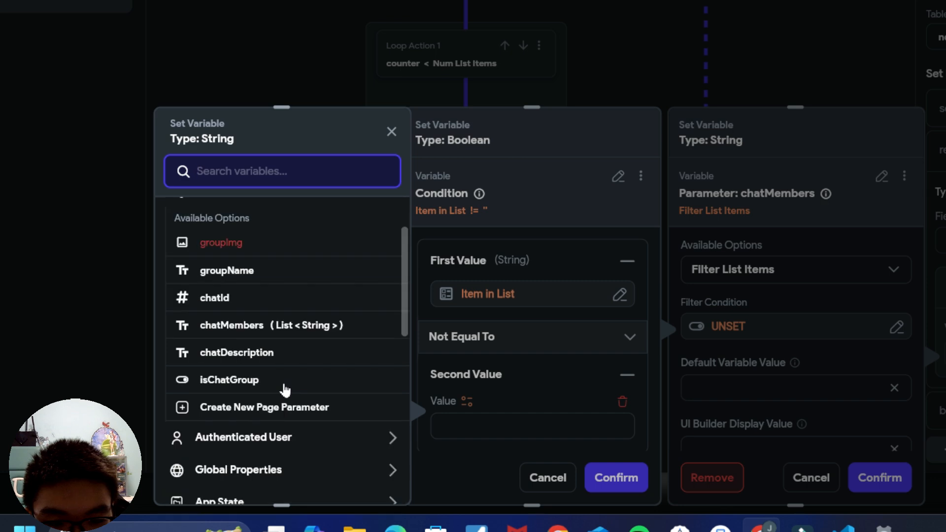
pyautogui.scroll(-3, 285, 391)
pyautogui.click(277, 276)
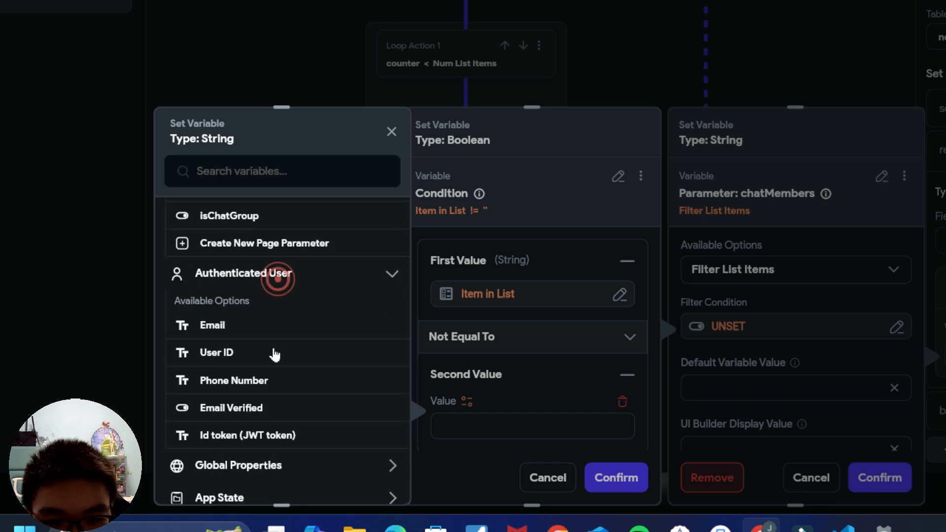
pyautogui.click(237, 353)
pyautogui.click(615, 477)
# Step: Take the filtered list's Item at Index with specific index counter, and confirm recipient_id
pyautogui.scroll(-2, 848, 382)
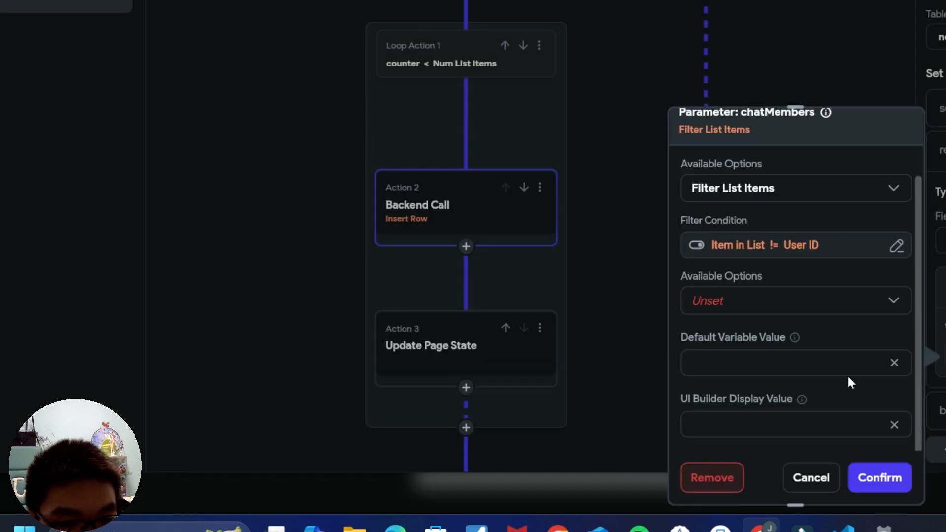
pyautogui.click(728, 301)
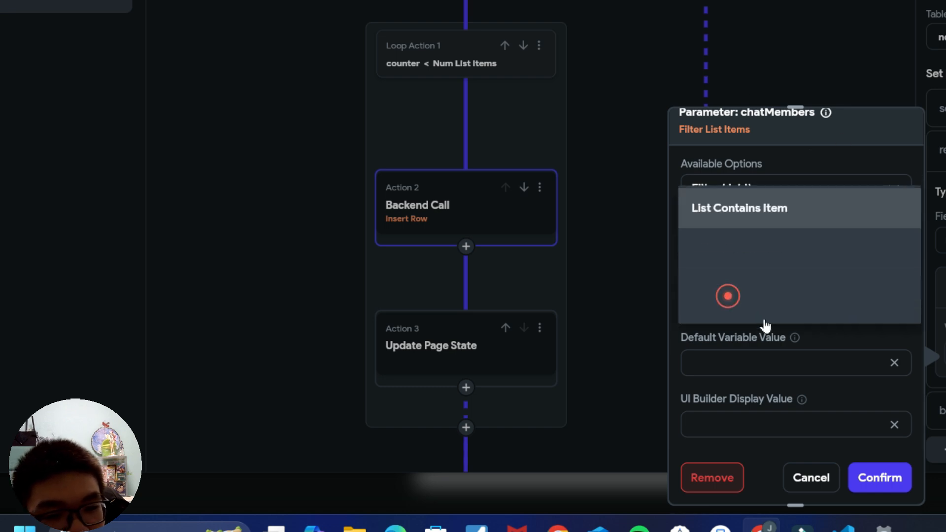
pyautogui.click(753, 295)
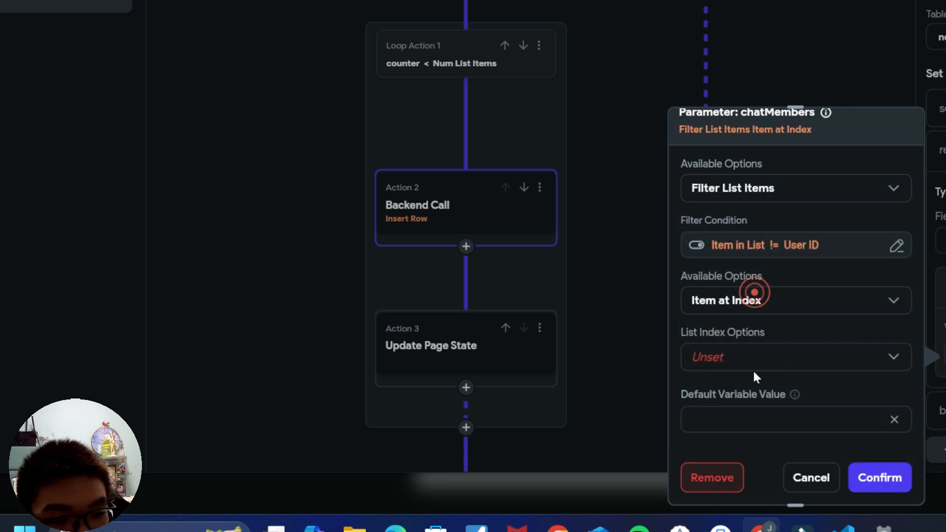
pyautogui.click(757, 357)
pyautogui.click(756, 437)
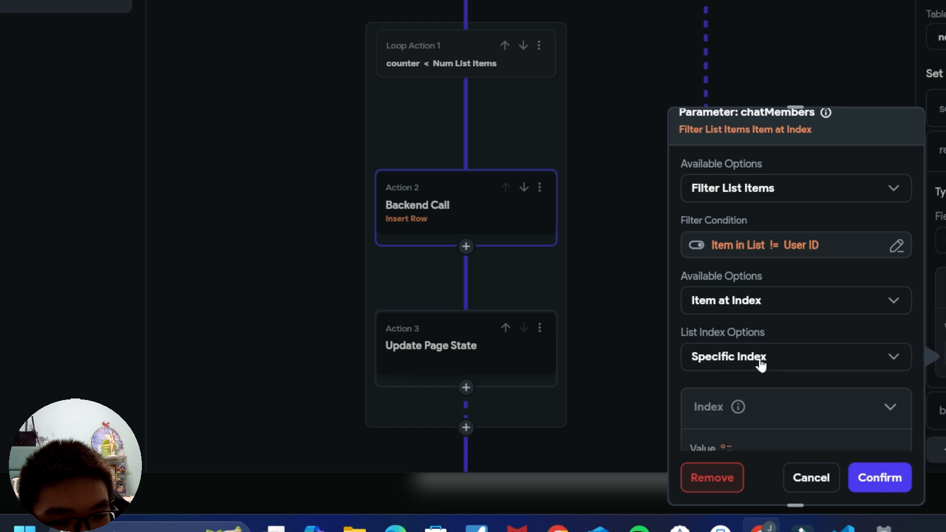
pyautogui.scroll(-3, 761, 359)
pyautogui.click(726, 266)
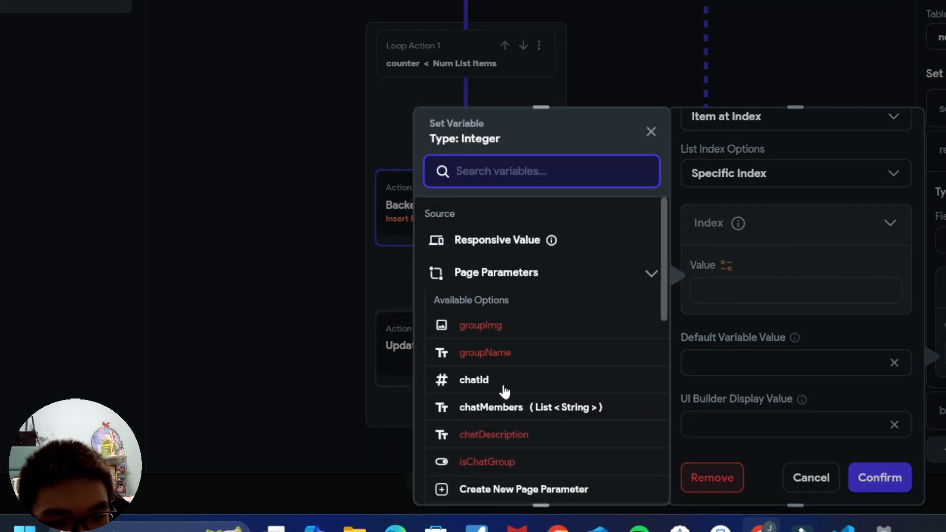
pyautogui.scroll(-5, 562, 384)
pyautogui.click(511, 284)
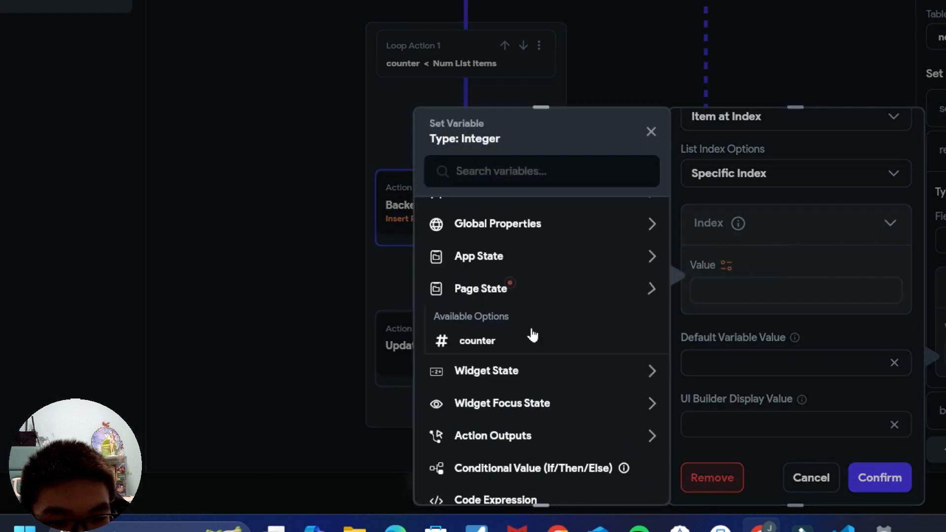
pyautogui.click(496, 340)
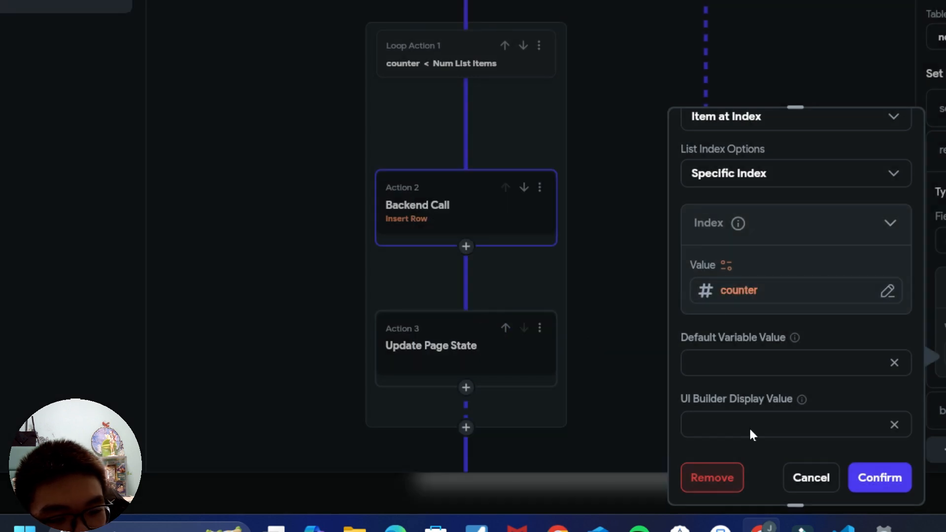
pyautogui.click(877, 480)
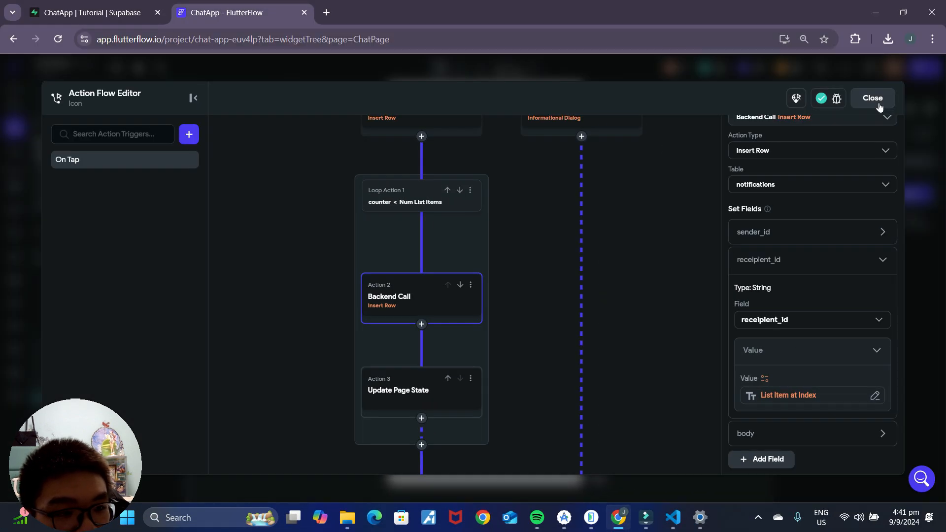
# Step: Close the Action Flow Editor, open the Developer Menu, and minimize Chrome to show the emulators
pyautogui.click(875, 98)
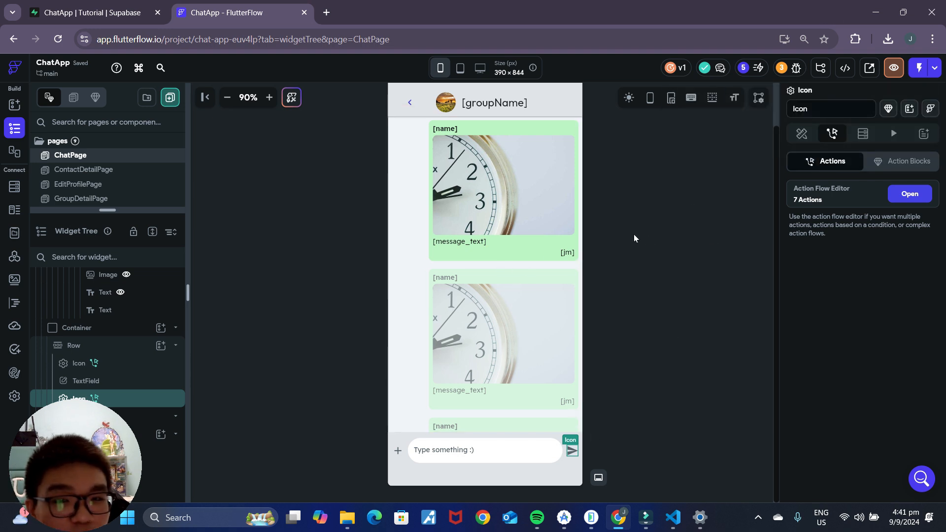
pyautogui.click(846, 69)
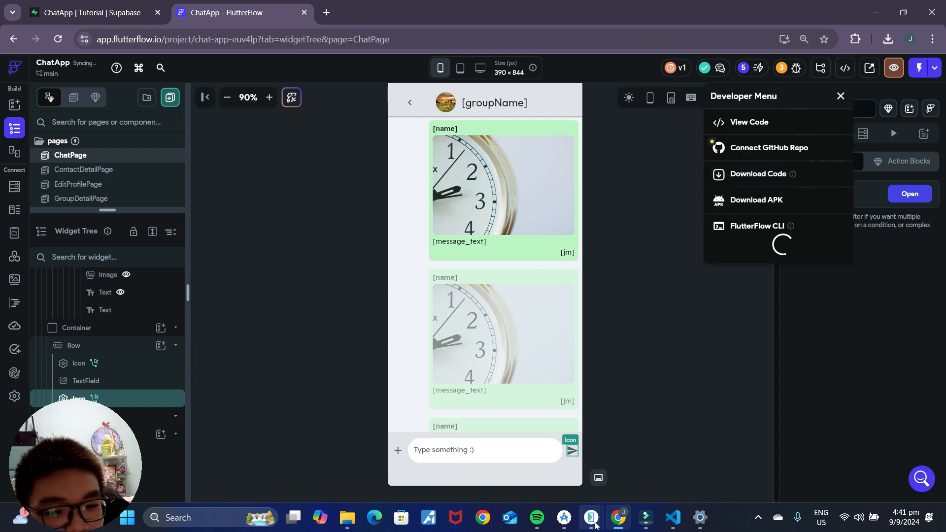
pyautogui.click(877, 9)
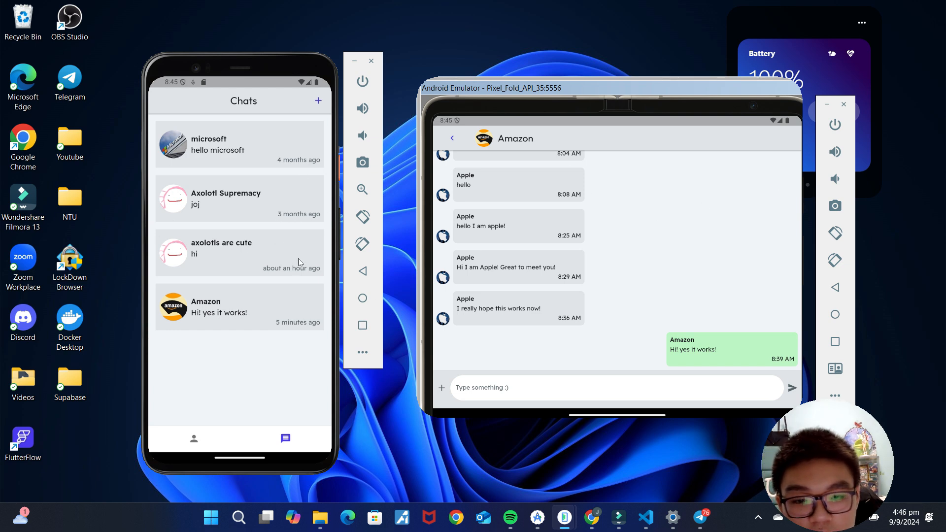
# Step: Send the test message 'Hello! YEs it worked!' from the fold phone
pyautogui.moveTo(229, 463); pyautogui.dragTo(247, 256)
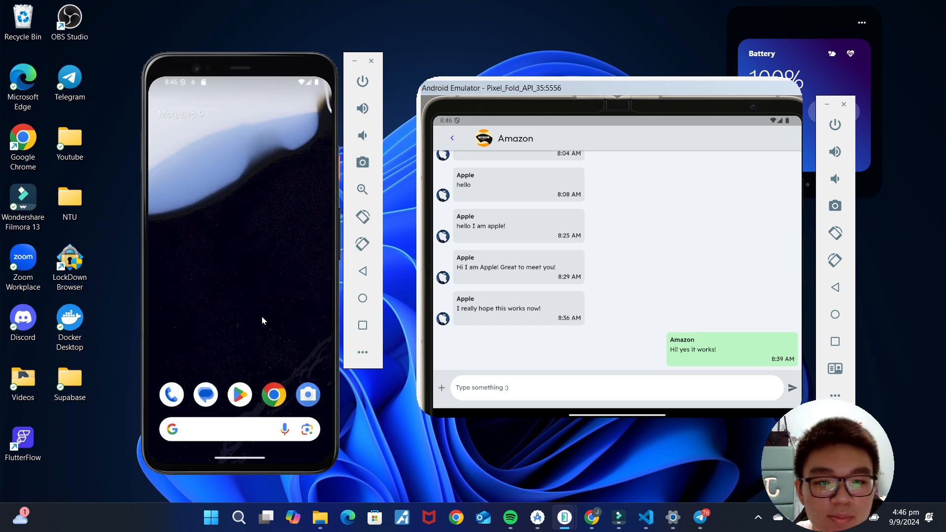
pyautogui.click(590, 389)
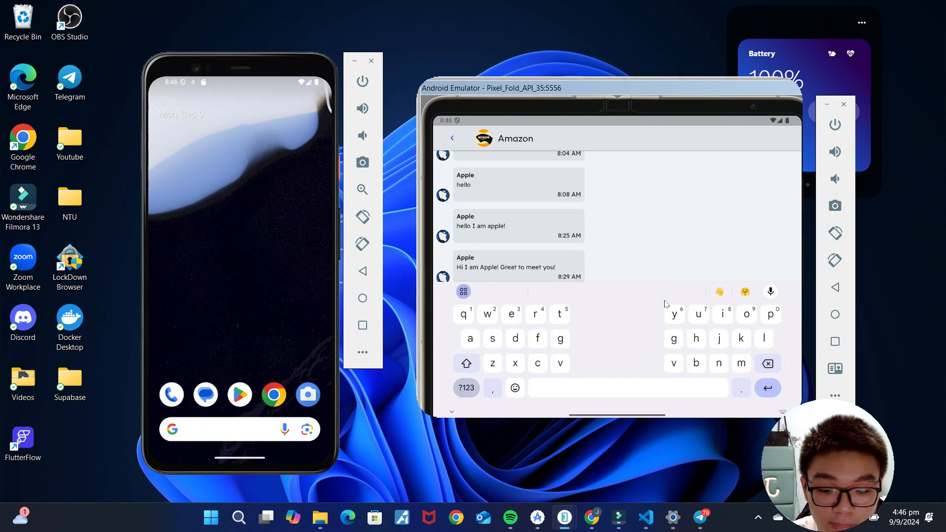
pyautogui.click(659, 217)
pyautogui.click(792, 388)
# Step: Check the Supabase notification on the other phone, then view the message in ChatApp's Amazon chat
pyautogui.moveTo(251, 82)
pyautogui.mouseDown()
pyautogui.moveTo(280, 249)
pyautogui.moveTo(249, 94)
pyautogui.mouseUp()
pyautogui.moveTo(246, 84); pyautogui.dragTo(247, 271)
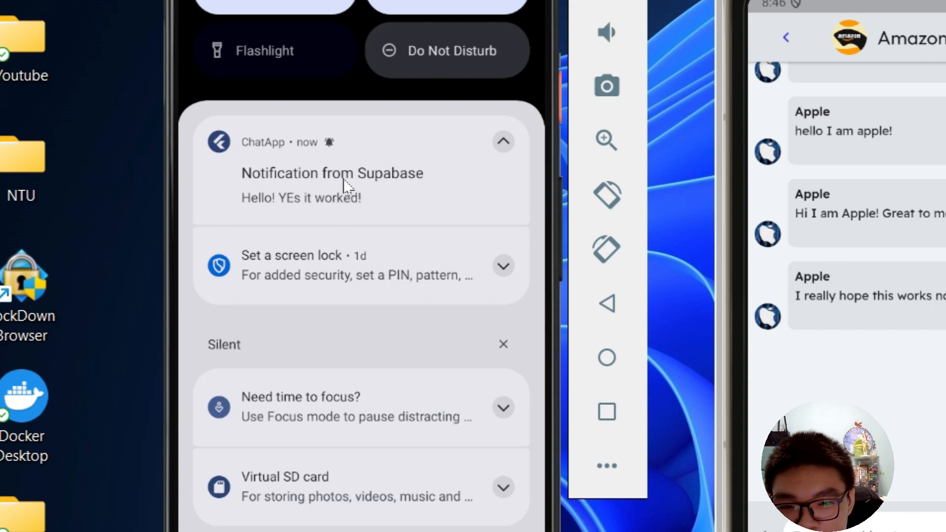
pyautogui.moveTo(380, 320); pyautogui.dragTo(401, 206)
pyautogui.moveTo(427, 444); pyautogui.dragTo(464, 117)
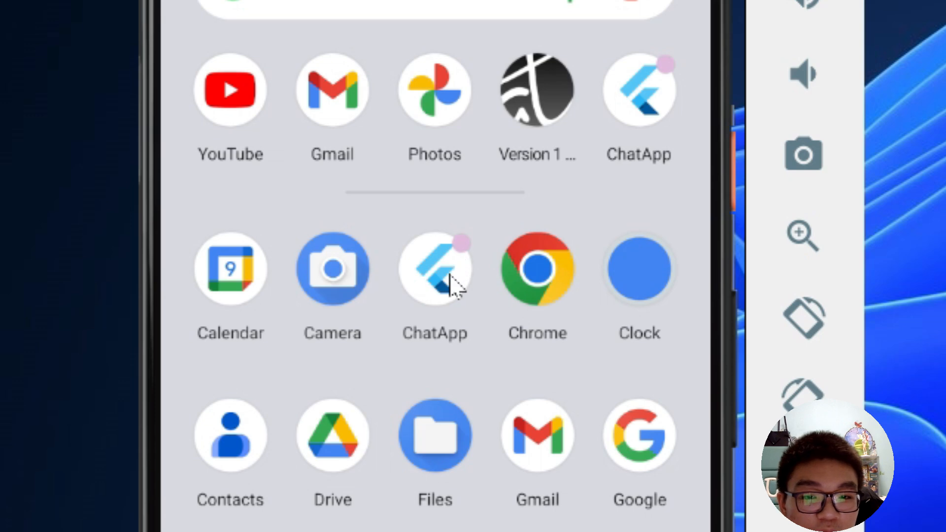
pyautogui.click(368, 167)
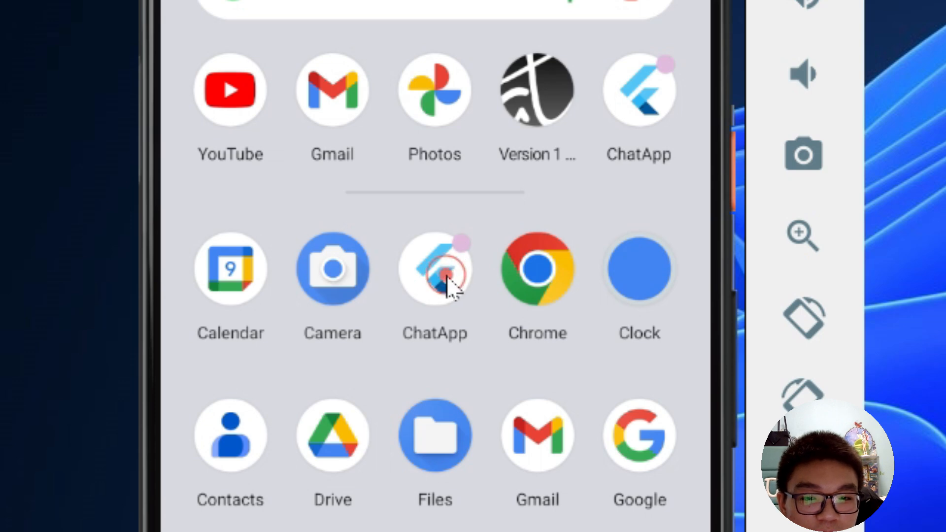
pyautogui.click(451, 527)
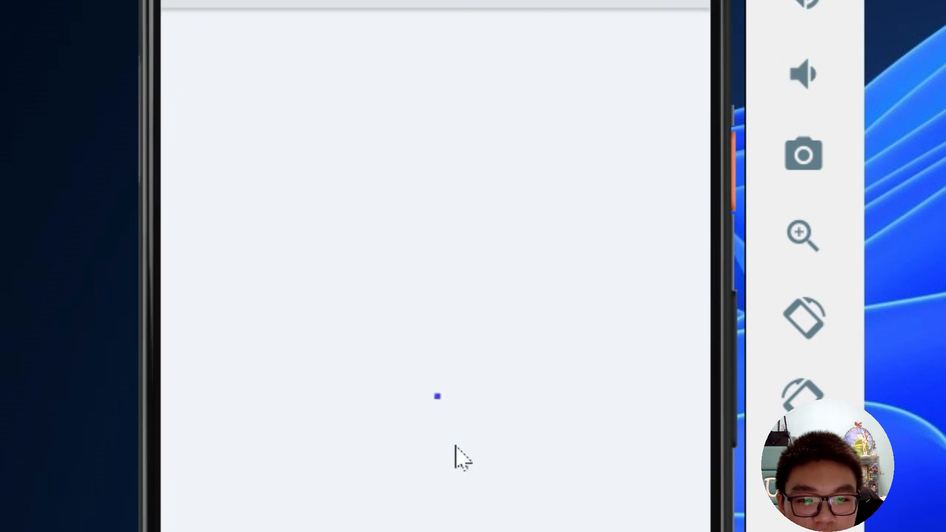
pyautogui.moveTo(481, 530); pyautogui.dragTo(478, 447)
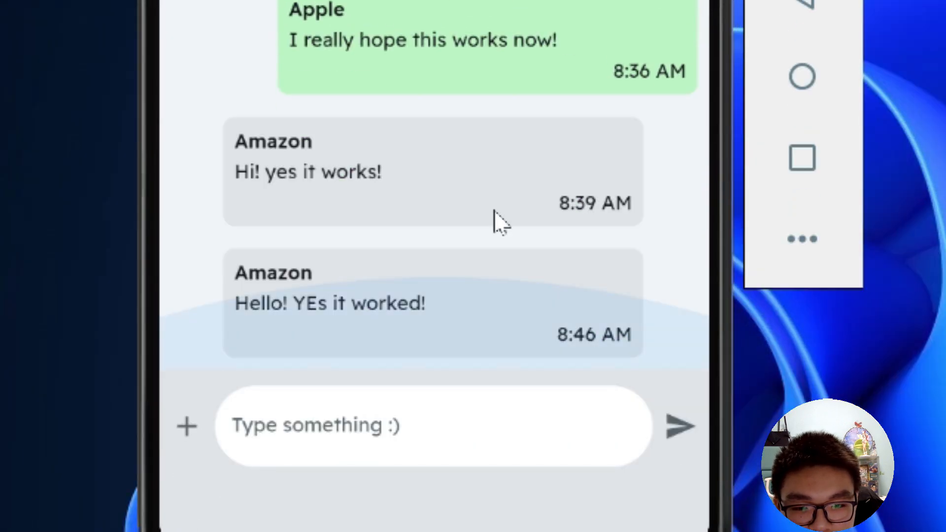